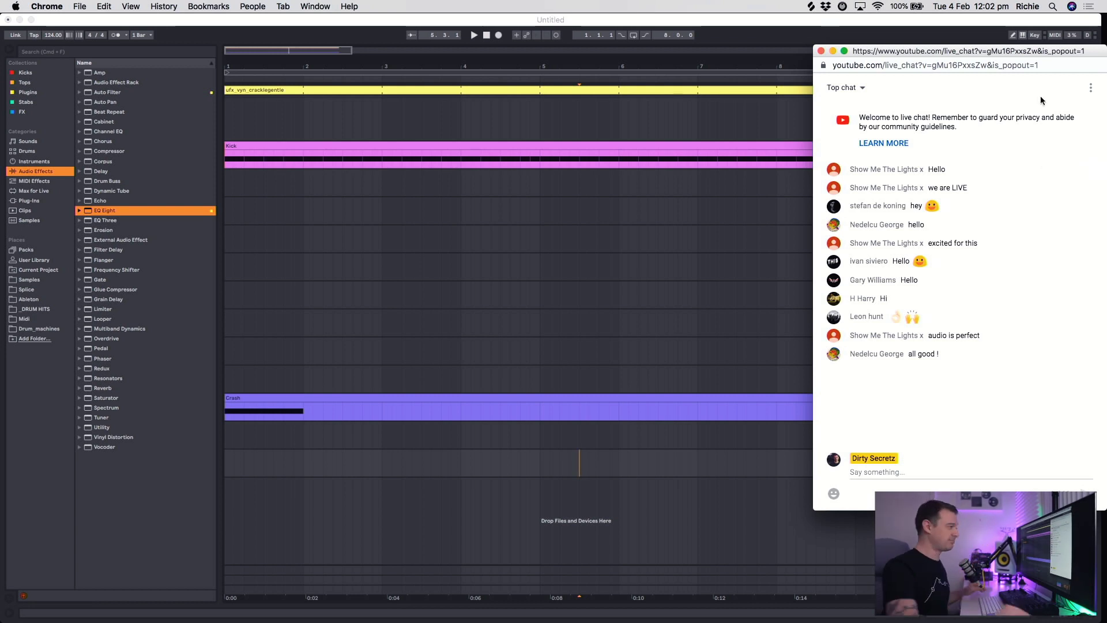
# Switch from the Ableton Live arrangement to the Splice Sounds page in Chrome and enlarge its window.
pyautogui.click(374, 39)
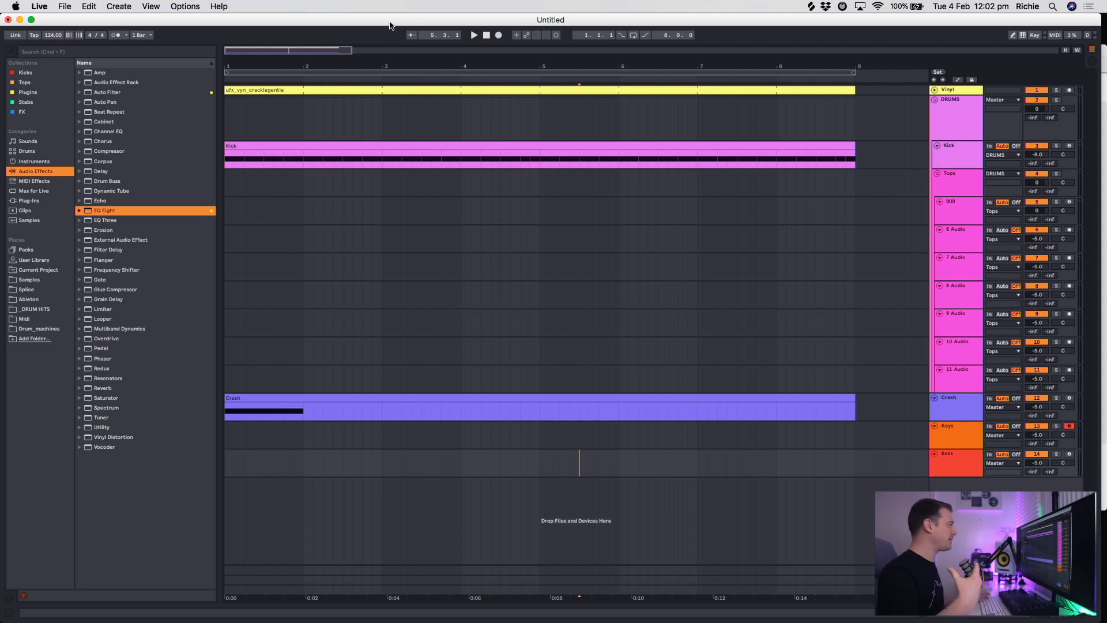
pyautogui.click(442, 214)
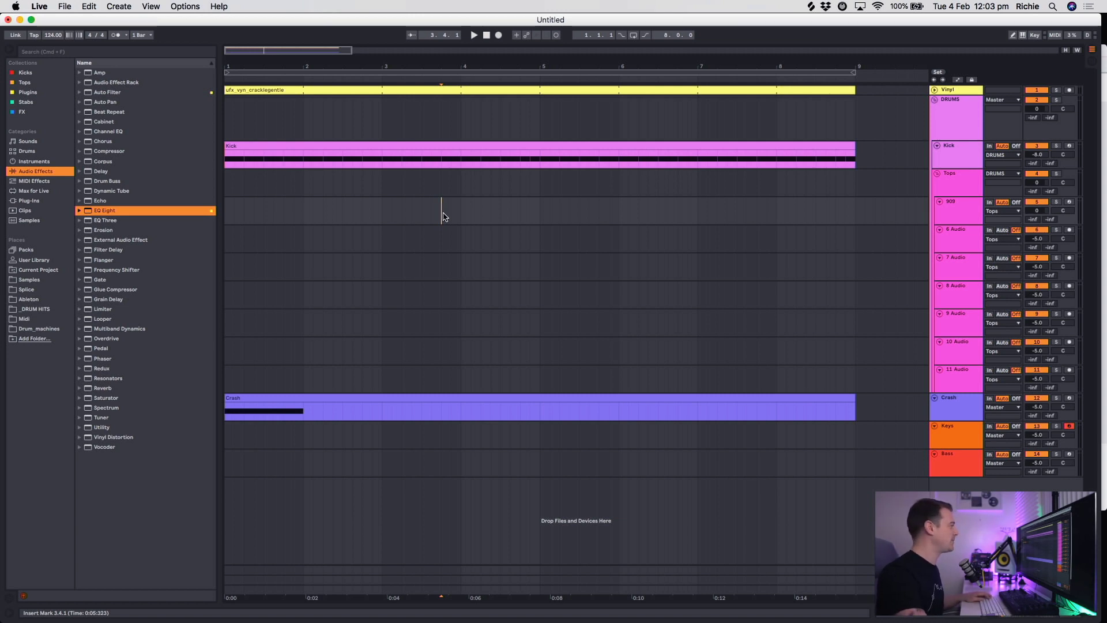
pyautogui.press('super+Tab')
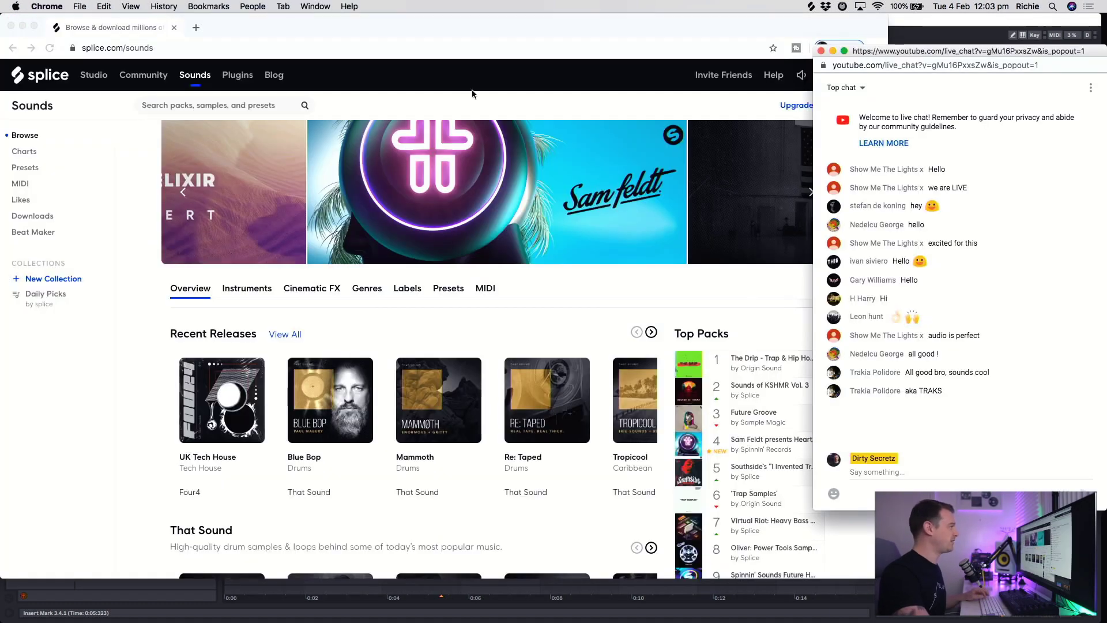
pyautogui.click(475, 86)
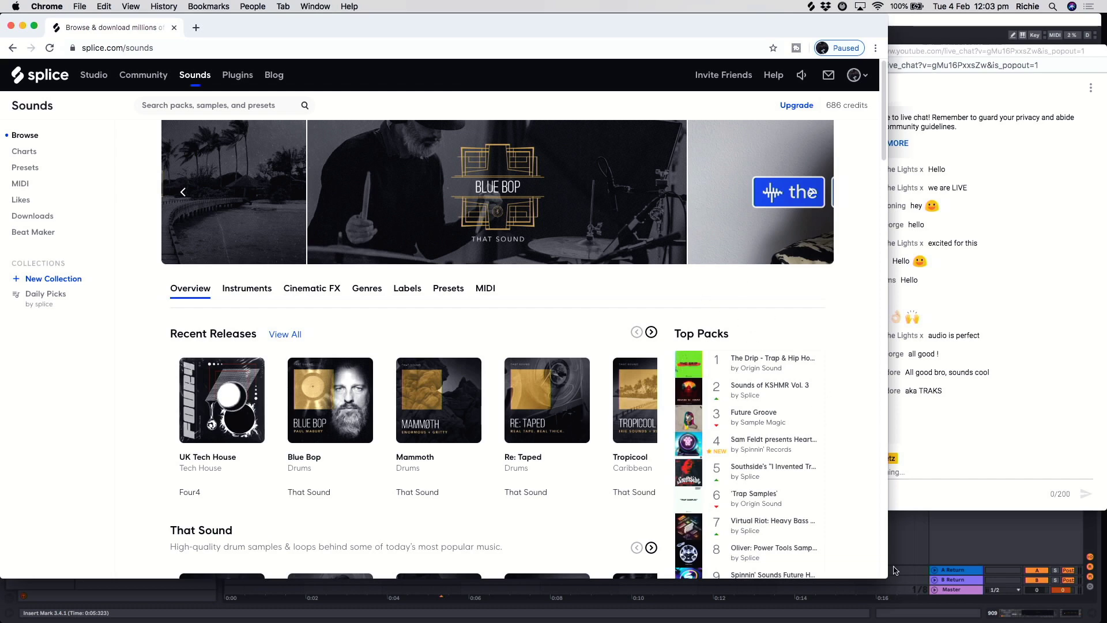
pyautogui.moveTo(887, 579); pyautogui.dragTo(1050, 589)
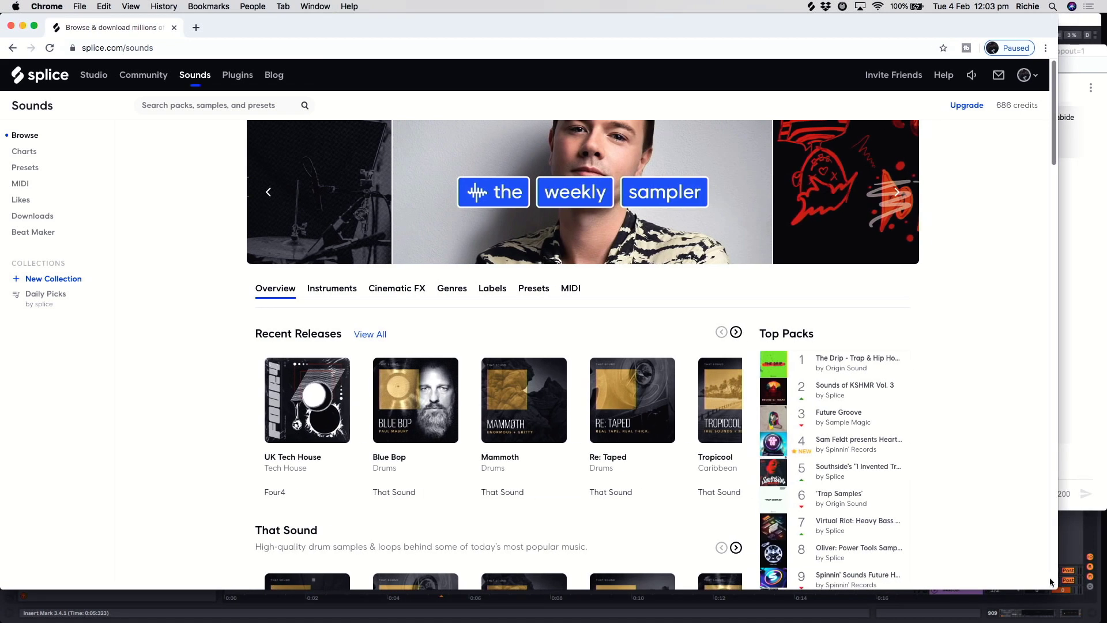
# Switch to Ableton Live, open the Samples place and widen the browser so the full folder names fit.
pyautogui.press('super+Tab')
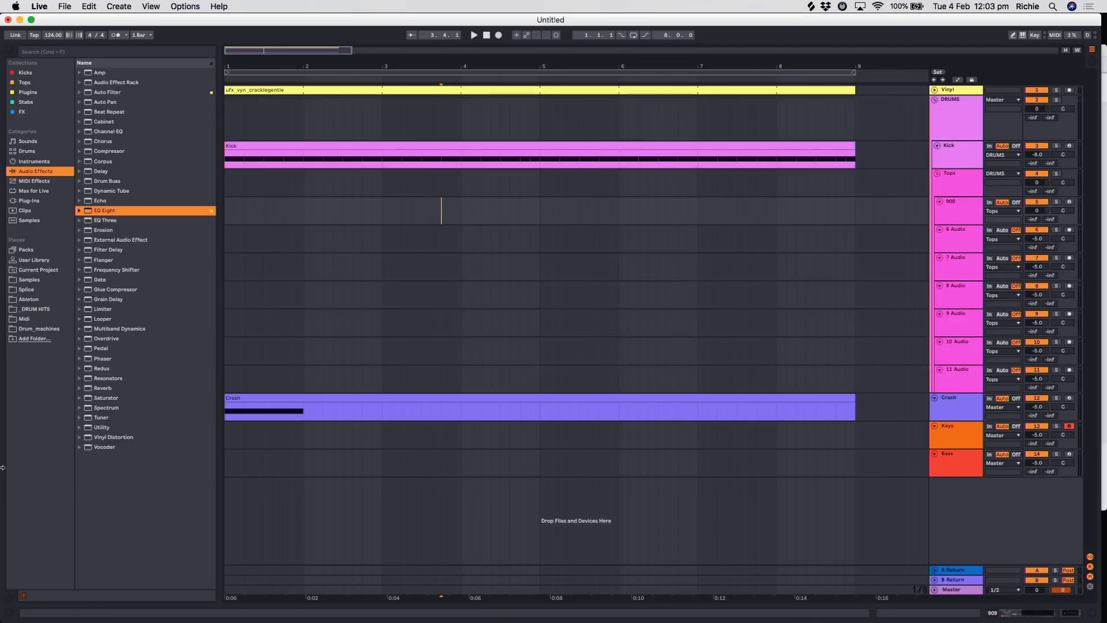
pyautogui.click(52, 279)
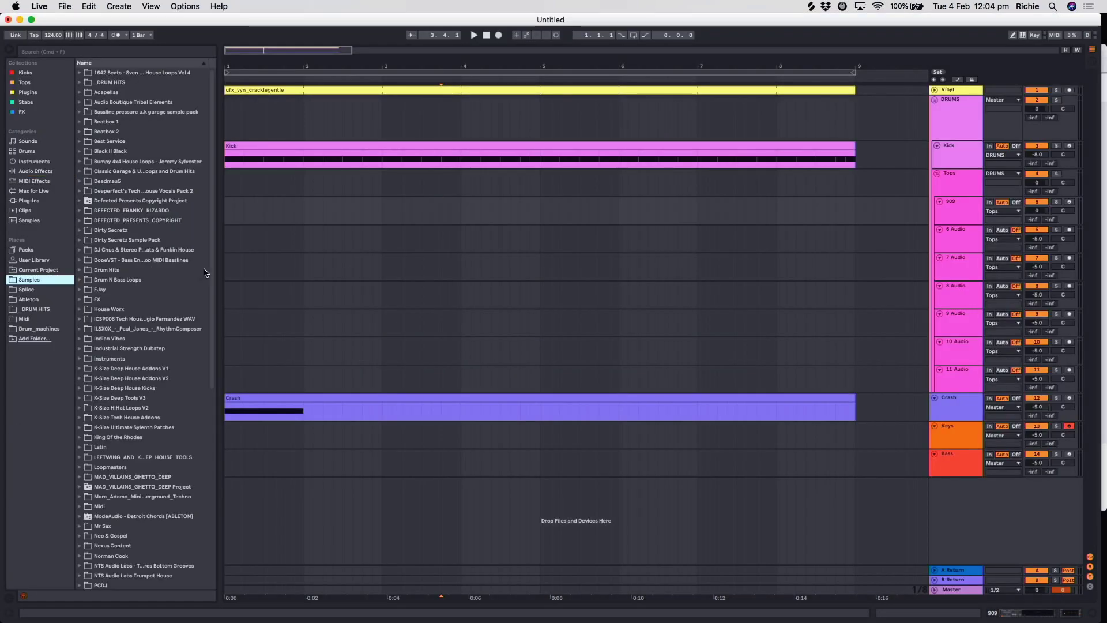
pyautogui.moveTo(217, 268); pyautogui.dragTo(280, 271)
pyautogui.scroll(-6, 224, 301)
pyautogui.scroll(-6, 224, 301)
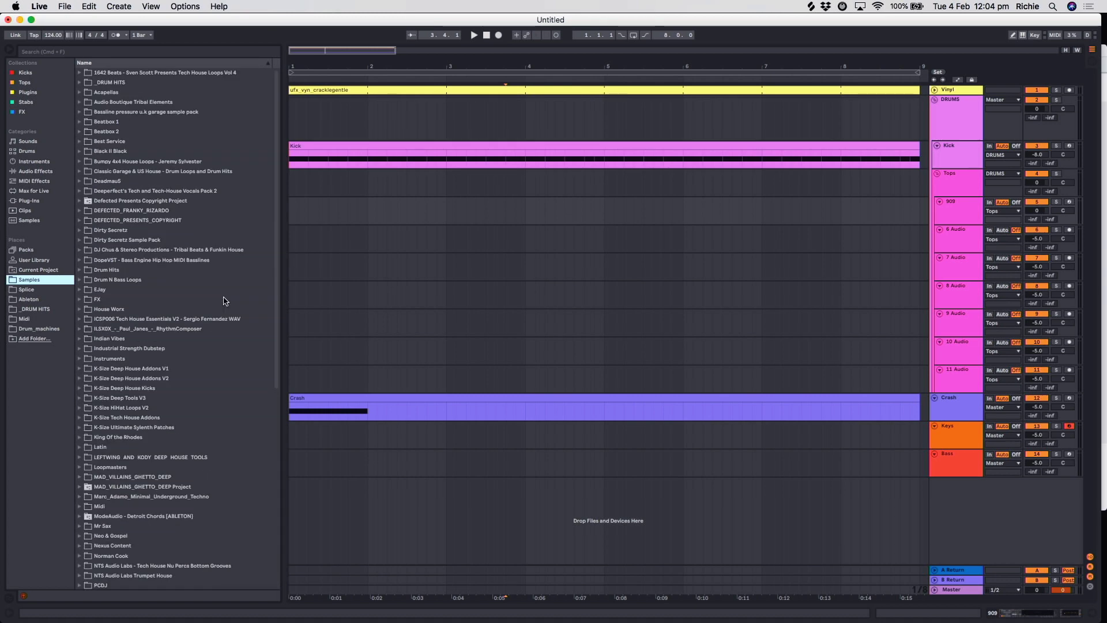
# Switch to Splice in Chrome and open the Hip Hop genre from the genre list.
pyautogui.press('super+Tab')
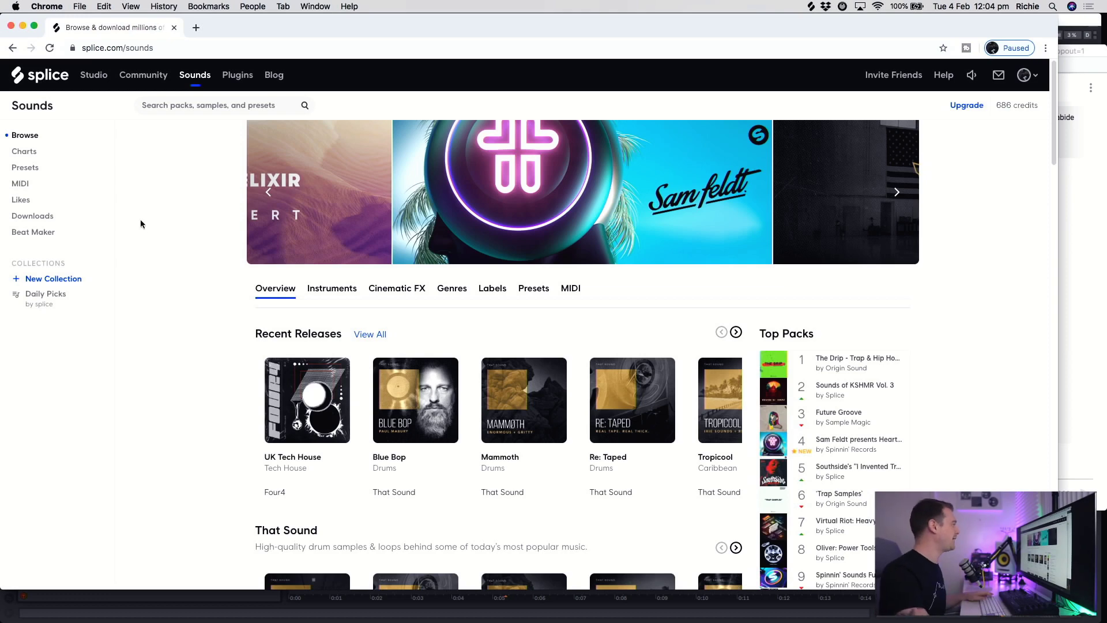
pyautogui.scroll(-3, 190, 304)
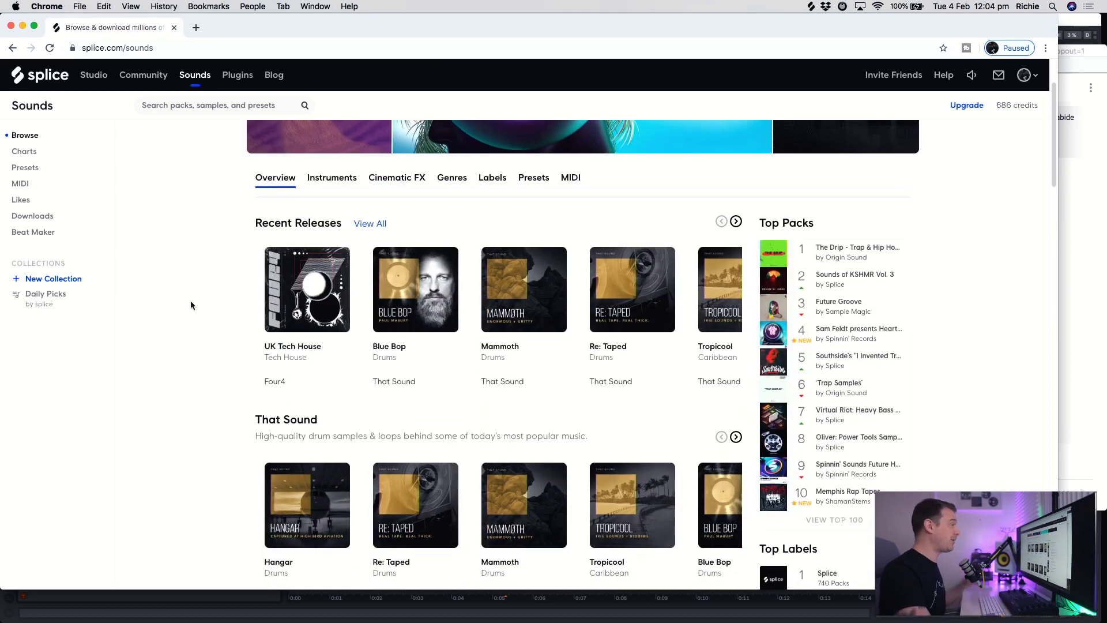
pyautogui.scroll(3, 191, 304)
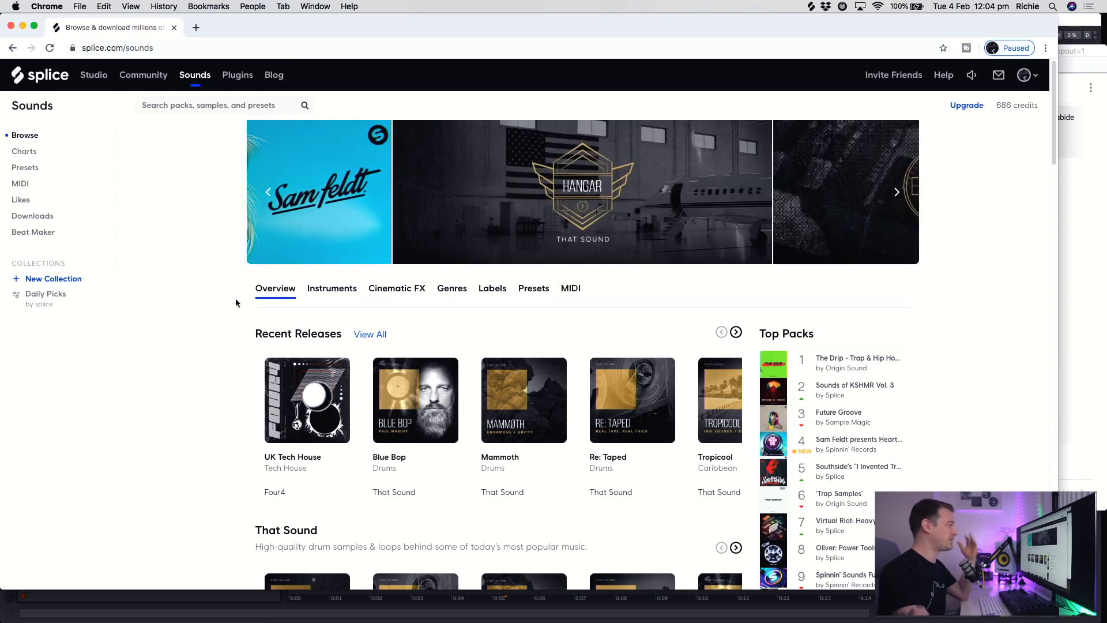
pyautogui.click(467, 295)
pyautogui.scroll(-2, 469, 300)
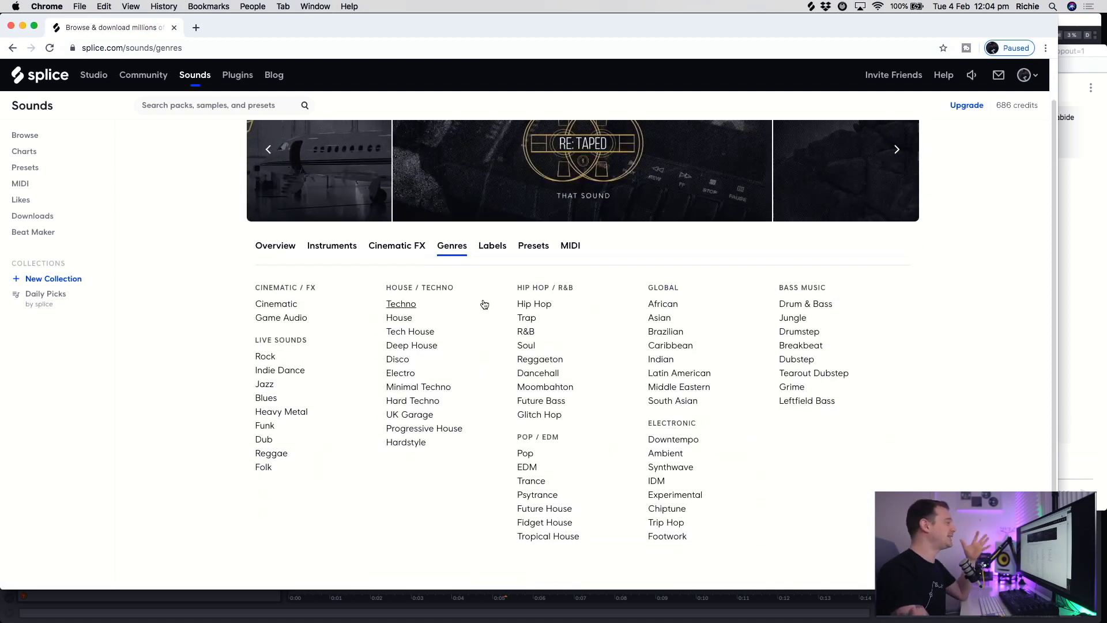
pyautogui.click(533, 304)
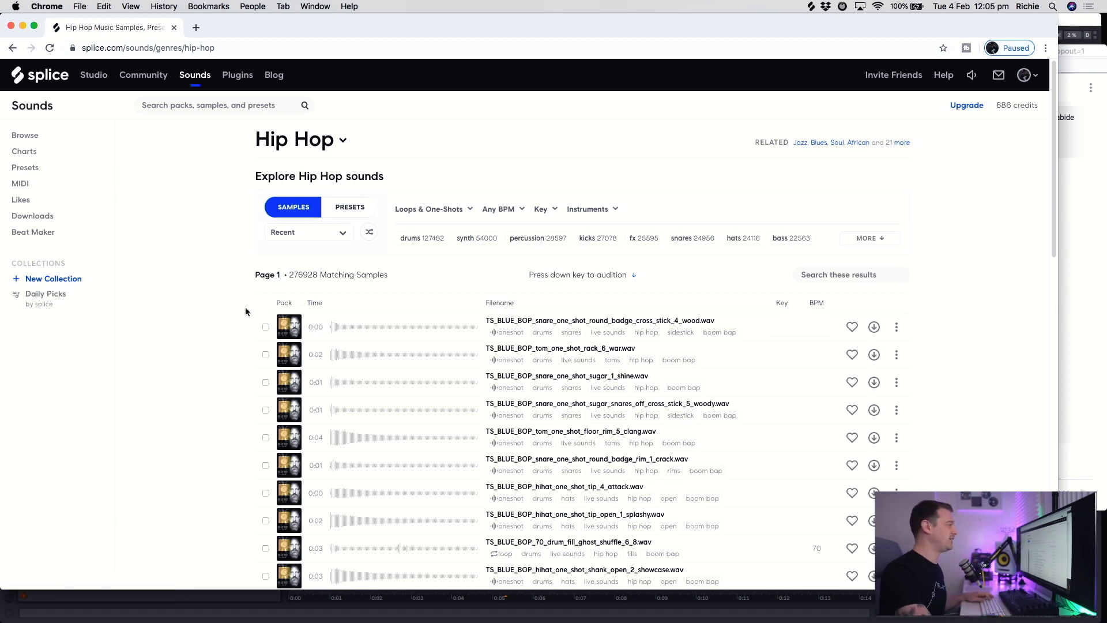
# Look through the Hip Hop sample packs and play the demo of the Divine Vocal Emanations pack.
pyautogui.scroll(-20, 239, 317)
pyautogui.scroll(5, 239, 317)
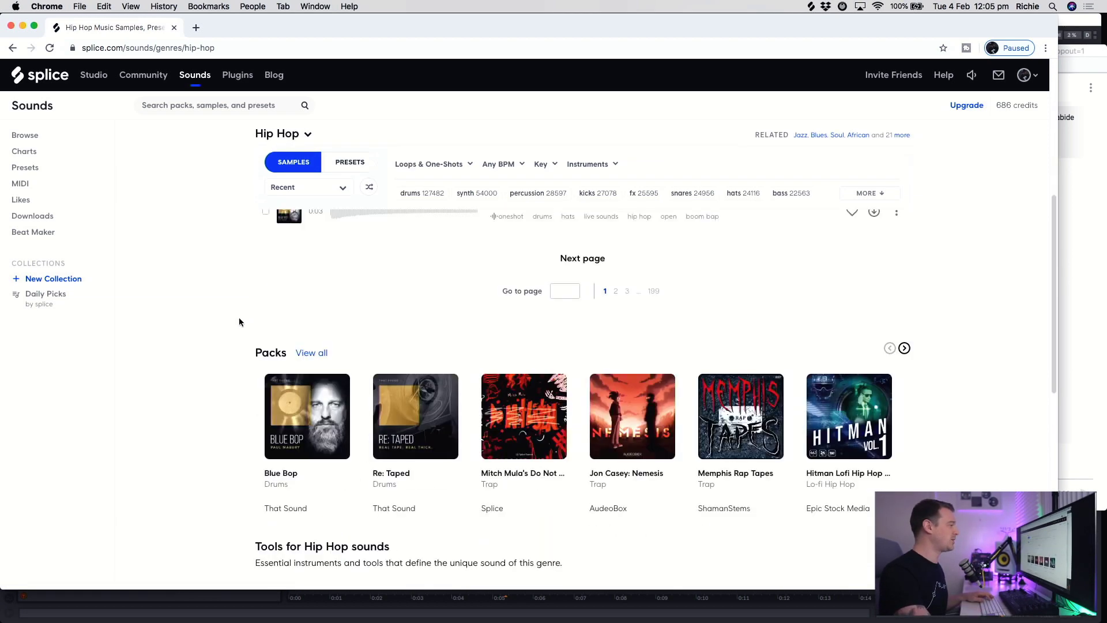
pyautogui.scroll(-1, 240, 321)
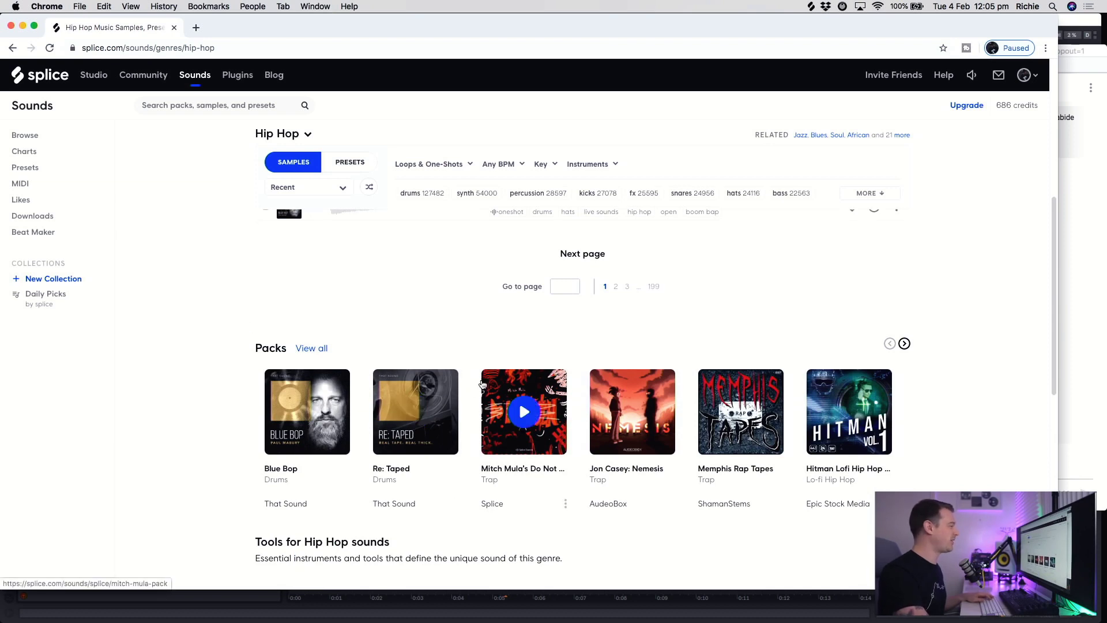
pyautogui.click(904, 344)
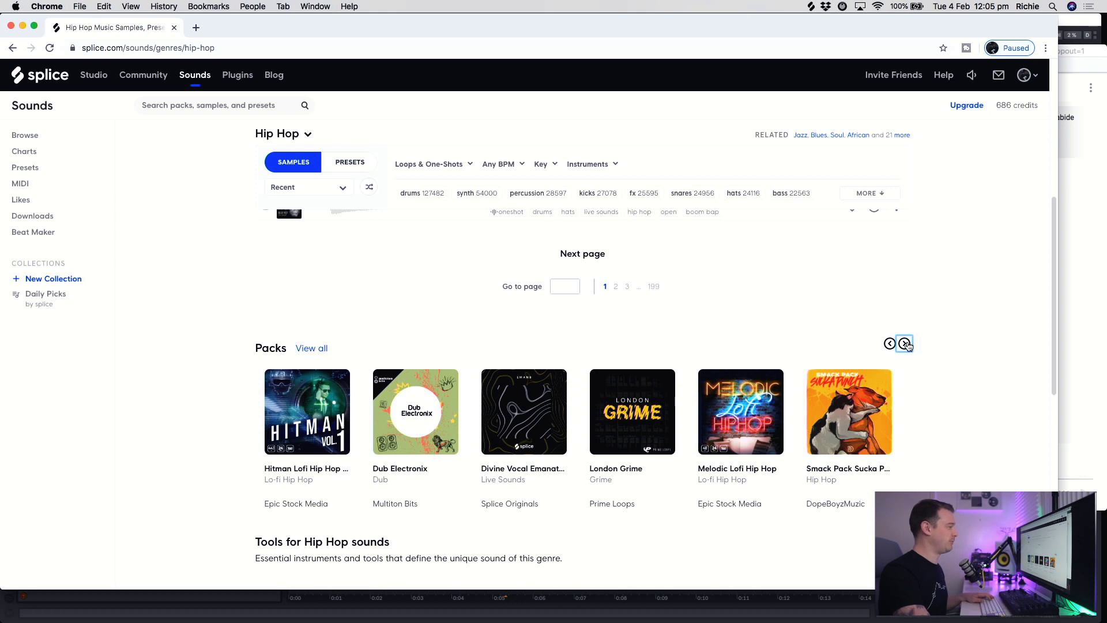
pyautogui.moveTo(526, 413)
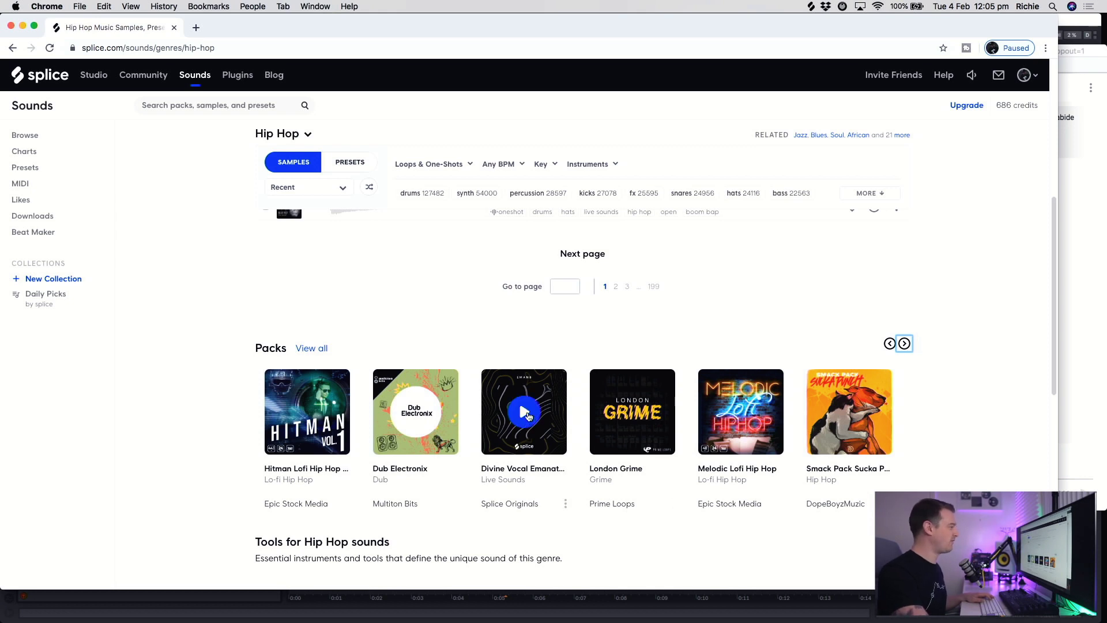
pyautogui.click(525, 413)
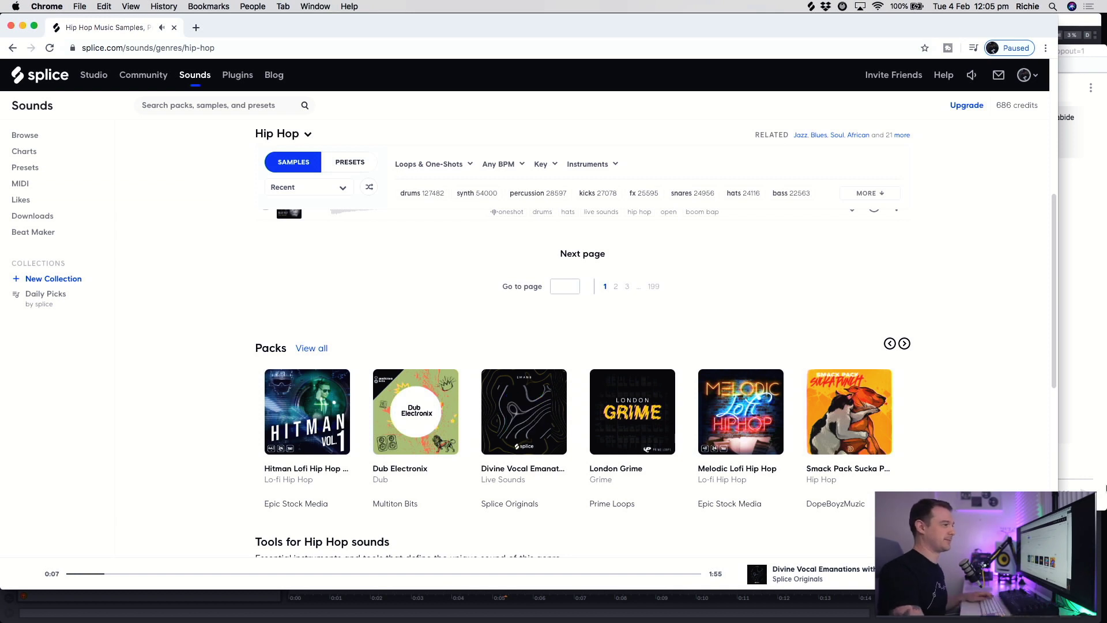
# Skip ahead in the playing pack demo, stop it, and page further through the Hip Hop packs.
pyautogui.click(1083, 392)
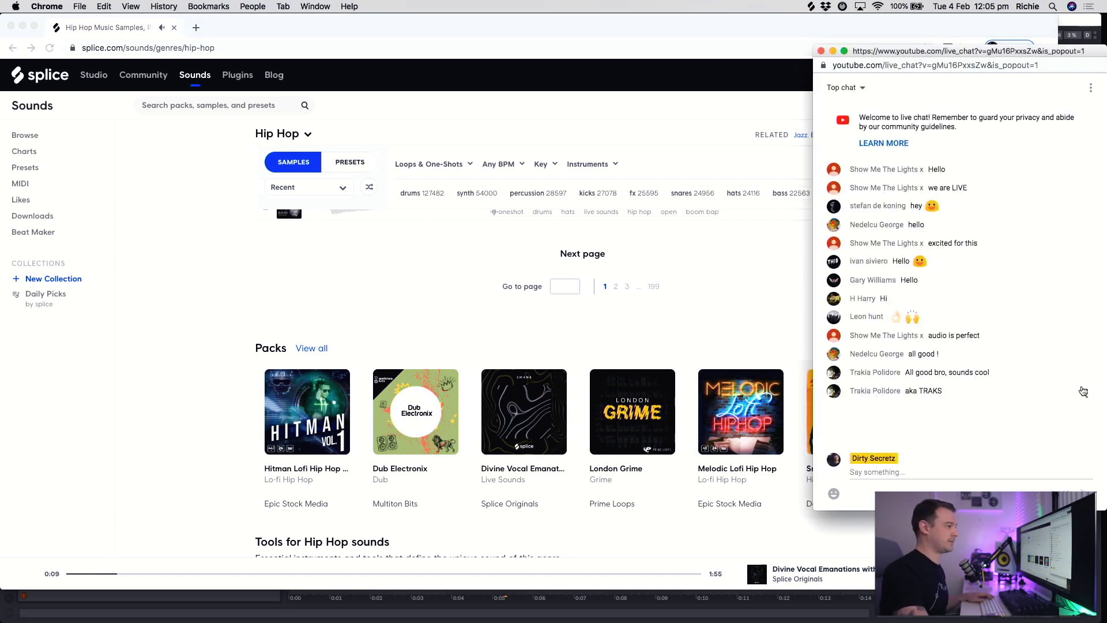
pyautogui.click(722, 291)
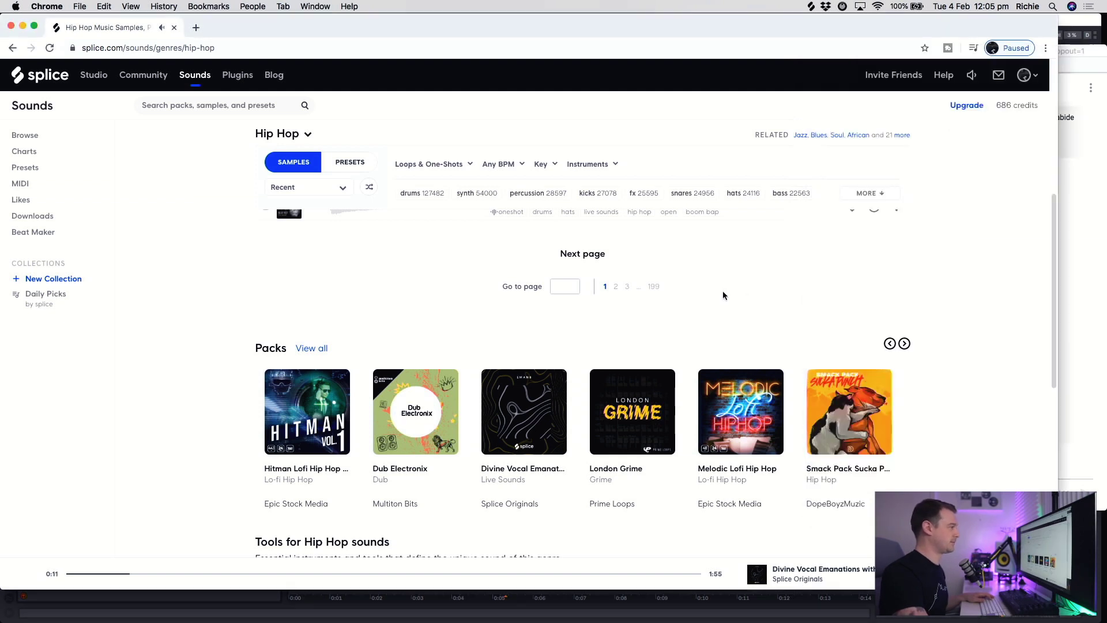
pyautogui.click(223, 574)
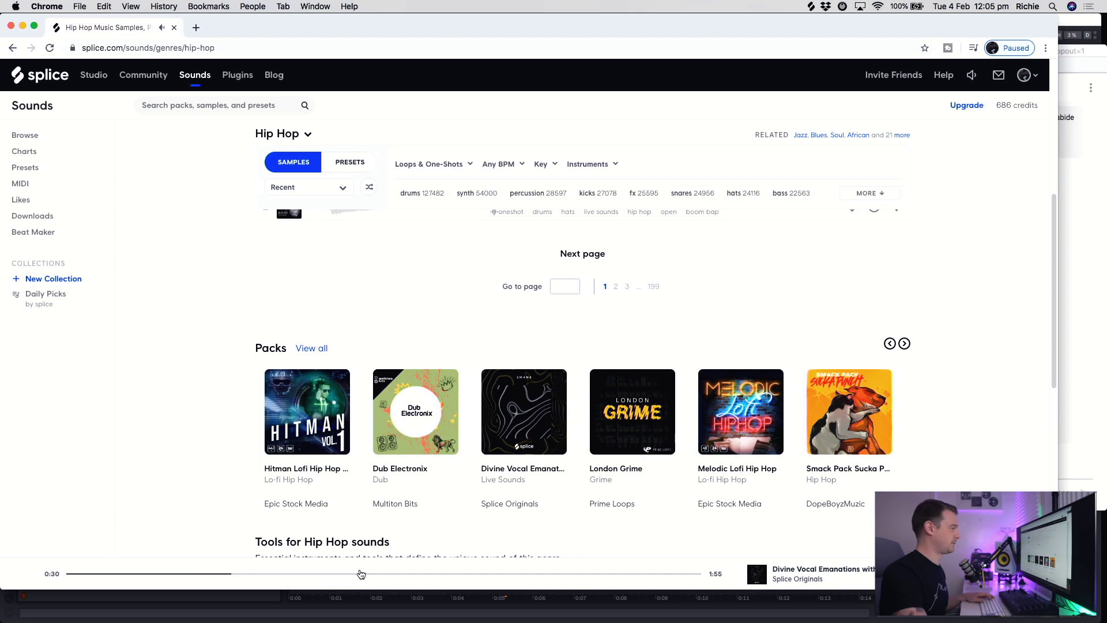
pyautogui.click(904, 344)
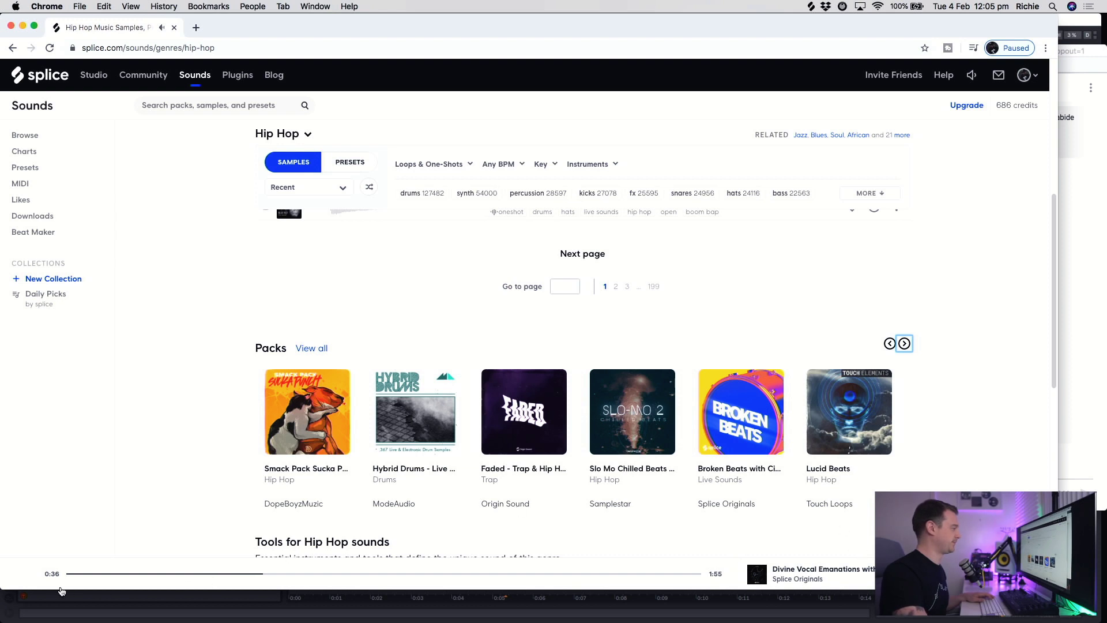
pyautogui.click(24, 574)
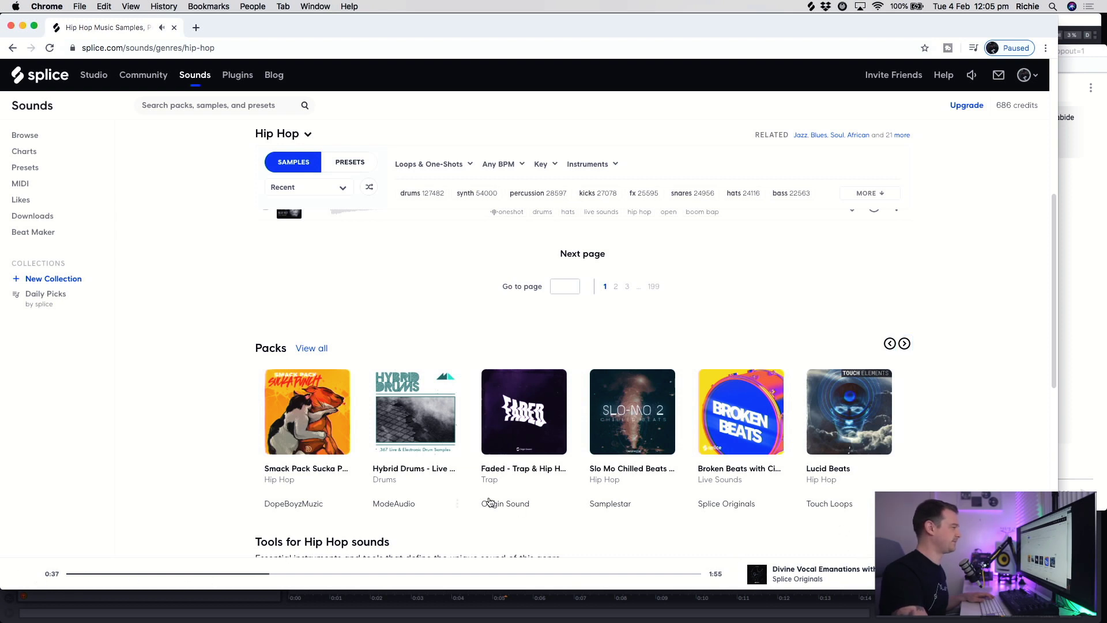
pyautogui.click(904, 343)
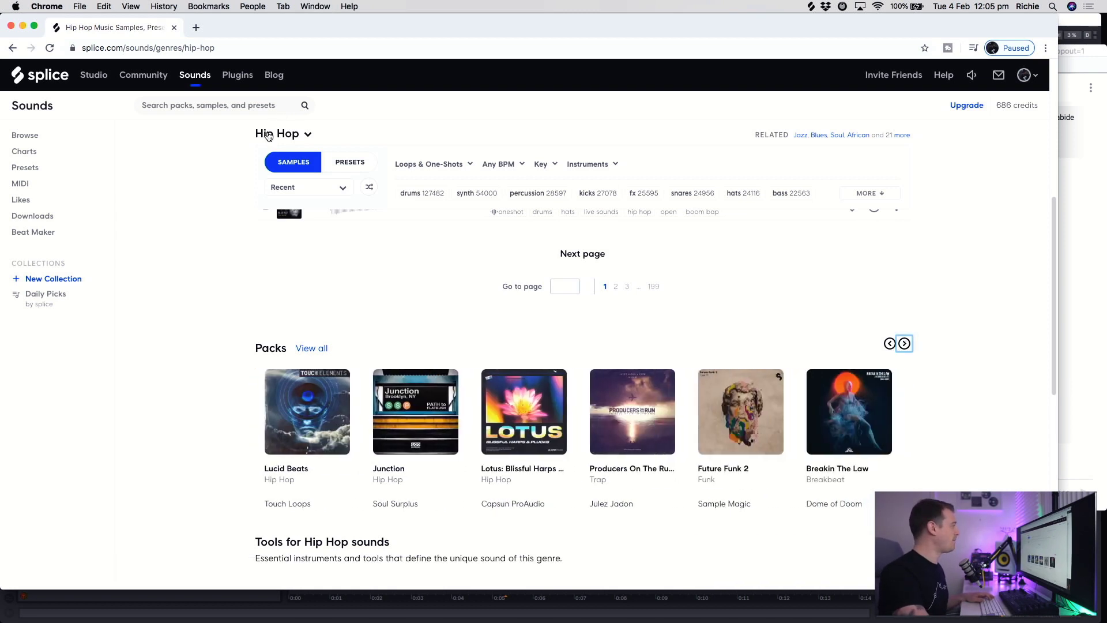
# Open the list of liked sounds in Splice to see its packs and samples.
pyautogui.scroll(20, 261, 250)
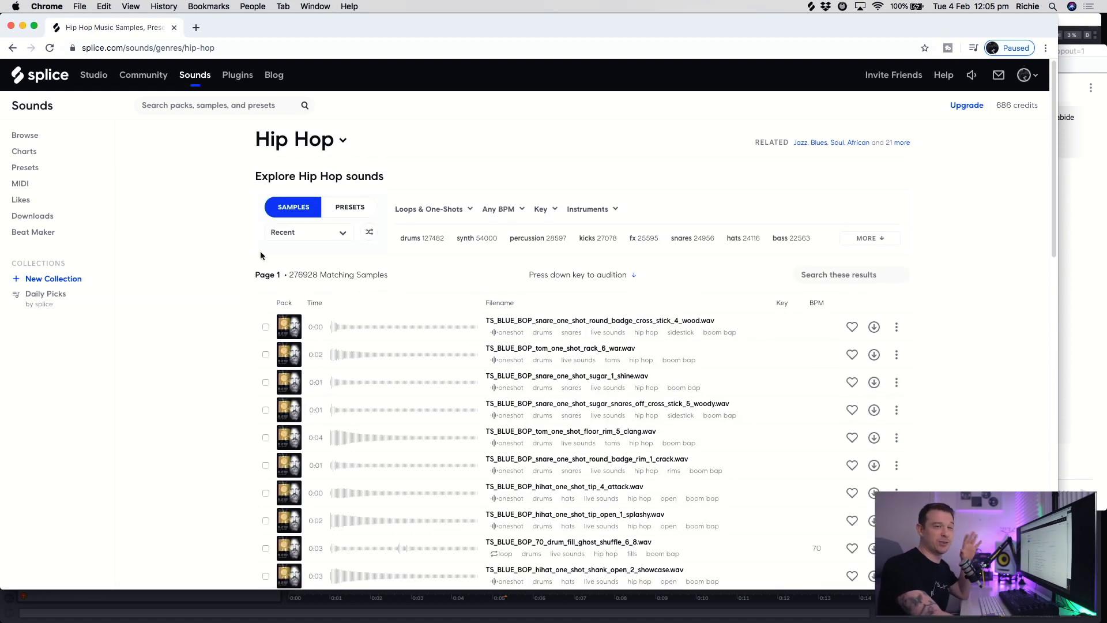
pyautogui.click(26, 202)
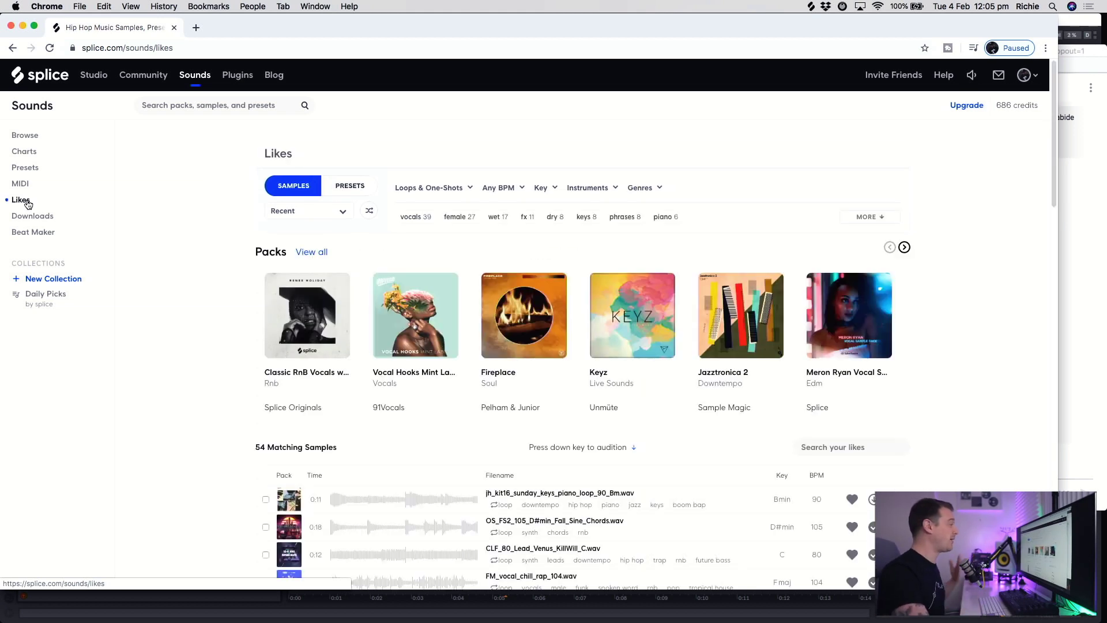
pyautogui.scroll(-1, 188, 333)
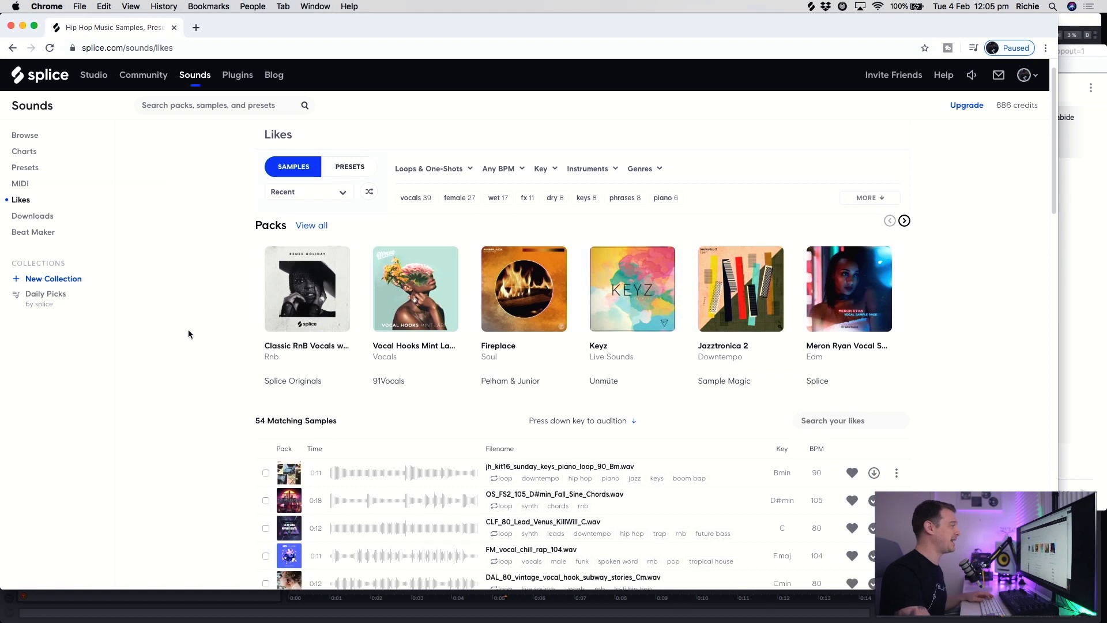
# Play the demo of the liked Fireplace soul pack and skip ahead through it.
pyautogui.click(524, 290)
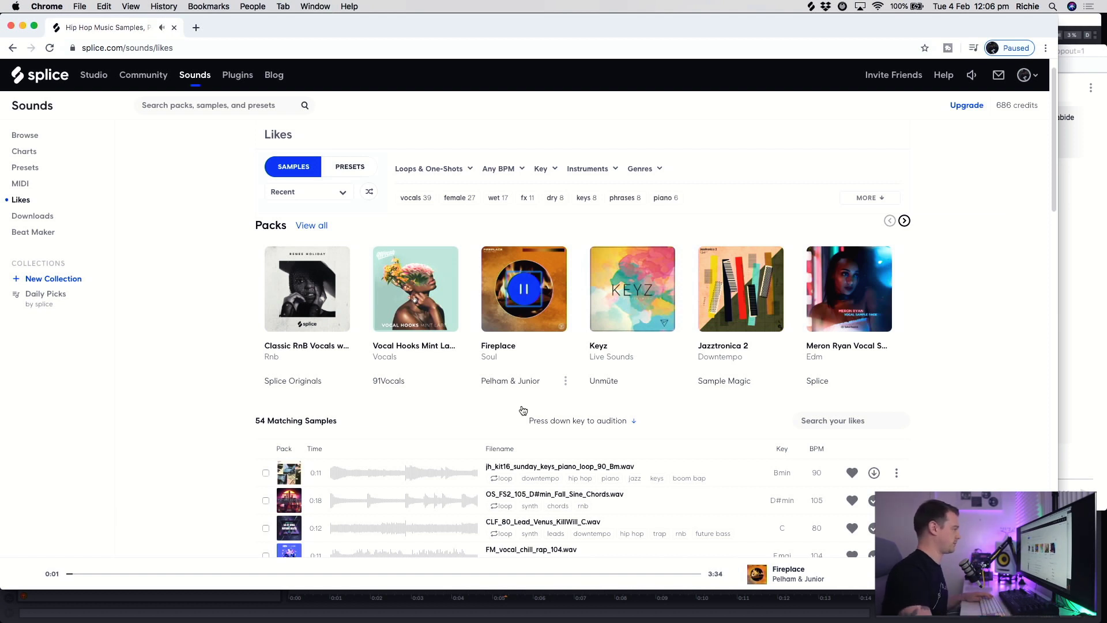
pyautogui.click(112, 574)
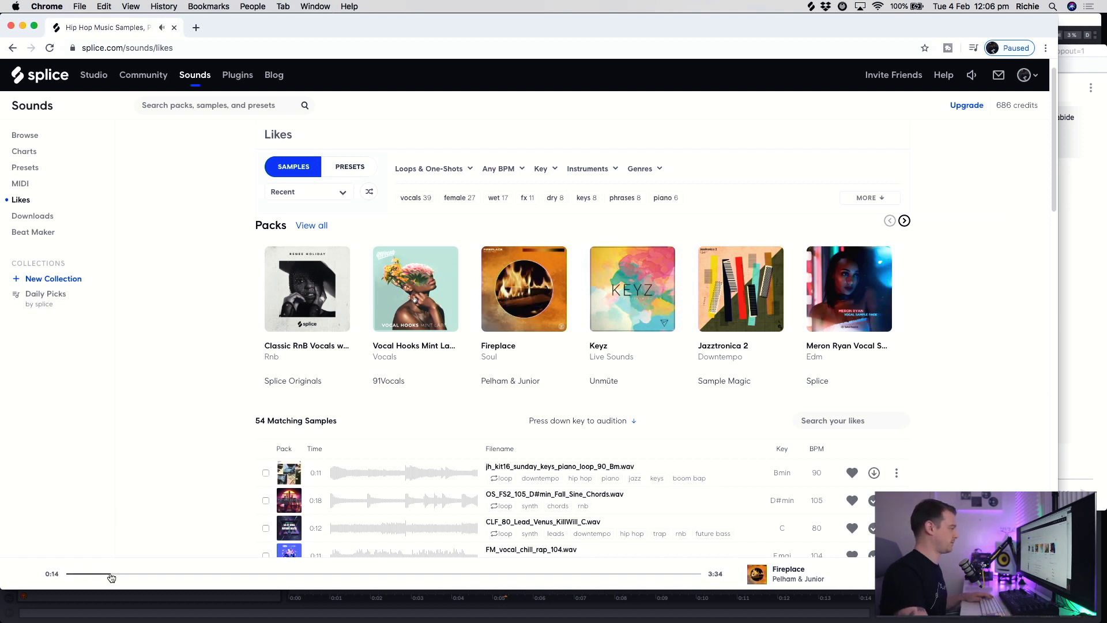
pyautogui.click(199, 574)
# Open the Fireplace pack and filter its samples by the piano tag and to loops only.
pyautogui.click(553, 266)
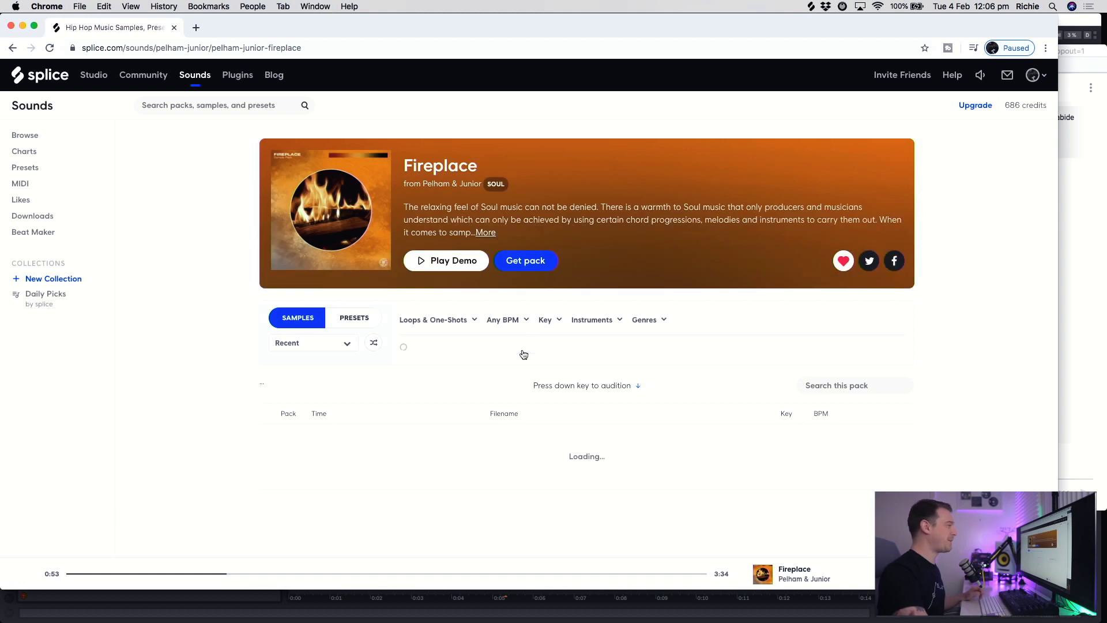
pyautogui.scroll(-2, 523, 354)
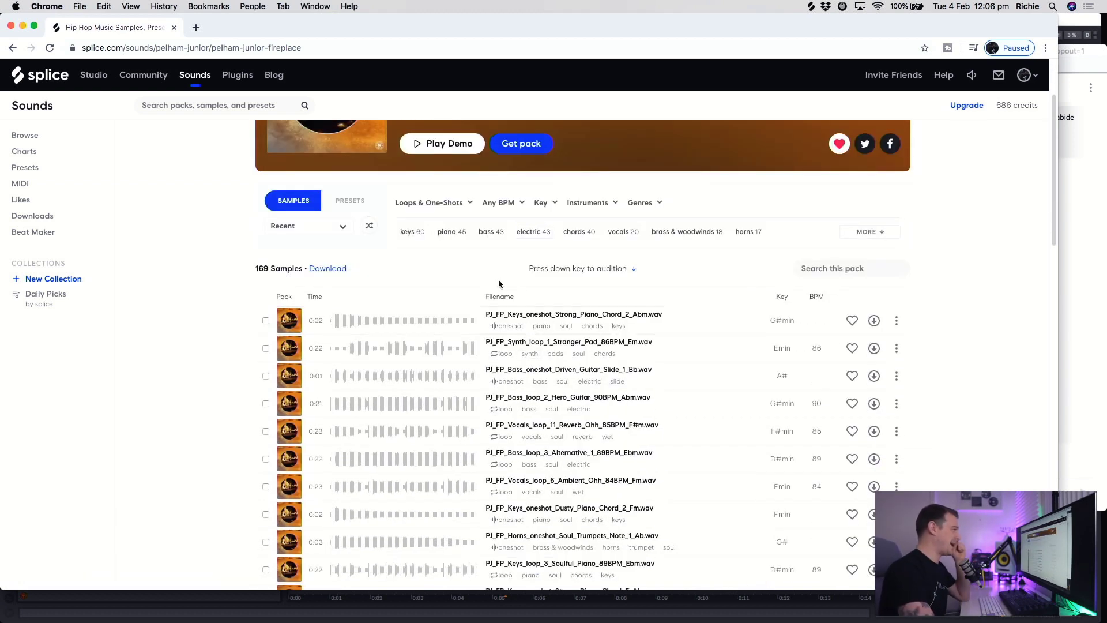
pyautogui.click(451, 232)
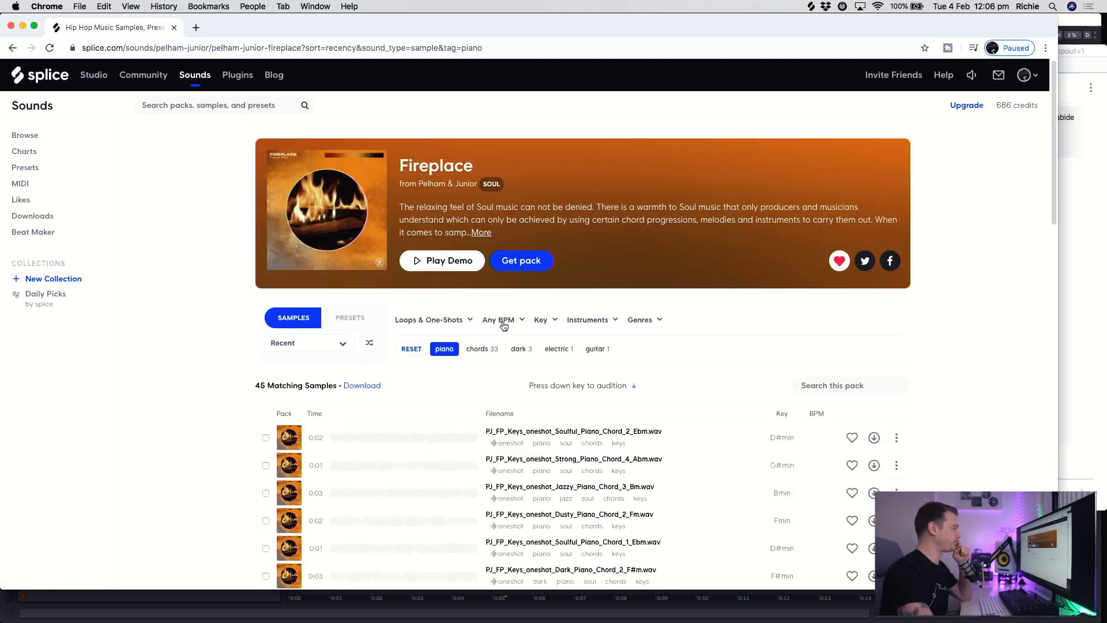
pyautogui.scroll(-3, 503, 323)
pyautogui.scroll(2, 504, 326)
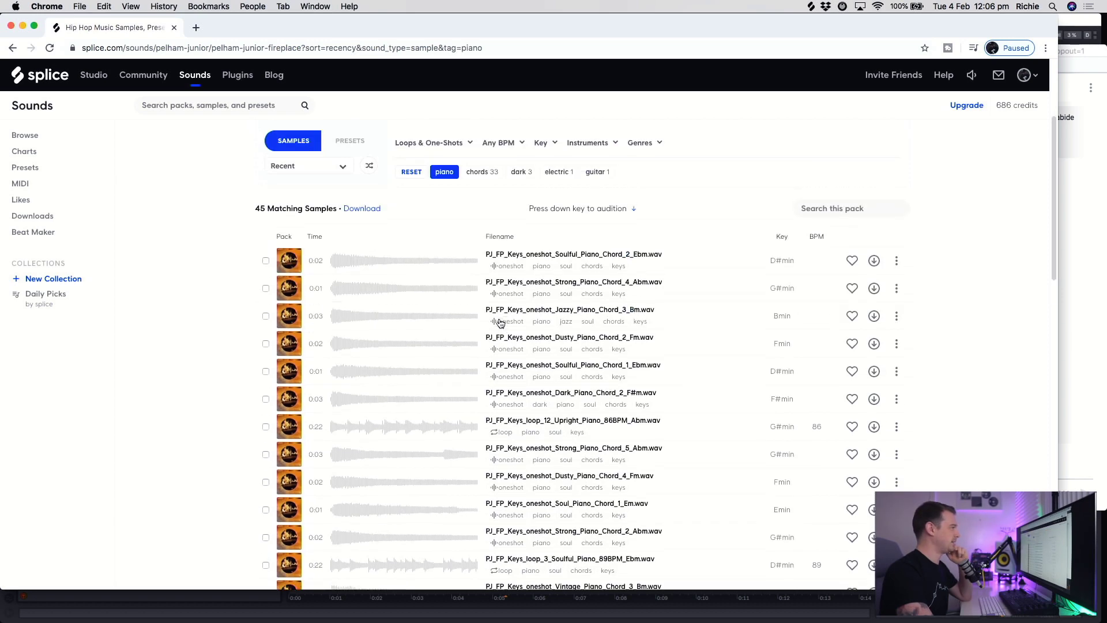
pyautogui.click(433, 164)
pyautogui.click(422, 188)
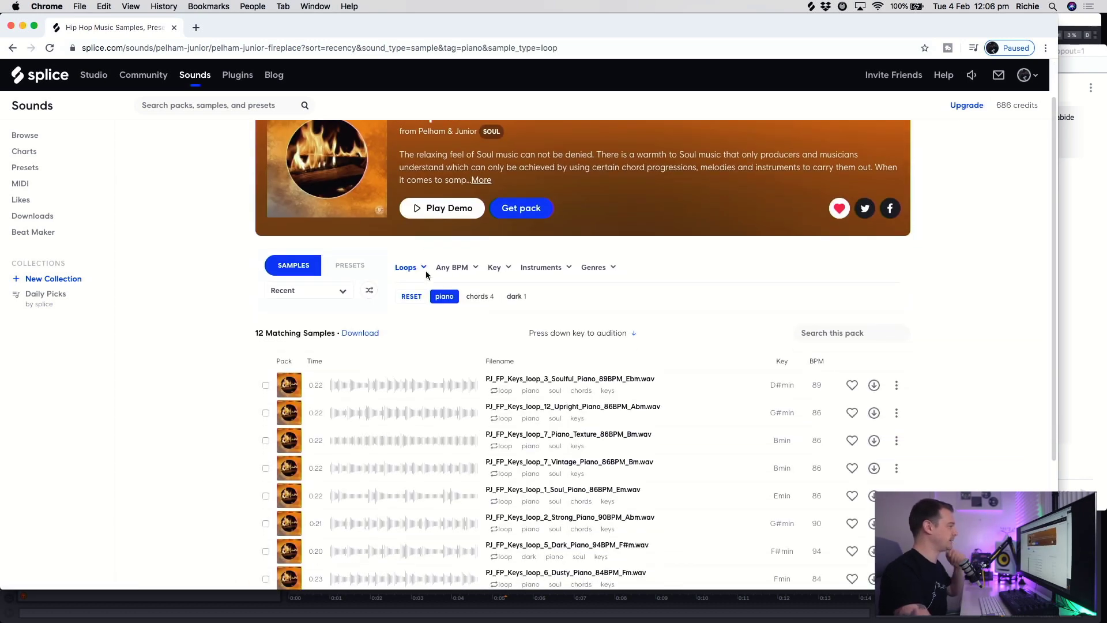
# Audition the piano loop PJ_FP_Keys_loop_3_Soulful_Piano_89BPM_Ebm.wav.
pyautogui.click(315, 384)
pyautogui.scroll(-1, 319, 387)
pyautogui.scroll(-1, 430, 372)
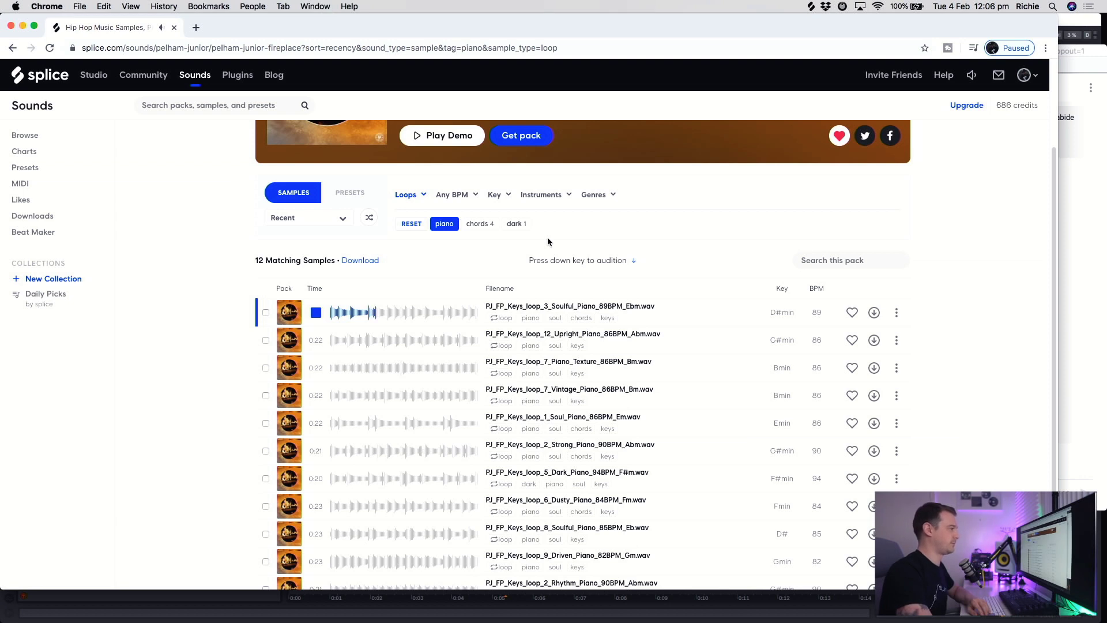
# Download the auditioned Soulful Piano loop 3, and audition and download PJ_FP_Keys_loop_12_Upright_Piano_86BPM_Abm.wav.
pyautogui.click(317, 314)
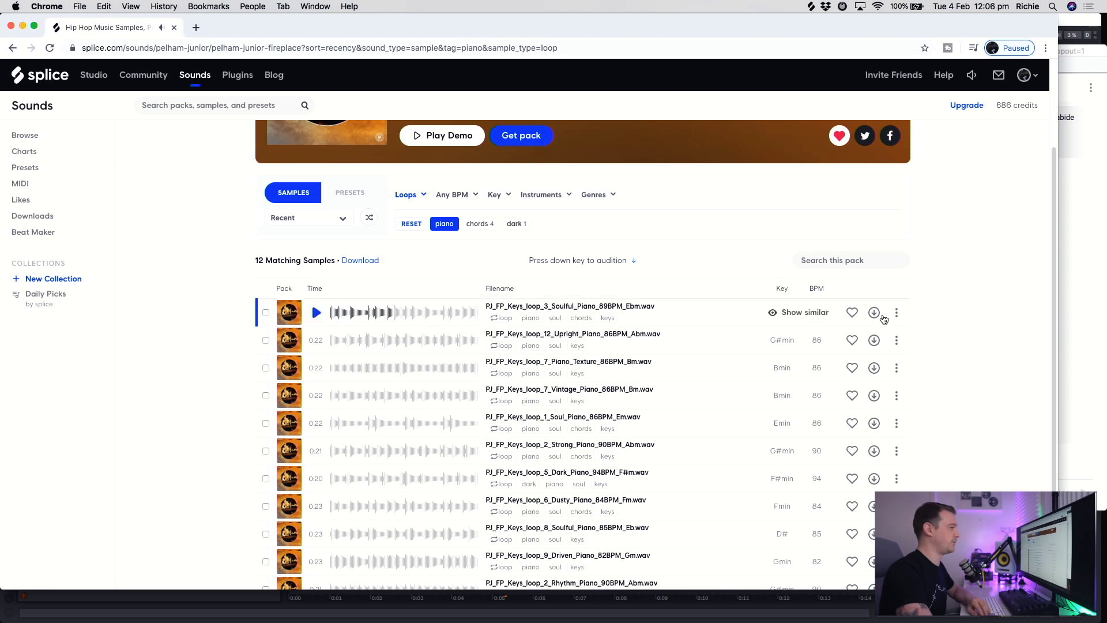
pyautogui.click(316, 340)
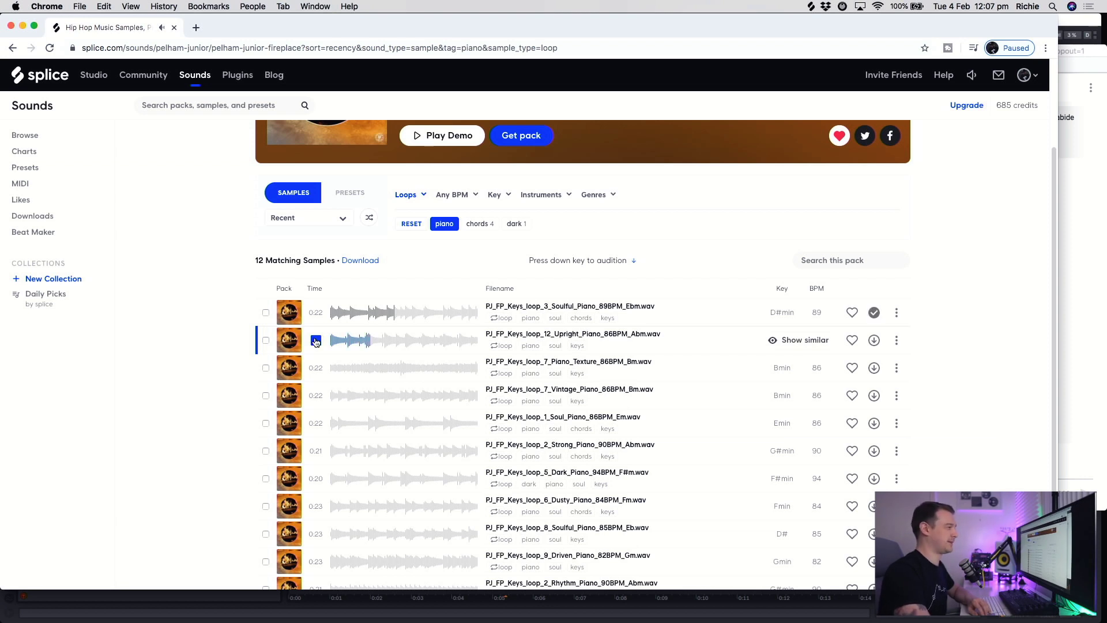
pyautogui.click(315, 340)
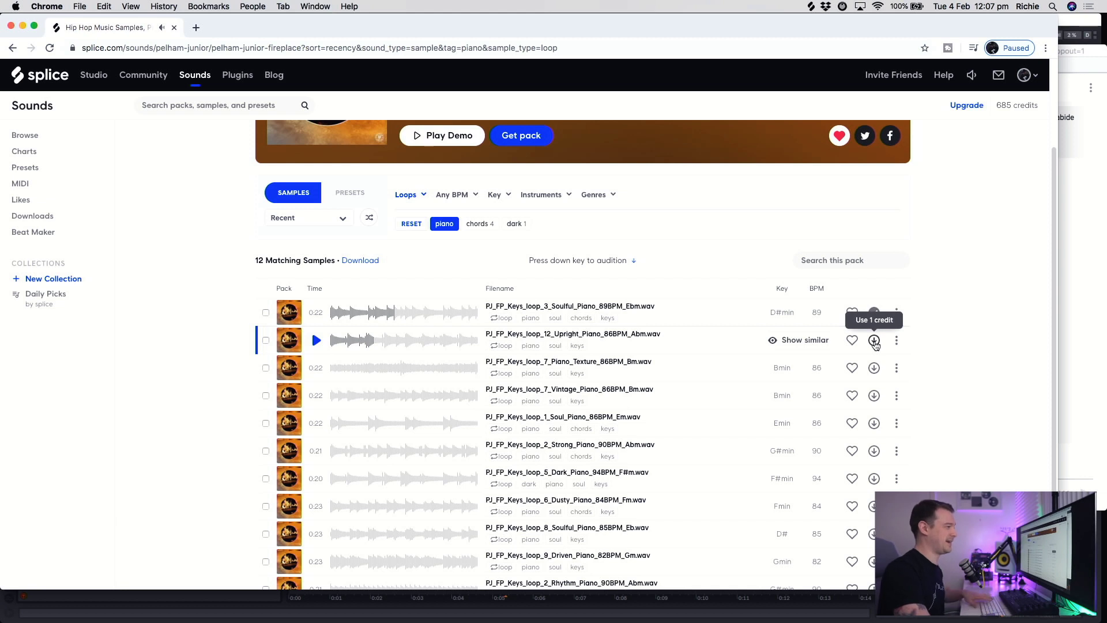
pyautogui.click(874, 340)
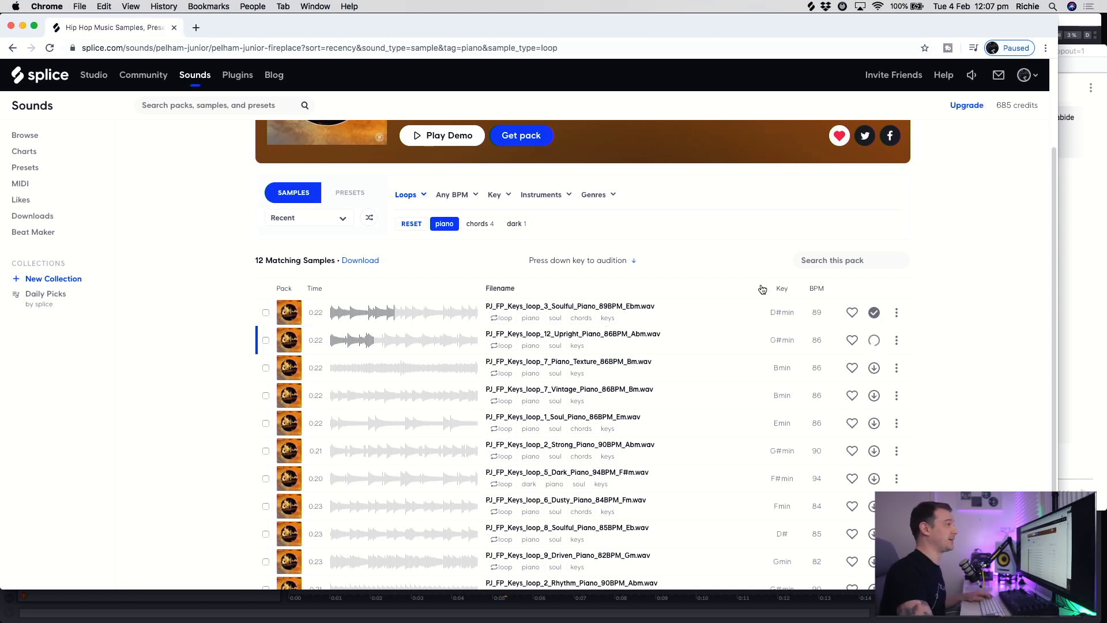
# Open the Splice desktop app on its recently added samples and move its window to the side of the browser.
pyautogui.click(810, 6)
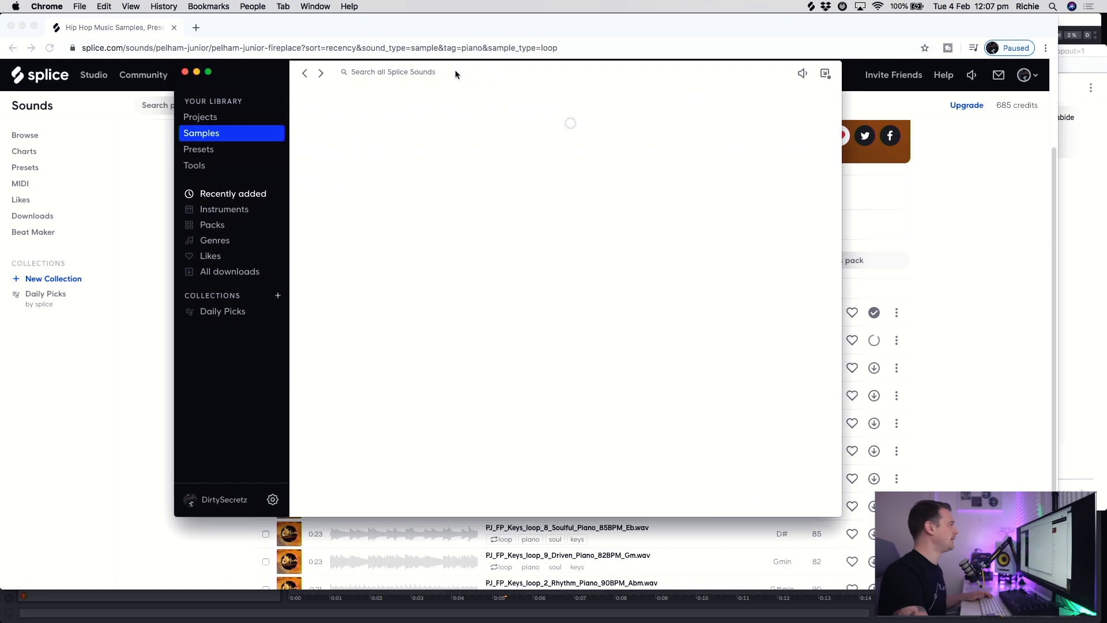
pyautogui.moveTo(566, 80); pyautogui.dragTo(792, 76)
pyautogui.moveTo(1068, 512); pyautogui.dragTo(890, 545)
pyautogui.moveTo(785, 75); pyautogui.dragTo(960, 40)
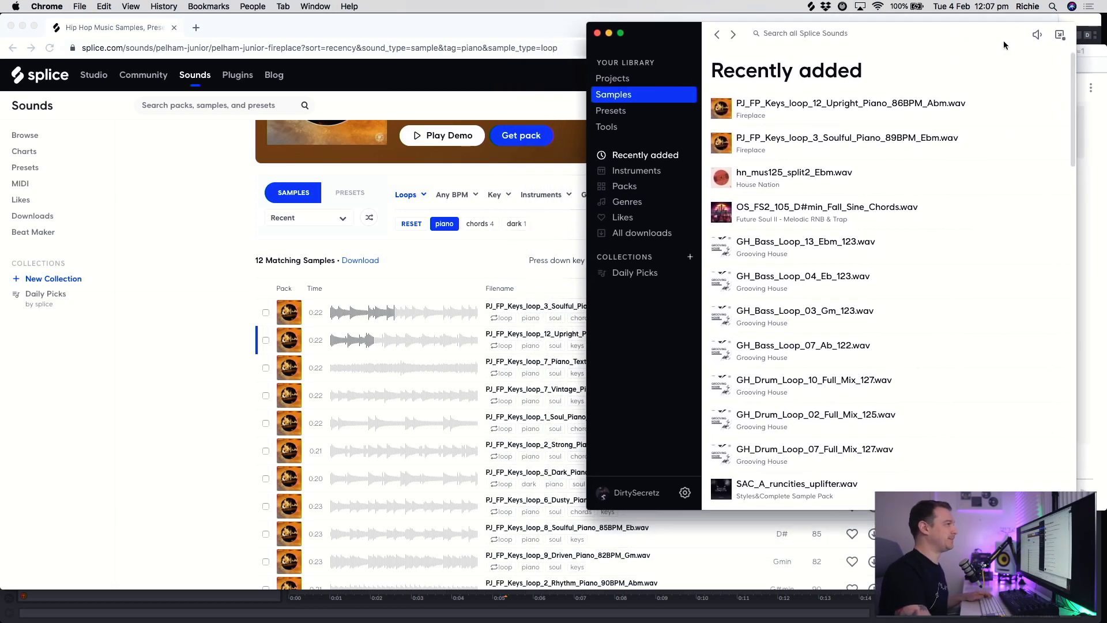
# Move the live chat pop-up window lower and bring the Splice desktop window back in front of it.
pyautogui.click(1085, 51)
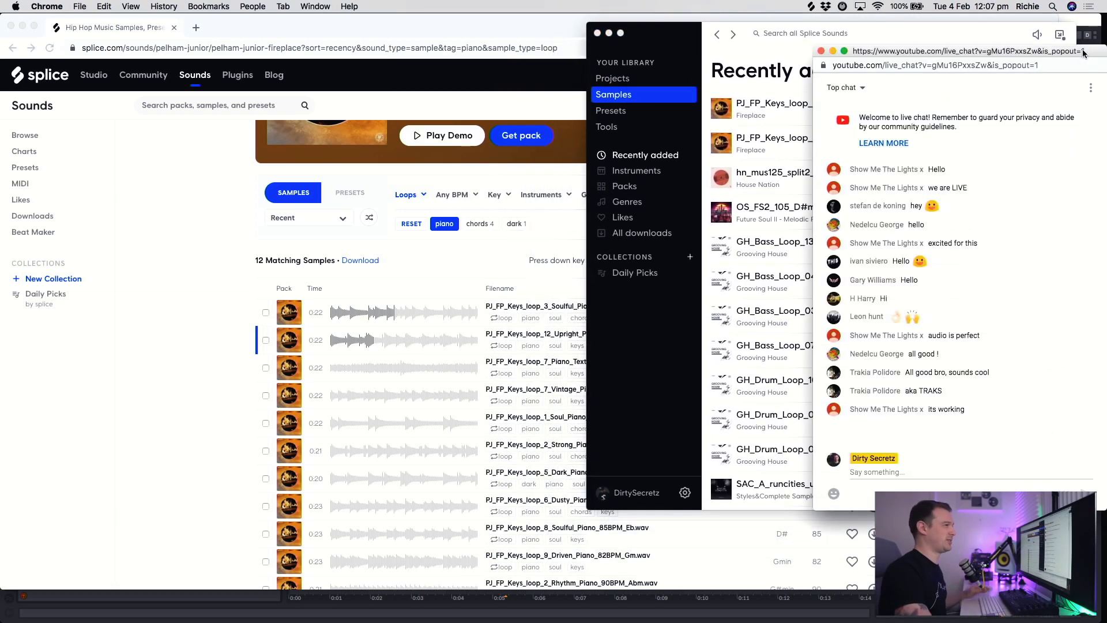
pyautogui.moveTo(1085, 52); pyautogui.dragTo(1085, 89)
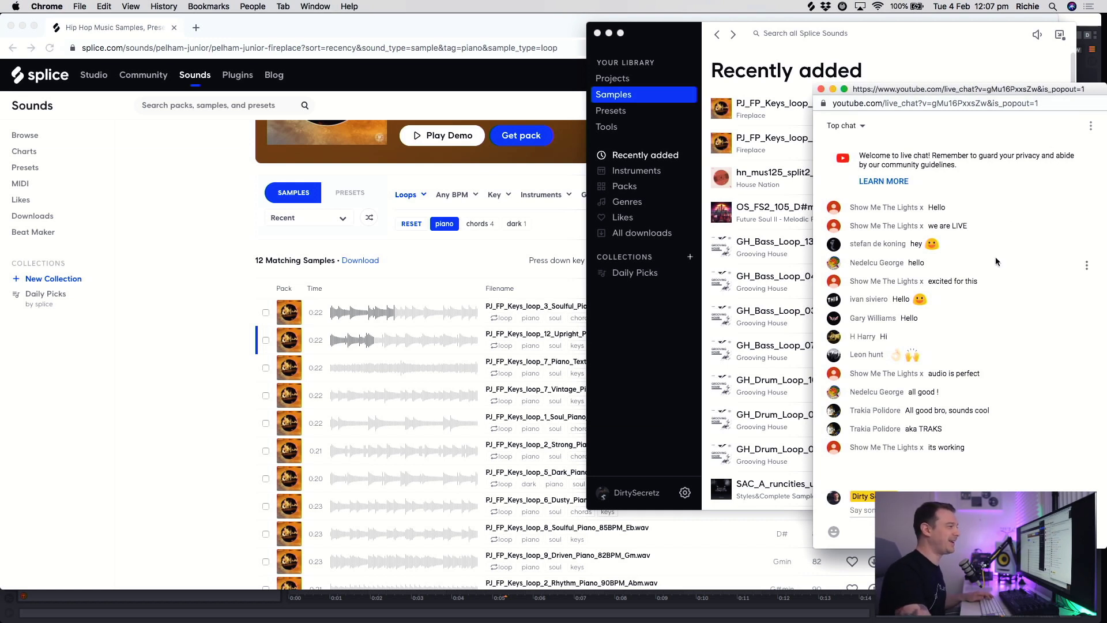
pyautogui.click(987, 55)
pyautogui.moveTo(960, 35); pyautogui.dragTo(962, 30)
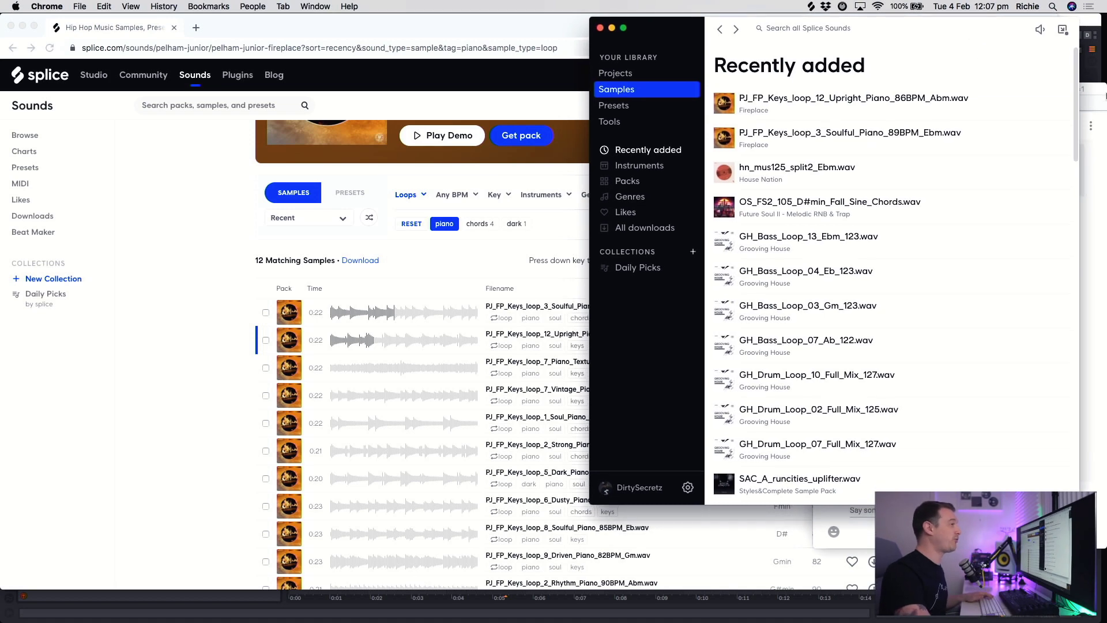
pyautogui.click(1086, 92)
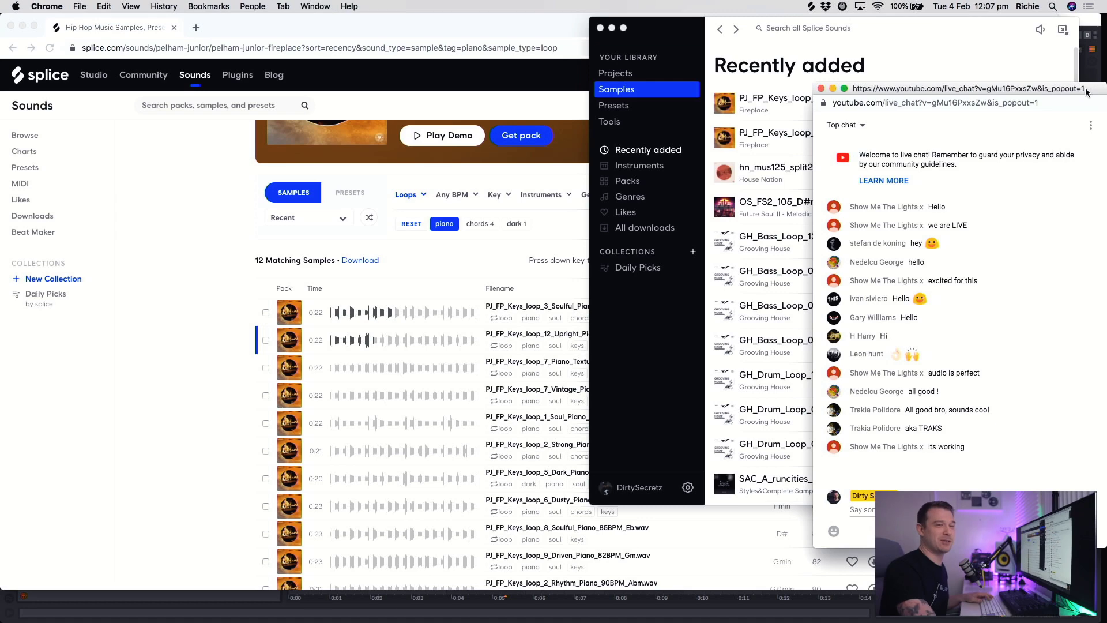
pyautogui.click(923, 46)
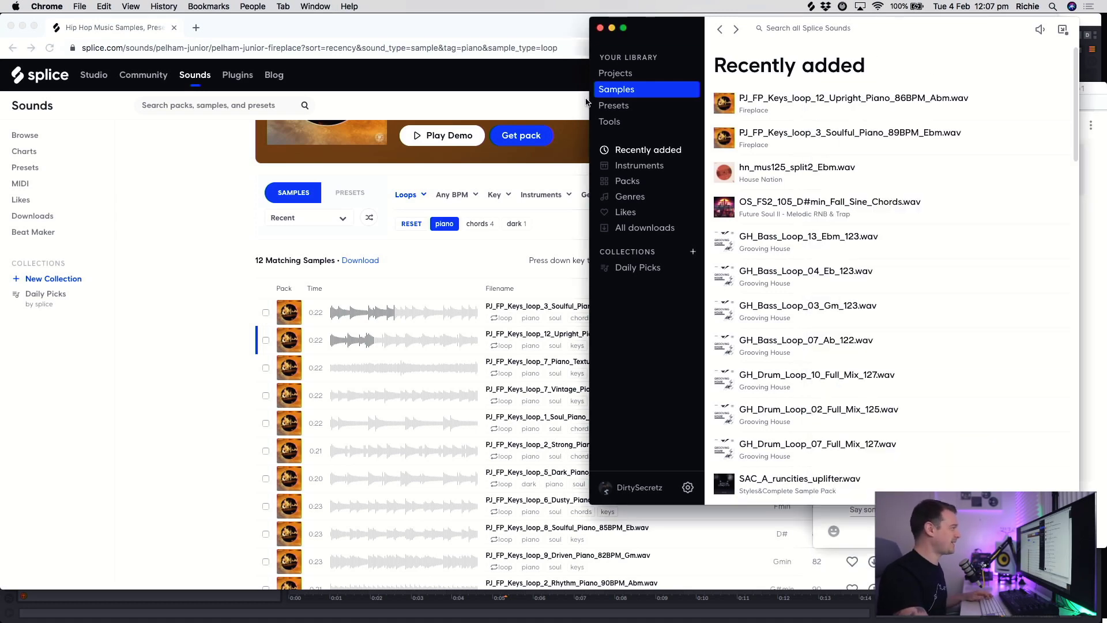
# Switch from the browser to the Ableton Live arrangement.
pyautogui.press('super+Tab')
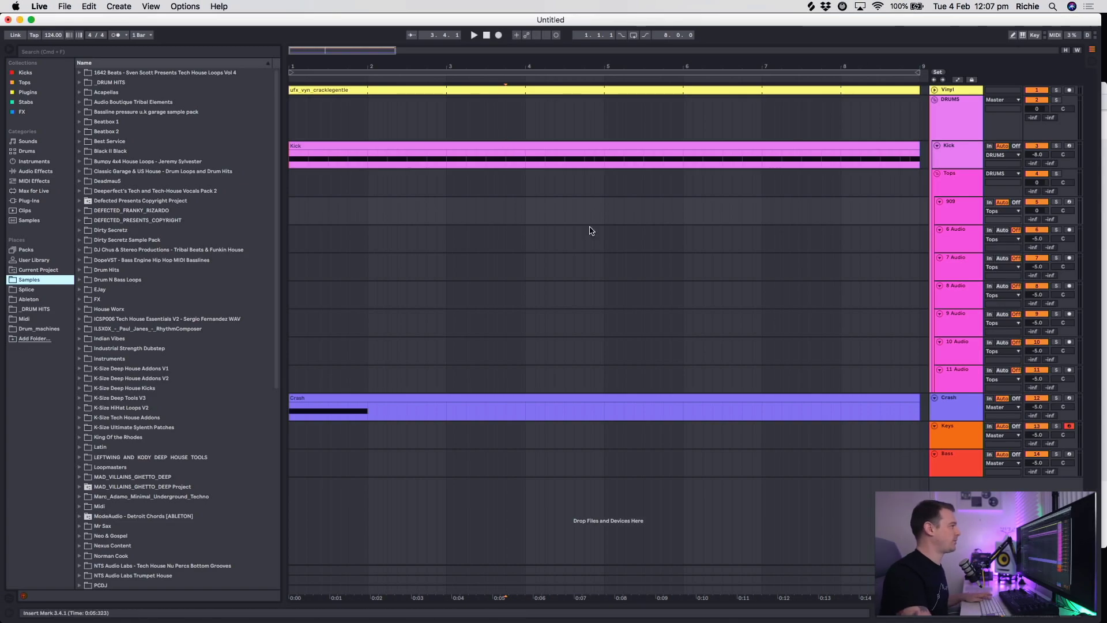
pyautogui.press('super+Tab')
pyautogui.press('super+Tab')
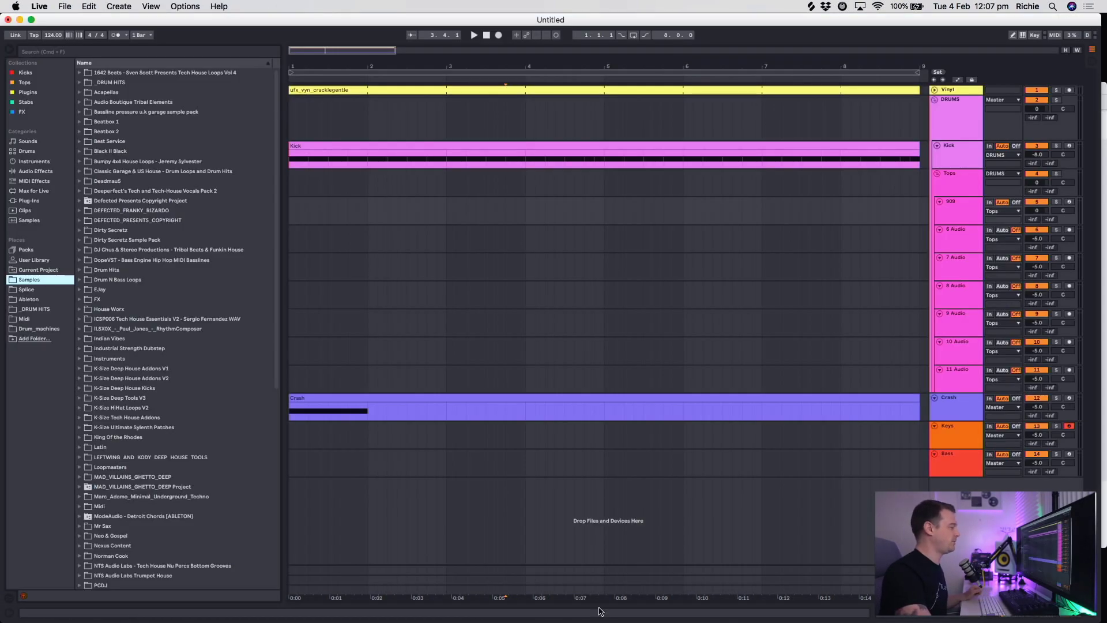
pyautogui.press('super+Tab')
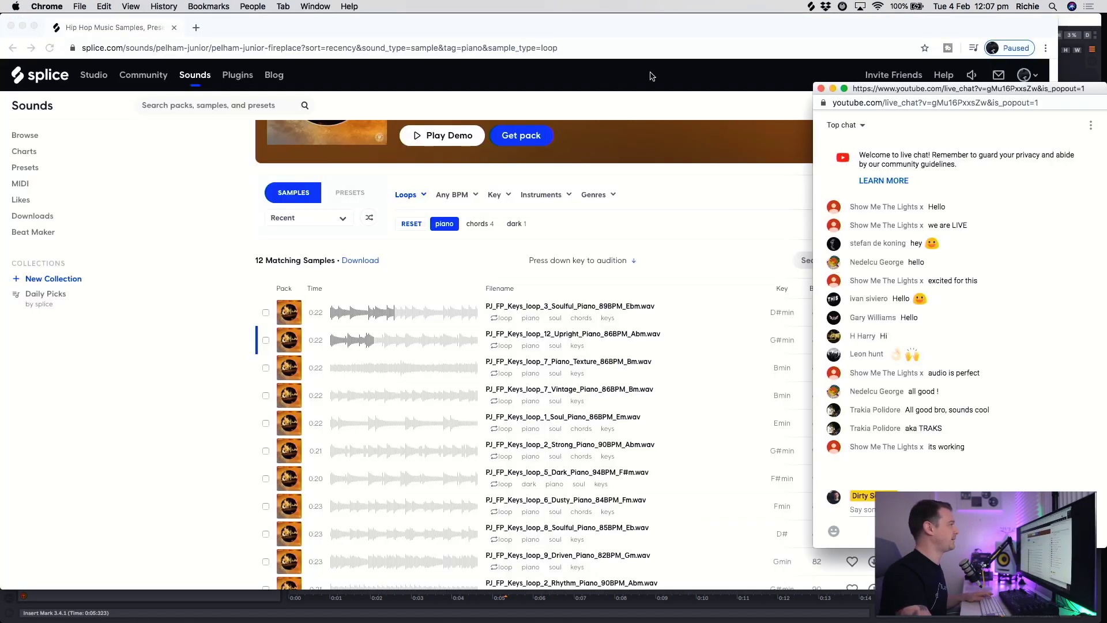
pyautogui.click(22, 27)
pyautogui.click(847, 41)
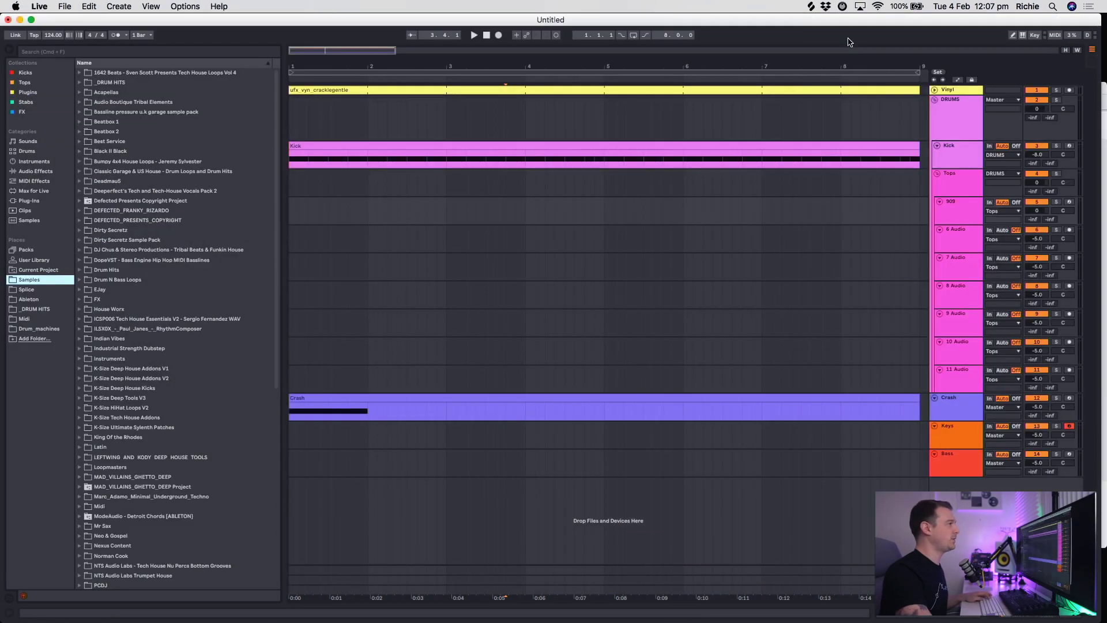
pyautogui.press('super+Tab')
pyautogui.press('super+Tab')
pyautogui.press('super+Tab')
pyautogui.press('super+Tab')
pyautogui.press('super+Tab')
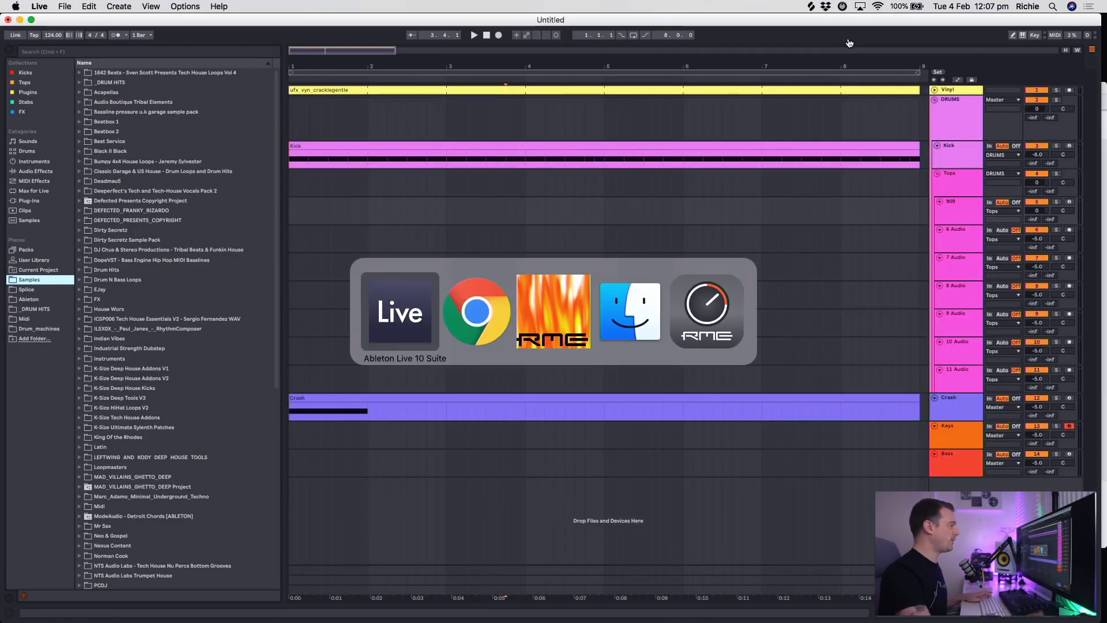
pyautogui.press('super+Tab')
pyautogui.press('super+Tab')
pyautogui.press('super+Tab')
pyautogui.press('super+Tab')
pyautogui.press('super+Tab')
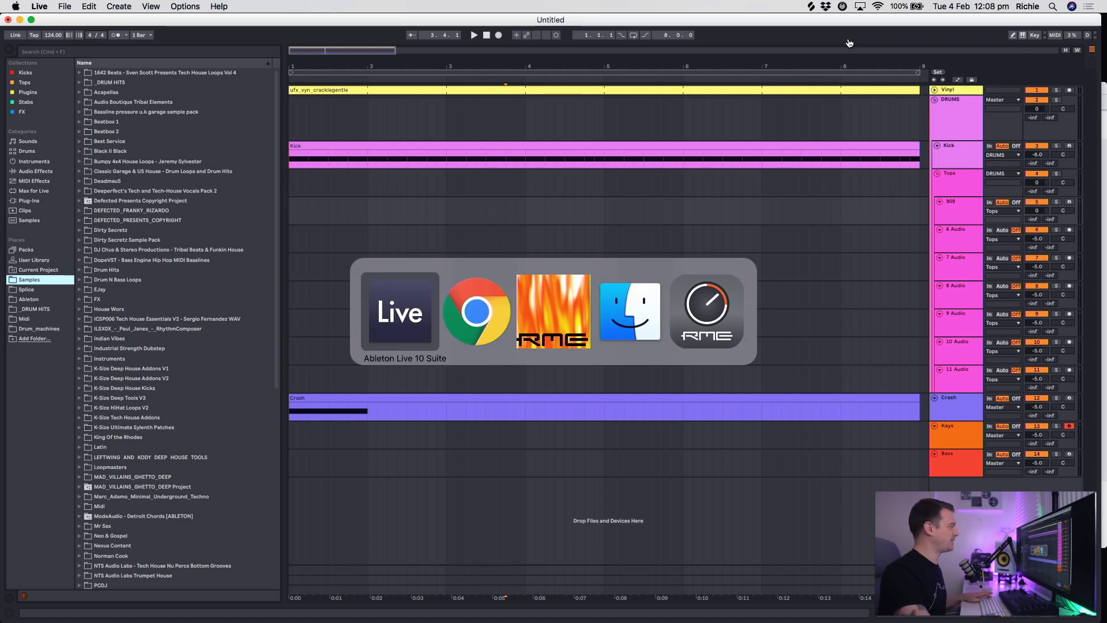
# Add PJ_FP_Keys_loop_12_Upright_Piano_86BPM_Abm.wav from the Splice desktop app to a new audio track in Ableton Live and align its start to bar 1.
pyautogui.click(811, 6)
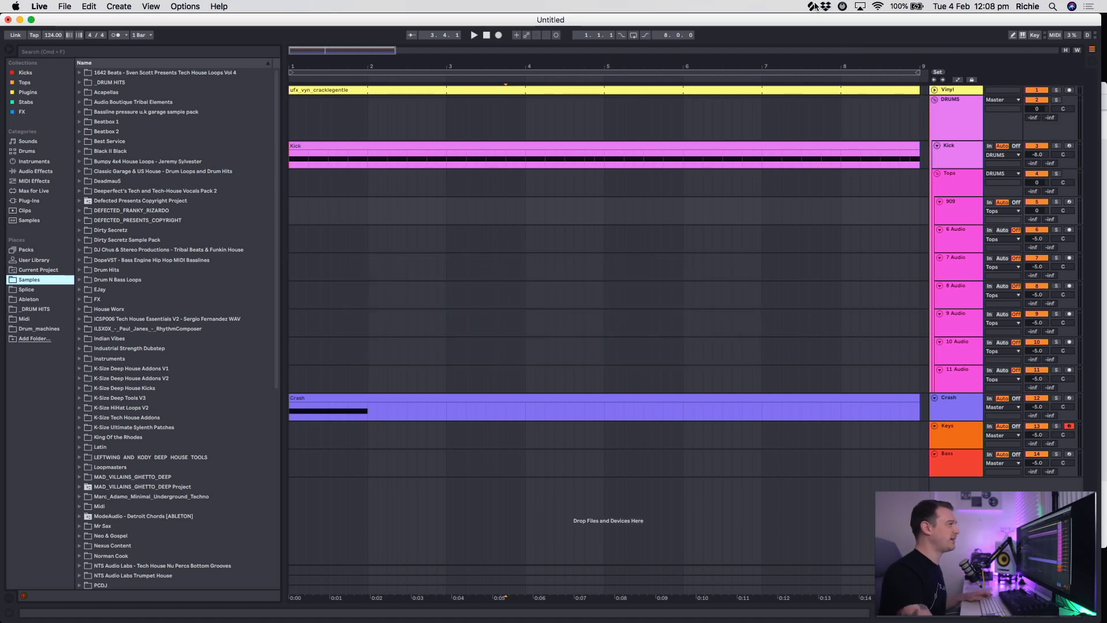
pyautogui.moveTo(980, 31); pyautogui.dragTo(877, 6)
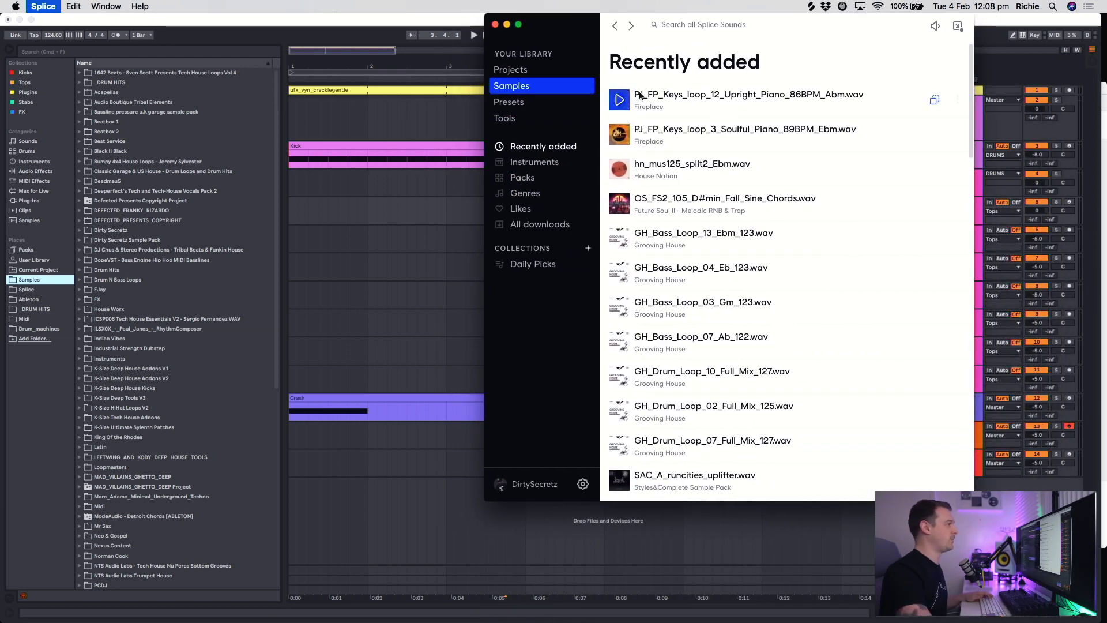
pyautogui.moveTo(640, 96); pyautogui.dragTo(307, 549)
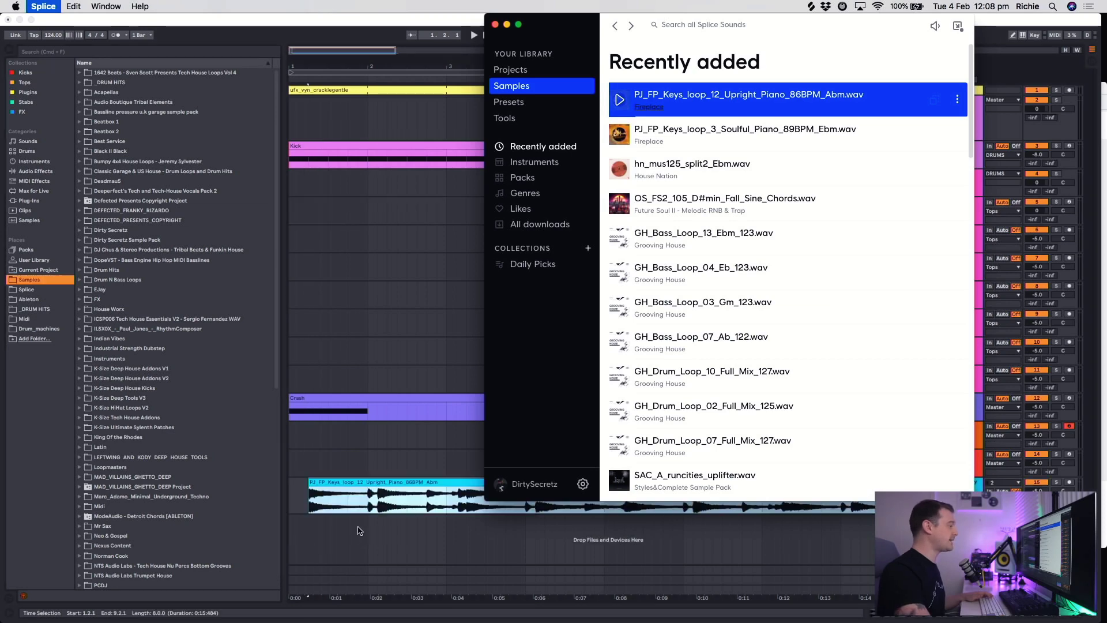
pyautogui.press('-')
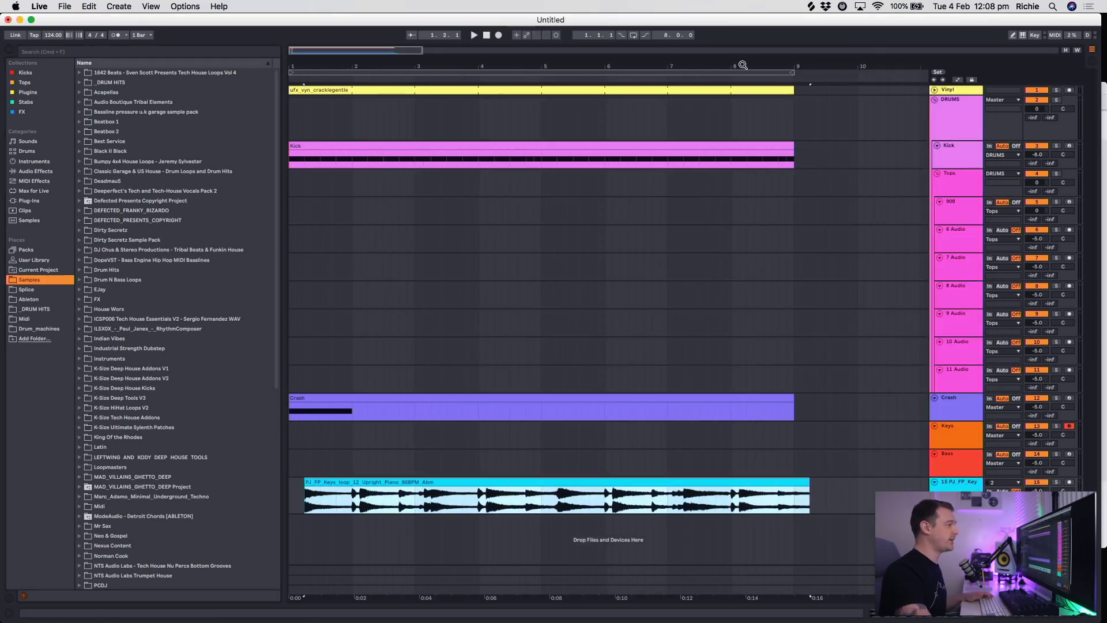
pyautogui.moveTo(510, 481); pyautogui.dragTo(495, 480)
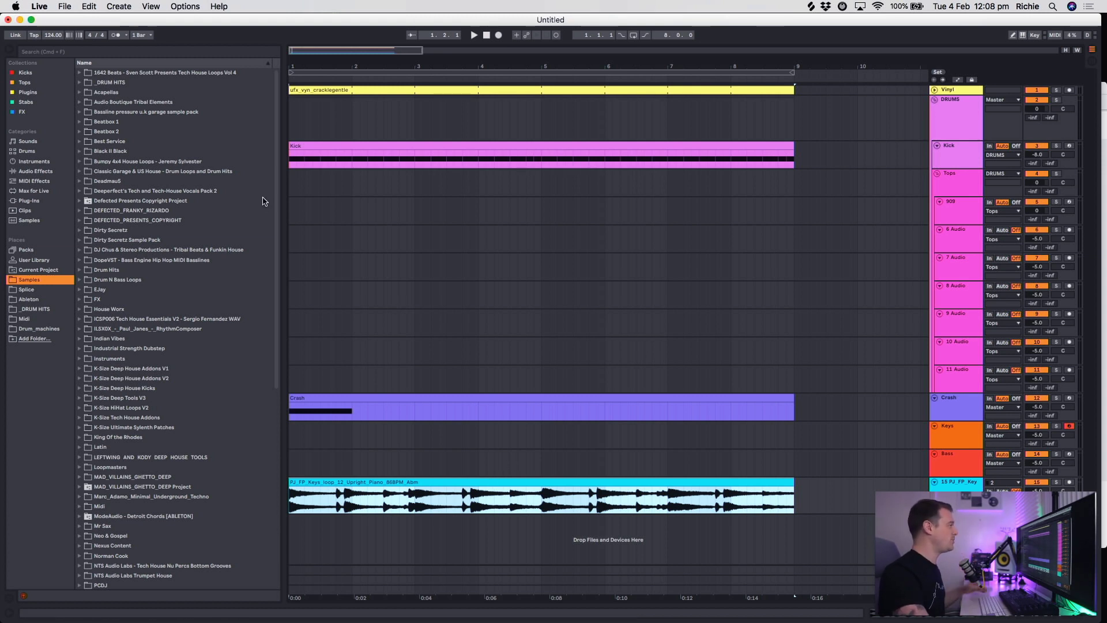
# Examine the Vinyl track and the DRUMS group, and show the device chain of the Kick track.
pyautogui.moveTo(332, 57); pyautogui.dragTo(334, 64)
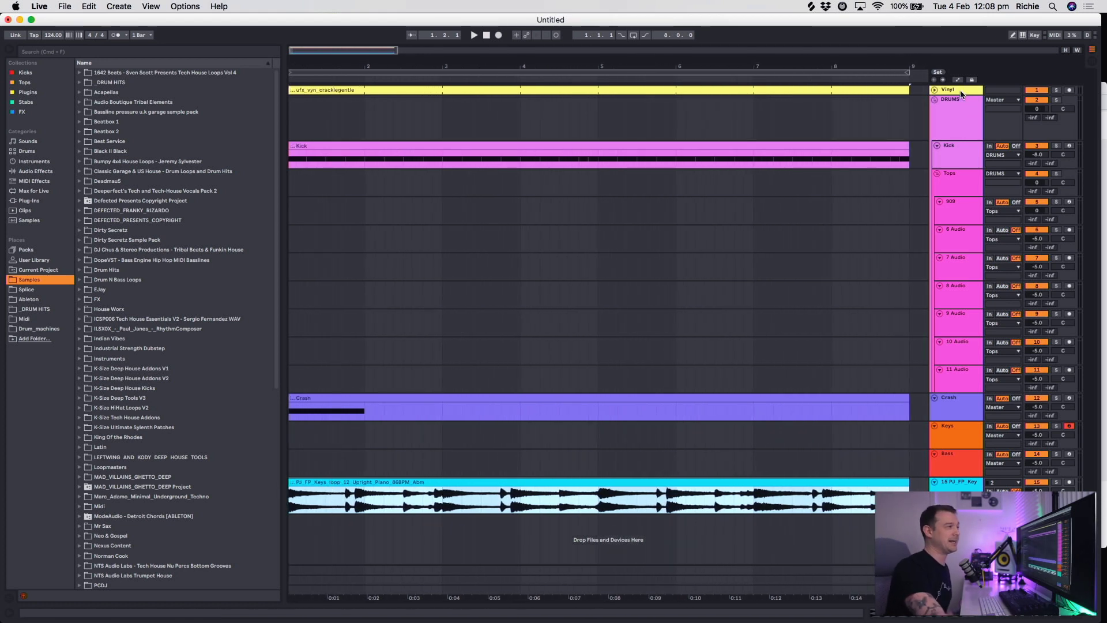
pyautogui.click(934, 89)
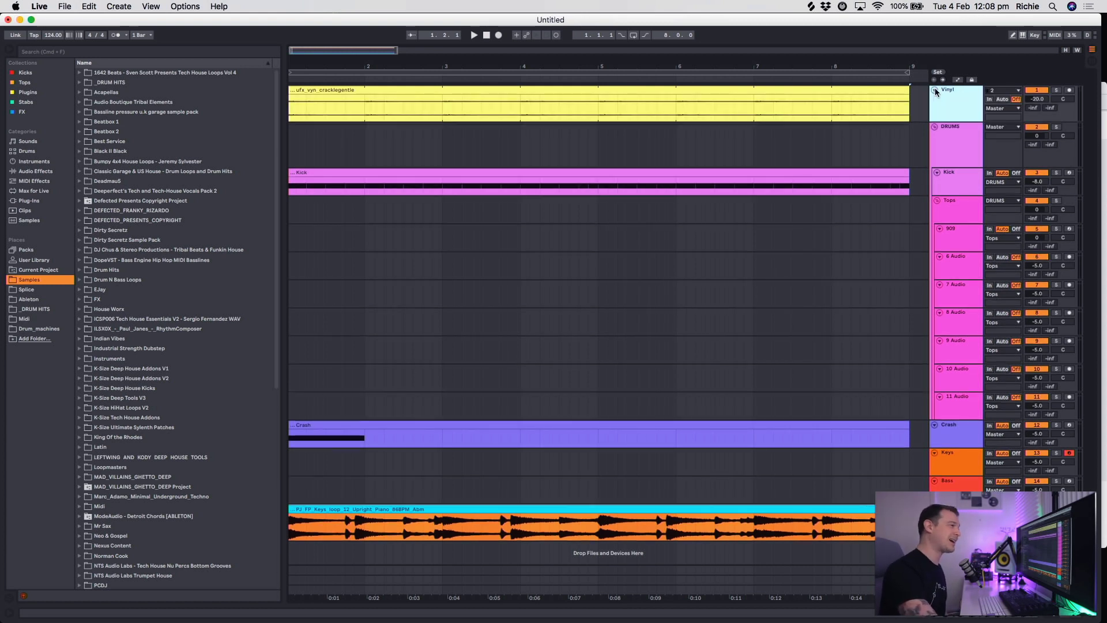
pyautogui.click(935, 90)
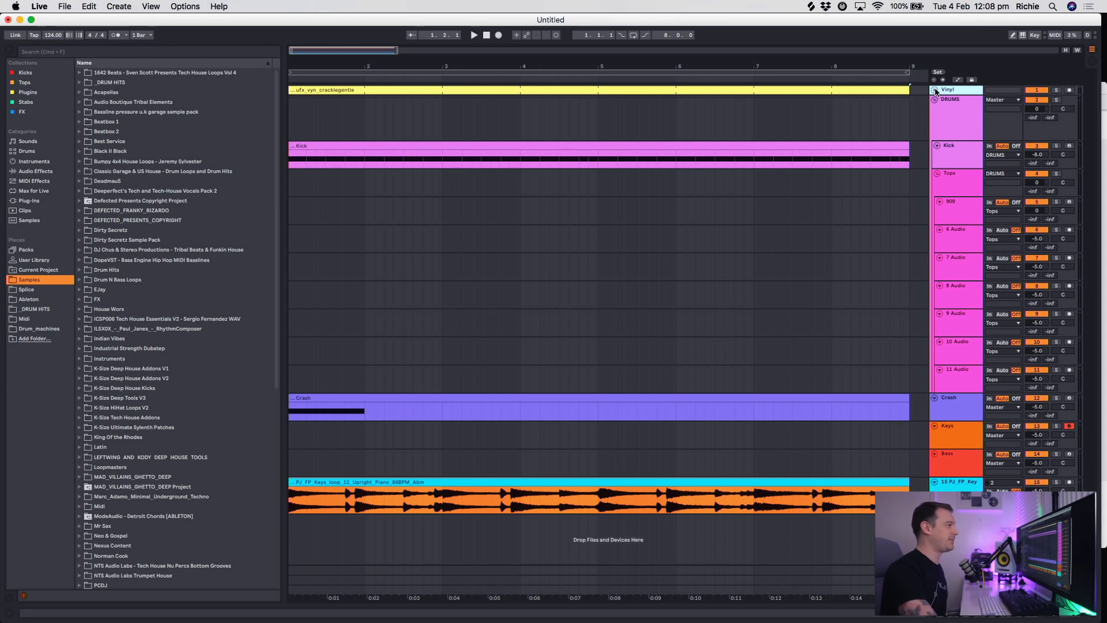
pyautogui.click(958, 115)
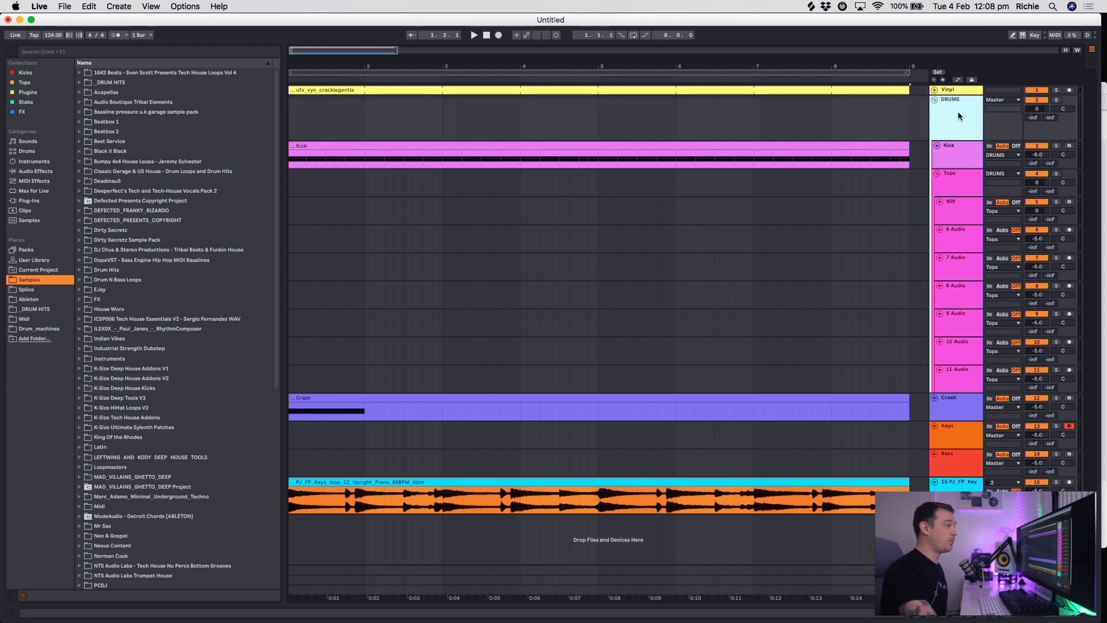
pyautogui.click(960, 163)
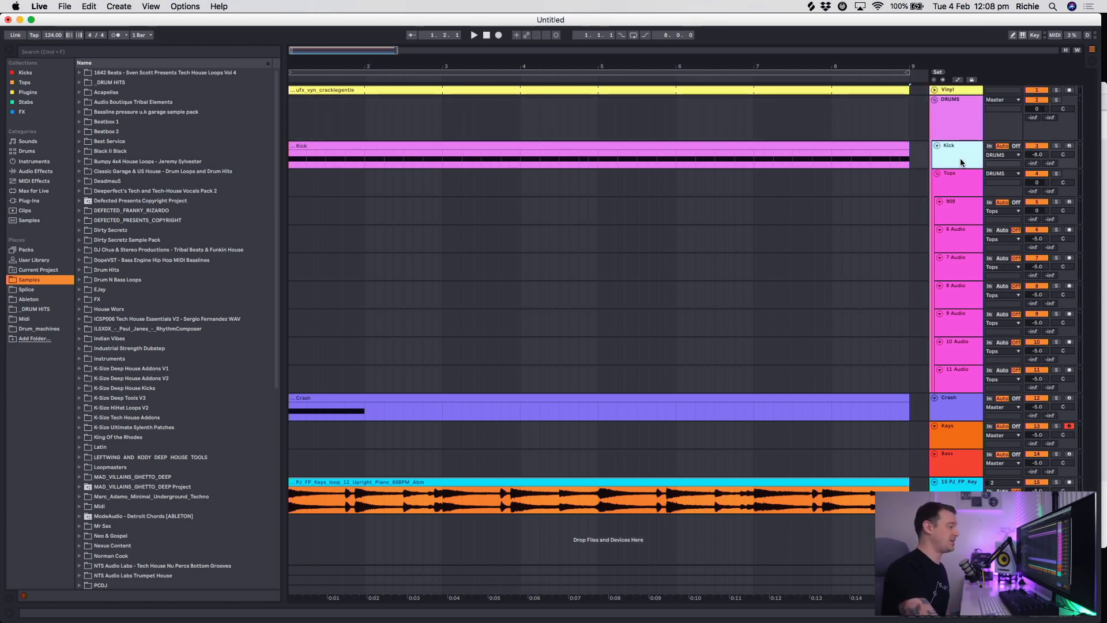
pyautogui.press('super+alt+l')
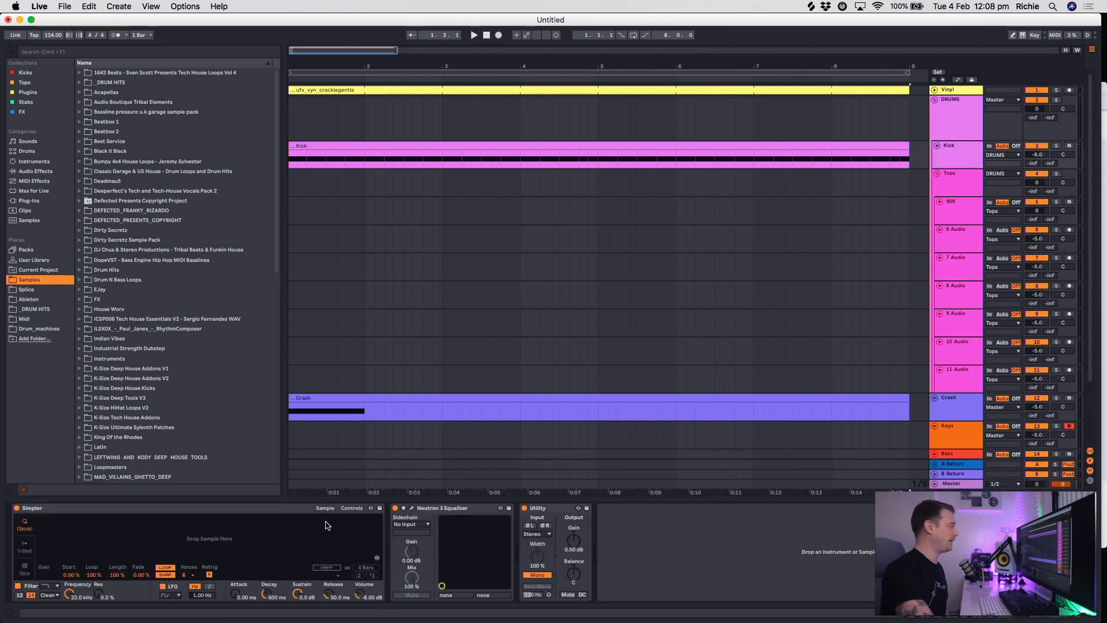
pyautogui.scroll(-1, 845, 298)
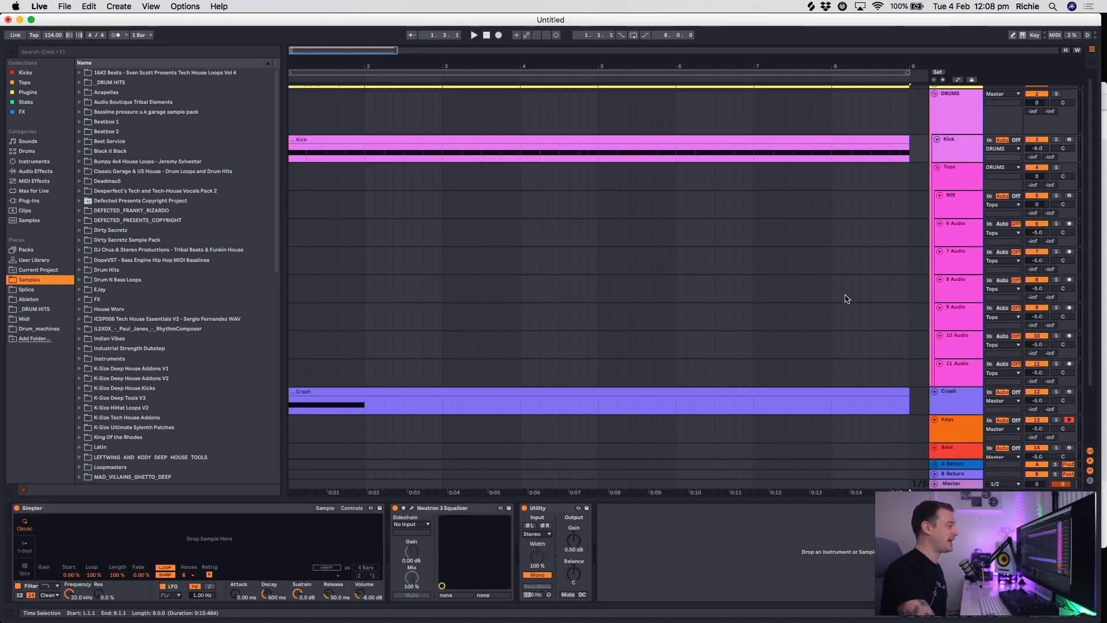
# Examine the device chains of the Tops group, its 909 and audio tracks, and the Crash track.
pyautogui.click(971, 174)
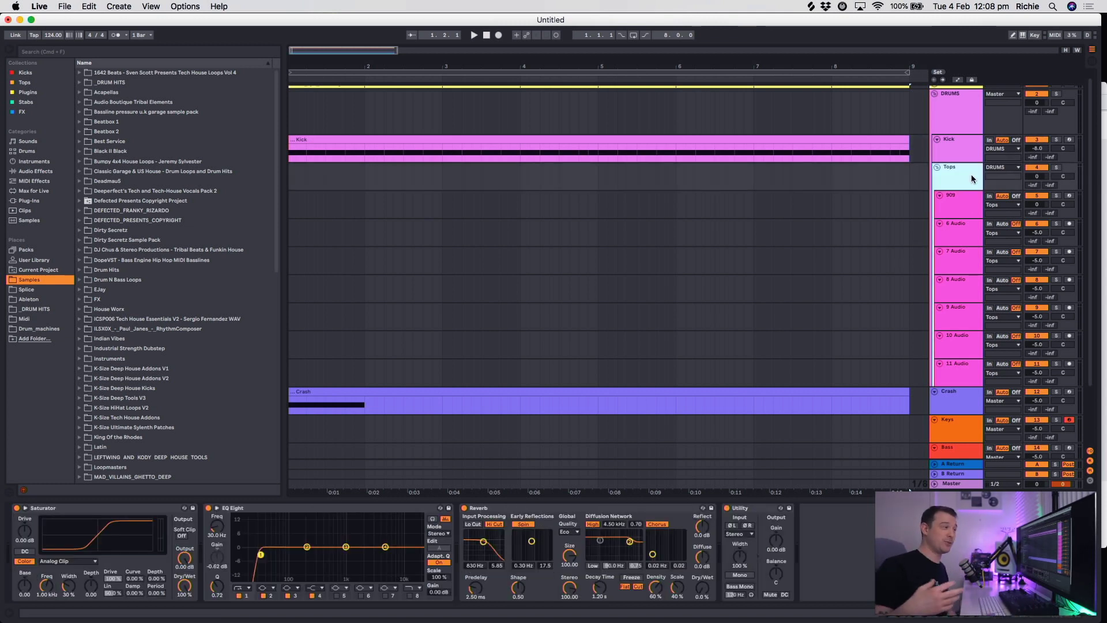
pyautogui.click(967, 206)
pyautogui.press('Down')
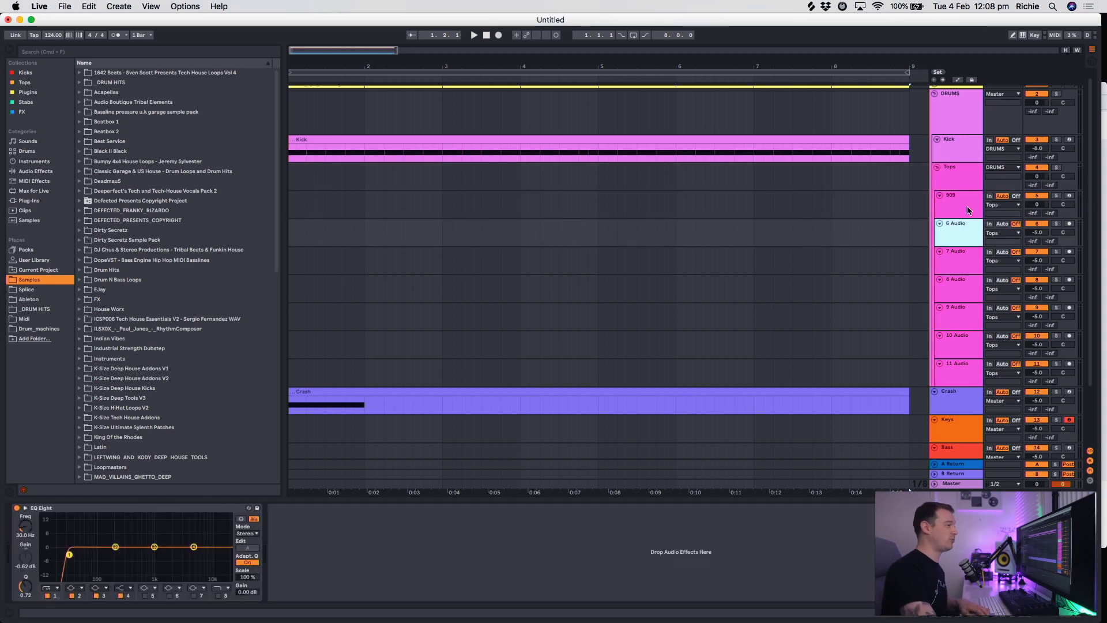
pyautogui.press('Down')
pyautogui.press('Down')
pyautogui.press('Down')
pyautogui.press('Down')
pyautogui.press('Up')
pyautogui.press('Up')
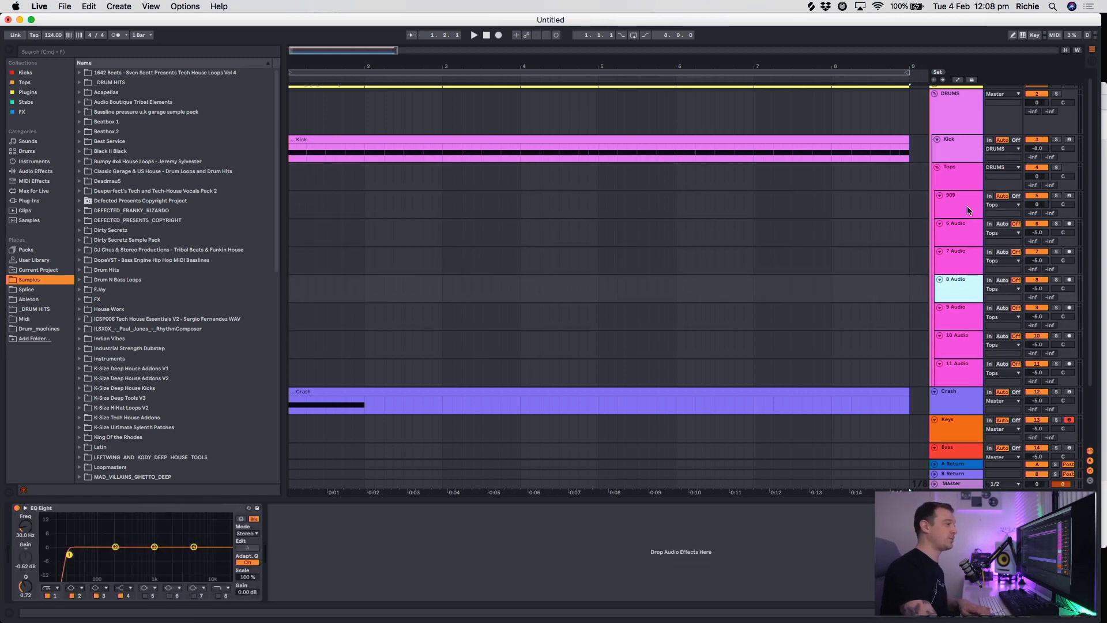
pyautogui.press('Up')
pyautogui.press('Up')
pyautogui.press('Up')
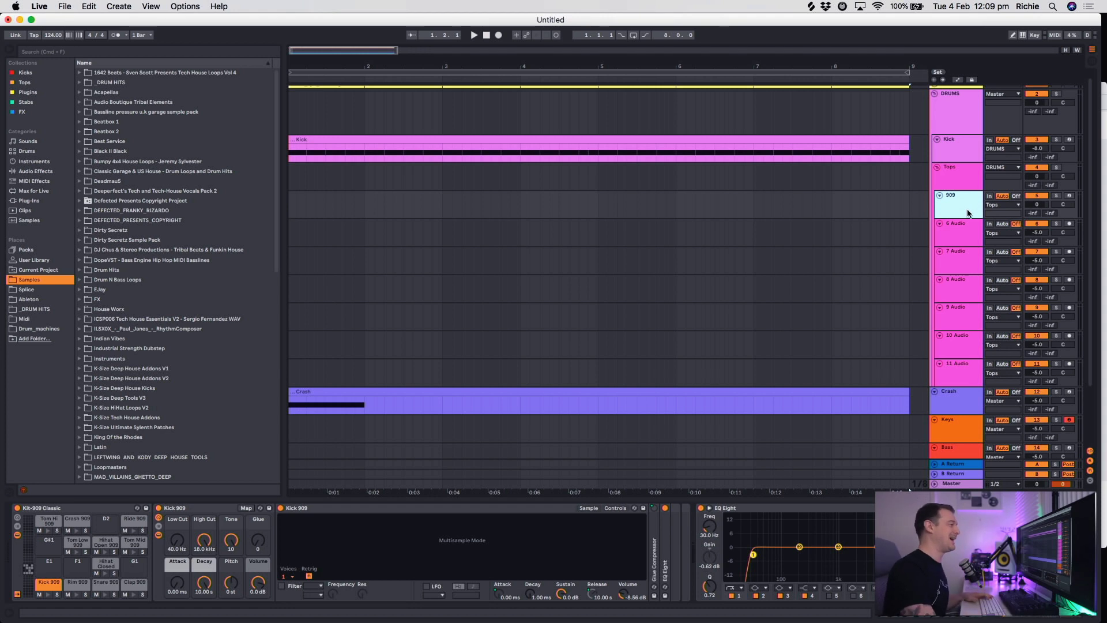
pyautogui.click(966, 184)
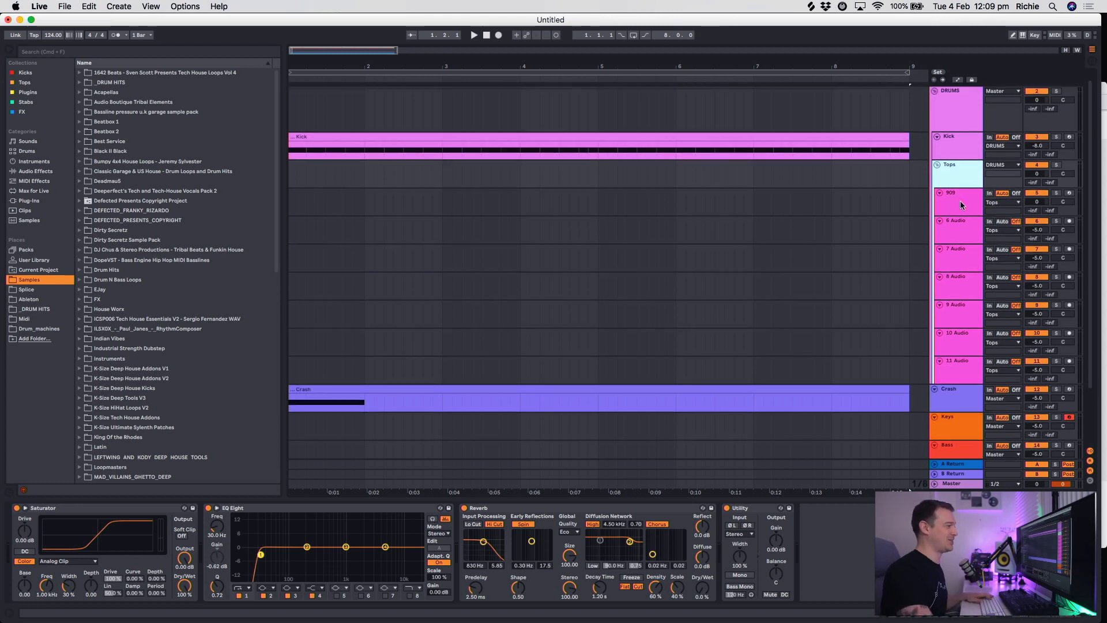
pyautogui.click(949, 327)
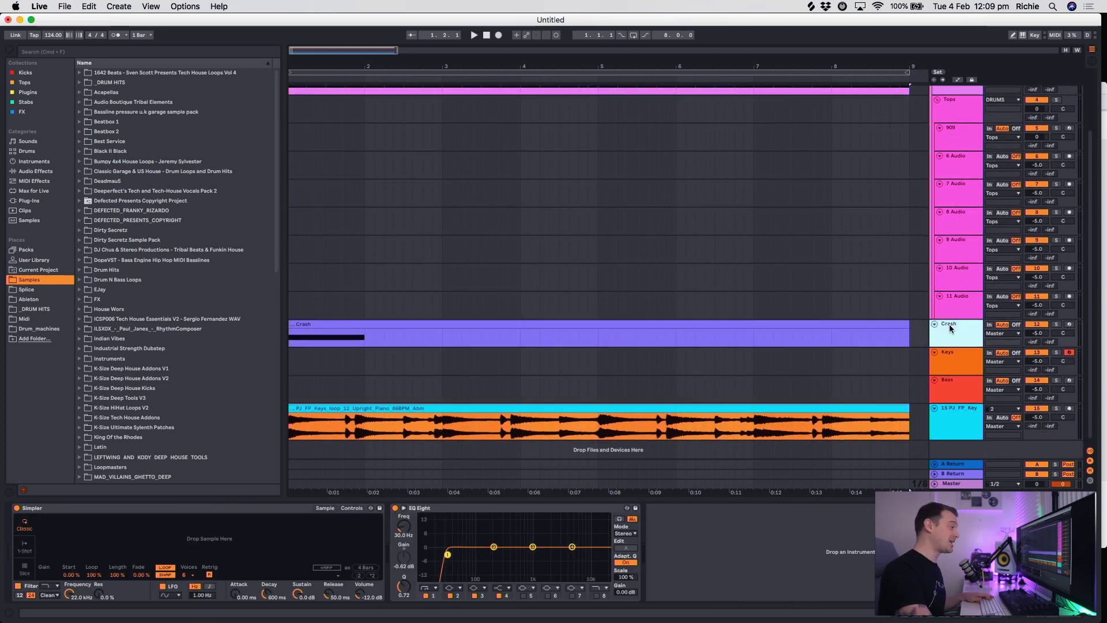
# Examine the device chains of the Keys and Bass tracks, and hide the detail view.
pyautogui.click(949, 357)
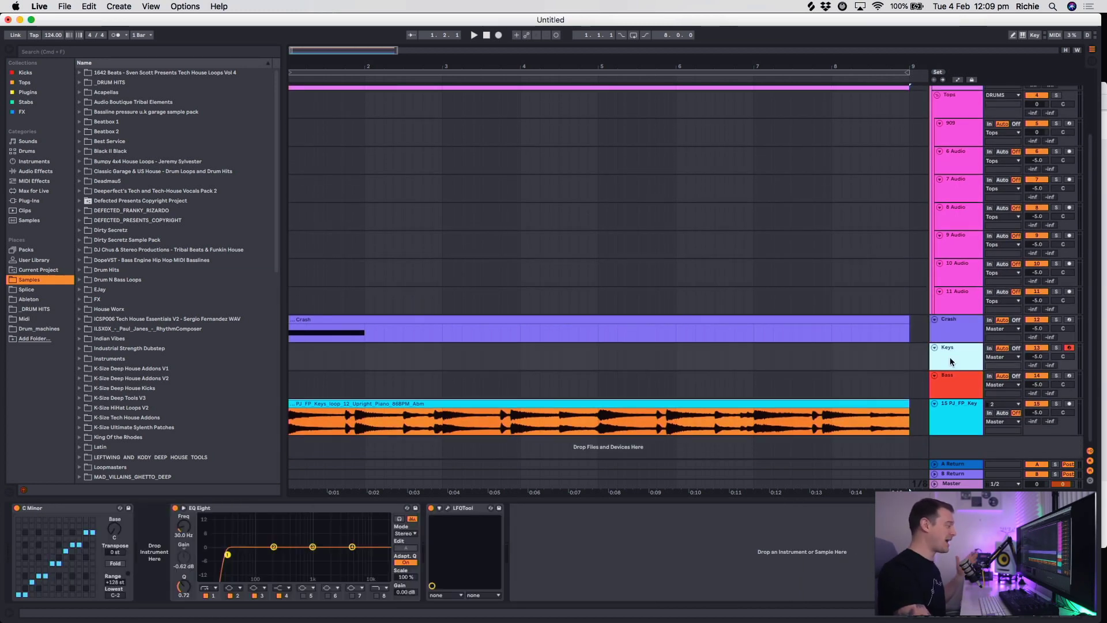
pyautogui.click(950, 382)
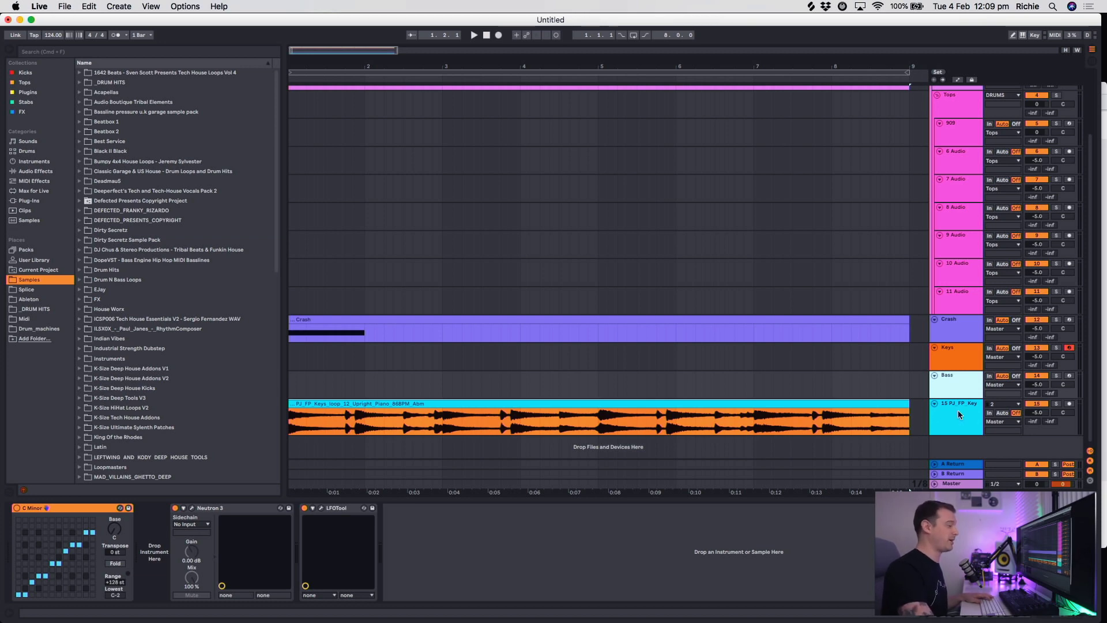
pyautogui.click(1091, 618)
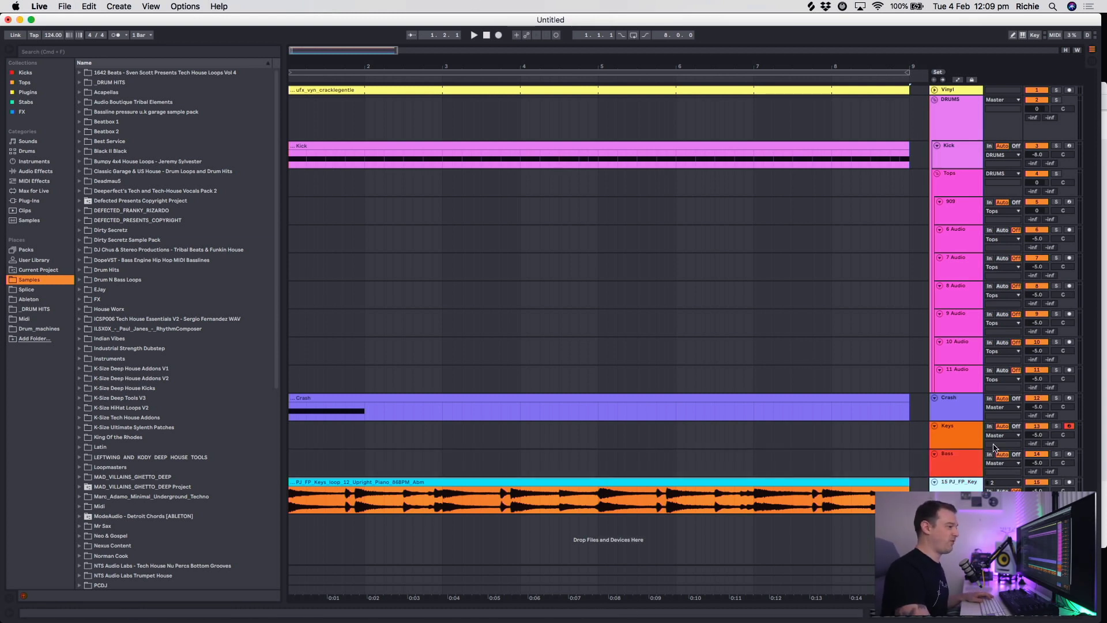
# Audition the piano loop with the Texture and Re-Pitch warp modes, and set its warp mode to Tones.
pyautogui.click(309, 503)
pyautogui.press('space')
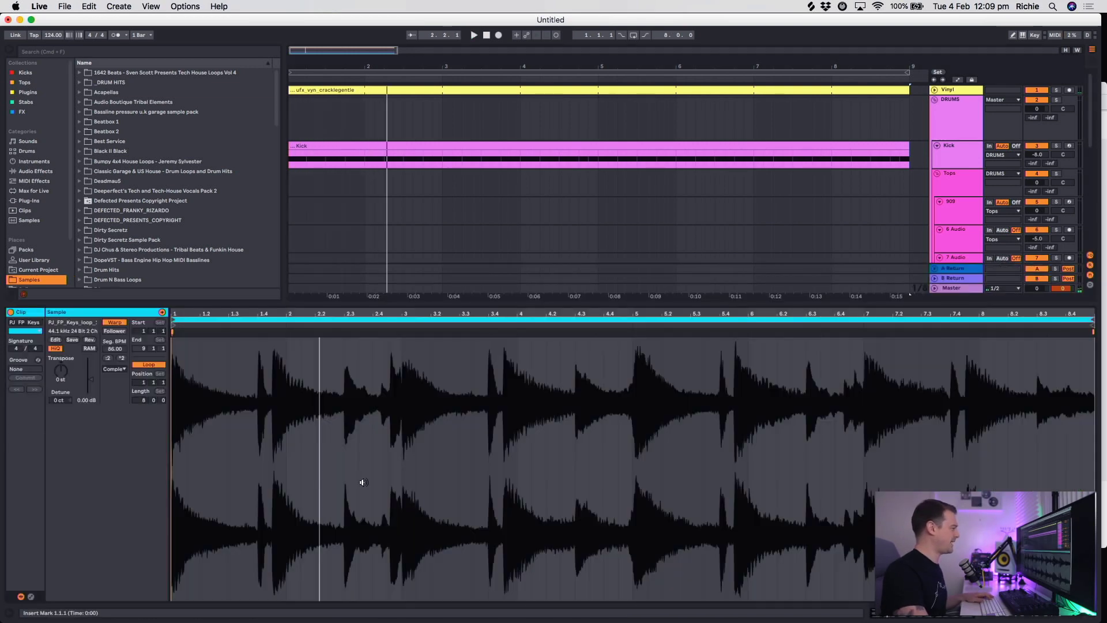
pyautogui.doubleClick(359, 491)
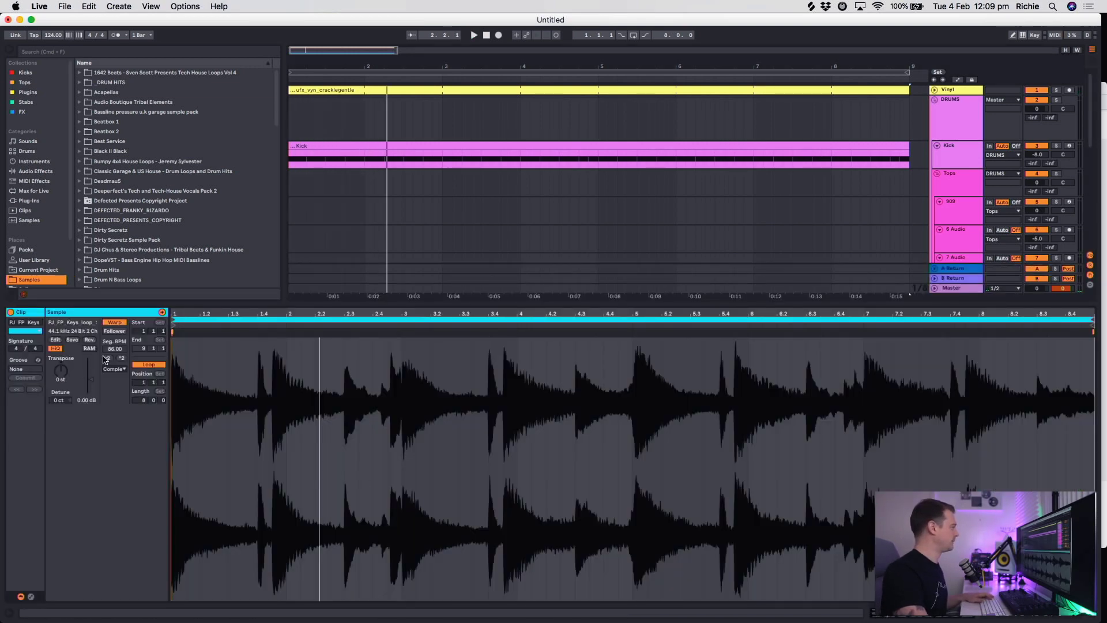
pyautogui.click(114, 369)
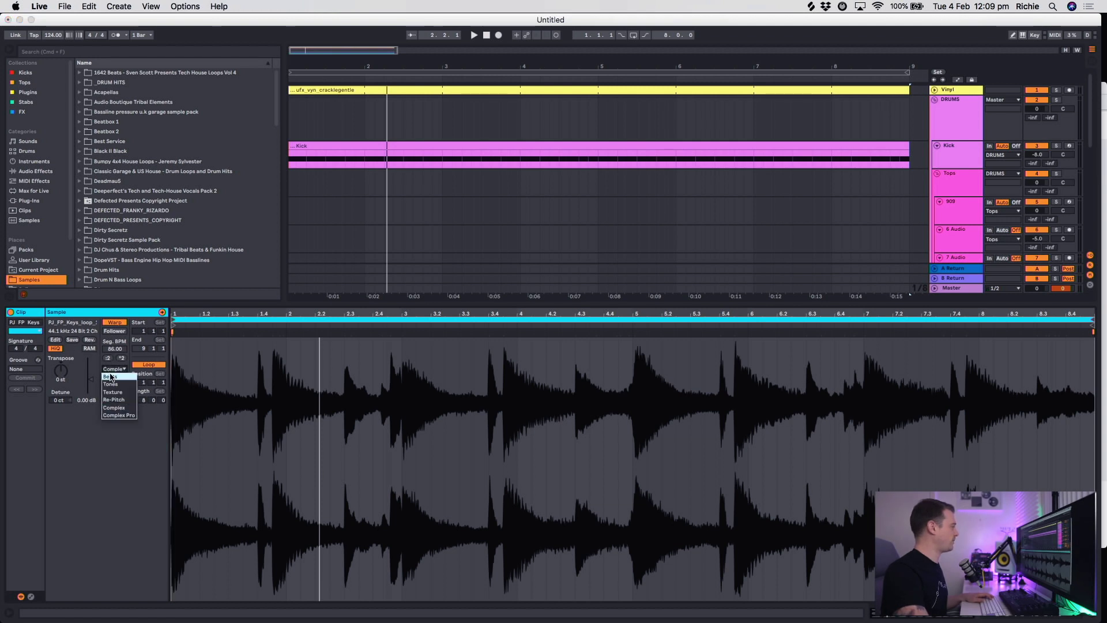
pyautogui.click(113, 392)
pyautogui.press('space')
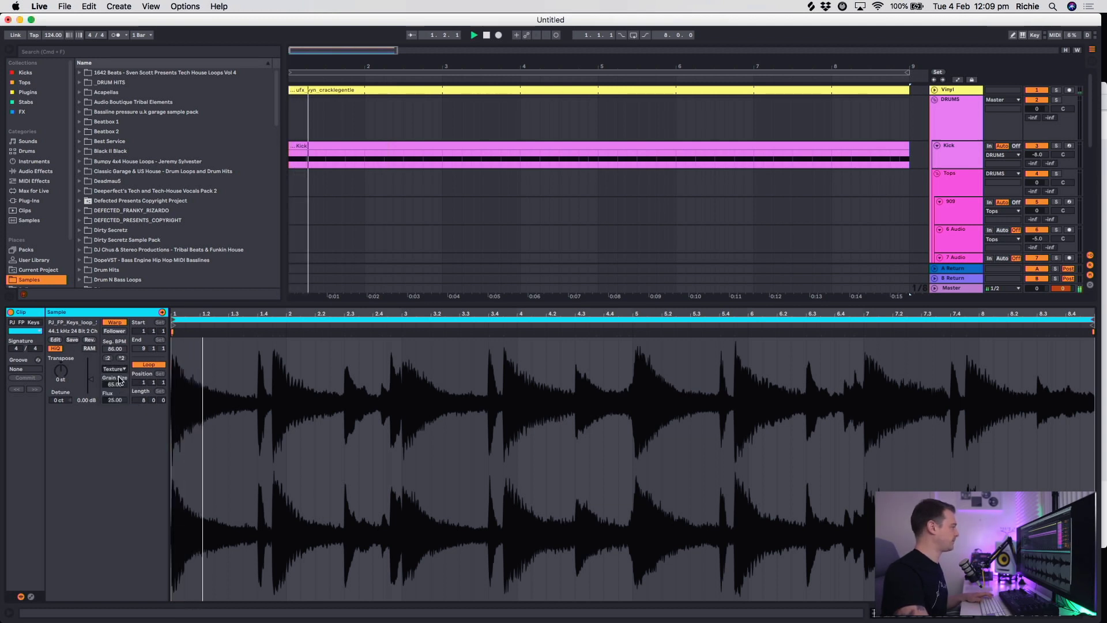
pyautogui.click(115, 369)
pyautogui.click(113, 400)
pyautogui.click(118, 369)
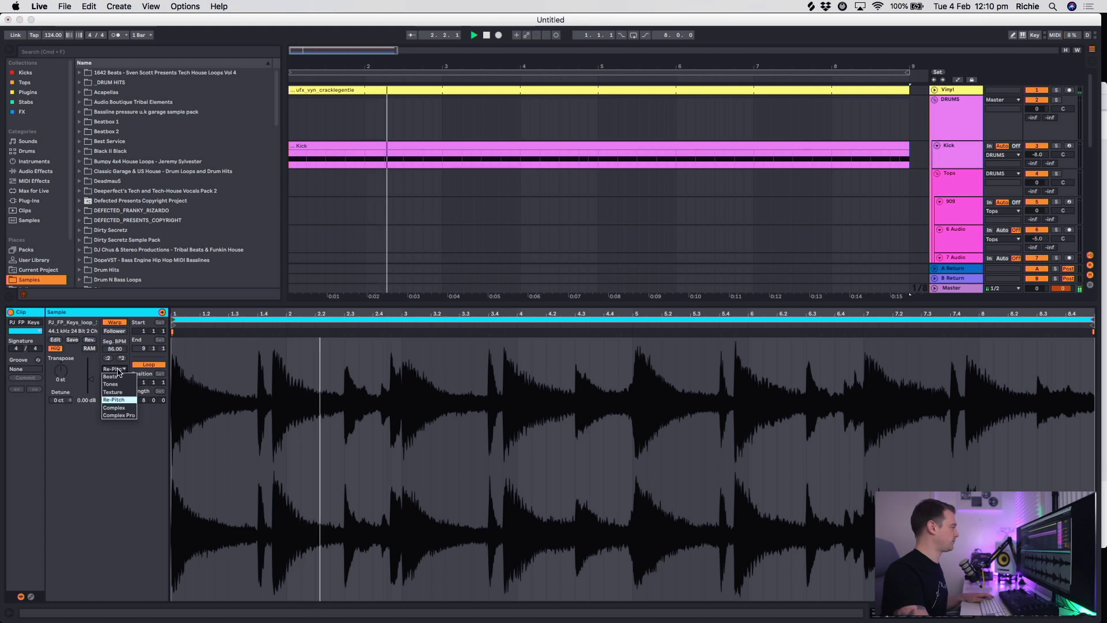
pyautogui.click(118, 383)
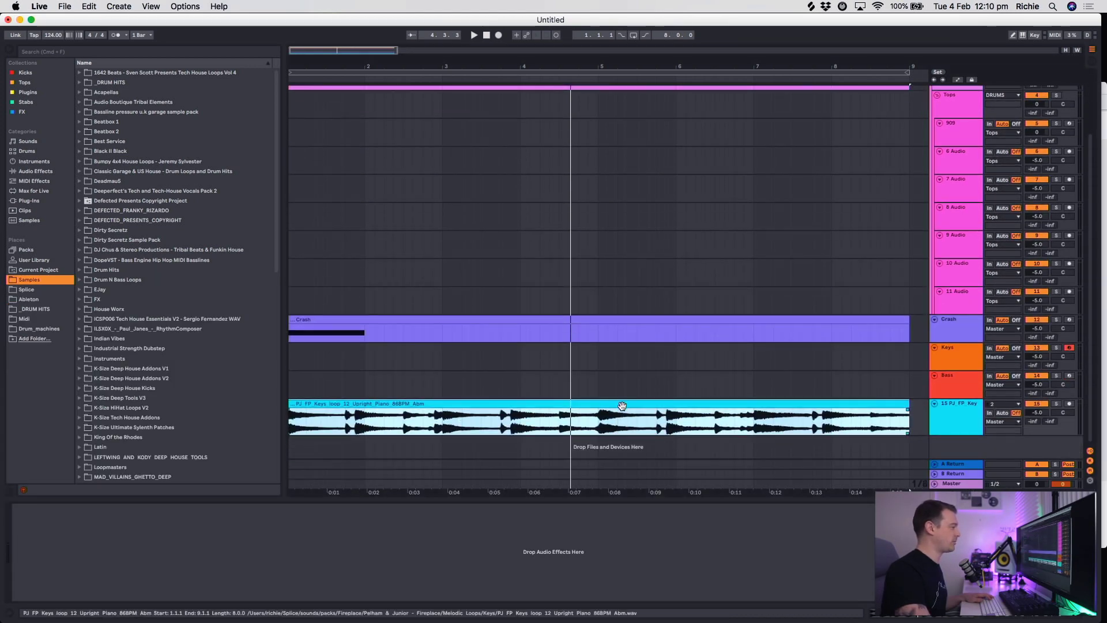
# Open the piano loop in the clip editor and add warp markers on the transients at 1.4 and 1.4.3.
pyautogui.rightClick(623, 402)
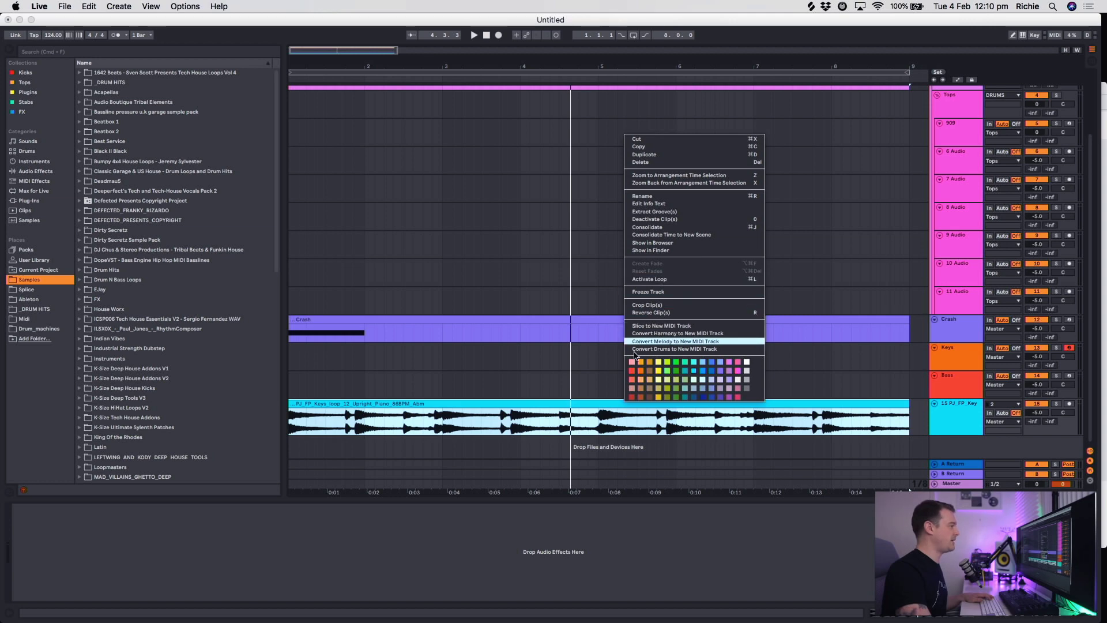
pyautogui.click(574, 403)
pyautogui.doubleClick(575, 402)
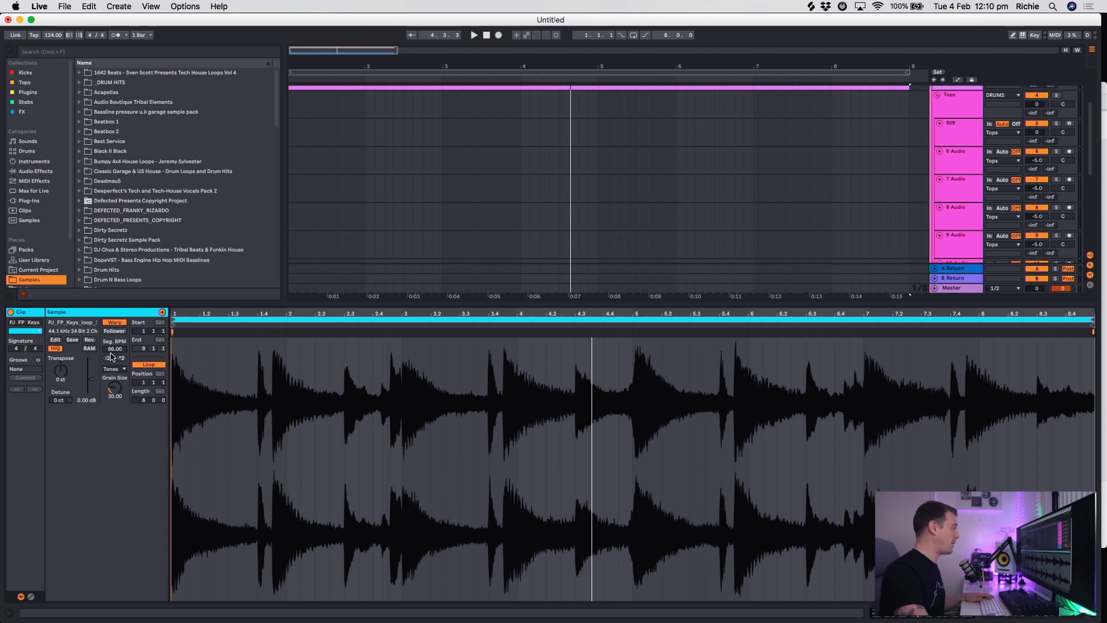
pyautogui.click(257, 332)
pyautogui.click(273, 332)
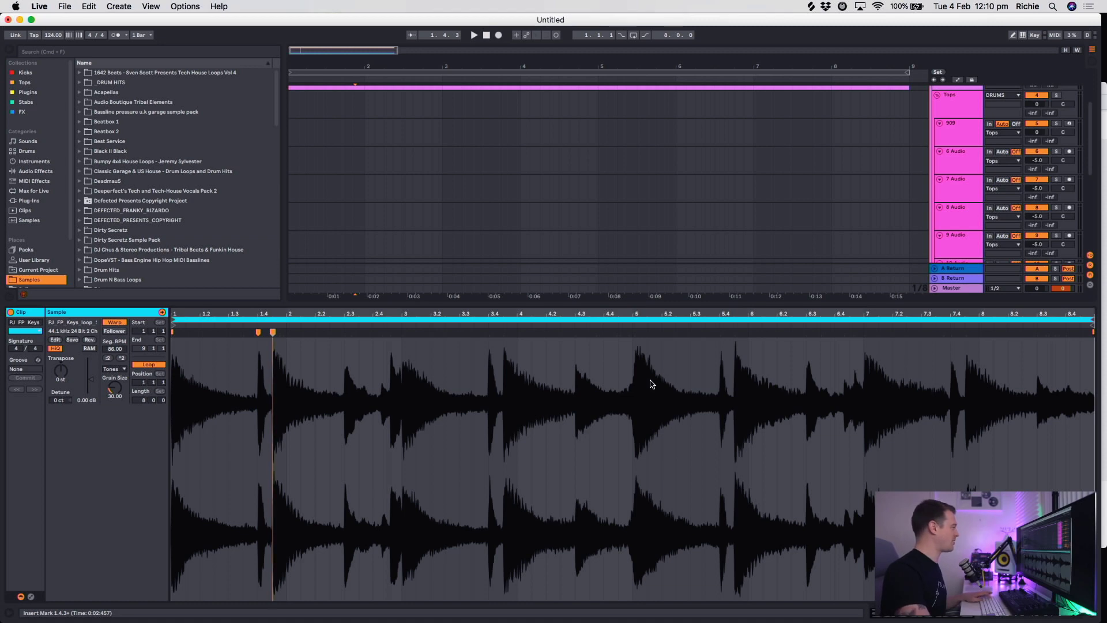
# Check the YouTube live chat window and return to the Ableton Live set.
pyautogui.press('super+Tab')
pyautogui.press('super+Tab')
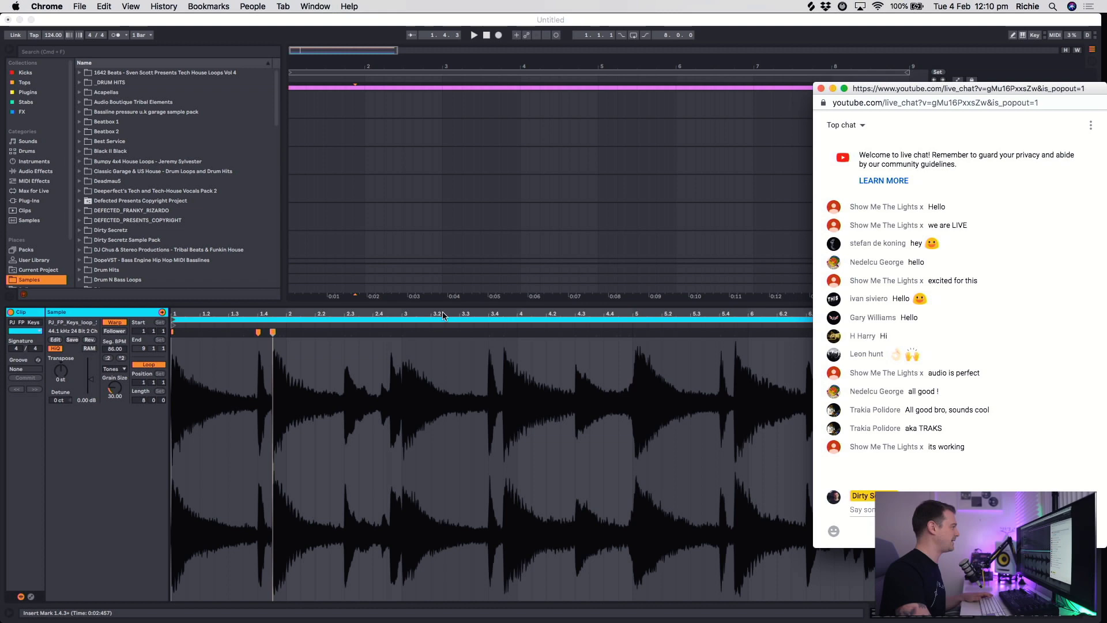
pyautogui.press('super+Tab')
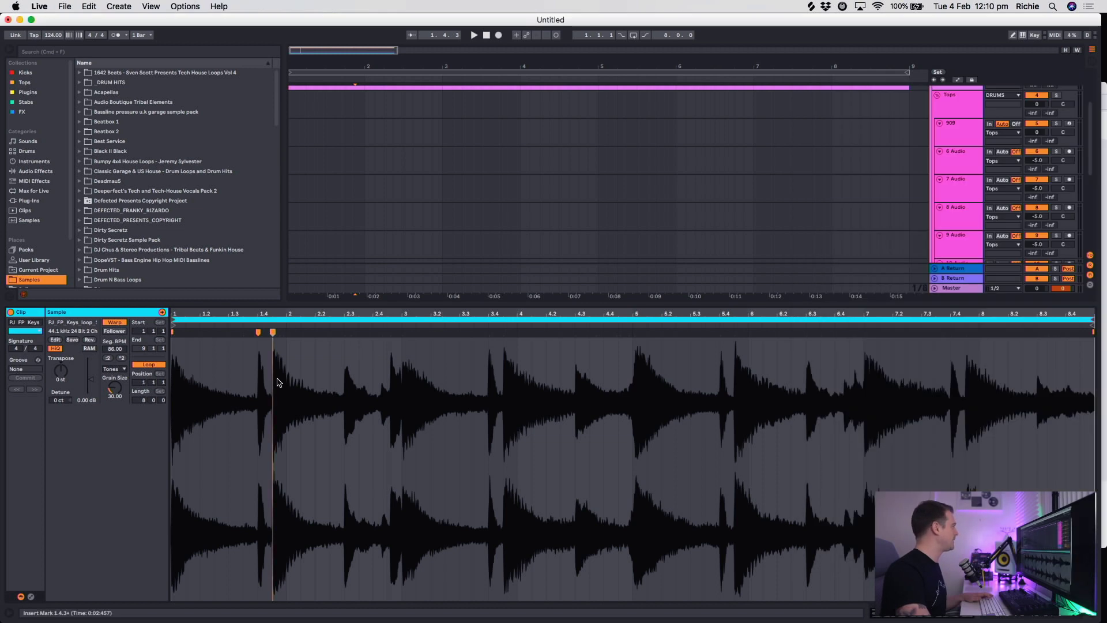
pyautogui.click(40, 6)
pyautogui.click(81, 39)
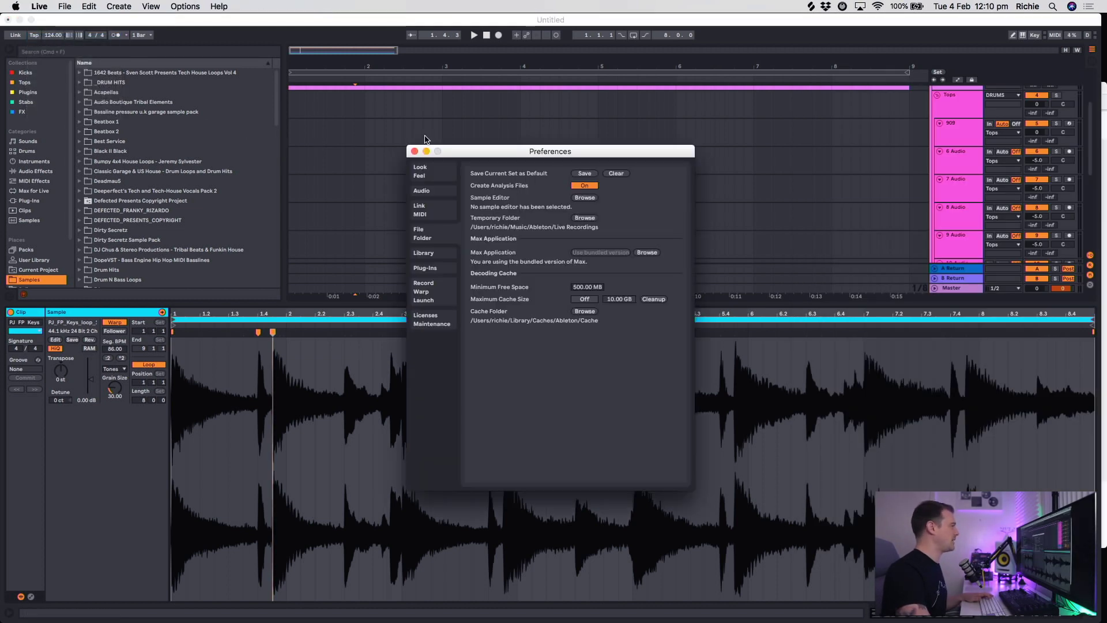
pyautogui.click(416, 154)
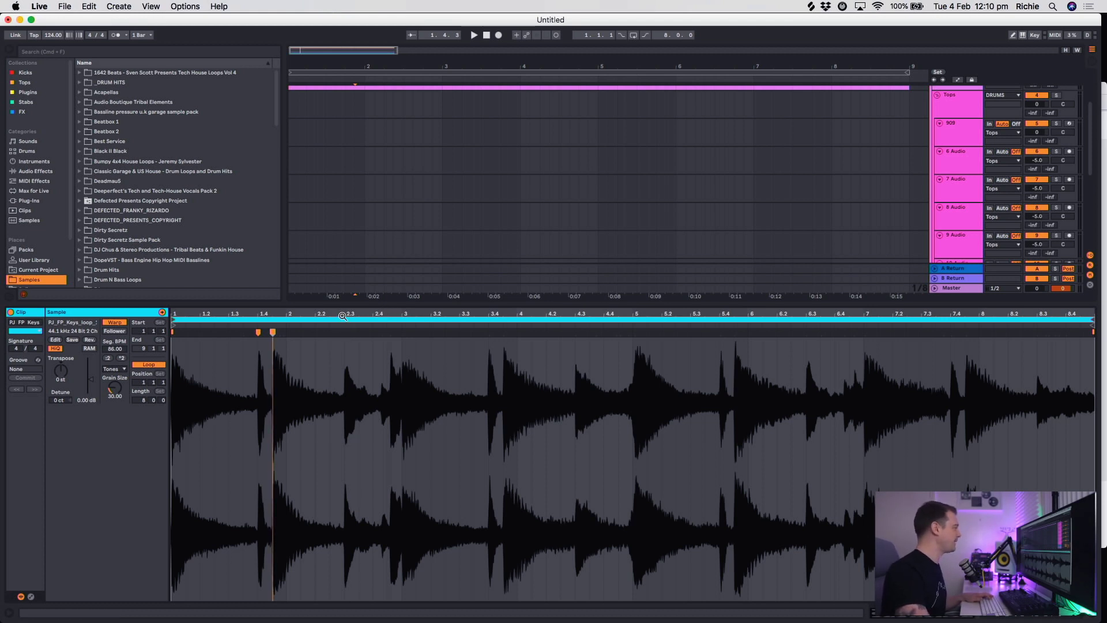
# Add warp markers to the piano loop on the transients at 2.3, 2.4.3, 3, 3.4 and 3.4.3.
pyautogui.moveTo(342, 315); pyautogui.dragTo(349, 328)
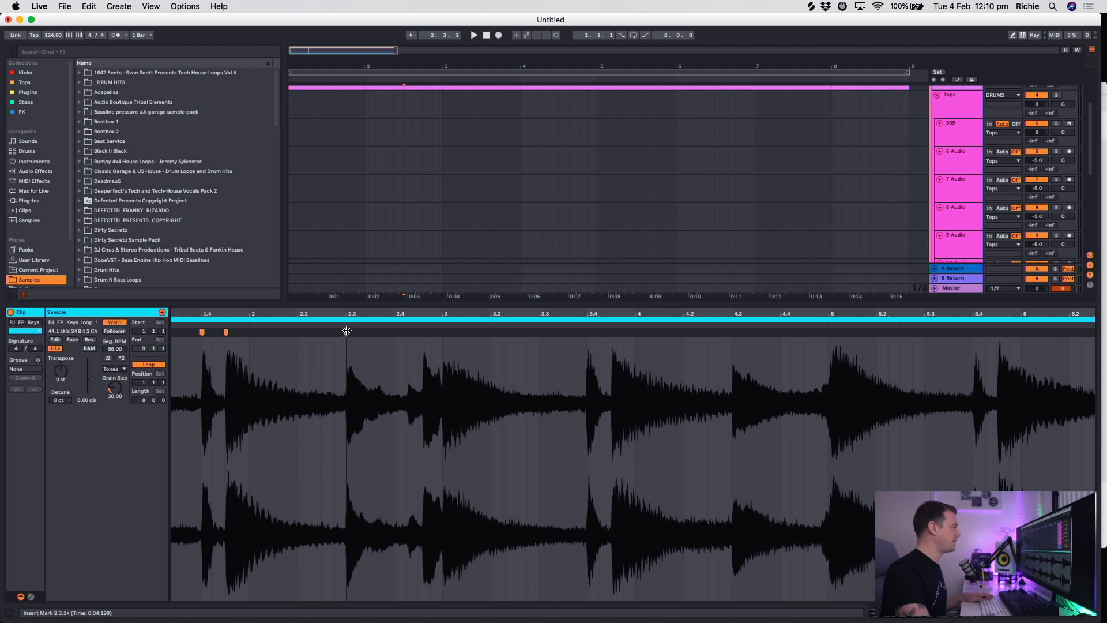
pyautogui.doubleClick(345, 332)
pyautogui.doubleClick(422, 332)
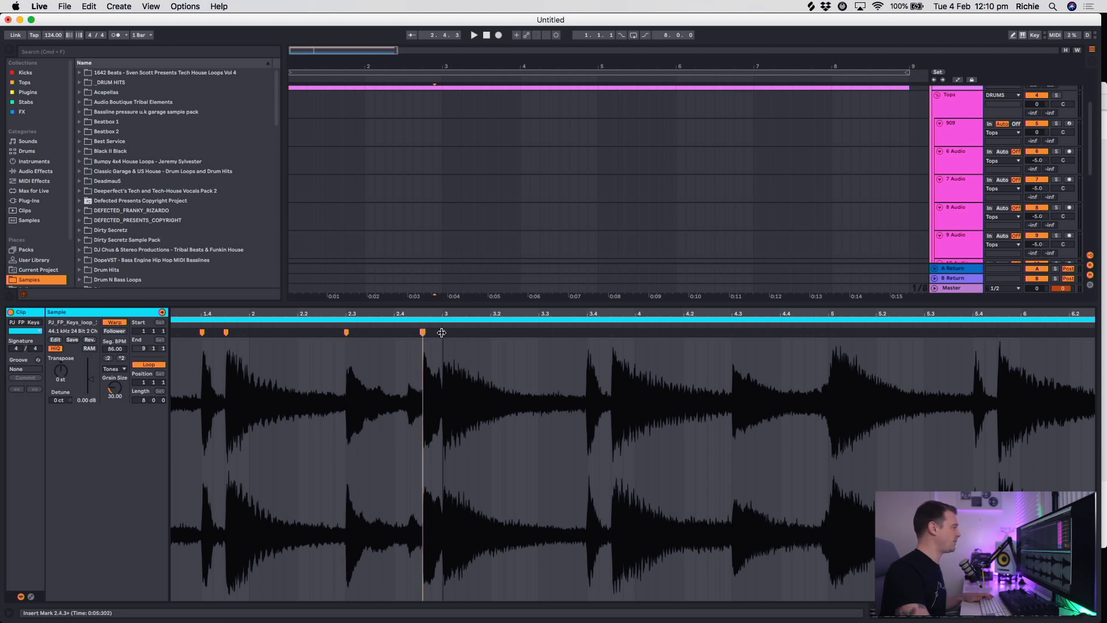
pyautogui.doubleClick(443, 332)
pyautogui.doubleClick(587, 332)
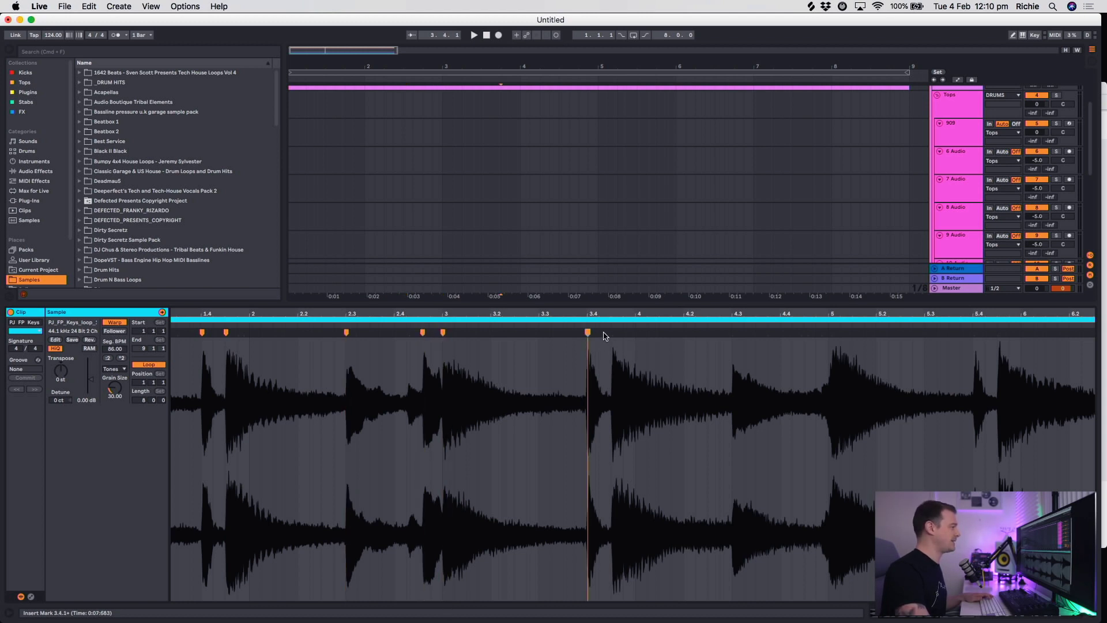
pyautogui.doubleClick(612, 332)
# Add warp markers to the piano loop on the transients at 4.3, 5, 5.4, 5.4.3, 6.3 and 6.4.2.
pyautogui.moveTo(632, 315); pyautogui.dragTo(628, 301)
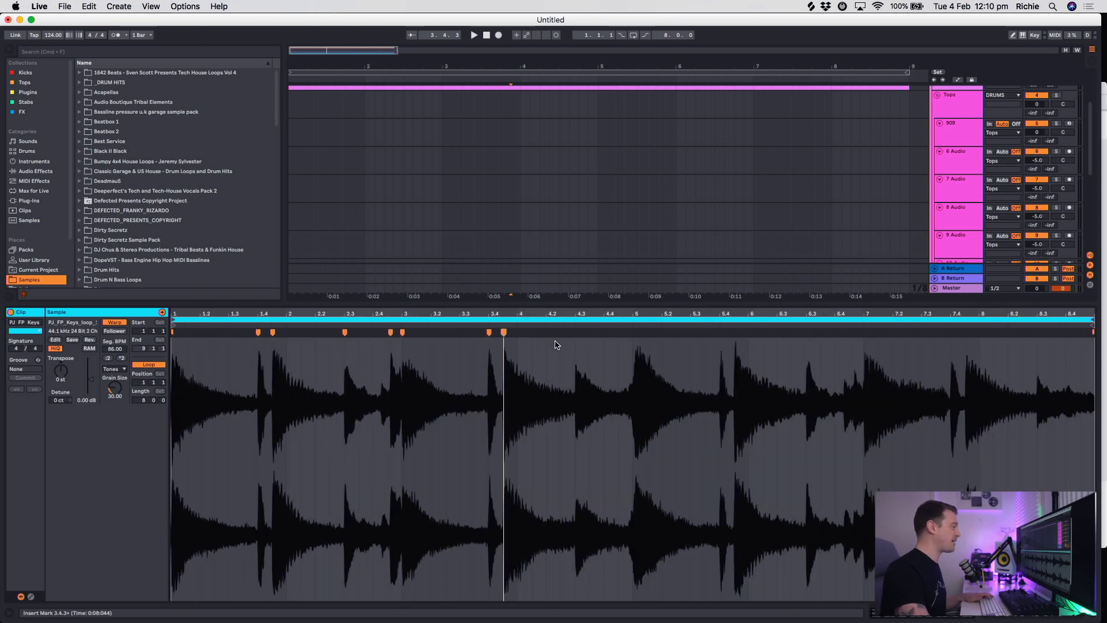
pyautogui.doubleClick(575, 332)
pyautogui.doubleClick(635, 332)
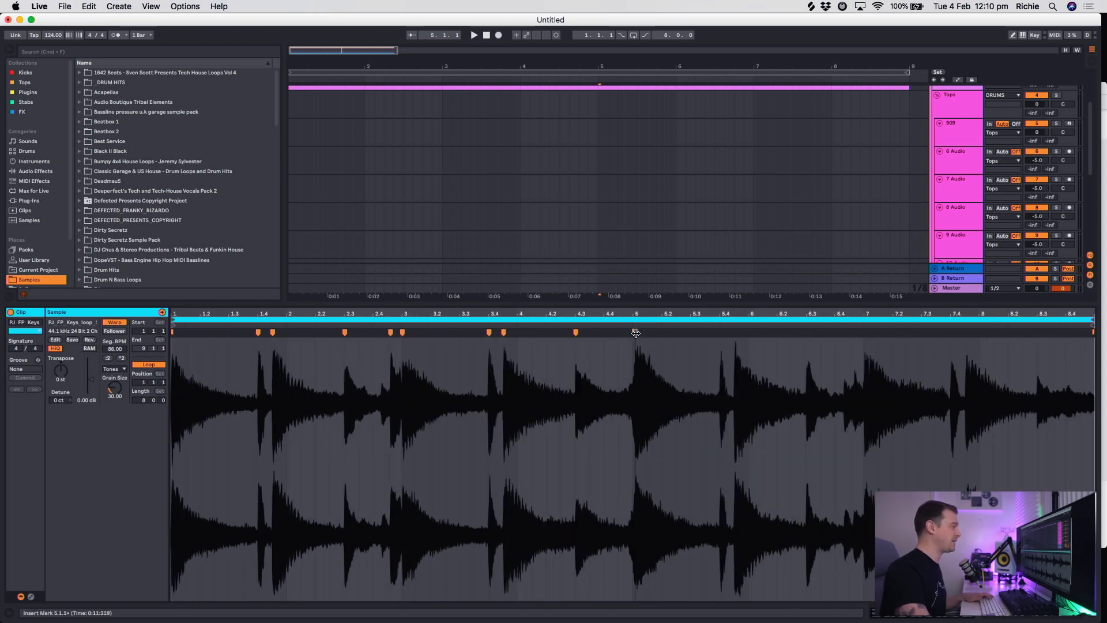
pyautogui.doubleClick(720, 332)
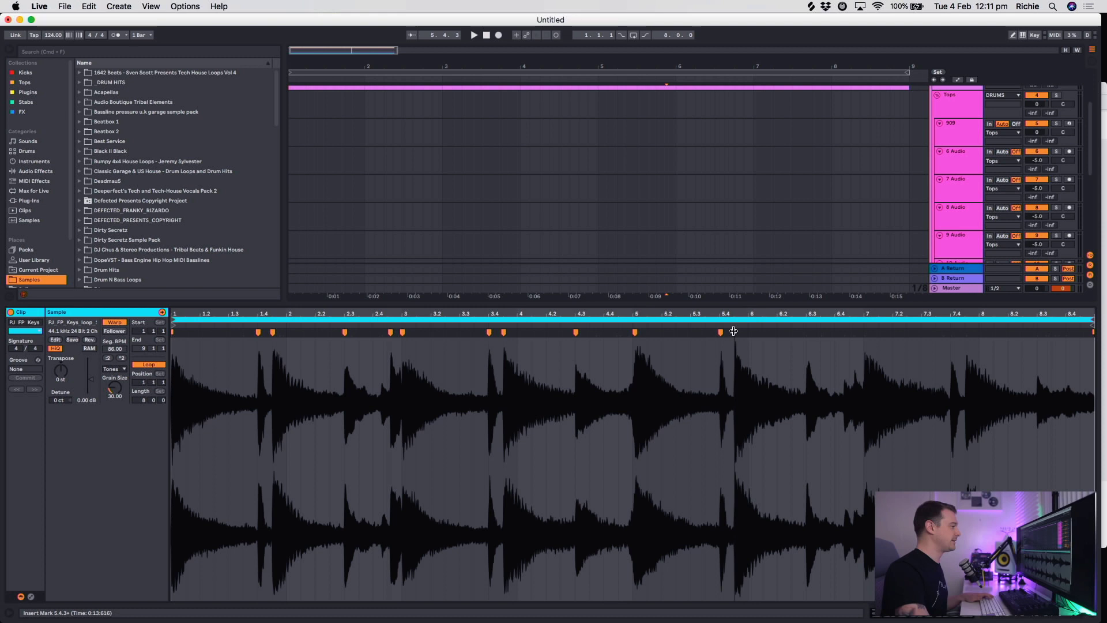
pyautogui.doubleClick(734, 332)
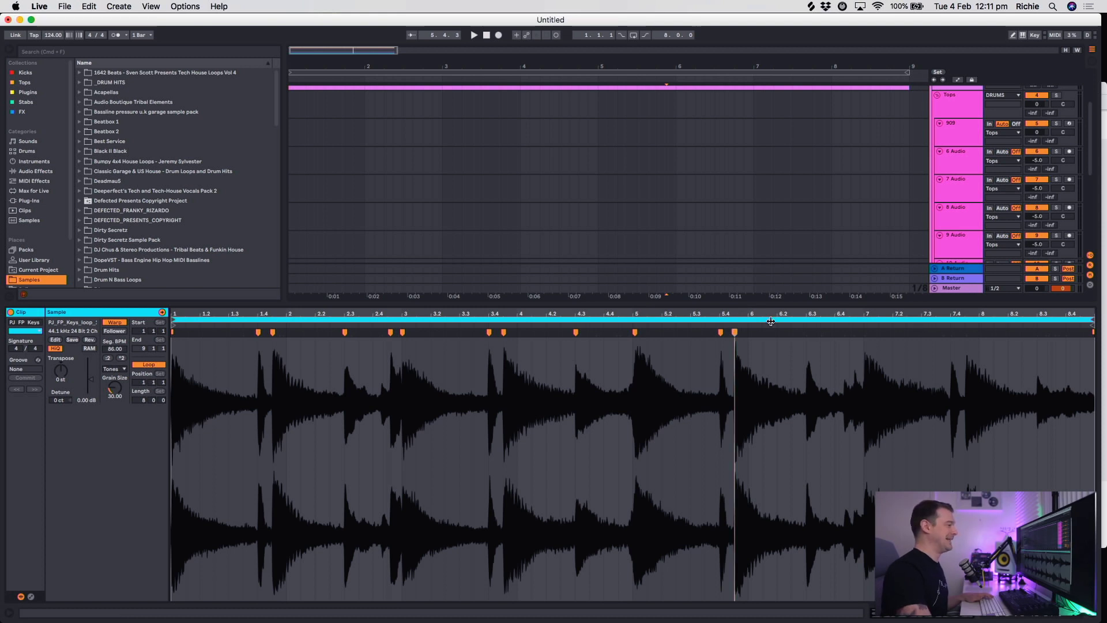
pyautogui.doubleClick(806, 332)
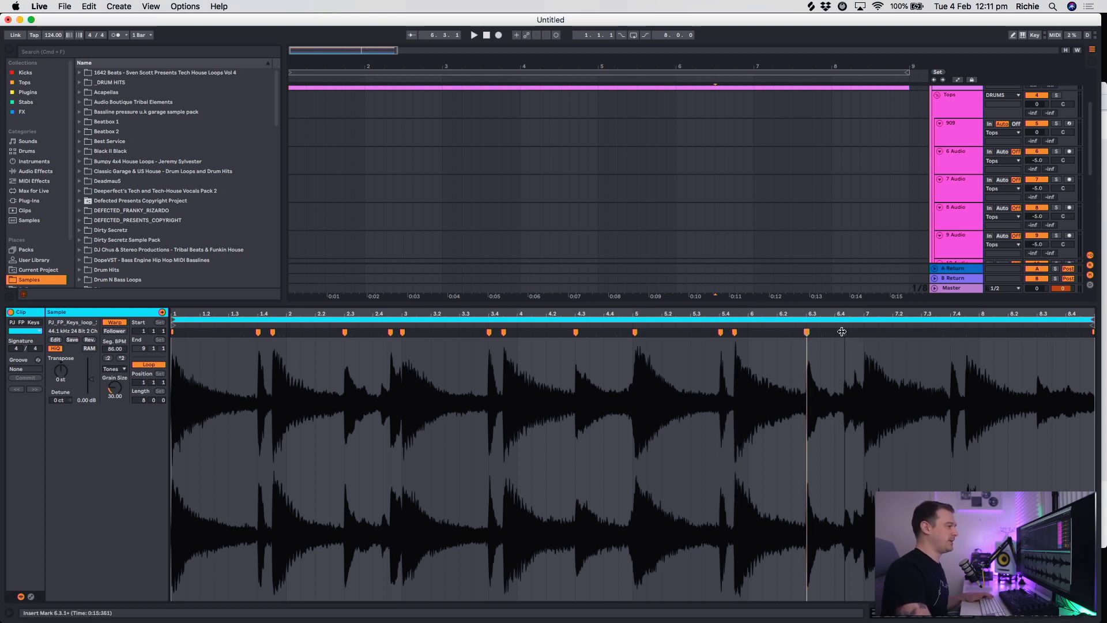
pyautogui.doubleClick(844, 332)
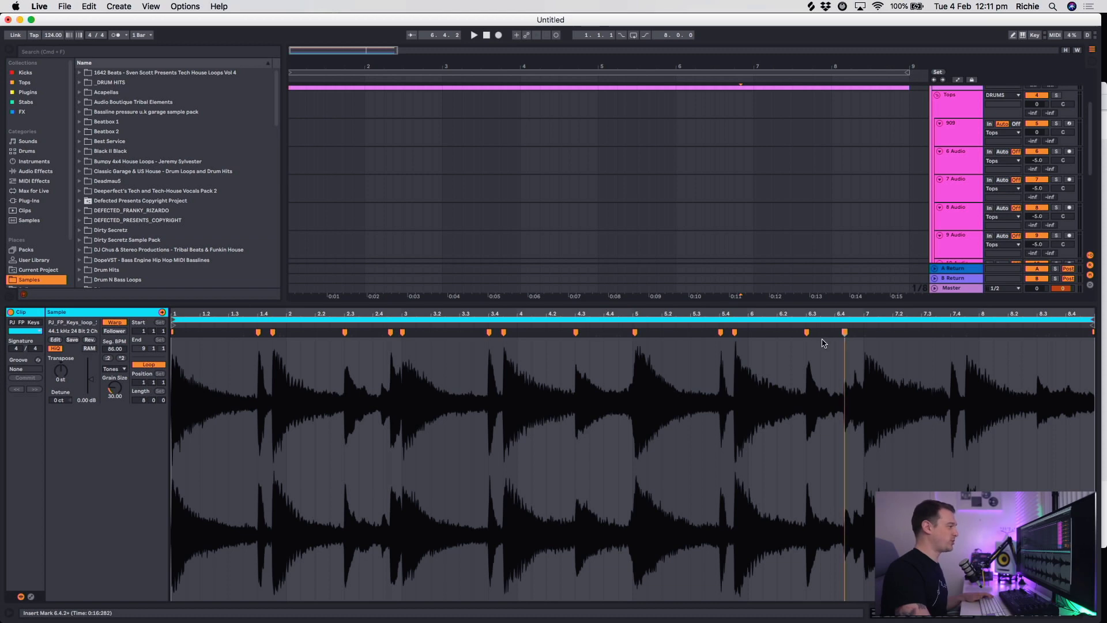
# Add warp markers to the piano loop on the remaining transients at 7, 7.4, 7.4.3 and 8.3.
pyautogui.moveTo(824, 324); pyautogui.dragTo(815, 341)
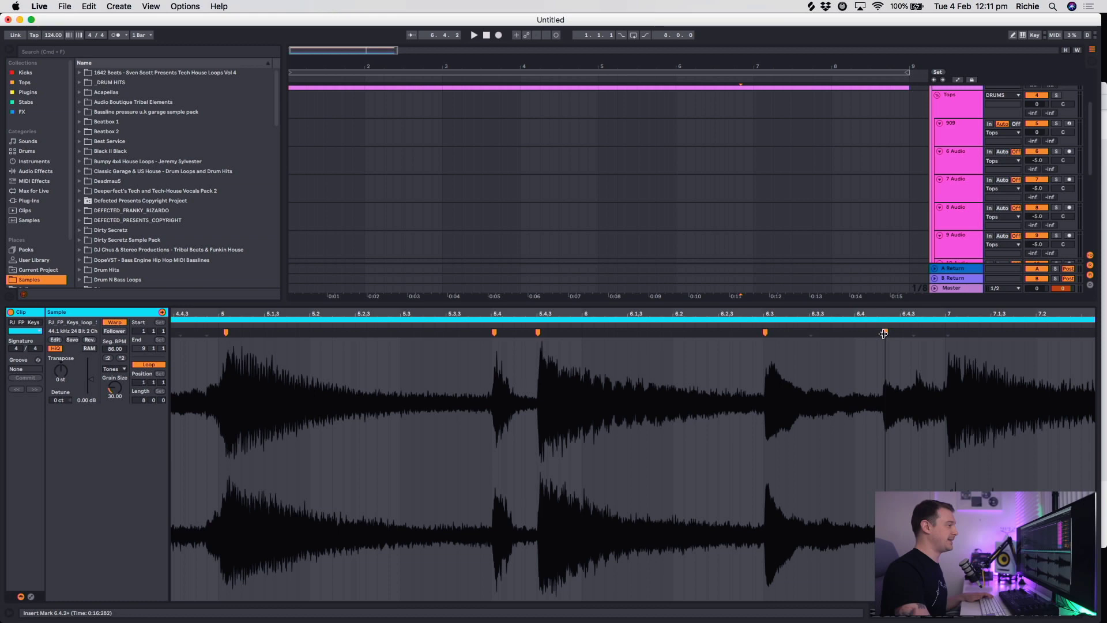
pyautogui.moveTo(884, 316); pyautogui.dragTo(875, 305)
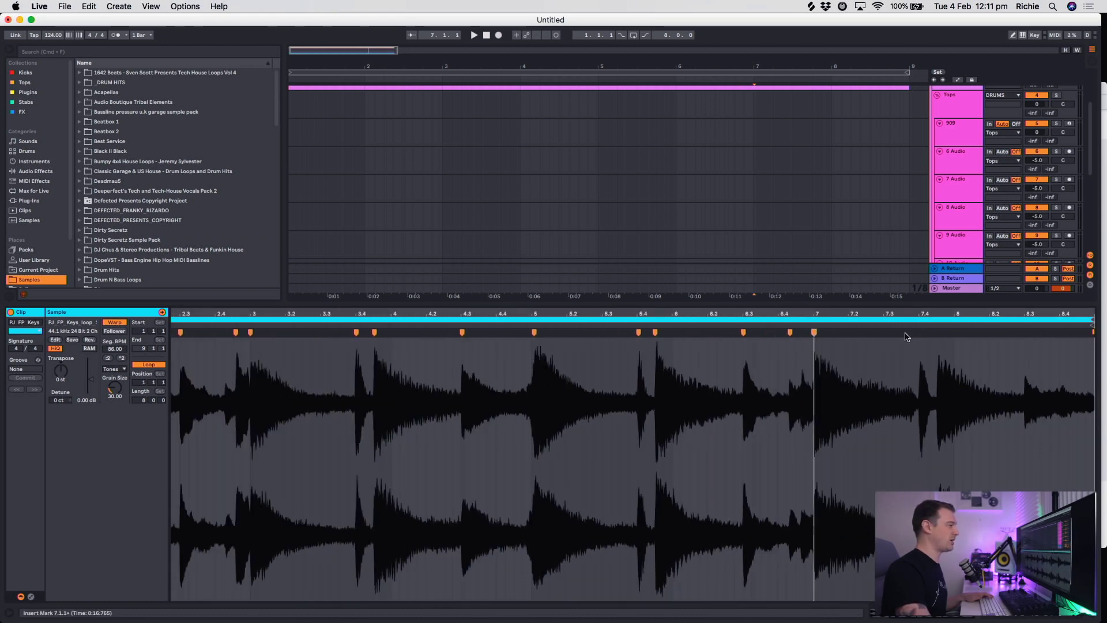
pyautogui.click(920, 334)
pyautogui.doubleClick(920, 333)
pyautogui.doubleClick(938, 332)
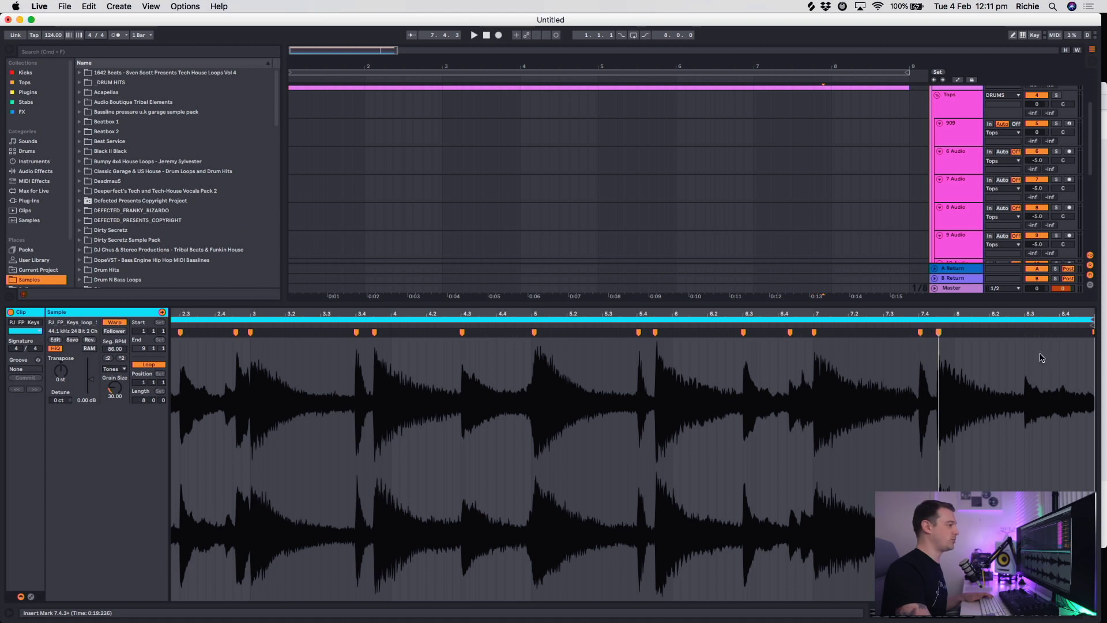
pyautogui.doubleClick(1025, 332)
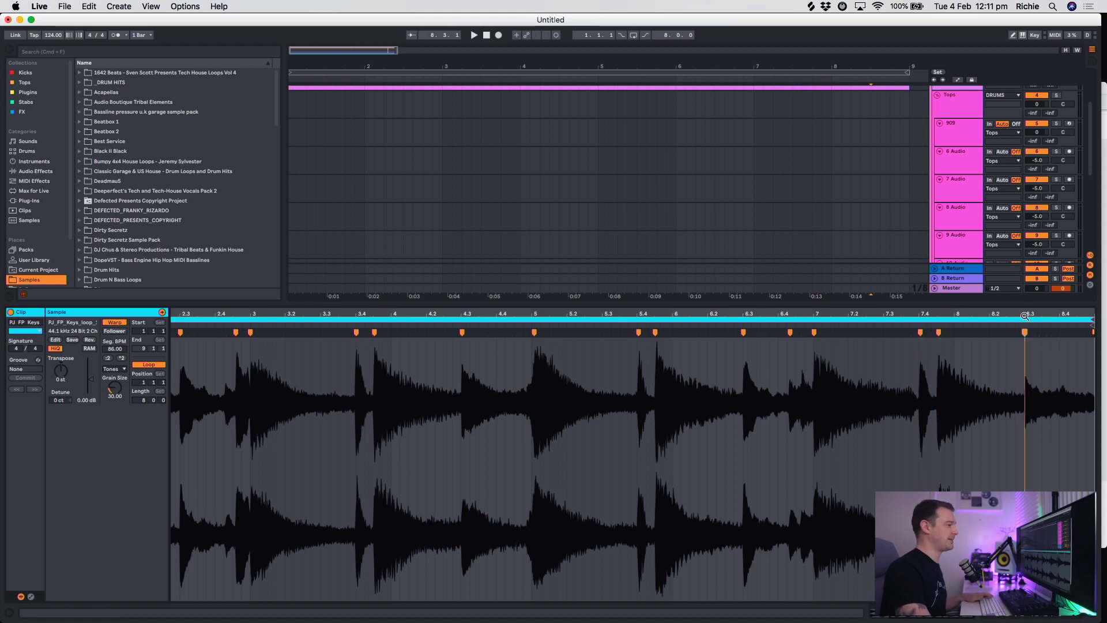
pyautogui.moveTo(1026, 316); pyautogui.dragTo(1025, 305)
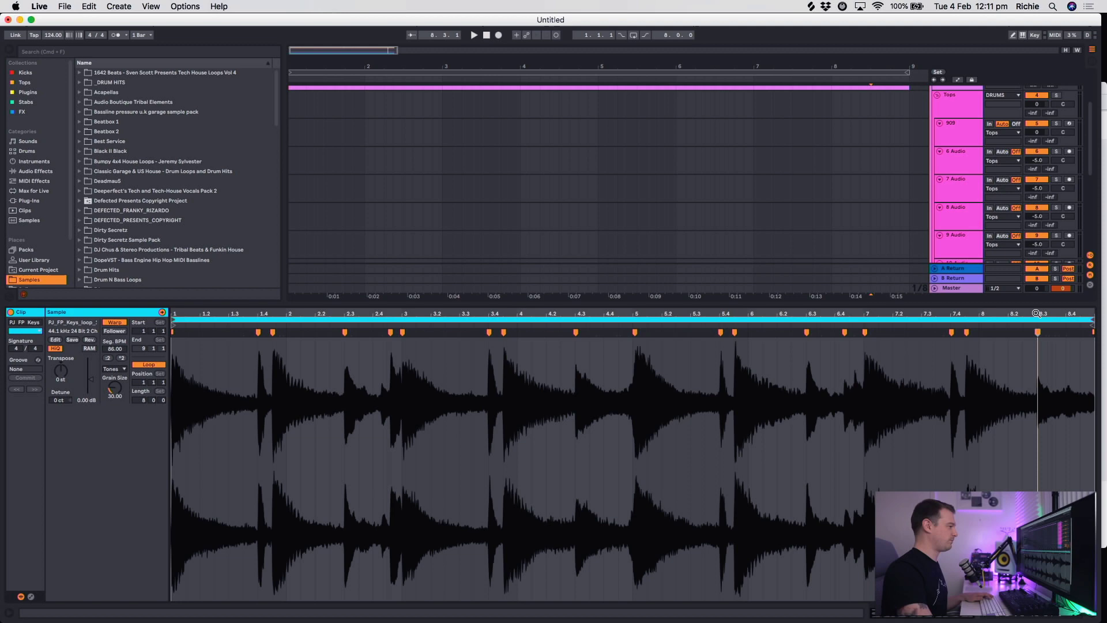
# Slice the piano clip to a new MIDI track with one slice per warp marker, using the Built-in preset and preserved warped timing.
pyautogui.hotkey('shift', 'Tab')
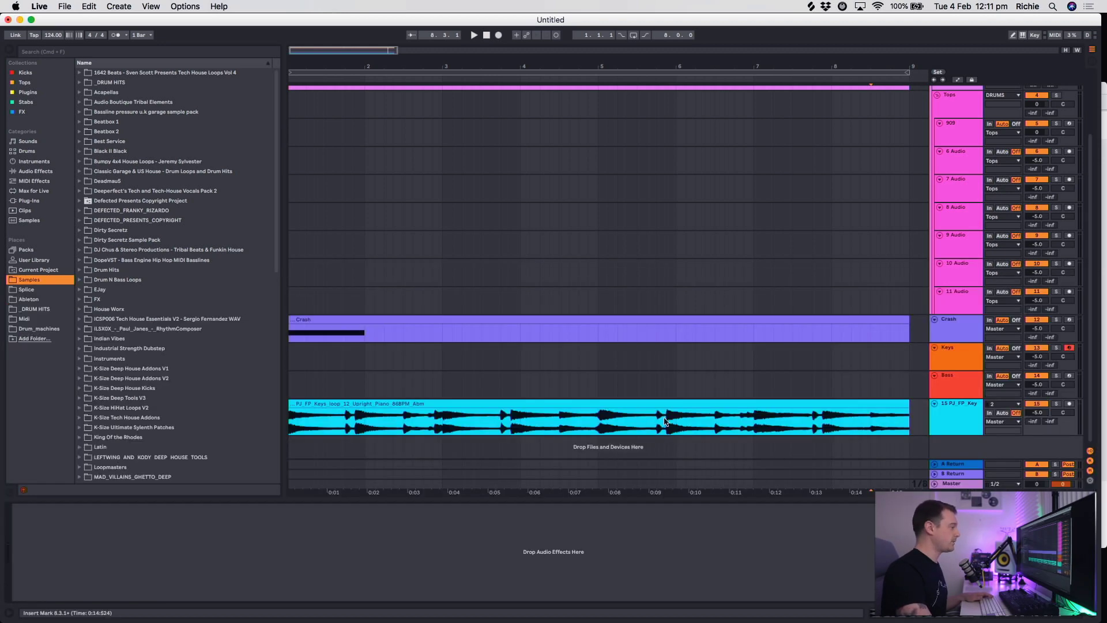
pyautogui.rightClick(542, 403)
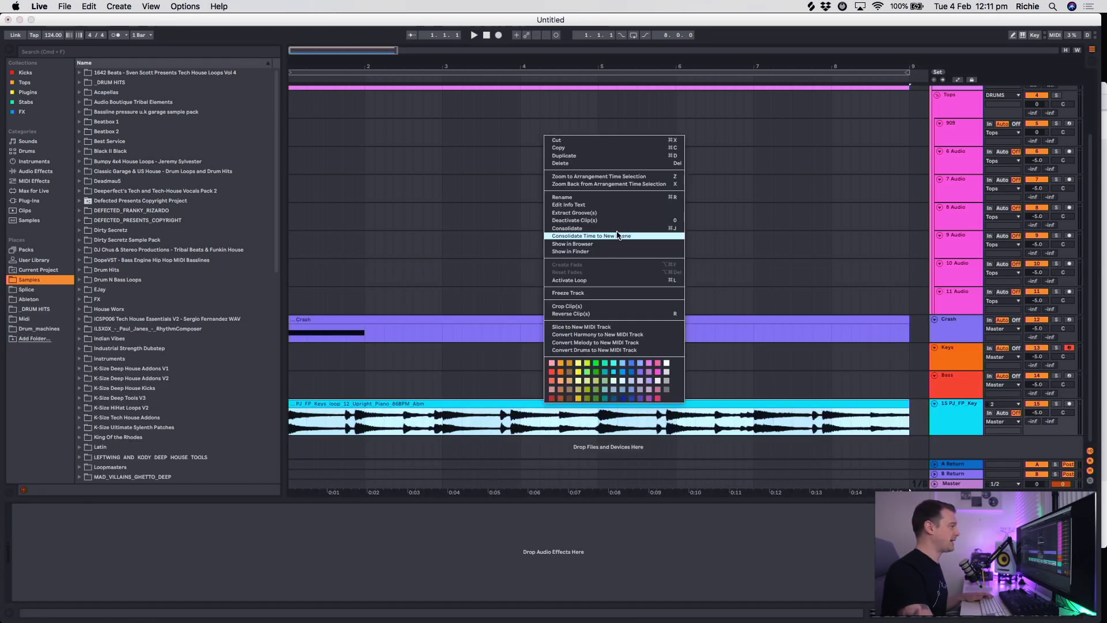
pyautogui.click(606, 327)
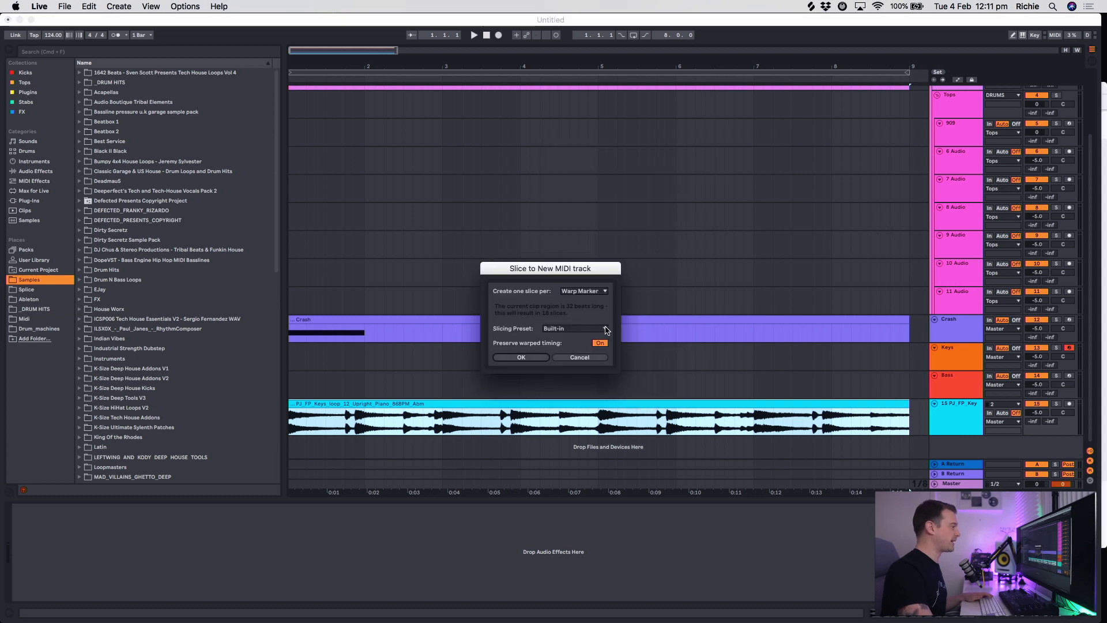
pyautogui.click(539, 358)
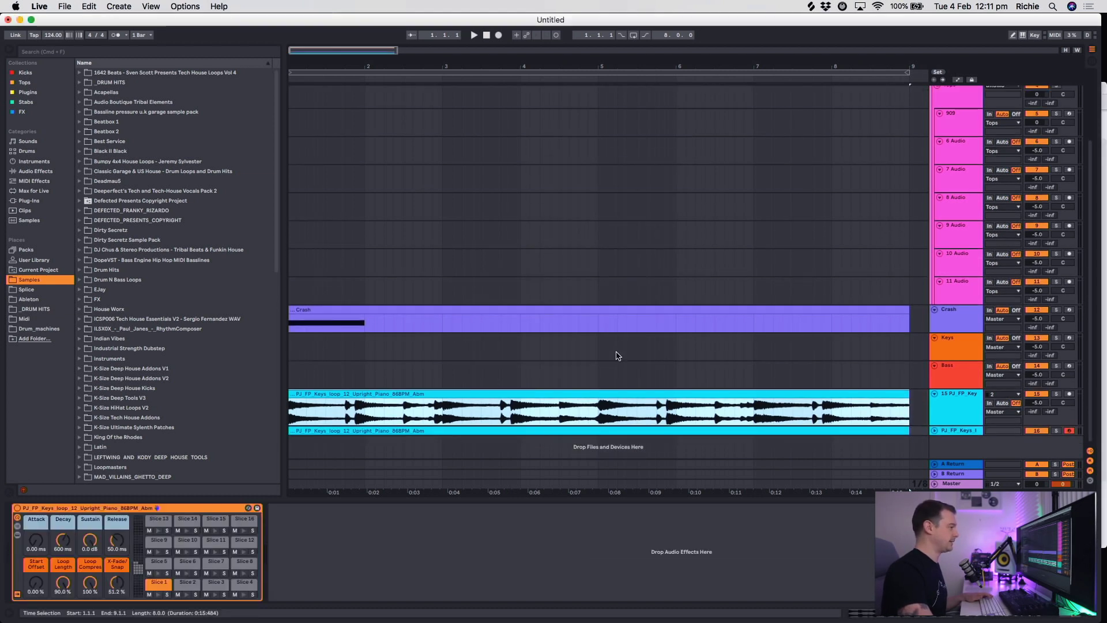
# Compare the original piano loop with the sliced MIDI track in solo, folding the audio track and unfolding the sliced one.
pyautogui.click(1057, 395)
pyautogui.press('space')
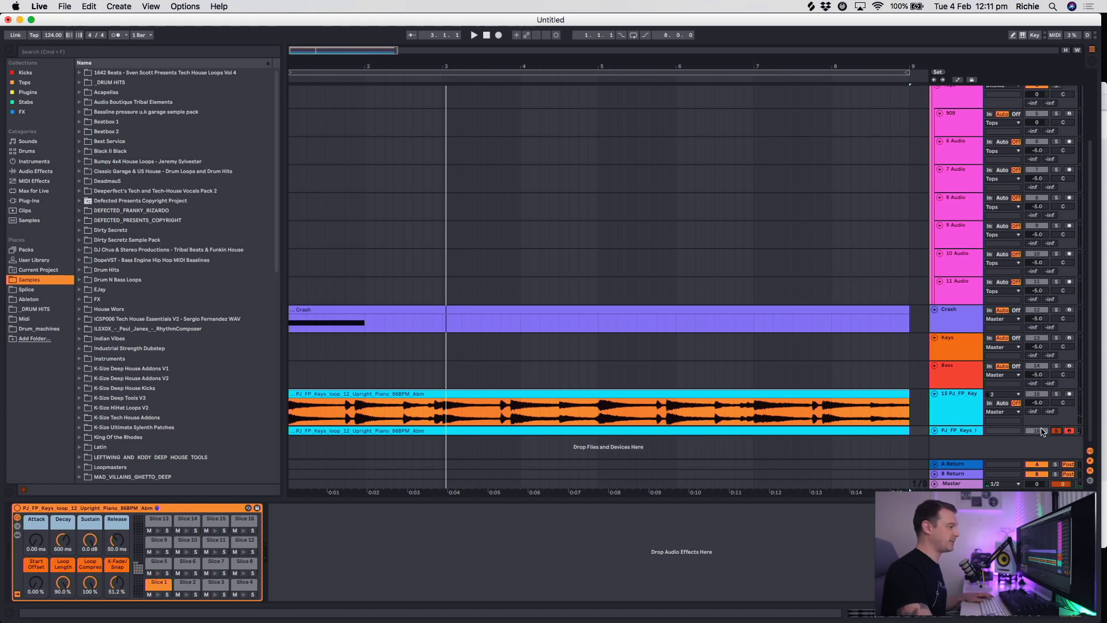
pyautogui.press('space')
pyautogui.click(935, 393)
pyautogui.click(935, 403)
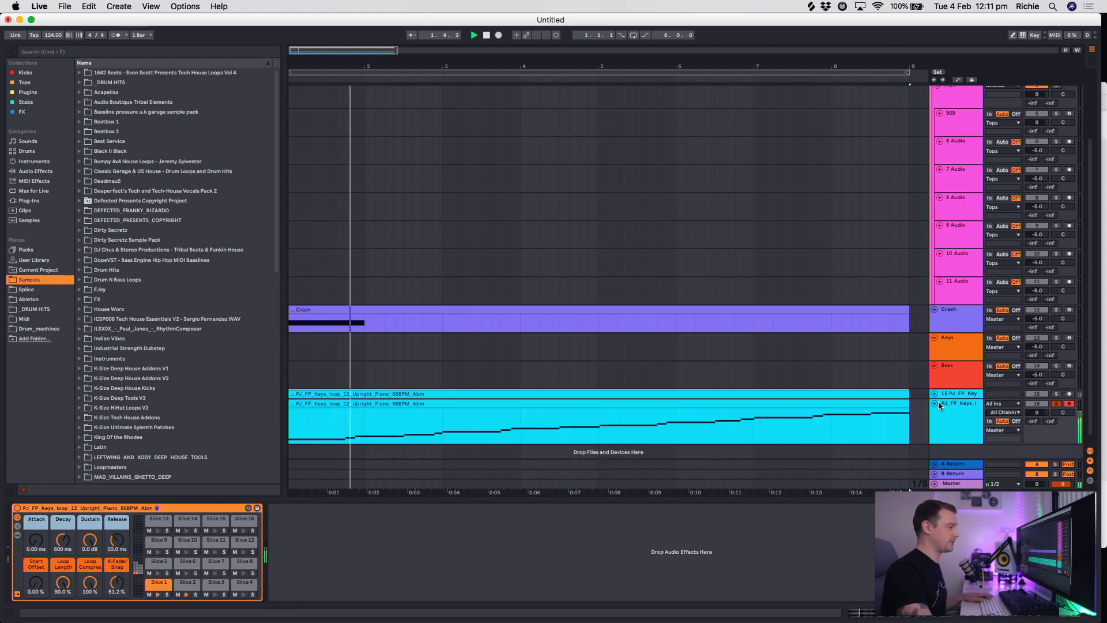
pyautogui.press('space')
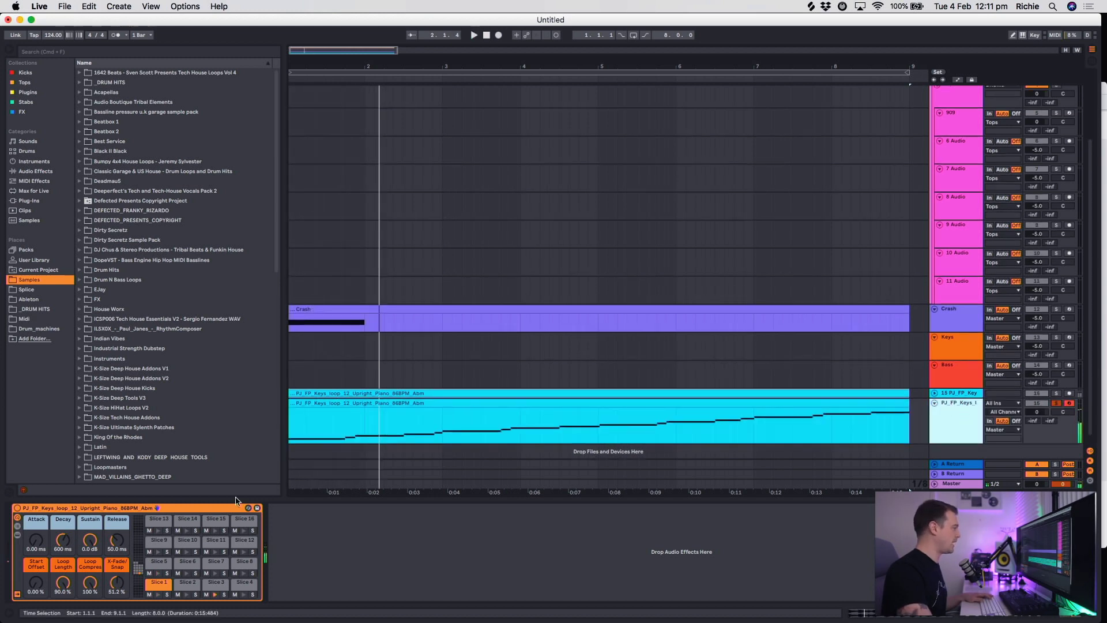
# Play back the sliced track and turn off warping for Slice 1.
pyautogui.click(157, 584)
pyautogui.press('space')
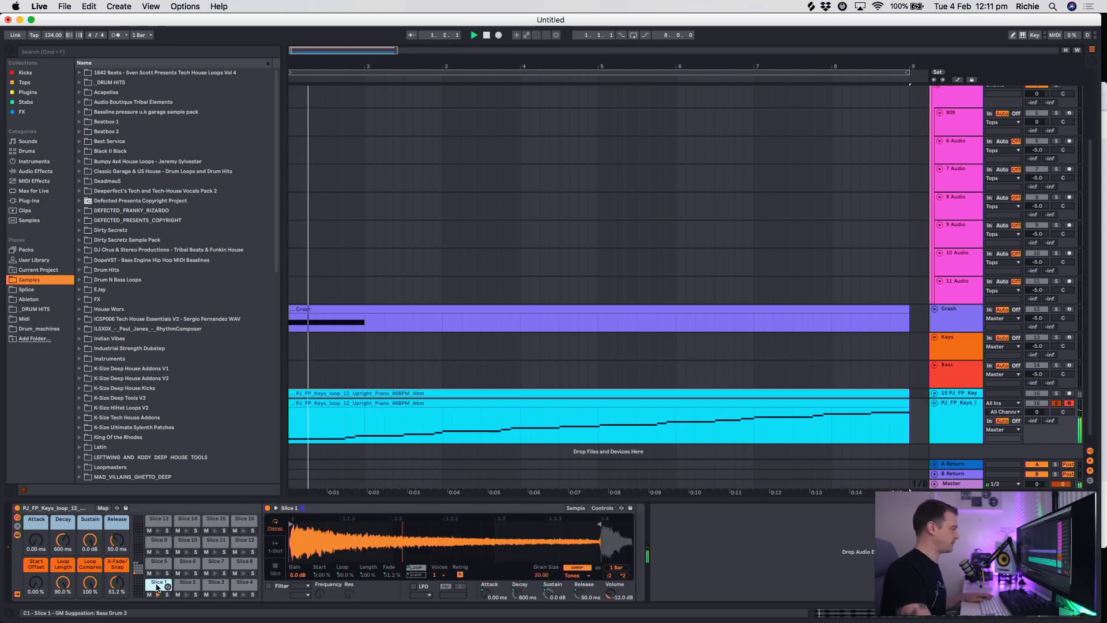
pyautogui.click(583, 569)
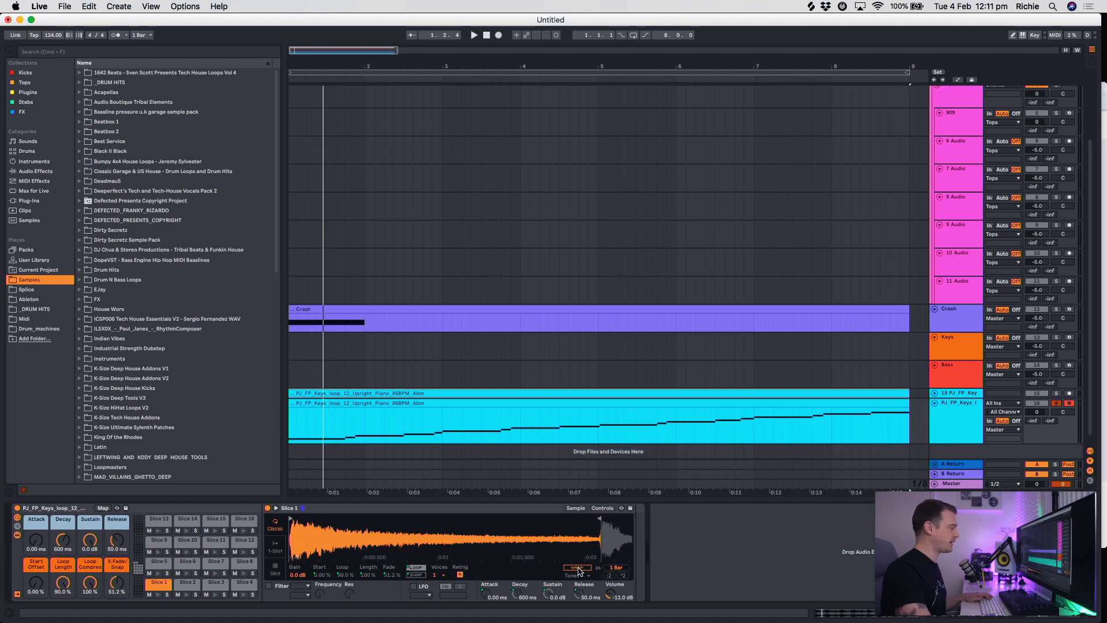
# Copy Slice 1's volume value to all of its sibling slices.
pyautogui.rightClick(578, 591)
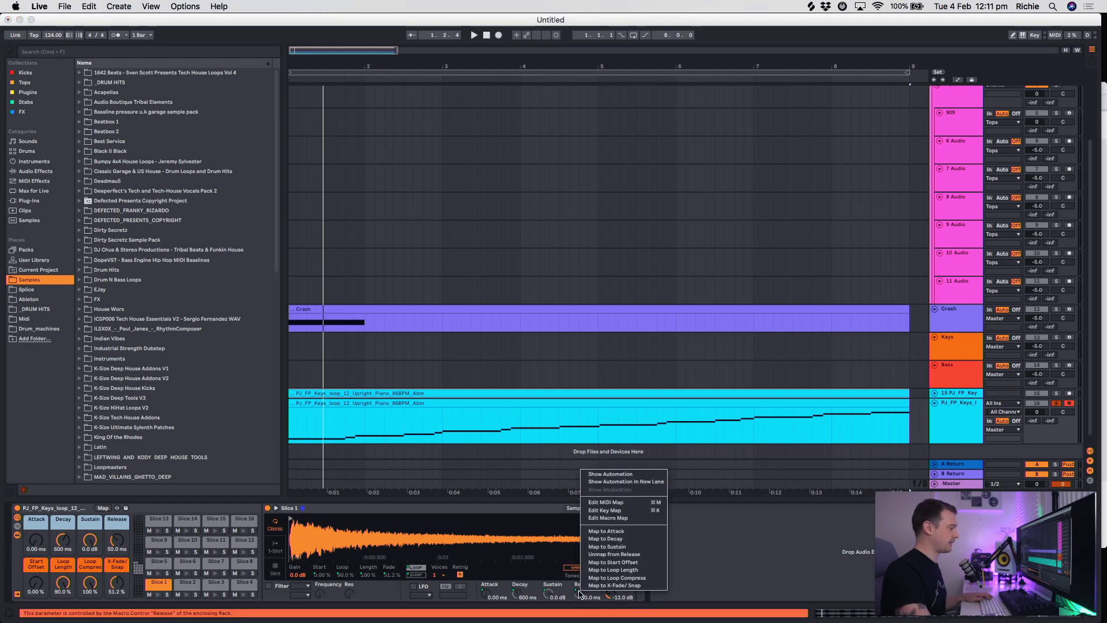
pyautogui.click(582, 568)
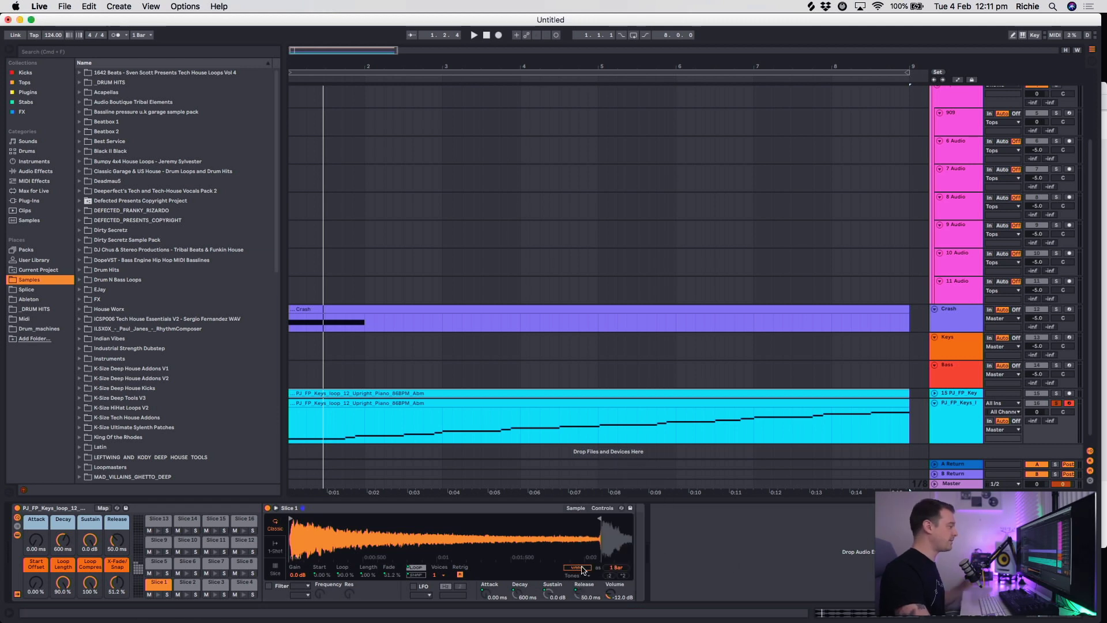
pyautogui.rightClick(611, 594)
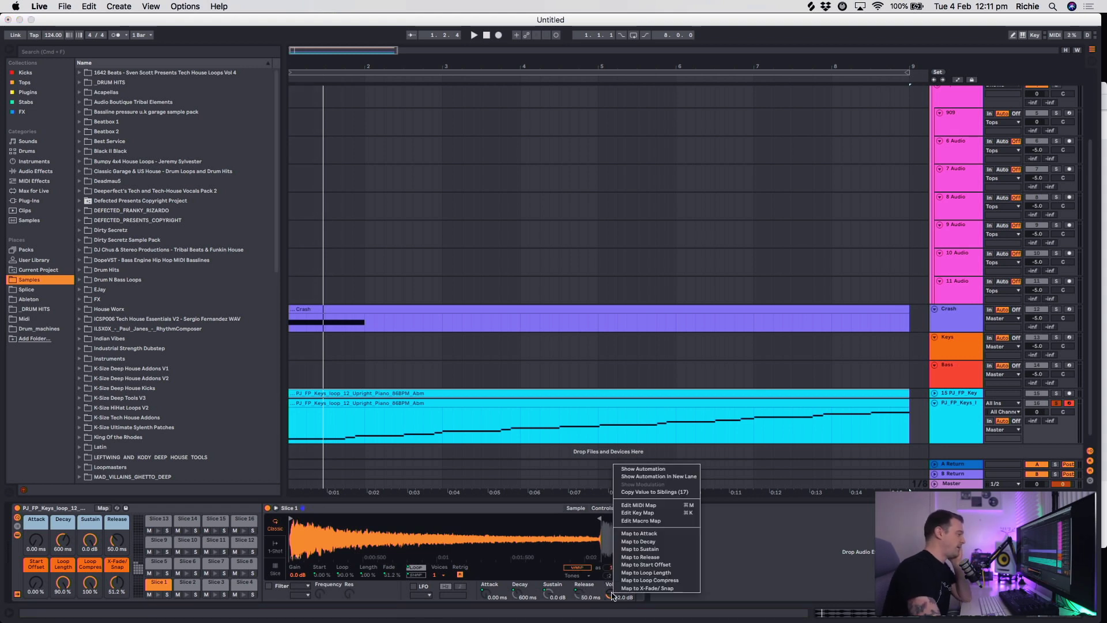
pyautogui.click(680, 493)
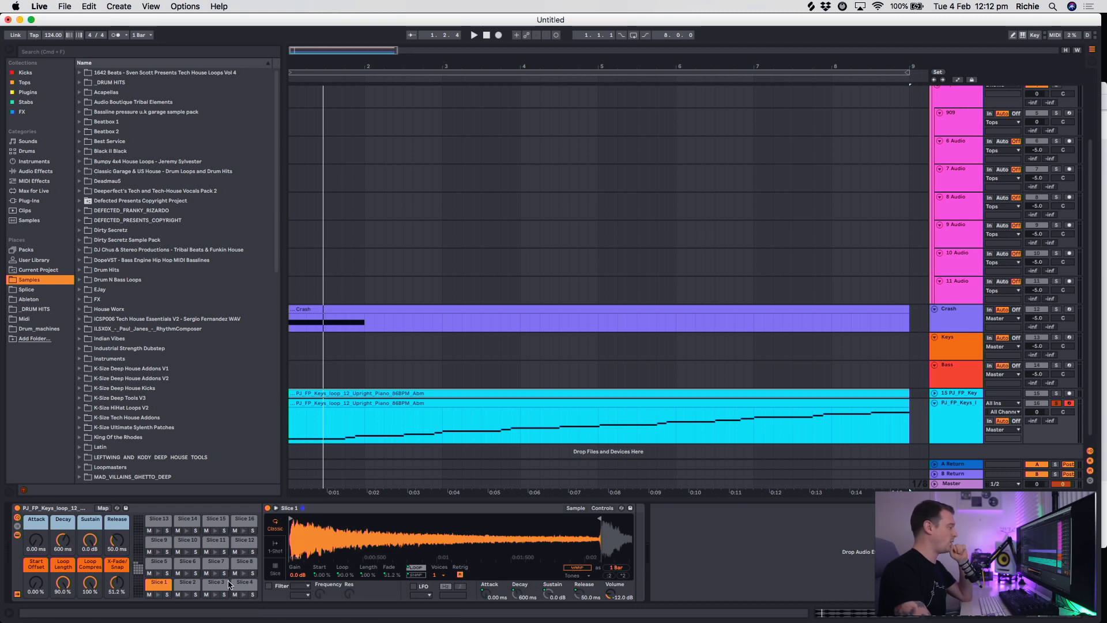
# Turn off warping for each of the slices from Slice 2 to Slice 8.
pyautogui.click(187, 583)
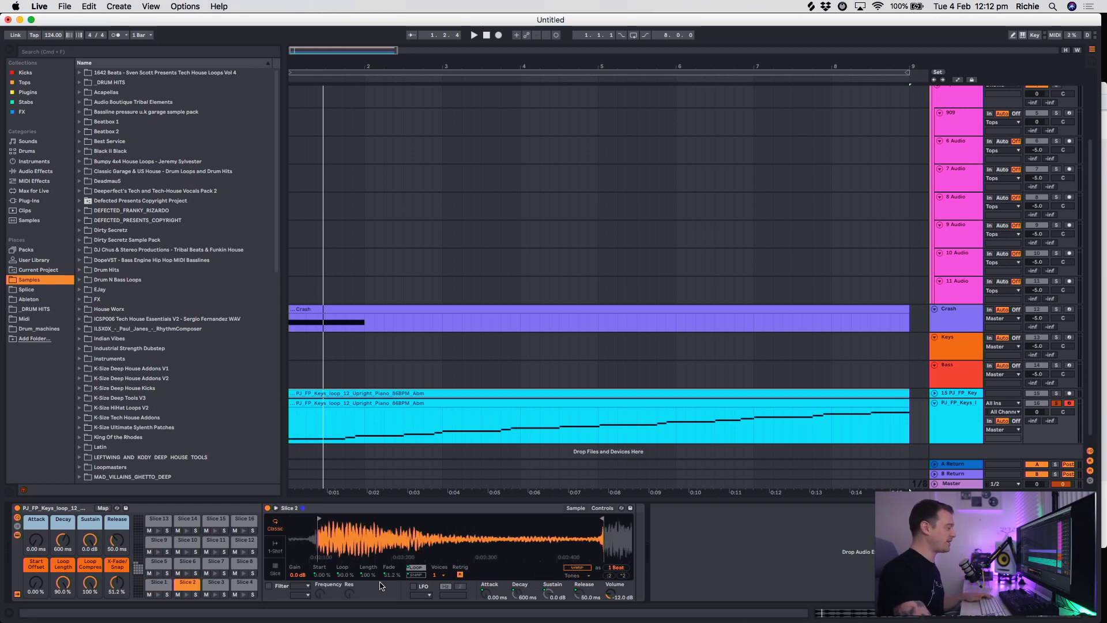
pyautogui.click(577, 567)
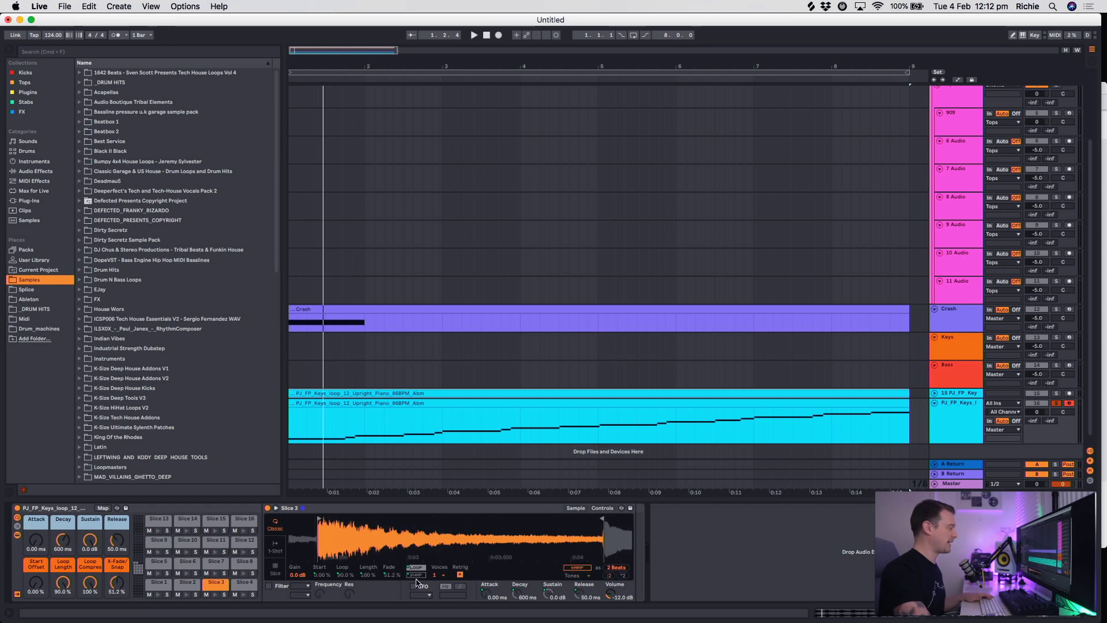
pyautogui.click(242, 584)
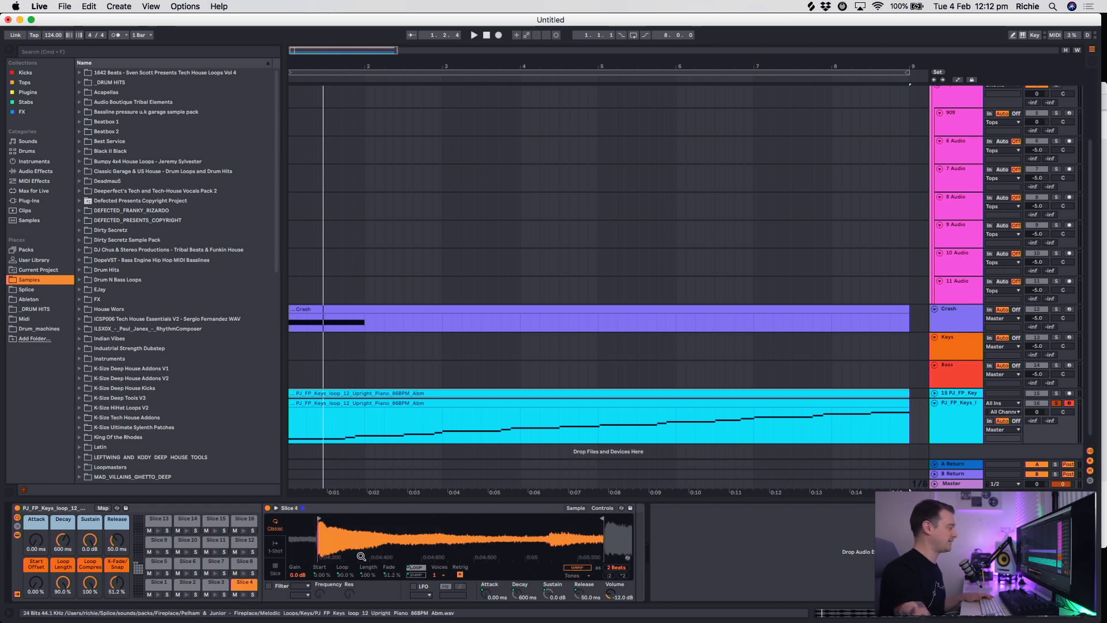
pyautogui.click(569, 568)
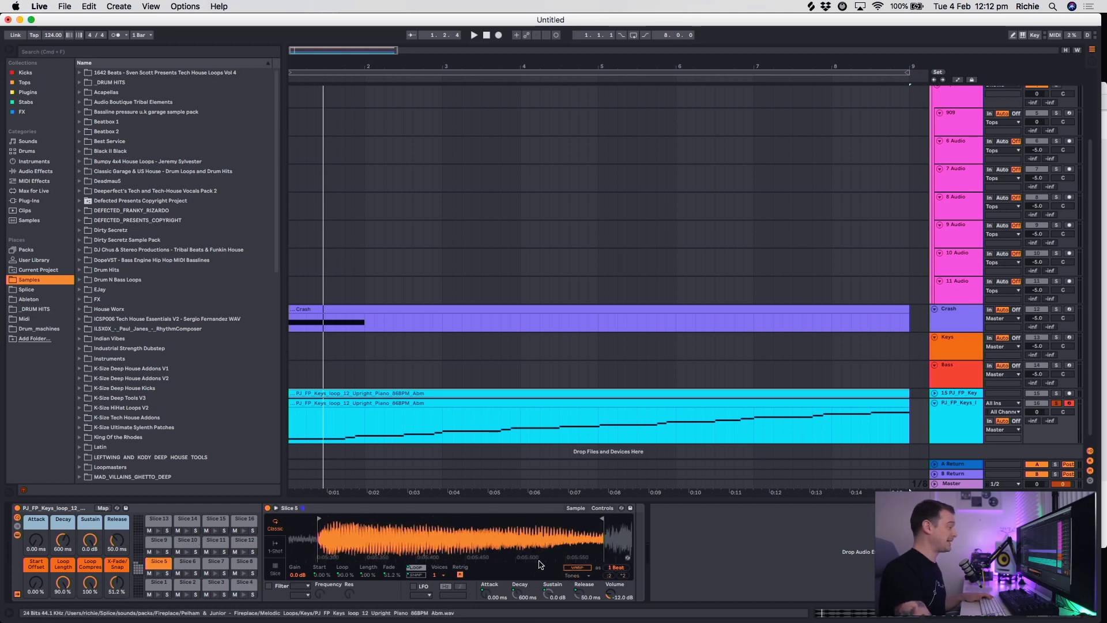
pyautogui.click(183, 564)
pyautogui.click(582, 568)
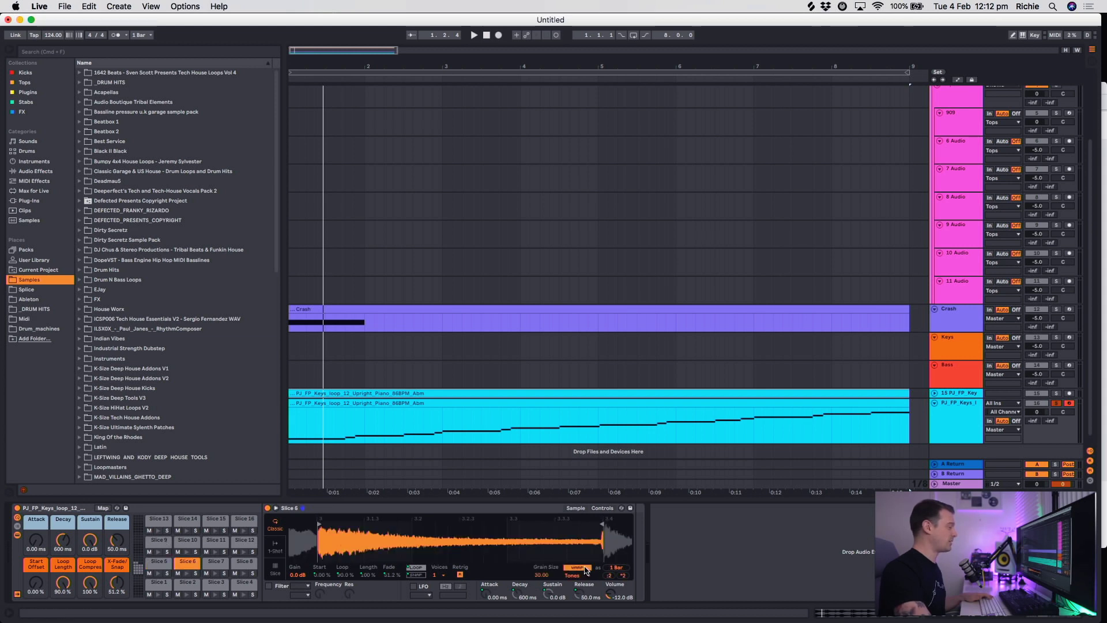
pyautogui.click(223, 565)
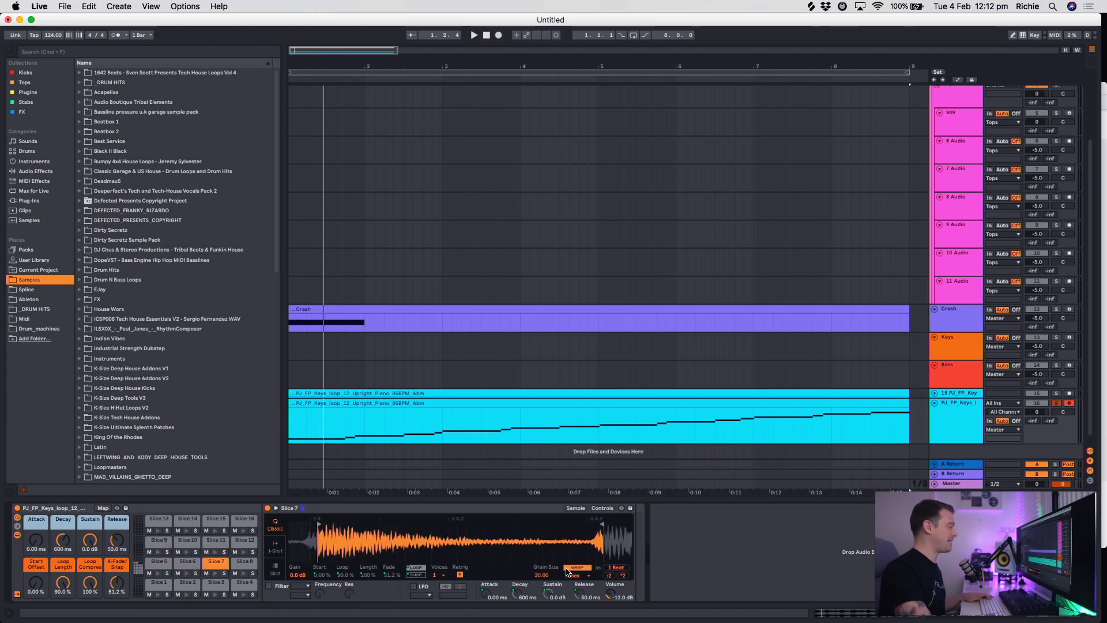
pyautogui.click(252, 563)
pyautogui.click(588, 567)
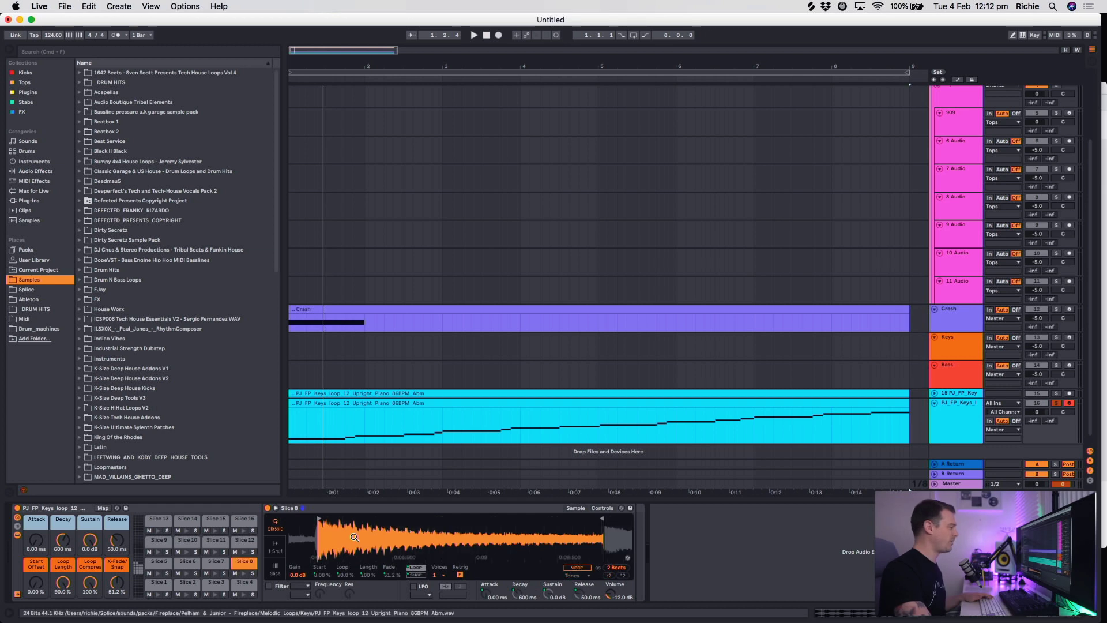
# Turn off warping for each of the slices from Slice 9 to Slice 16.
pyautogui.click(161, 544)
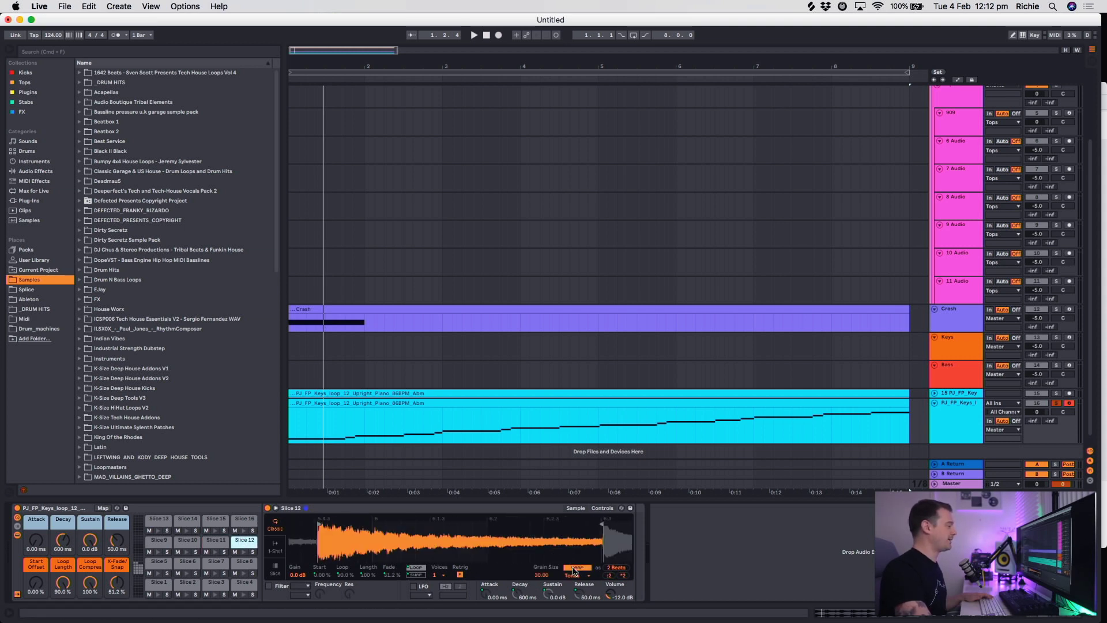
pyautogui.click(574, 568)
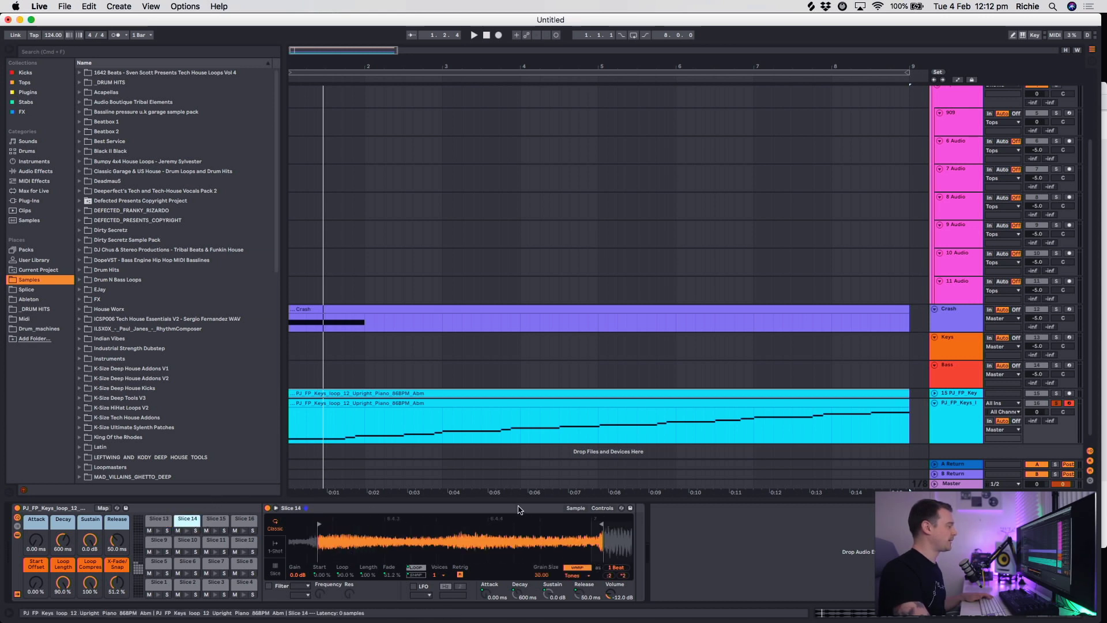
pyautogui.click(576, 568)
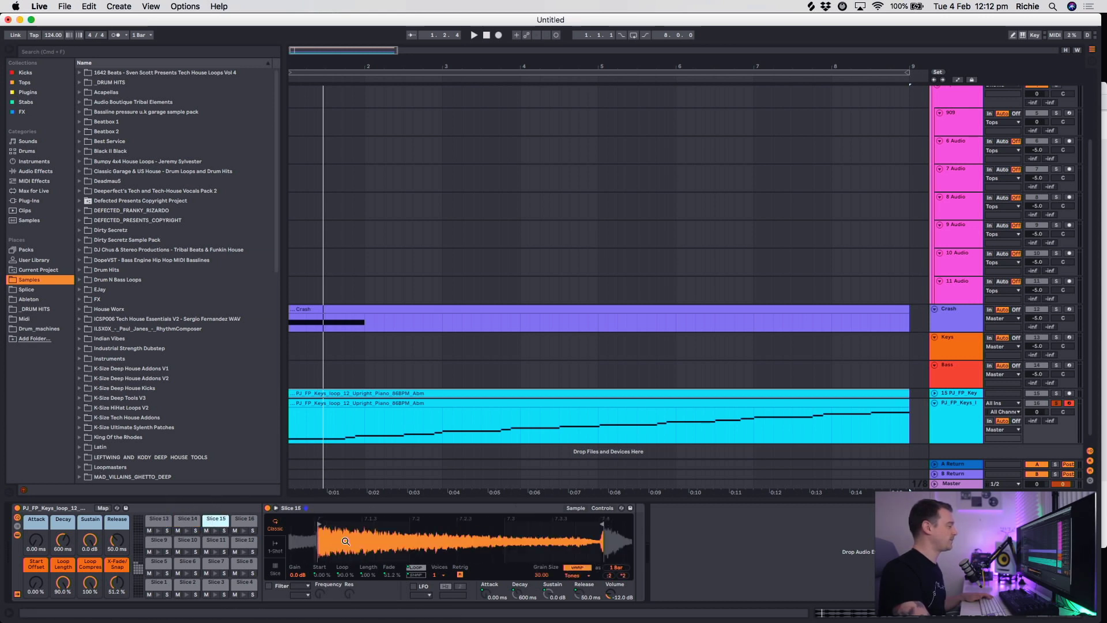
pyautogui.click(574, 569)
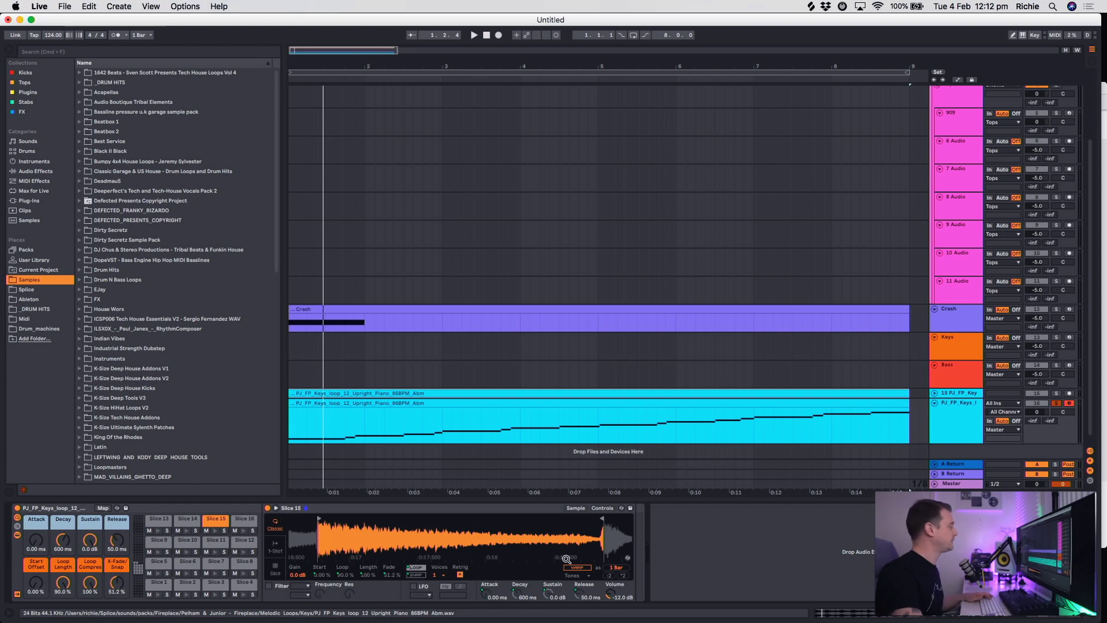
pyautogui.click(236, 523)
pyautogui.click(586, 569)
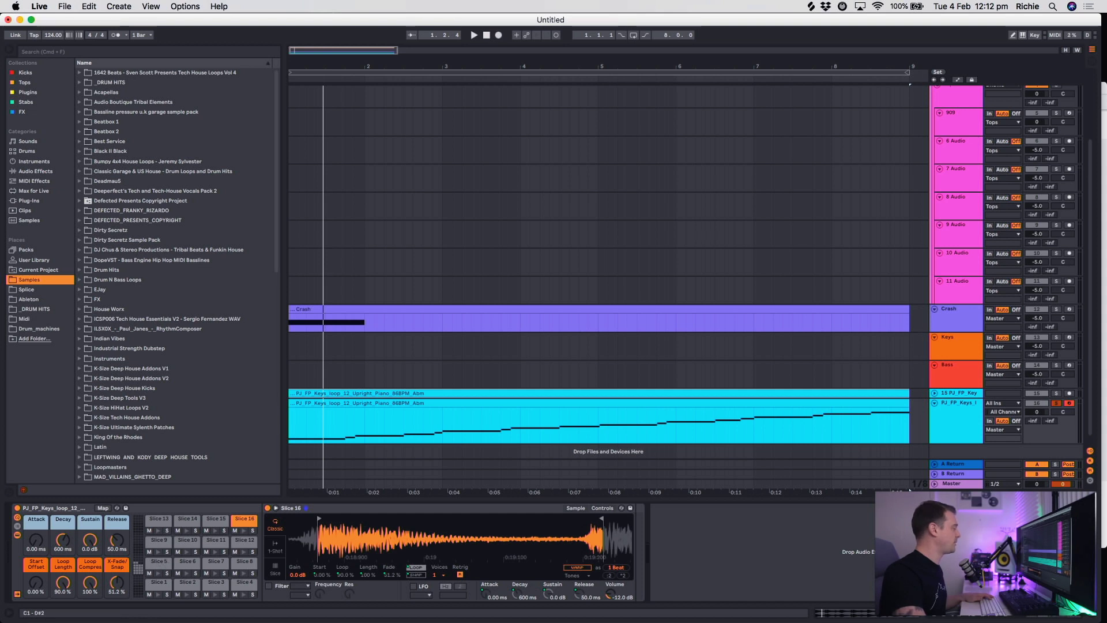
# Turn off warping for Slice 17 and Slice 18, and return to Slice 1 in the rack.
pyautogui.scroll(4, 139, 568)
pyautogui.click(157, 582)
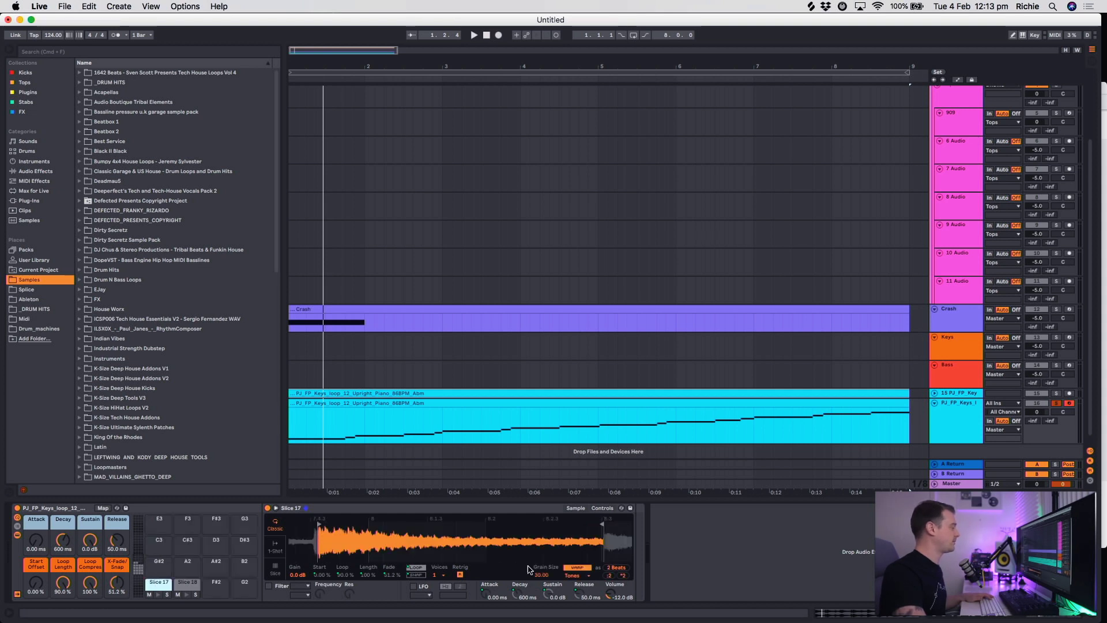
pyautogui.click(186, 582)
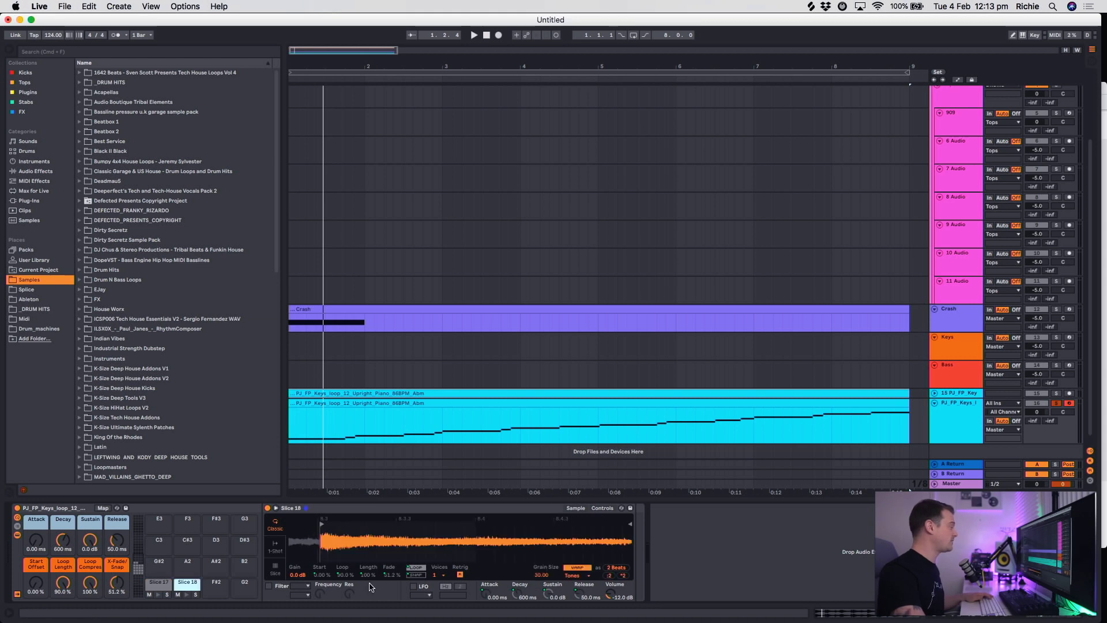
pyautogui.click(572, 567)
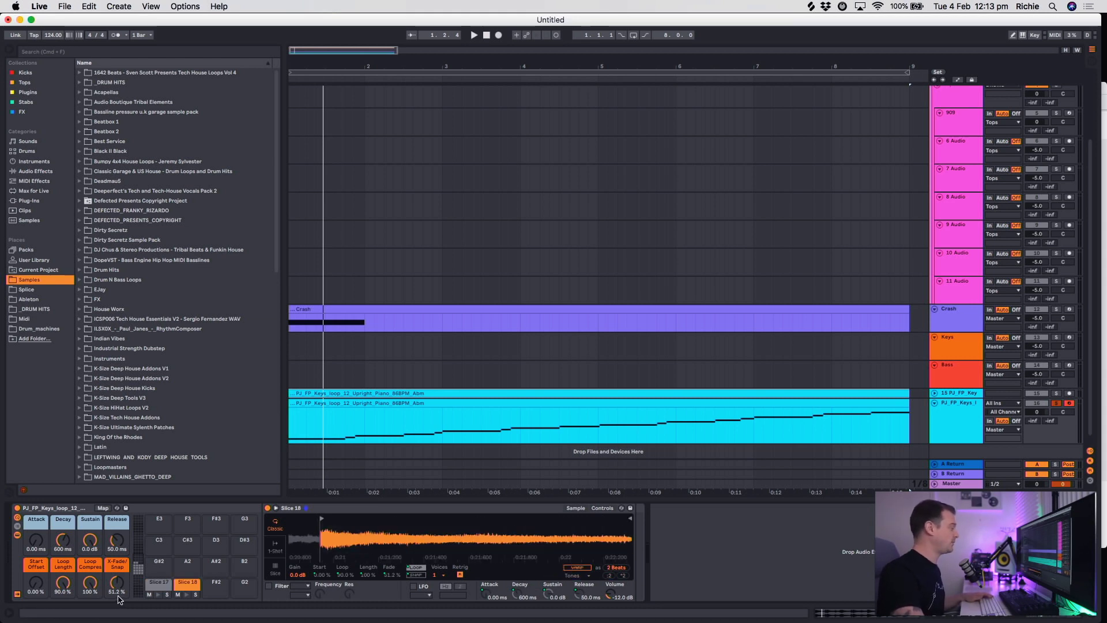
pyautogui.click(137, 571)
pyautogui.click(242, 522)
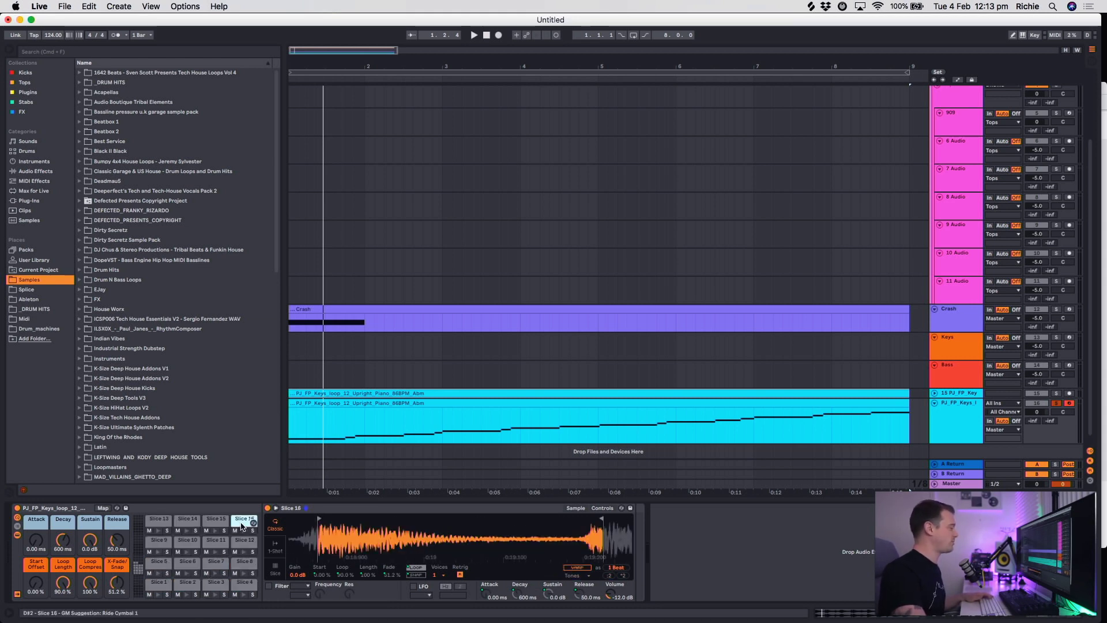
pyautogui.click(158, 584)
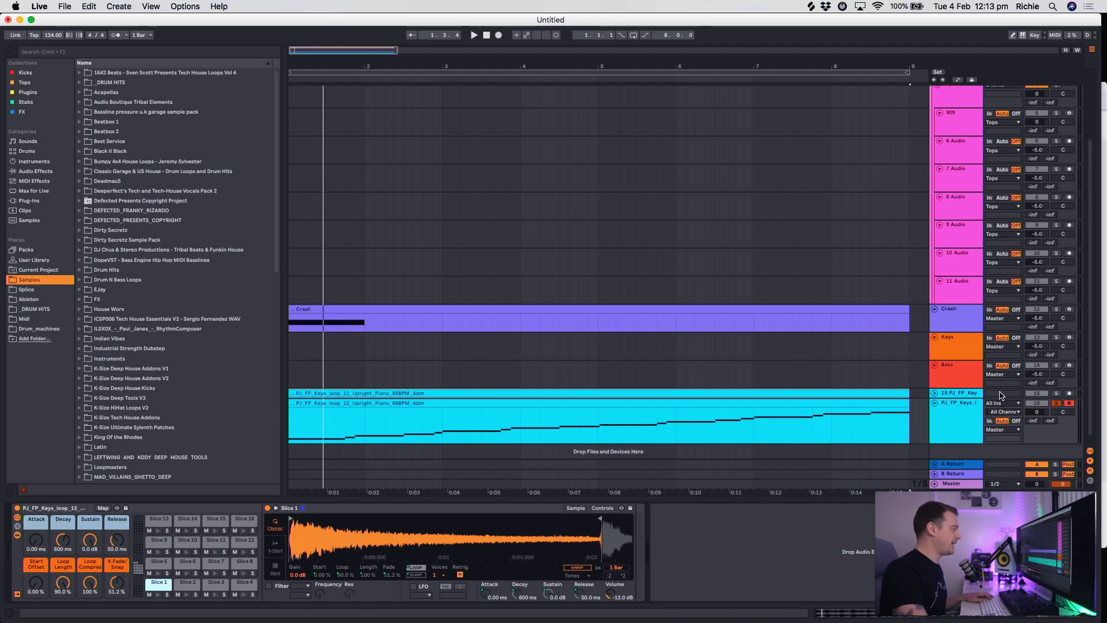
# Compare the unwarped sliced track with the original piano audio by soloing each and playing it back.
pyautogui.press('space')
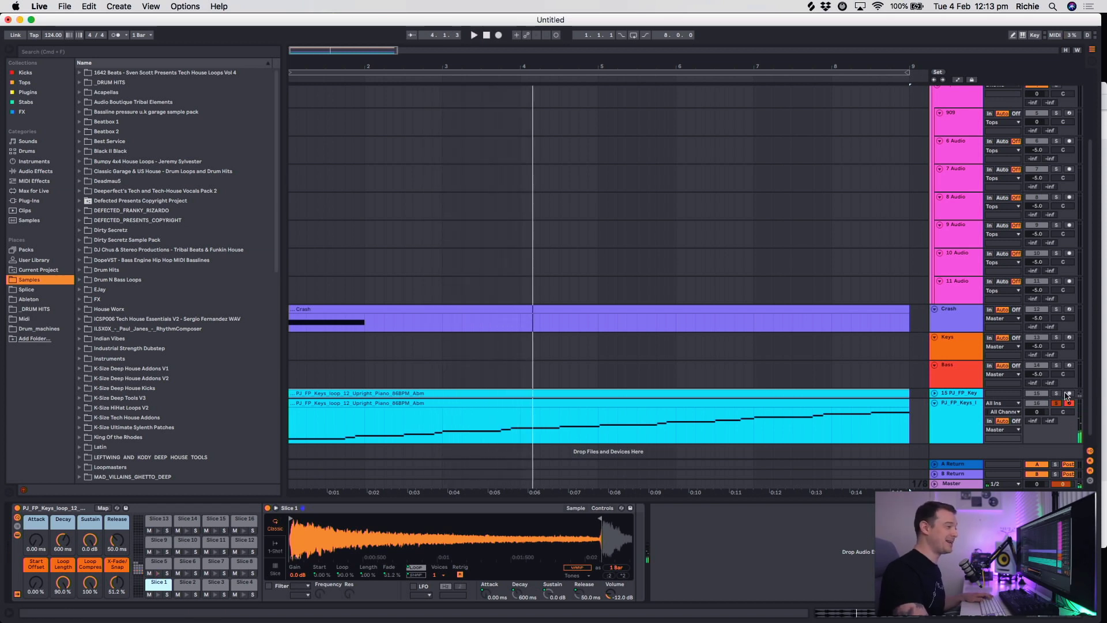
pyautogui.press('space')
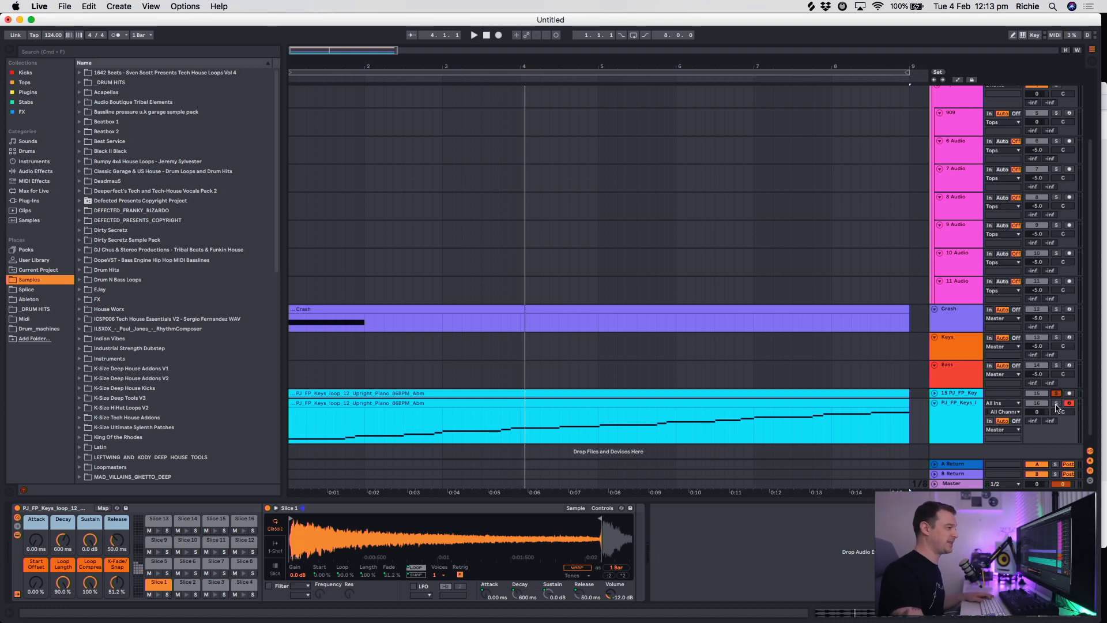
pyautogui.click(1056, 403)
pyautogui.press('space')
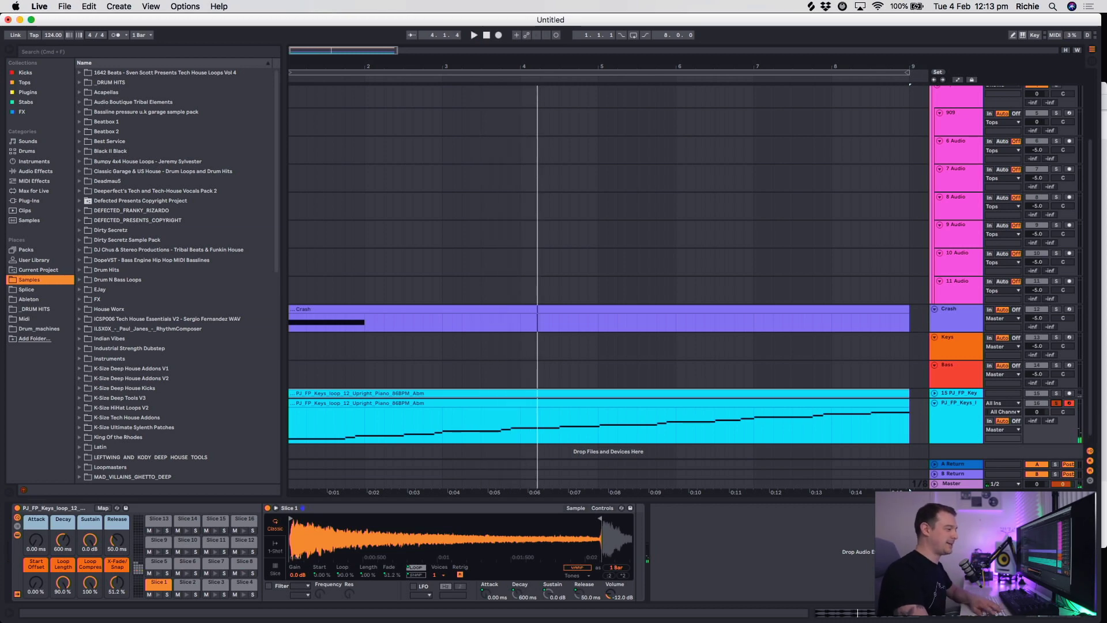
# Hide the device view and delete the original piano audio track above the sliced MIDI track.
pyautogui.click(1097, 614)
pyautogui.click(960, 483)
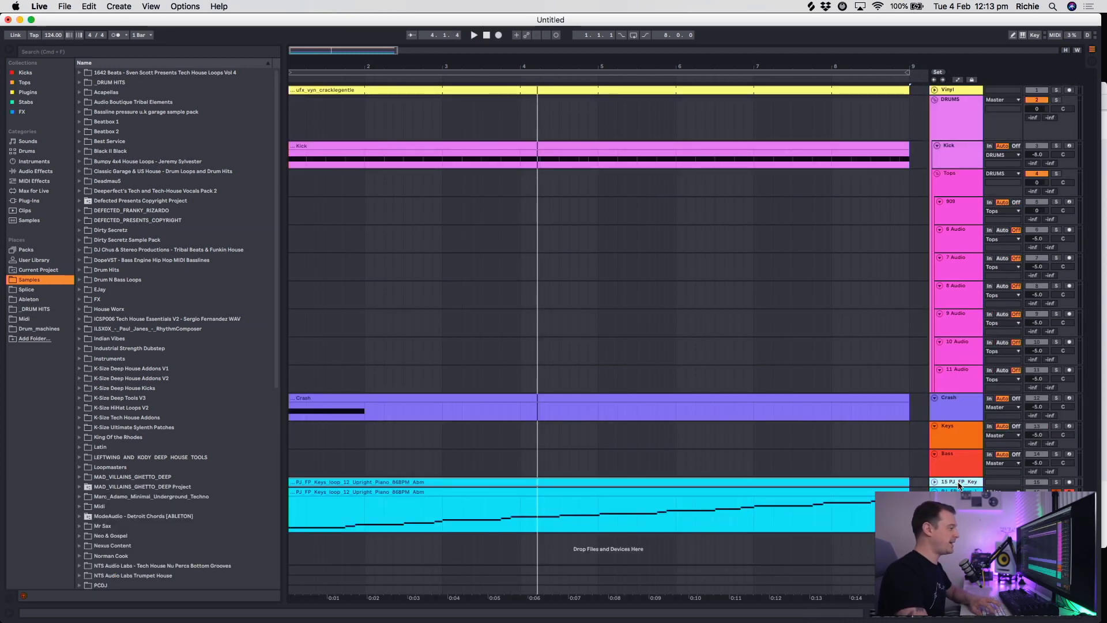
pyautogui.press('Delete')
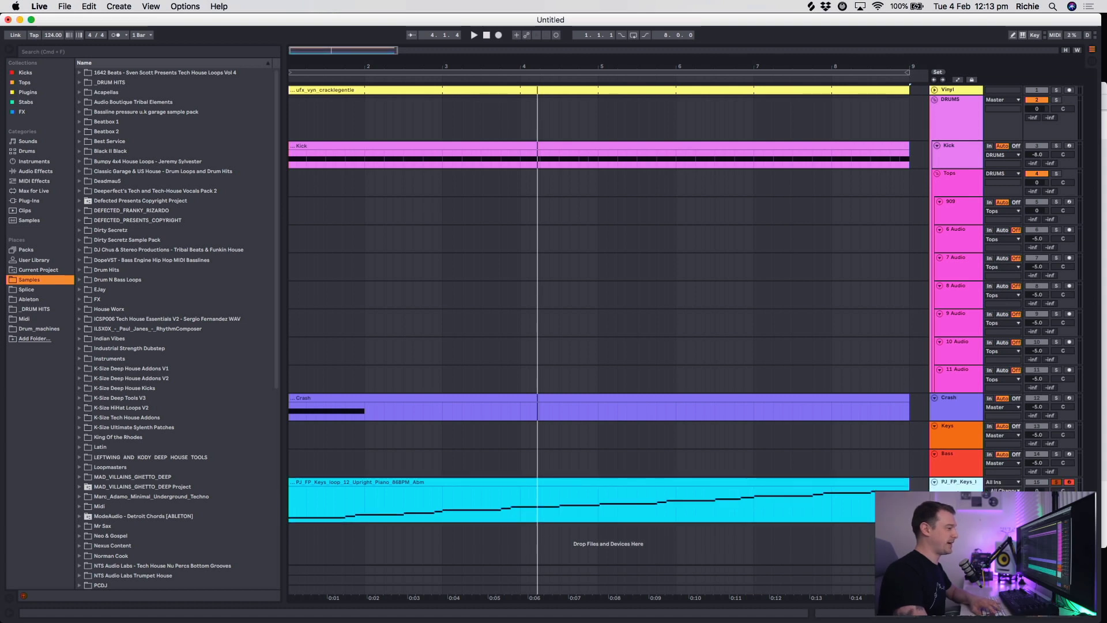
# Add an EQ Eight after the sliced piano rack, with its first band cutting the lows at about 71 Hz.
pyautogui.press('super+alt+l')
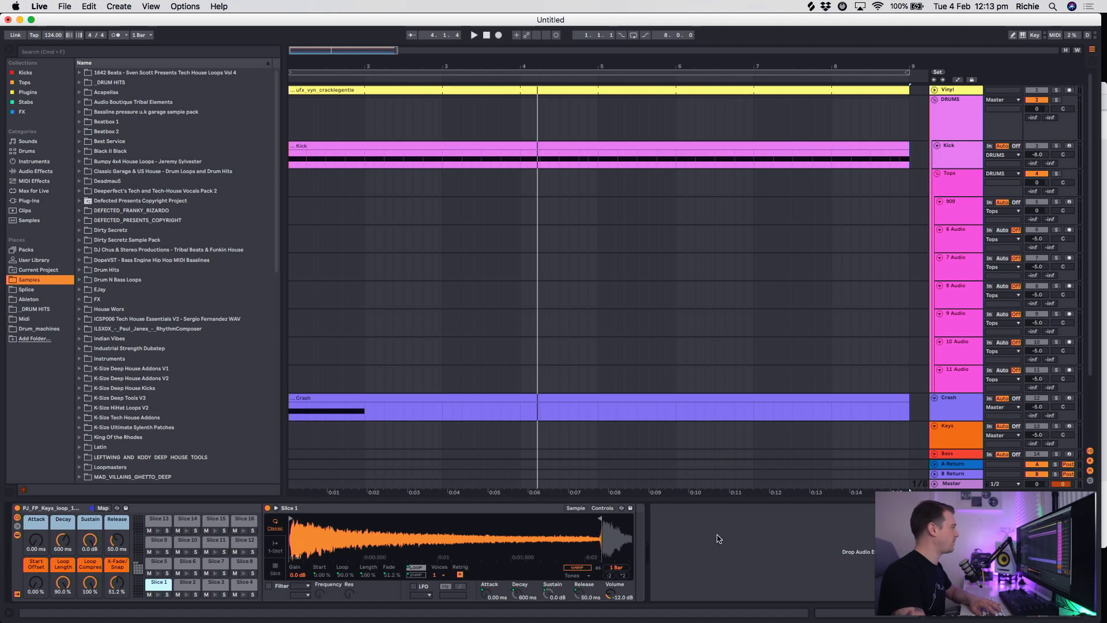
pyautogui.click(47, 173)
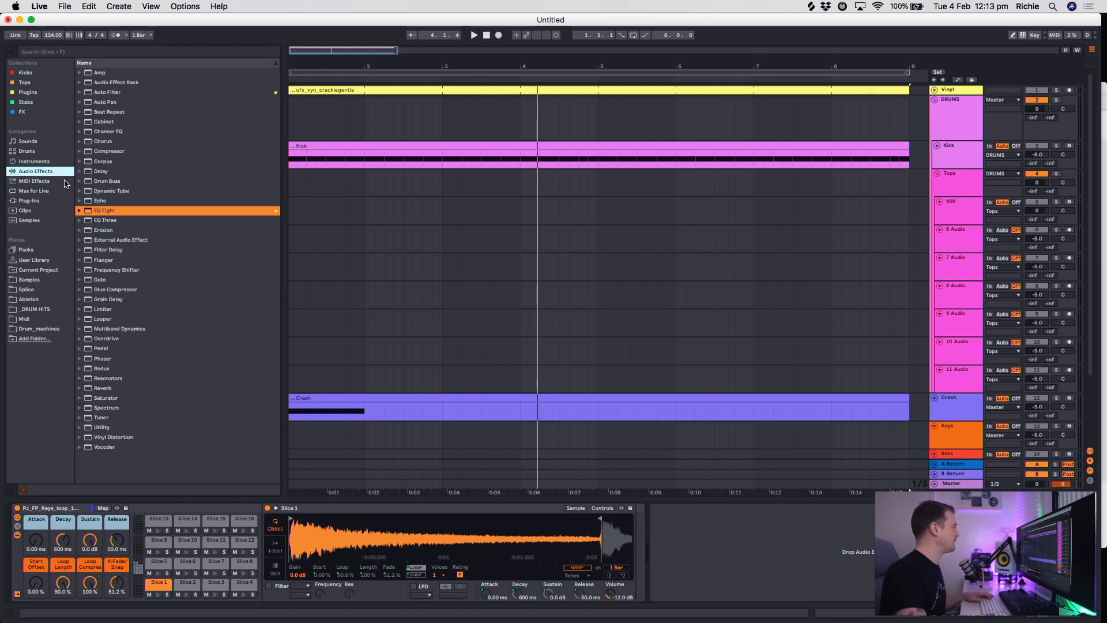
pyautogui.press('Left')
pyautogui.moveTo(704, 540); pyautogui.dragTo(709, 557)
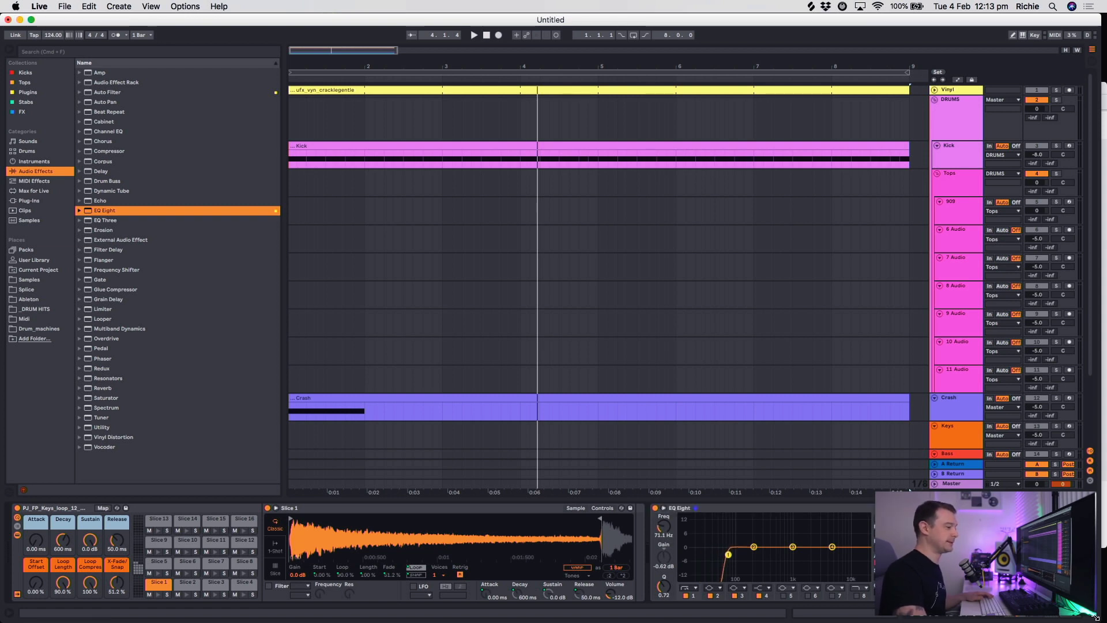
# Show the Kick track's device chain and open the Kicks sample collection.
pyautogui.press('super+alt+l')
pyautogui.click(966, 154)
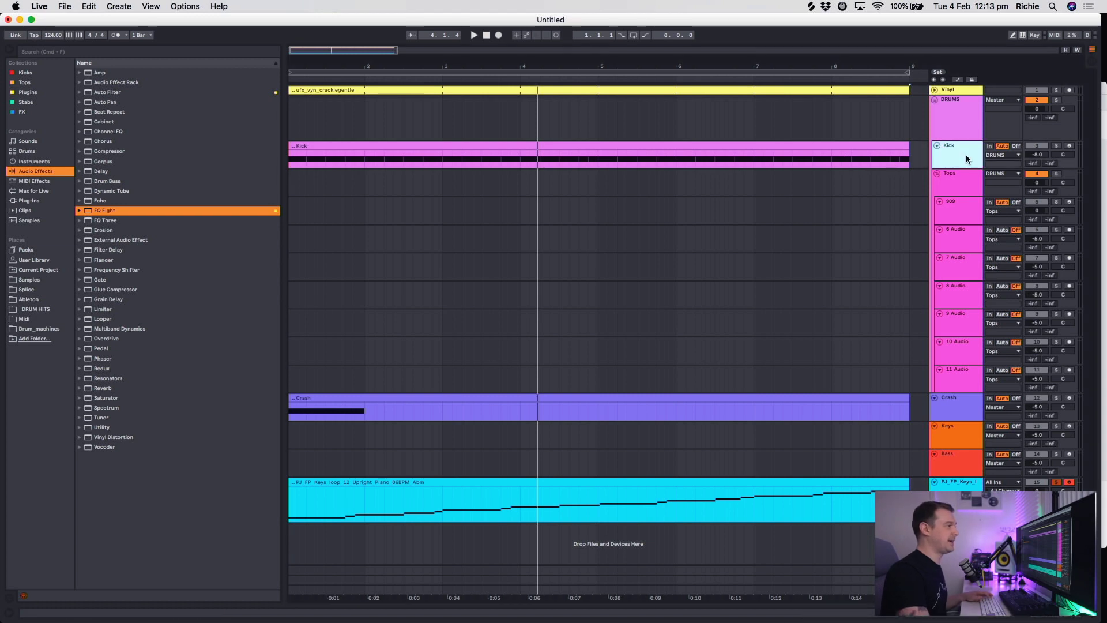
pyautogui.press('super+alt+l')
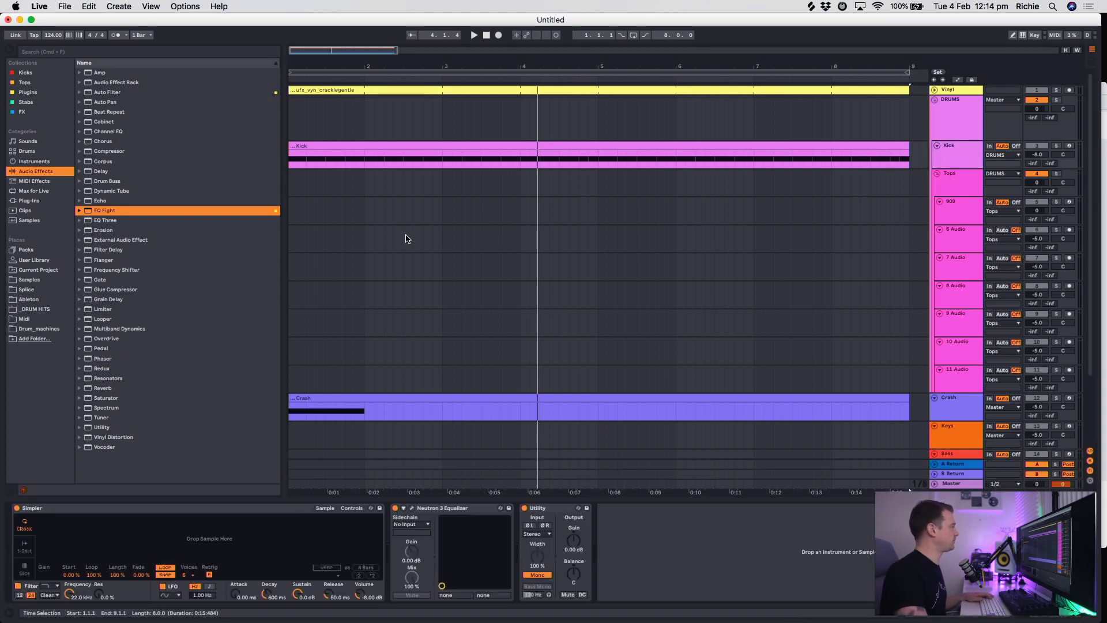
pyautogui.click(25, 73)
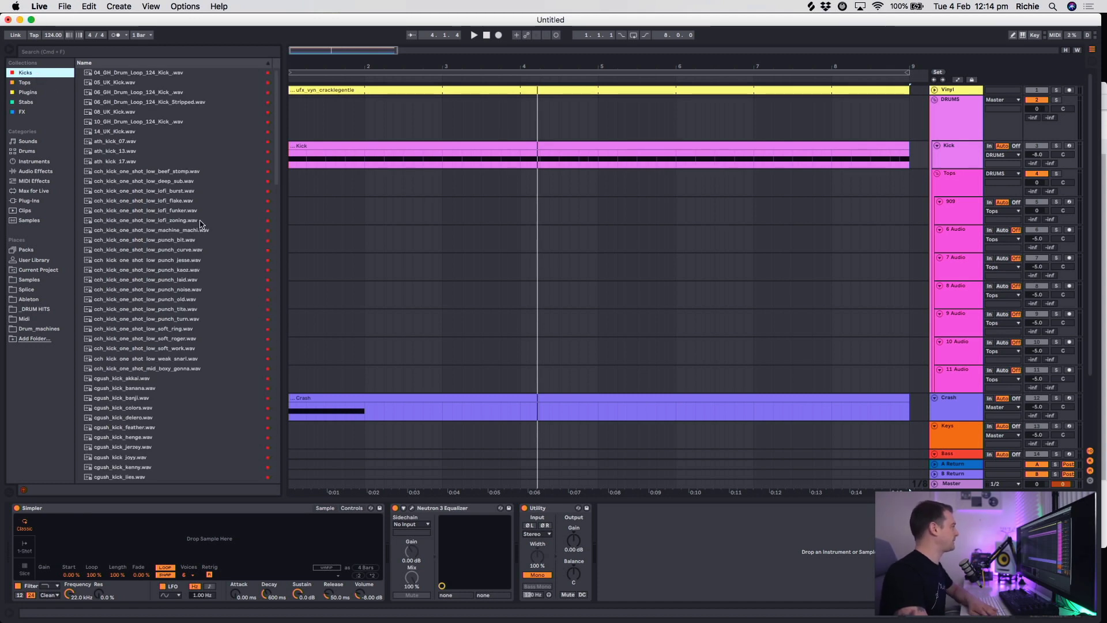
# Audition the kick samples one after another, from the ath_kick files through the cch_kick one-shots to the cgush_kick files.
pyautogui.click(122, 153)
pyautogui.press('Down')
pyautogui.press('Down')
pyautogui.press('Down')
pyautogui.press('Down')
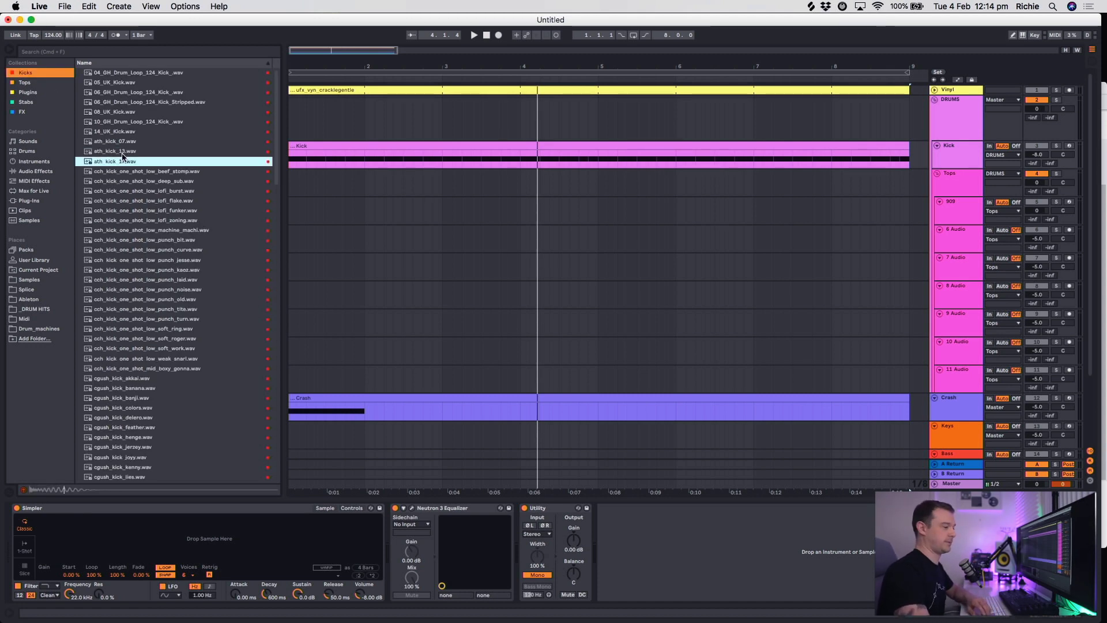
pyautogui.press('Down')
pyautogui.press('Down')
pyautogui.press('Down')
pyautogui.press('Down')
pyautogui.press('Down')
pyautogui.press('Down')
pyautogui.press('Down')
pyautogui.press('Down')
pyautogui.press('Down')
pyautogui.press('Down')
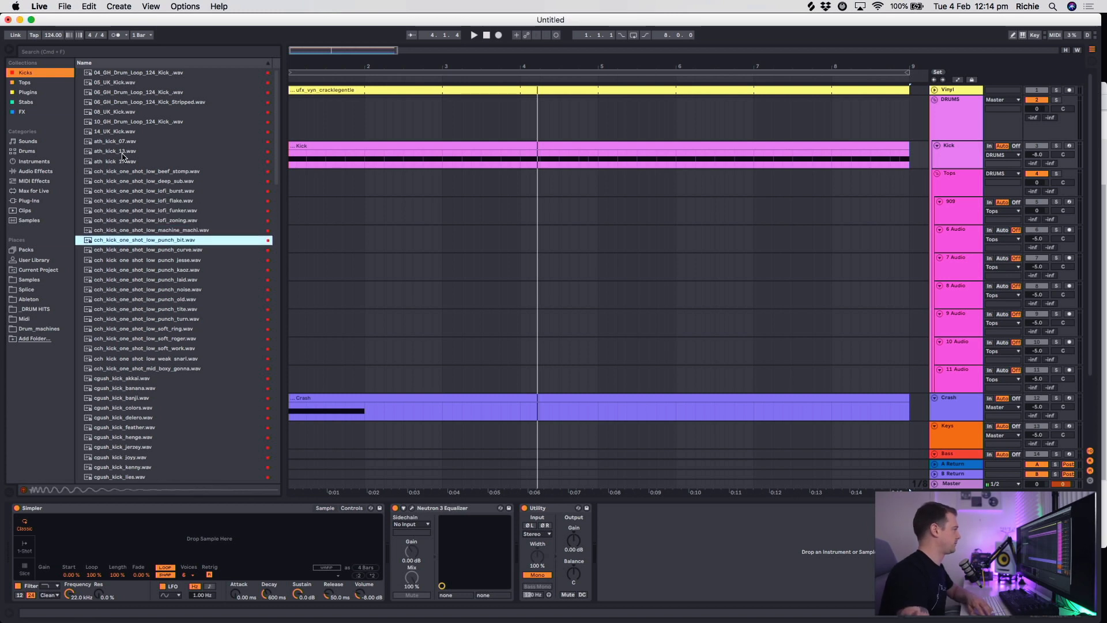
pyautogui.press('Down')
pyautogui.press('Down')
pyautogui.press('Down')
pyautogui.press('Down')
pyautogui.press('Down')
pyautogui.press('Down')
pyautogui.press('Down')
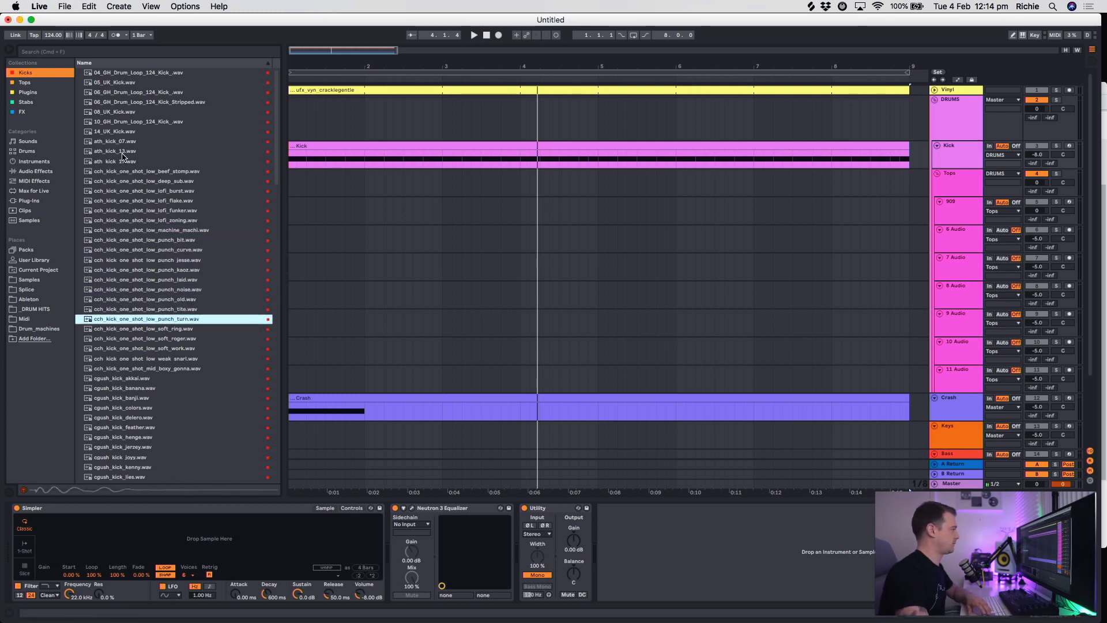
pyautogui.press('Down')
pyautogui.press('Down')
pyautogui.press('Down')
pyautogui.press('Down')
pyautogui.press('Down')
pyautogui.press('Down')
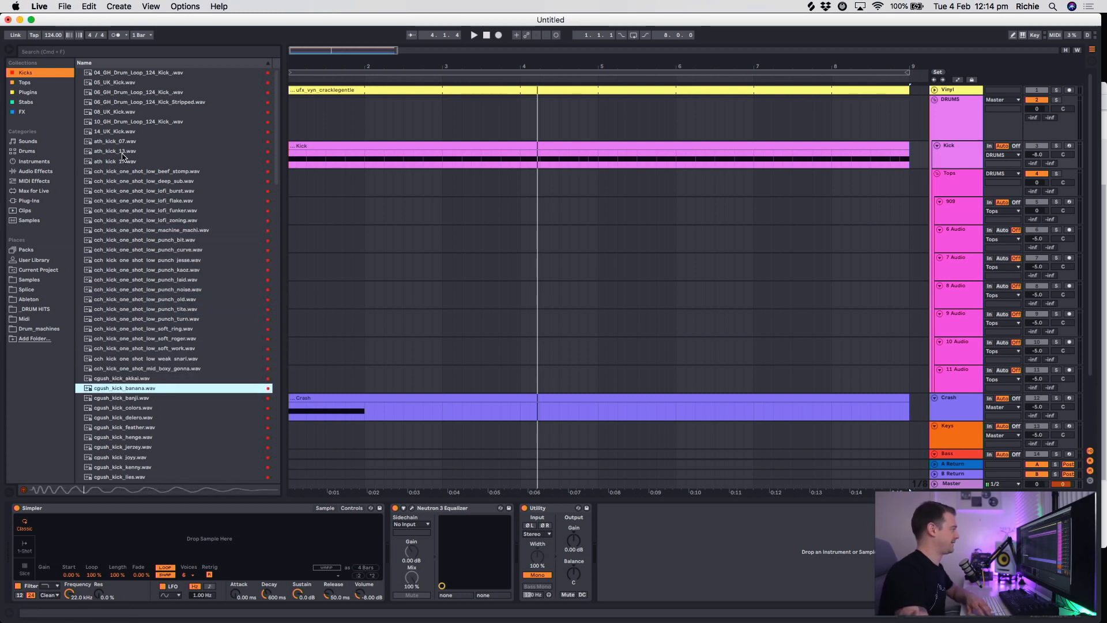
pyautogui.press('Up')
pyautogui.press('Down')
pyautogui.press('Down')
pyautogui.press('Down')
pyautogui.press('Down')
pyautogui.press('Down')
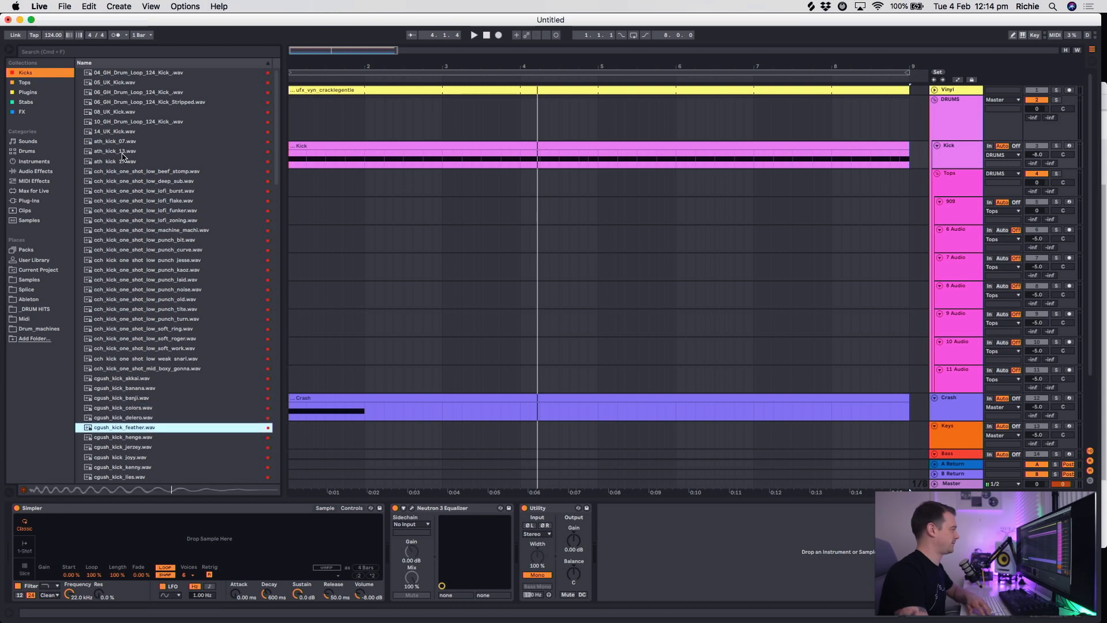
pyautogui.press('Up')
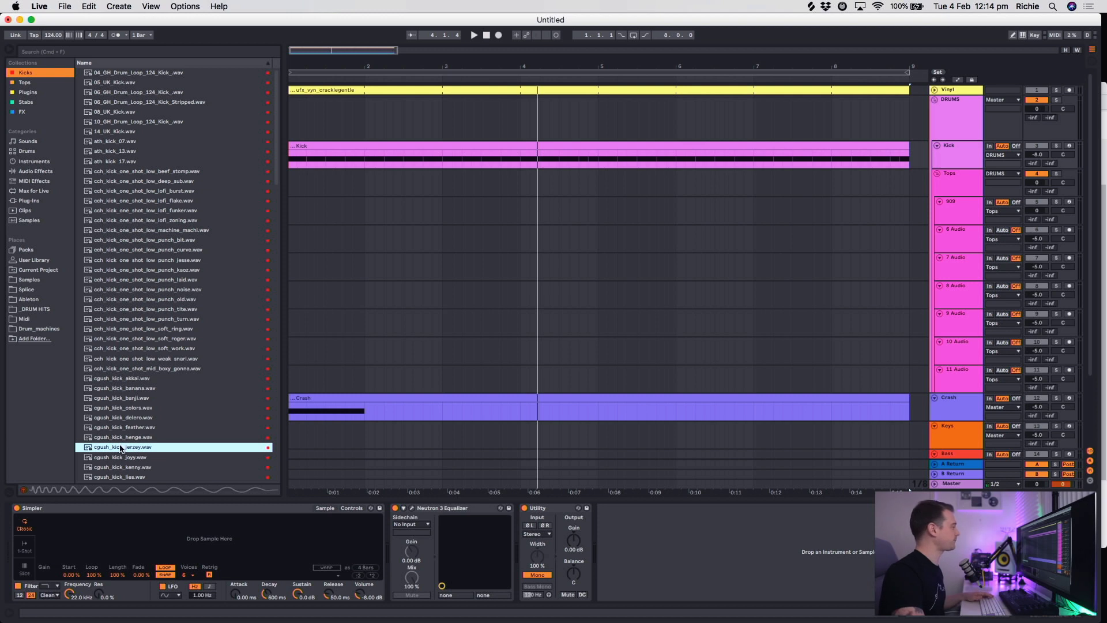
# Load cgush_kick_jerzey.wav into the Kick track's empty Simpler.
pyautogui.moveTo(121, 448); pyautogui.dragTo(200, 538)
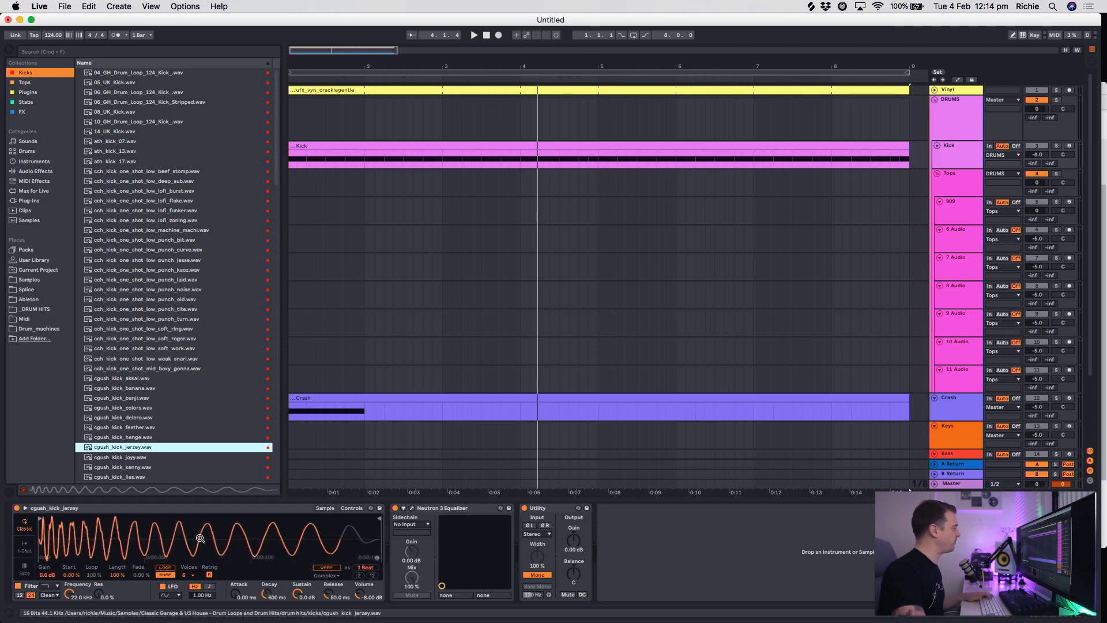
pyautogui.scroll(-3, 166, 389)
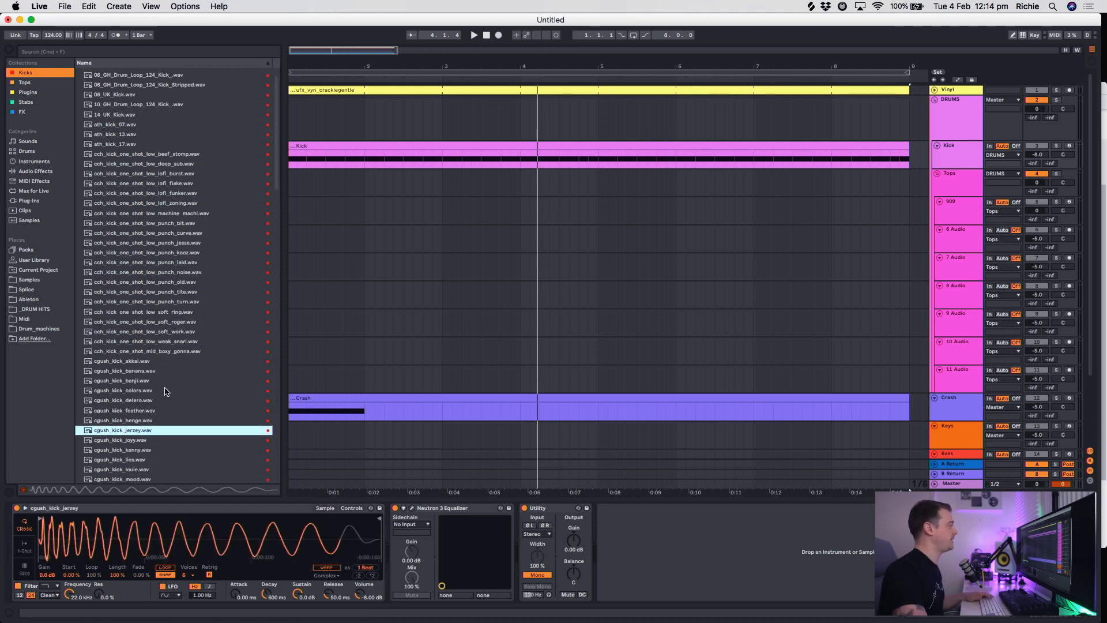
pyautogui.scroll(-1, 166, 392)
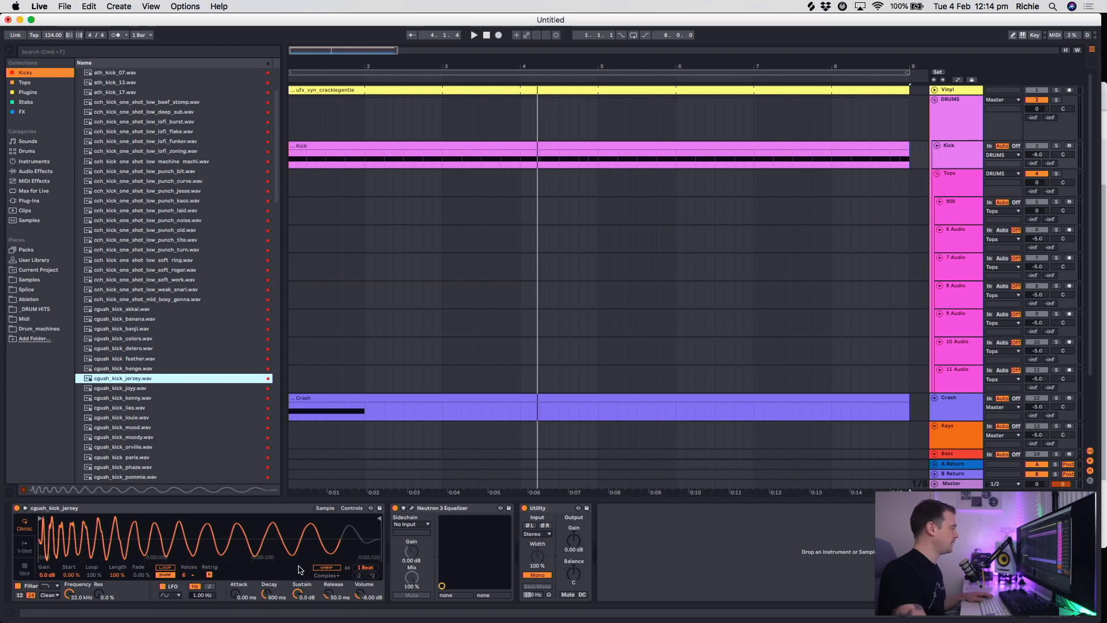
pyautogui.click(171, 580)
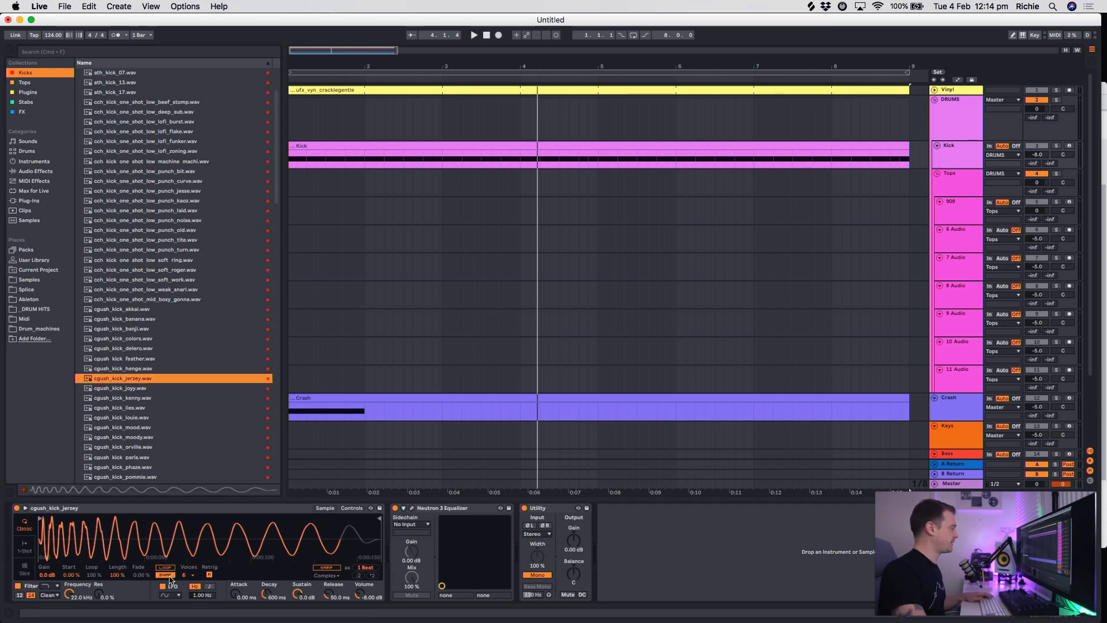
# Play the kick with the piano and raise the sliced piano track's volume to about -3.8 dB.
pyautogui.press('space')
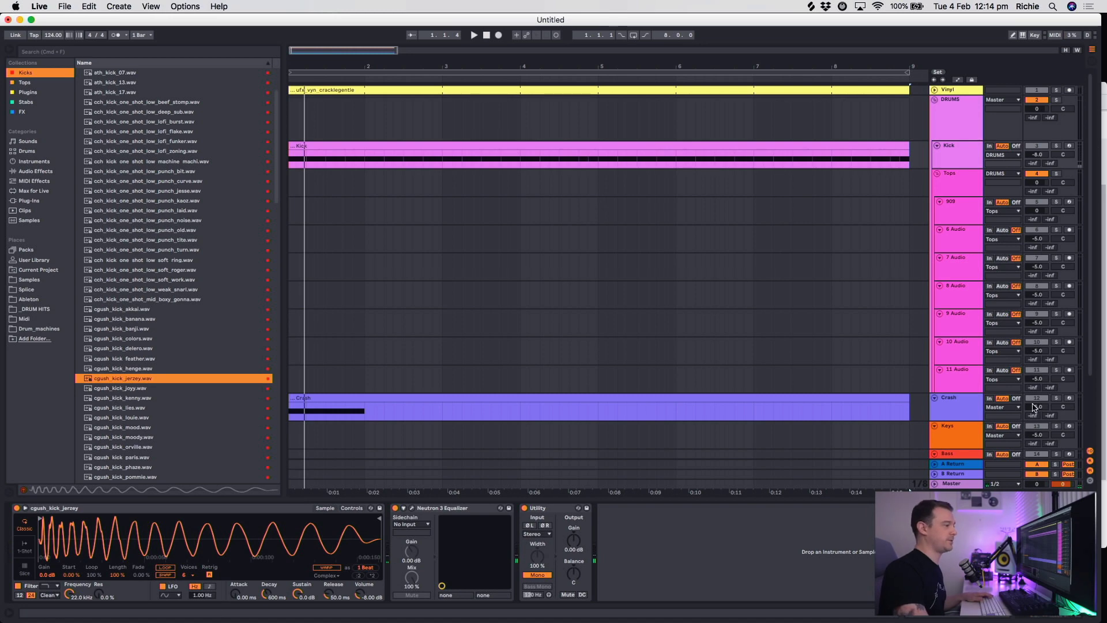
pyautogui.scroll(-3, 1034, 407)
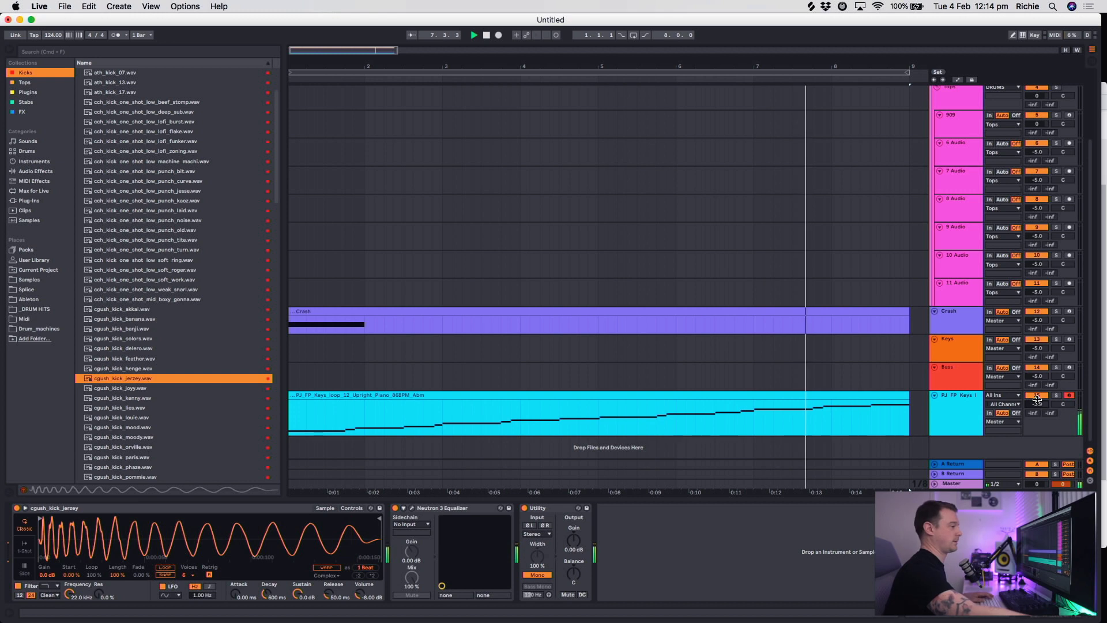
pyautogui.moveTo(1037, 404); pyautogui.dragTo(1036, 392)
pyautogui.press('space')
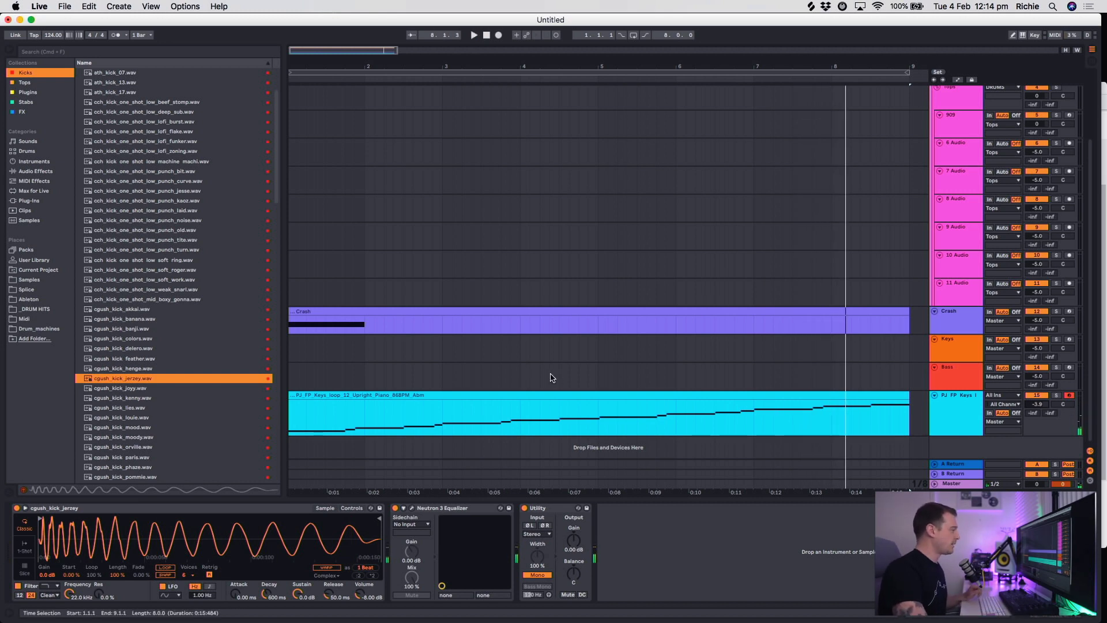
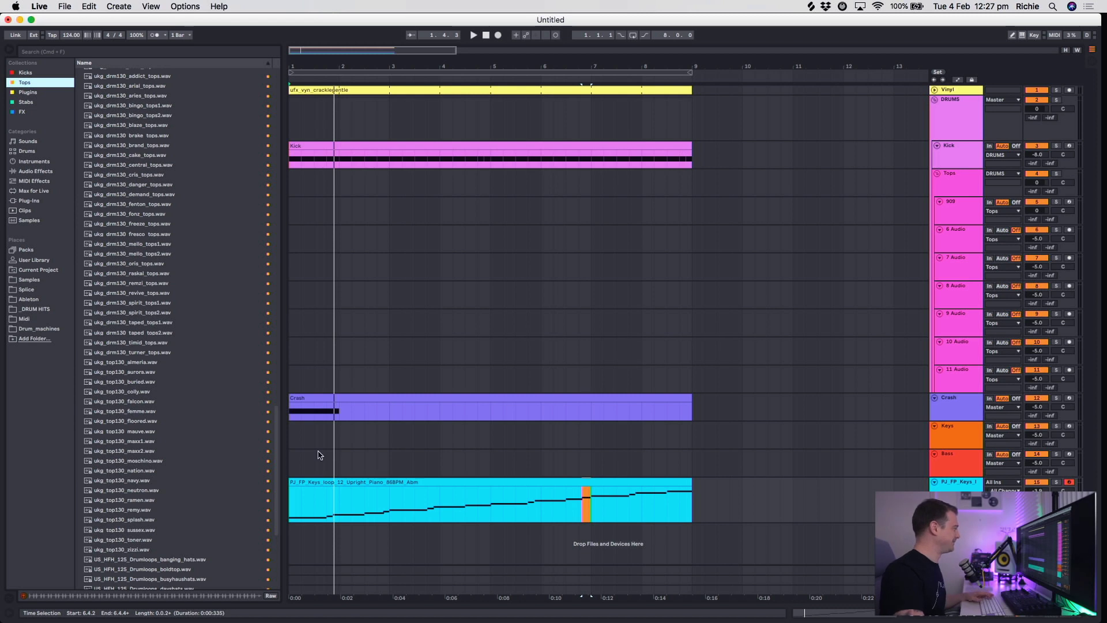
# Play the arrangement from bar 1 and audition the cake_tops, freeze_tops, friskyhats and fissionhats loops over it.
pyautogui.click(290, 464)
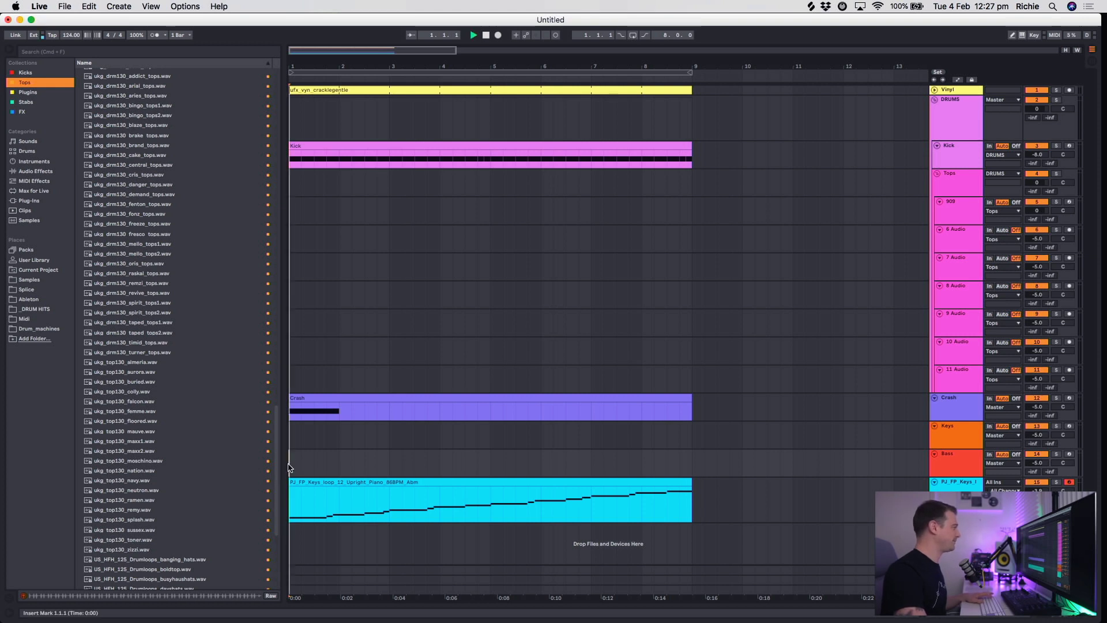
pyautogui.click(154, 156)
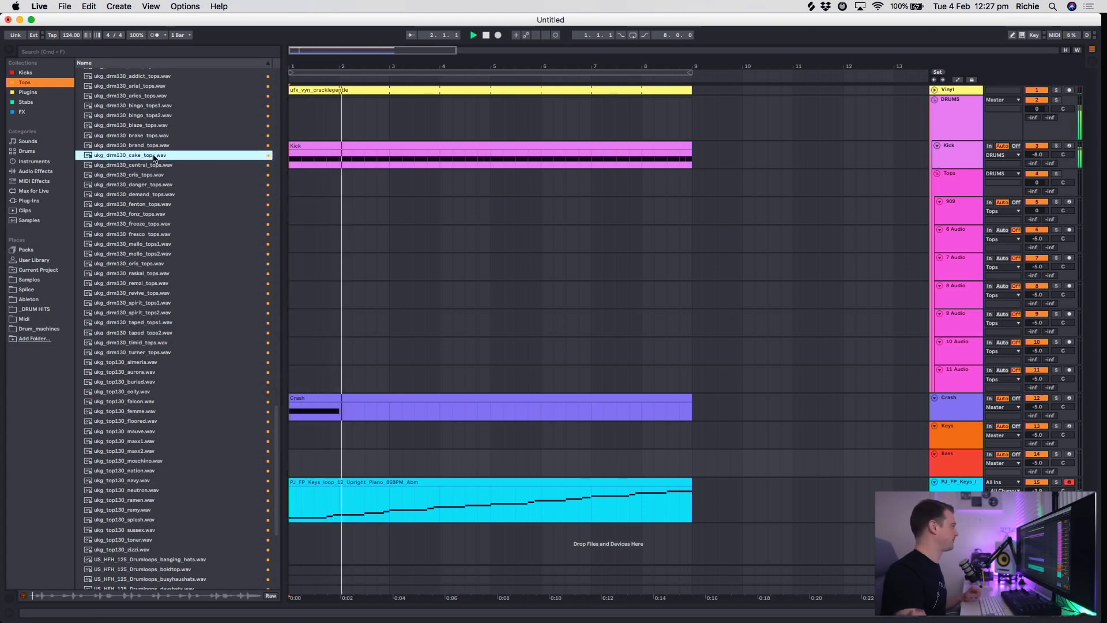
pyautogui.click(154, 224)
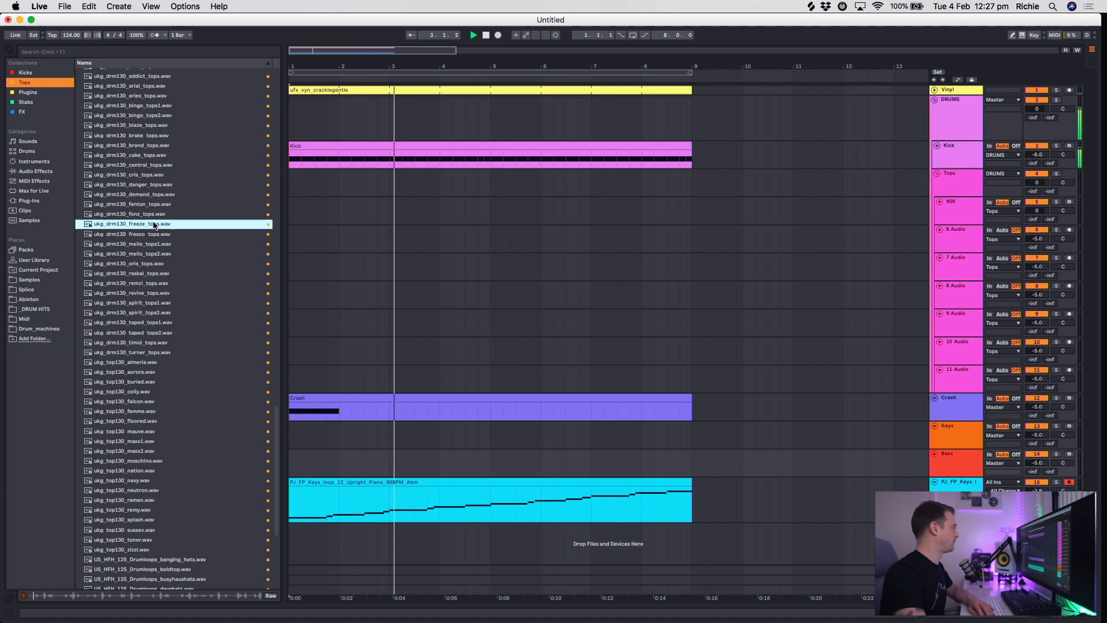
pyautogui.scroll(-6, 156, 310)
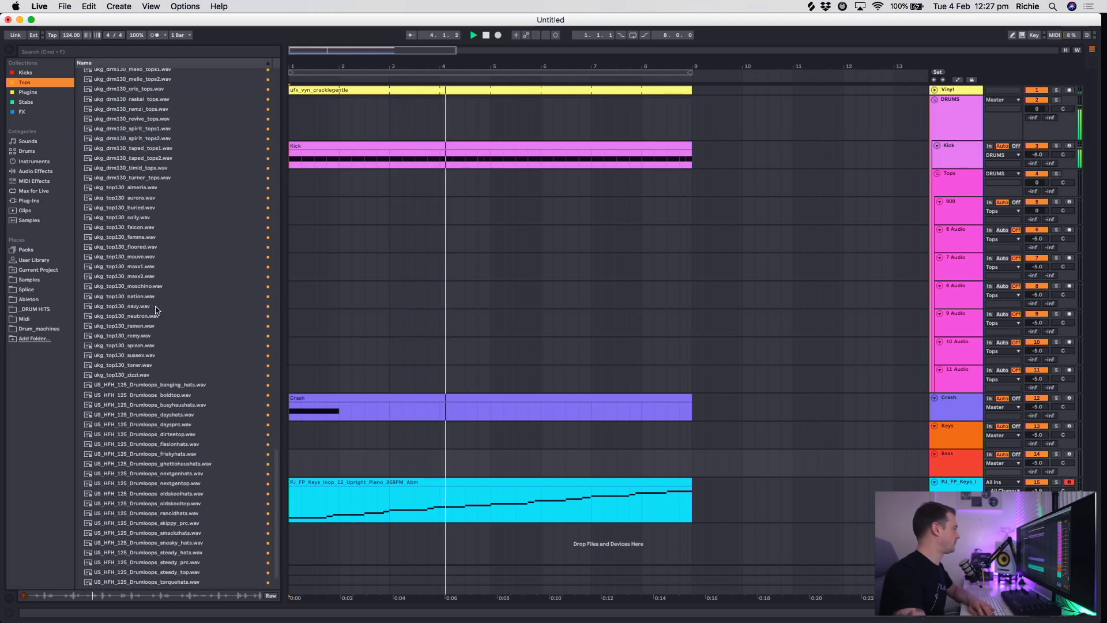
pyautogui.scroll(-2, 155, 310)
pyautogui.click(169, 426)
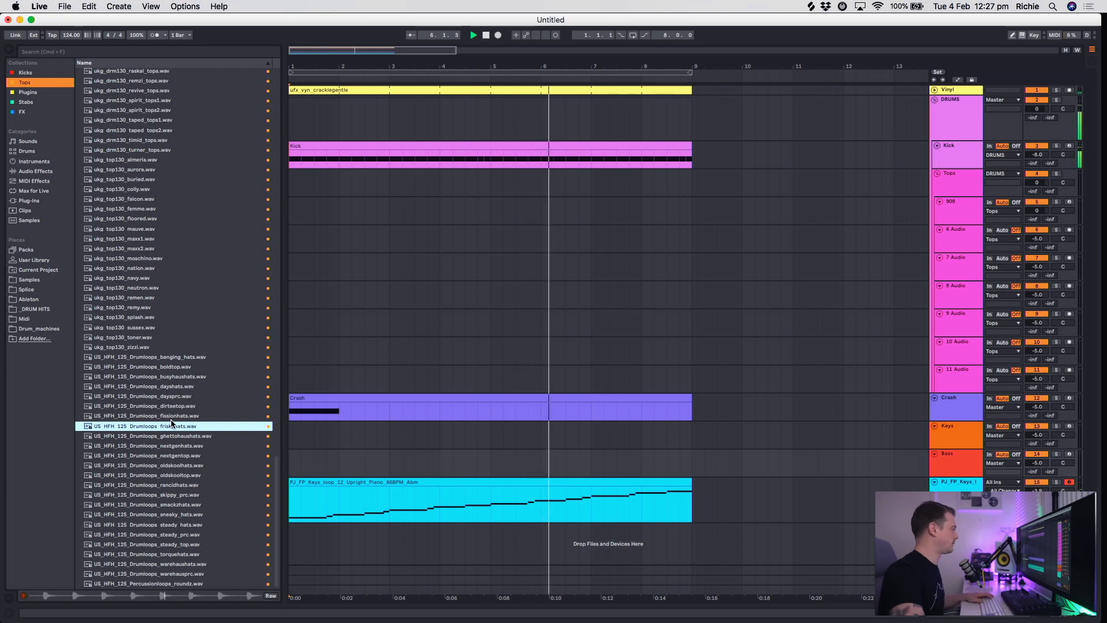
pyautogui.click(173, 416)
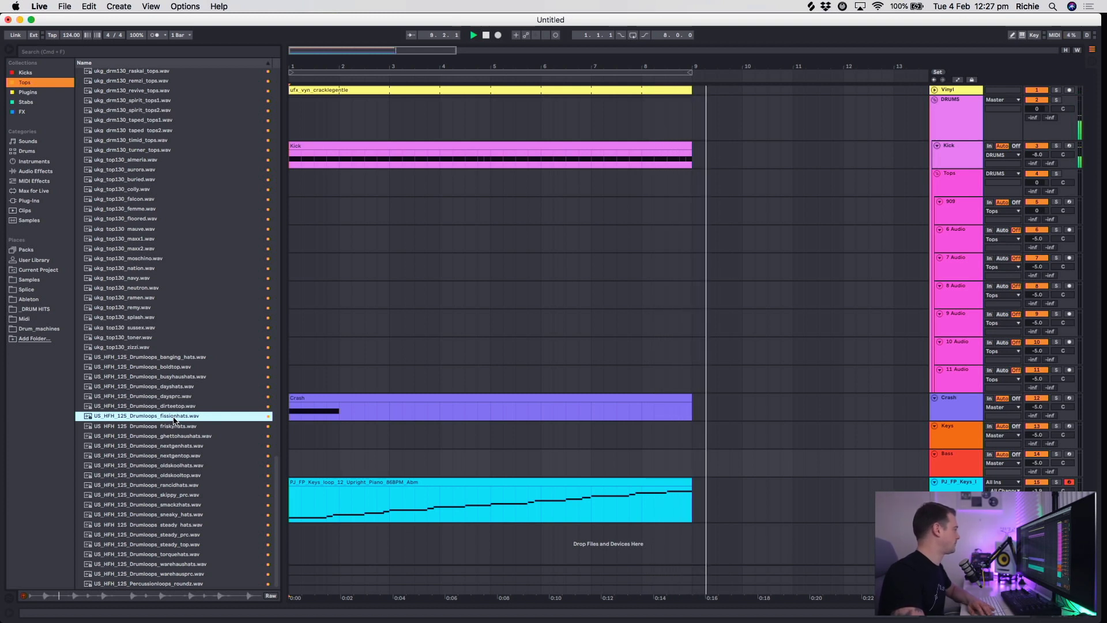
# Turn on looping for the eight-bar arrangement and audition the fissionhats, banging_hats, boldtop and busyhaushats loops against it.
pyautogui.click(635, 35)
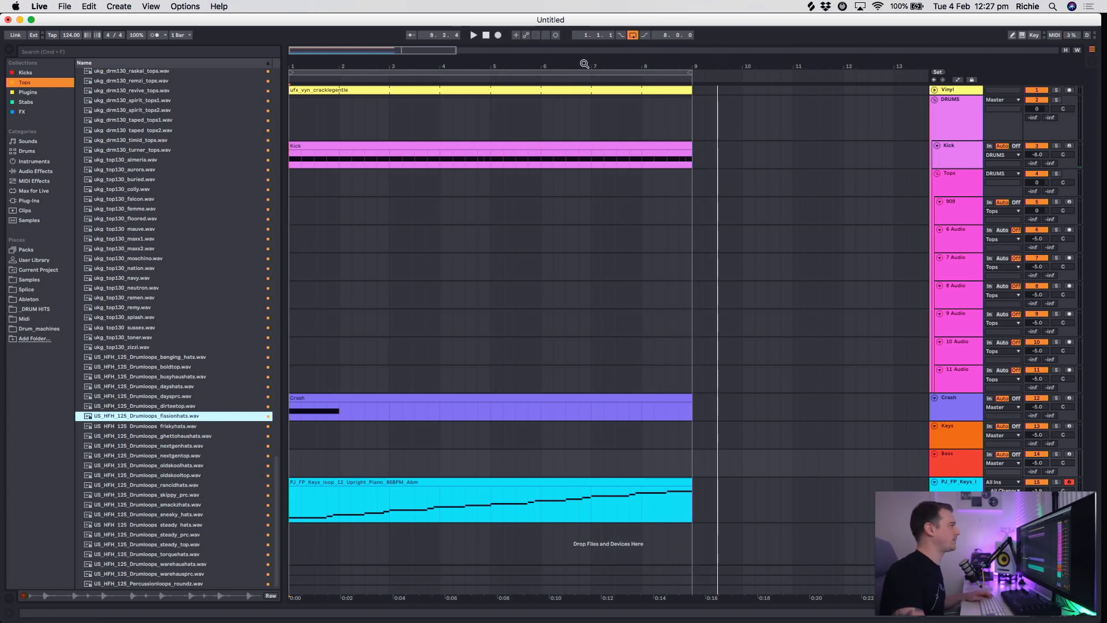
pyautogui.press('space')
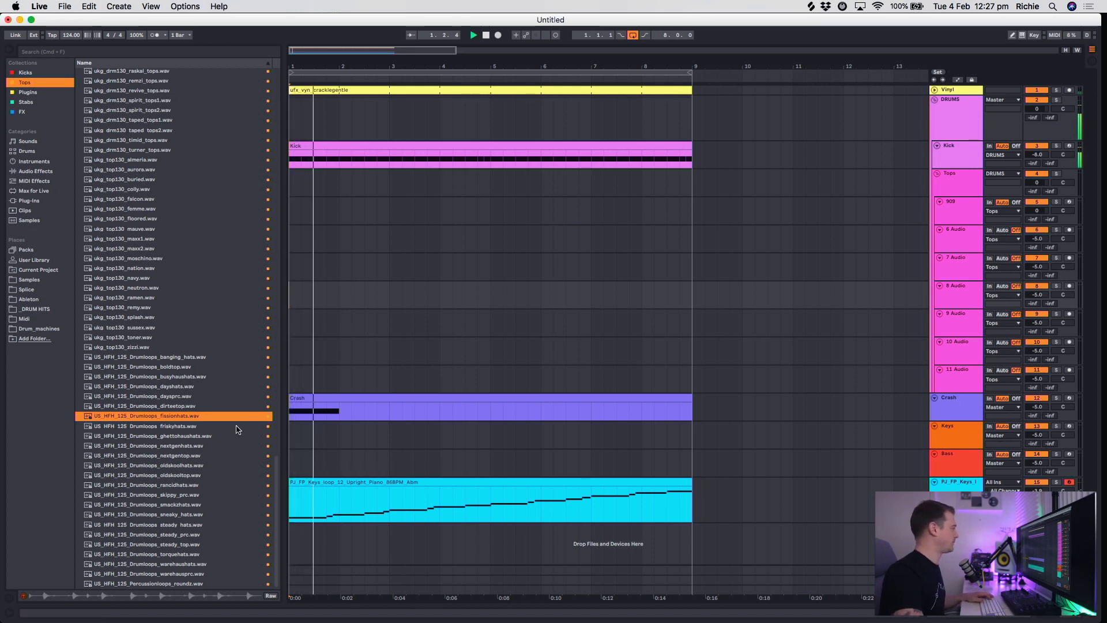
pyautogui.click(193, 415)
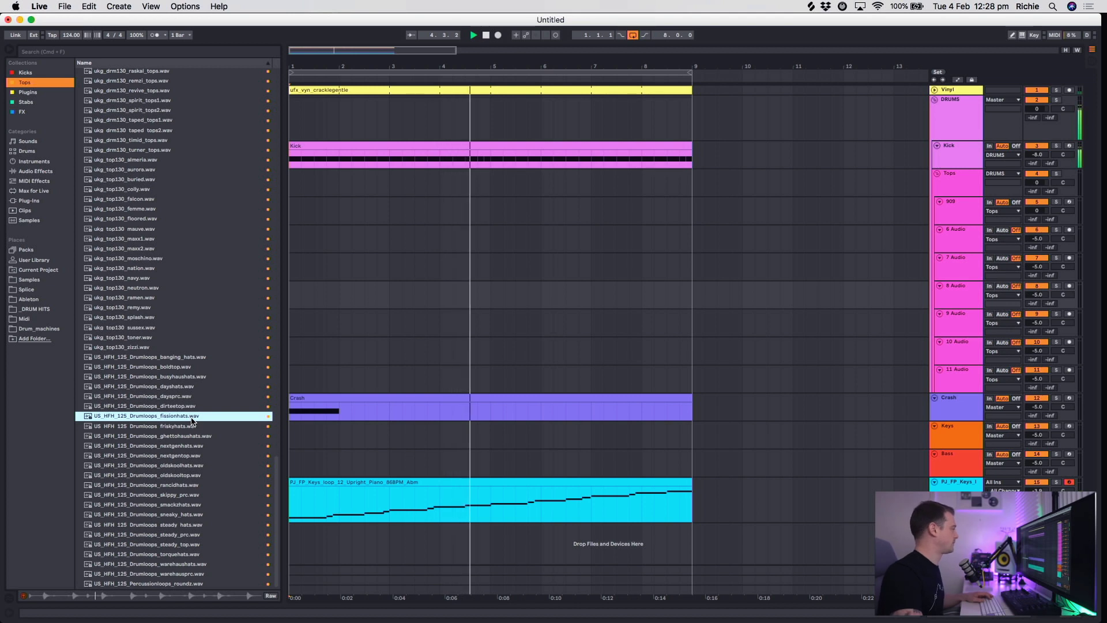
pyautogui.click(198, 357)
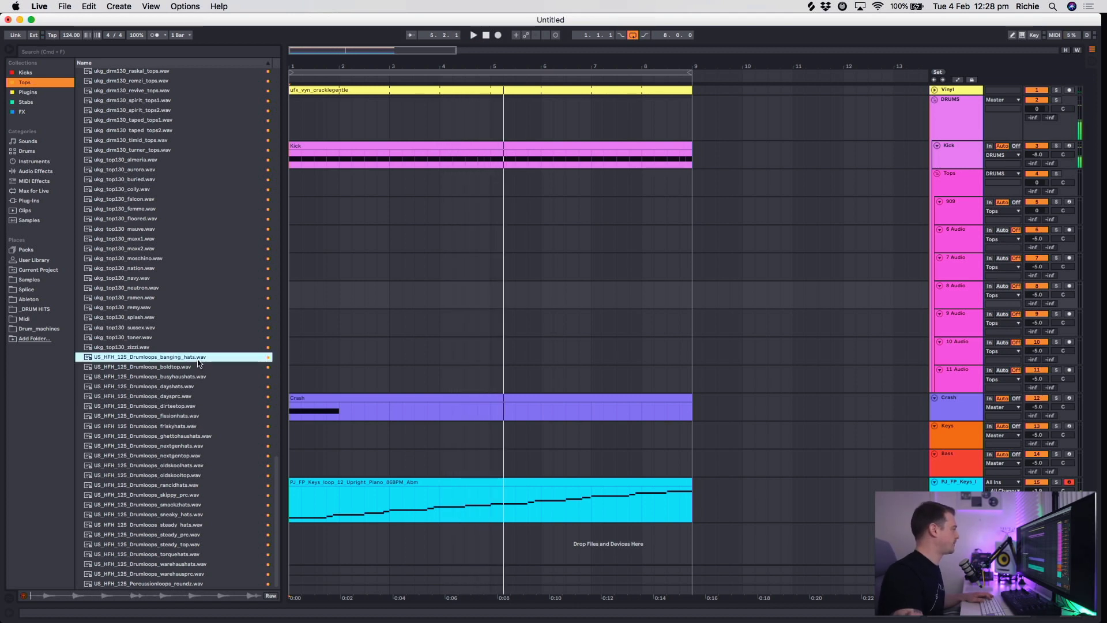
pyautogui.press('space')
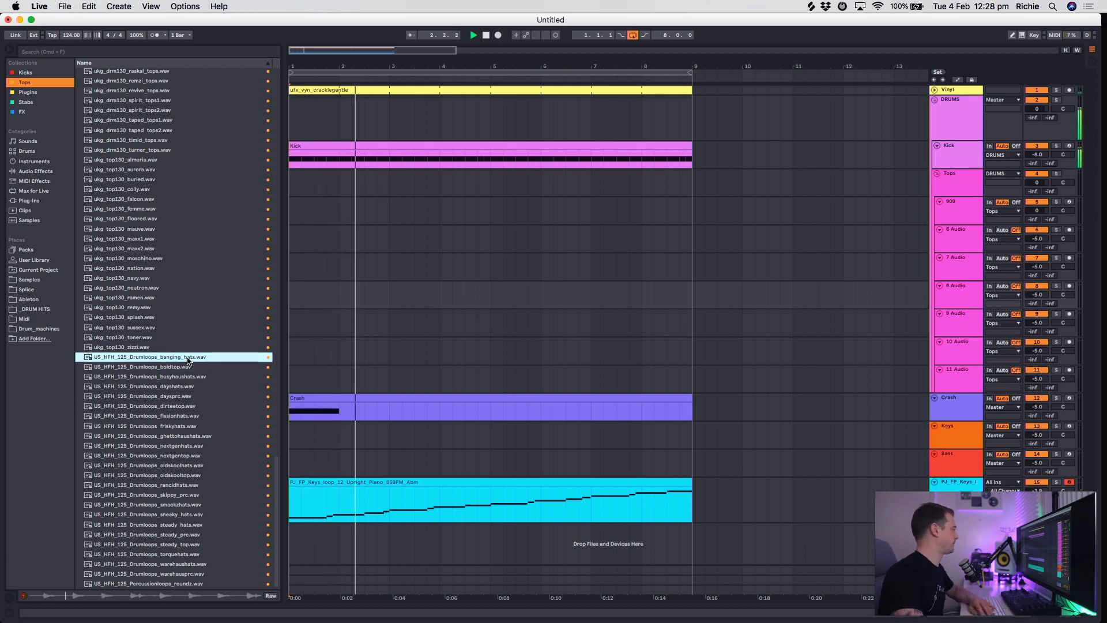
pyautogui.press('Down')
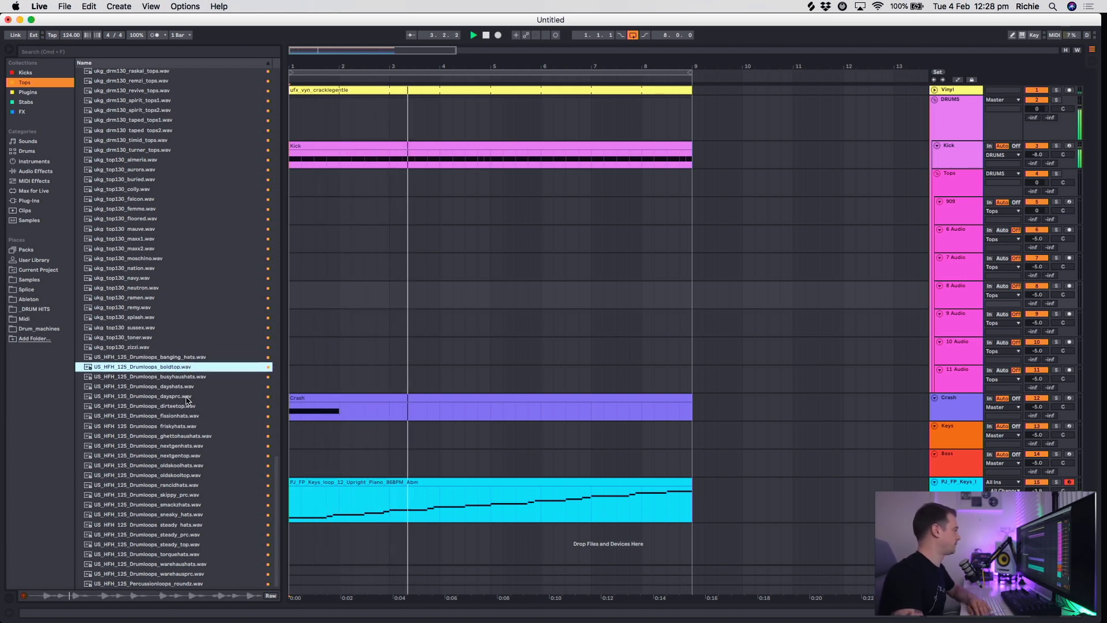
pyautogui.press('Down')
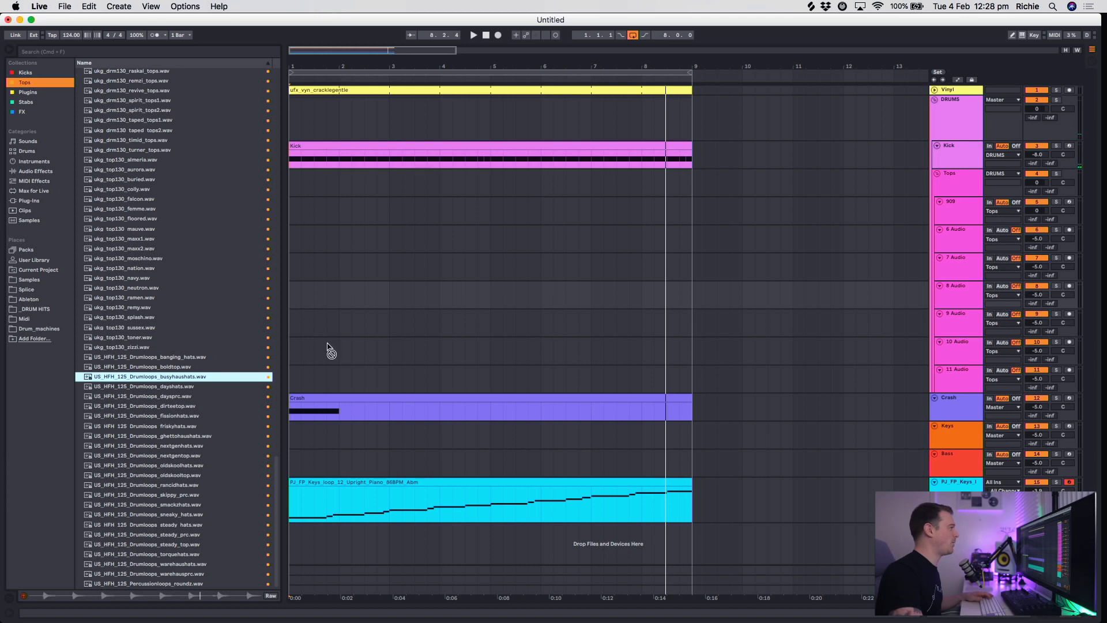
# Place US_HFH_125_Drumloops_busyhaushats.wav at bar 1 on audio track 6 and extend the clip to bar 9.
pyautogui.press('space')
pyautogui.moveTo(327, 346); pyautogui.dragTo(296, 243)
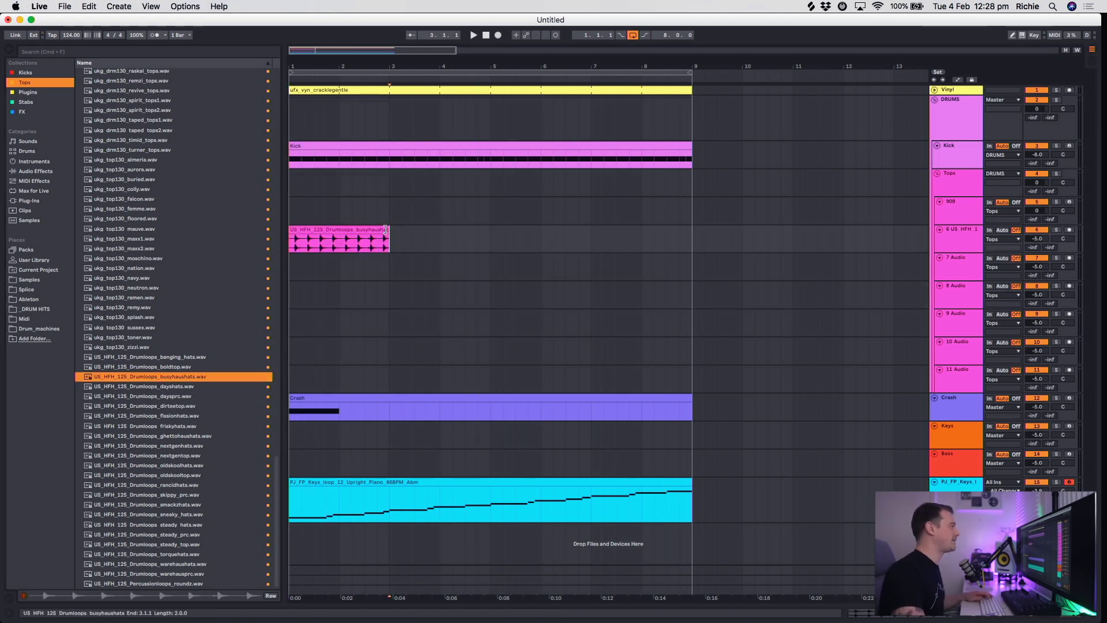
pyautogui.moveTo(389, 231); pyautogui.dragTo(676, 233)
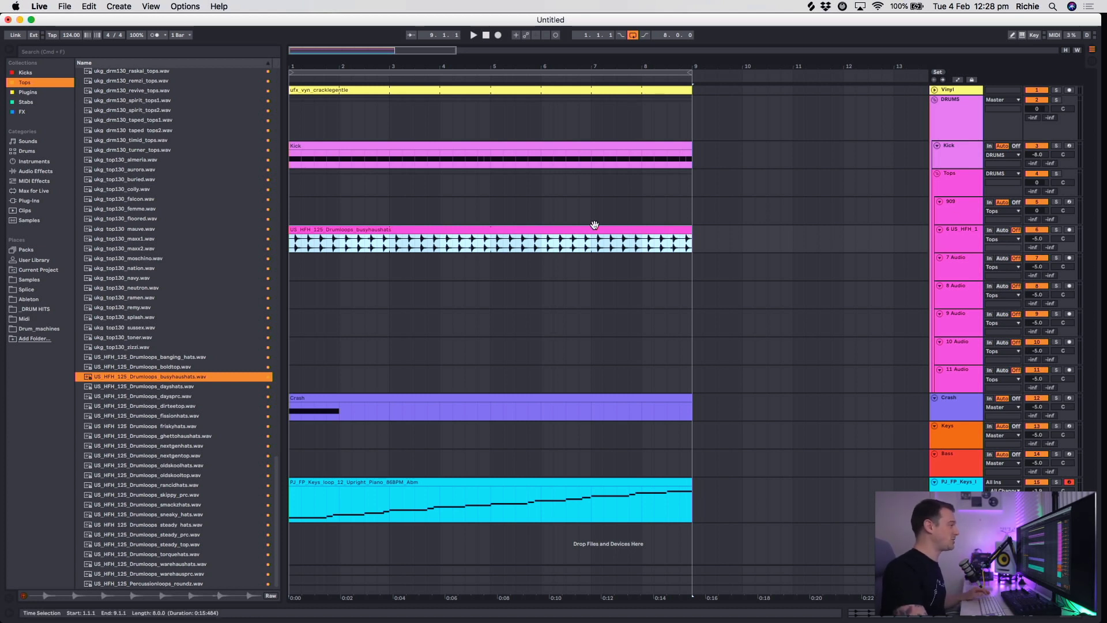
# Play the arrangement from the start and lower the busyhaushats track's volume to about -6.3 dB.
pyautogui.click(291, 264)
pyautogui.press('space')
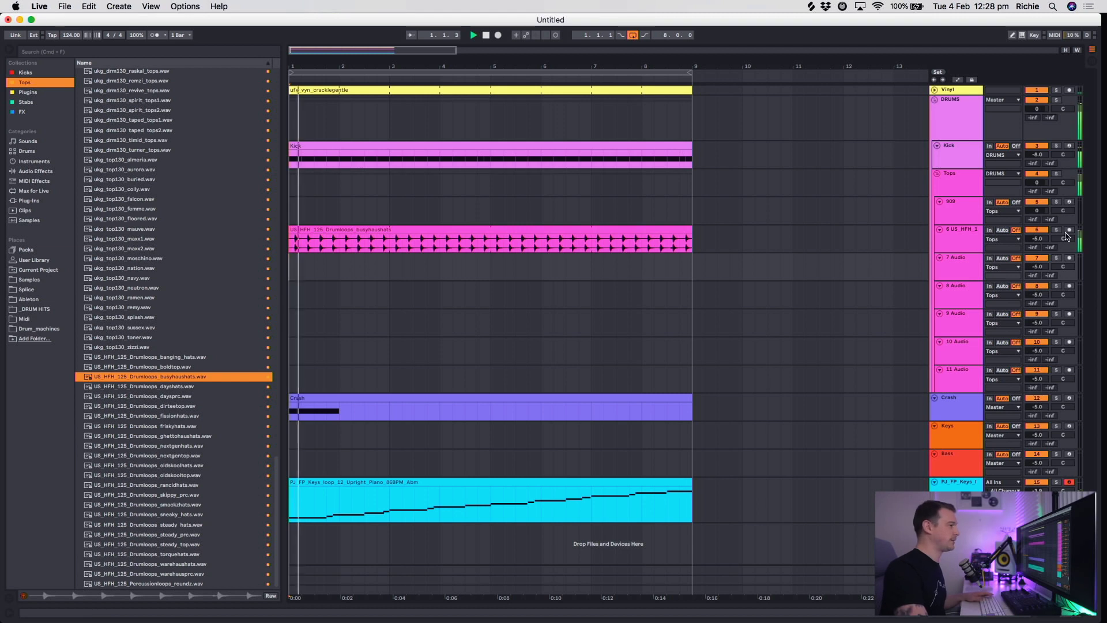
pyautogui.moveTo(1036, 238); pyautogui.dragTo(1036, 244)
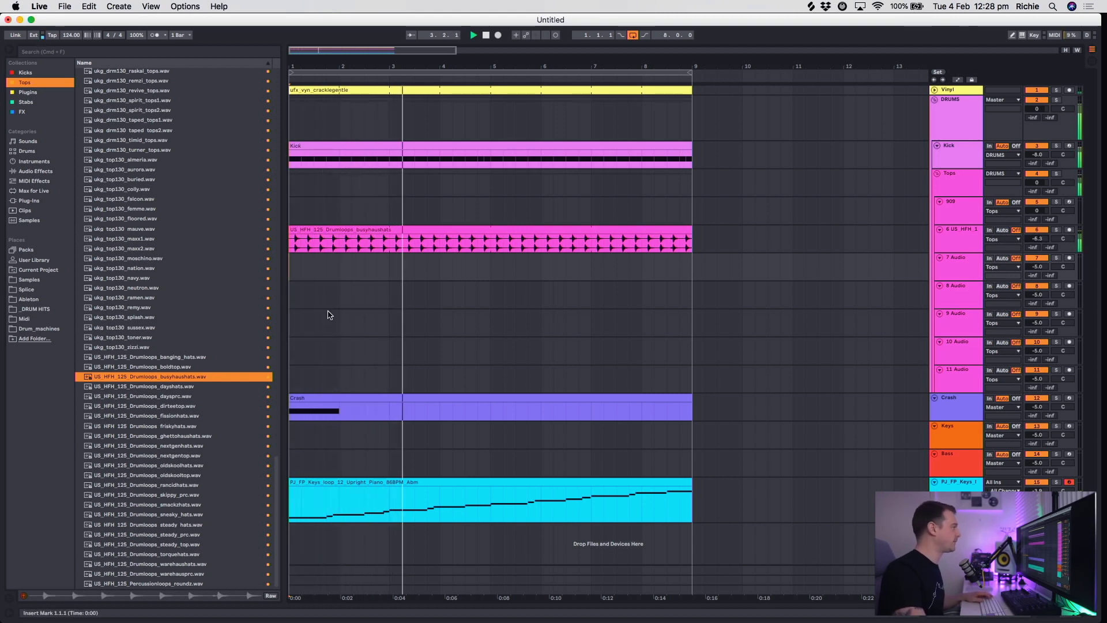
pyautogui.click(365, 248)
pyautogui.press('space')
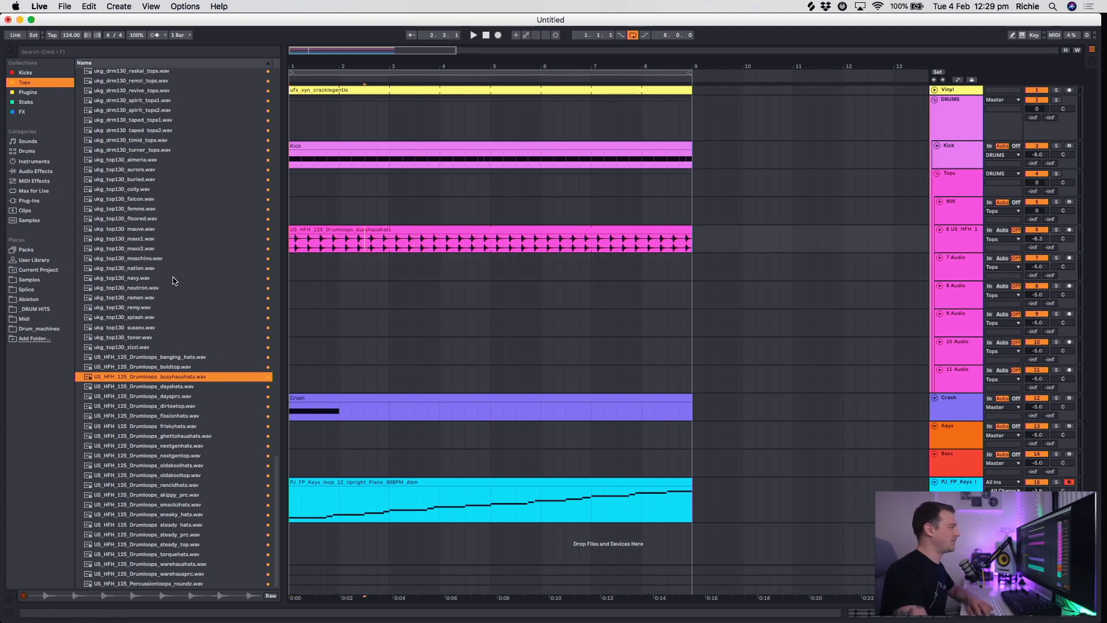
# Play the arrangement from bar 1 and audition the ath_drums_125 around, gold, grid and hate top loops over it.
pyautogui.scroll(-2, 173, 280)
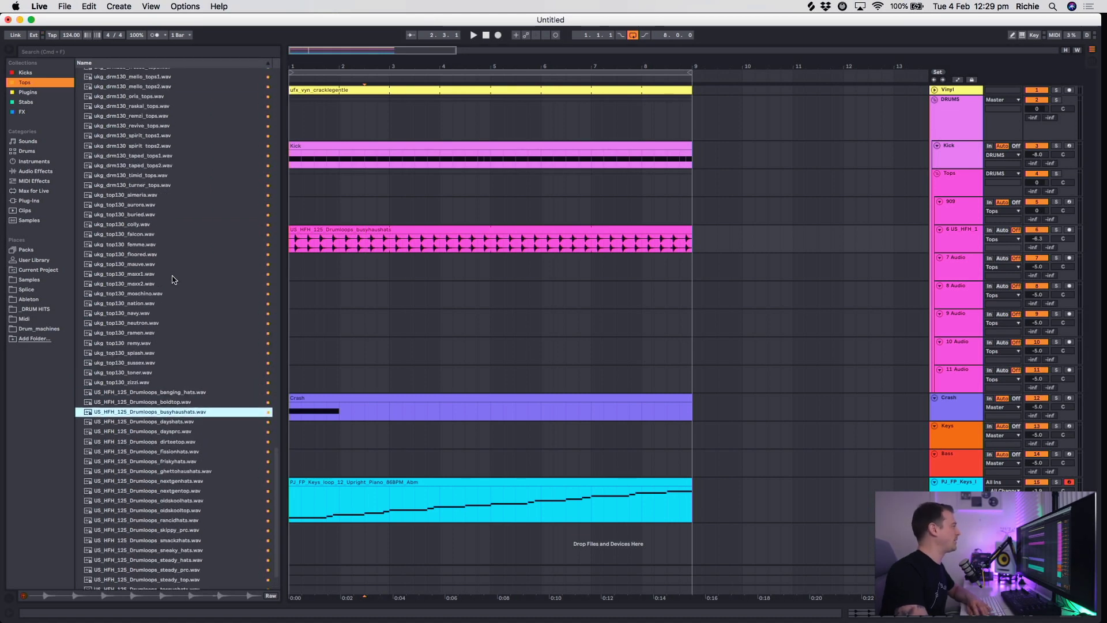
pyautogui.scroll(10, 173, 280)
pyautogui.scroll(6, 173, 279)
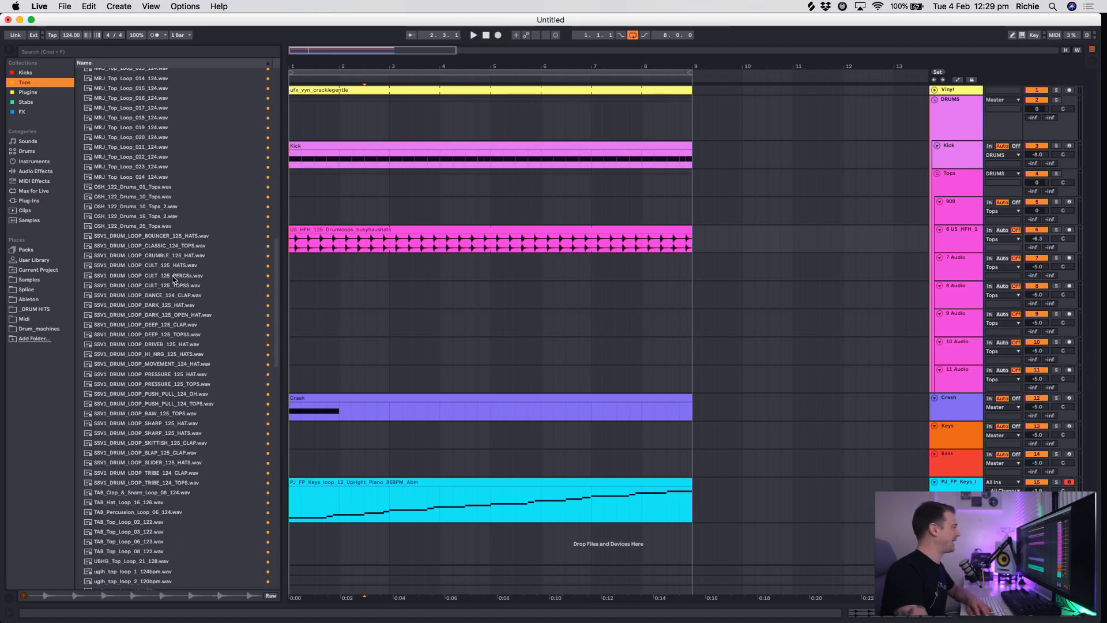
pyautogui.scroll(15, 173, 280)
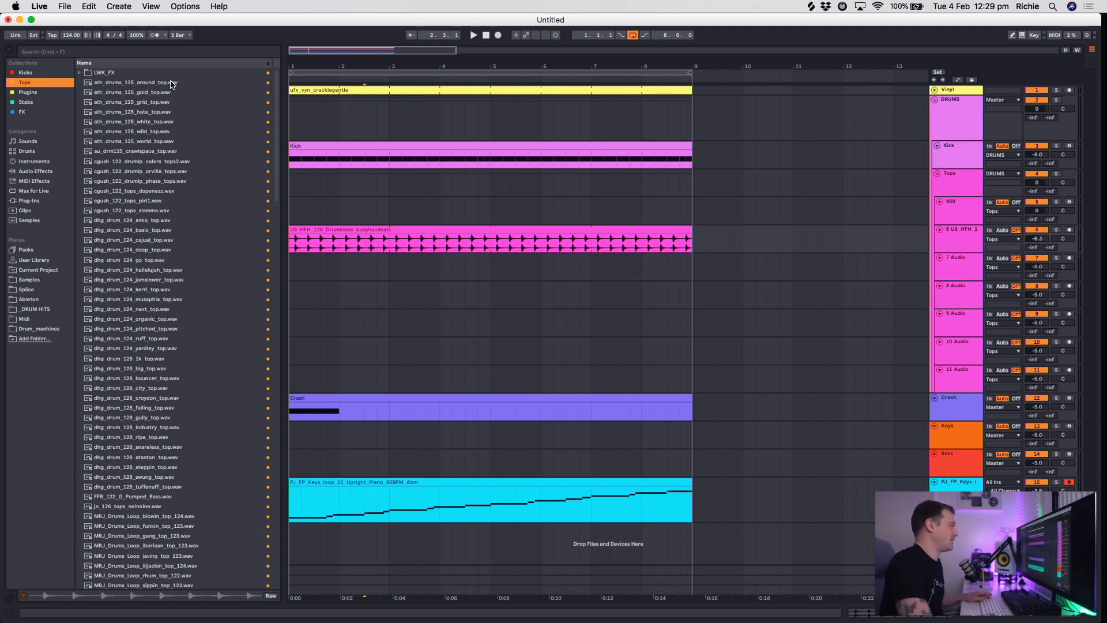
pyautogui.click(294, 277)
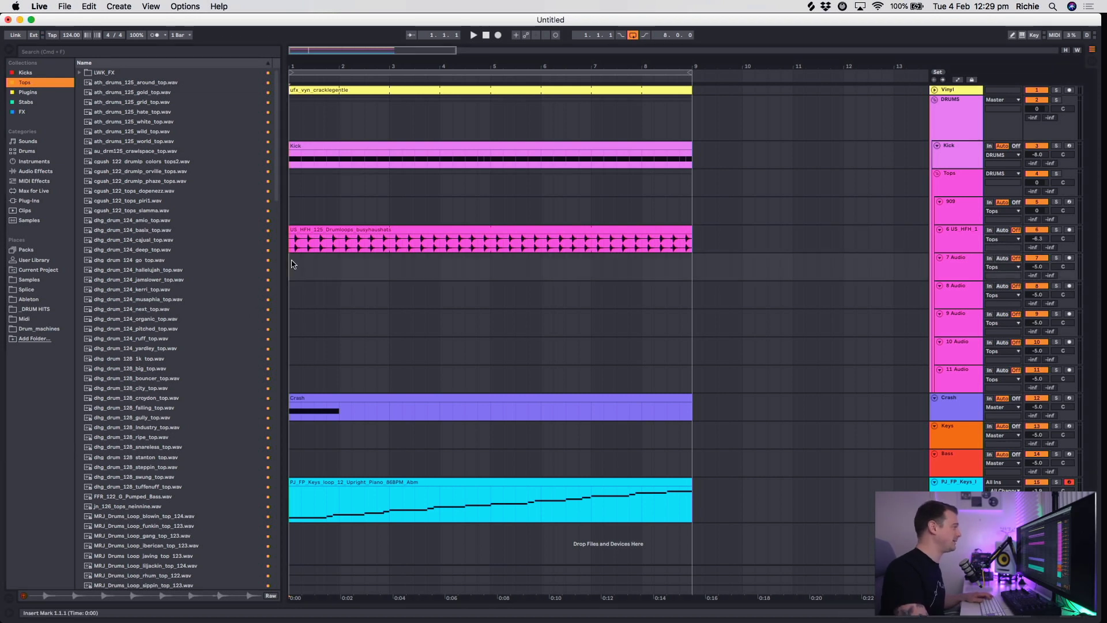
pyautogui.press('space')
pyautogui.click(153, 83)
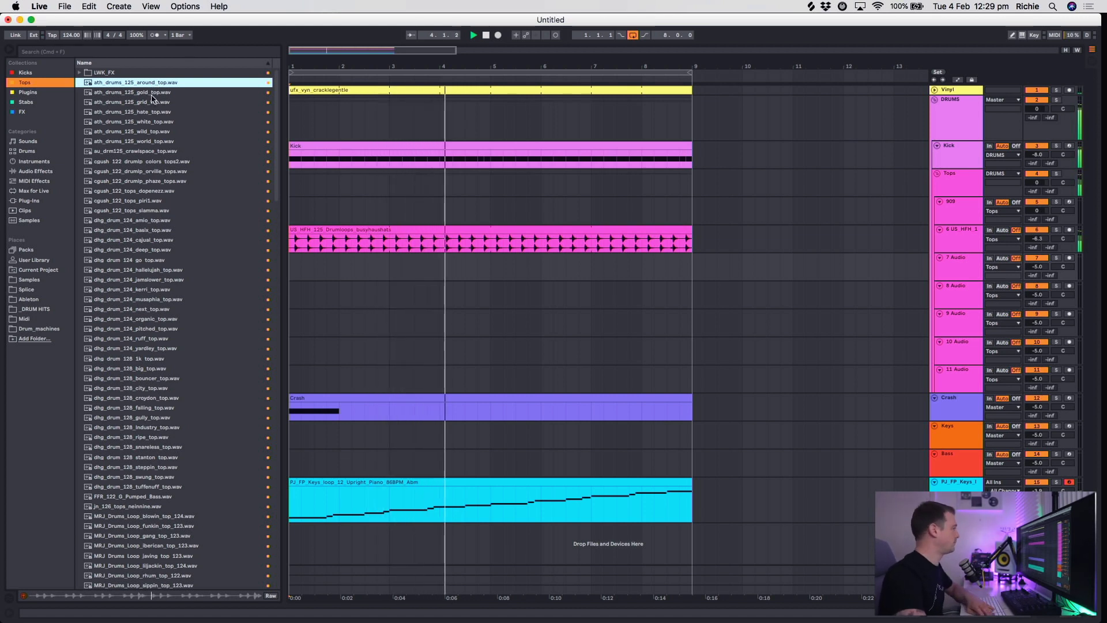
pyautogui.click(152, 94)
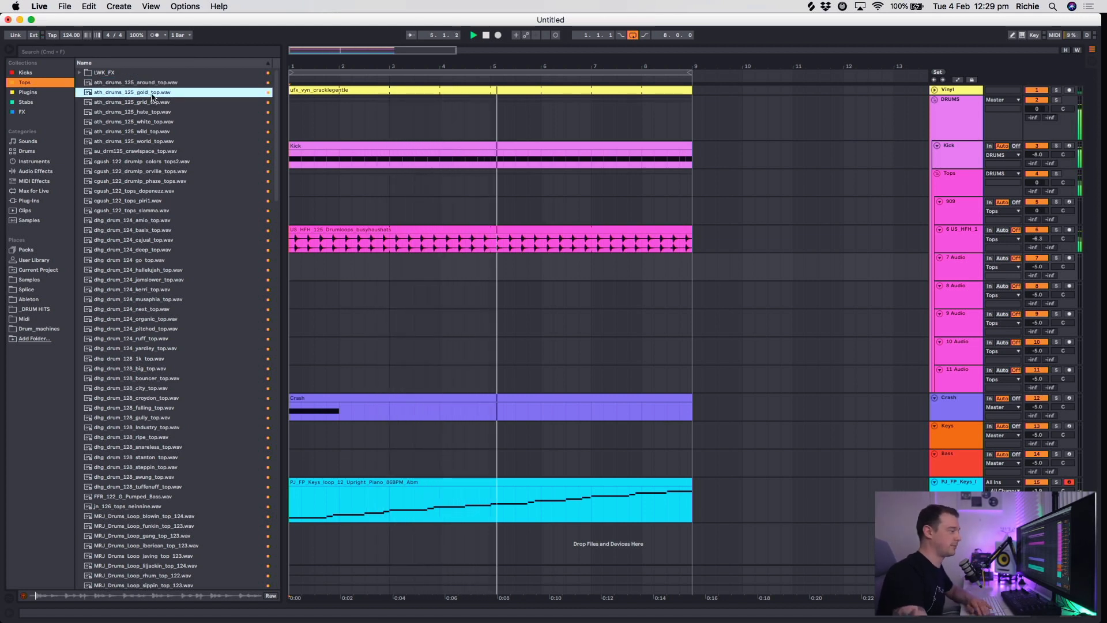
pyautogui.press('Down')
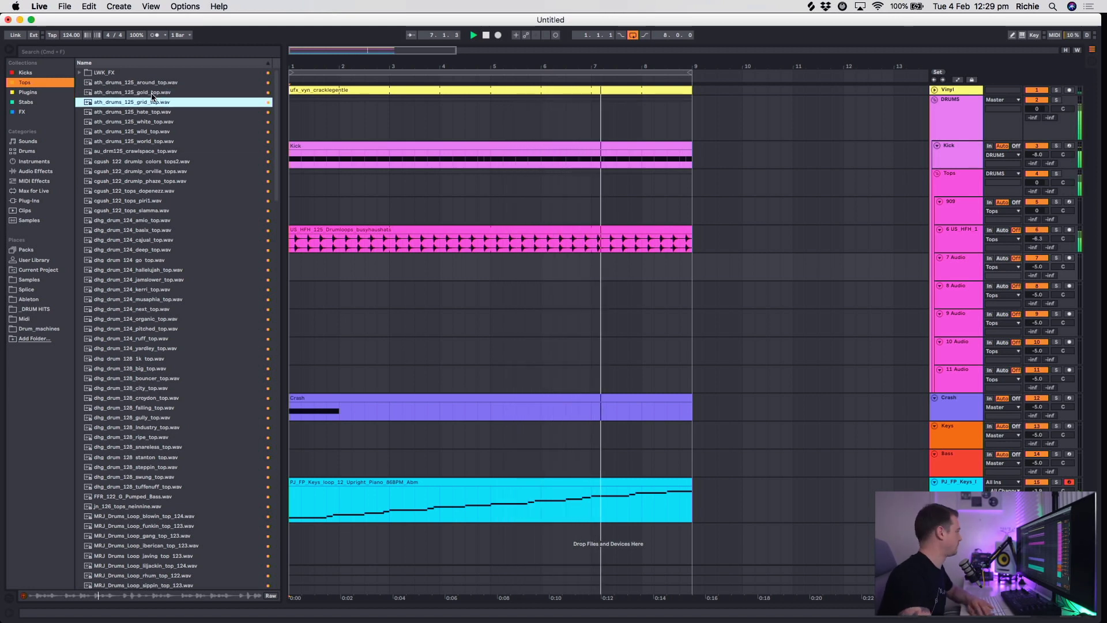
pyautogui.press('Down')
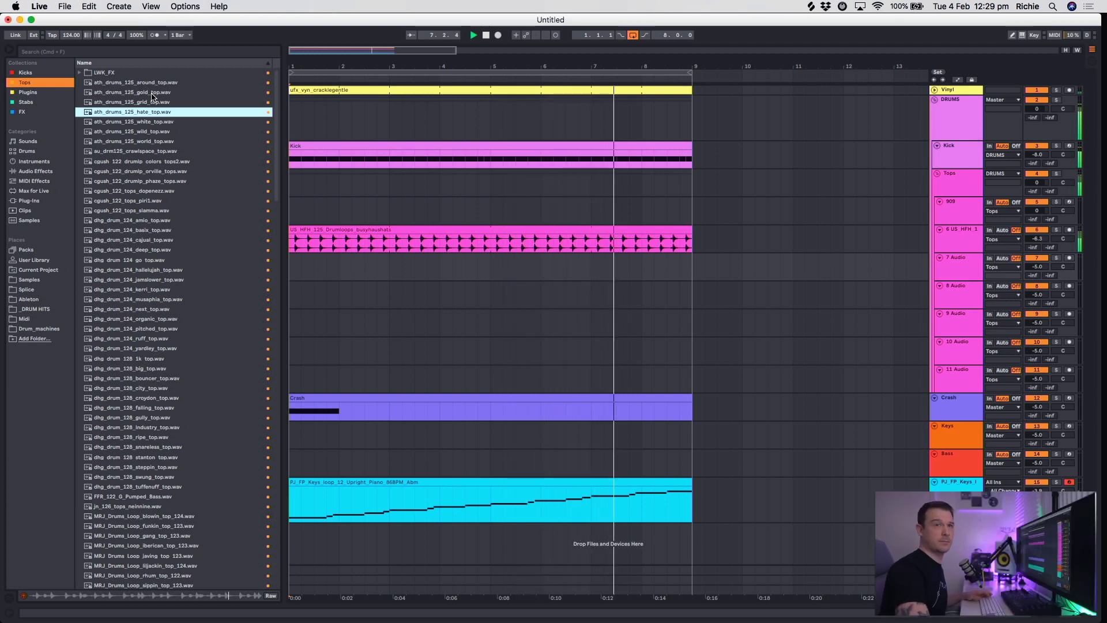
# Audition the ath_drums_125 white, wild and world tops, au_drm125_crawlspace_top, and the cgush_122_drumlp colors_tops2 and orville_tops loops against the arrangement.
pyautogui.click(156, 122)
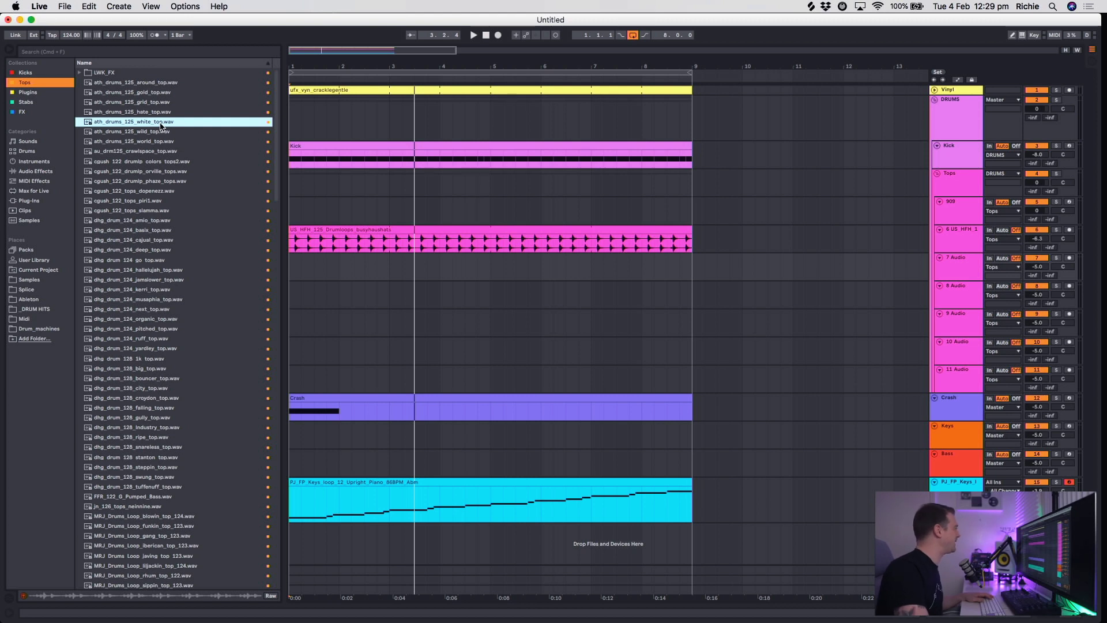
pyautogui.click(156, 132)
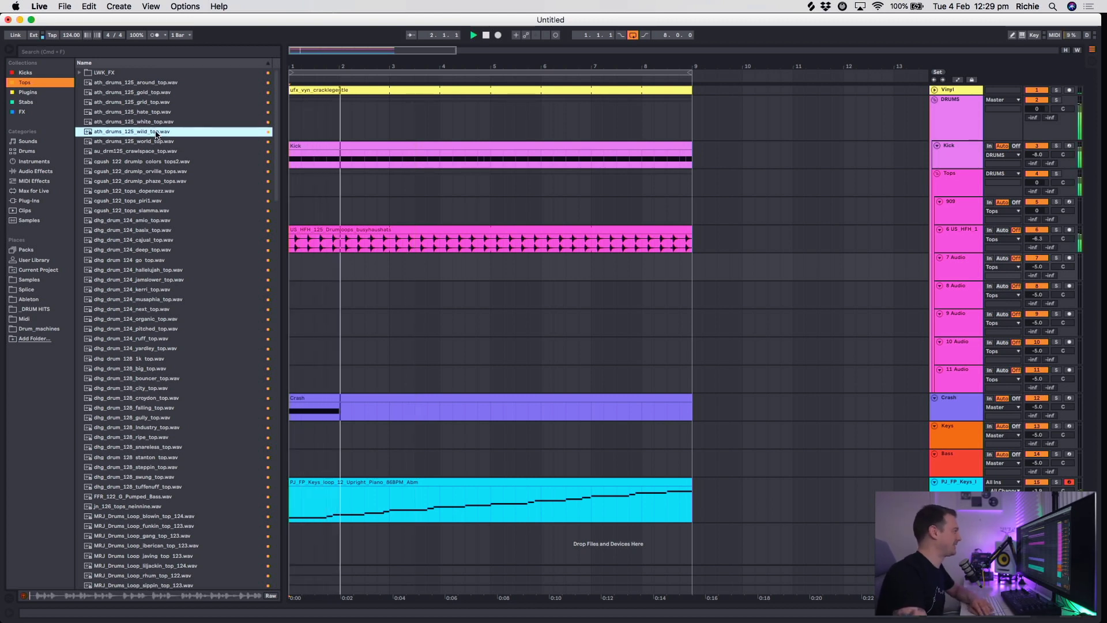
pyautogui.press('Down')
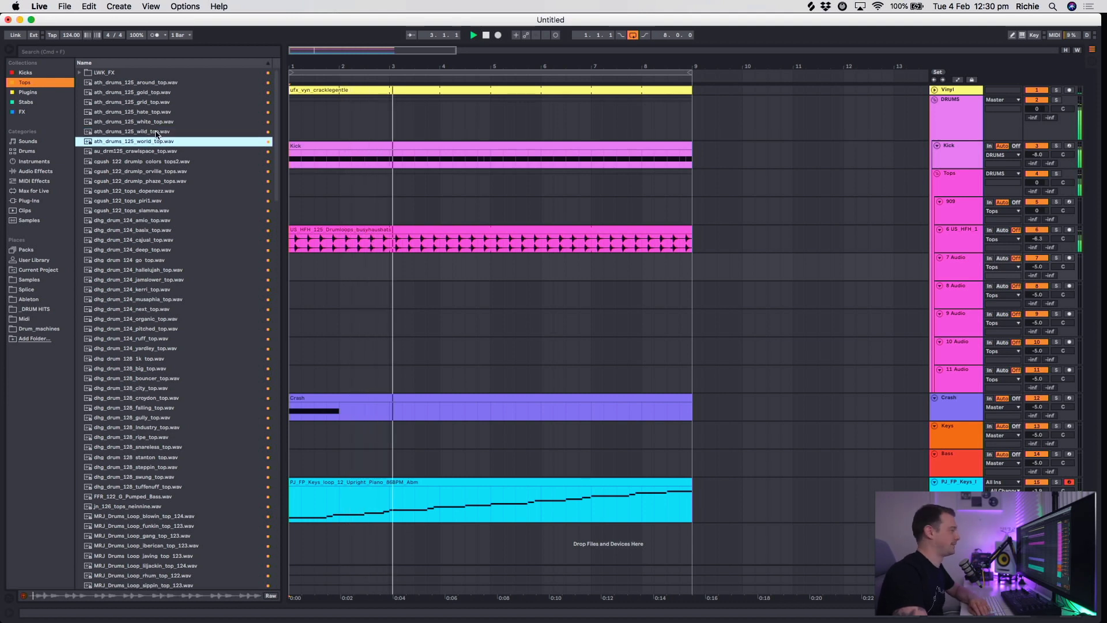
pyautogui.press('Down')
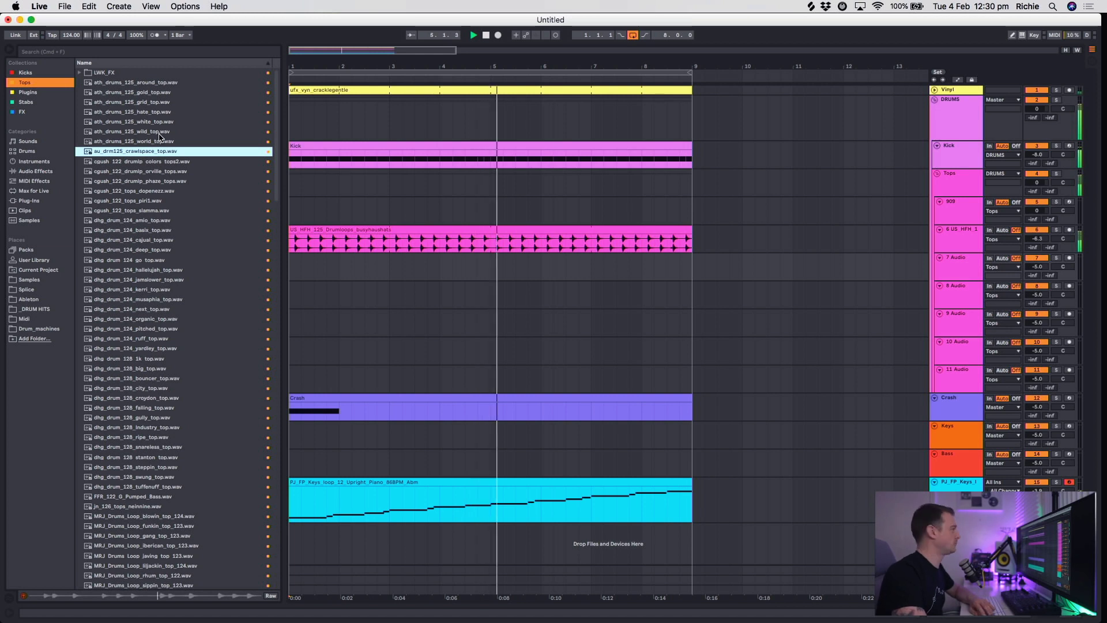
pyautogui.press('Down')
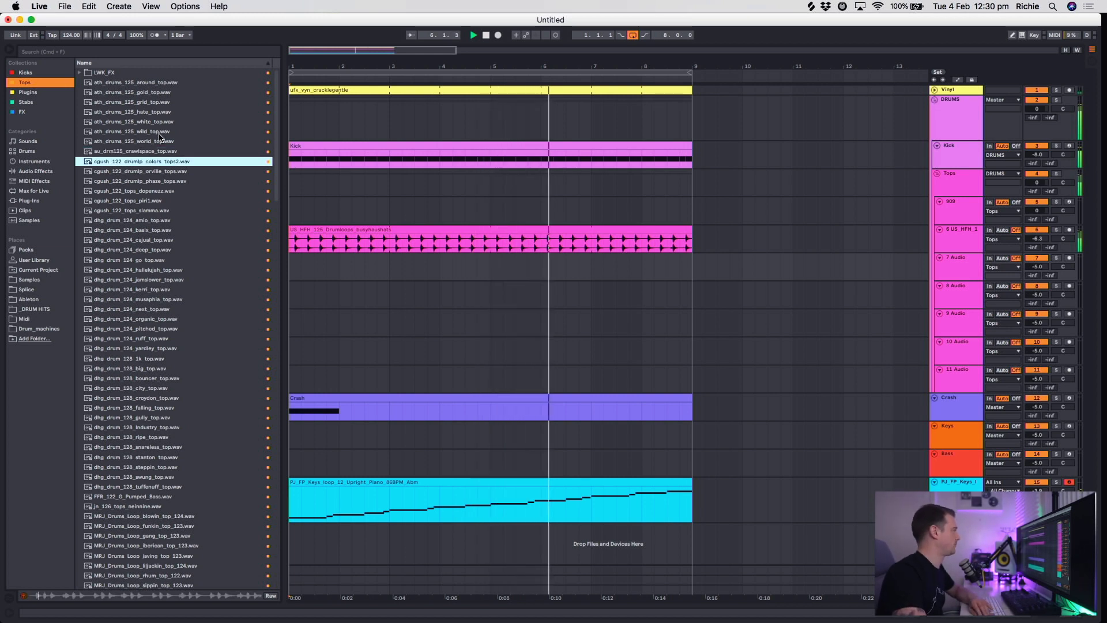
pyautogui.press('Down')
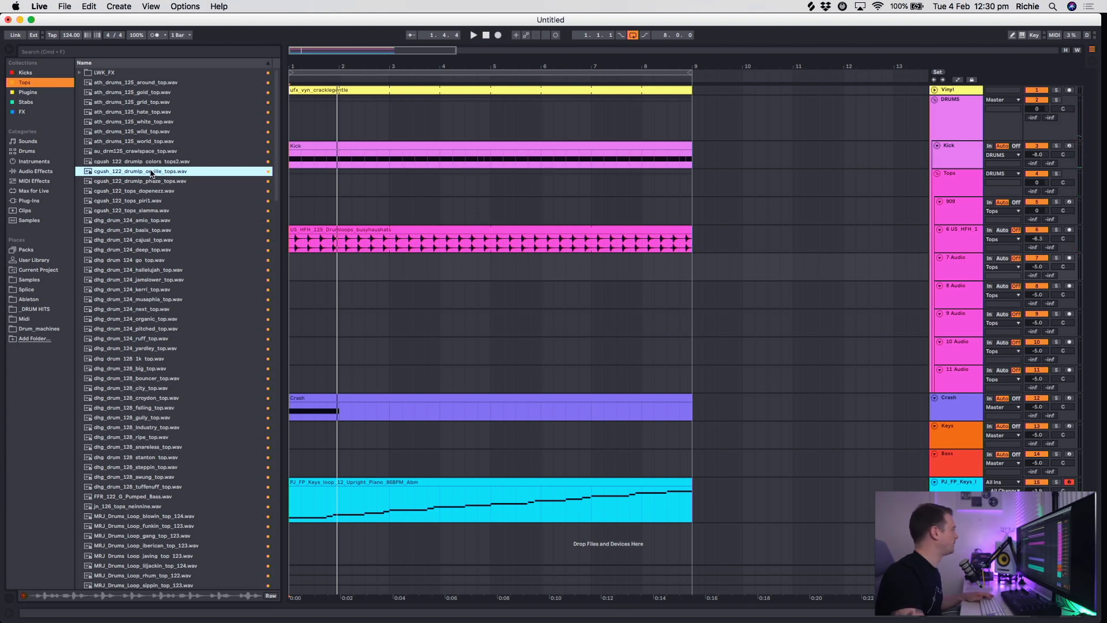
# Place cgush_122_drumlp_orville_tops.wav on audio track 7 from bar 1 to bar 9 and shorten its sample loop to two beats.
pyautogui.moveTo(151, 172); pyautogui.dragTo(295, 265)
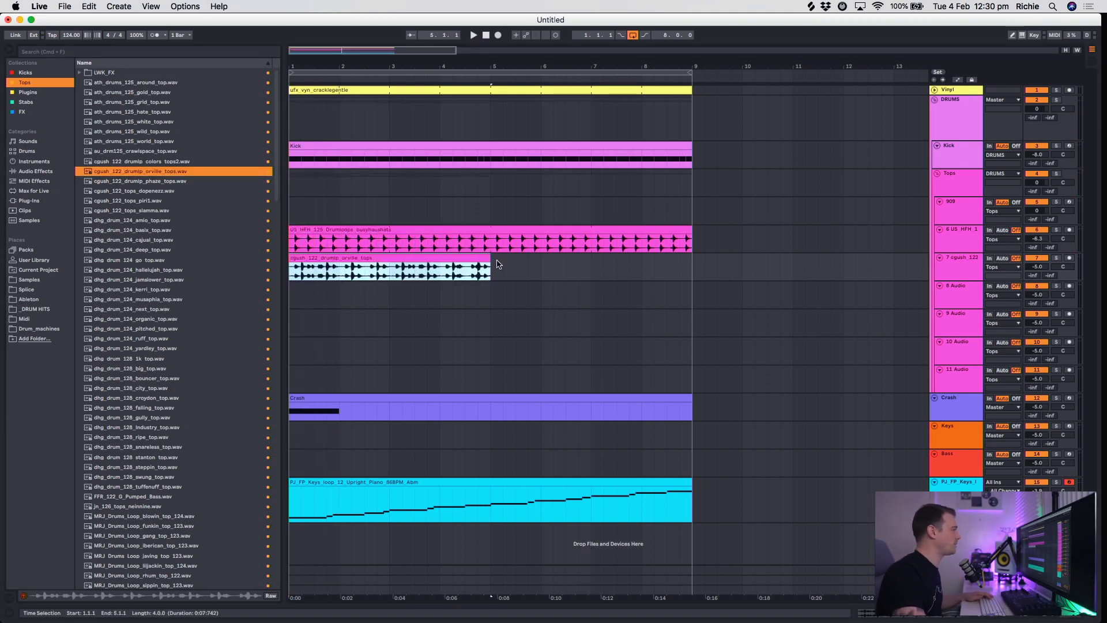
pyautogui.moveTo(487, 259); pyautogui.dragTo(688, 262)
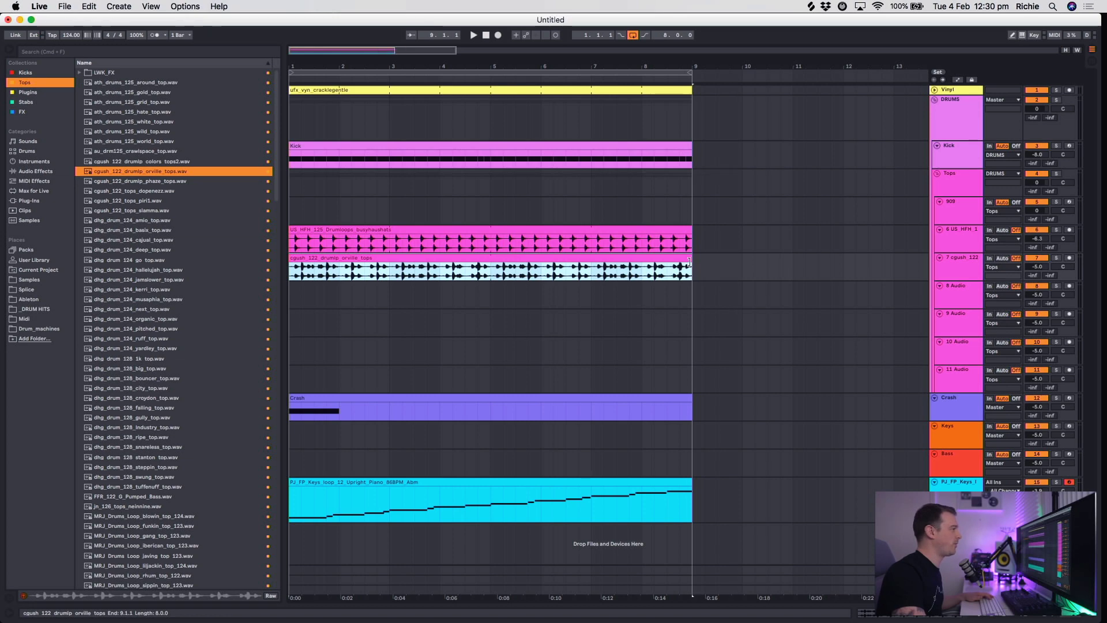
pyautogui.doubleClick(478, 260)
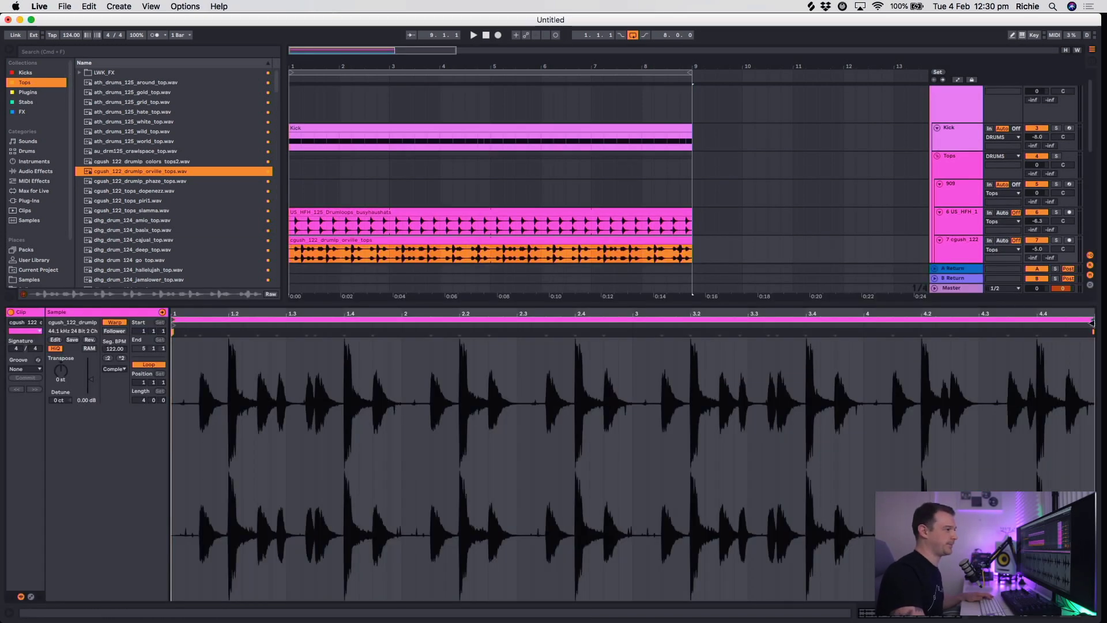
pyautogui.moveTo(1091, 321); pyautogui.dragTo(290, 334)
pyautogui.moveTo(207, 314); pyautogui.dragTo(368, 303)
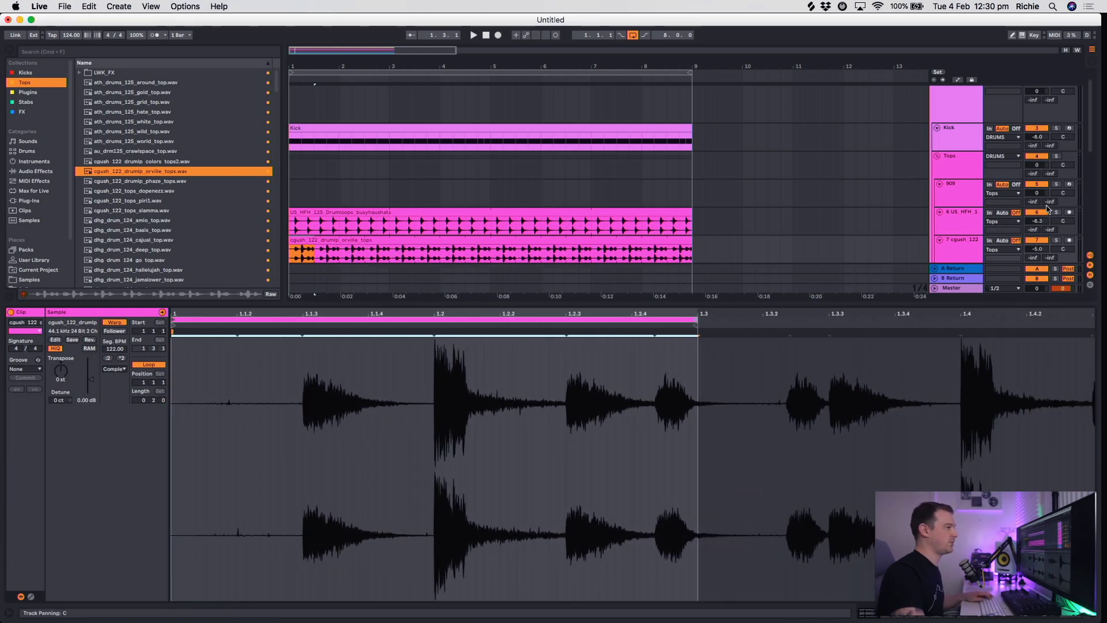
pyautogui.press('space')
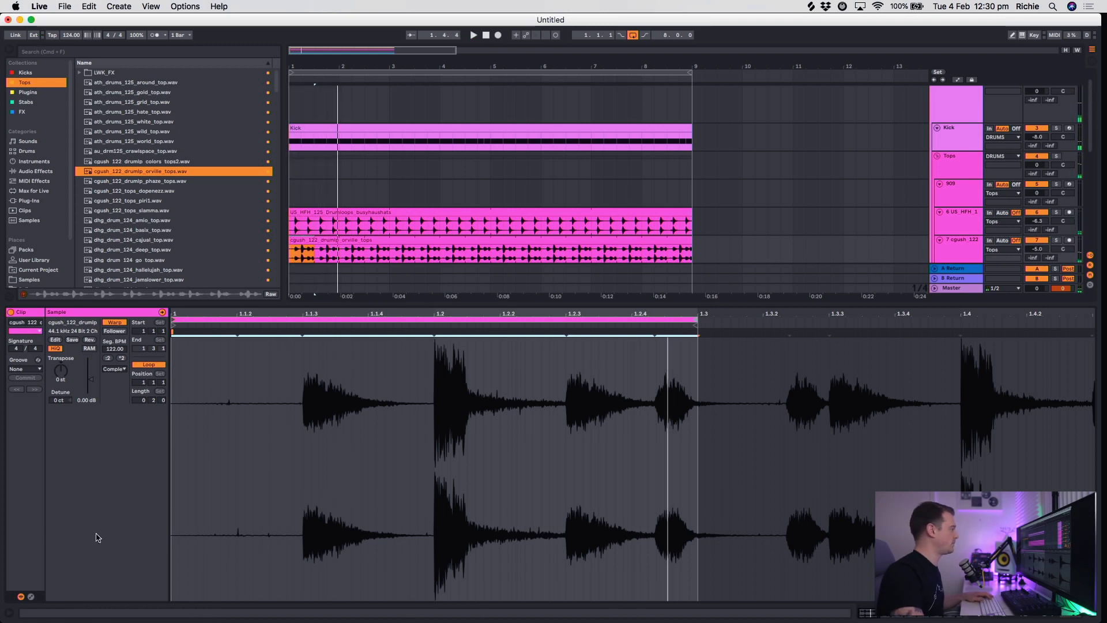
# Draw a clip volume envelope on the orville_tops loop that silences everything except the hit at 1.2, and play it back.
pyautogui.click(31, 597)
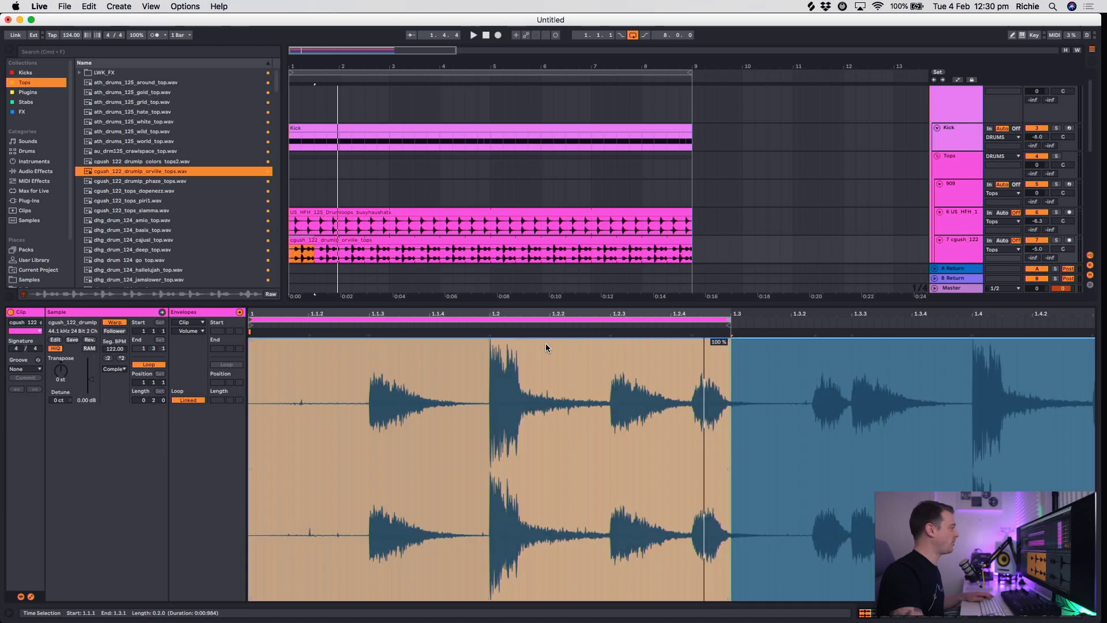
pyautogui.click(468, 342)
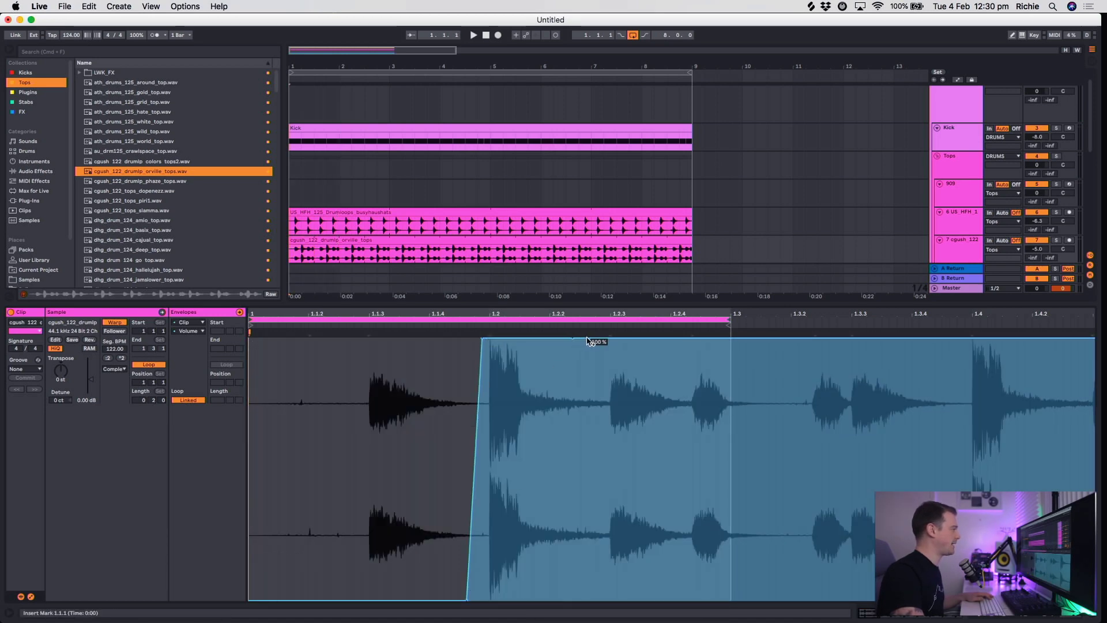
pyautogui.moveTo(593, 342); pyautogui.dragTo(610, 598)
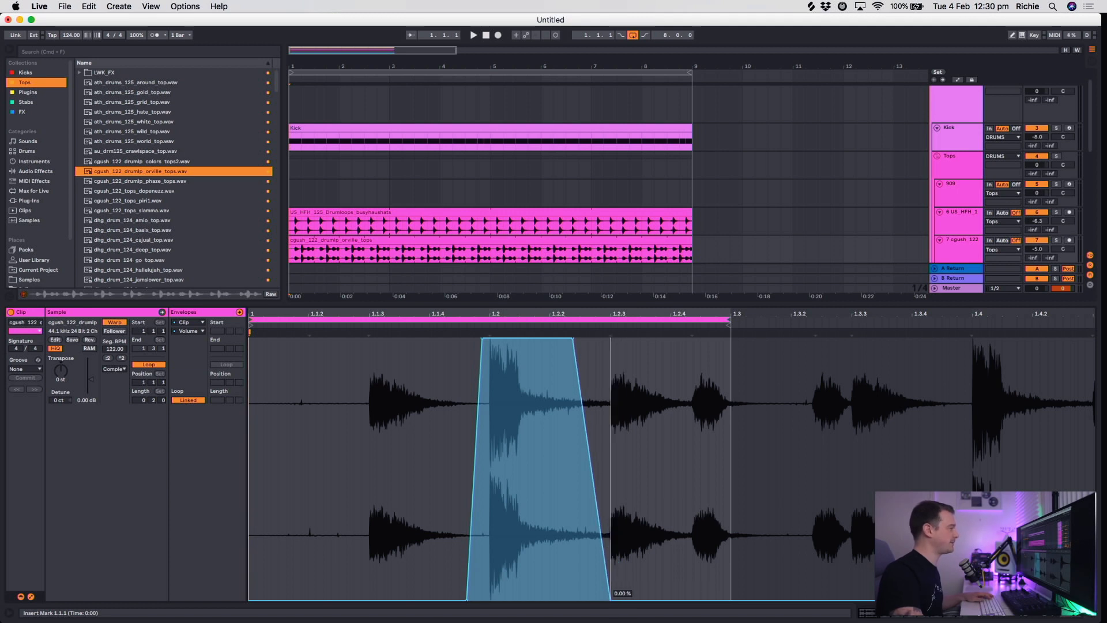
pyautogui.press('space')
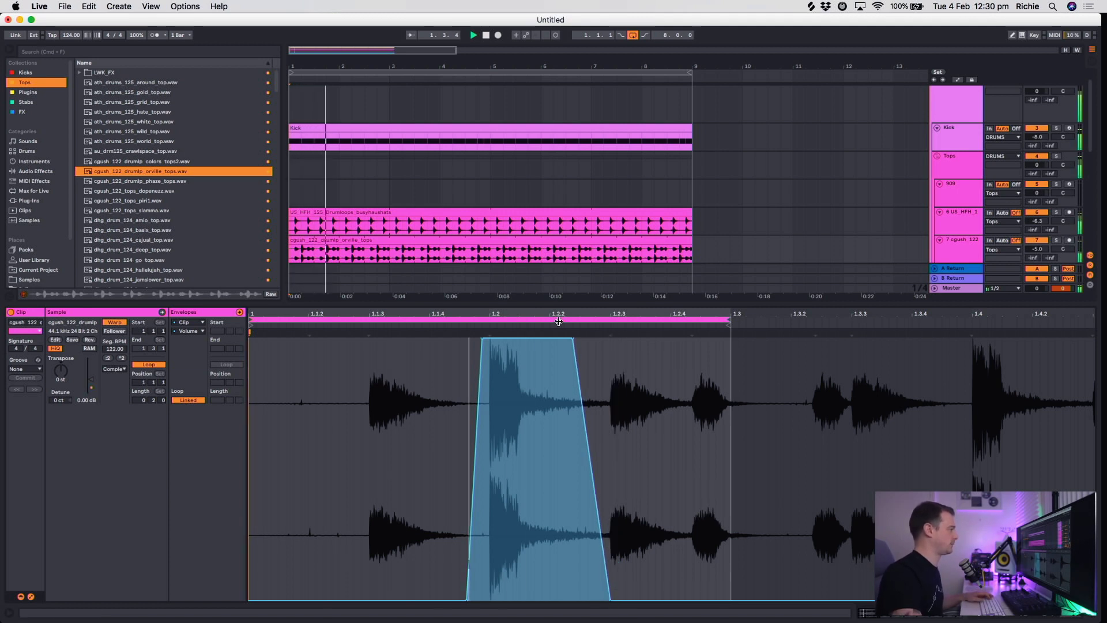
pyautogui.press('space')
# Tighten the envelope's fade-out so the volume drops to zero right after the hit at 1.2.
pyautogui.moveTo(533, 315); pyautogui.dragTo(533, 360)
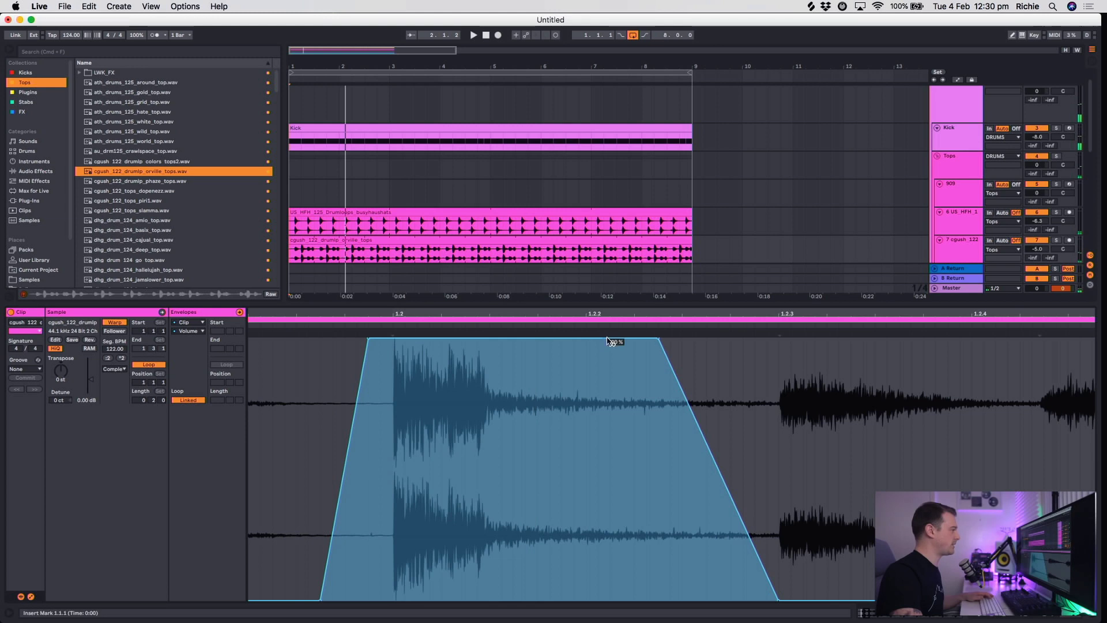
pyautogui.moveTo(659, 338); pyautogui.dragTo(490, 338)
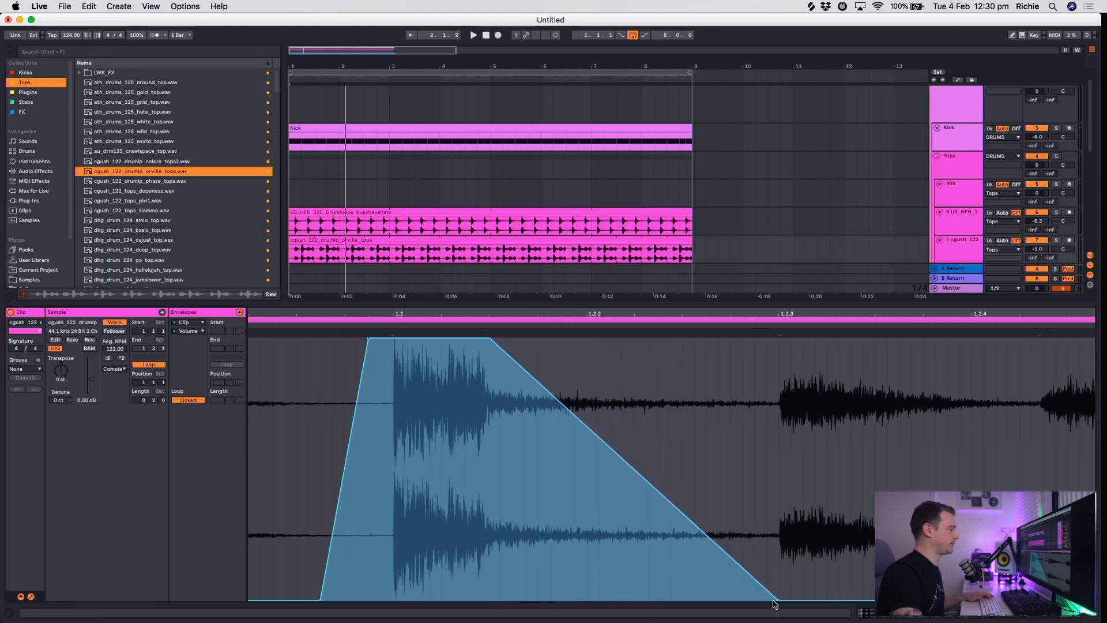
pyautogui.moveTo(776, 599); pyautogui.dragTo(539, 600)
# Play the arrangement and lower the orville_tops track's volume to about -6.8 dB.
pyautogui.press('space')
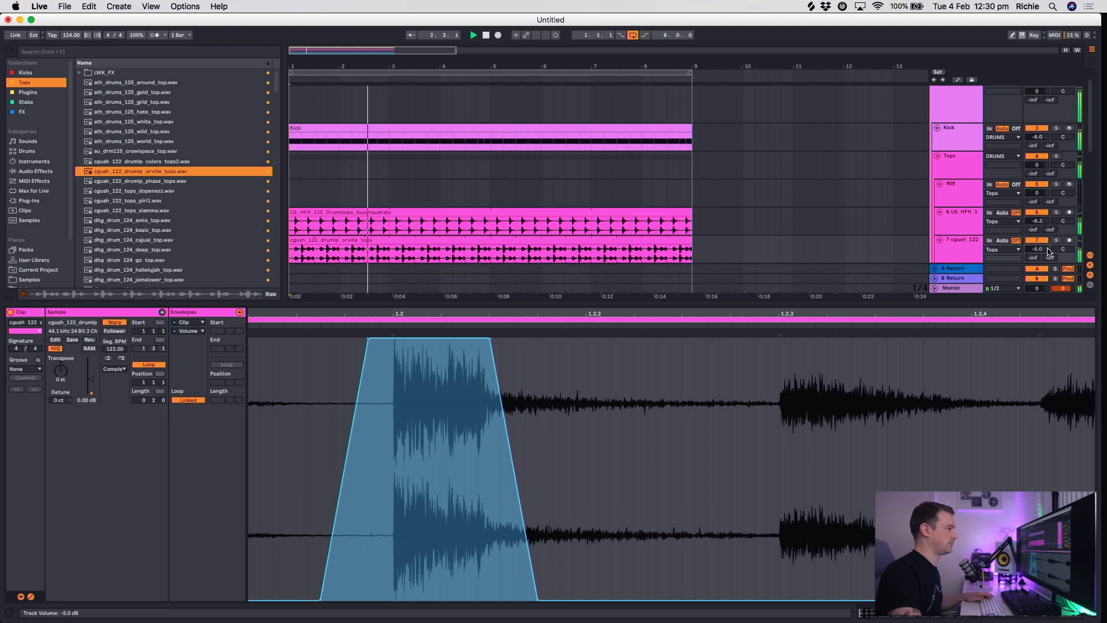
pyautogui.moveTo(1037, 249); pyautogui.dragTo(1037, 261)
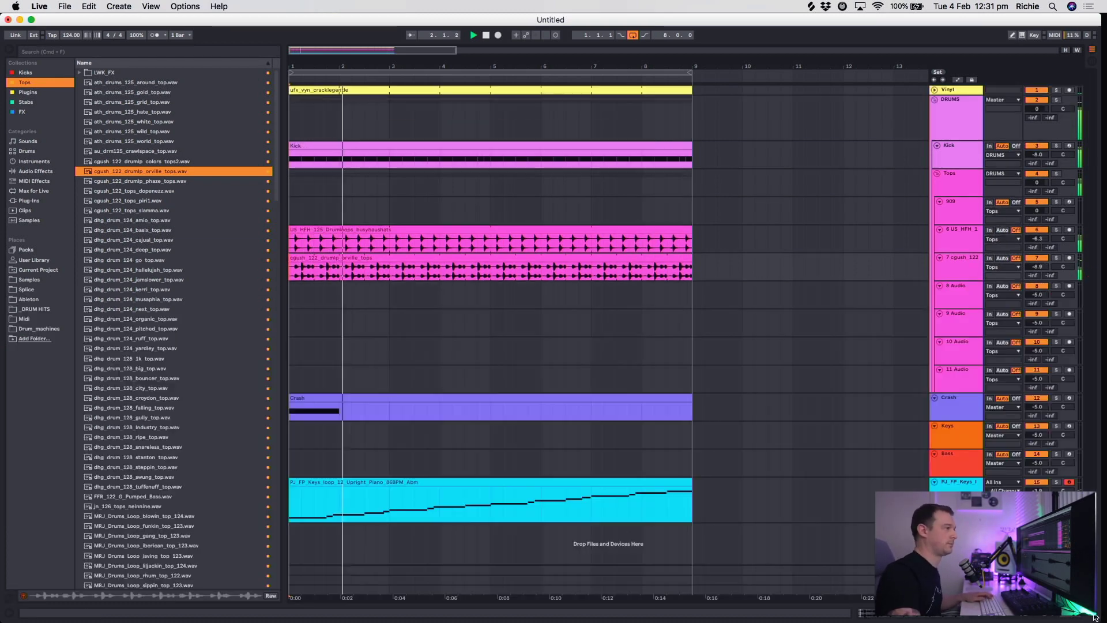
pyautogui.click(1101, 614)
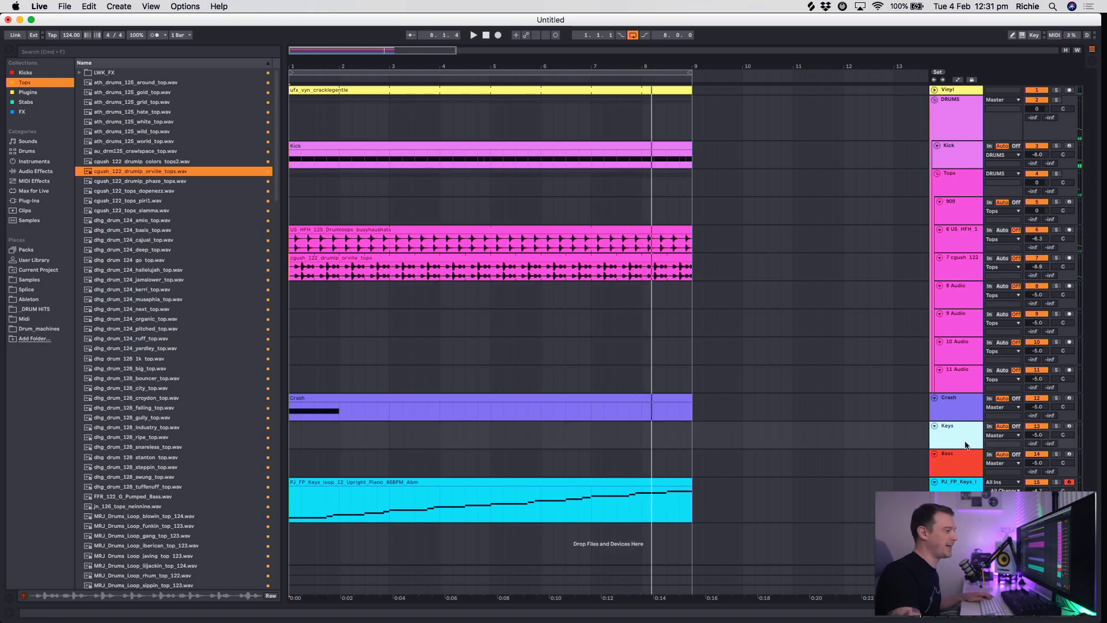
# Move the LFOTool device from the Keys track's device chain to the PJ_FP_Keys piano track.
pyautogui.hotkey('shift', 'Tab')
pyautogui.scroll(-3, 788, 350)
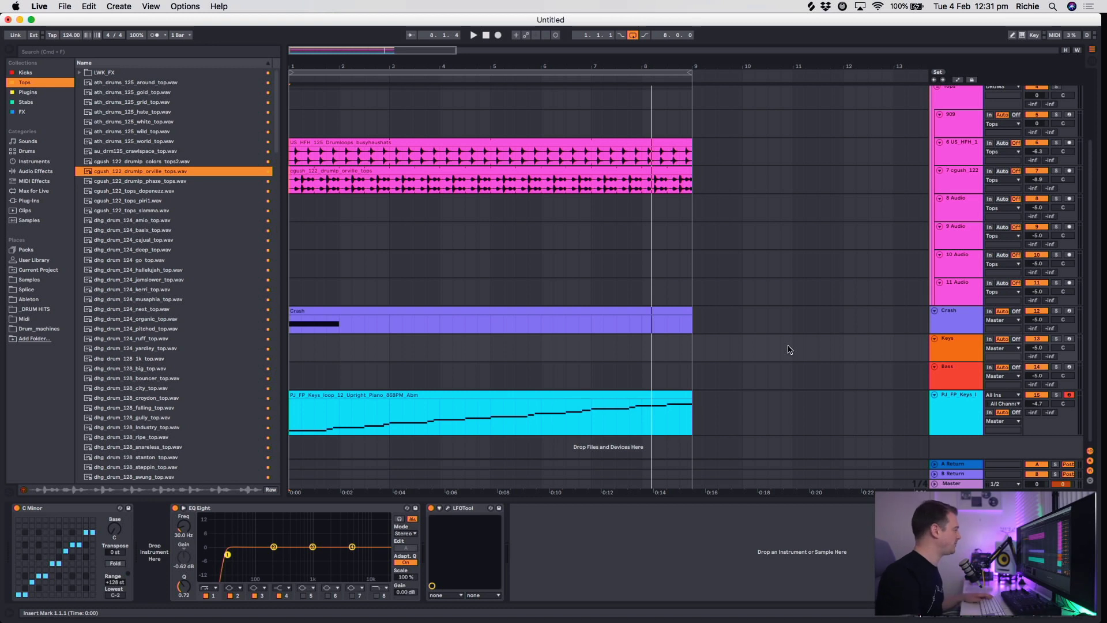
pyautogui.click(962, 345)
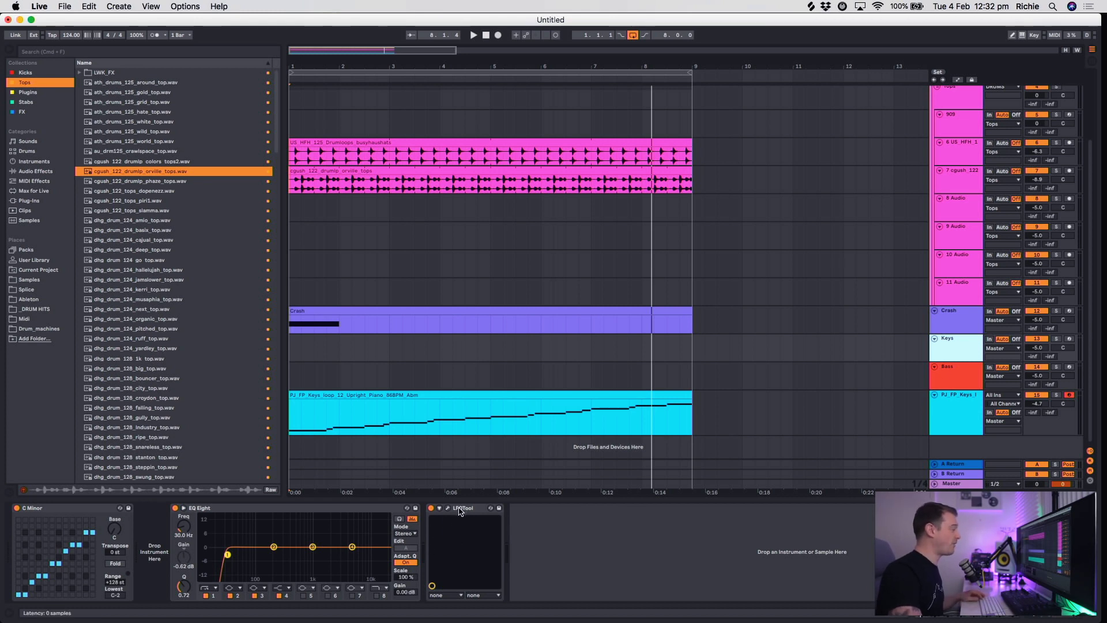
pyautogui.moveTo(456, 512); pyautogui.dragTo(961, 410)
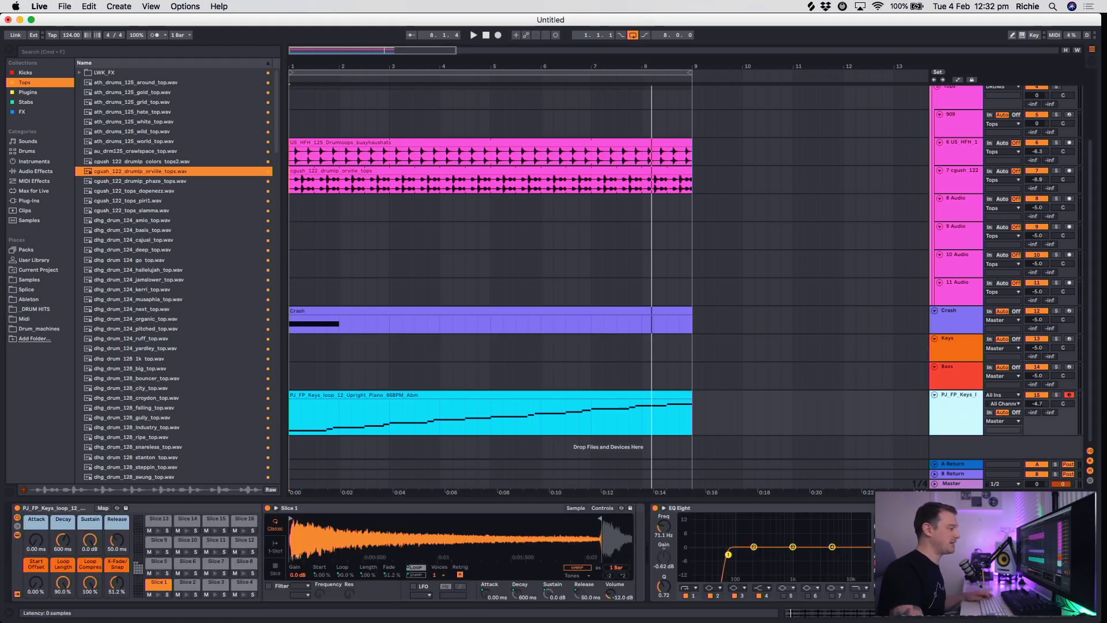
# Lower the starting level of the piano track's LFOTool curve and lengthen its rise to full level for deeper, longer ducking.
pyautogui.moveTo(461, 93); pyautogui.dragTo(622, 137)
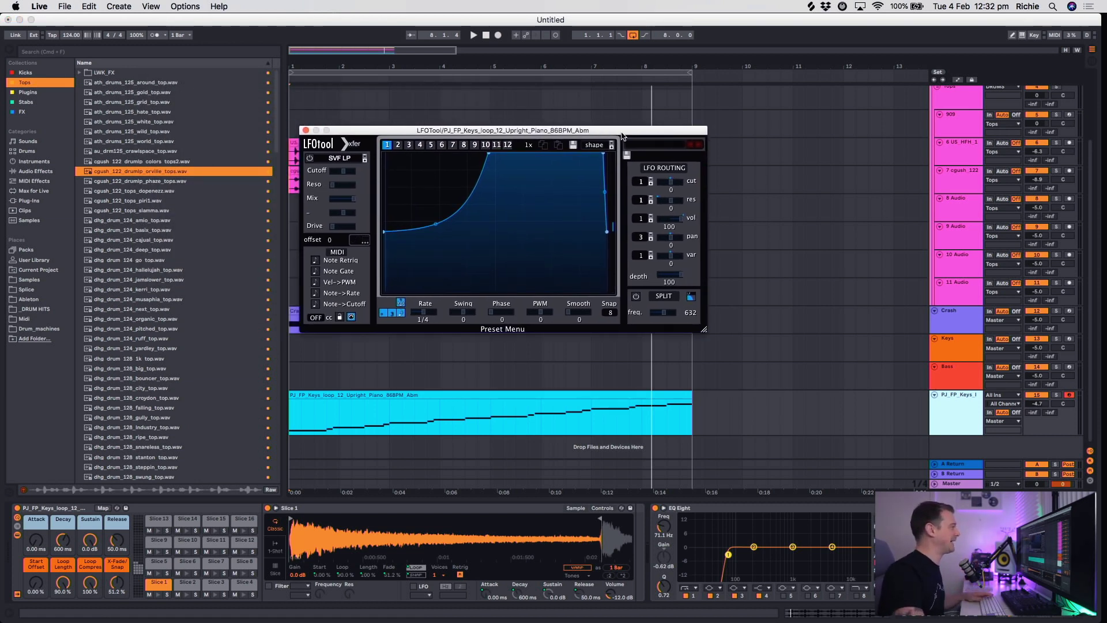
pyautogui.moveTo(581, 131); pyautogui.dragTo(740, 203)
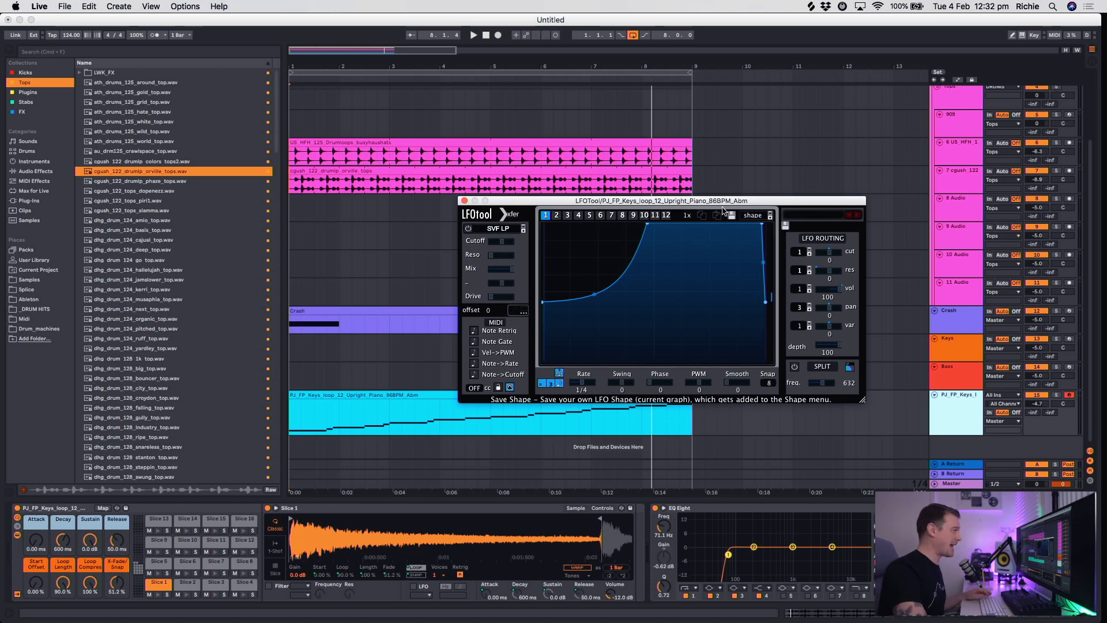
pyautogui.moveTo(544, 305); pyautogui.dragTo(535, 331)
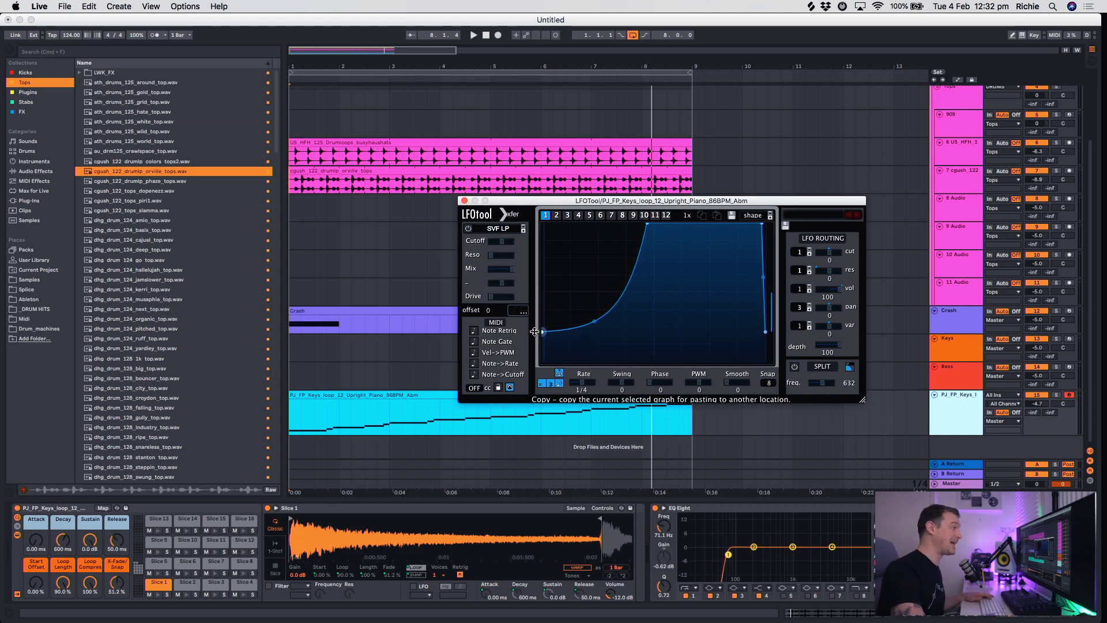
pyautogui.moveTo(647, 227); pyautogui.dragTo(676, 224)
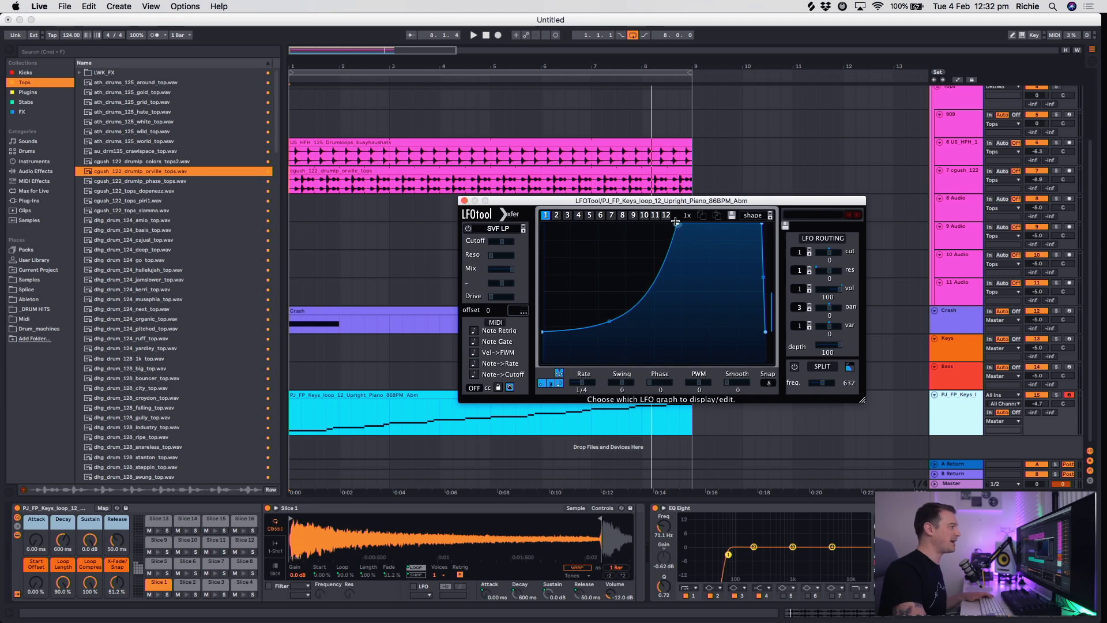
# Shorten the rise of the piano track's LFOTool curve so full level is reached earlier in the cycle.
pyautogui.moveTo(675, 222); pyautogui.dragTo(667, 216)
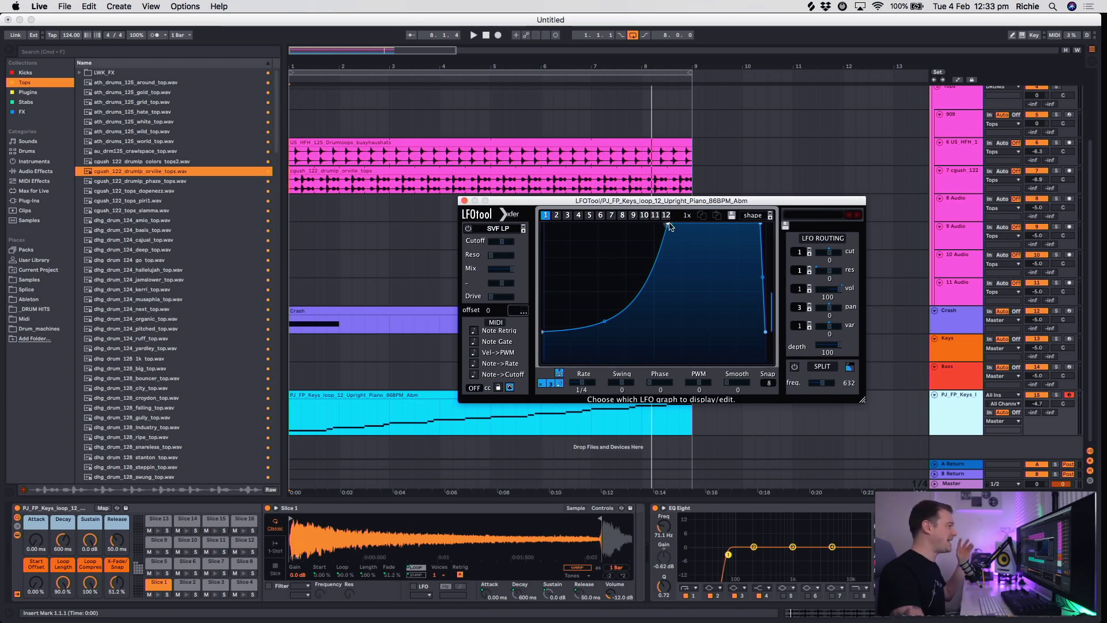
pyautogui.moveTo(668, 223); pyautogui.dragTo(658, 223)
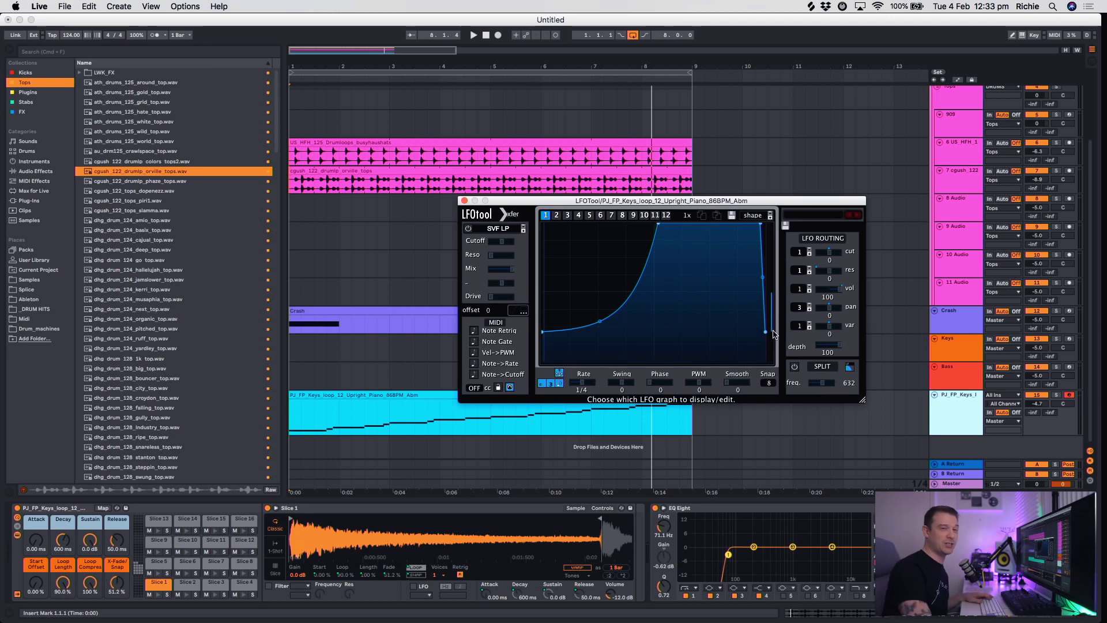
# Audition the piano without ducking by raising the LFOTool curve's starting level to full during playback.
pyautogui.press('space')
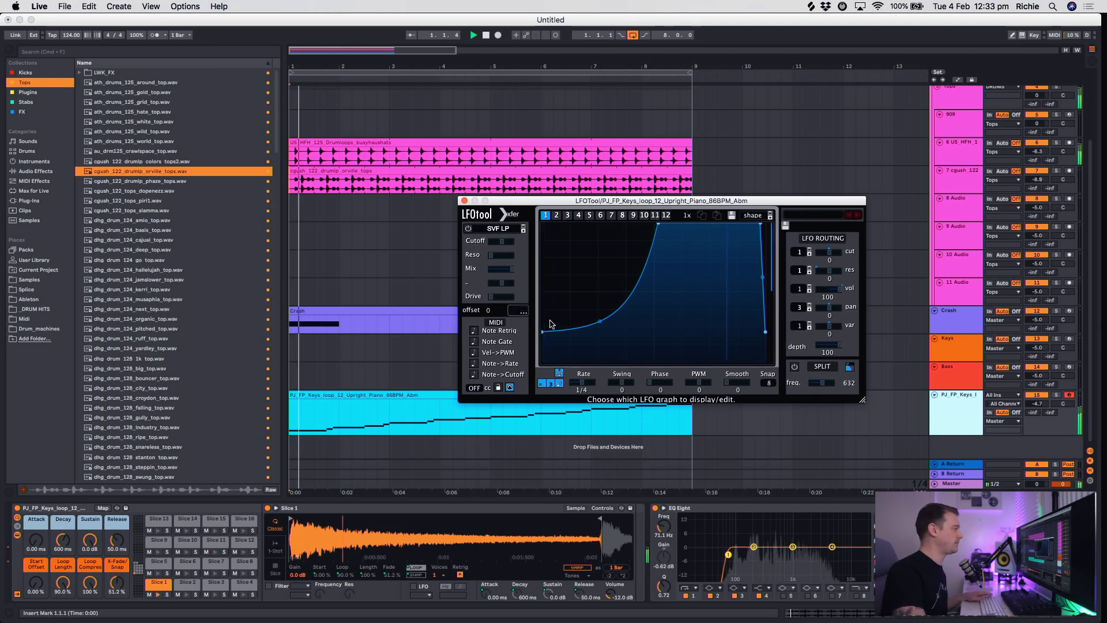
pyautogui.moveTo(543, 331); pyautogui.dragTo(527, 211)
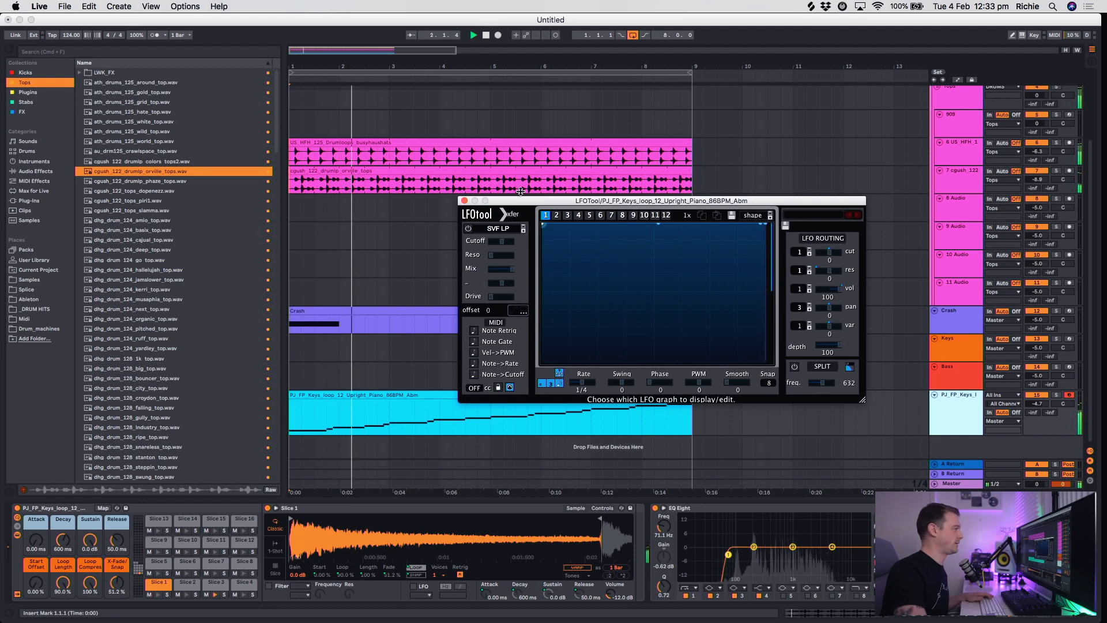
pyautogui.press('space')
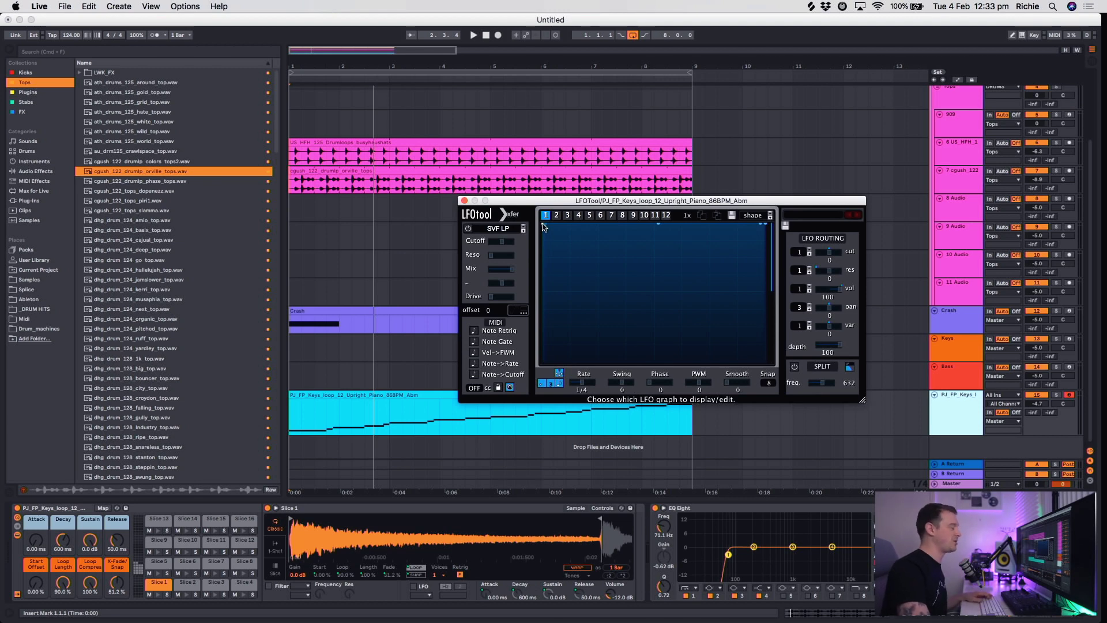
pyautogui.press('space')
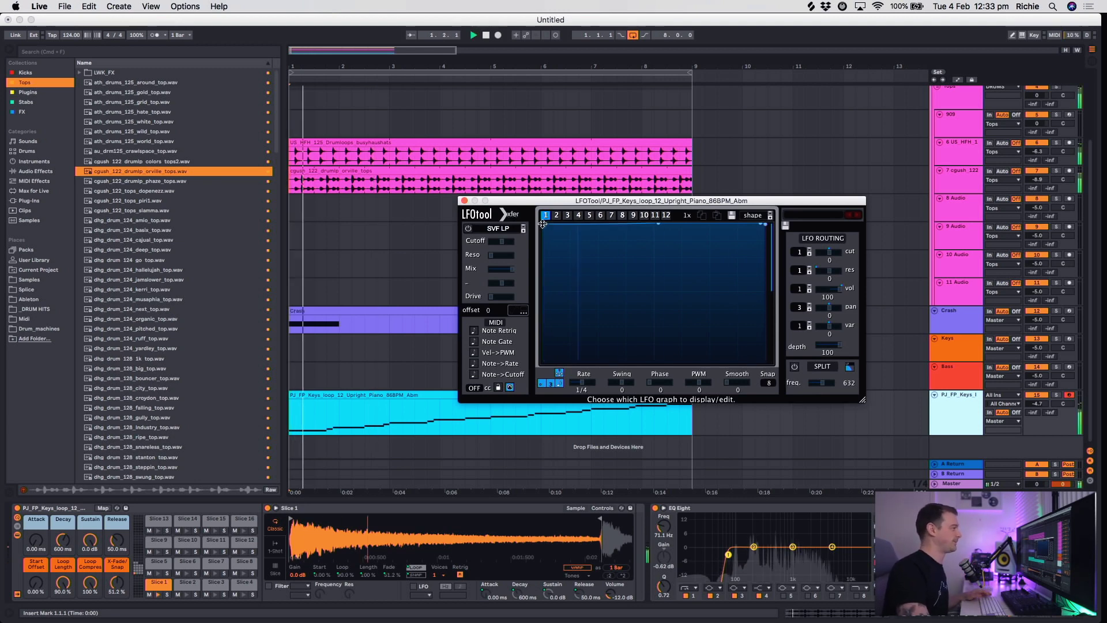
# Lower the LFOTool curve's starting level again, slightly shallower than before, and close the plug-in window.
pyautogui.moveTo(542, 224); pyautogui.dragTo(521, 309)
pyautogui.moveTo(521, 313); pyautogui.dragTo(517, 321)
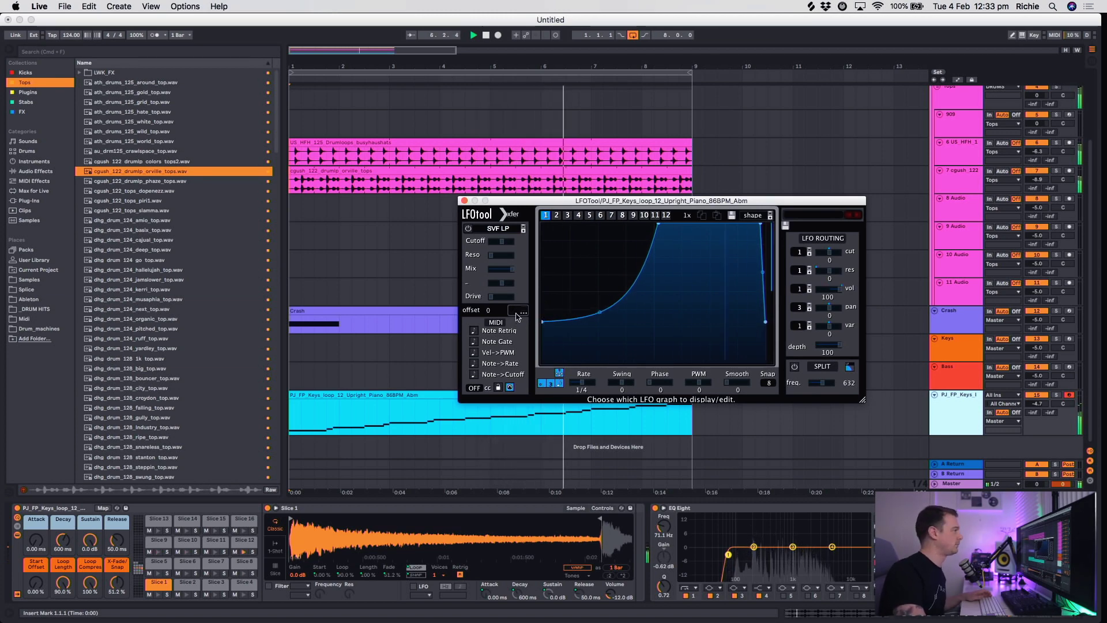
pyautogui.click(465, 201)
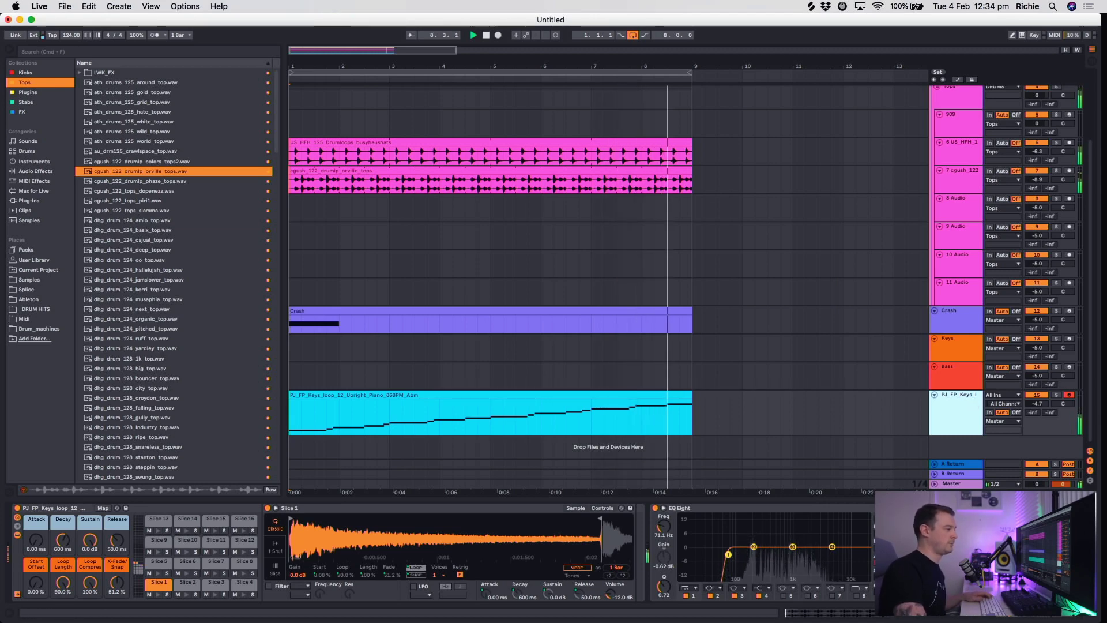
pyautogui.press('super+alt+p')
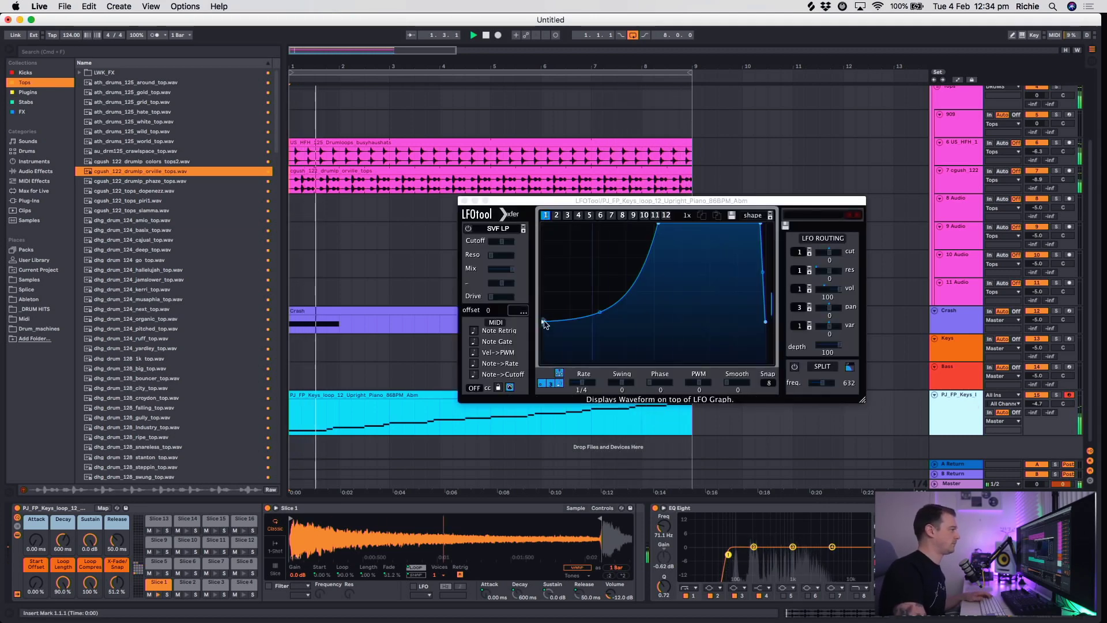
pyautogui.moveTo(548, 321); pyautogui.dragTo(549, 316)
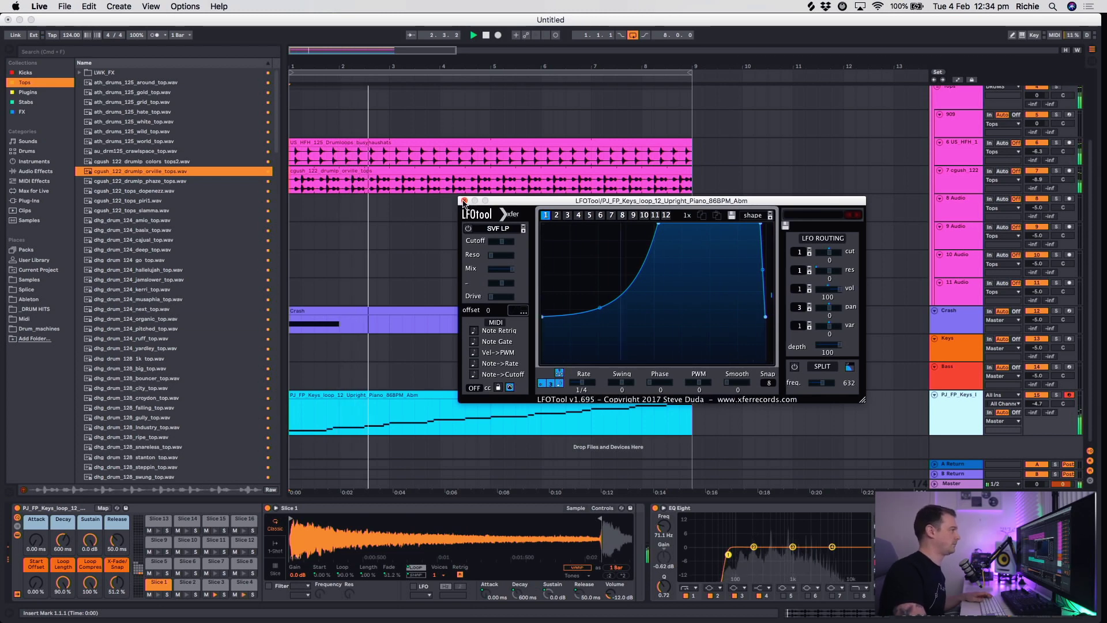
pyautogui.click(465, 201)
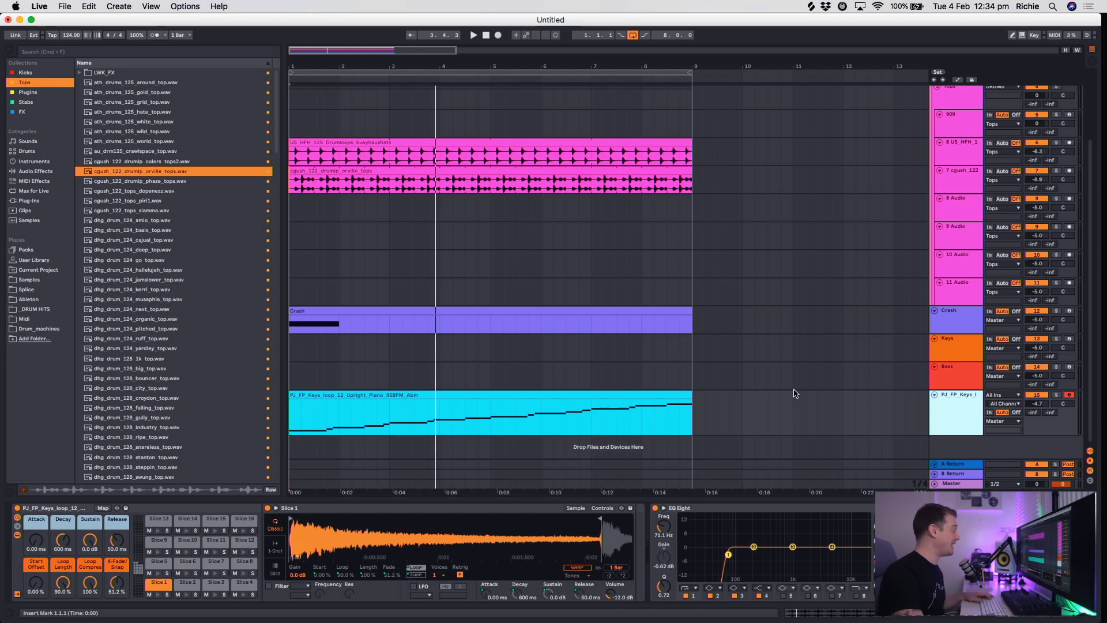
# Shorten the piano clip's Slice 1 note to one beat, duplicate it twice up to 1.4 and play the result.
pyautogui.doubleClick(437, 394)
pyautogui.click(347, 441)
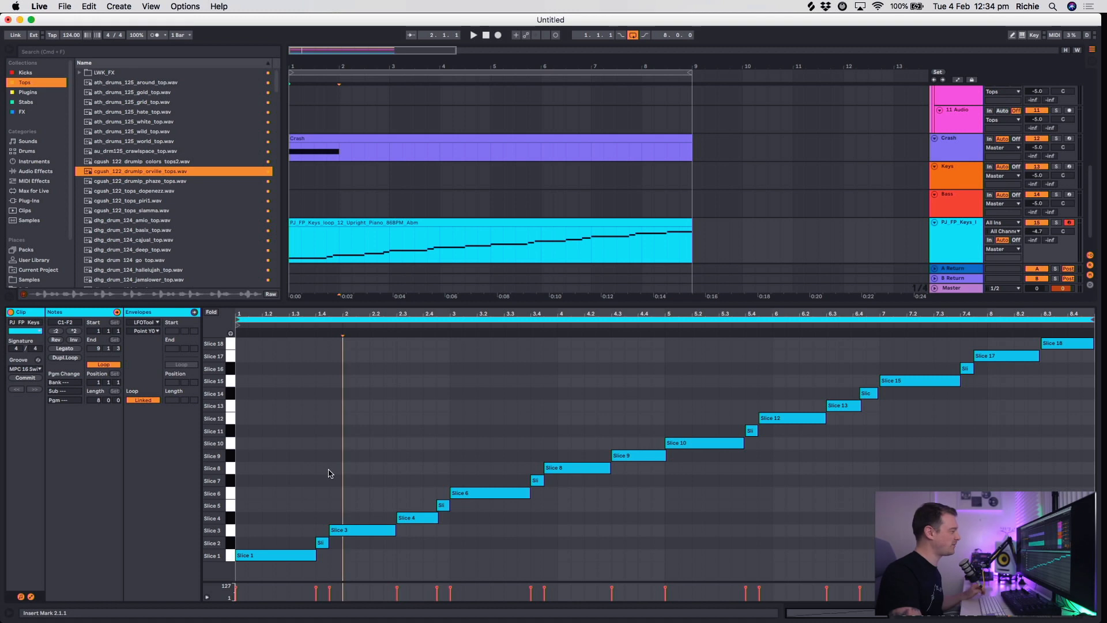
pyautogui.click(277, 503)
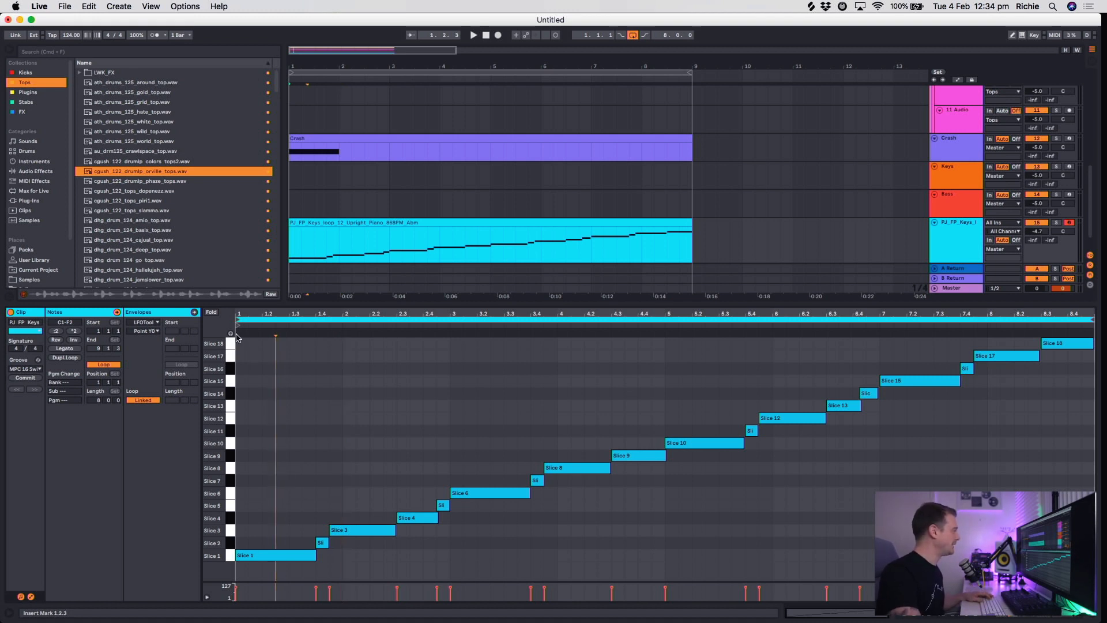
pyautogui.moveTo(243, 313); pyautogui.dragTo(248, 392)
pyautogui.press('space')
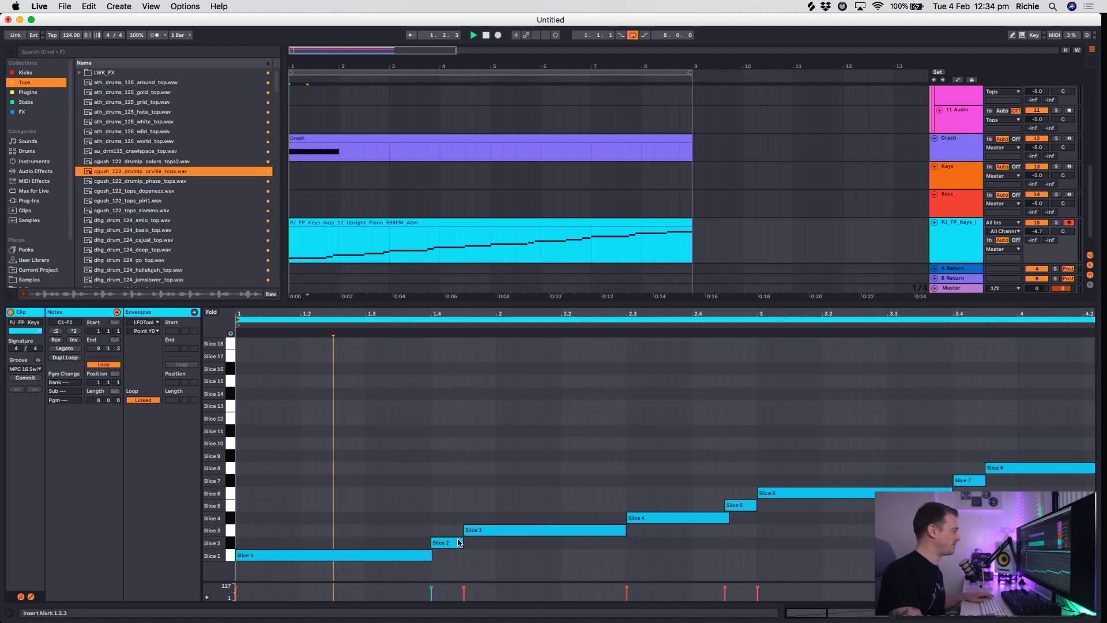
pyautogui.press('space')
pyautogui.moveTo(431, 555); pyautogui.dragTo(299, 555)
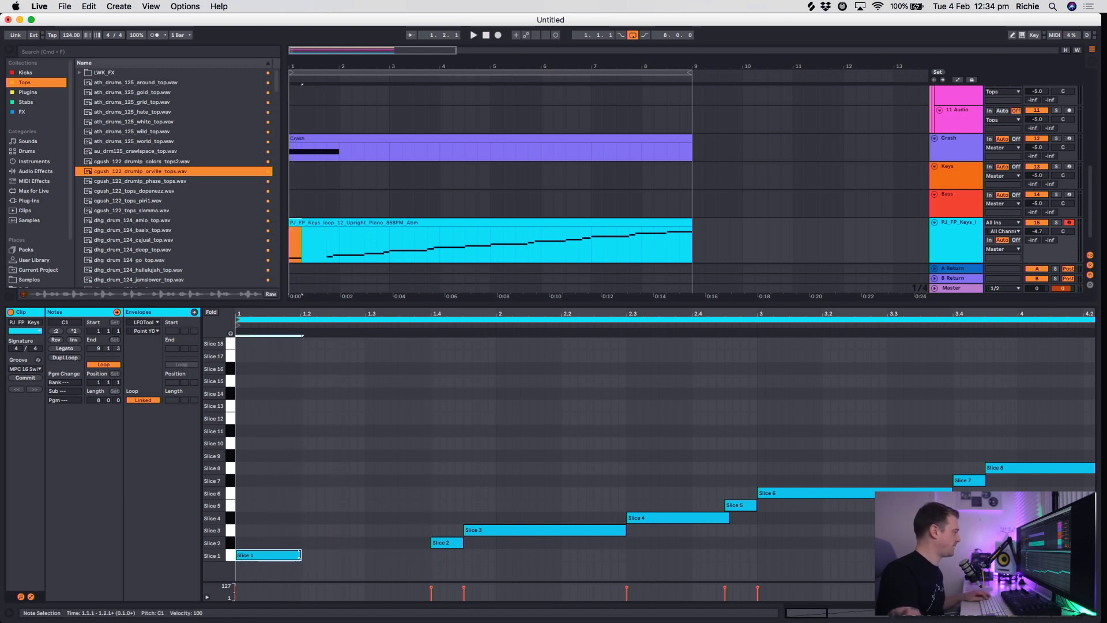
pyautogui.press('super+d')
pyautogui.press('super+d')
pyautogui.press('space')
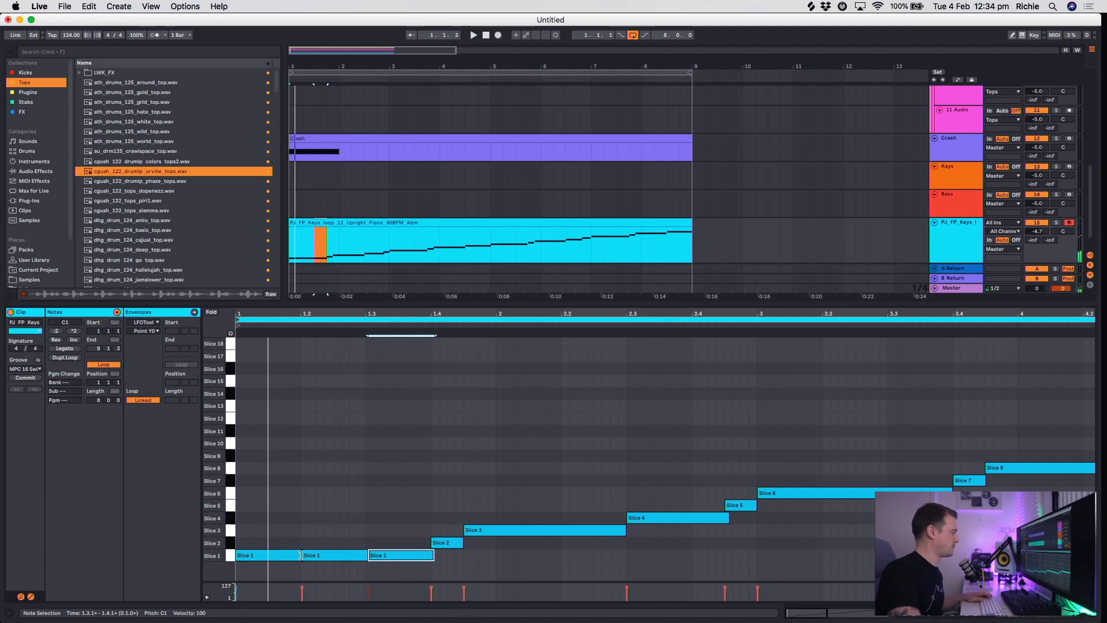
# Shorten the first two Slice 1 repeats, start the third earlier at 1.2.4, and play the new rhythm.
pyautogui.moveTo(299, 554); pyautogui.dragTo(268, 554)
pyautogui.moveTo(367, 557); pyautogui.dragTo(349, 555)
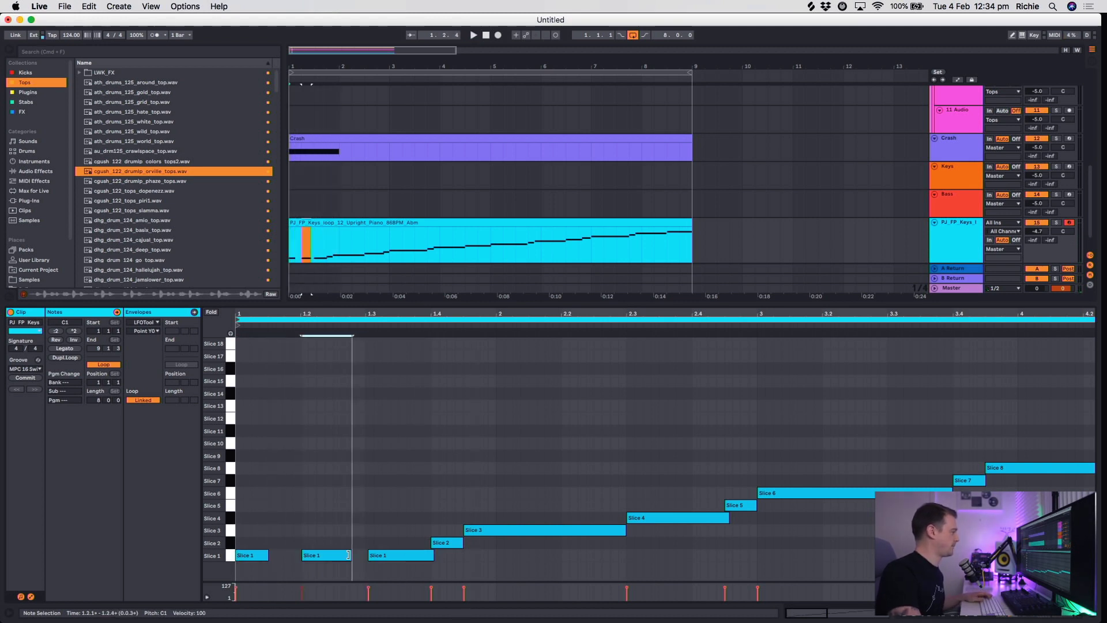
pyautogui.press('space')
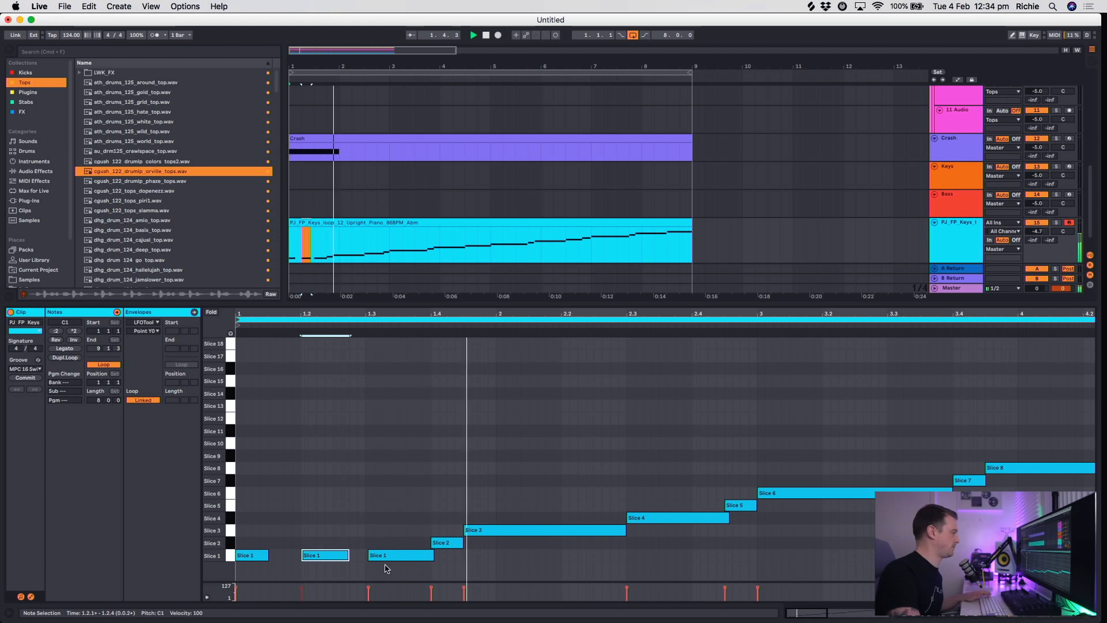
pyautogui.press('space')
pyautogui.moveTo(395, 556); pyautogui.dragTo(430, 555)
pyautogui.press('space')
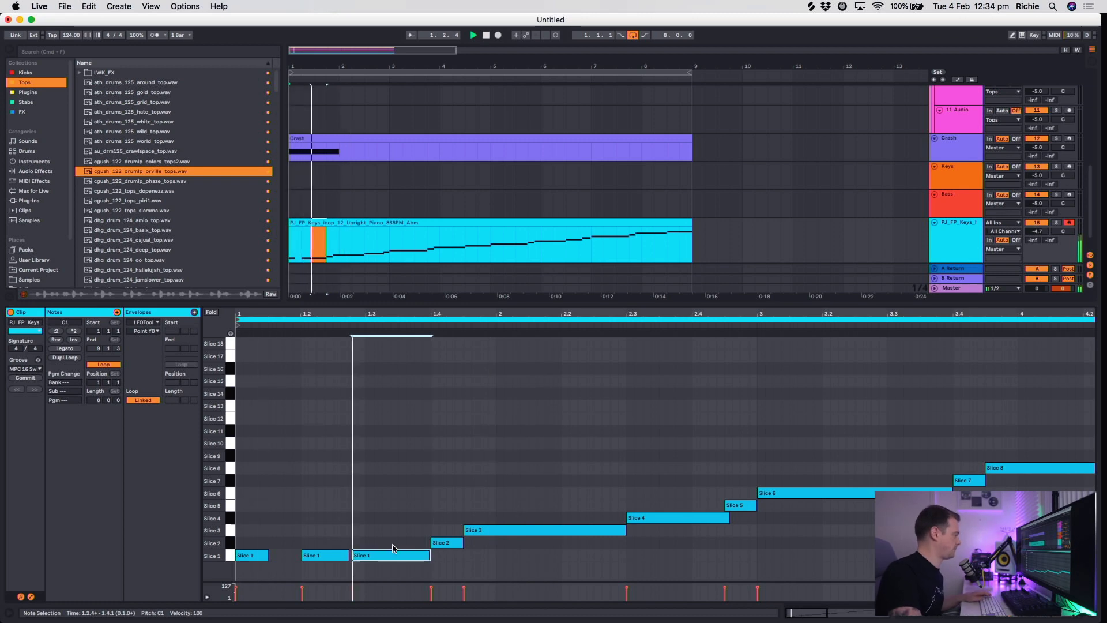
# Raise the piano sampler rack's Release macro to 197 ms.
pyautogui.hotkey('shift', 'Tab')
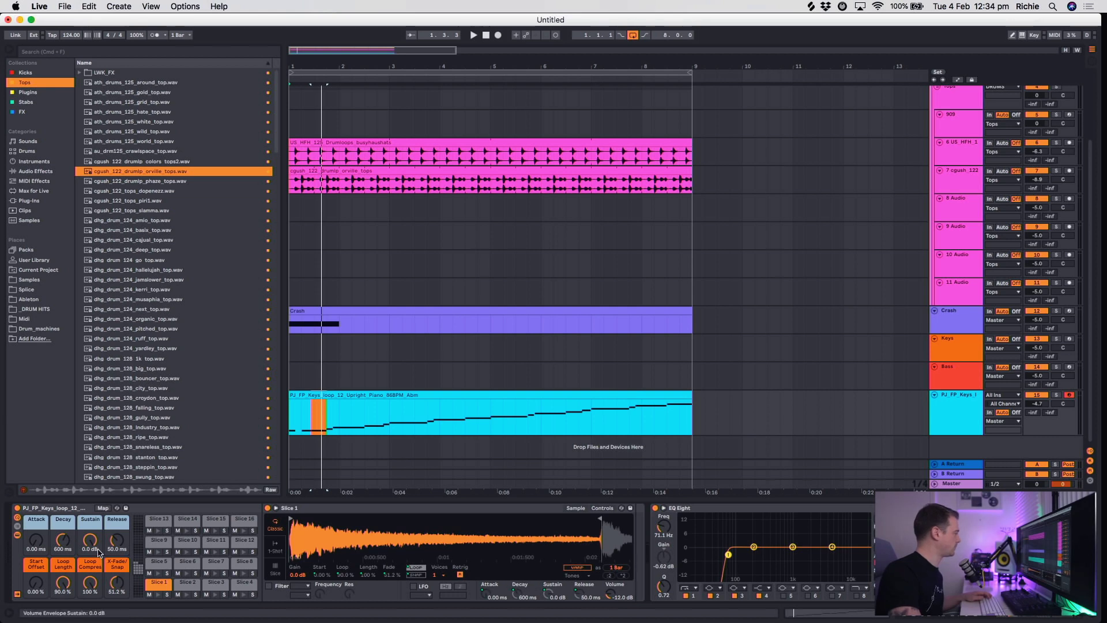
pyautogui.moveTo(117, 541); pyautogui.dragTo(120, 543)
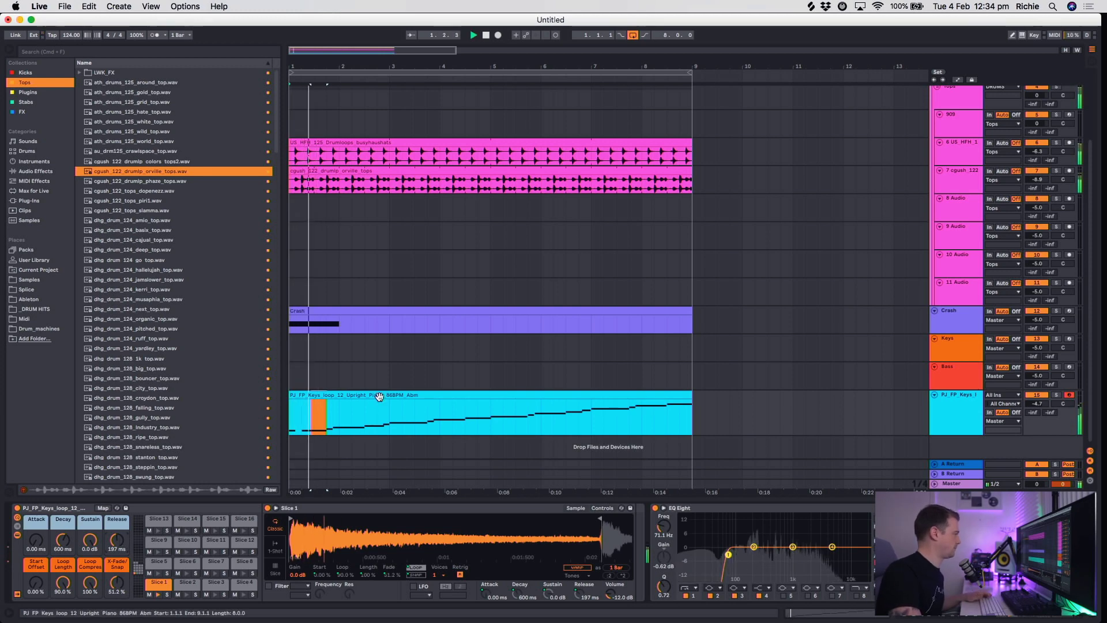
# Fine-tune the lengths of the repeated Slice 1 notes in the piano clip during playback, shortening the second repeat.
pyautogui.doubleClick(378, 406)
pyautogui.click(265, 555)
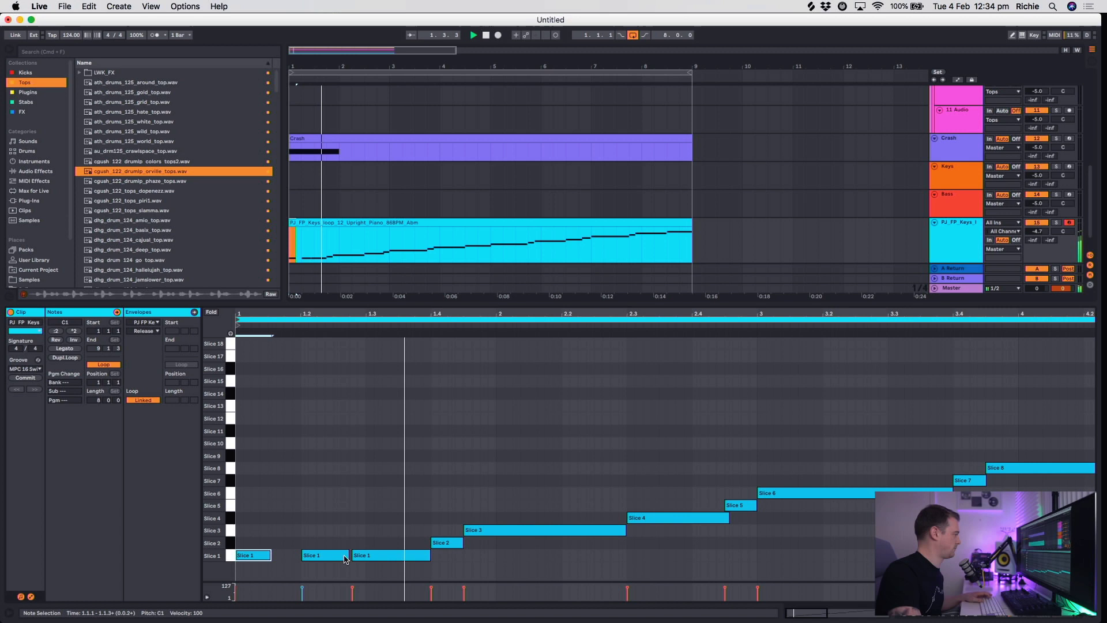
pyautogui.moveTo(348, 554); pyautogui.dragTo(332, 555)
pyautogui.press('space')
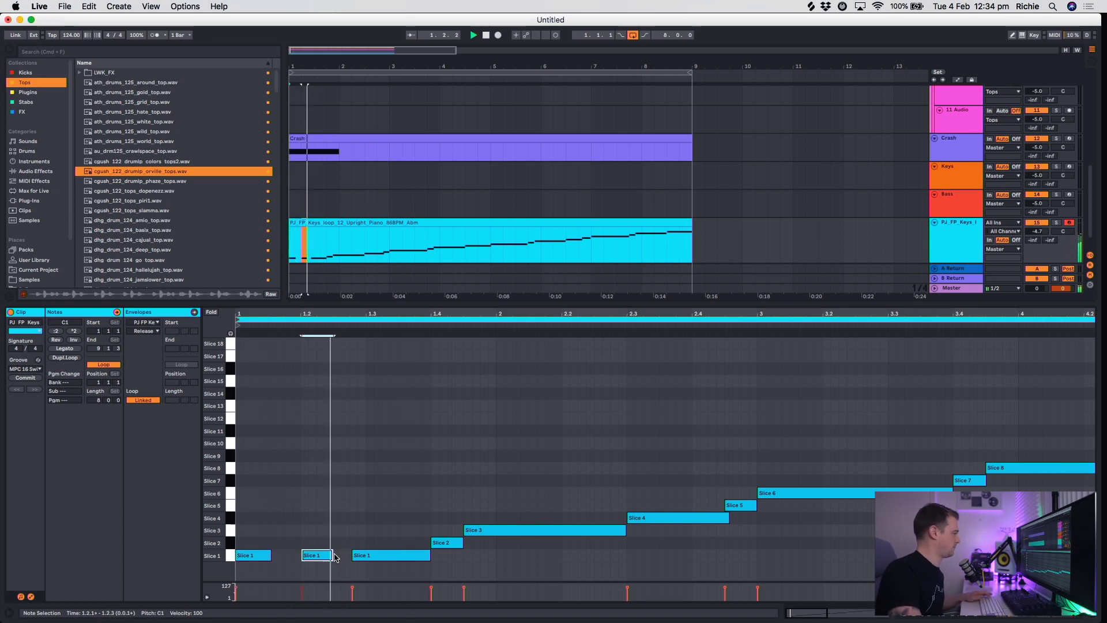
pyautogui.moveTo(333, 555); pyautogui.dragTo(430, 555)
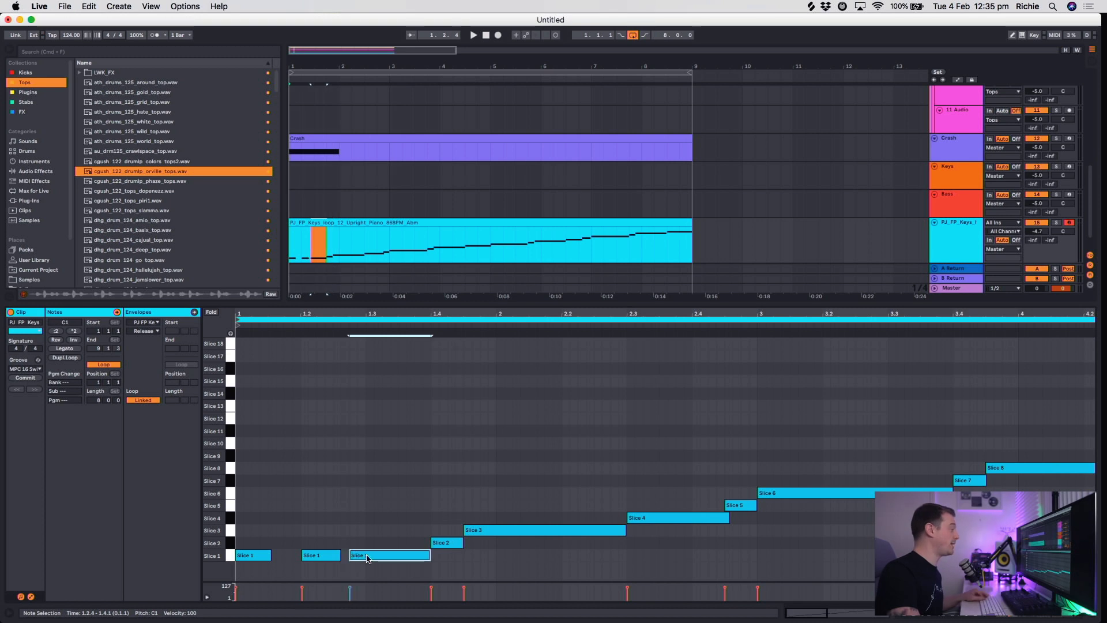
# Replace the Slice 1 repeats with a single note from 1.1.1 to 1.4.1 and play the arrangement.
pyautogui.moveTo(271, 554); pyautogui.dragTo(429, 552)
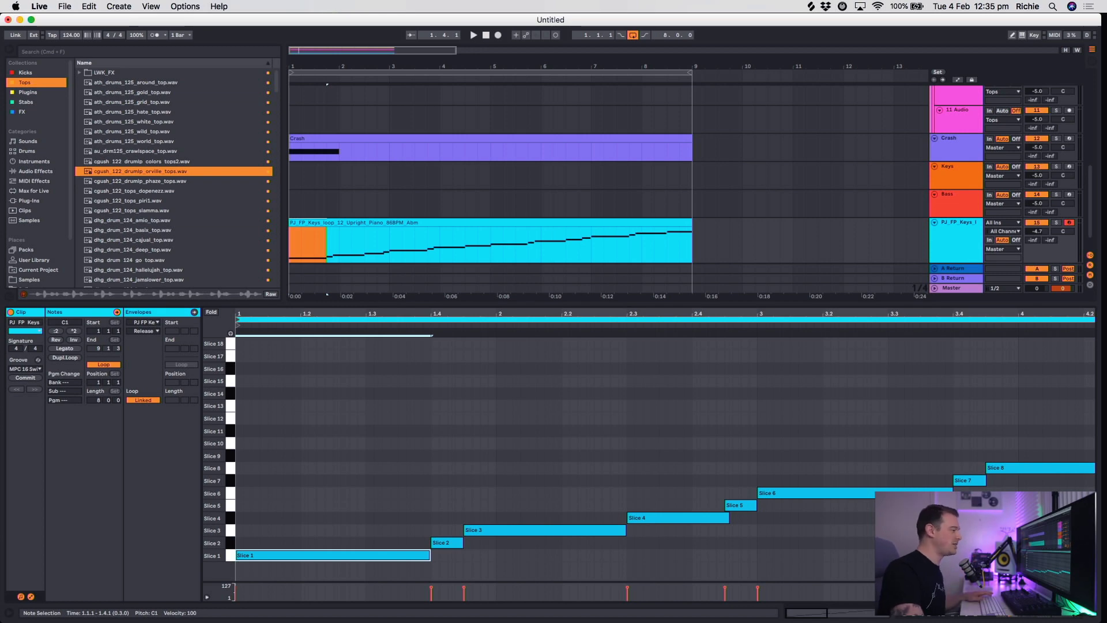
pyautogui.hotkey('shift', 'Tab')
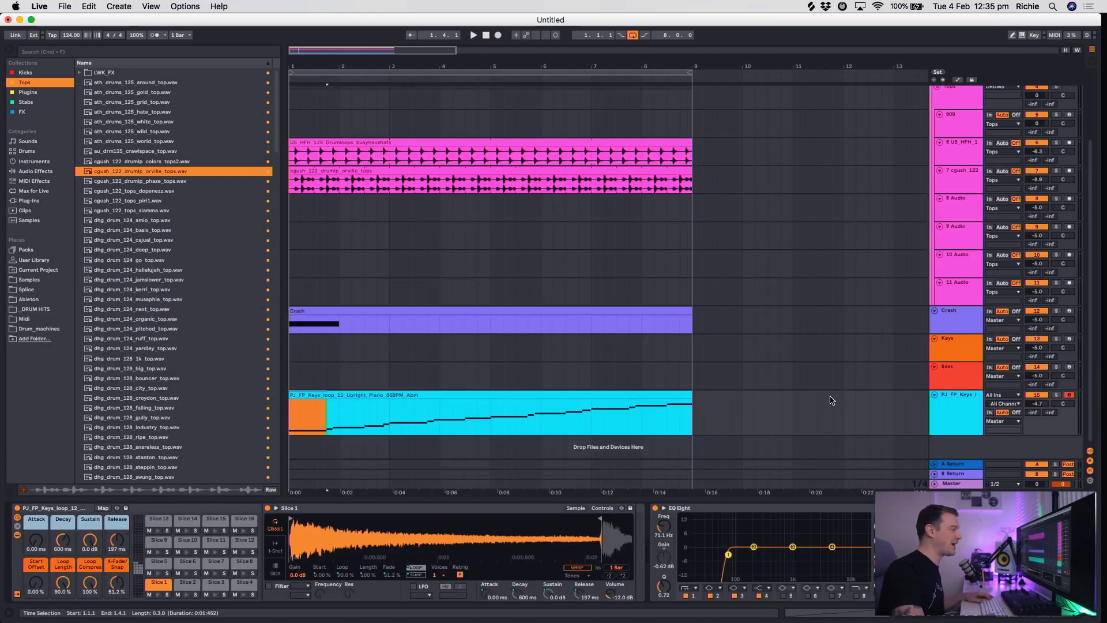
pyautogui.press('space')
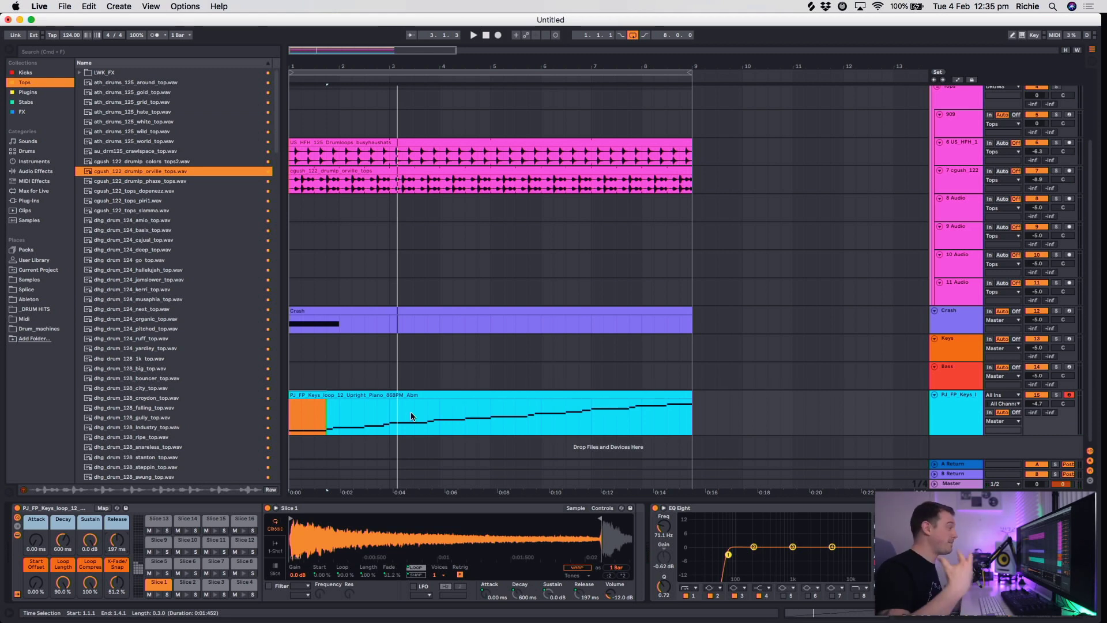
# Hide the device view, select the Bass track and arm it for recording.
pyautogui.click(962, 413)
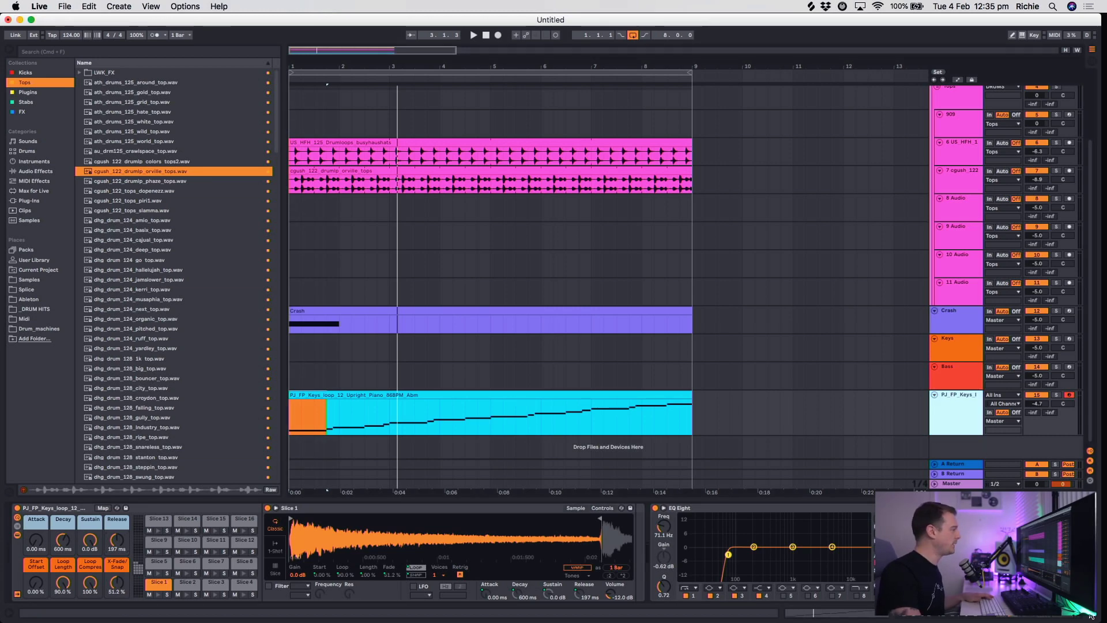
pyautogui.press('super+alt+l')
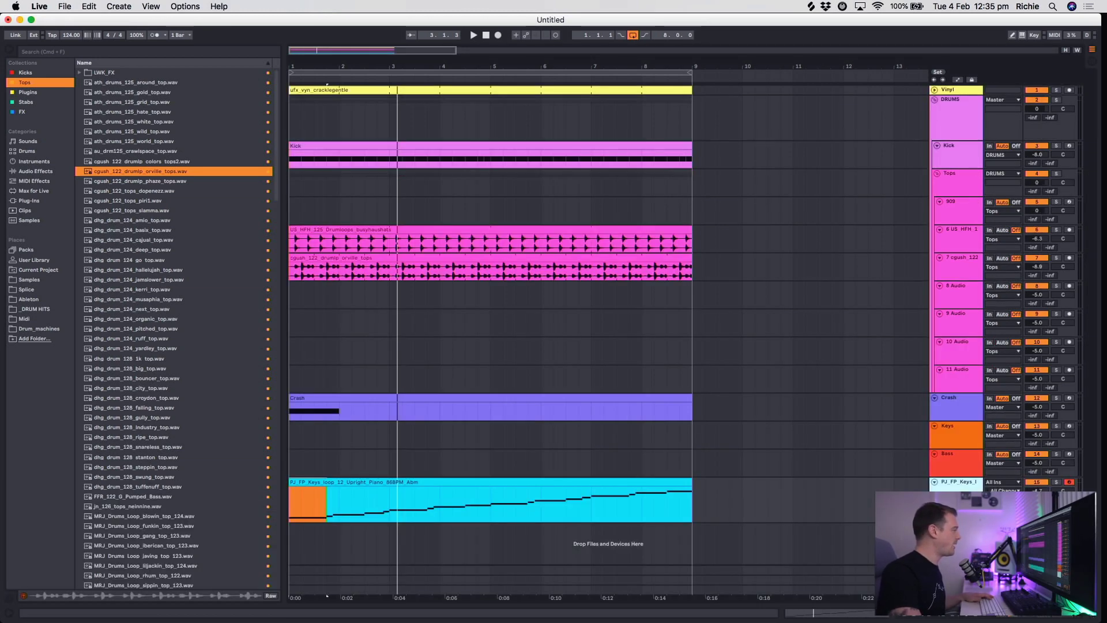
pyautogui.click(963, 461)
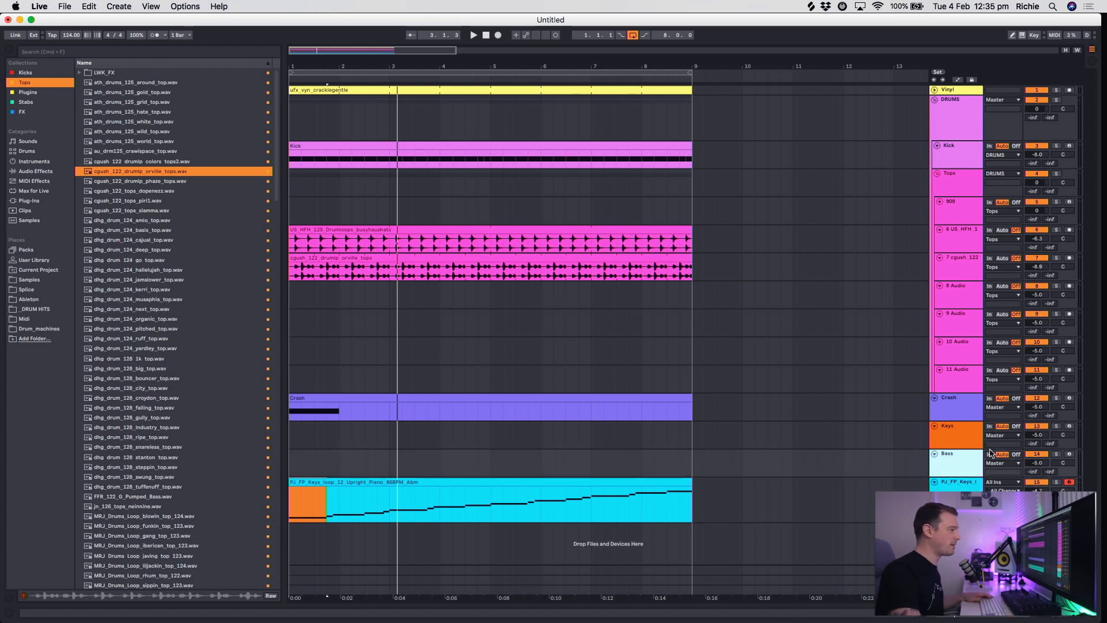
pyautogui.click(1069, 455)
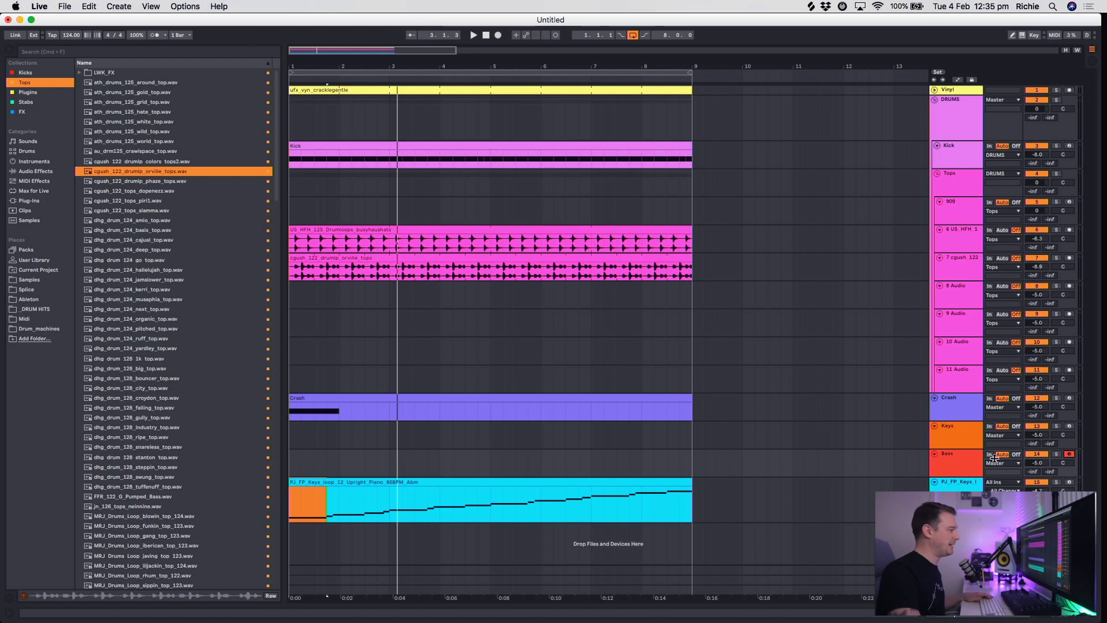
# Open the PJ_FP_Keys piano clip's notes, reduce the note editor's height and select the piano track.
pyautogui.doubleClick(421, 489)
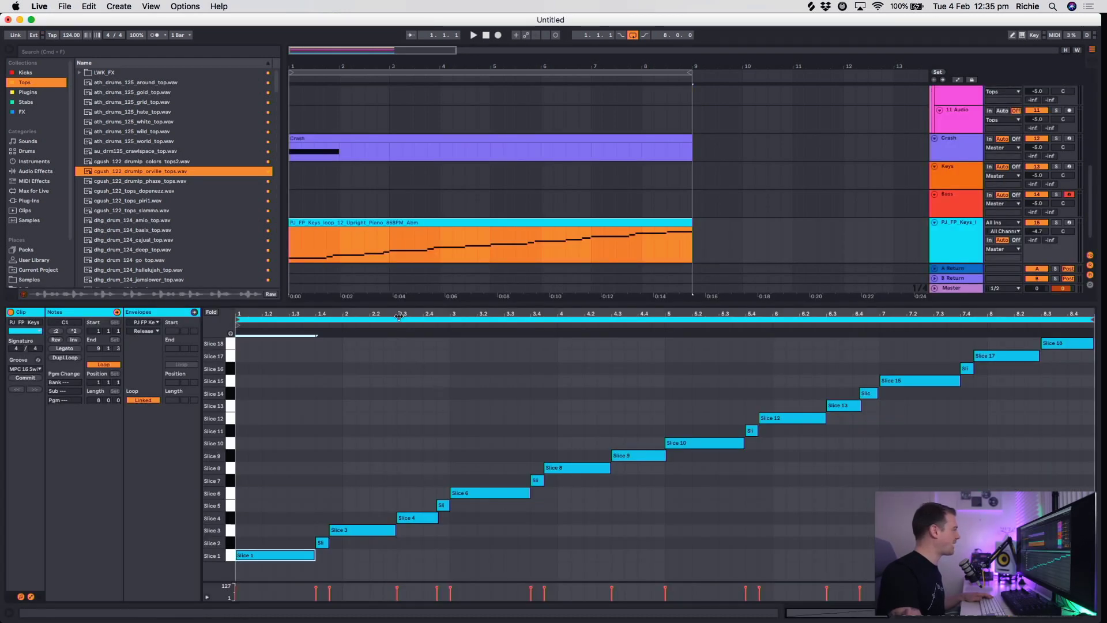
pyautogui.moveTo(402, 304); pyautogui.dragTo(402, 365)
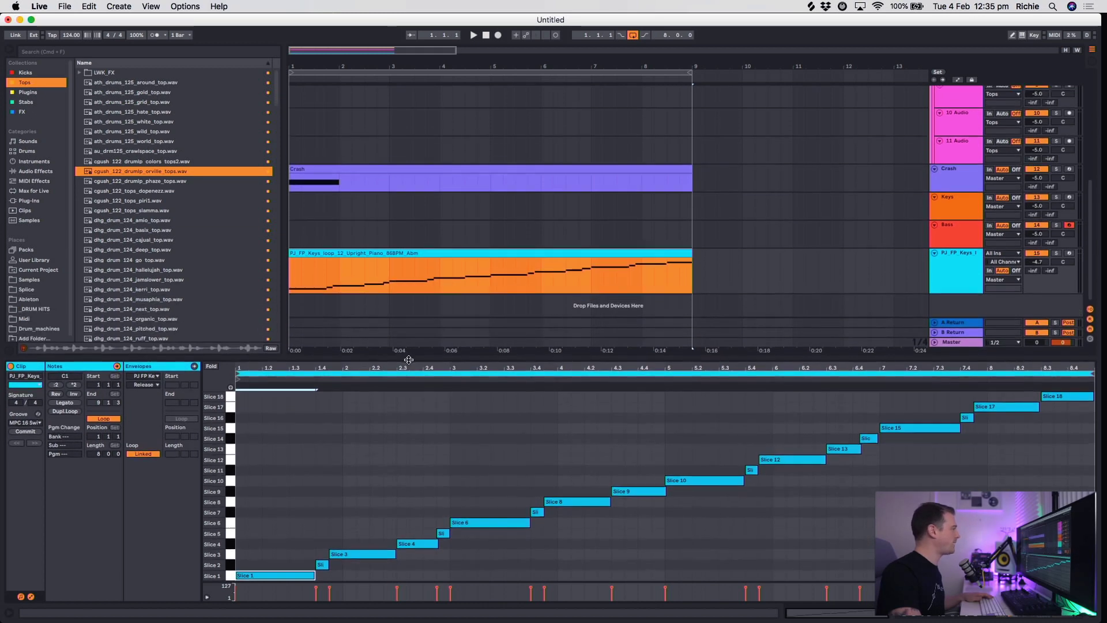
pyautogui.click(974, 262)
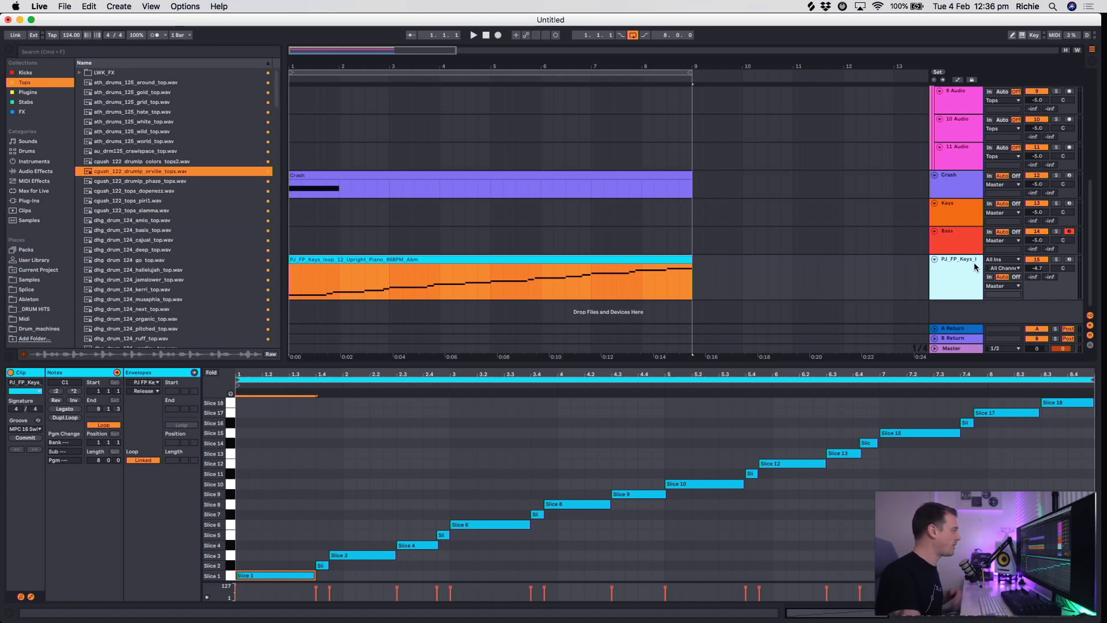
# Switch to the YouTube live chat window in Chrome to read the viewers' questions.
pyautogui.press('super+Tab')
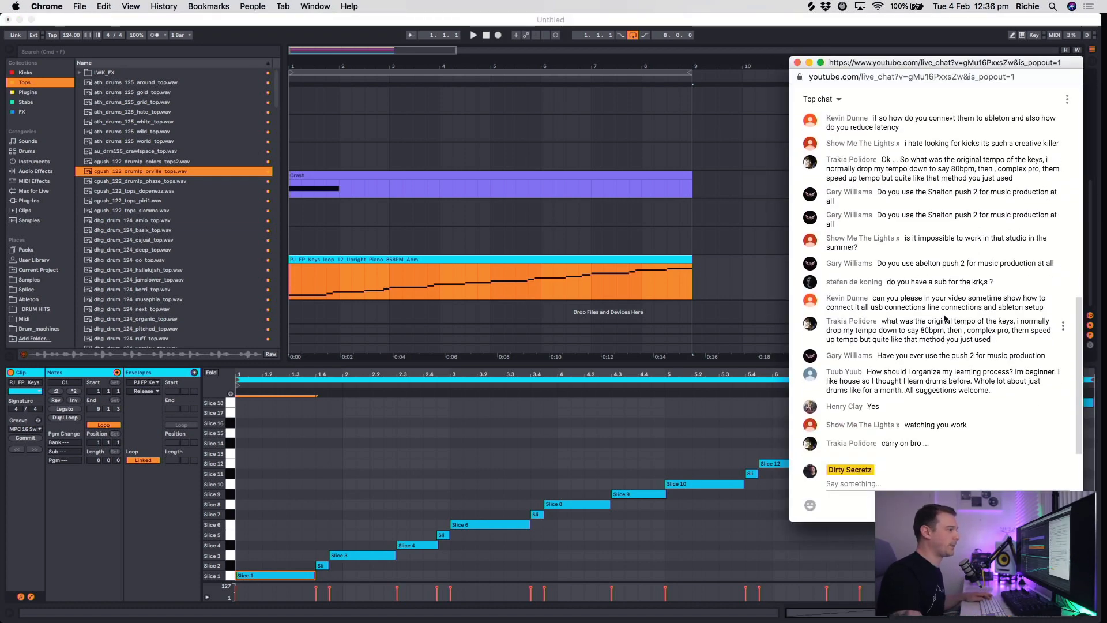
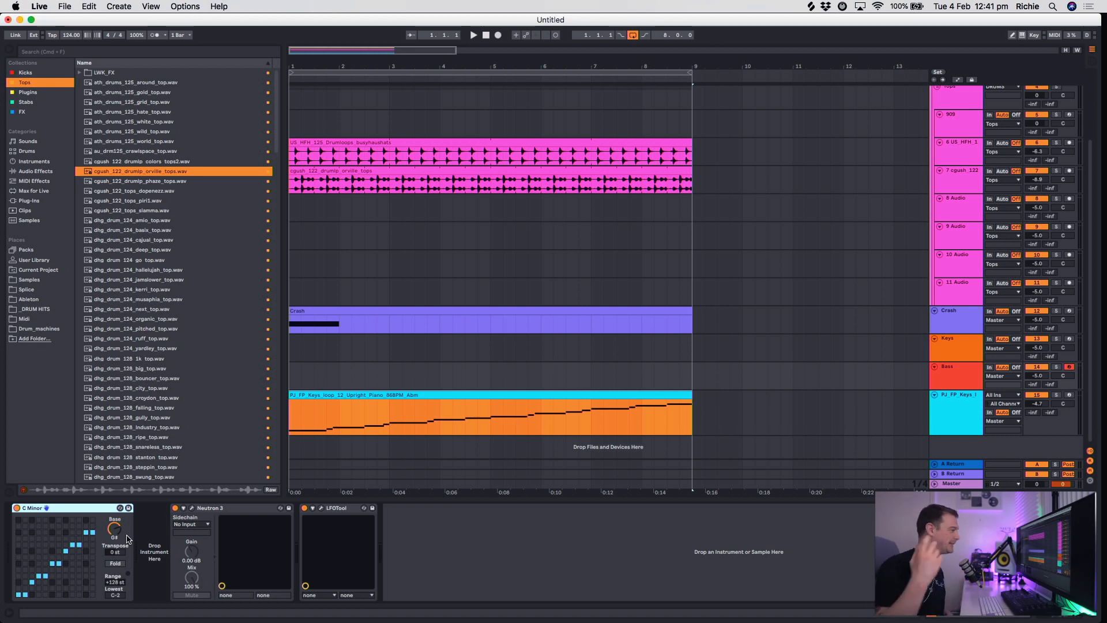
# Select the Bass track and look up DopeVST's Bass Engine 1.2 among the Audio Units plug-ins.
pyautogui.click(305, 370)
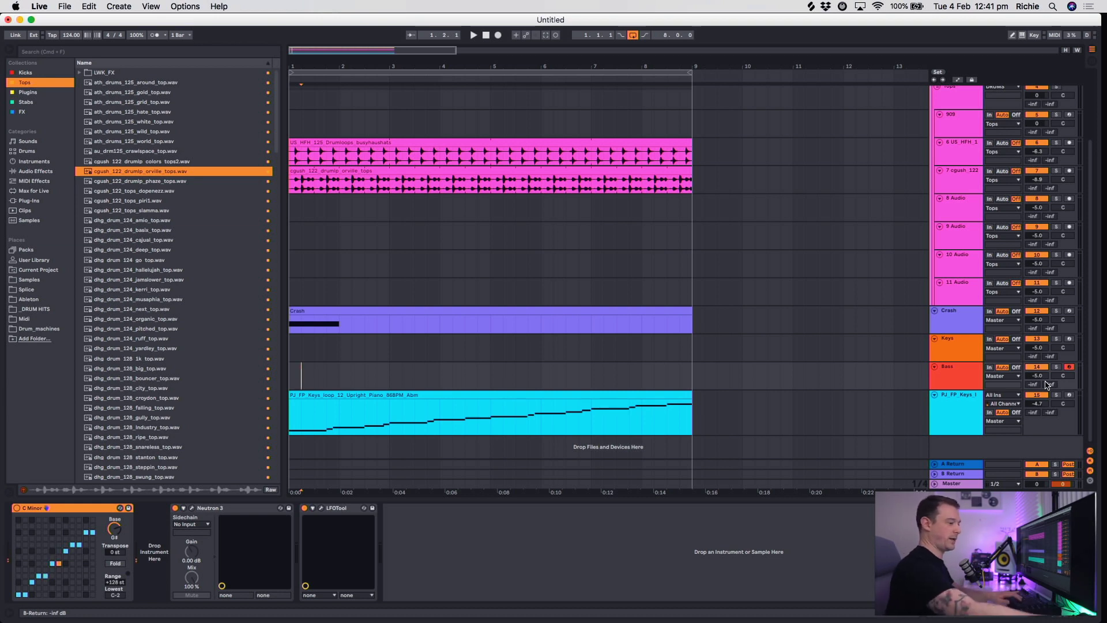
pyautogui.click(979, 385)
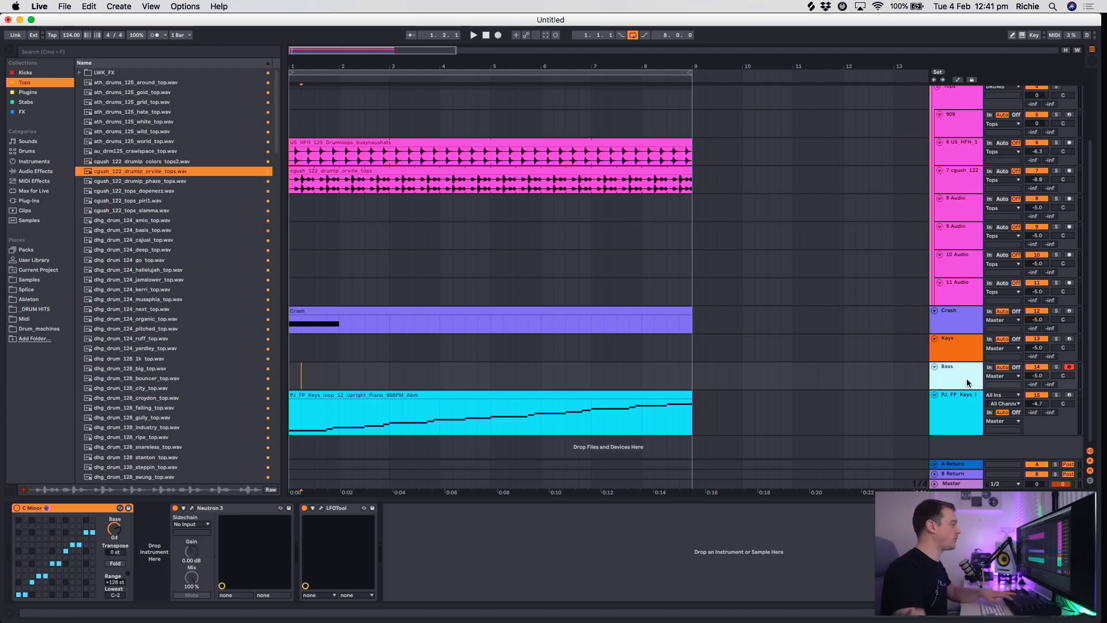
pyautogui.click(35, 200)
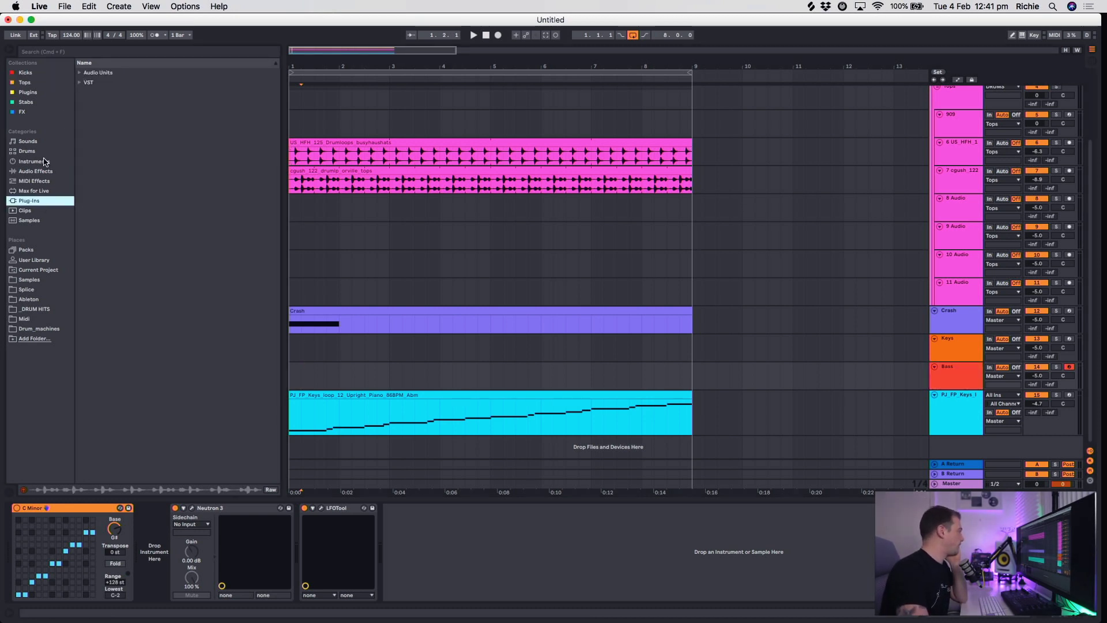
pyautogui.click(44, 162)
pyautogui.click(46, 202)
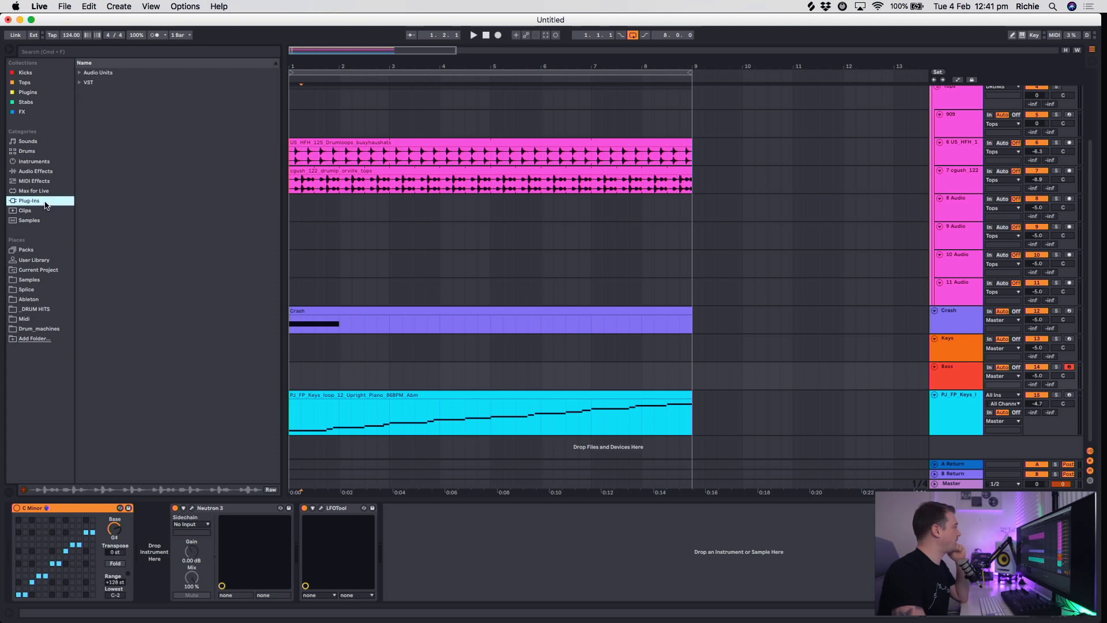
pyautogui.click(79, 73)
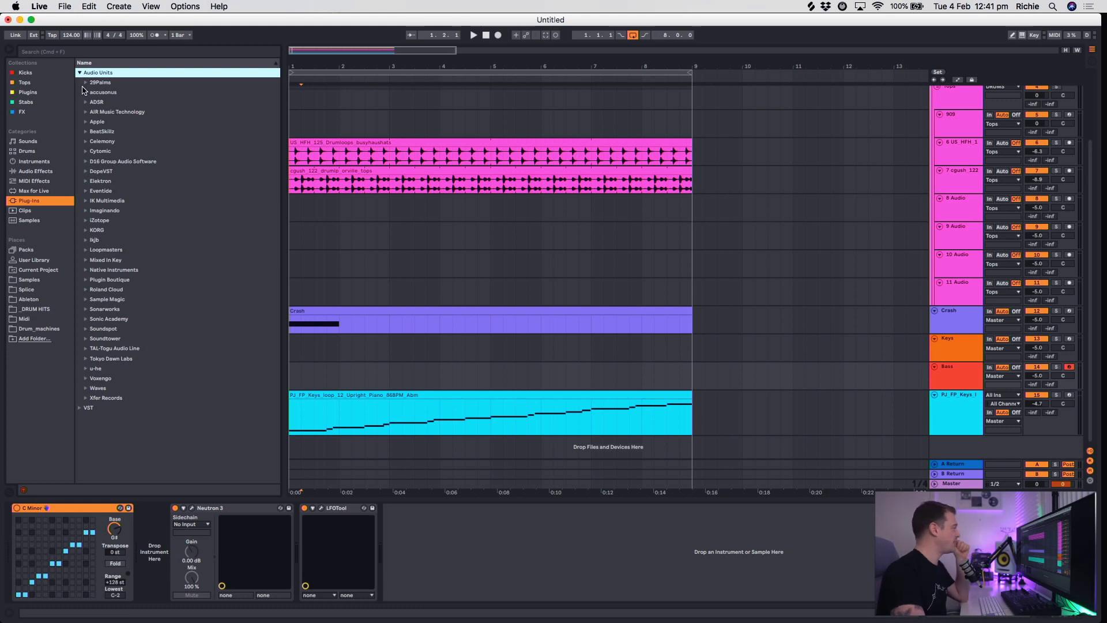
pyautogui.click(85, 171)
pyautogui.click(132, 183)
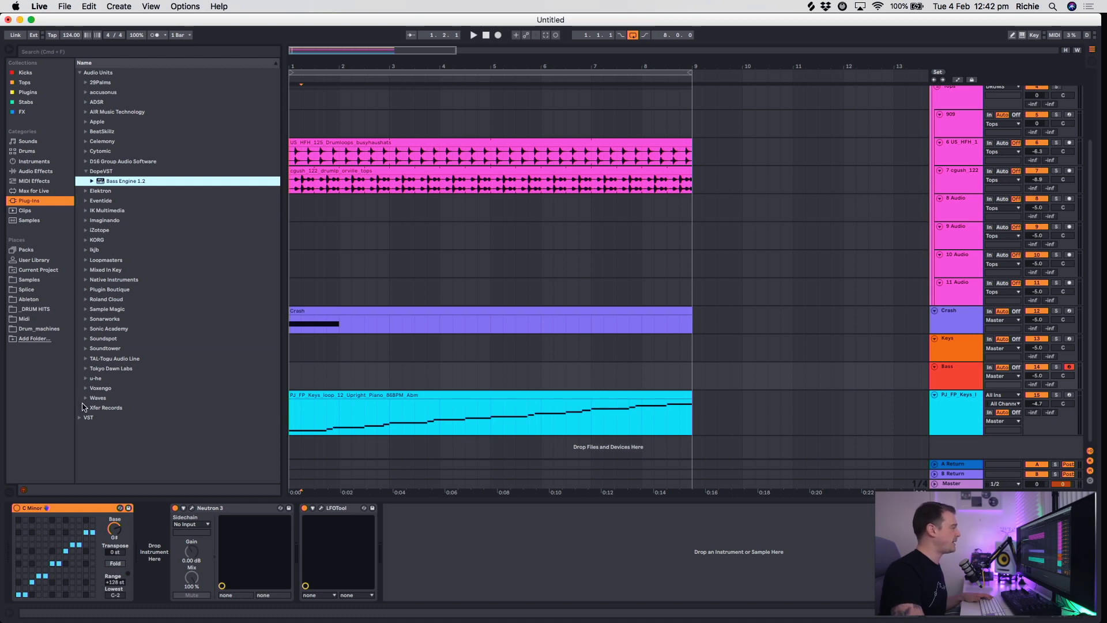
# Load the TAL U-No-LX-V2 instrument from TAL-Togu Audio Line onto the Bass track, ahead of Neutron 3.
pyautogui.click(87, 359)
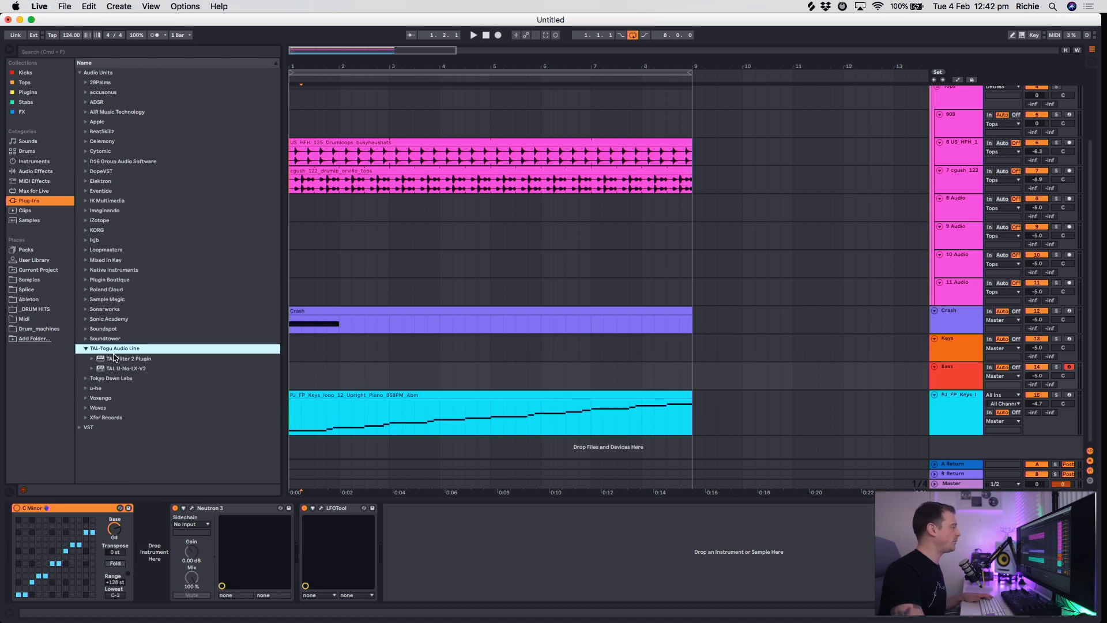
pyautogui.click(135, 369)
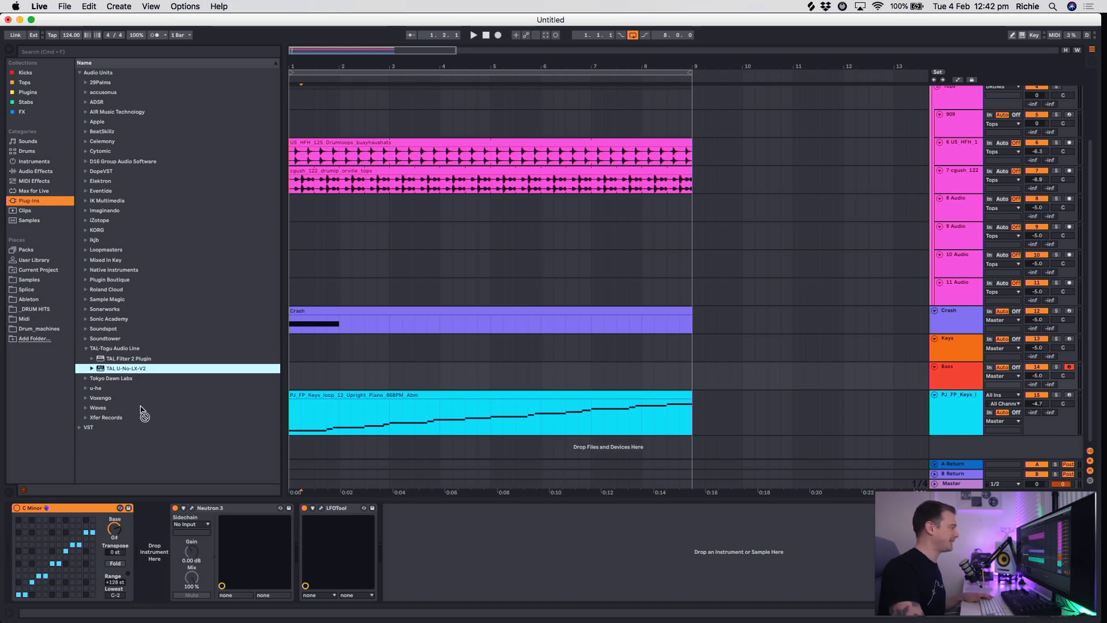
pyautogui.moveTo(142, 411); pyautogui.dragTo(155, 533)
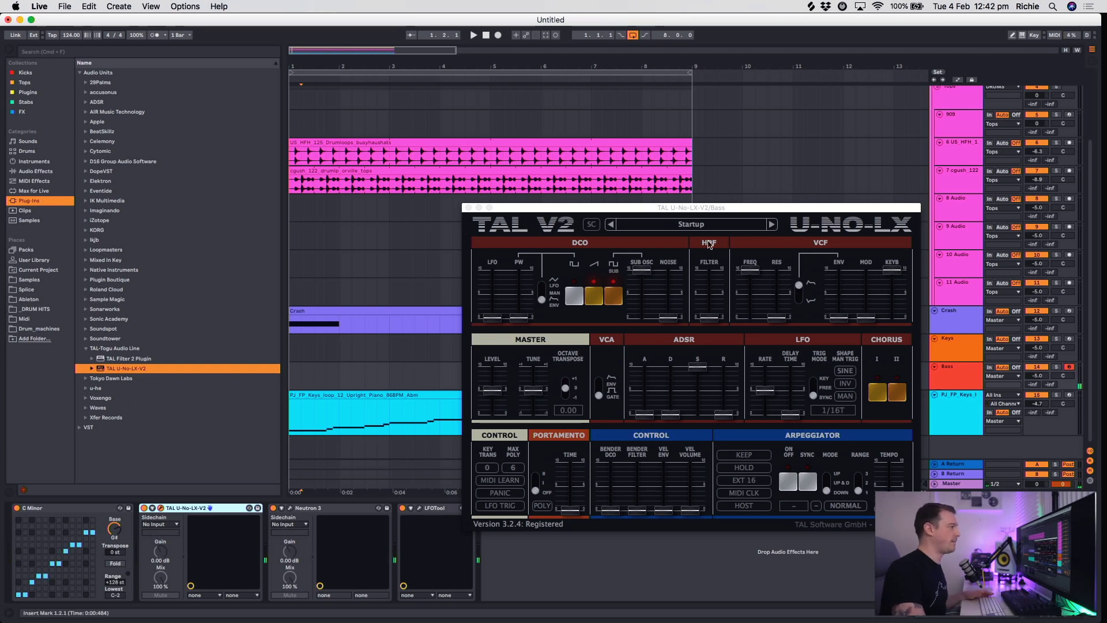
# Choose the 31 Bass 1 preset from Juno Factory Bank A after comparing it with 32 Bass 2, and close the synth window.
pyautogui.click(692, 224)
pyautogui.moveTo(680, 394)
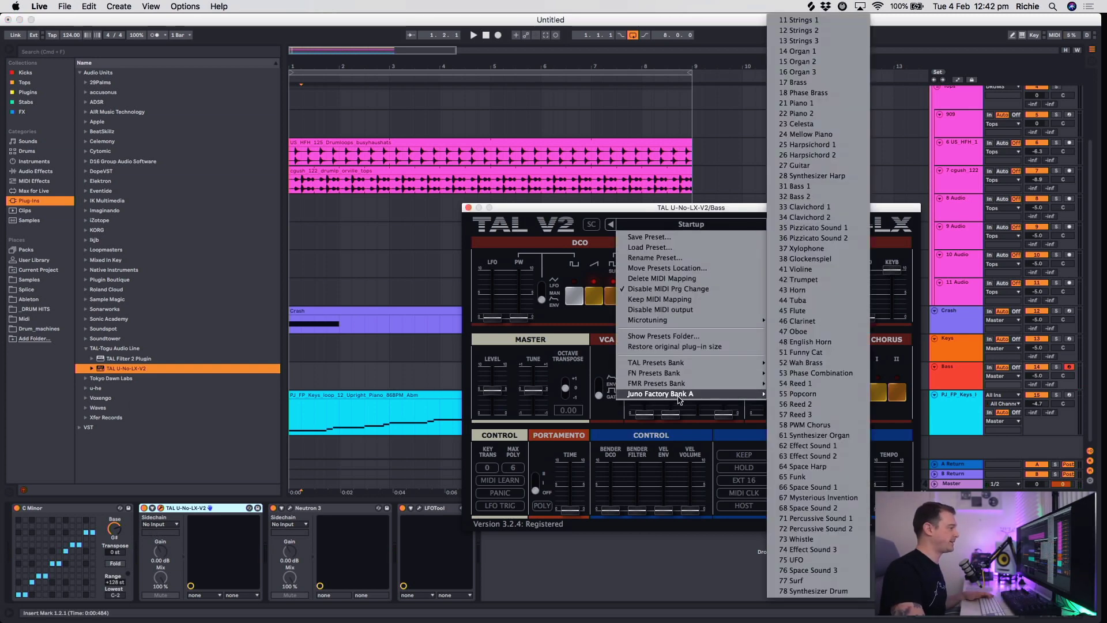
pyautogui.click(828, 187)
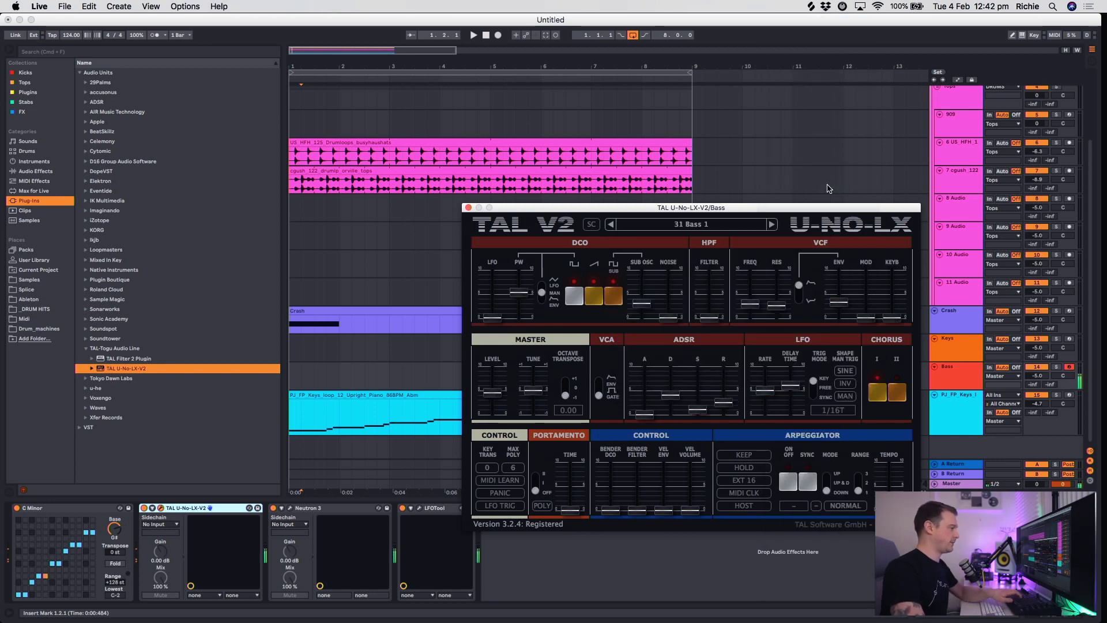
pyautogui.click(774, 224)
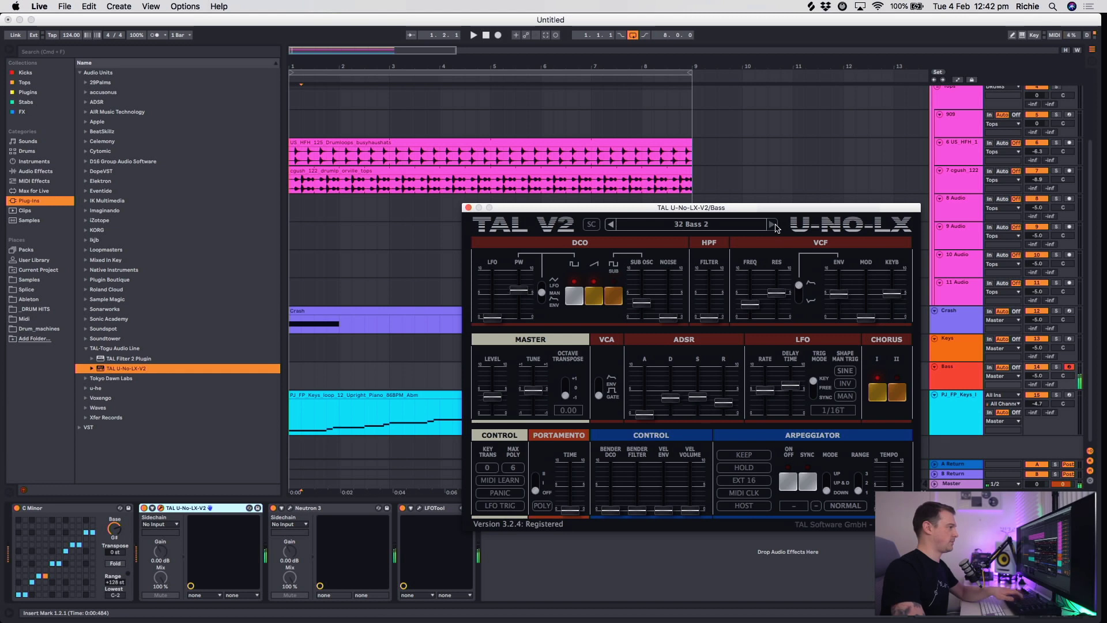
pyautogui.click(610, 224)
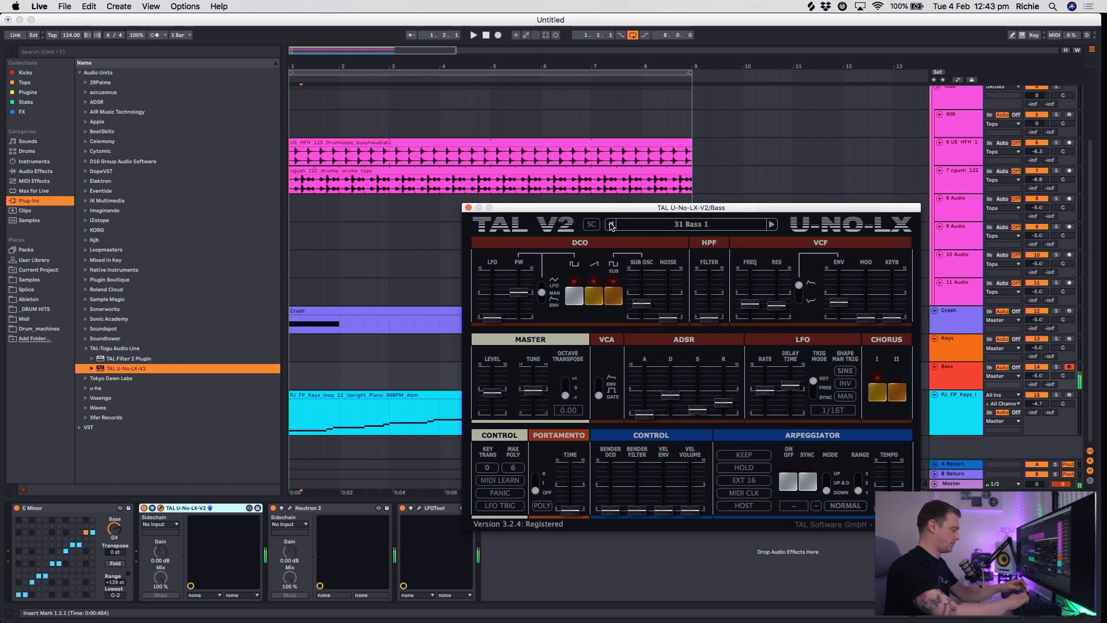
pyautogui.click(468, 207)
pyautogui.click(414, 377)
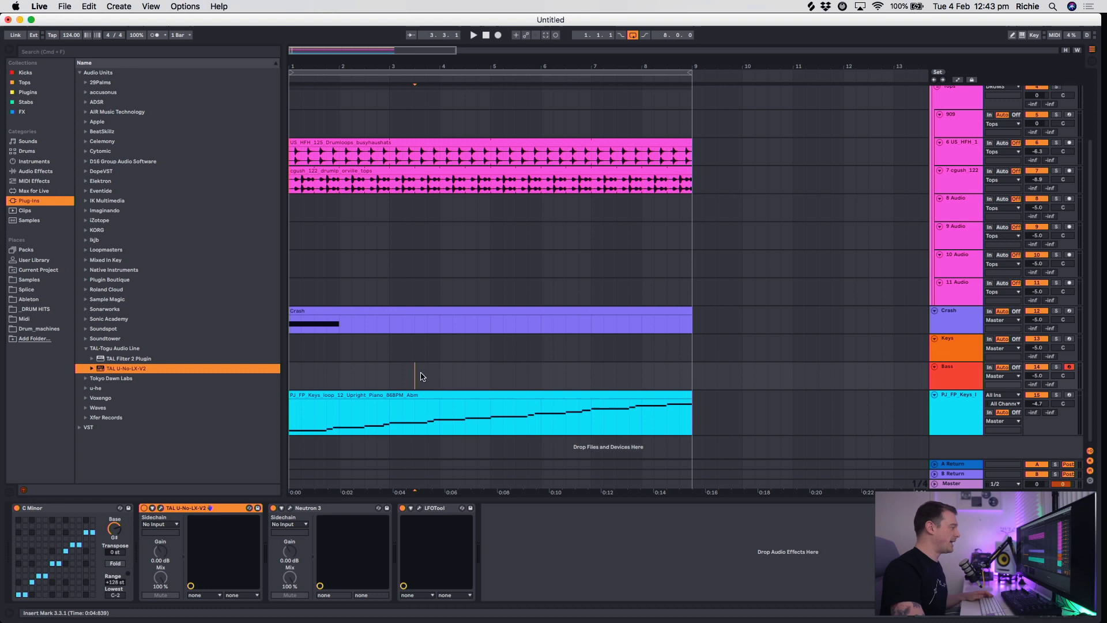
pyautogui.click(498, 35)
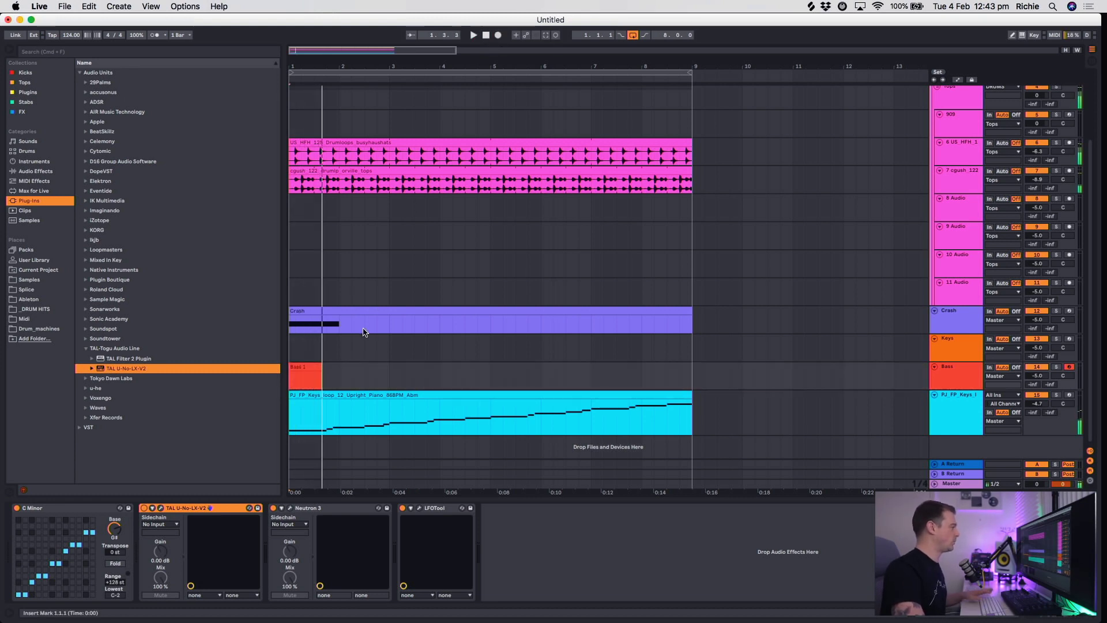
pyautogui.press('space')
pyautogui.press('super+z')
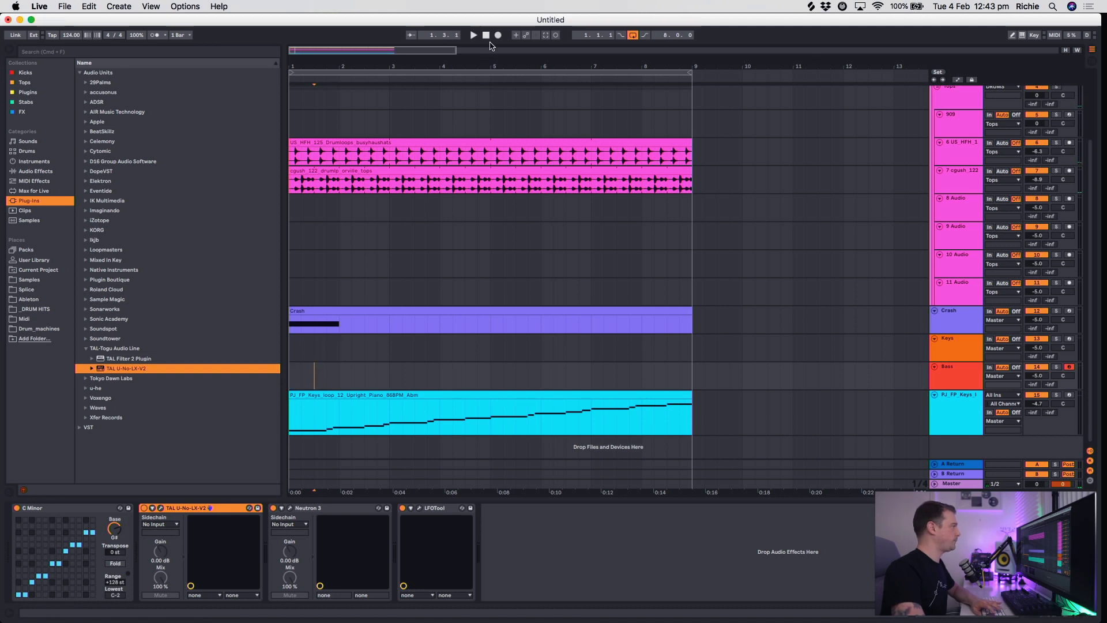
# Play the arrangement, set the Bass track's volume to -1.5 and slightly raise the master level in TAL U-No-LX-V2.
pyautogui.click(474, 39)
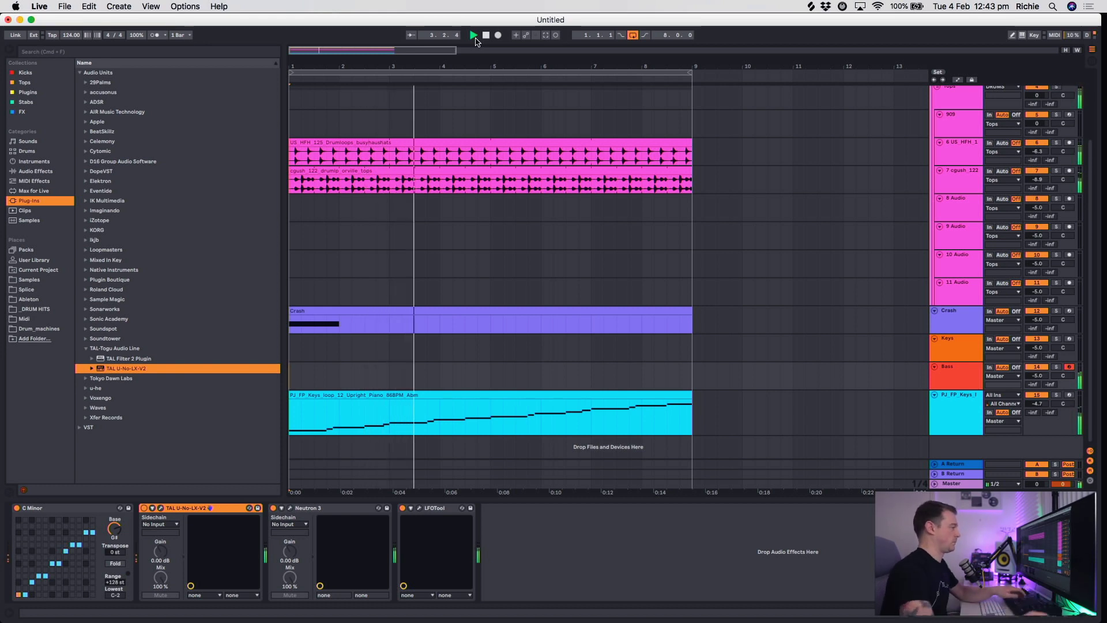
pyautogui.moveTo(1036, 376); pyautogui.dragTo(1037, 368)
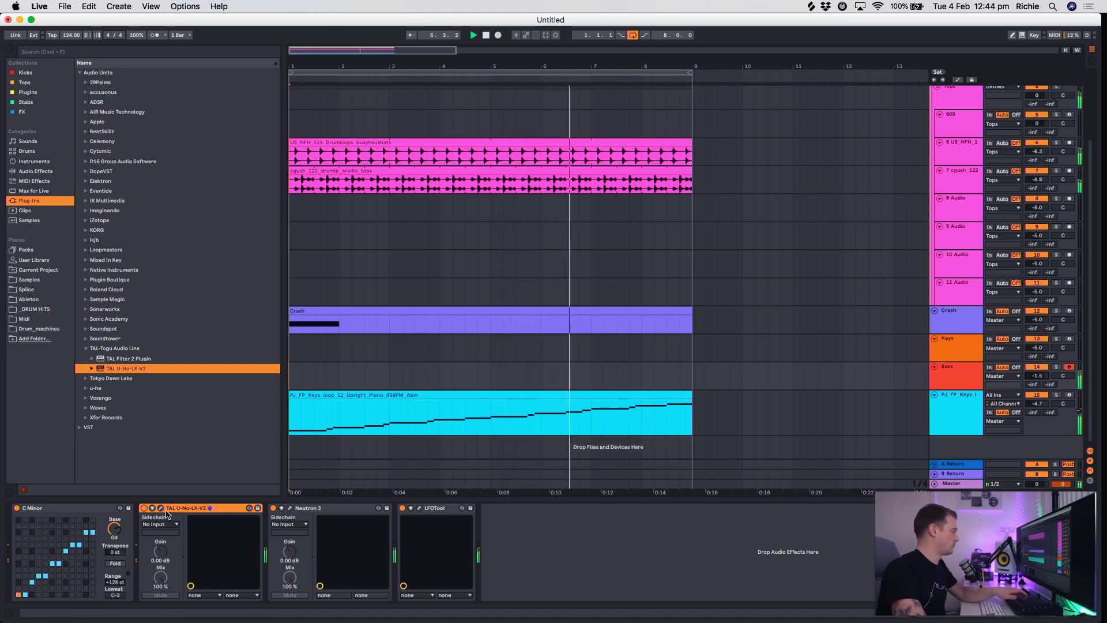
pyautogui.press('super+alt+p')
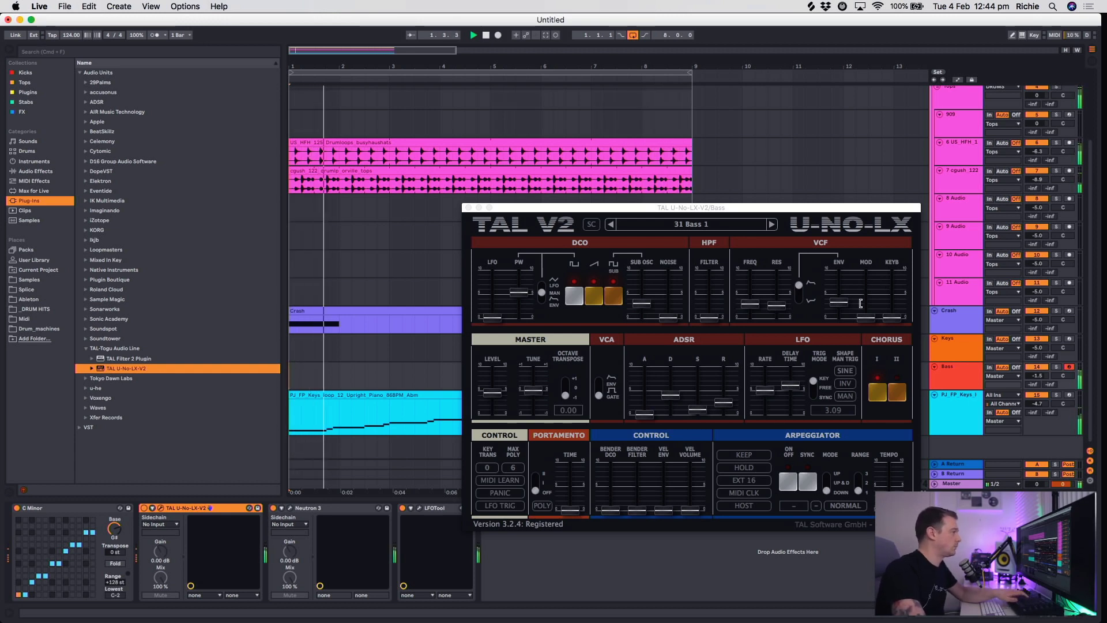
pyautogui.click(499, 396)
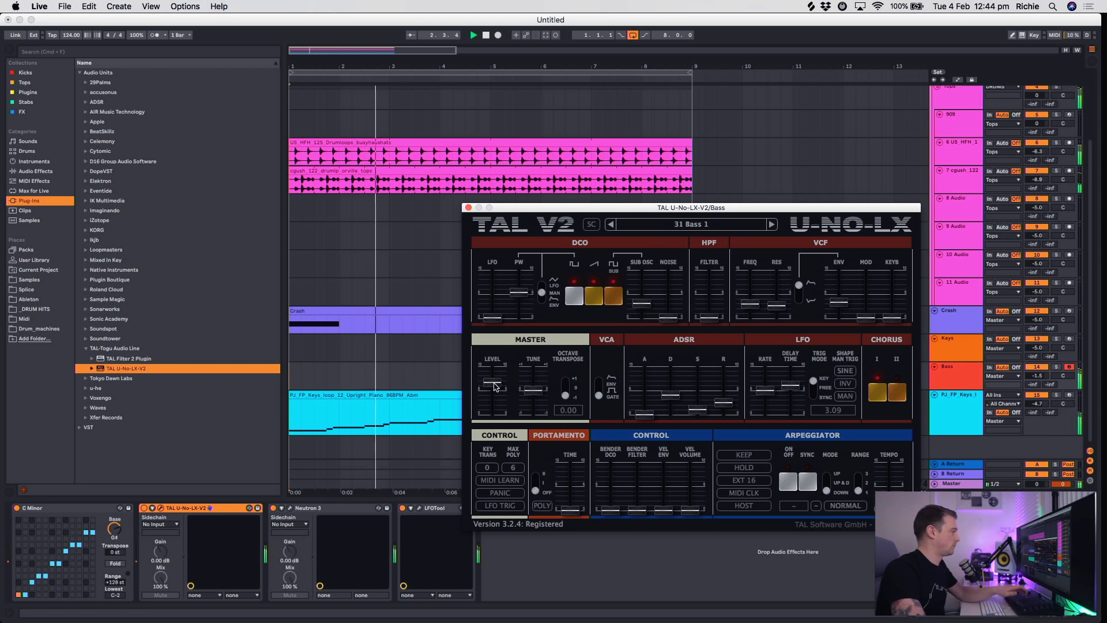
pyautogui.moveTo(500, 396); pyautogui.dragTo(494, 389)
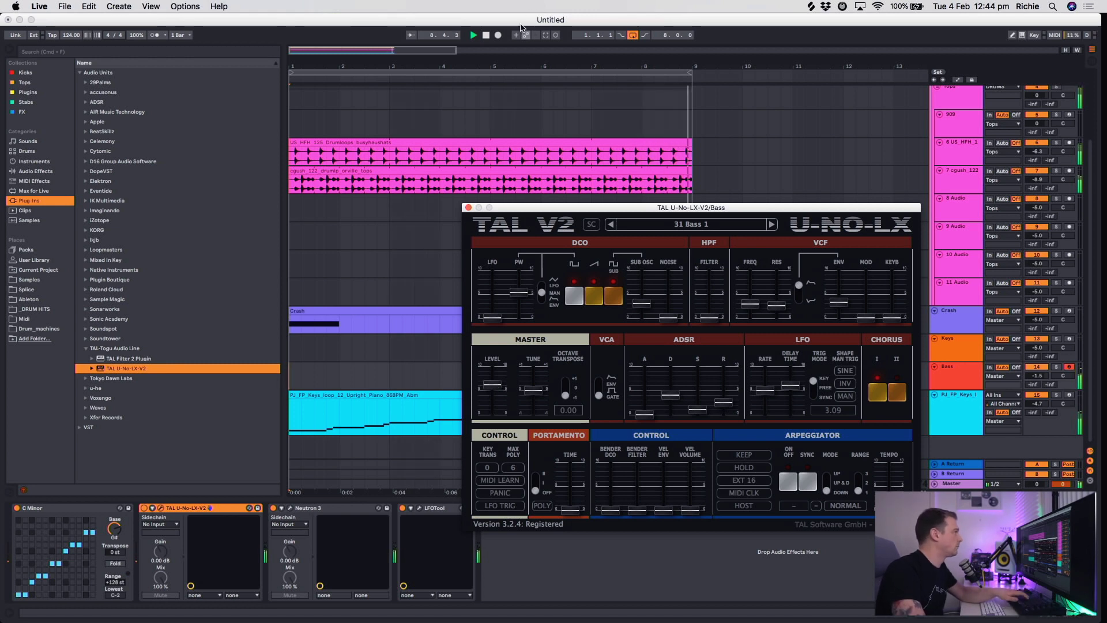
# Record a repeating G#1 bass riff on the Bass track over the loop, stop near bar 9 and close the synth window.
pyautogui.click(498, 35)
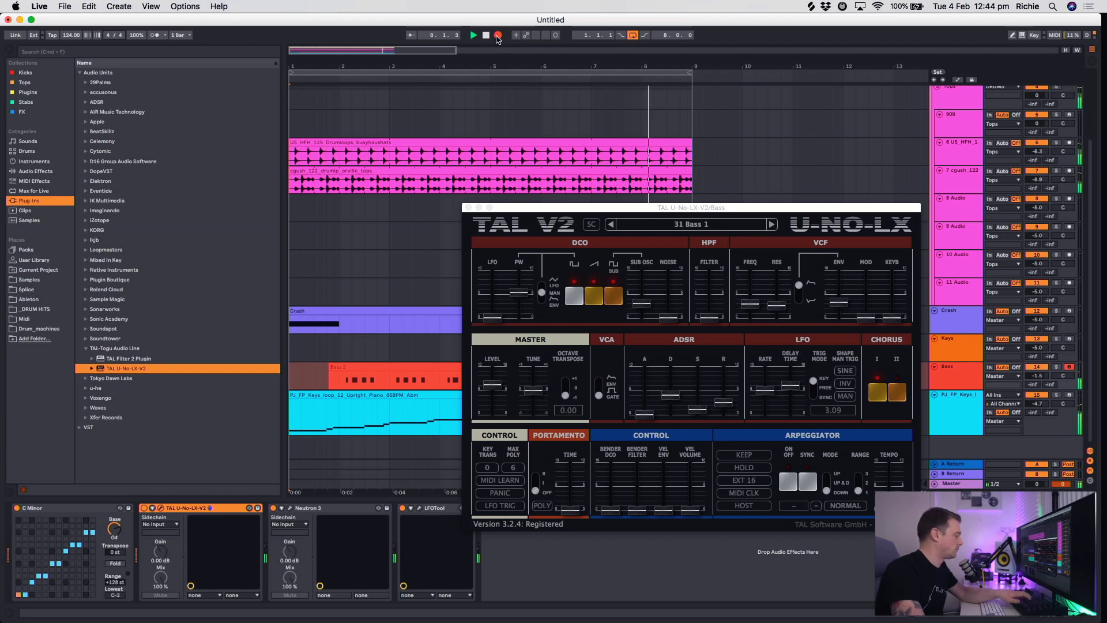
pyautogui.click(498, 35)
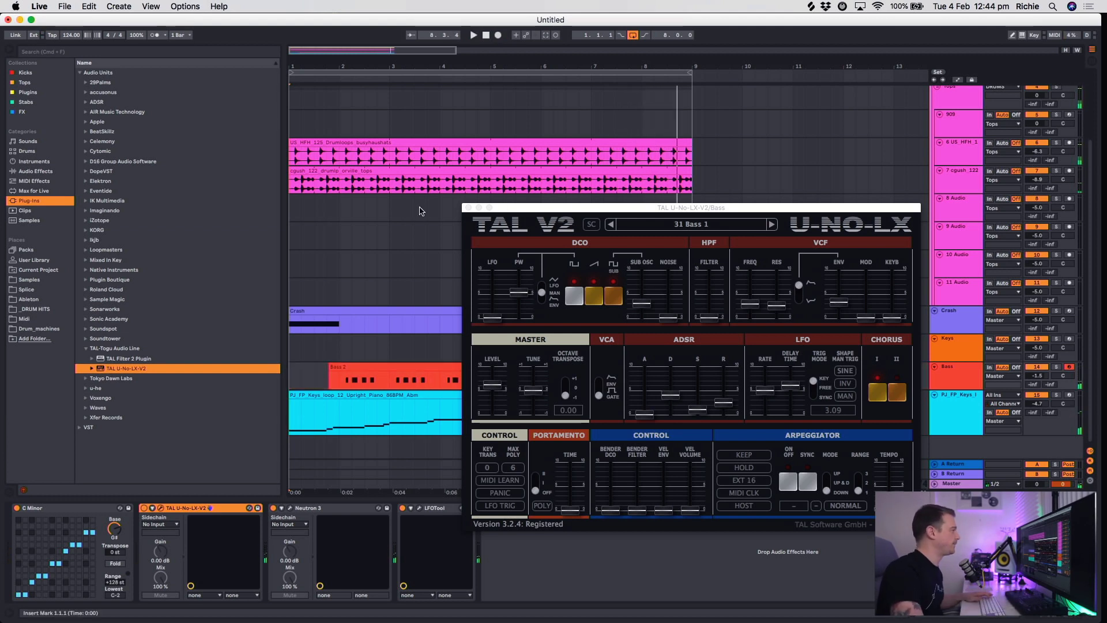
pyautogui.click(468, 207)
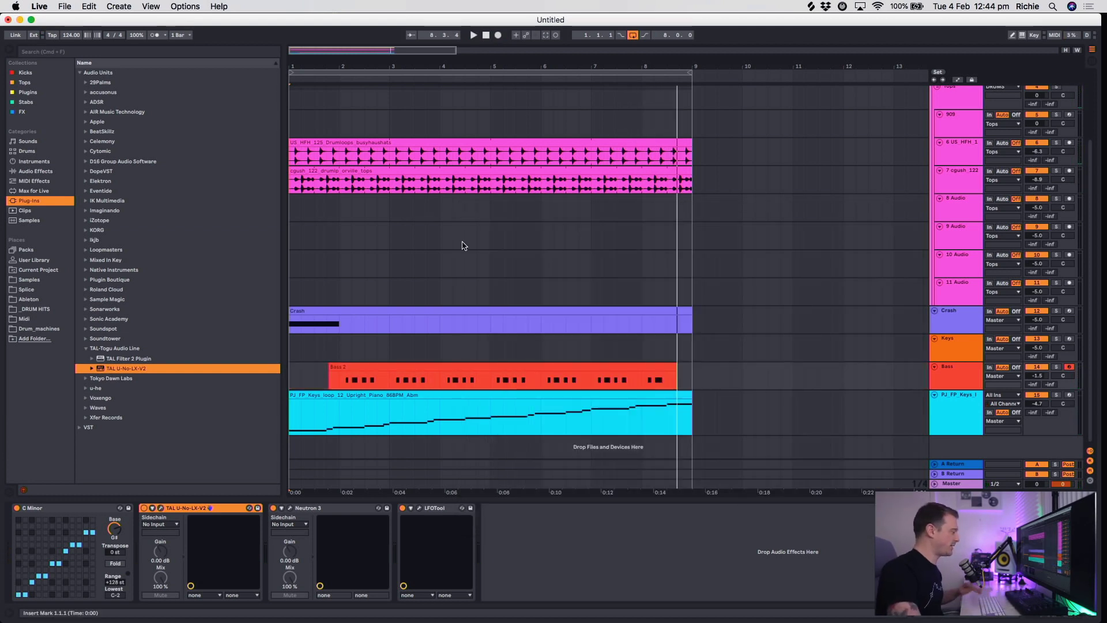
# Split the recorded bass clip at 3.1.1, delete the part before it and play from 5.1.1.
pyautogui.press('super+e')
pyautogui.click(376, 366)
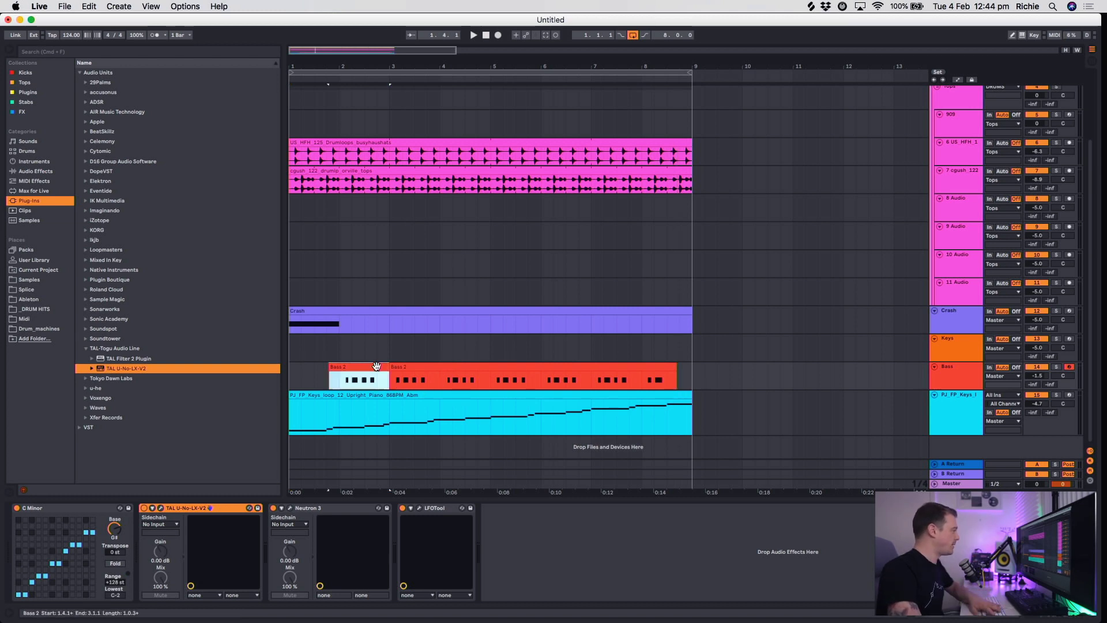
pyautogui.press('Delete')
pyautogui.click(491, 380)
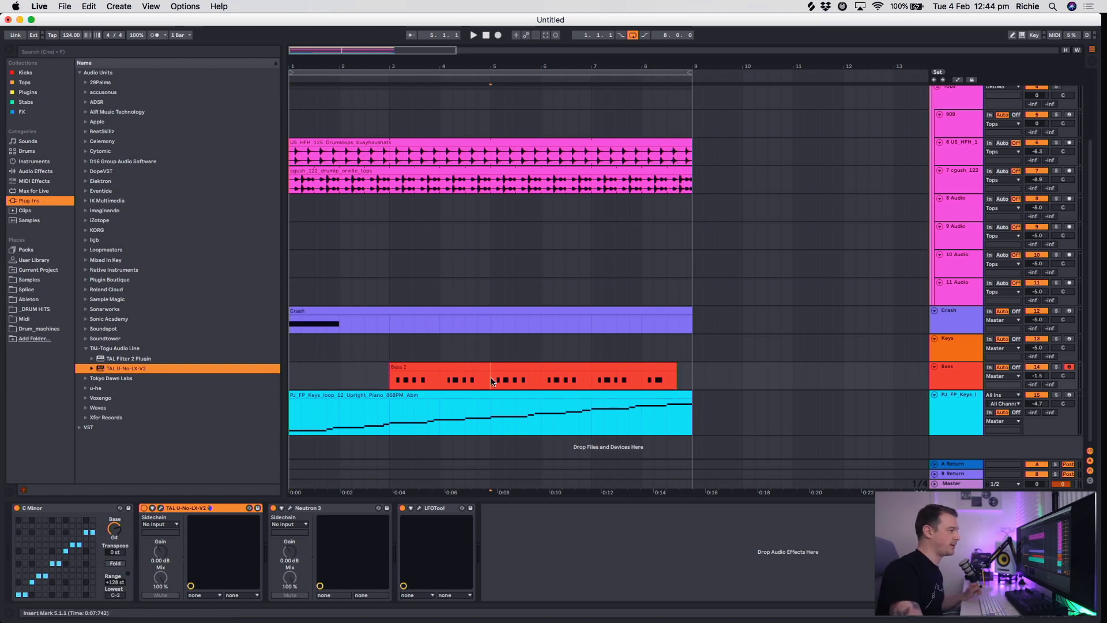
pyautogui.press('space')
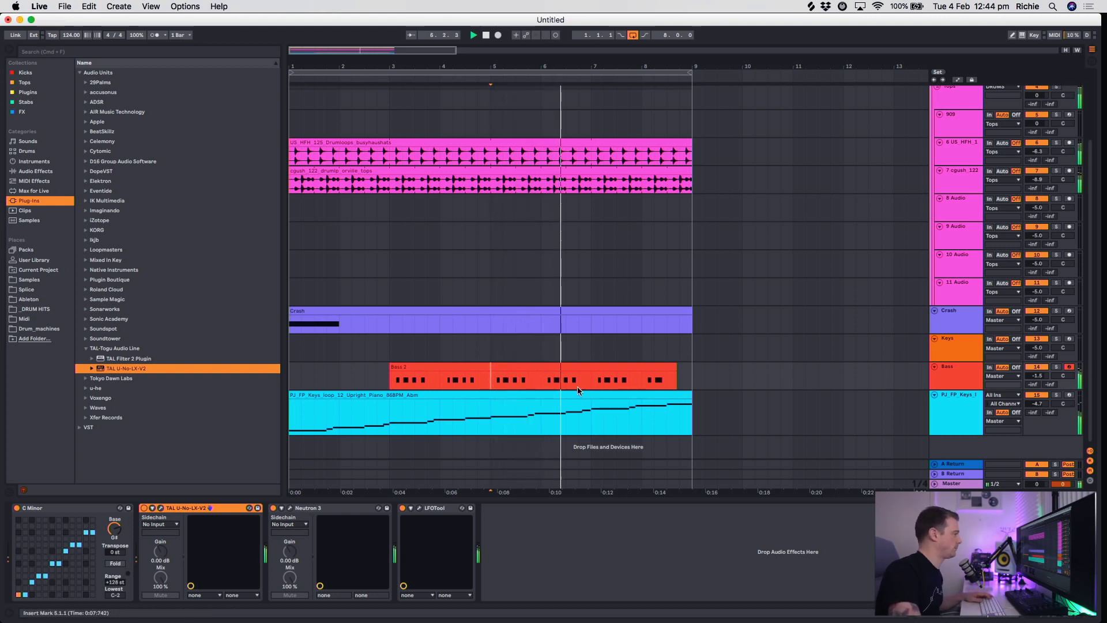
# Isolate the bass clip's bar from 6.1.1 to 7.1.1, move it to 1.1.1 and delete the remaining parts.
pyautogui.click(539, 369)
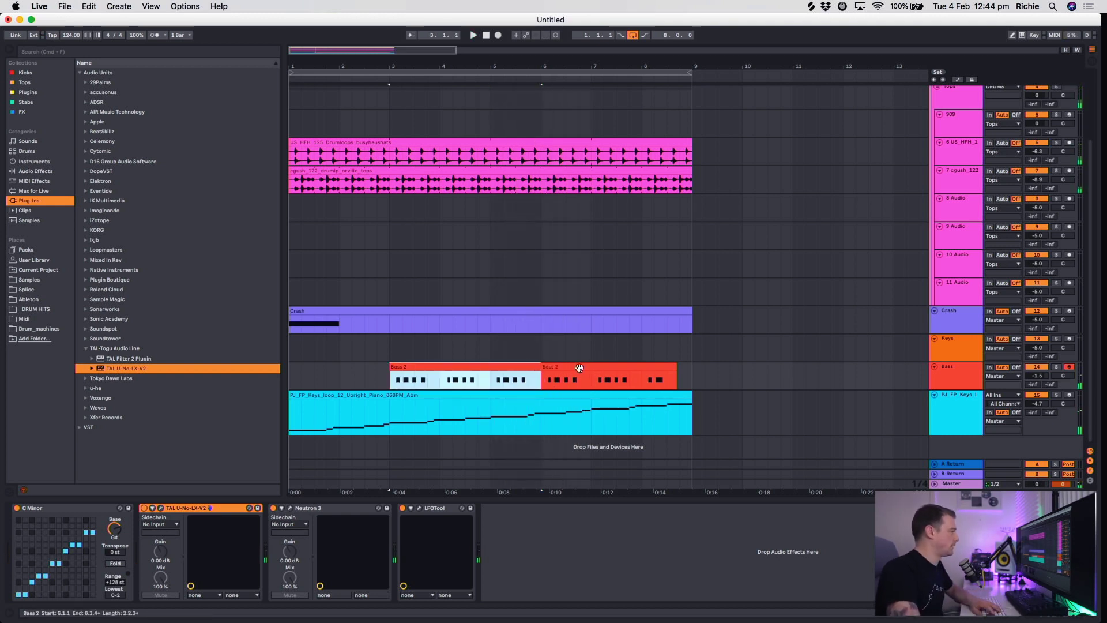
pyautogui.press('Delete')
pyautogui.keyDown('shift'); pyautogui.click(584, 381); pyautogui.keyUp('shift')
pyautogui.press('super+e')
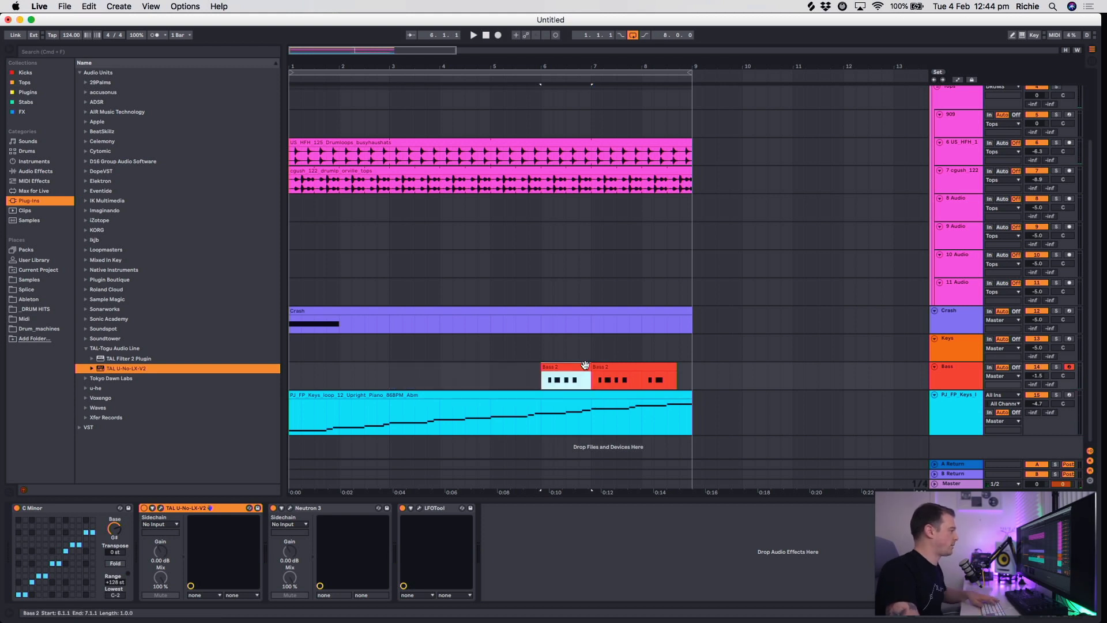
pyautogui.moveTo(585, 364); pyautogui.dragTo(334, 379)
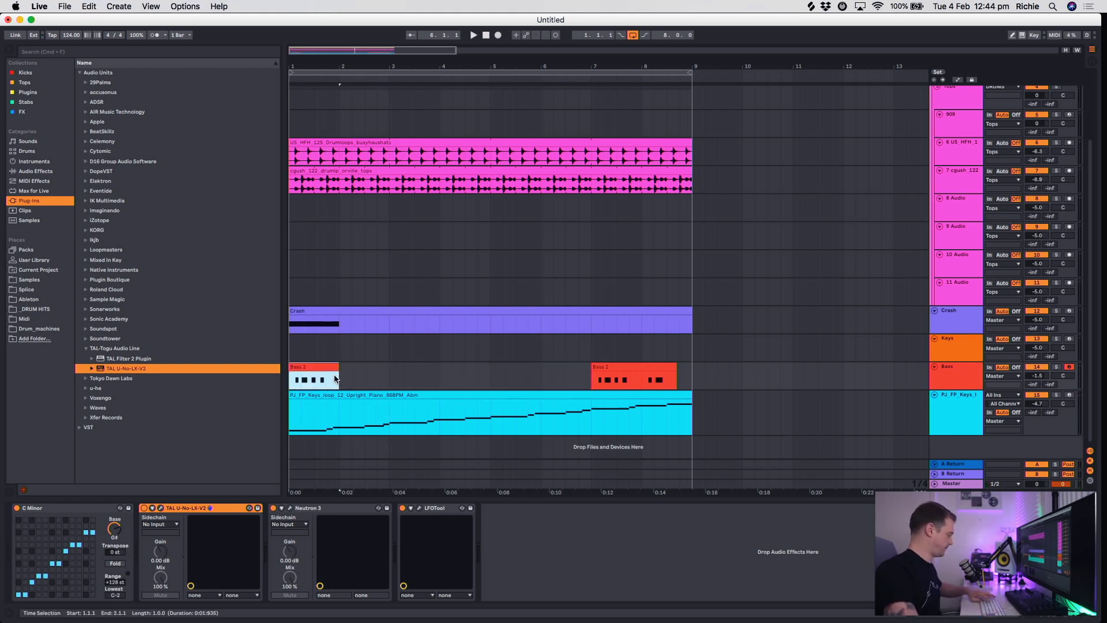
pyautogui.click(647, 369)
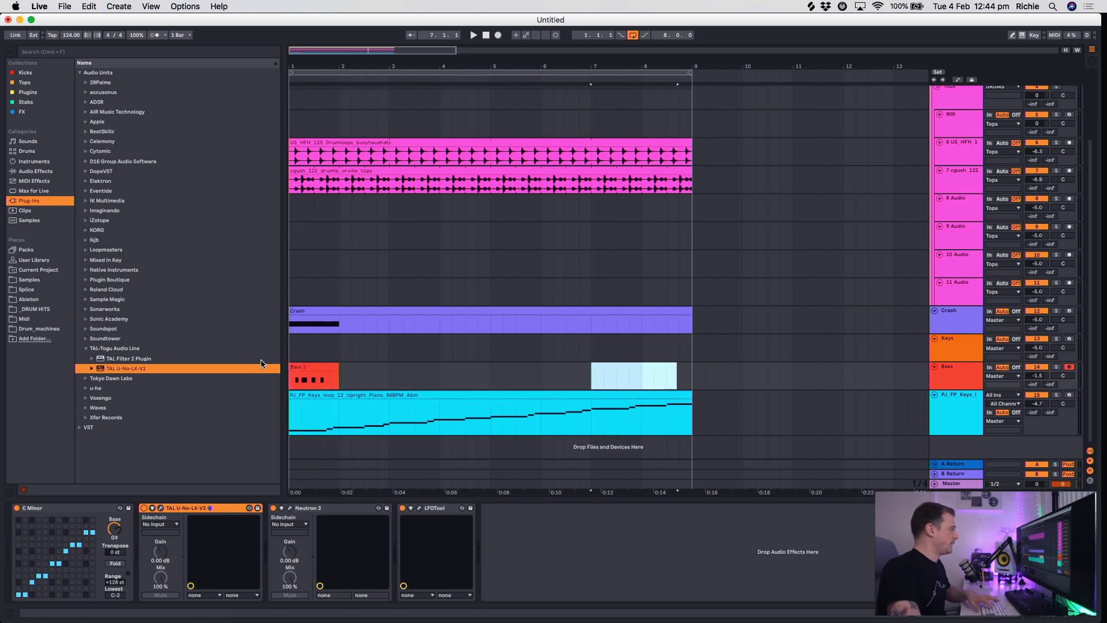
pyautogui.press('Delete')
# Turn on looping for the one-bar bass clip, extend it to 9.1.1 and reset playback to the start.
pyautogui.doubleClick(326, 377)
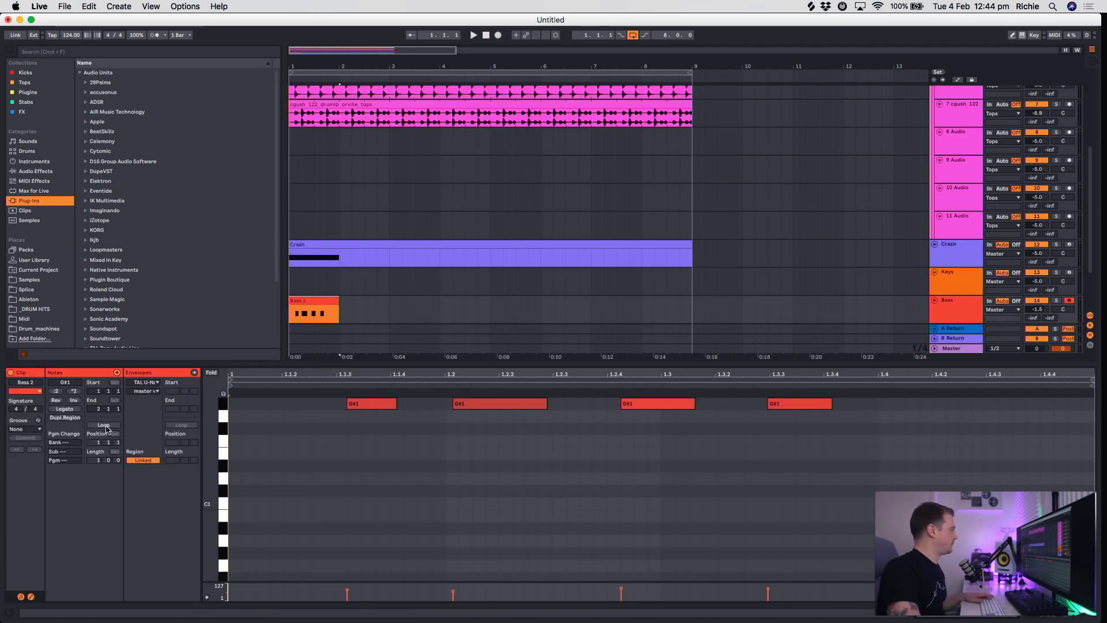
pyautogui.click(104, 426)
pyautogui.moveTo(334, 302); pyautogui.dragTo(692, 306)
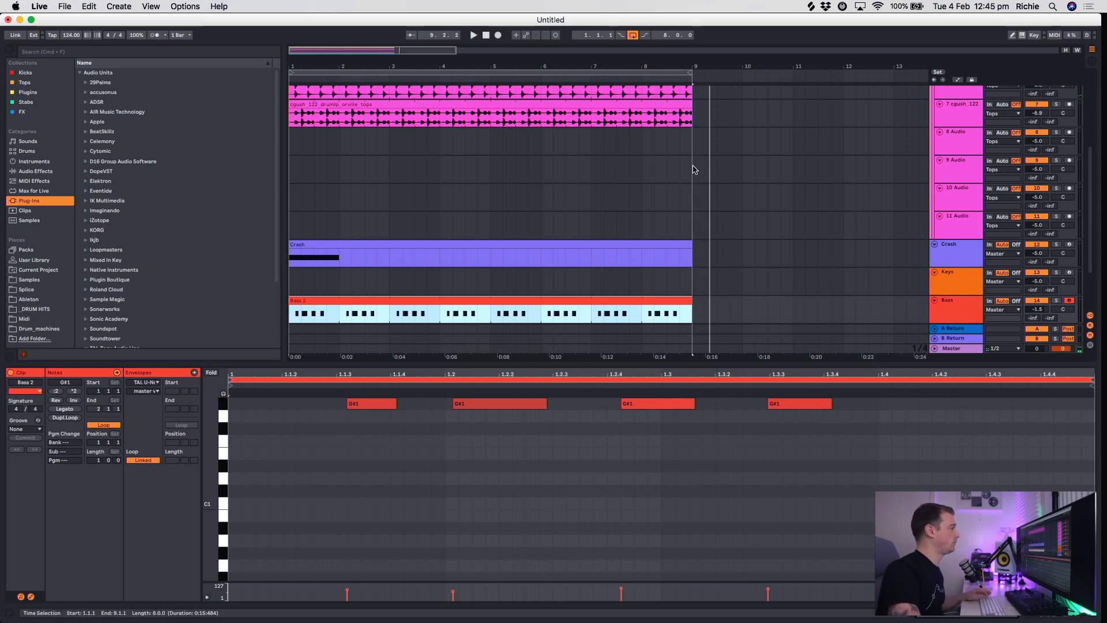
pyautogui.click(486, 35)
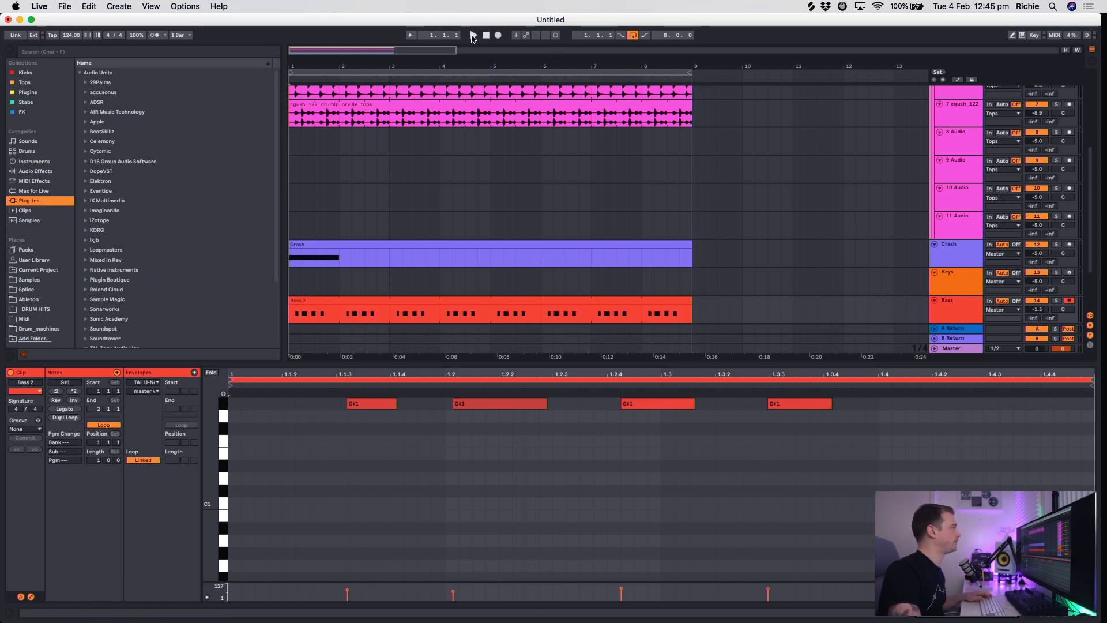
# Play the loop and quantize all the notes in the Bass clip.
pyautogui.click(473, 36)
pyautogui.scroll(2, 611, 566)
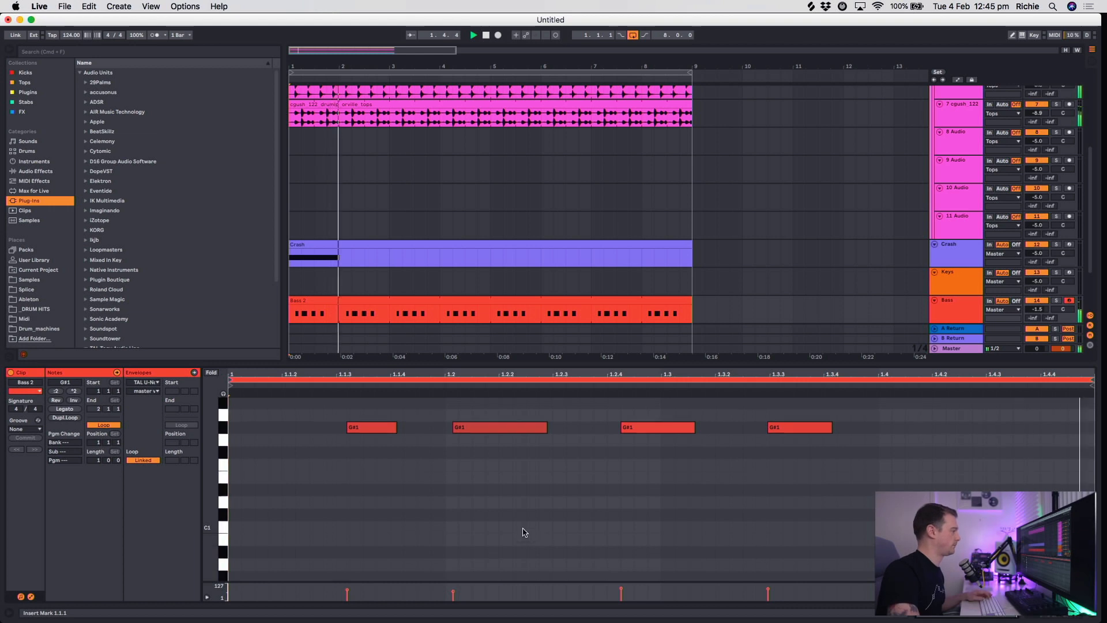
pyautogui.press('super+a')
pyautogui.rightClick(372, 438)
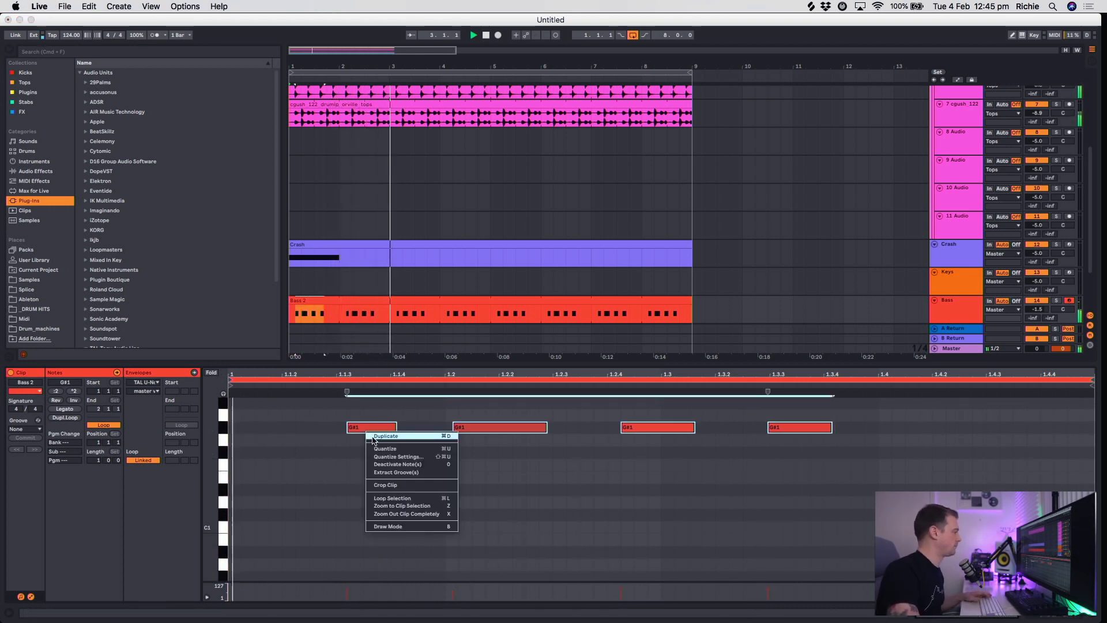
pyautogui.click(385, 448)
# Move the first three G#1 notes of the Bass clip slightly earlier, to just before their grid lines.
pyautogui.click(364, 419)
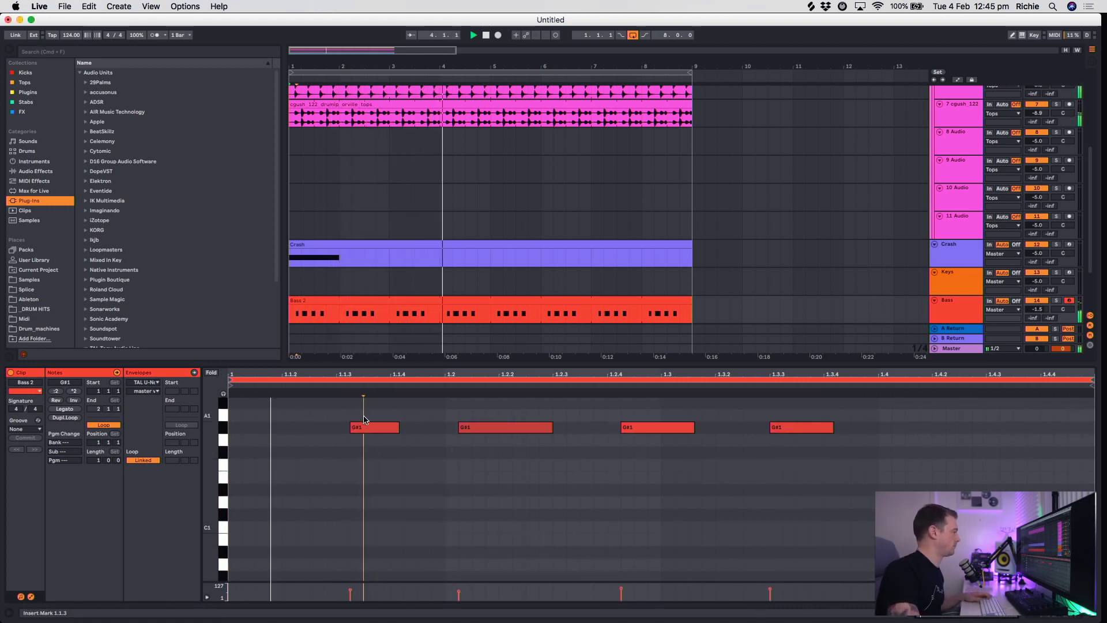
pyautogui.moveTo(368, 427); pyautogui.dragTo(355, 427)
pyautogui.click(504, 429)
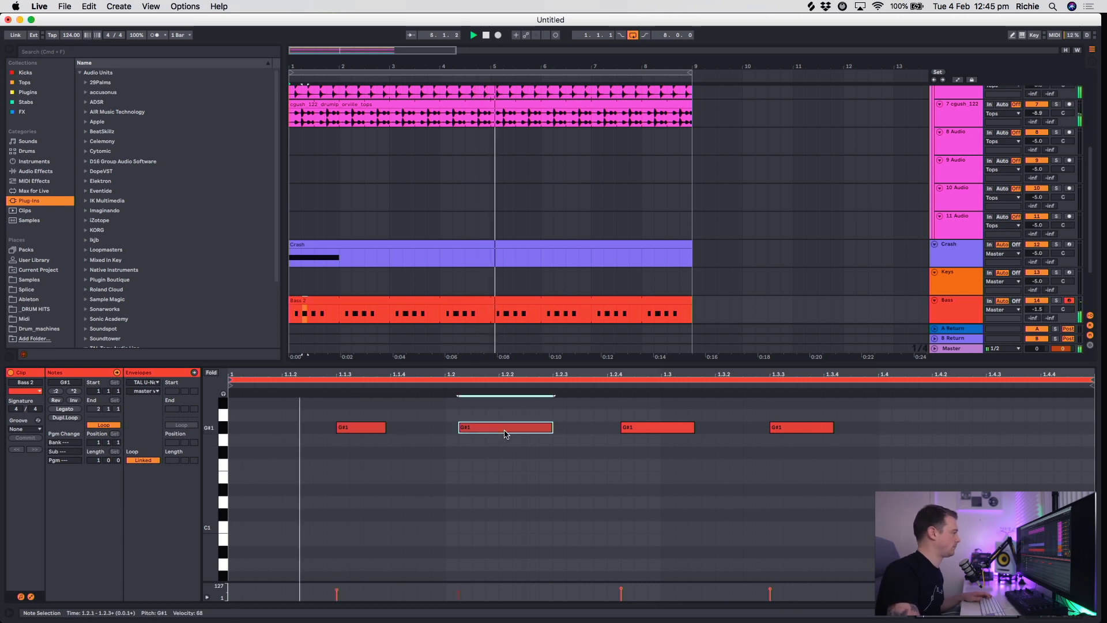
pyautogui.moveTo(505, 434); pyautogui.dragTo(492, 435)
pyautogui.moveTo(645, 430); pyautogui.dragTo(633, 432)
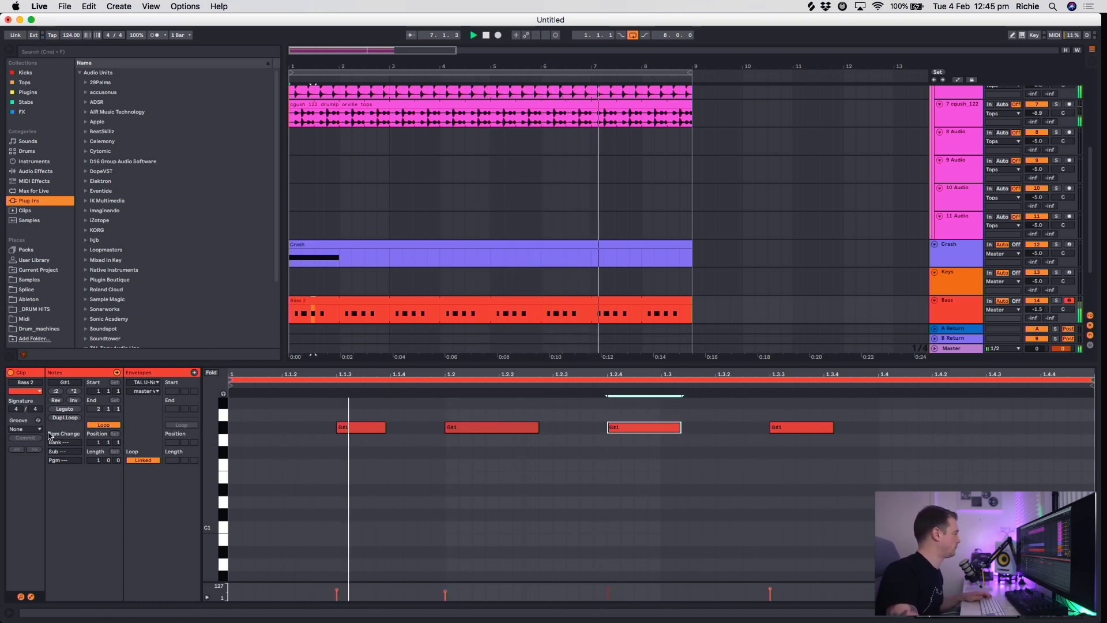
# Apply an MPC 16 Swing groove to the Bass clip.
pyautogui.click(25, 429)
pyautogui.click(38, 450)
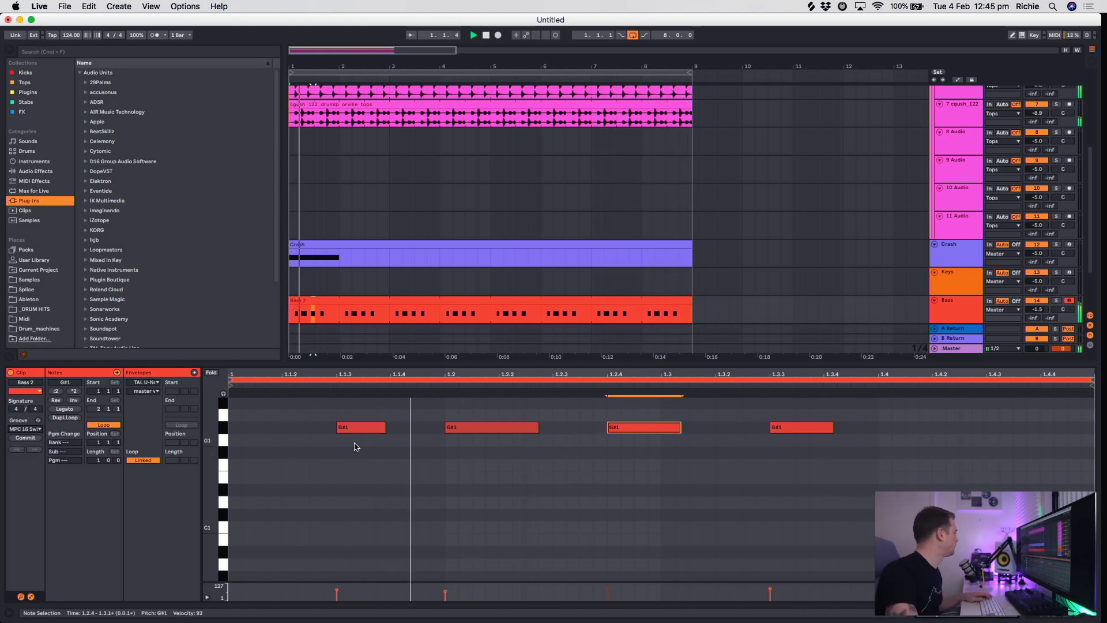
pyautogui.scroll(3, 548, 484)
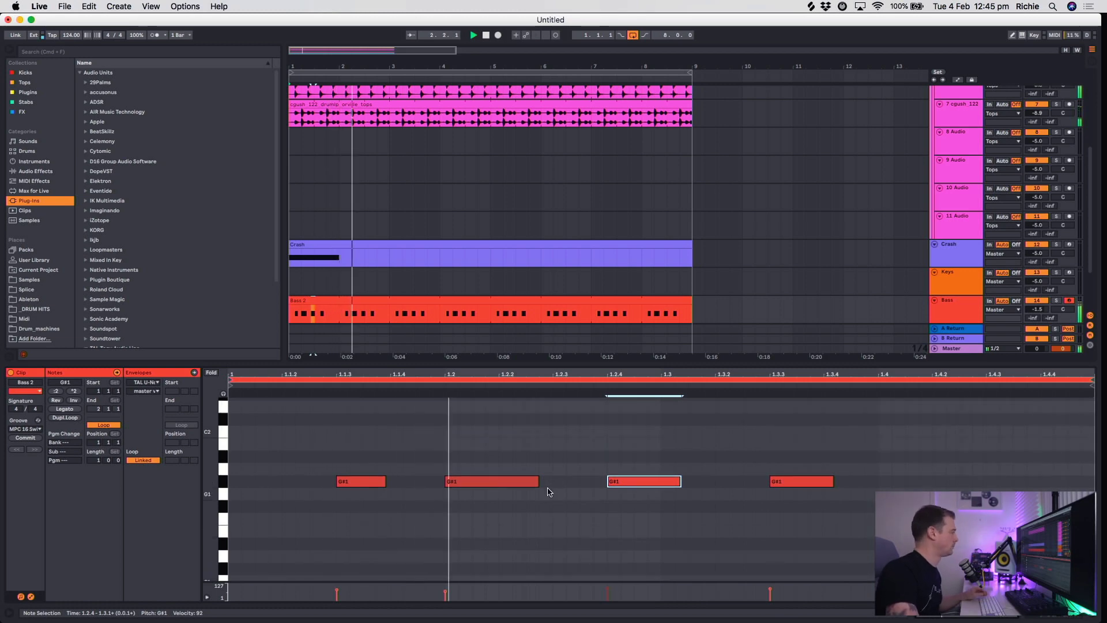
pyautogui.scroll(3, 548, 490)
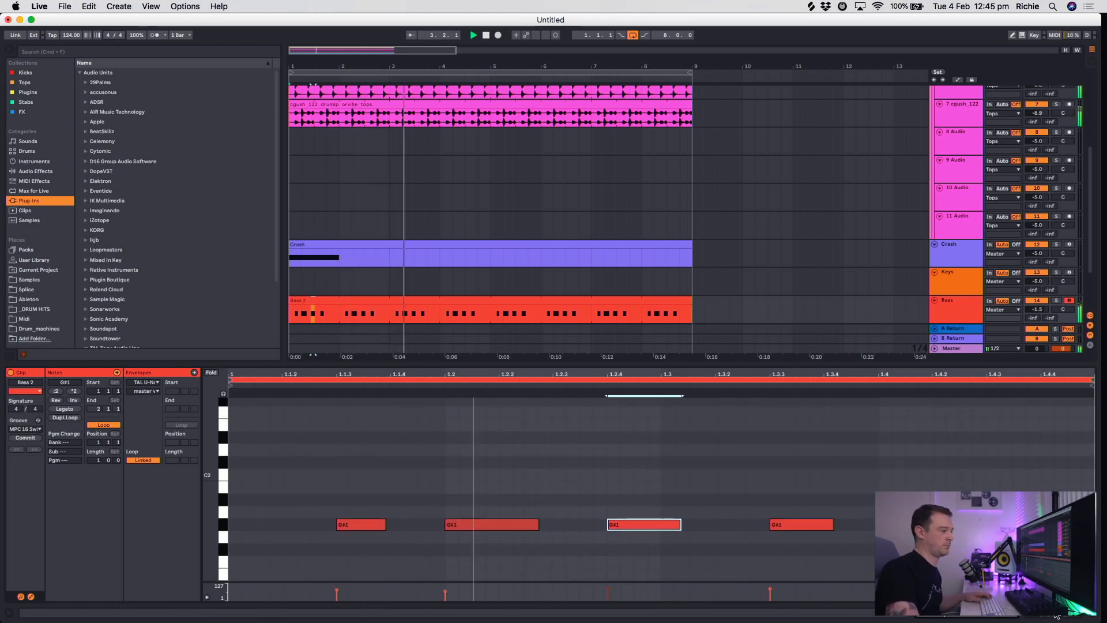
# Open TAL U-No-LX-V2 on the Bass track, audition preset 32 Bass 2 and return to 31 Bass 1.
pyautogui.press('super+z')
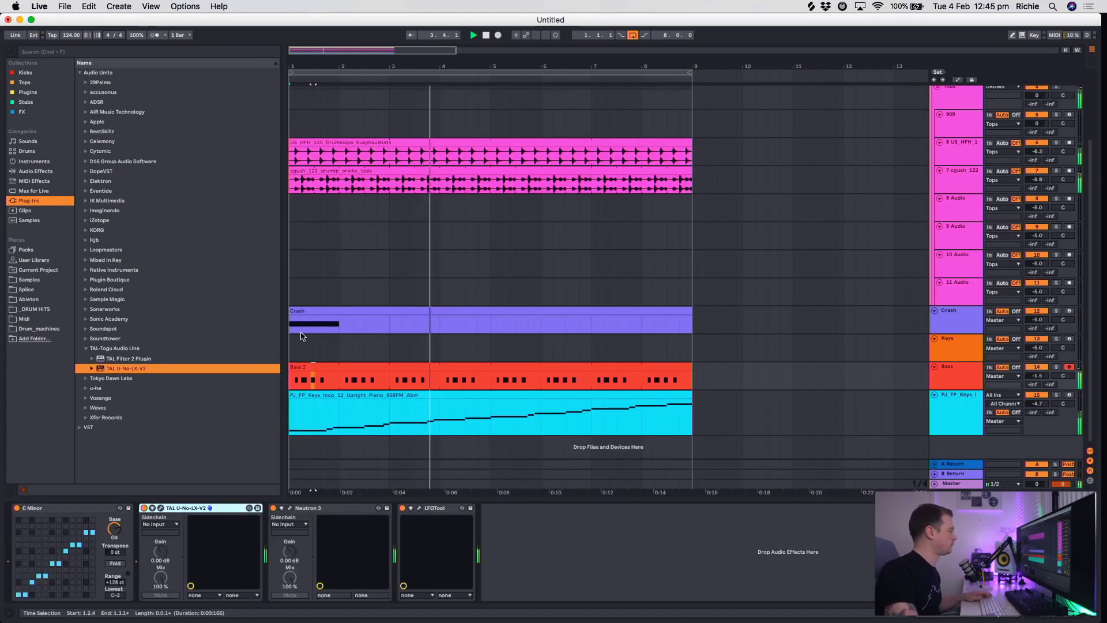
pyautogui.click(160, 508)
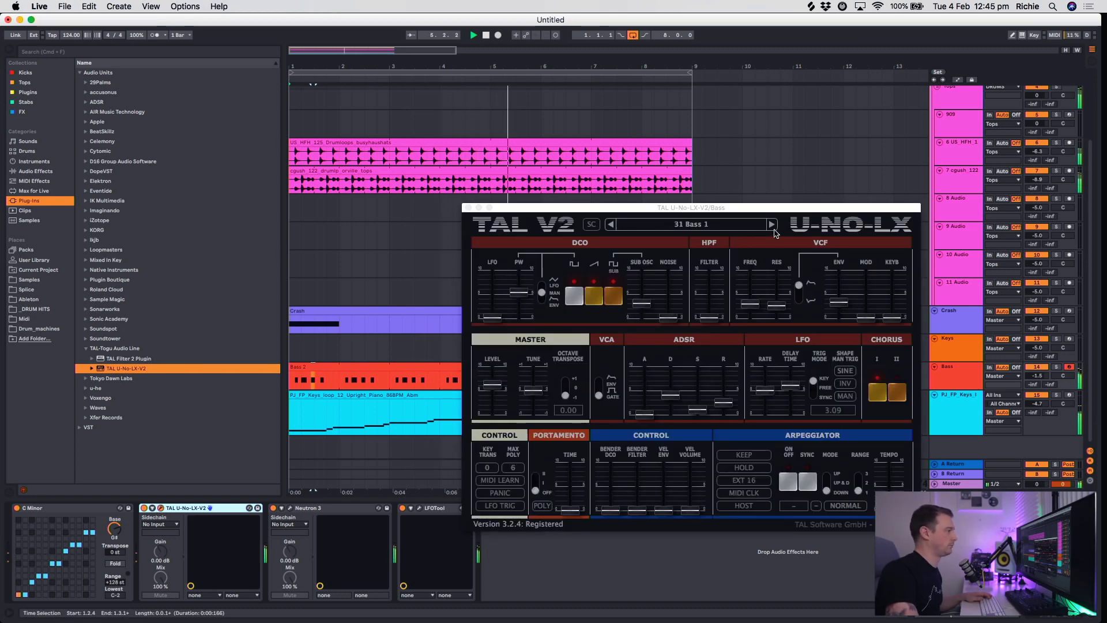
pyautogui.click(771, 225)
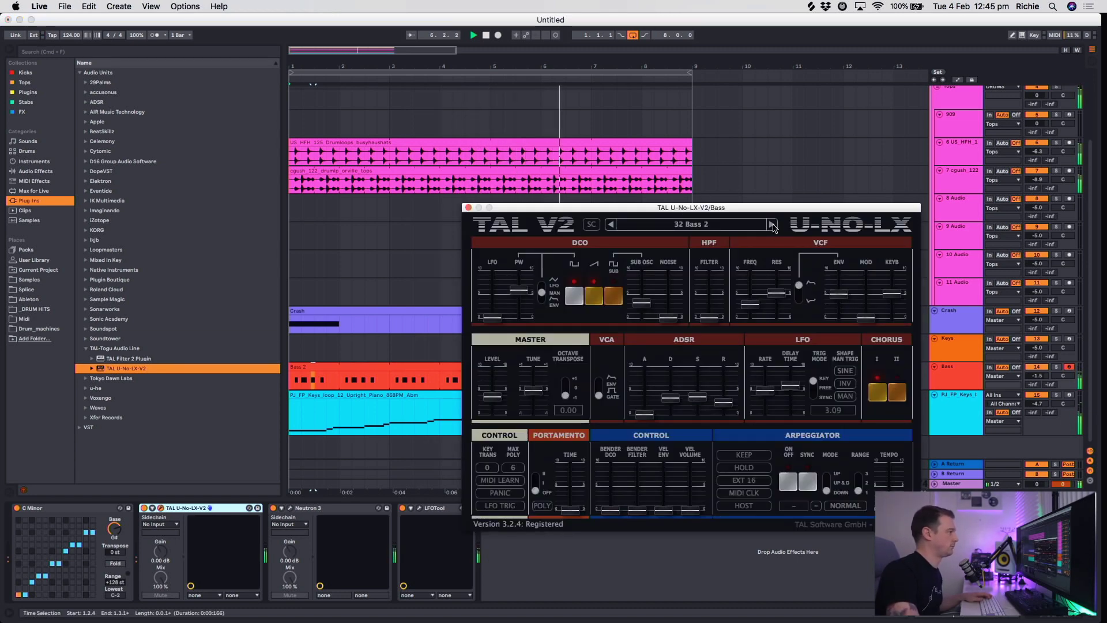
pyautogui.click(609, 225)
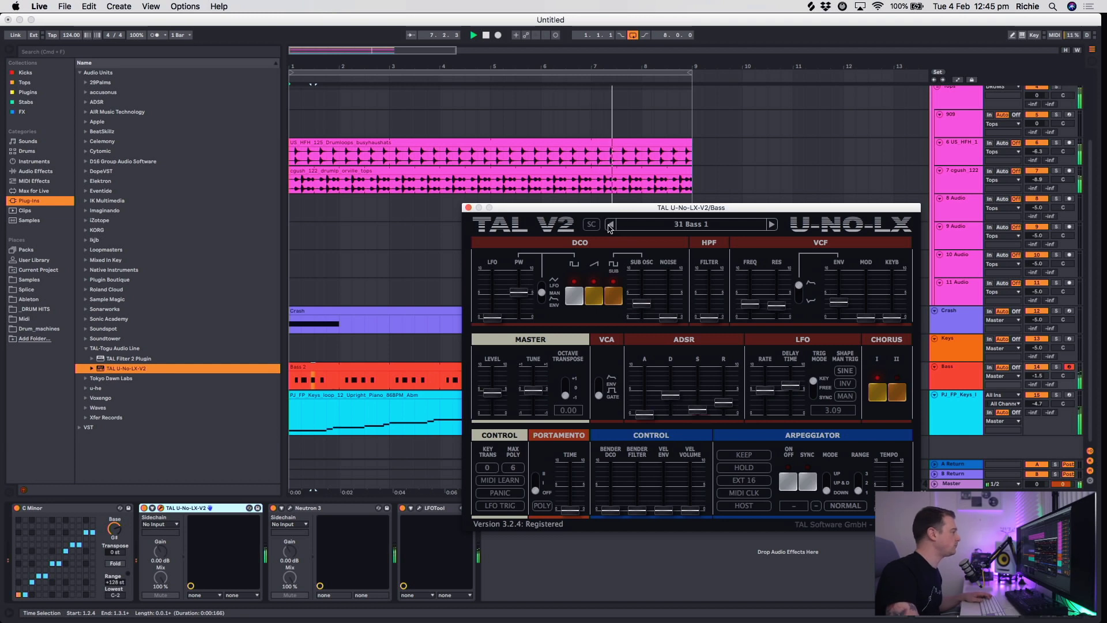
# Replace TAL U-No-LX-V2 on the Bass track with DopeVST's Bass Engine 1.2.
pyautogui.click(182, 510)
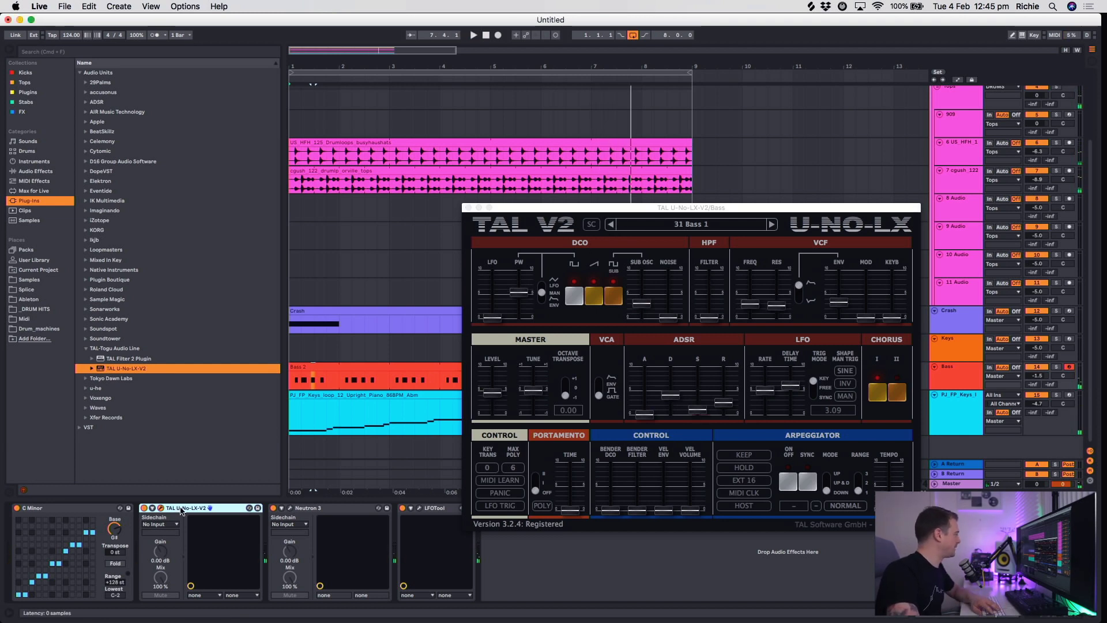
pyautogui.press('Delete')
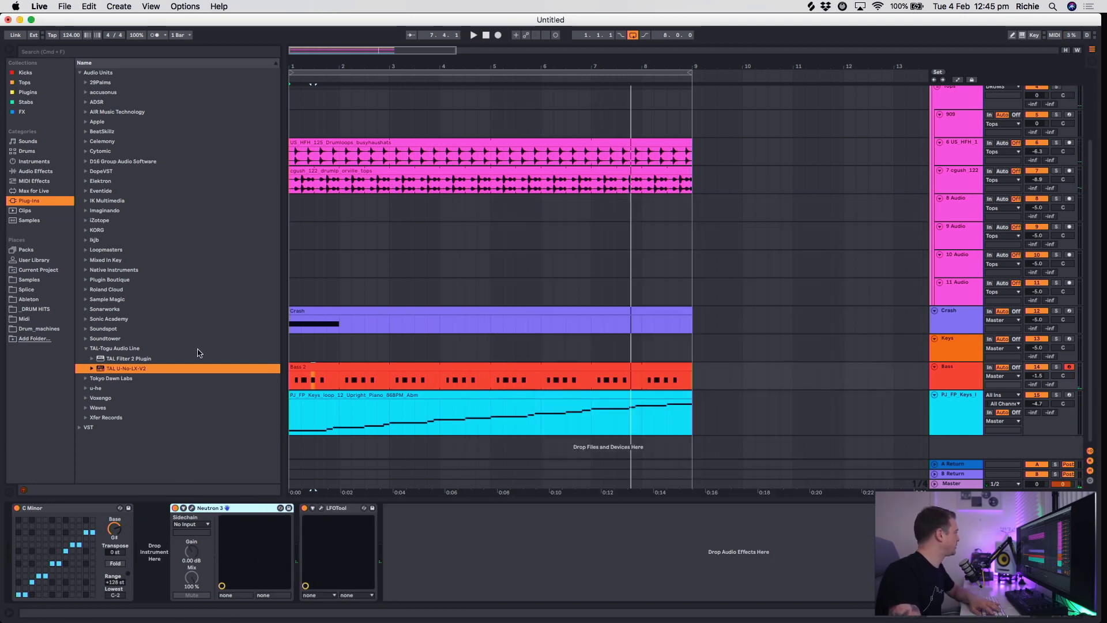
pyautogui.click(85, 172)
pyautogui.click(123, 182)
pyautogui.moveTo(172, 489); pyautogui.dragTo(168, 536)
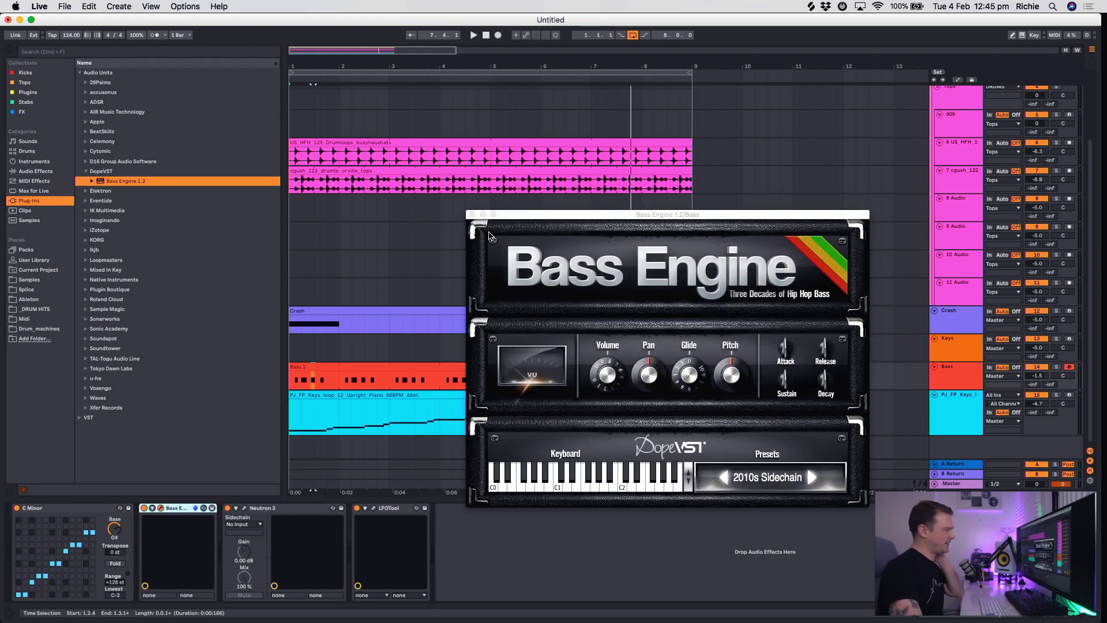
pyautogui.moveTo(614, 221); pyautogui.dragTo(567, 166)
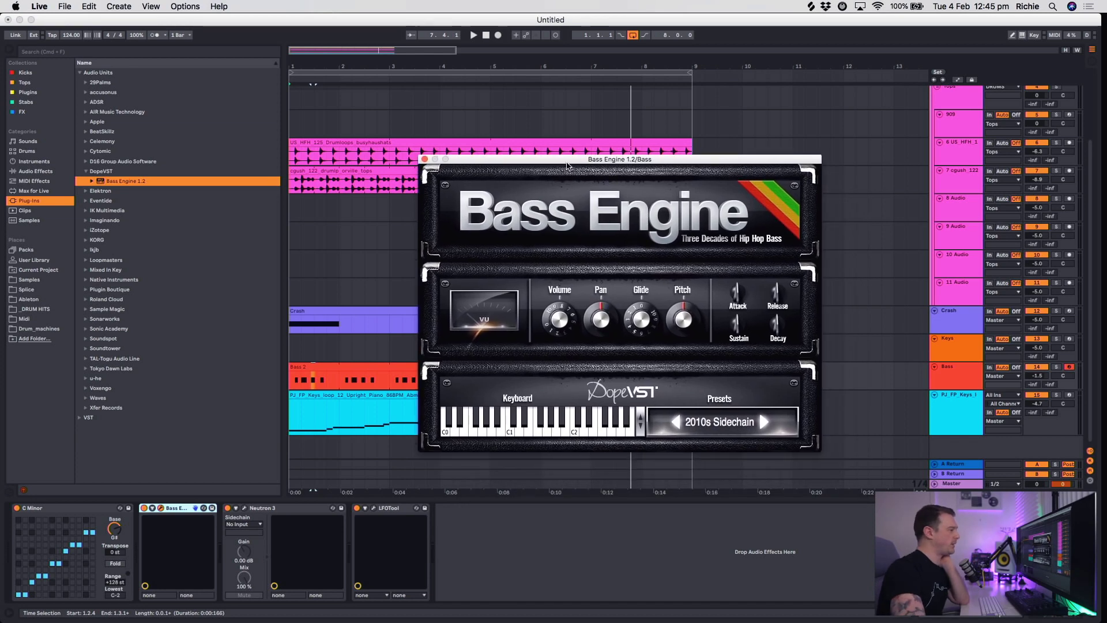
# Solo the Bass track and audition the Bass Engine presets 1990s Wu Bass, 2010s 808 Word, 2010s Whip and 2000s Moody.
pyautogui.click(1066, 368)
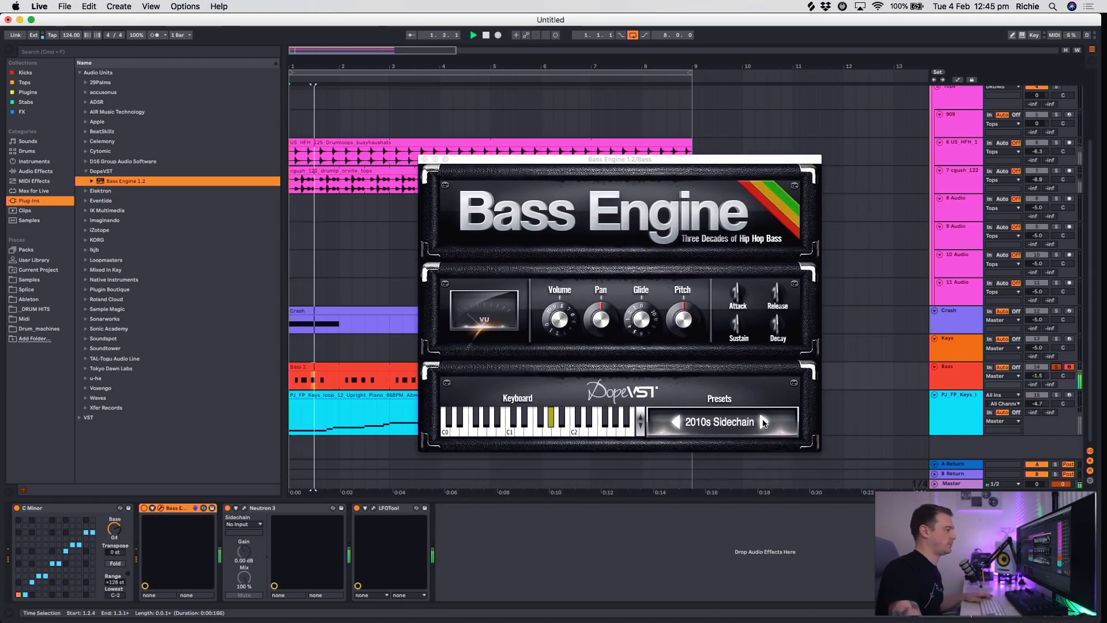
pyautogui.click(724, 421)
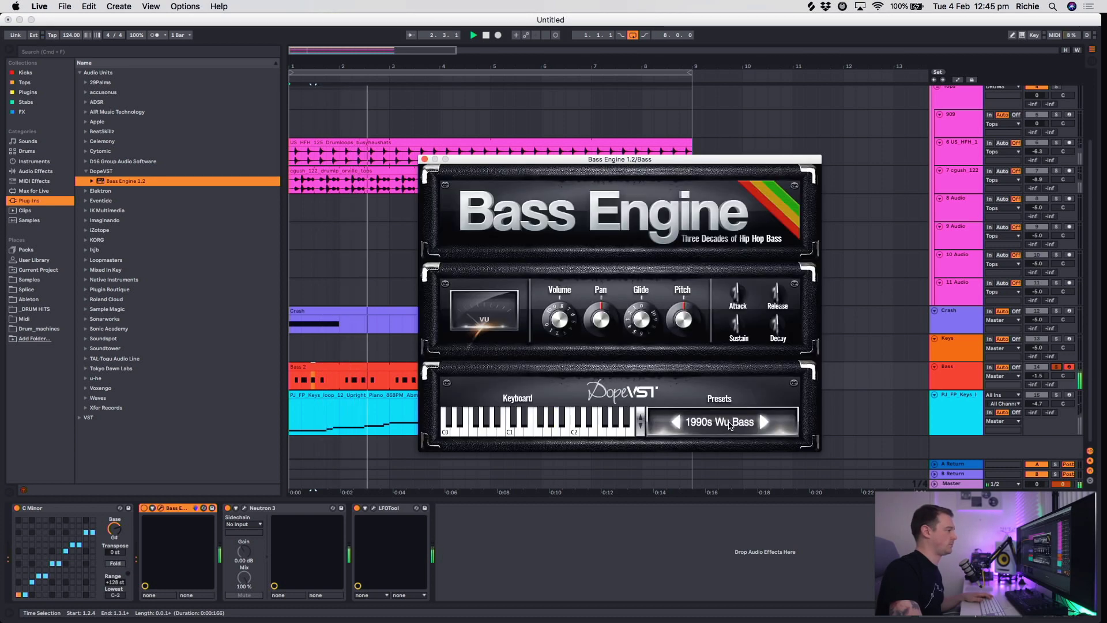
pyautogui.click(724, 421)
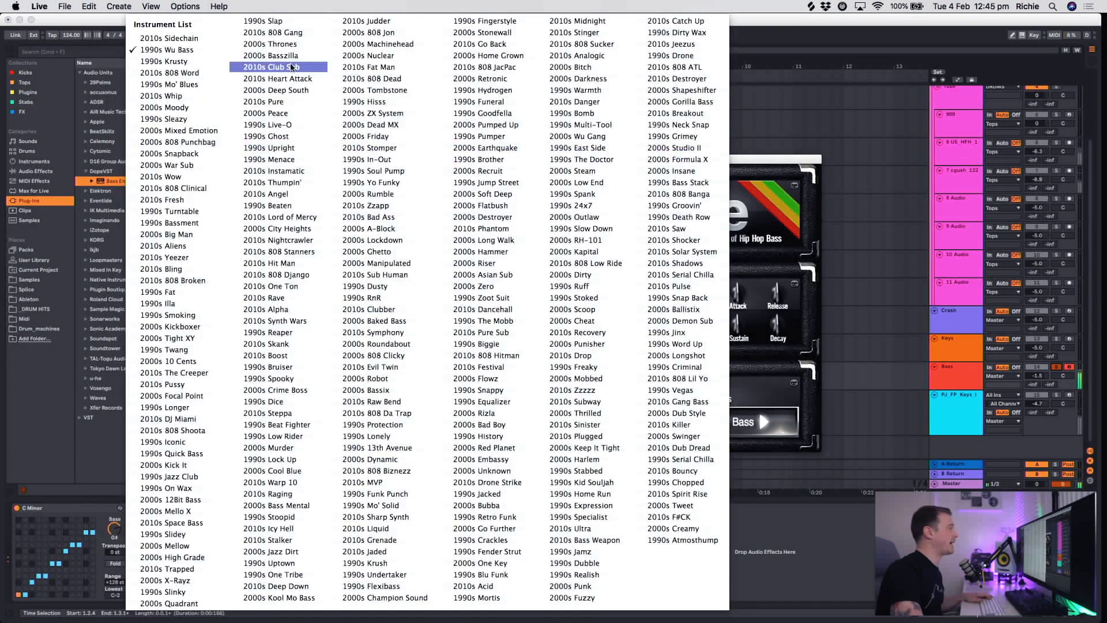
pyautogui.click(363, 102)
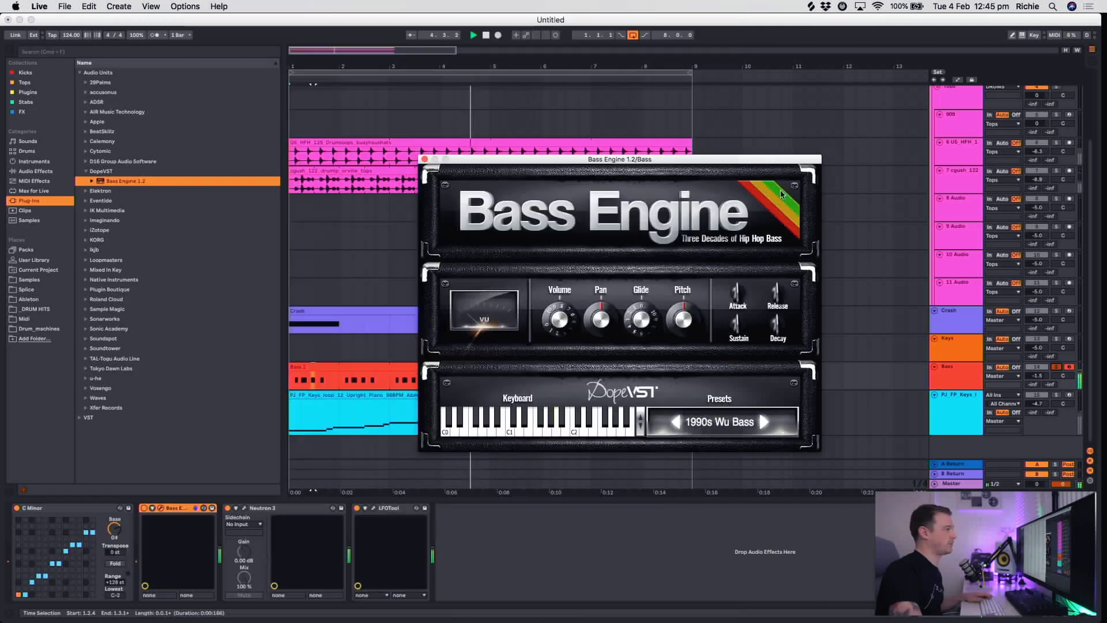
pyautogui.click(710, 421)
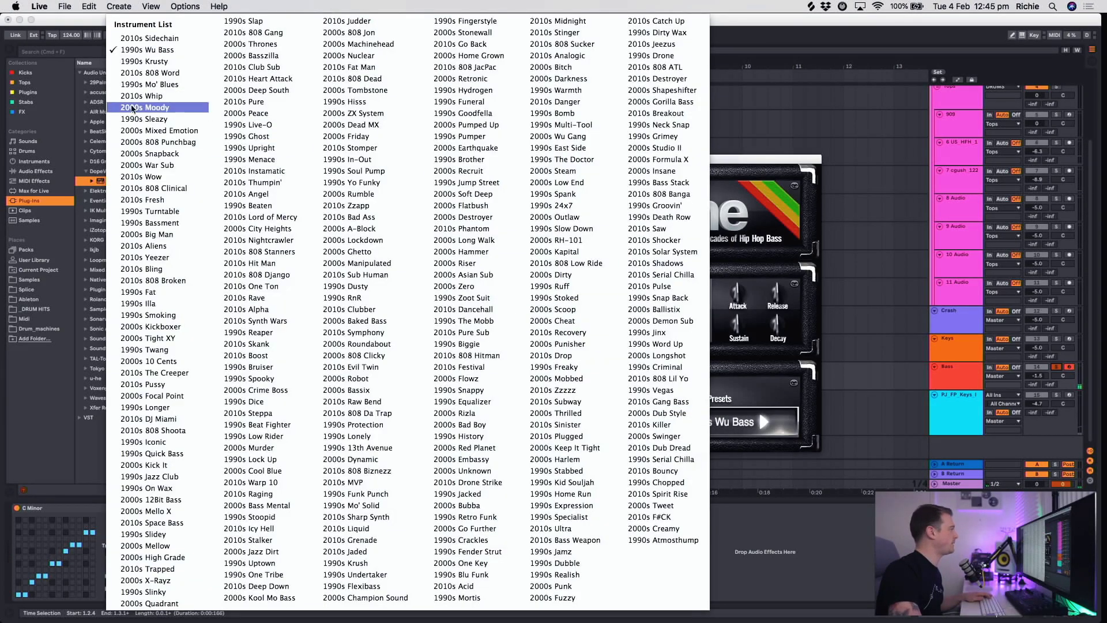
pyautogui.click(149, 73)
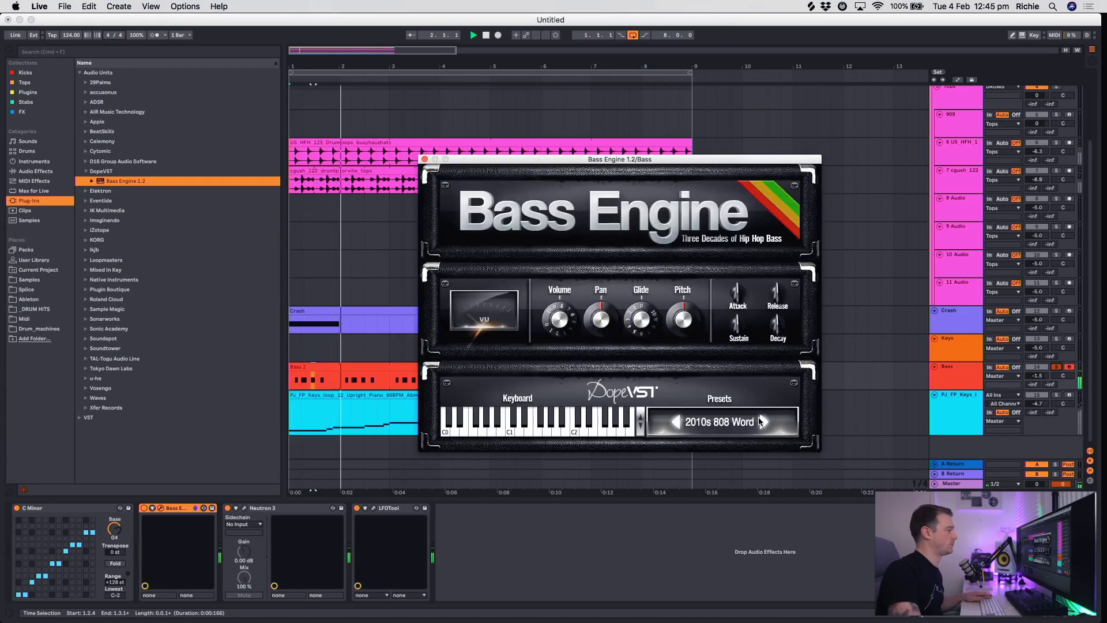
pyautogui.click(764, 422)
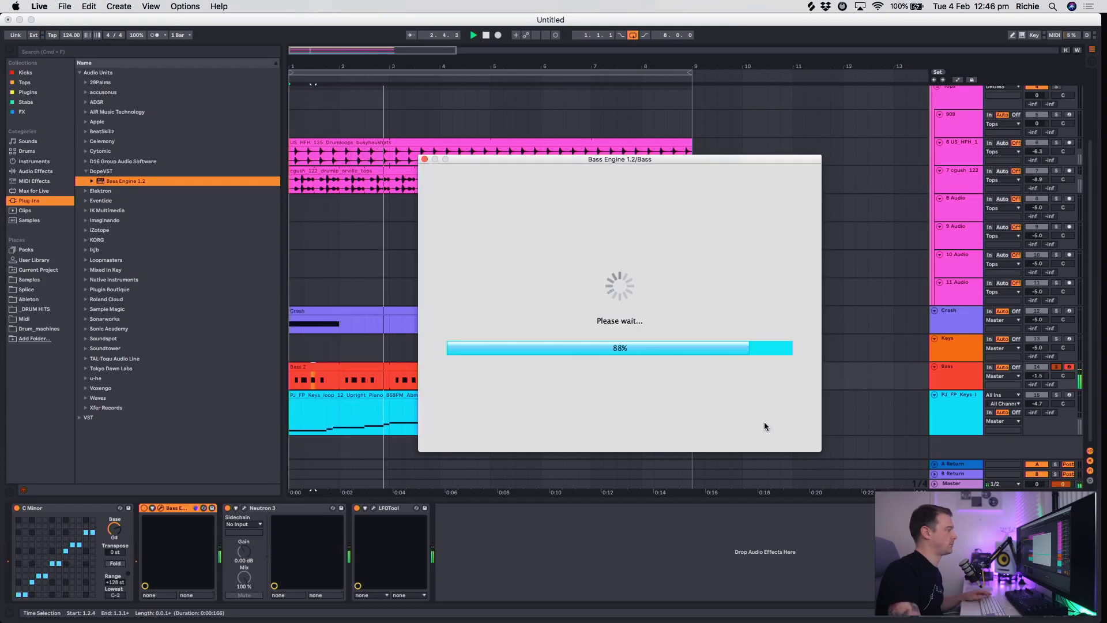
pyautogui.click(764, 422)
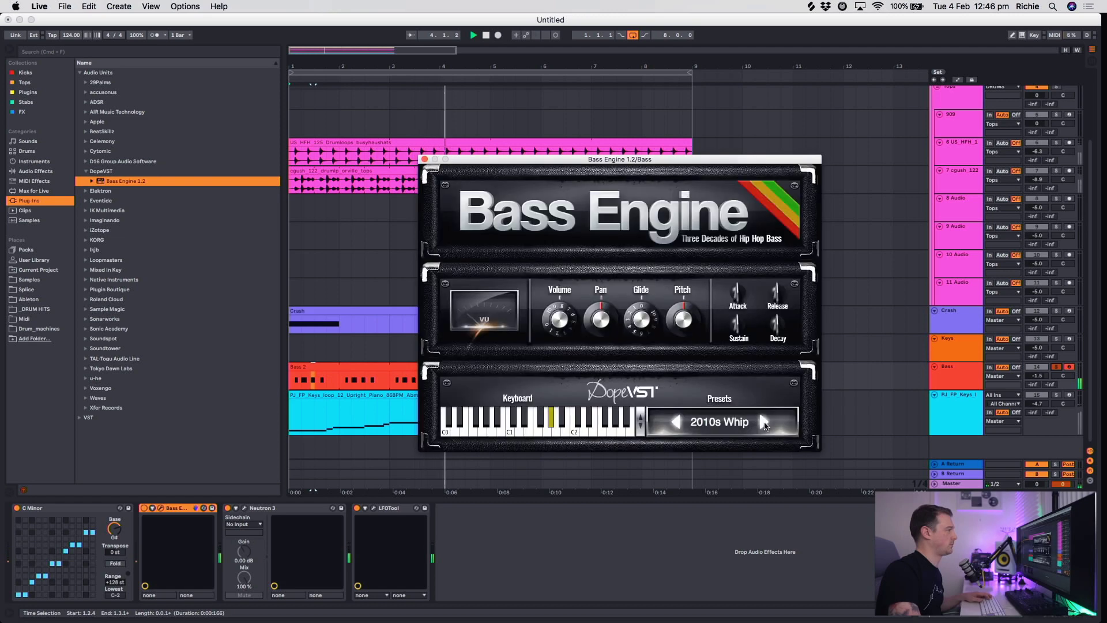
pyautogui.click(764, 423)
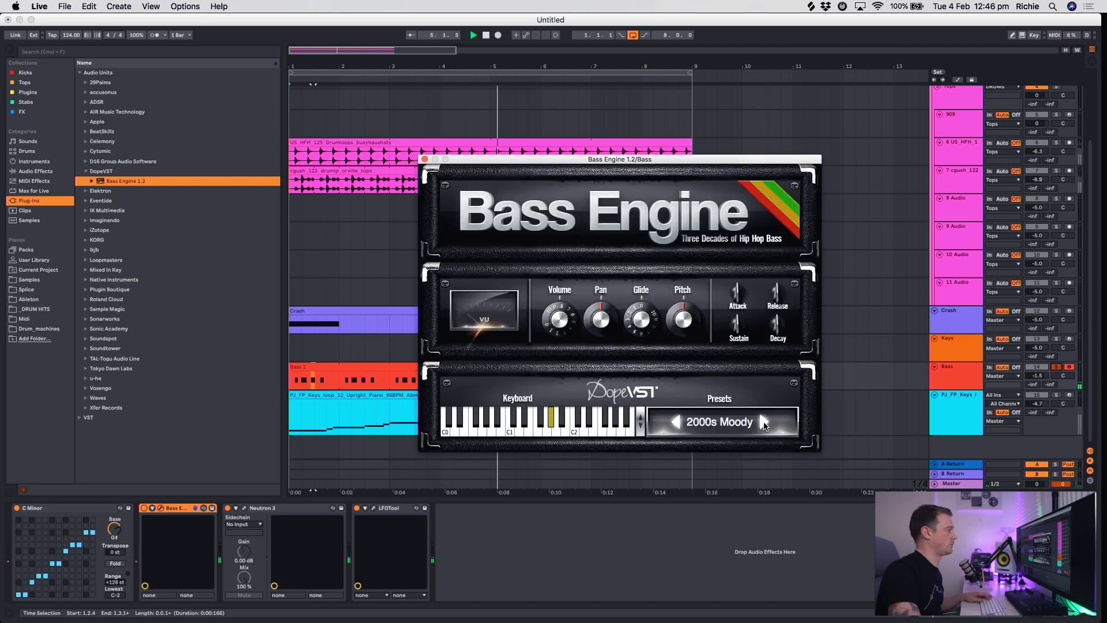
# Load the 2000s Snapback preset in Bass Engine and unsolo the Bass track to hear it in the mix.
pyautogui.click(731, 424)
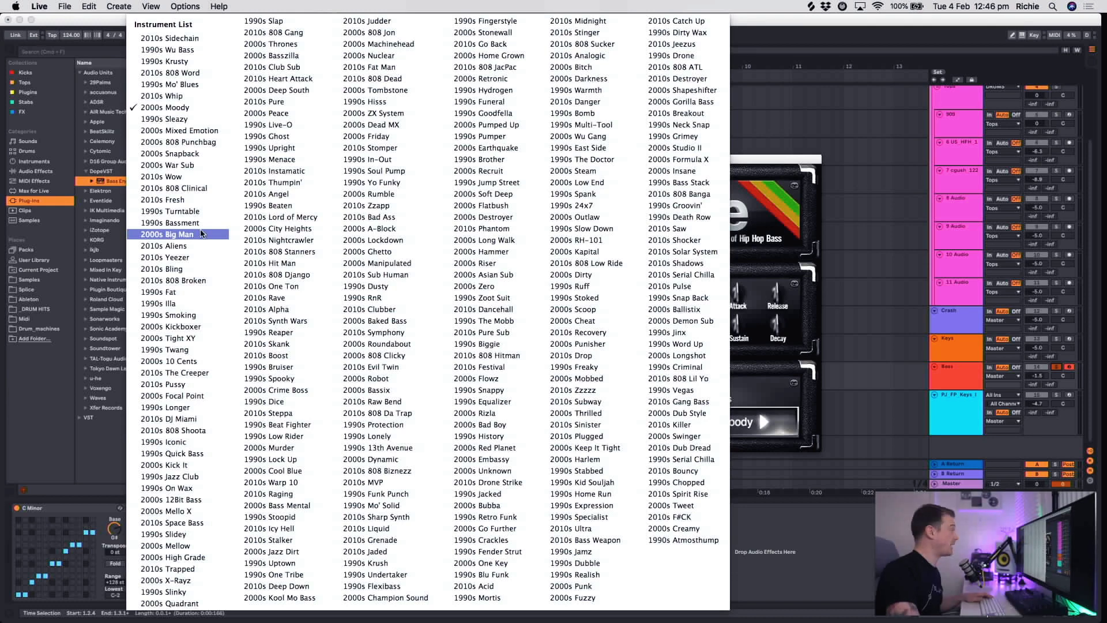
pyautogui.click(173, 153)
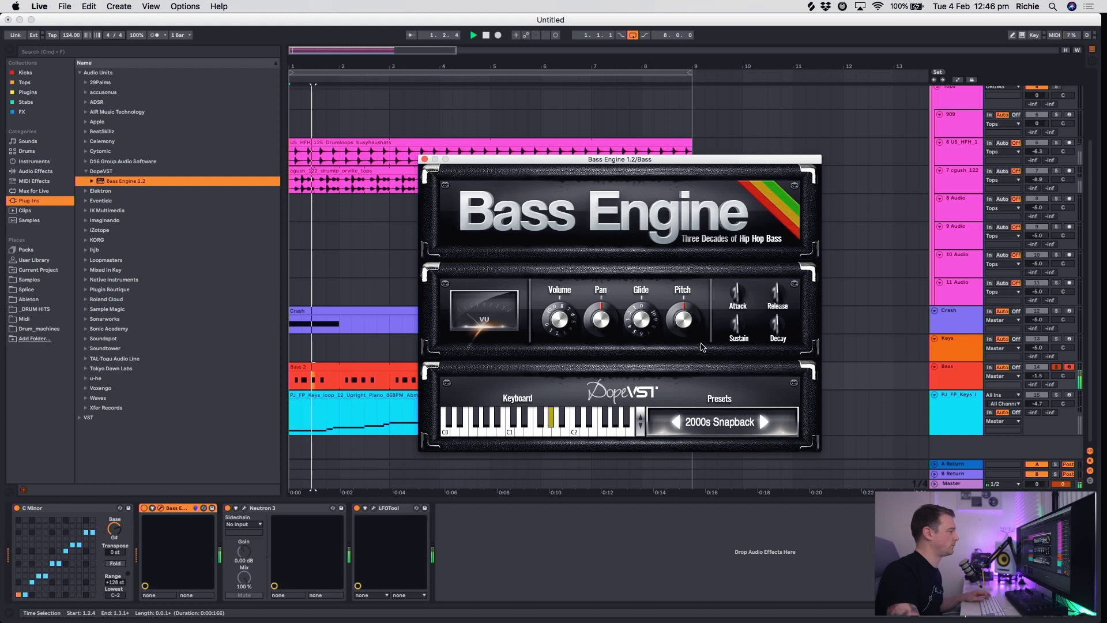
pyautogui.click(1055, 374)
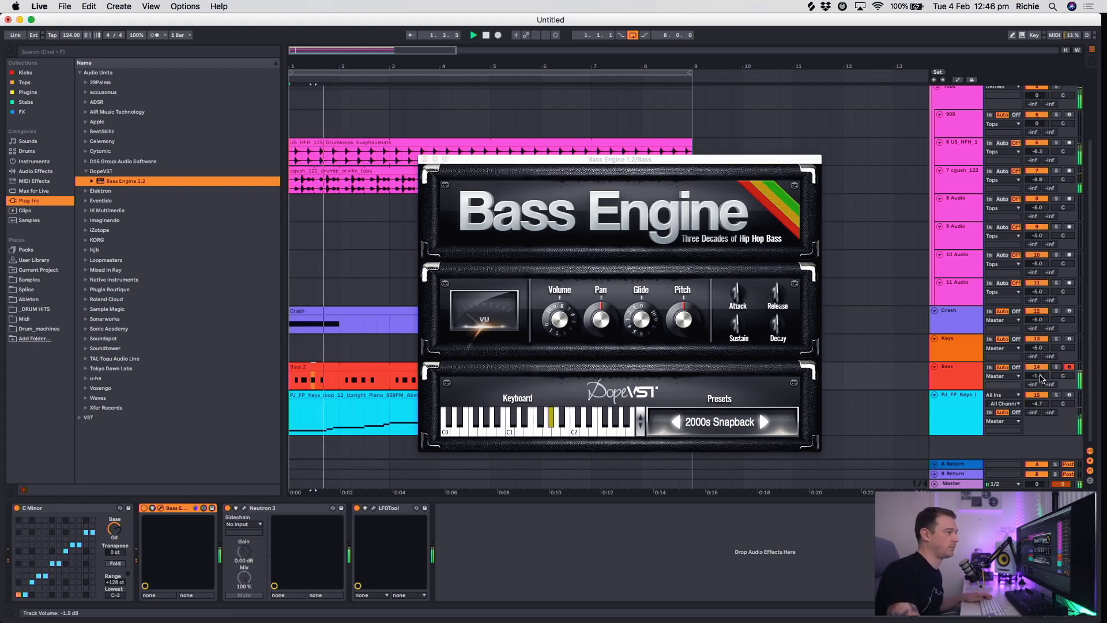
# Shift the peak of the Bass track's LFOTool volume curve slightly later, play it back and close LFOTool.
pyautogui.click(373, 508)
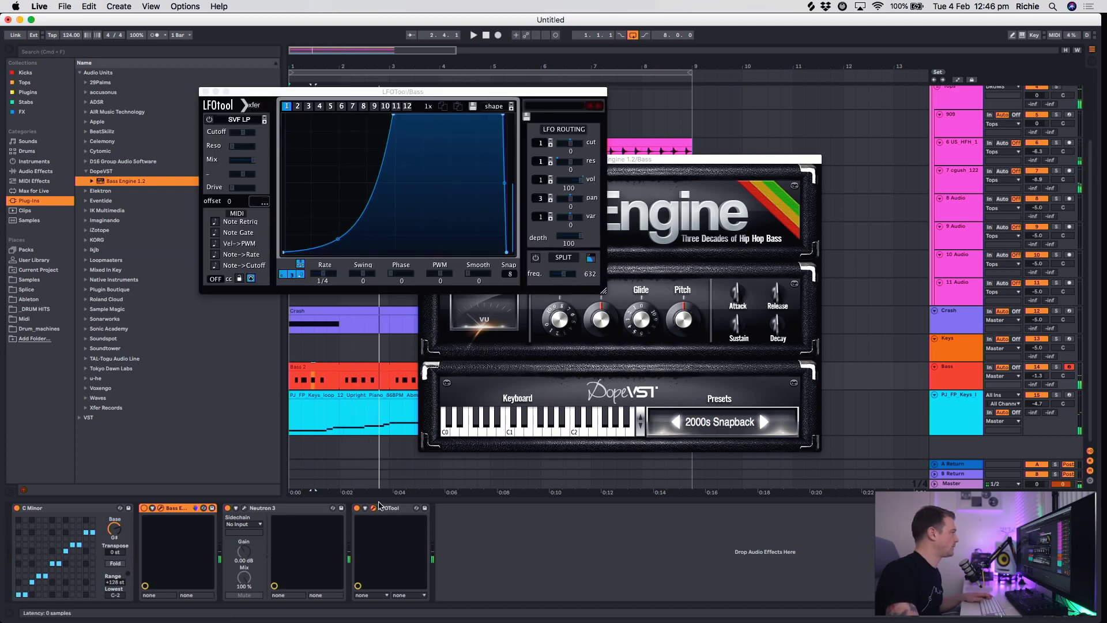
pyautogui.click(284, 266)
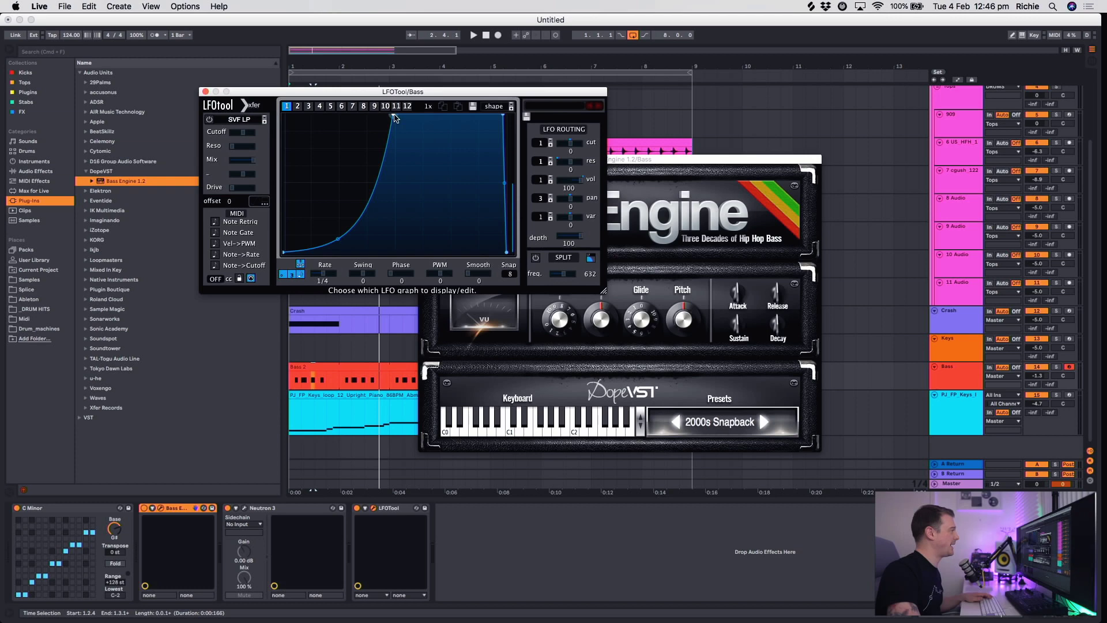
pyautogui.press('space')
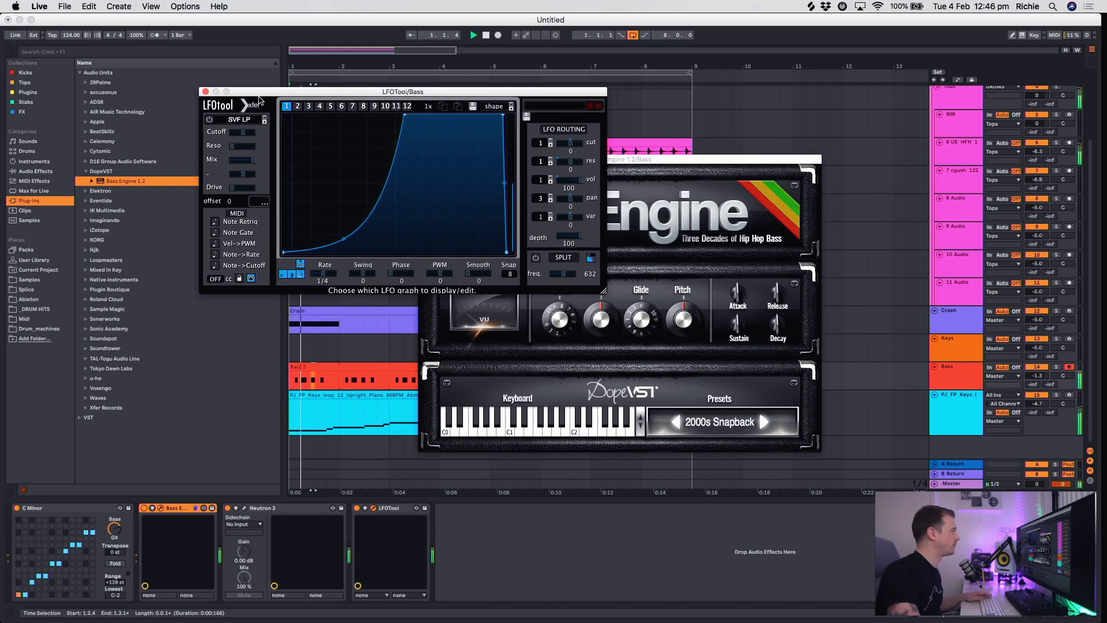
pyautogui.click(206, 91)
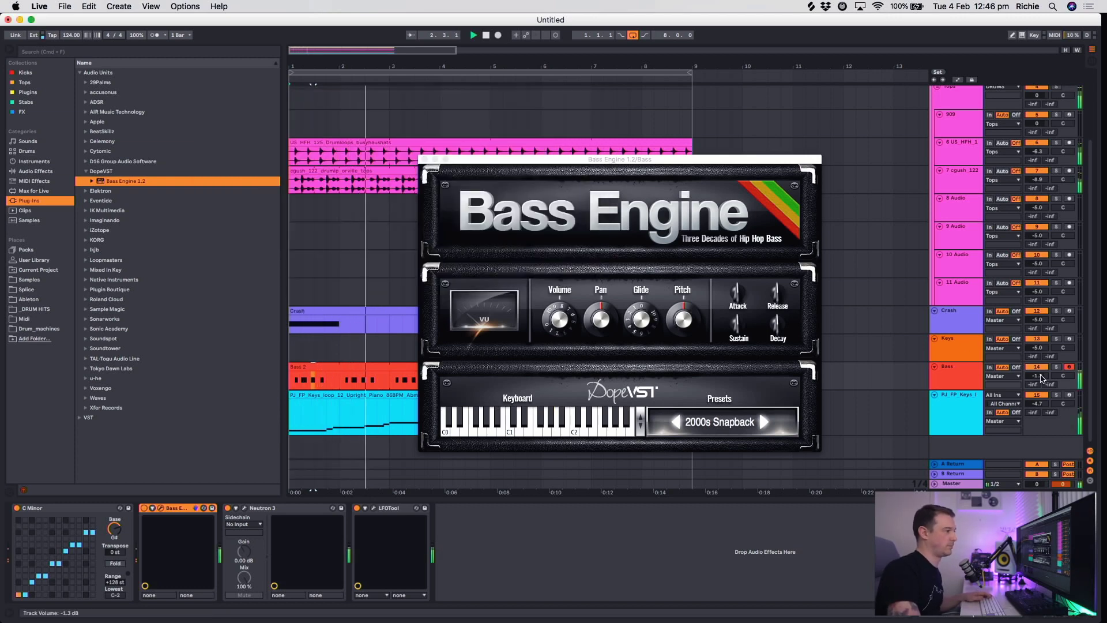
# Set the Bass track's volume to about -0.6 dB and close the Bass Engine window.
pyautogui.moveTo(1041, 378); pyautogui.dragTo(1041, 346)
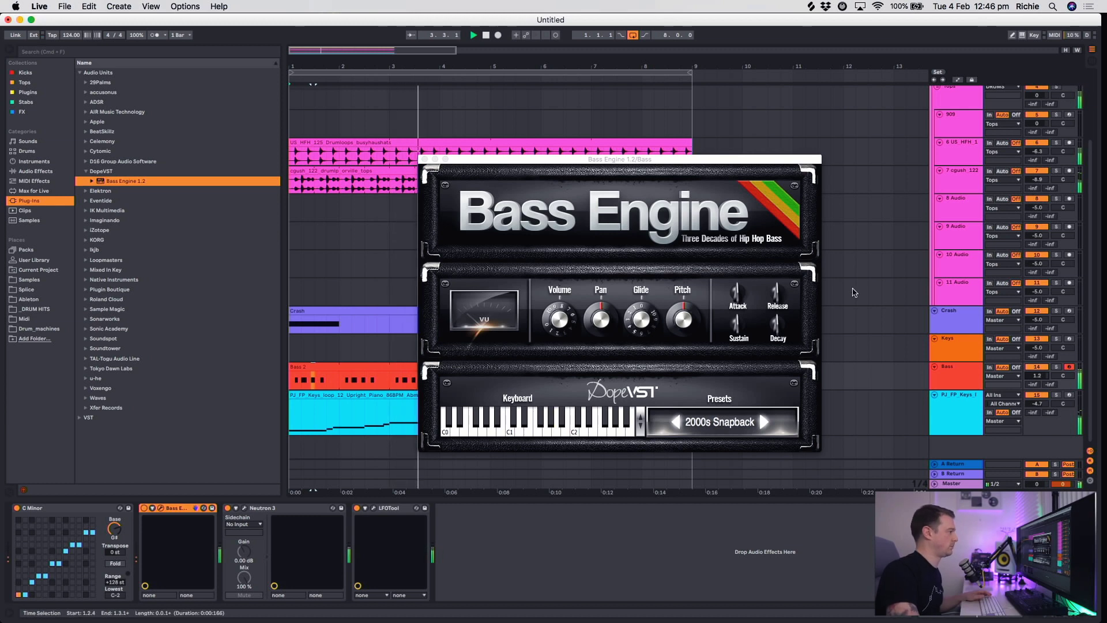
pyautogui.click(425, 159)
pyautogui.click(1015, 375)
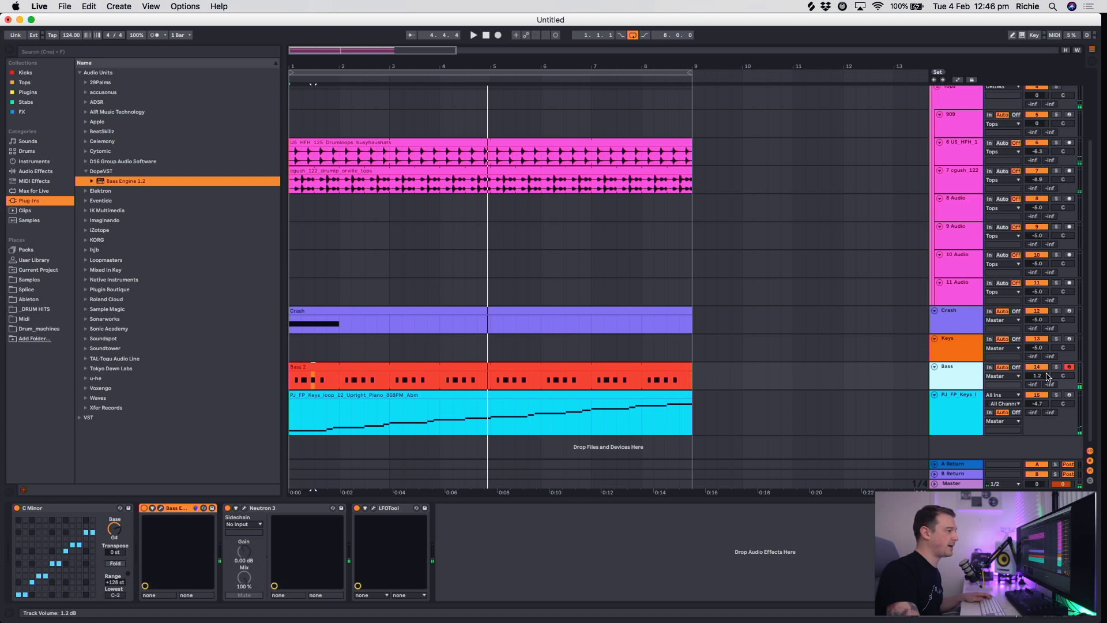
pyautogui.moveTo(1047, 376); pyautogui.dragTo(1048, 396)
pyautogui.click(961, 372)
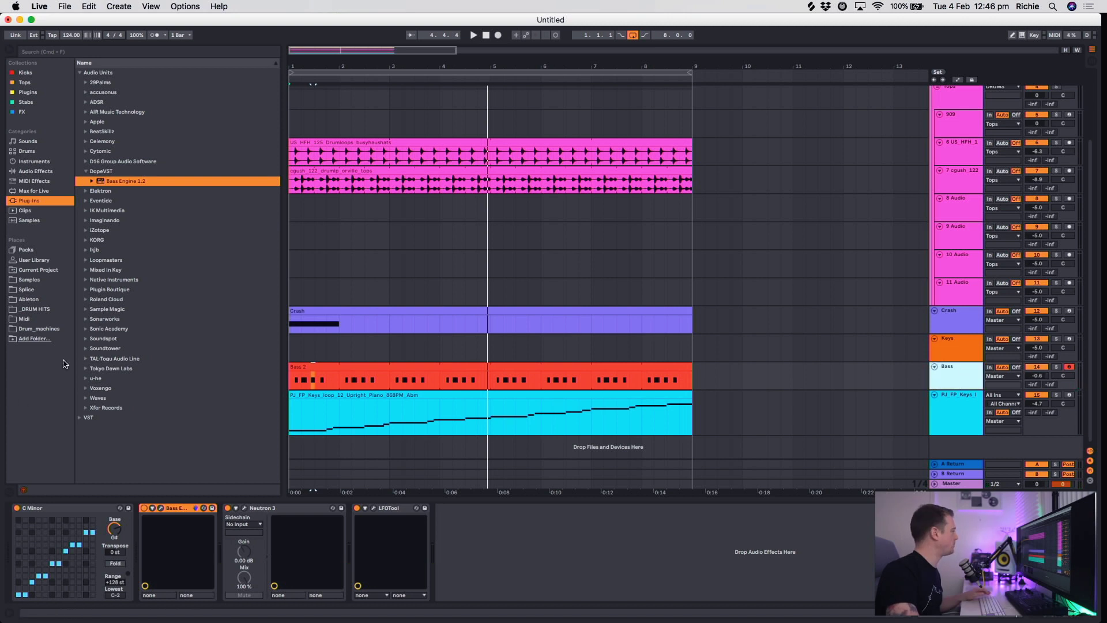
# Insert a Compressor directly after Bass Engine on the Bass track and lower its threshold to about -14.5 dB during playback.
pyautogui.click(11, 174)
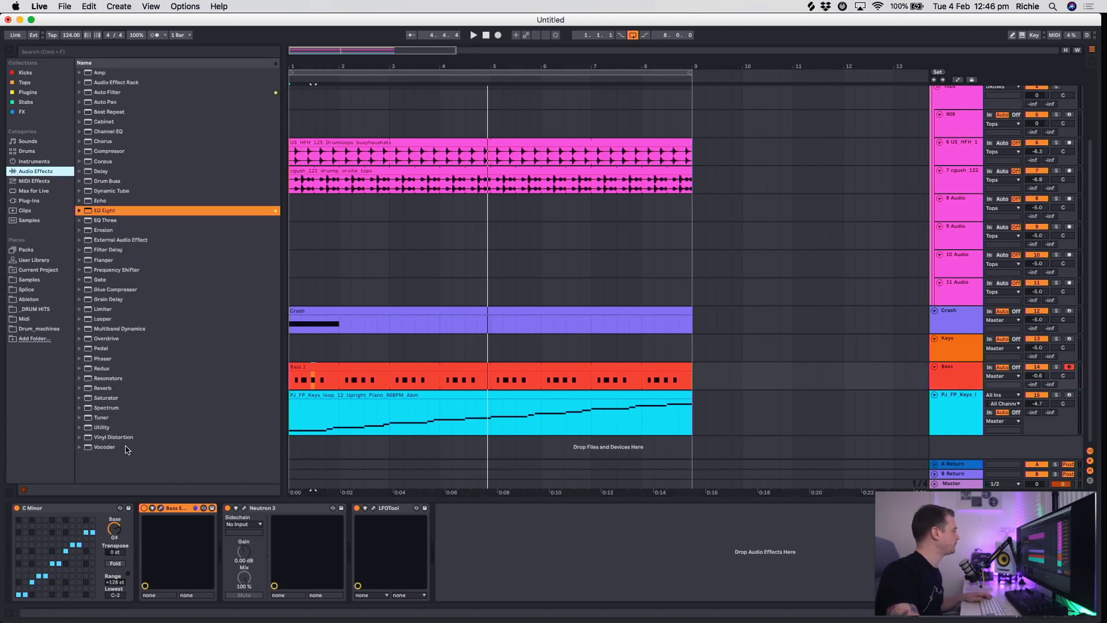
pyautogui.click(99, 151)
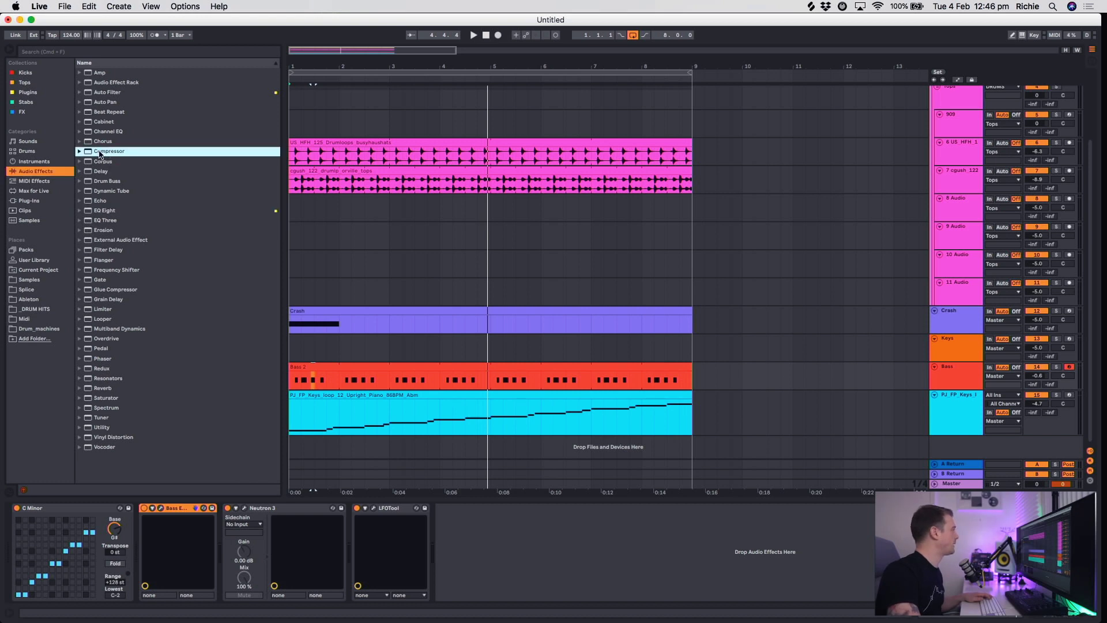
pyautogui.moveTo(378, 450); pyautogui.dragTo(131, 517)
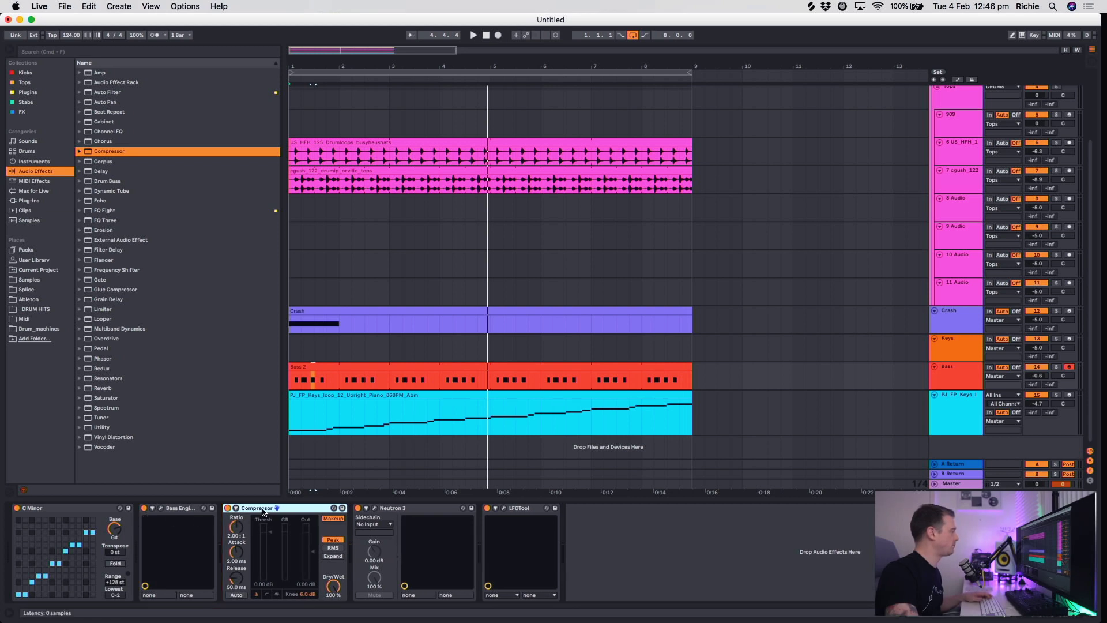
pyautogui.press('space')
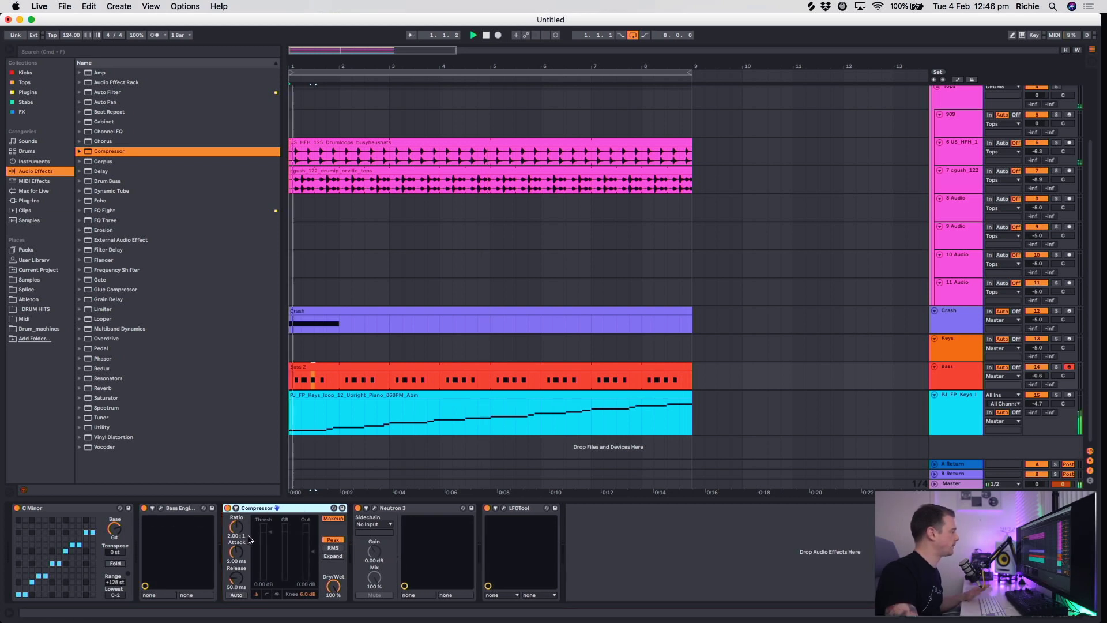
pyautogui.moveTo(270, 531); pyautogui.dragTo(269, 552)
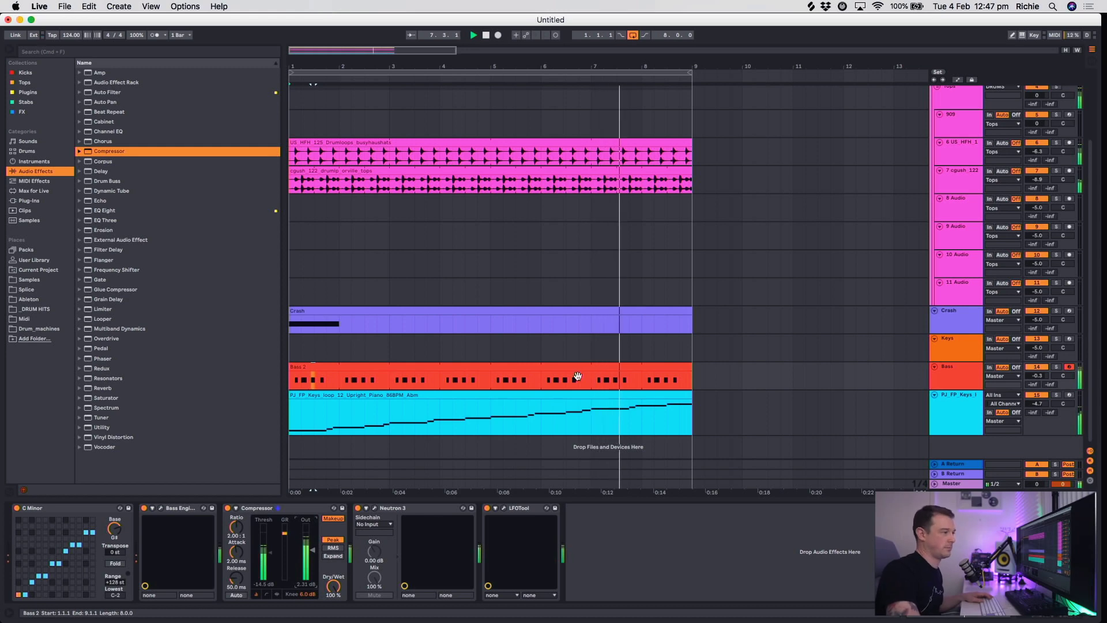
# Enlarge the Bass track's lane, play the loop and open the Bass 2 clip for note editing.
pyautogui.doubleClick(446, 364)
pyautogui.press('space')
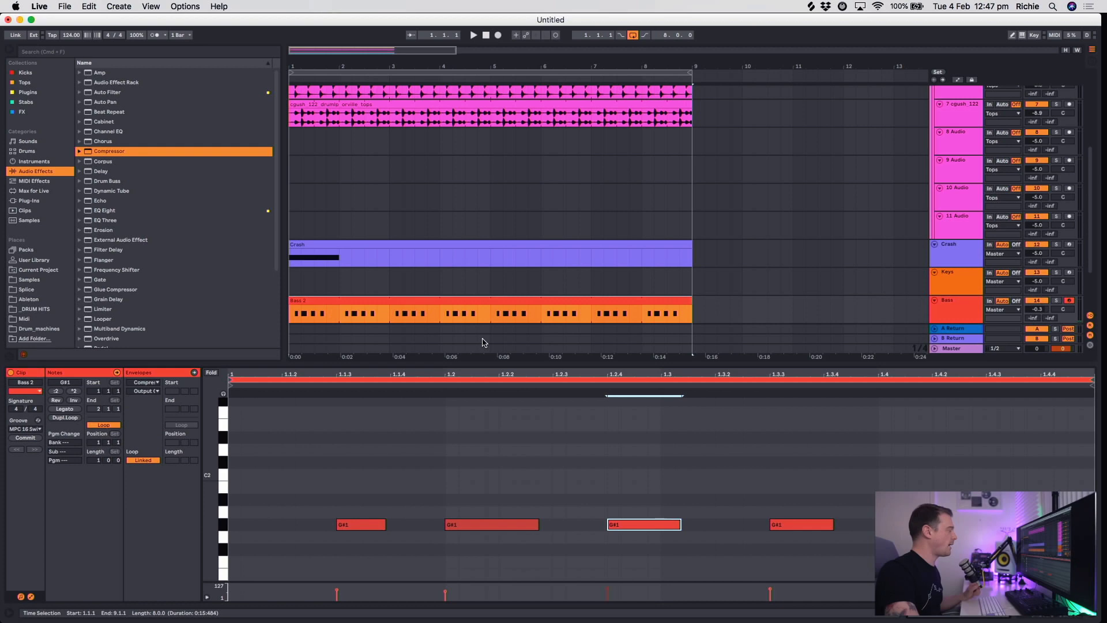
pyautogui.click(1097, 615)
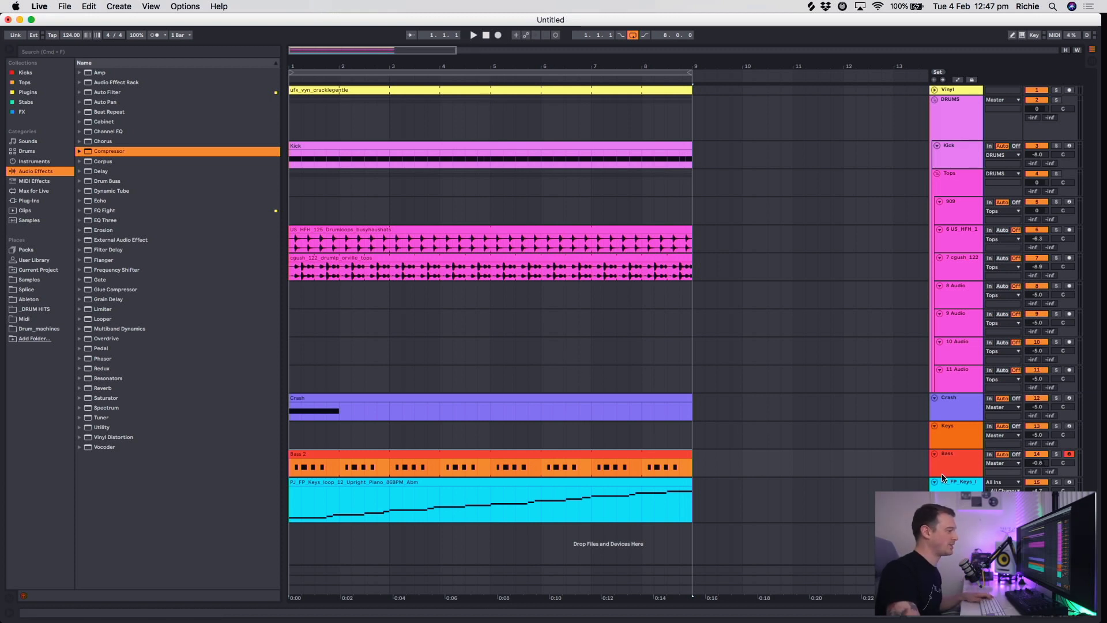
pyautogui.moveTo(943, 477); pyautogui.dragTo(943, 494)
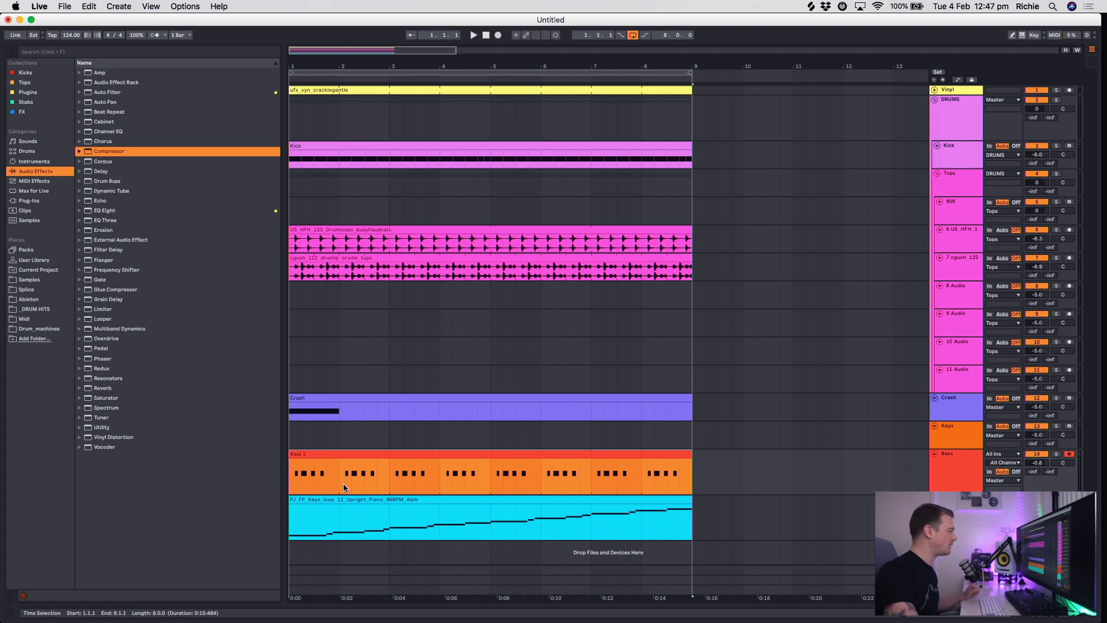
pyautogui.click(315, 480)
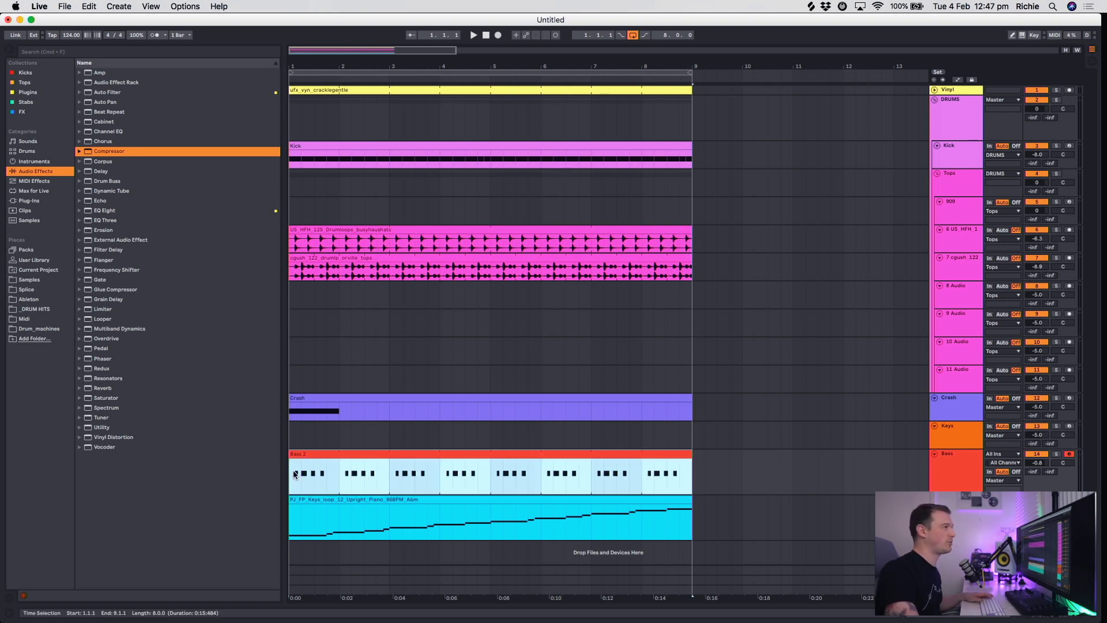
pyautogui.click(294, 474)
pyautogui.press('space')
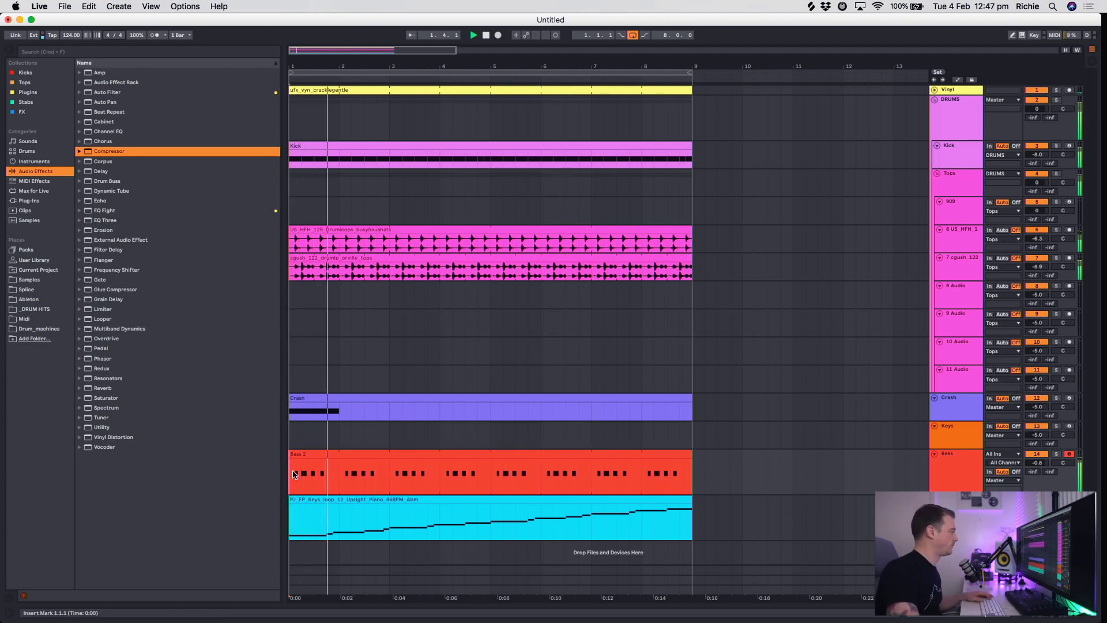
pyautogui.doubleClick(362, 455)
pyautogui.press('space')
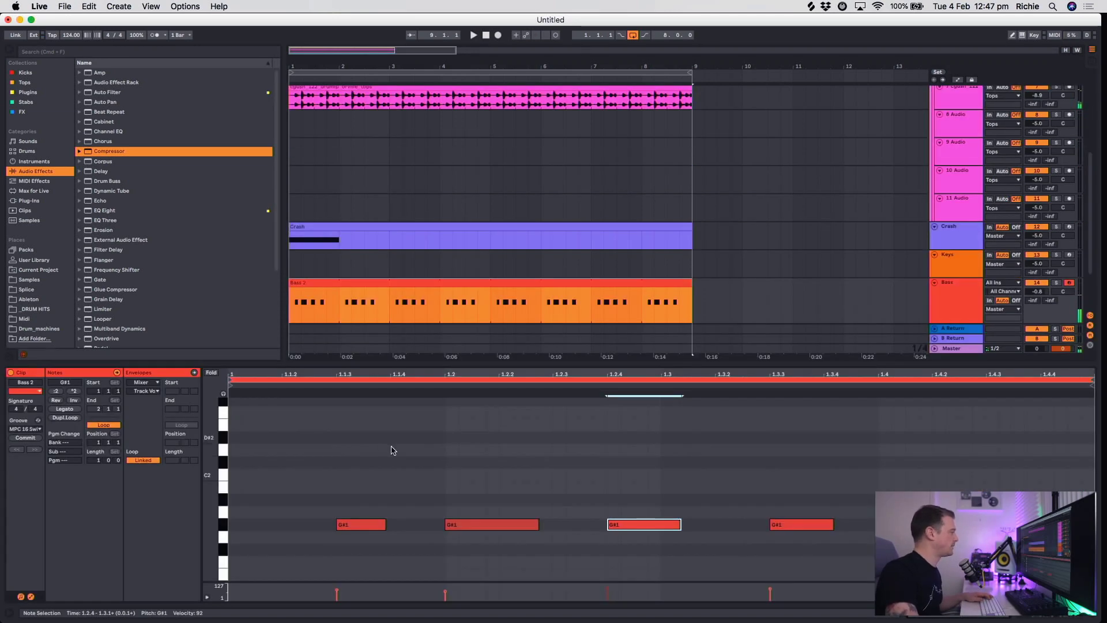
# Duplicate the Bass 2 clip to bar 9 and reselect the original clip.
pyautogui.click(378, 506)
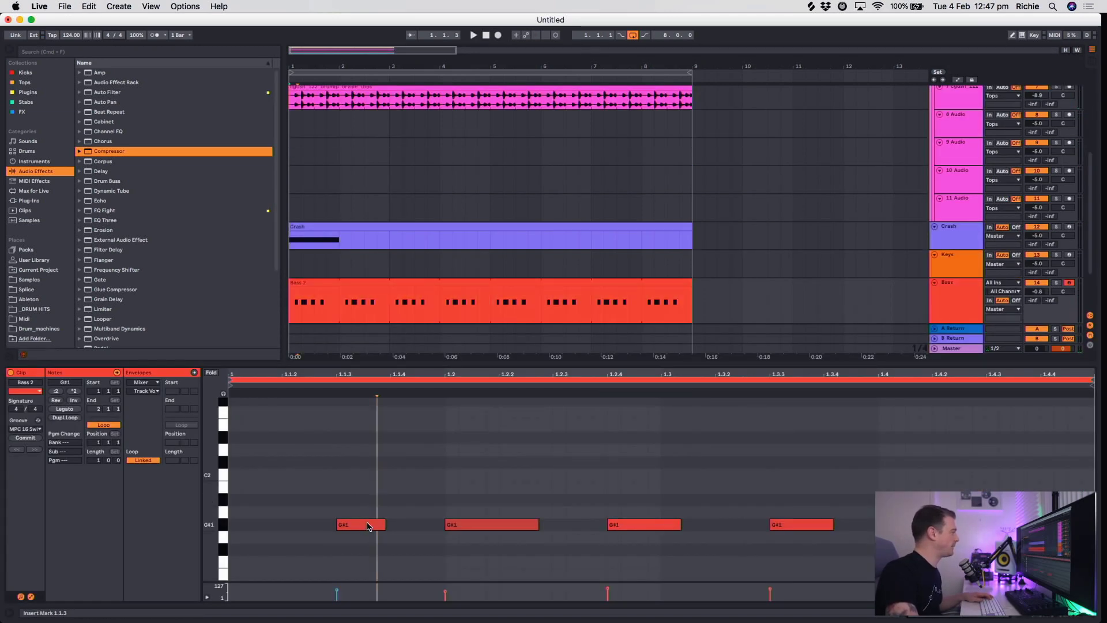
pyautogui.moveTo(365, 282); pyautogui.dragTo(729, 293)
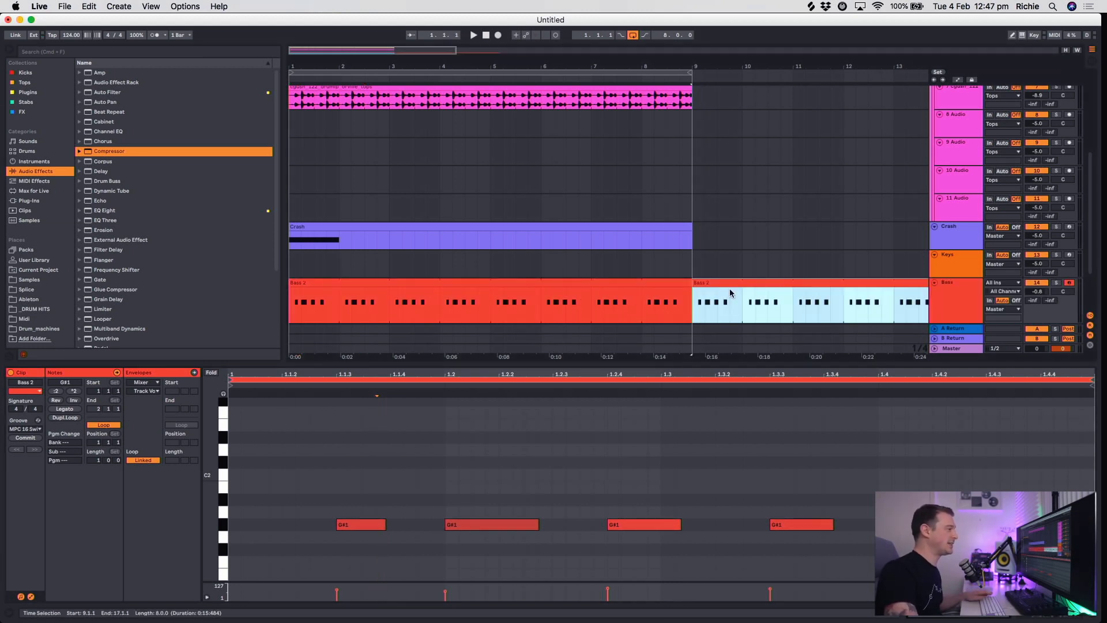
pyautogui.click(569, 282)
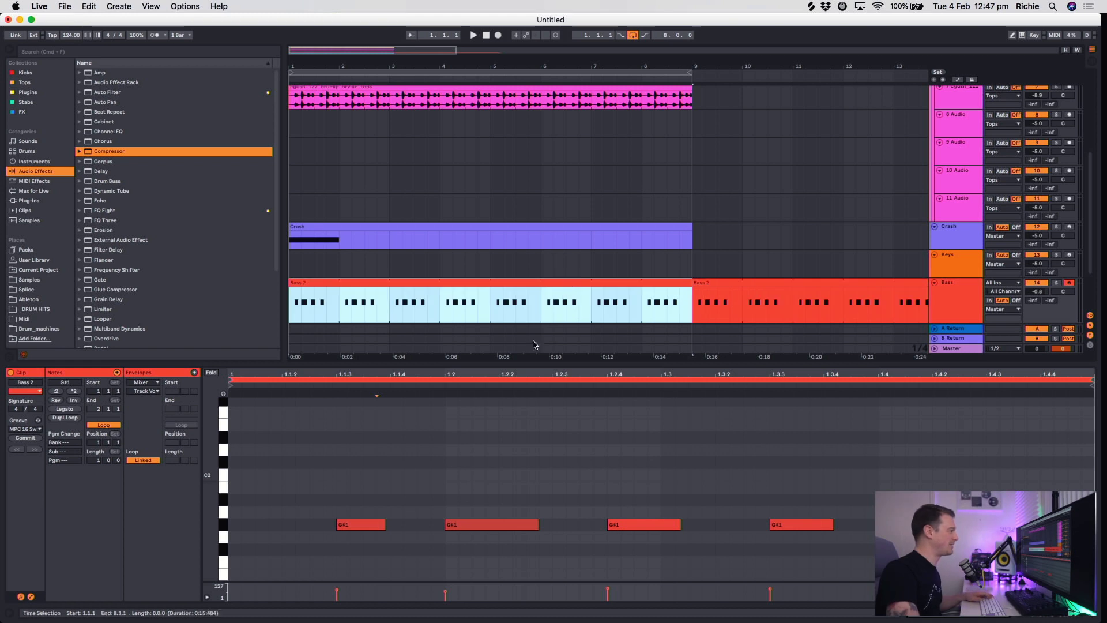
# Move the first G#1 note to the clip's start, lengthen it and audition the groove.
pyautogui.moveTo(369, 527); pyautogui.dragTo(344, 526)
pyautogui.press('space')
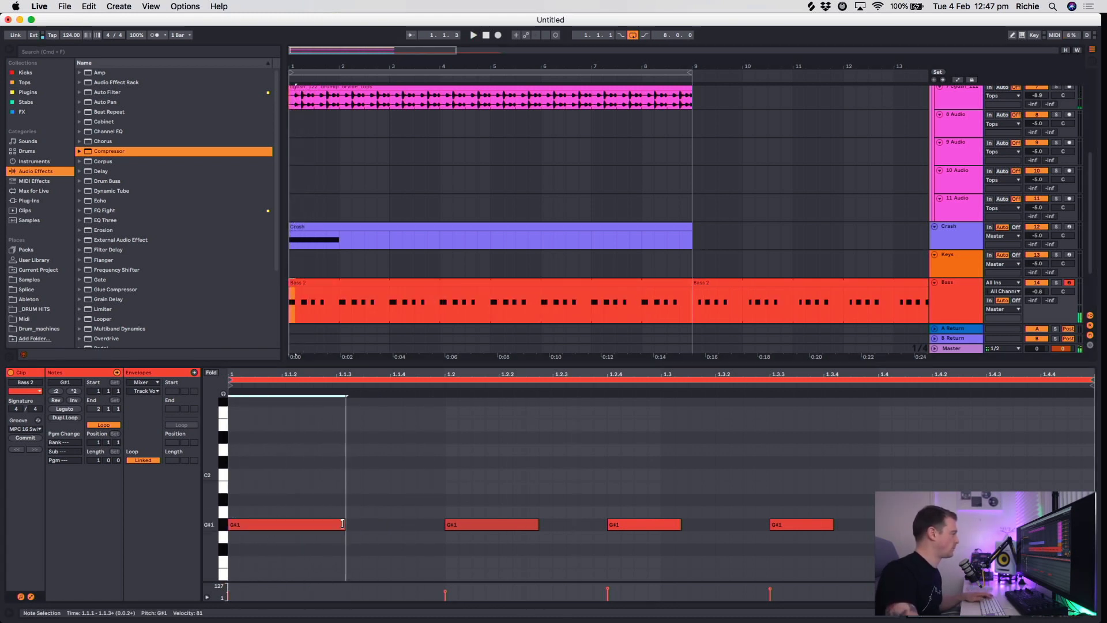
pyautogui.click(325, 376)
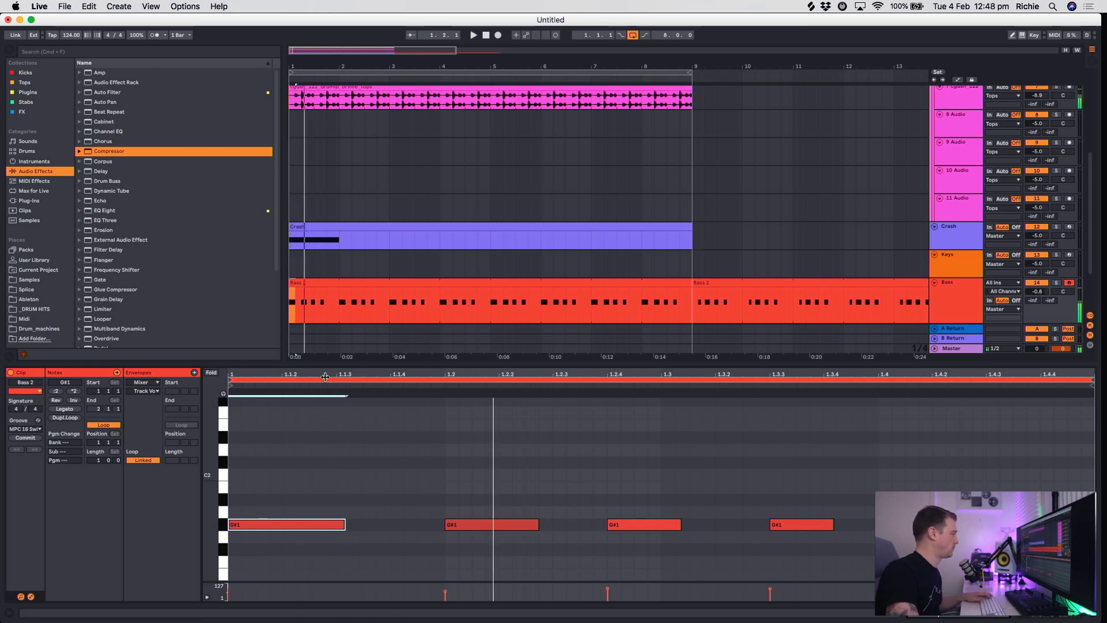
pyautogui.press('space')
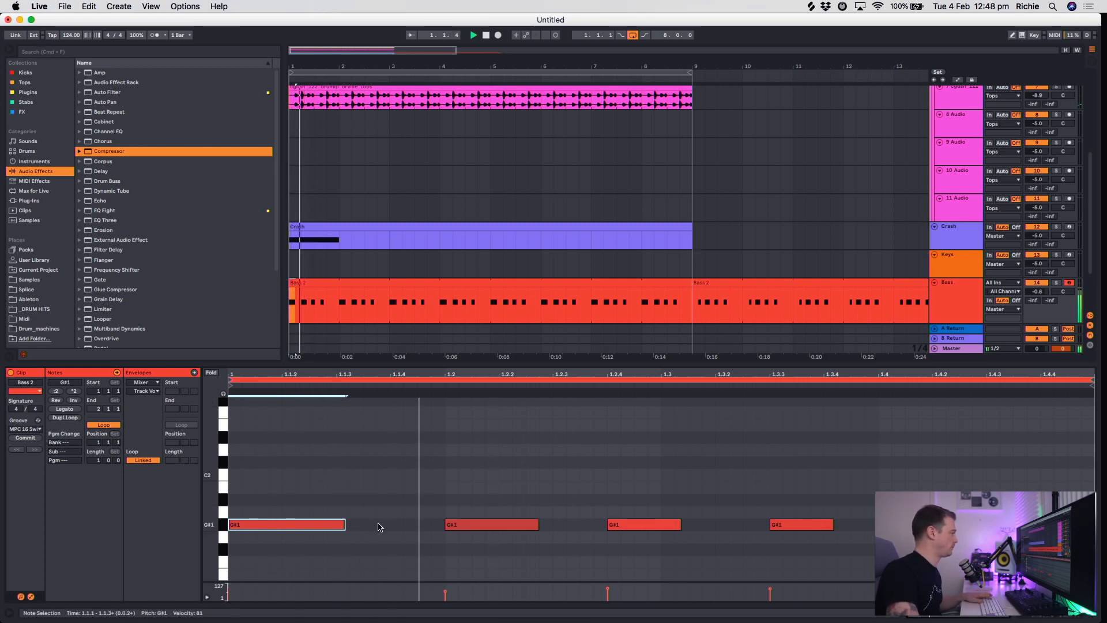
pyautogui.moveTo(343, 527); pyautogui.dragTo(370, 525)
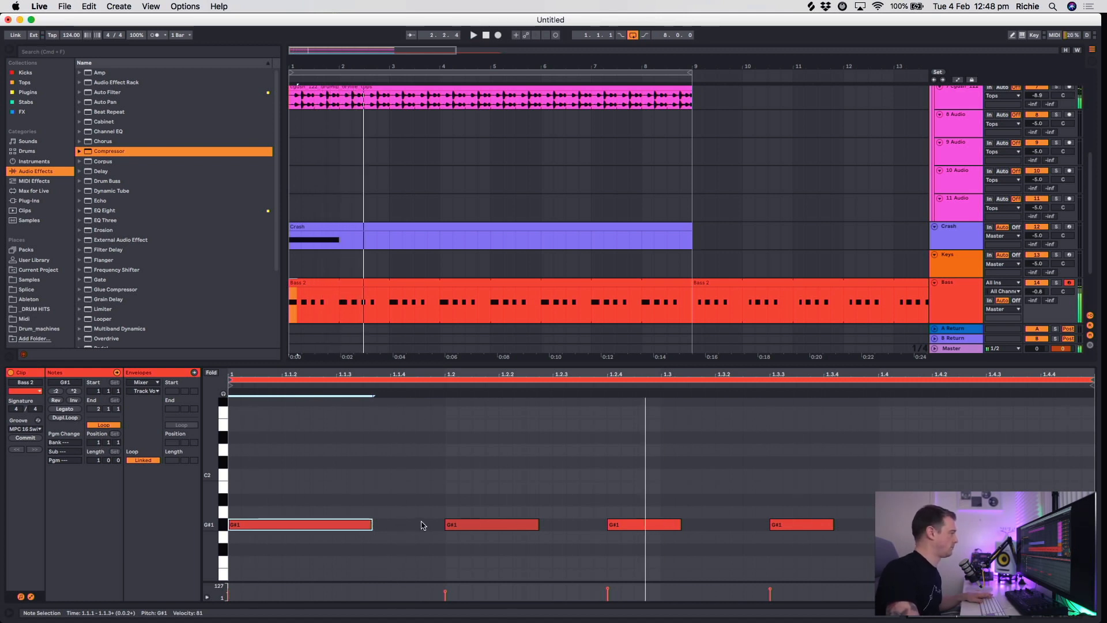
pyautogui.press('space')
# Place the first G#1 note back at 1.1.3 and shift the second to 1.2.2 in place of the third.
pyautogui.moveTo(280, 529); pyautogui.dragTo(340, 526)
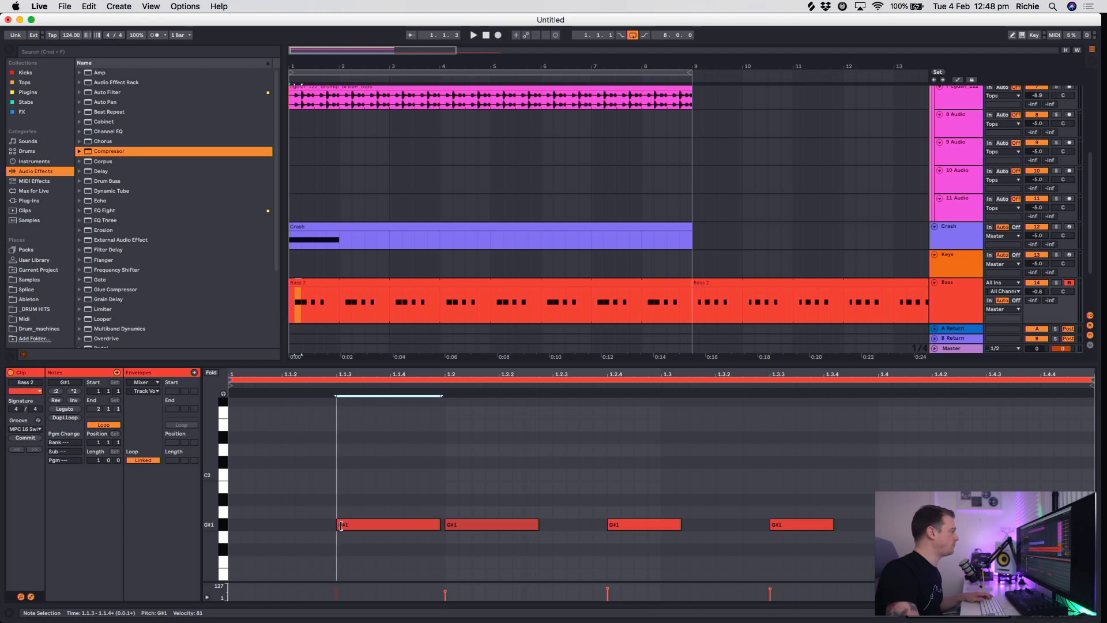
pyautogui.click(522, 527)
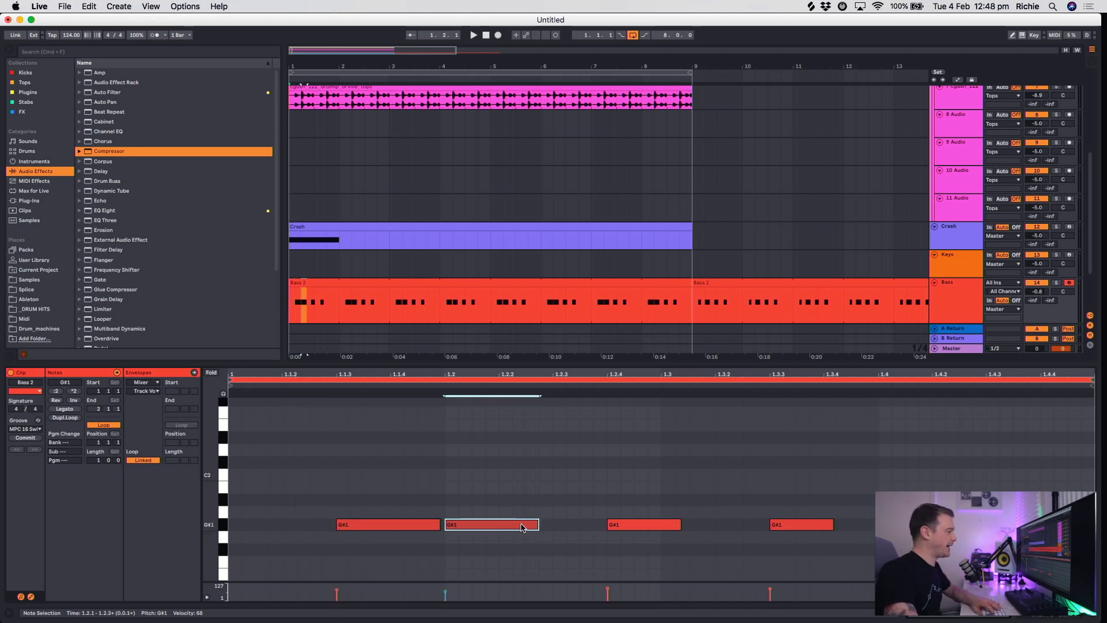
pyautogui.moveTo(508, 527); pyautogui.dragTo(537, 530)
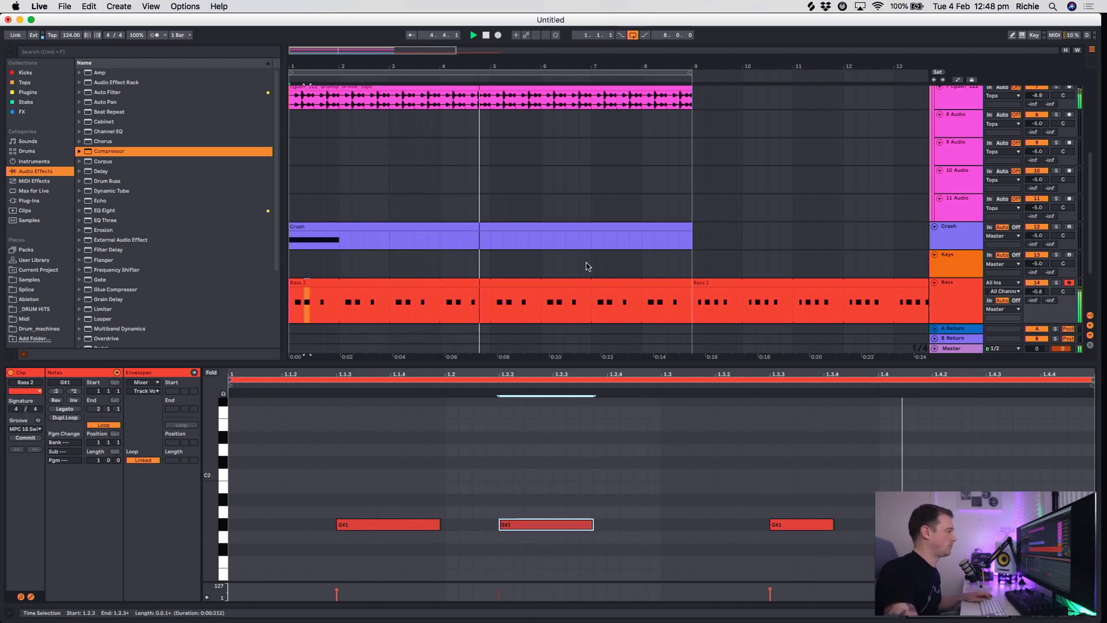
# Consolidate the first Bass 2 clip to eight bars and copy bar 1's last note to F#1 at 1.4.3.
pyautogui.click(532, 282)
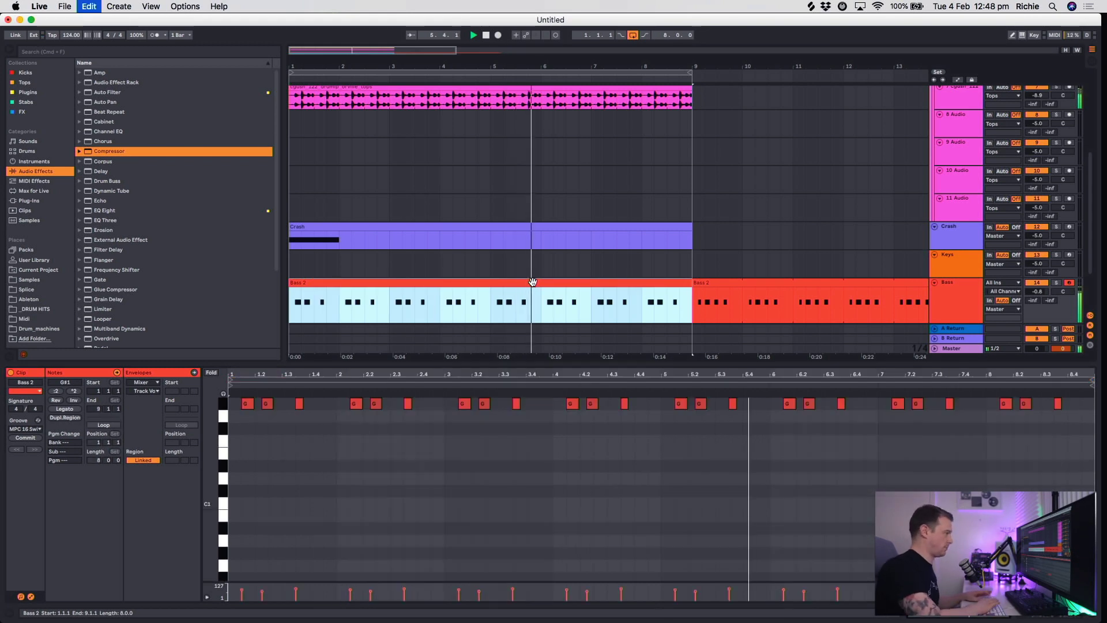
pyautogui.click(552, 453)
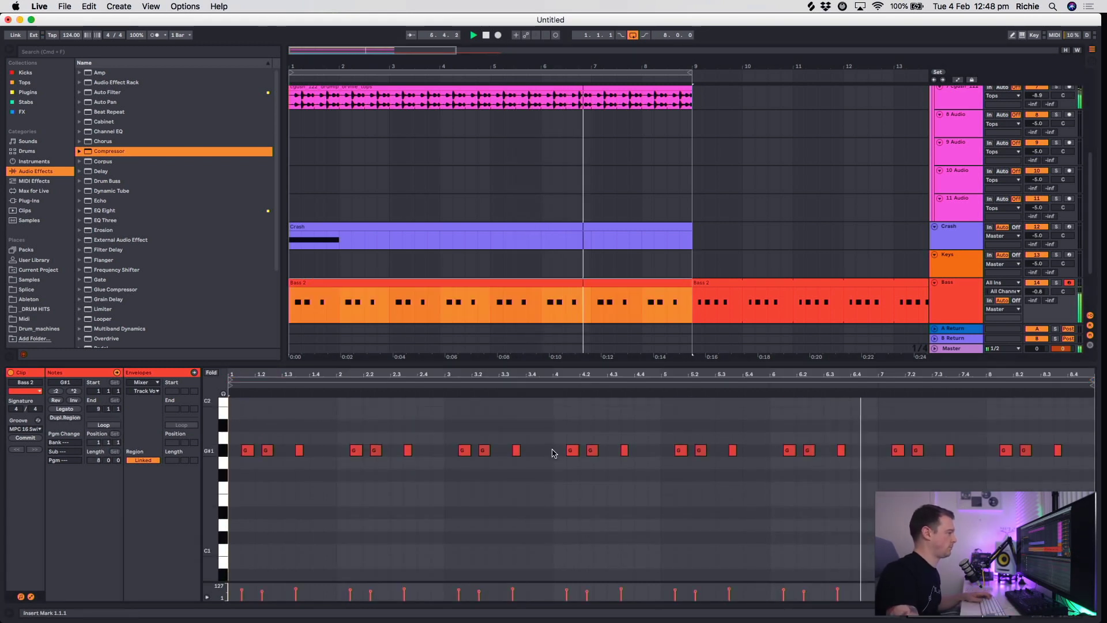
pyautogui.click(299, 451)
pyautogui.moveTo(299, 455); pyautogui.dragTo(323, 477)
pyautogui.press('space')
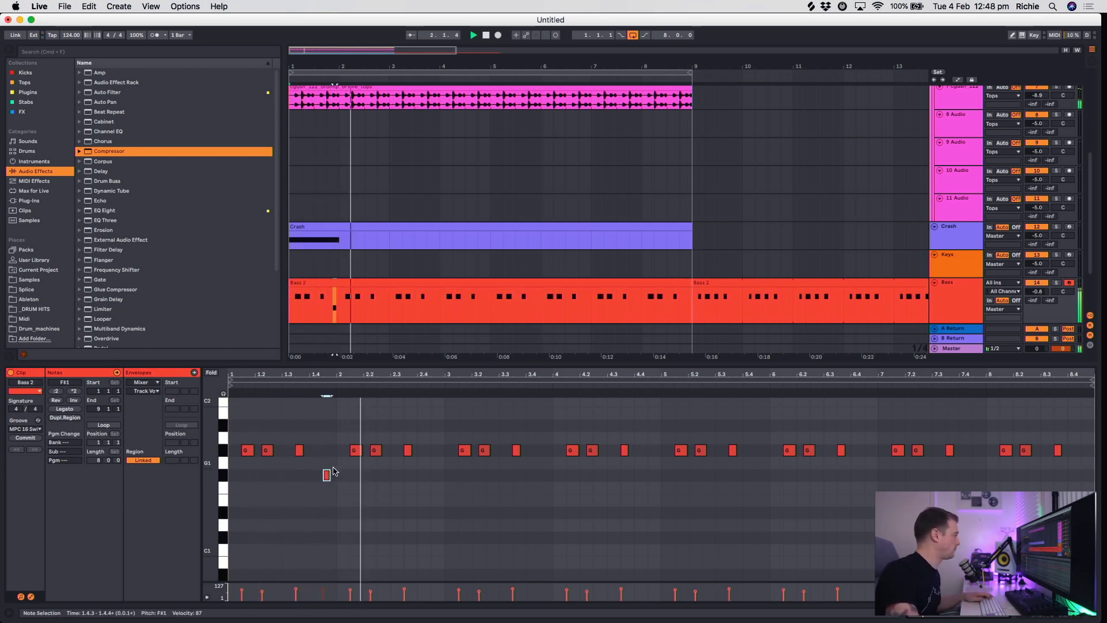
pyautogui.click(326, 475)
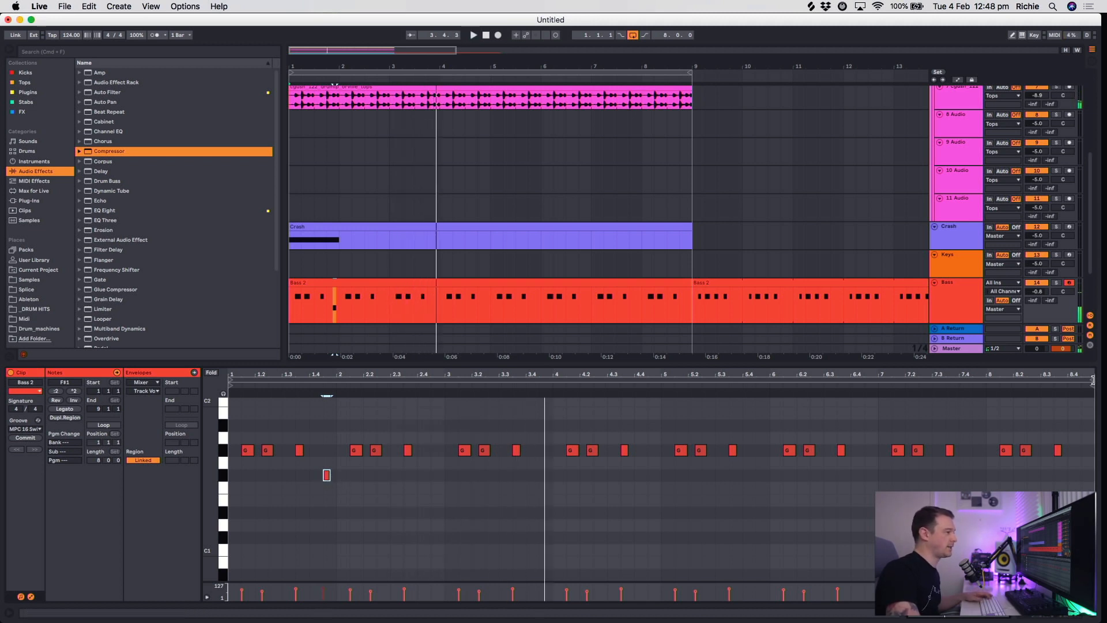
# Shorten the Bass 2 clip's loop region to two bars and enable looping for the clip.
pyautogui.moveTo(1089, 378); pyautogui.dragTo(435, 378)
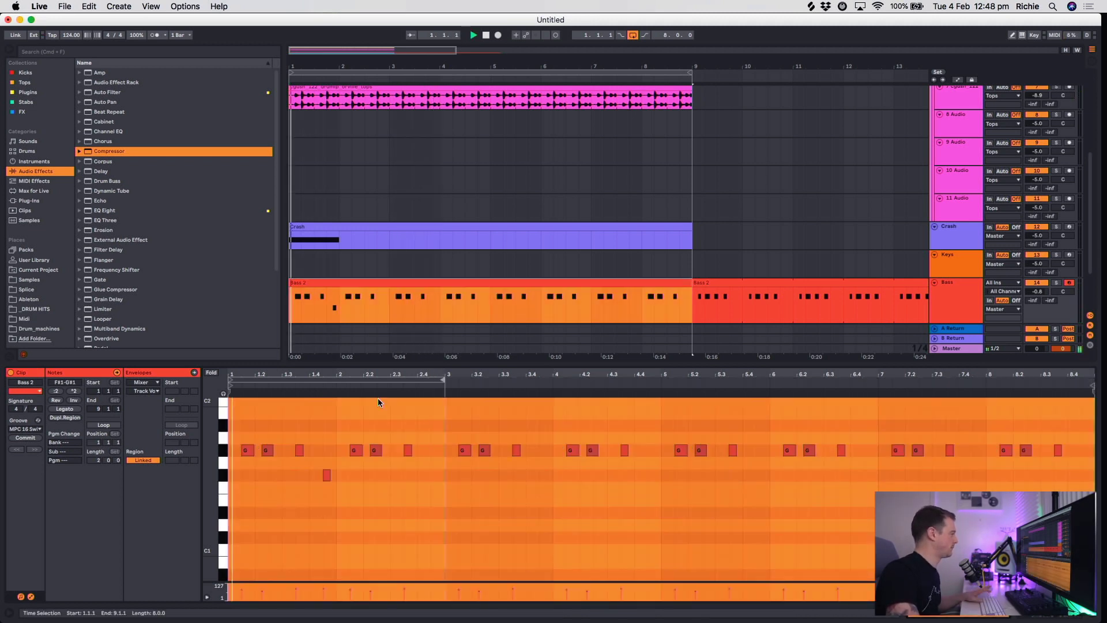
pyautogui.click(444, 378)
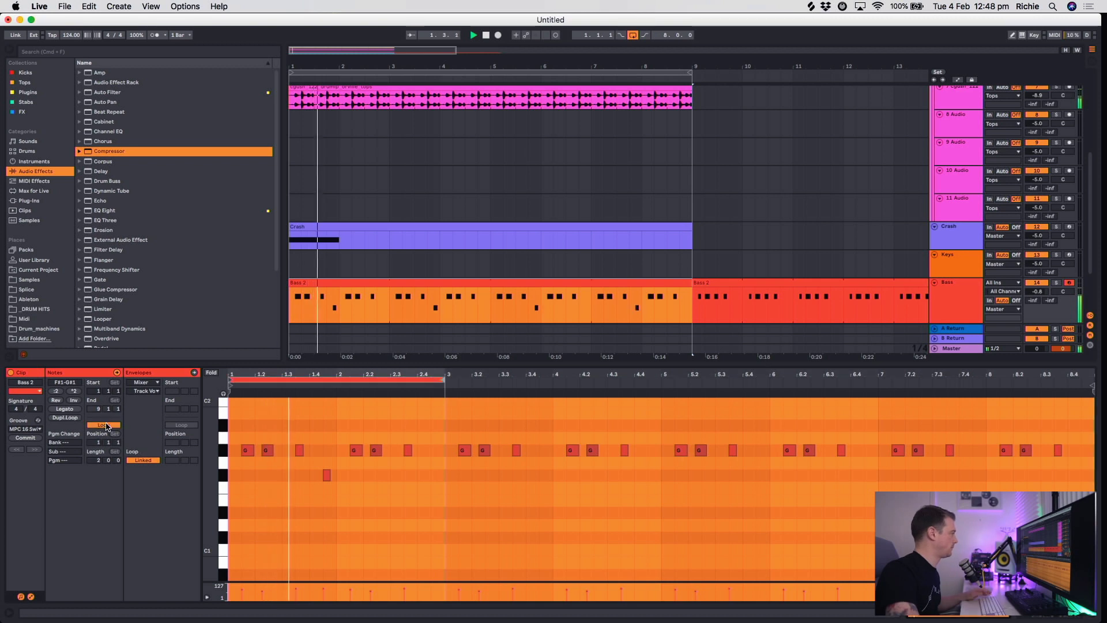
pyautogui.click(294, 490)
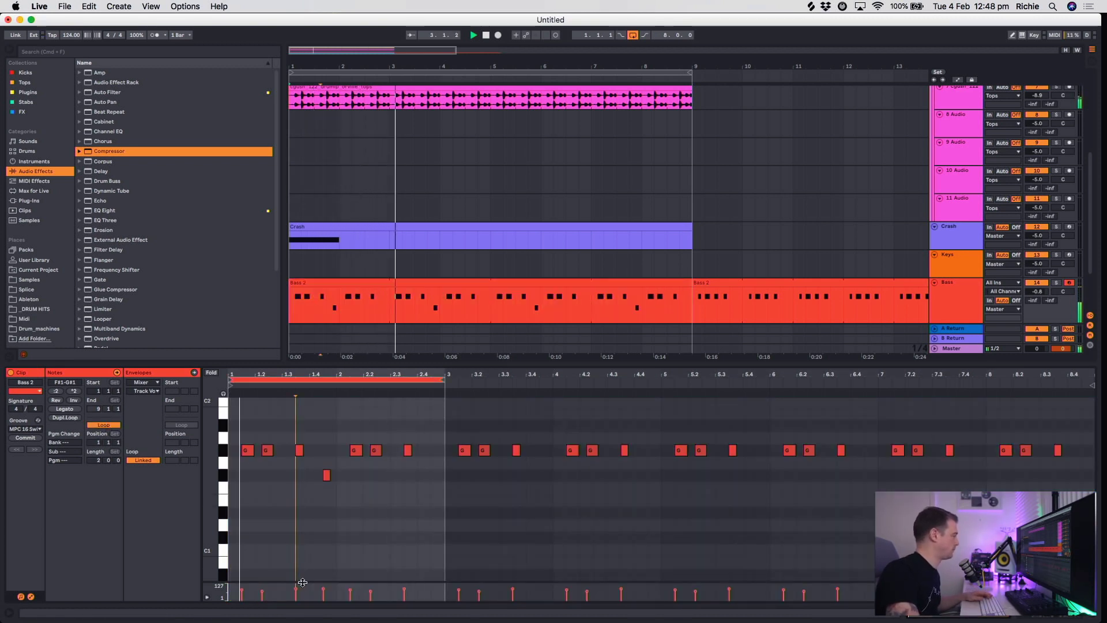
# Set the G#1 note velocities to 127 and the F#1 note's to 68, and lower the Bass track's volume to -4.1 dB.
pyautogui.moveTo(302, 582)
pyautogui.mouseDown()
pyautogui.moveTo(304, 535)
pyautogui.moveTo(324, 539)
pyautogui.moveTo(325, 565)
pyautogui.mouseUp()
pyautogui.click(312, 549)
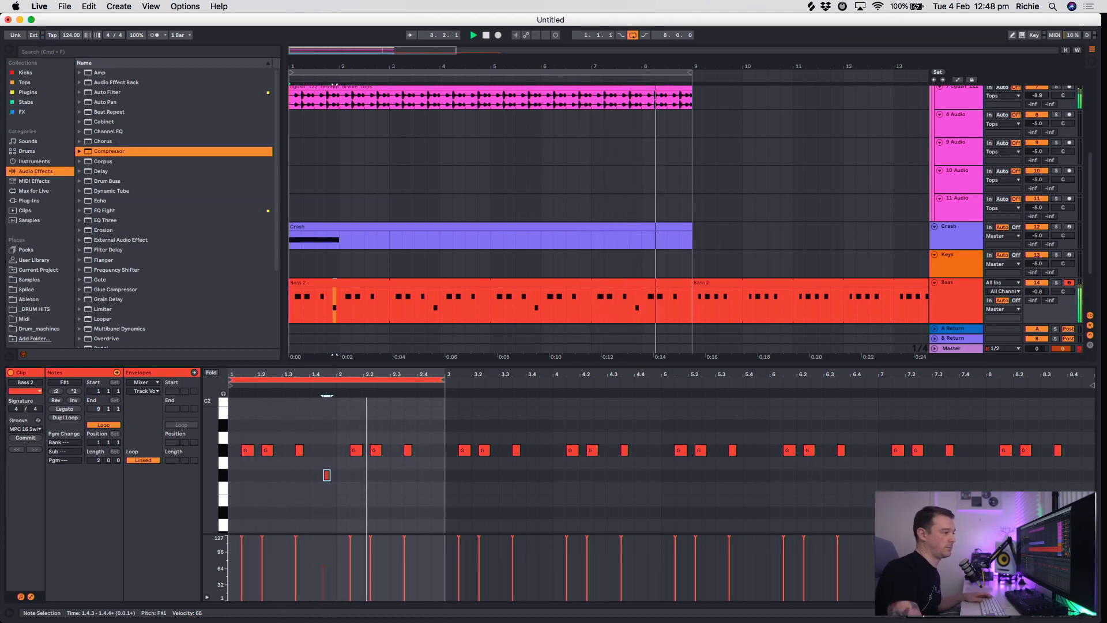
pyautogui.press('super+alt+l')
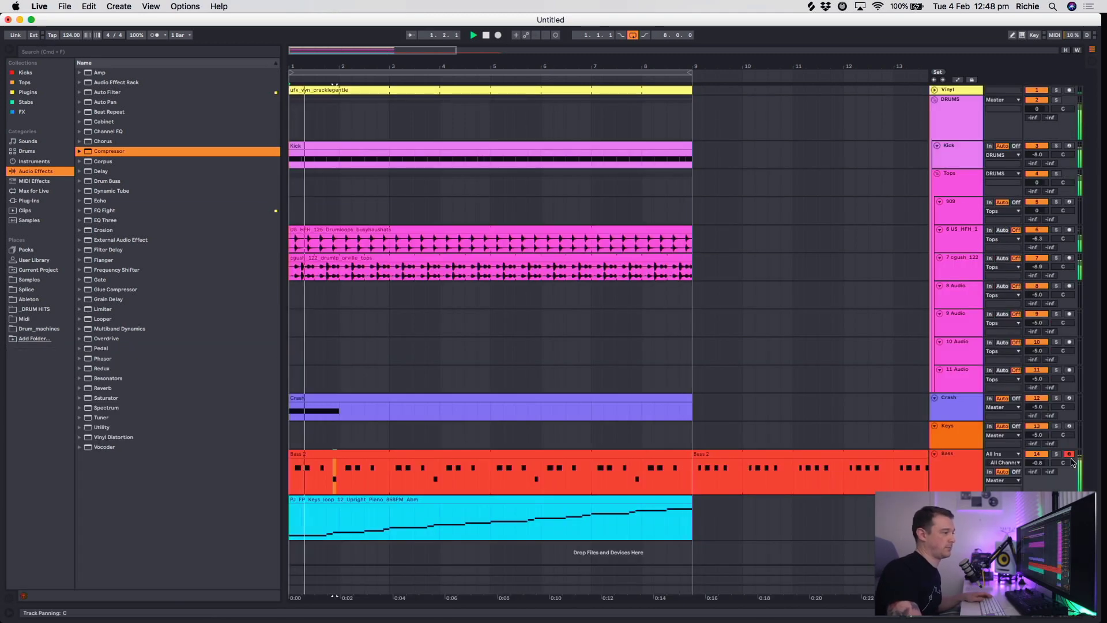
pyautogui.moveTo(1037, 462); pyautogui.dragTo(1037, 482)
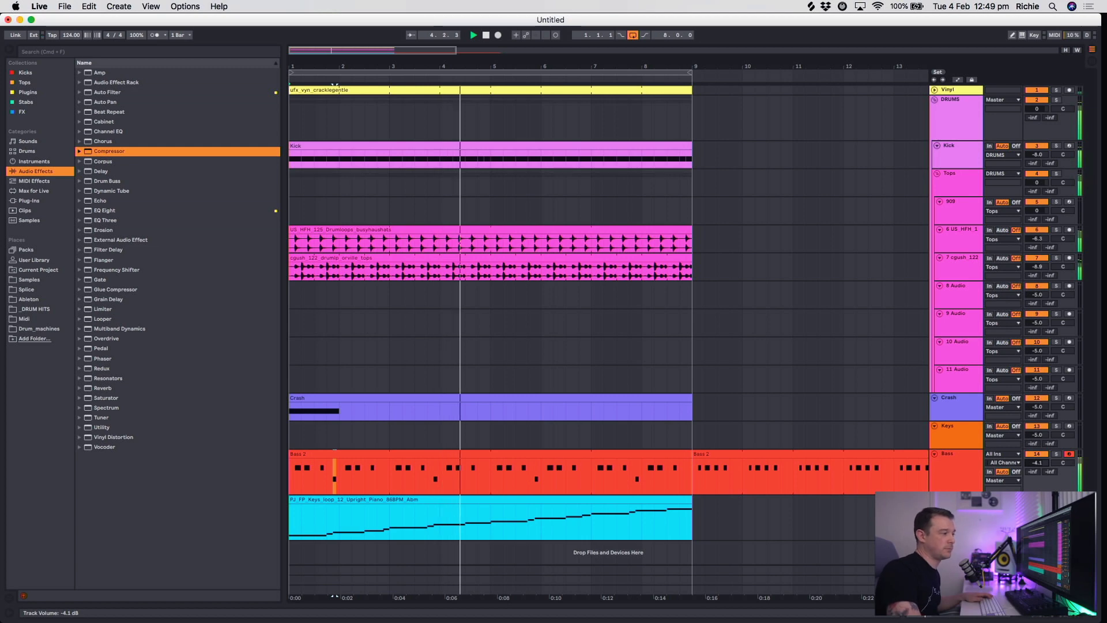
# Shorten the first G#1 note in both bars of the looped Bass 2 pattern and play it back.
pyautogui.click(487, 452)
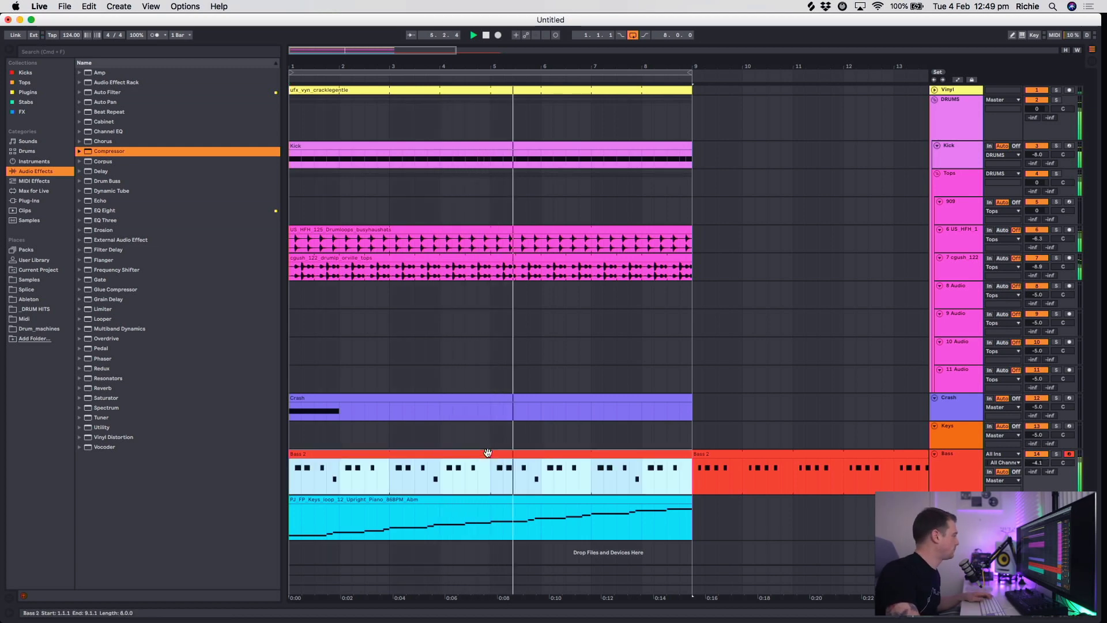
pyautogui.doubleClick(488, 452)
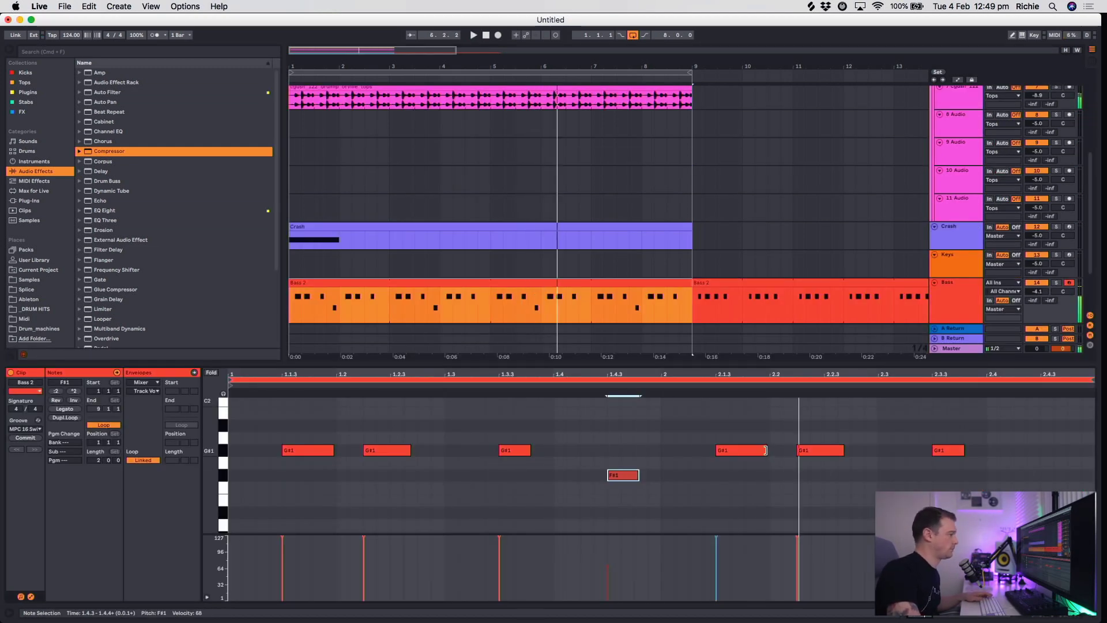
pyautogui.moveTo(766, 450); pyautogui.dragTo(753, 450)
pyautogui.click(332, 455)
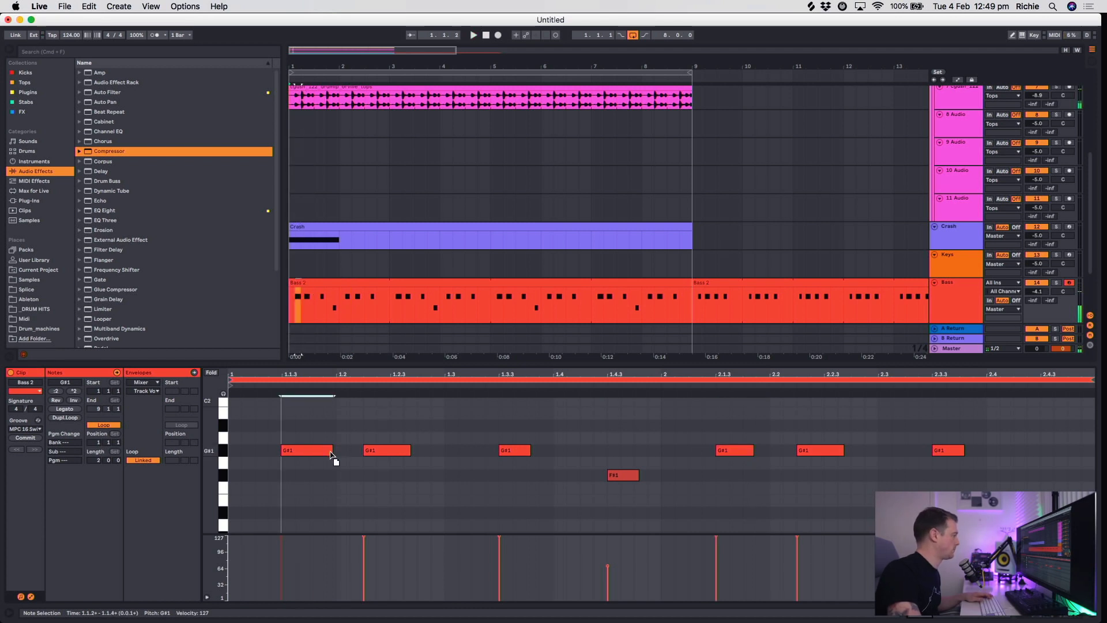
pyautogui.press('space')
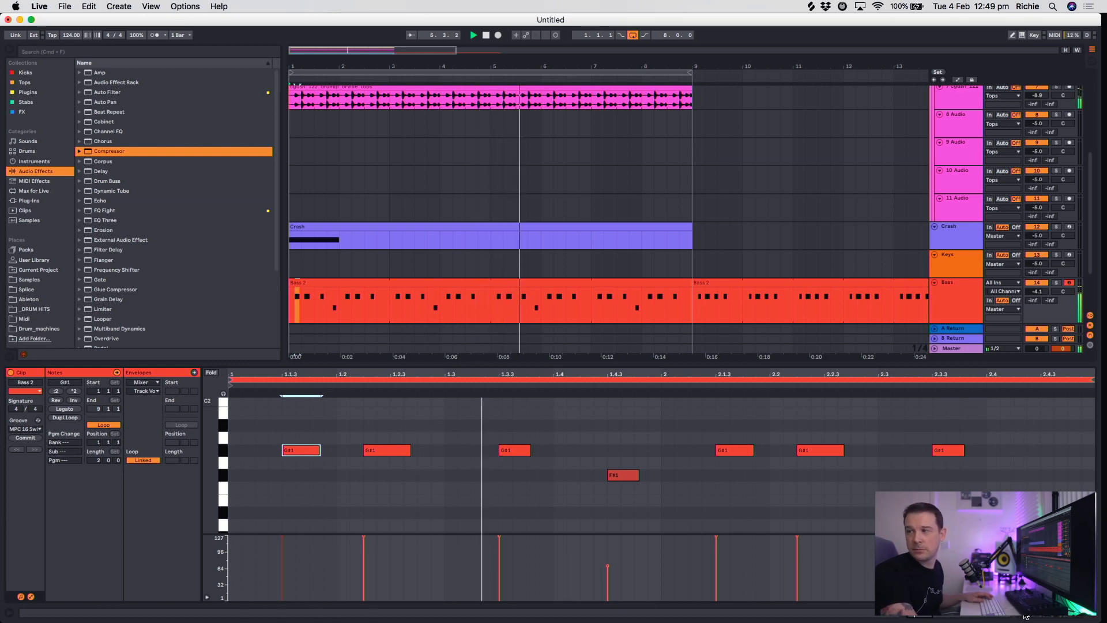
# Delete the second Bass 2 clip, which starts at bar 9 on the Bass track.
pyautogui.hotkey('shift', 'Tab')
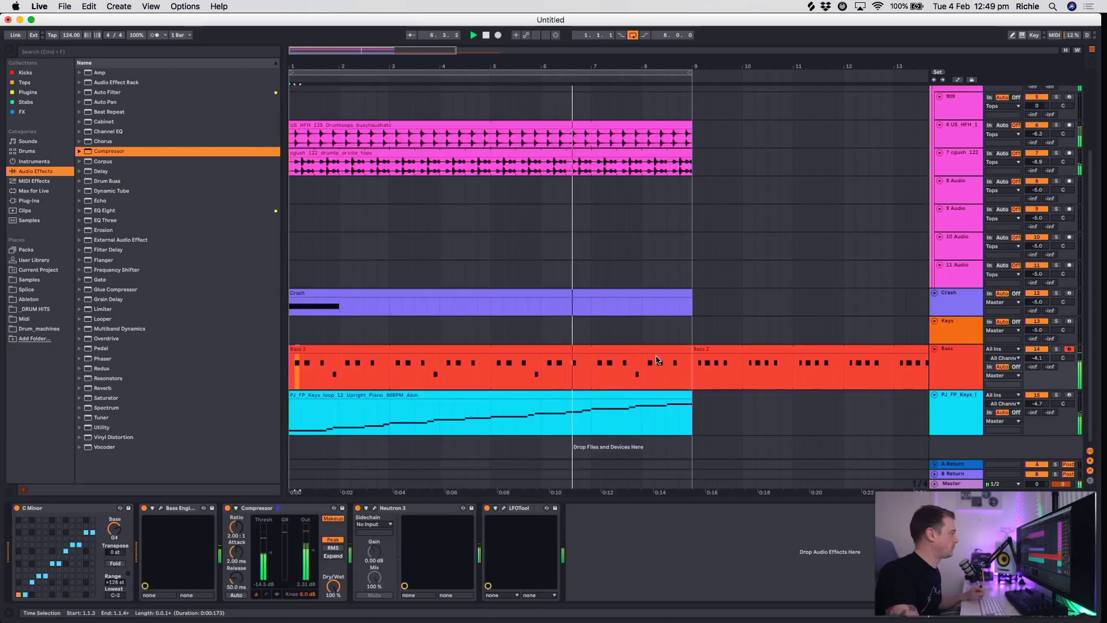
pyautogui.click(683, 349)
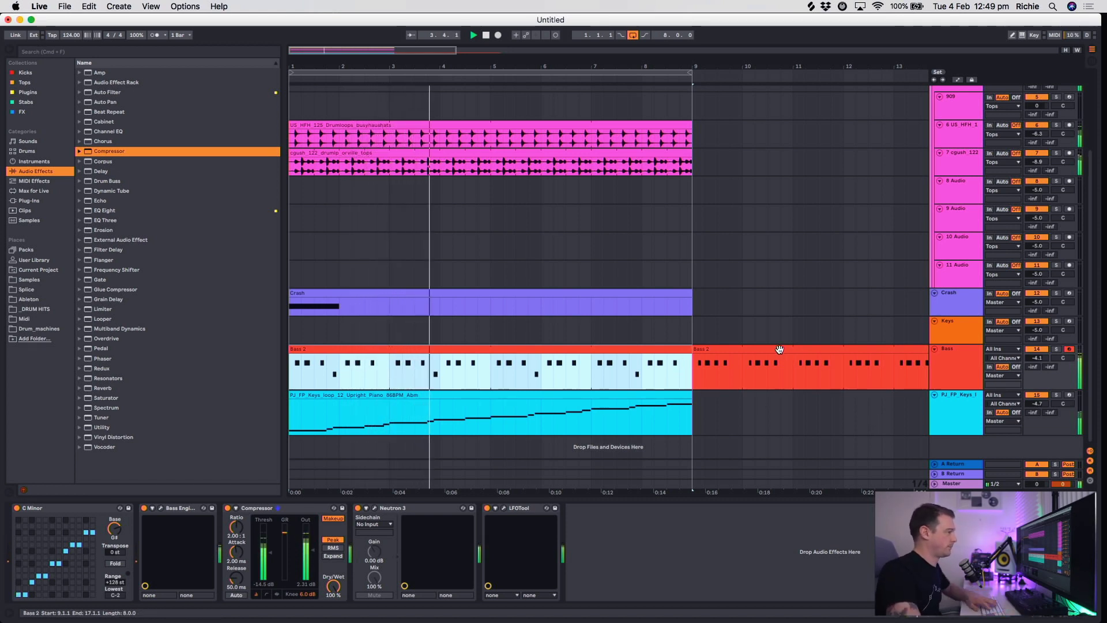
pyautogui.click(777, 350)
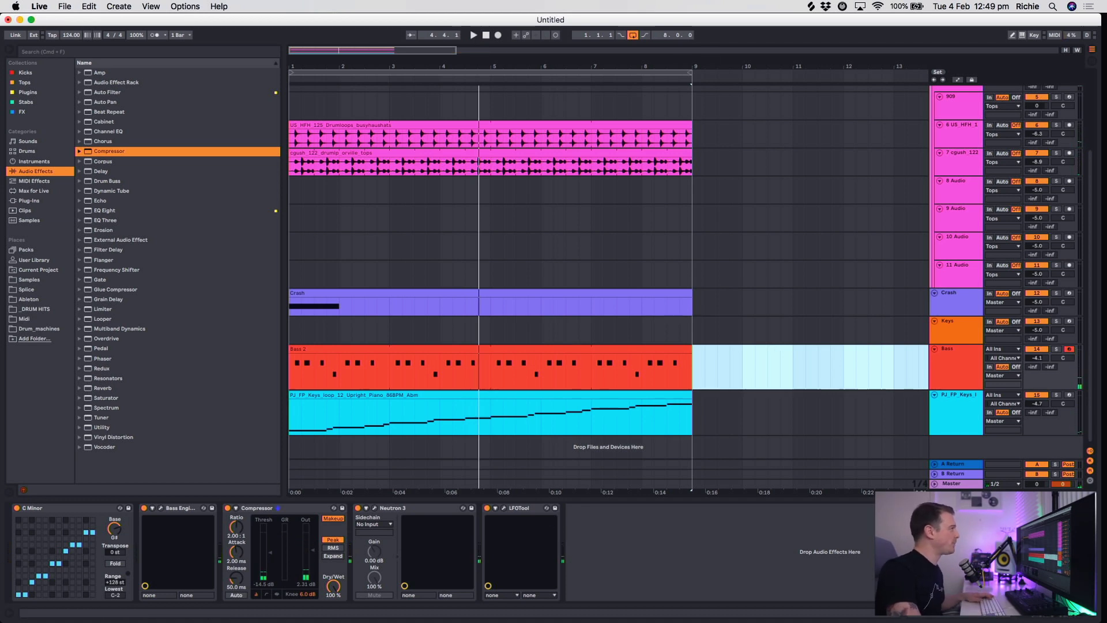
pyautogui.moveTo(489, 491); pyautogui.dragTo(488, 231)
pyautogui.press('Delete')
pyautogui.click(487, 254)
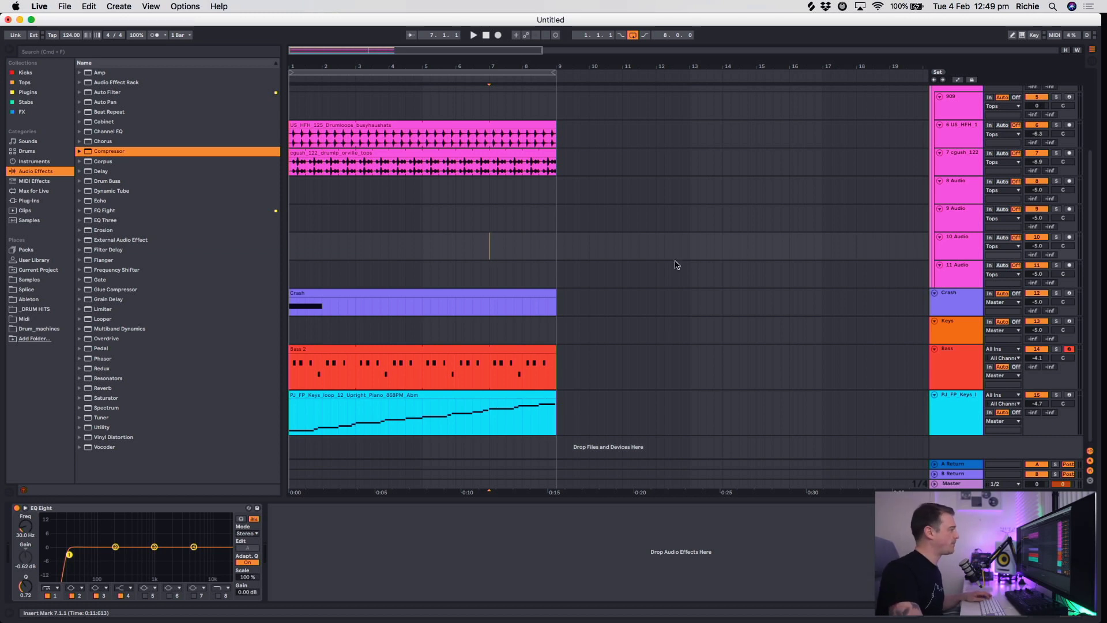
pyautogui.click(406, 324)
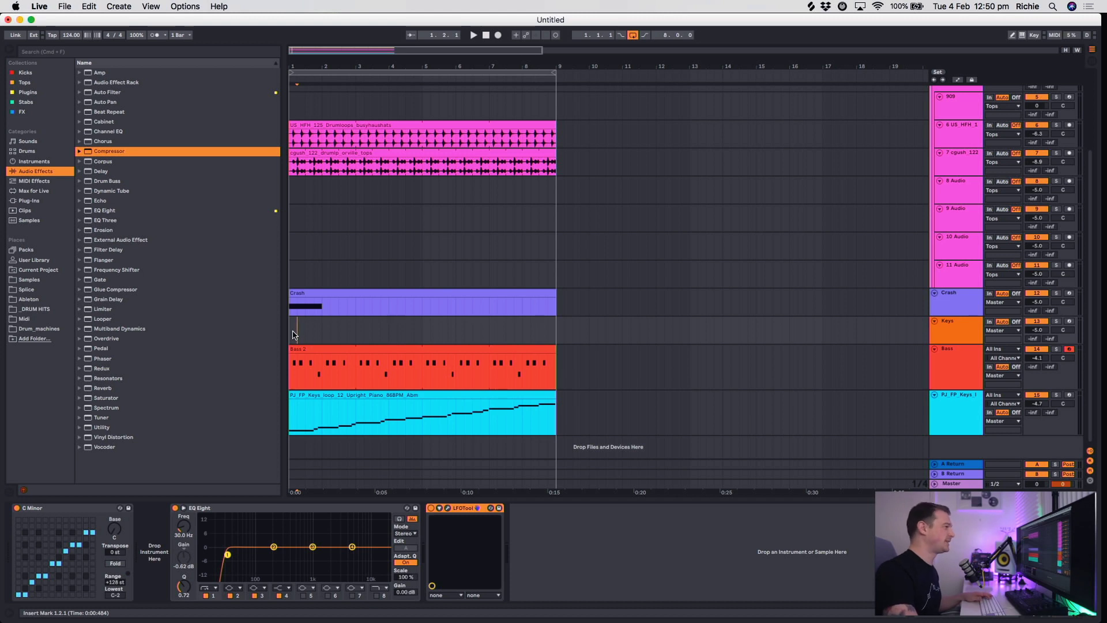
pyautogui.scroll(1, 768, 286)
pyautogui.scroll(-1, 768, 287)
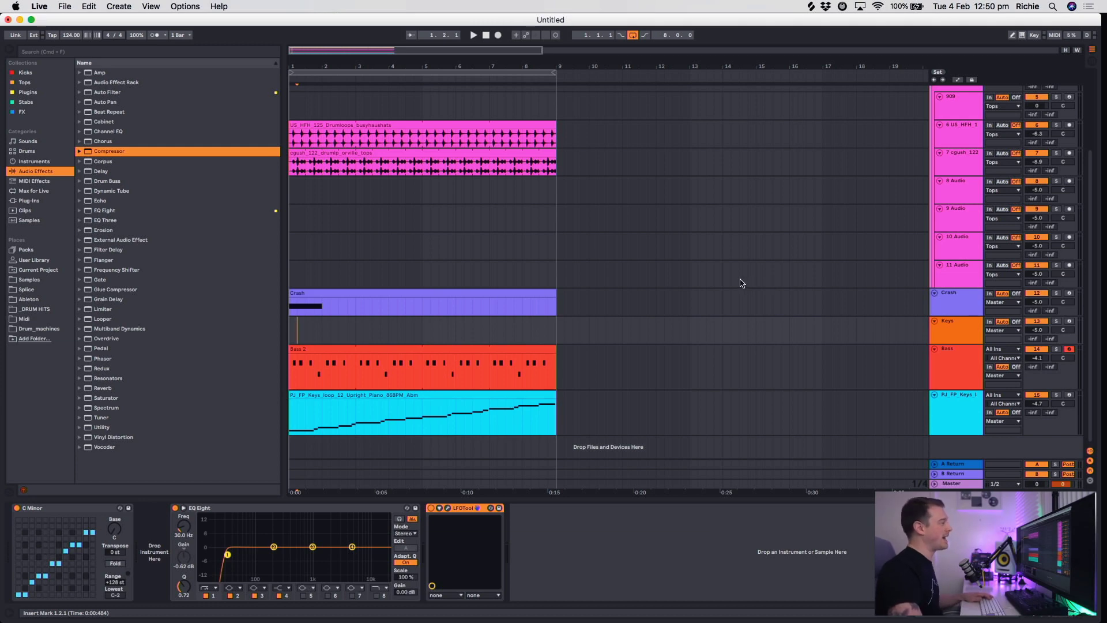
pyautogui.scroll(6, 724, 256)
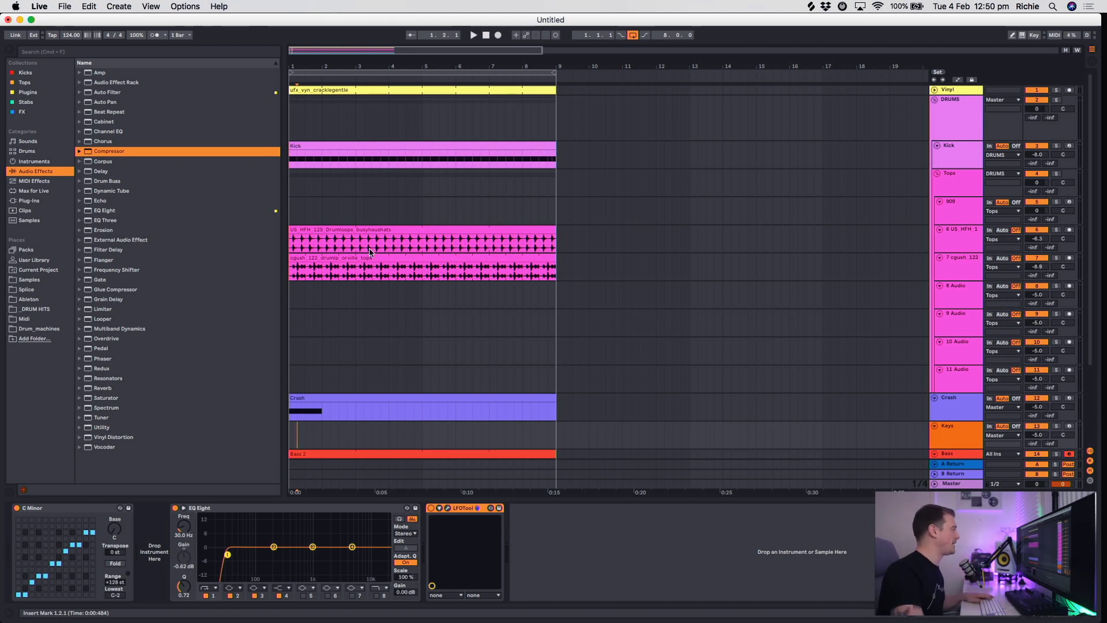
pyautogui.click(291, 298)
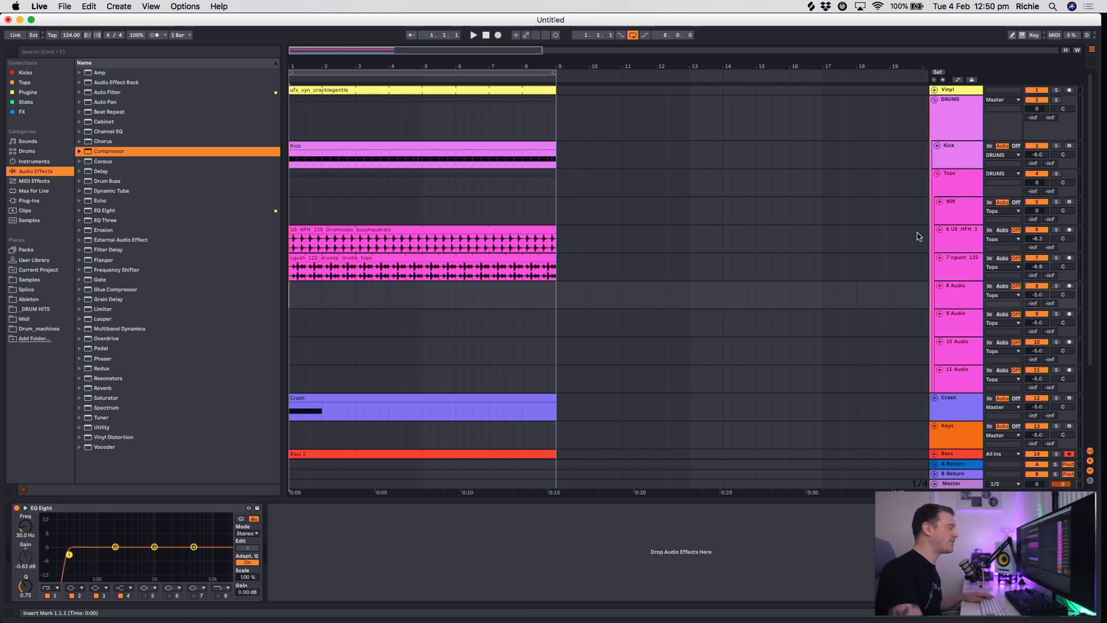
pyautogui.scroll(-6, 830, 254)
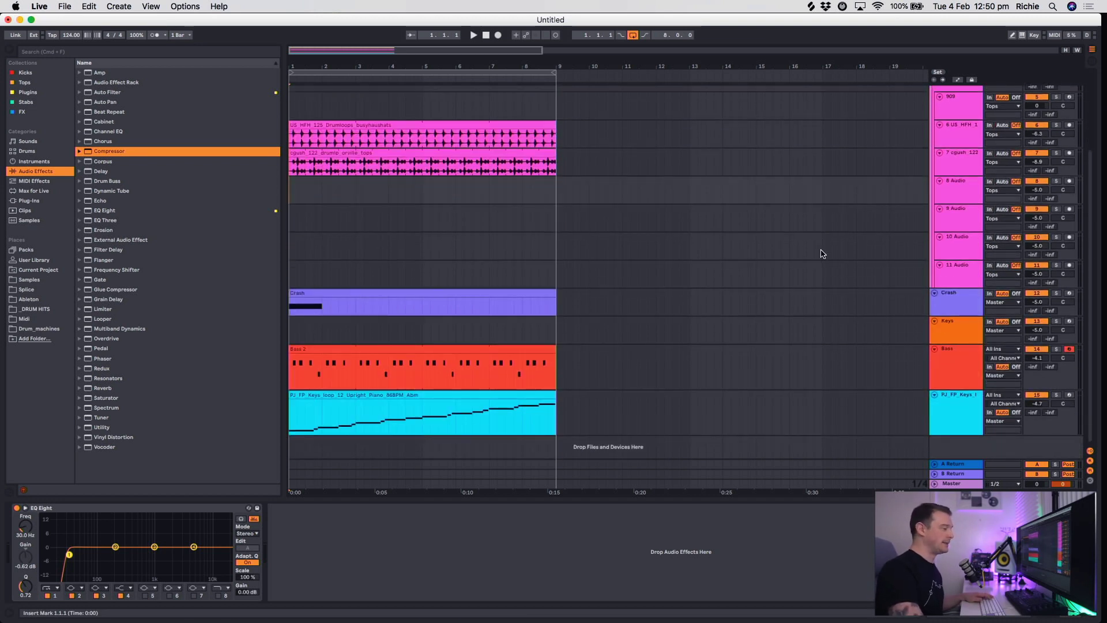
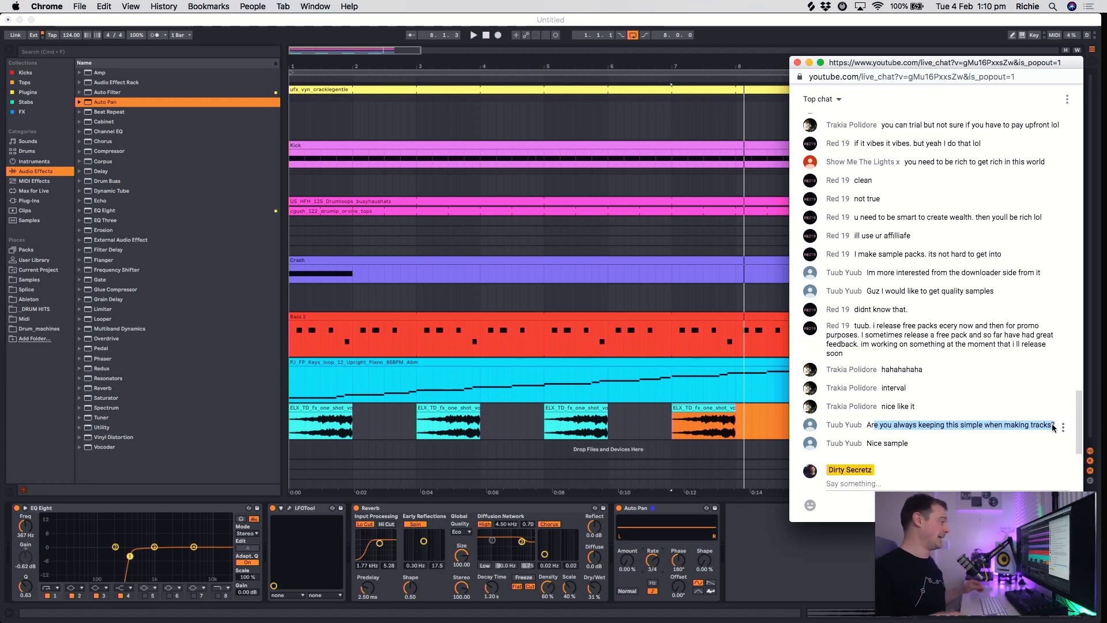
# Read the latest viewer messages in the YouTube live chat pop-out in Chrome and return to Live.
pyautogui.click(956, 400)
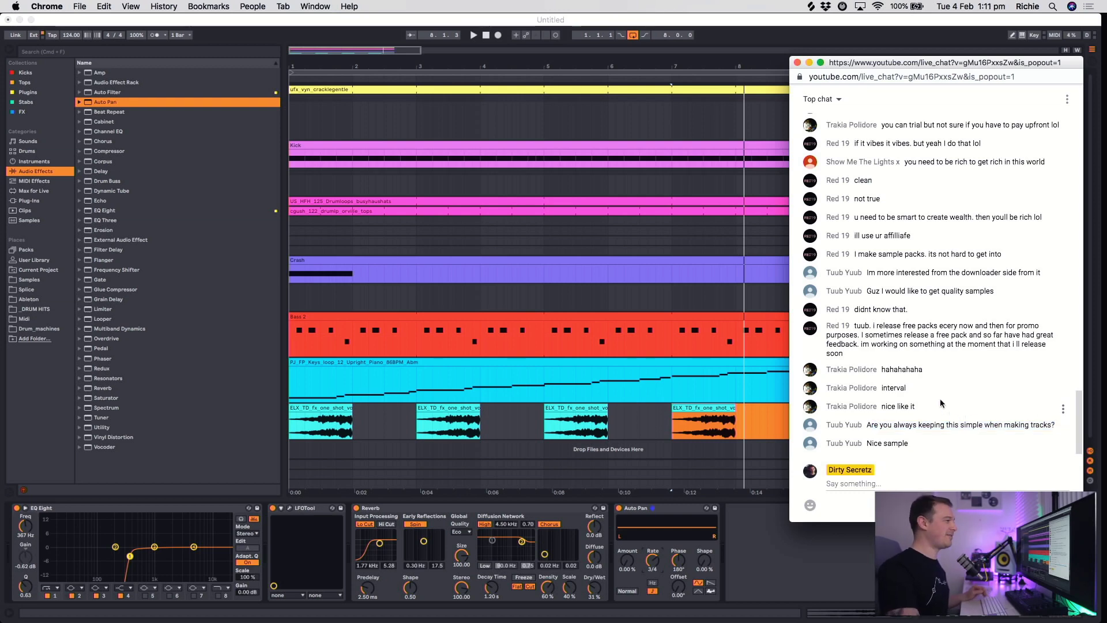
pyautogui.click(622, 310)
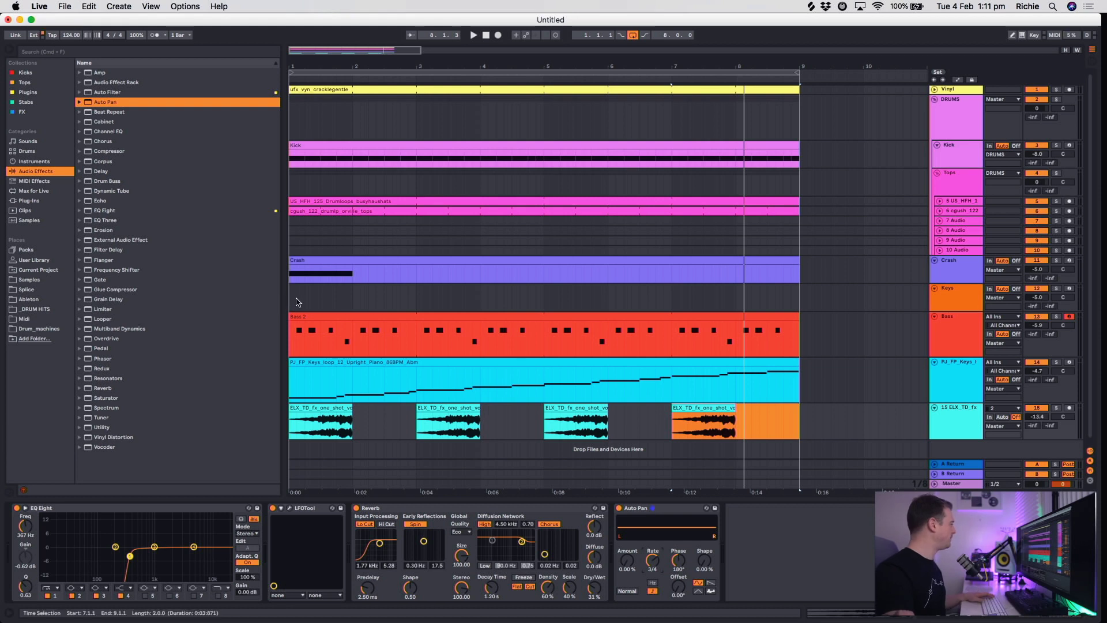
pyautogui.click(292, 301)
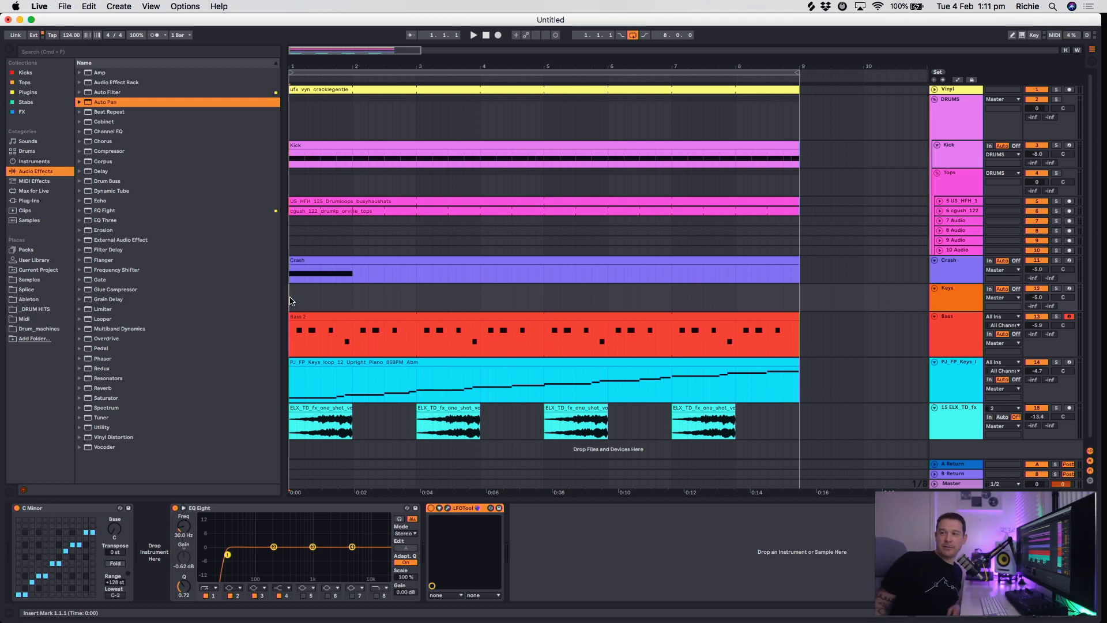
pyautogui.press('super+Tab')
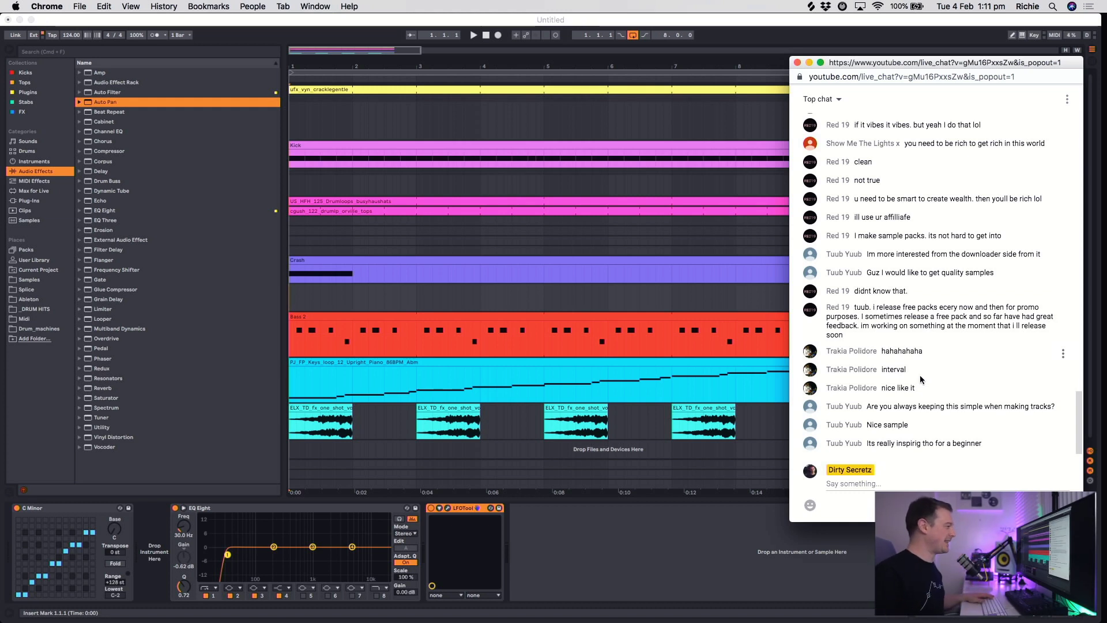
pyautogui.click(573, 298)
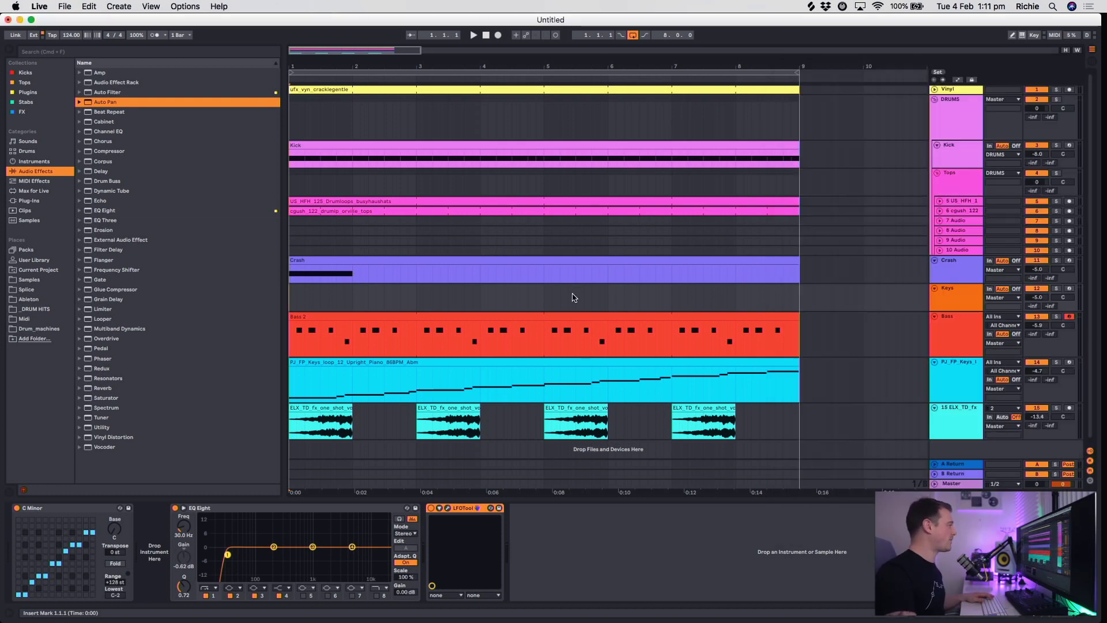
pyautogui.press('super+Tab')
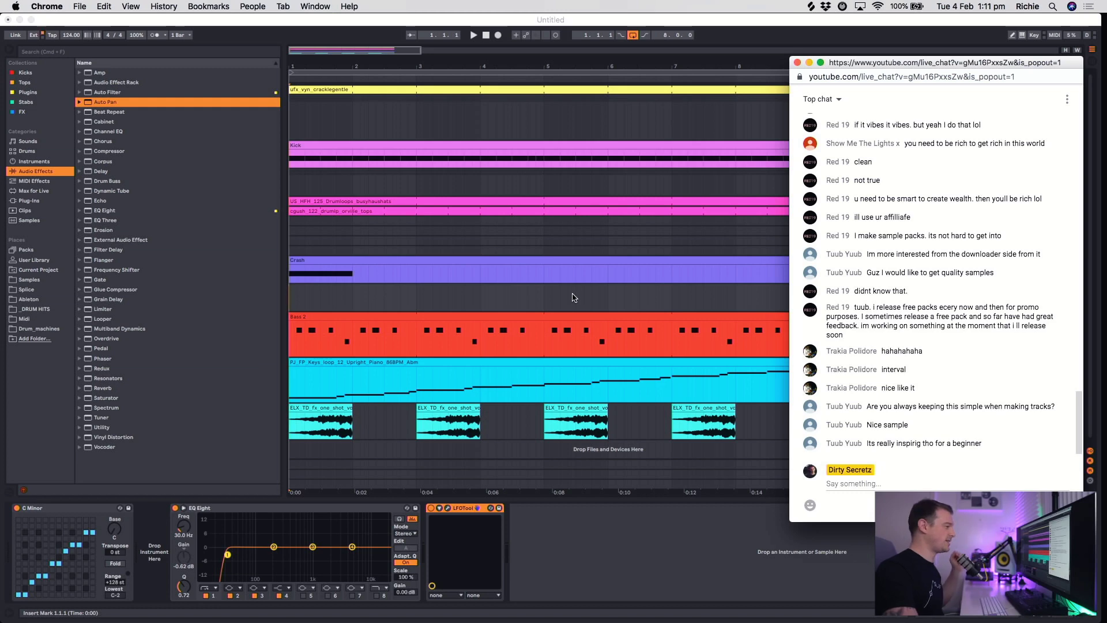
pyautogui.click(573, 298)
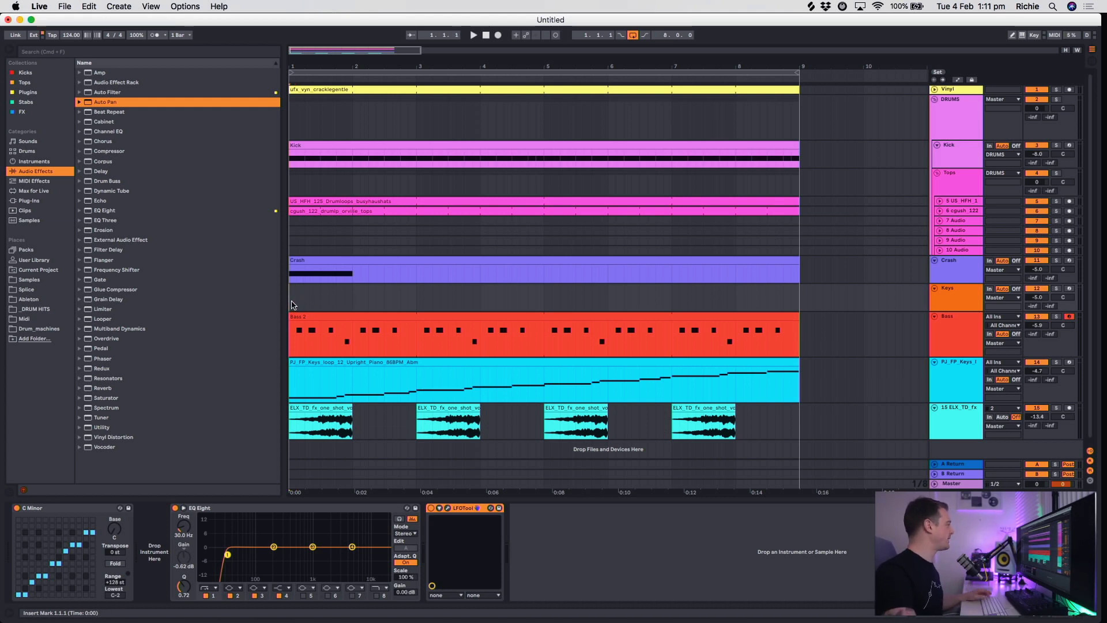
# Fold the Tops group during playback, and set the ELX_TD_fx track's volume to -14.0 dB and its Auto Pan amount to 51.6%.
pyautogui.press('space')
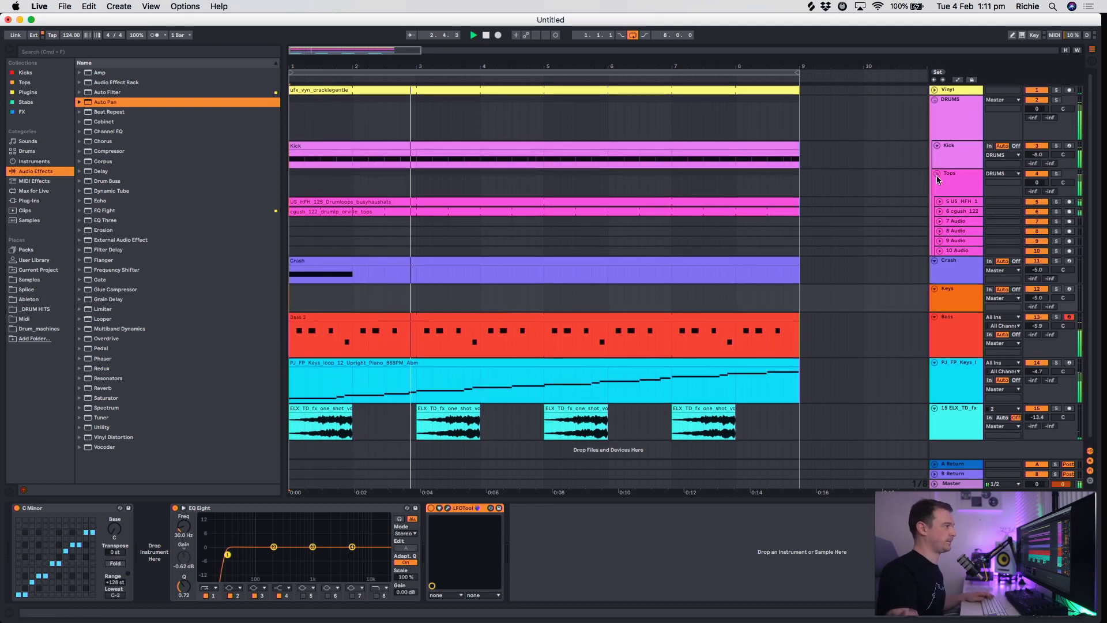
pyautogui.press('Left')
pyautogui.click(839, 360)
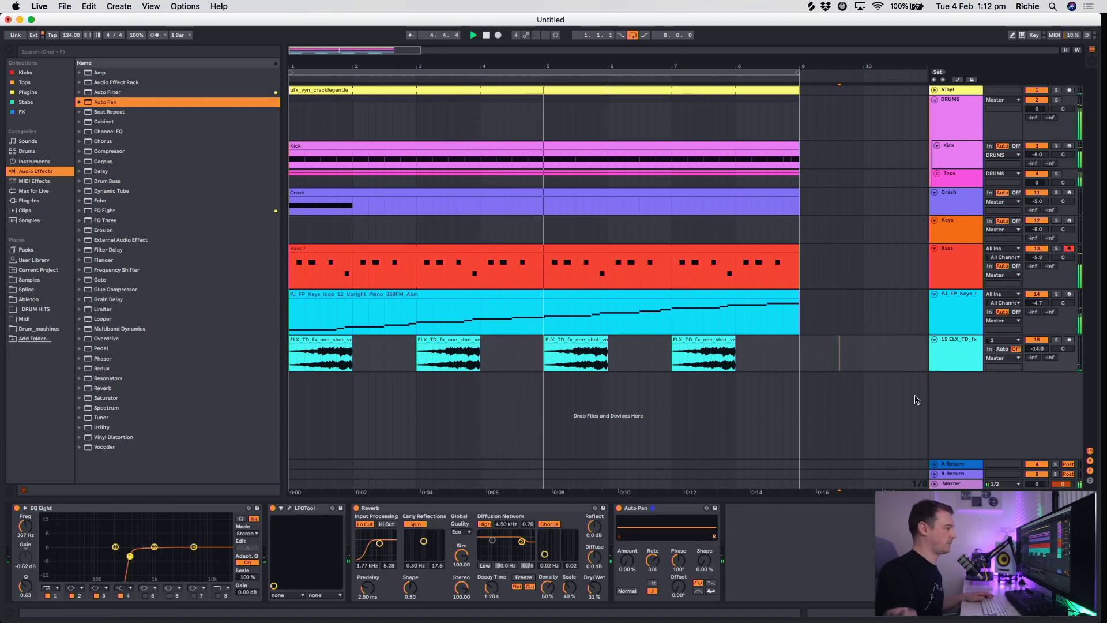
pyautogui.moveTo(629, 563); pyautogui.dragTo(650, 553)
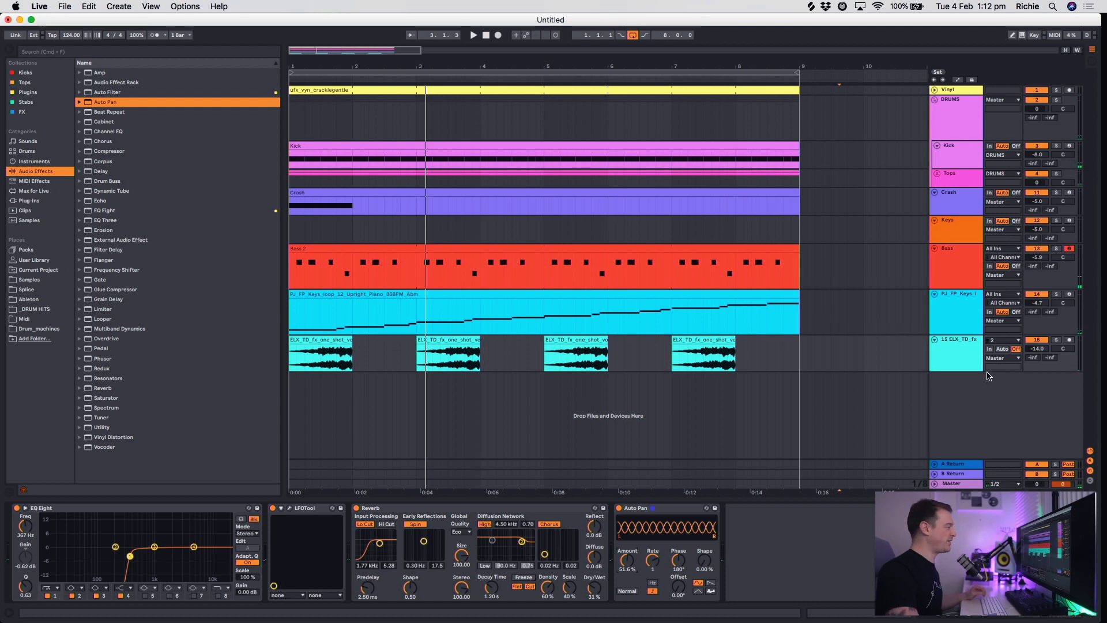
# Fold the PJ_FP_Keys and ELX_TD_fx tracks to free space below them in the arrangement.
pyautogui.click(934, 294)
pyautogui.click(934, 303)
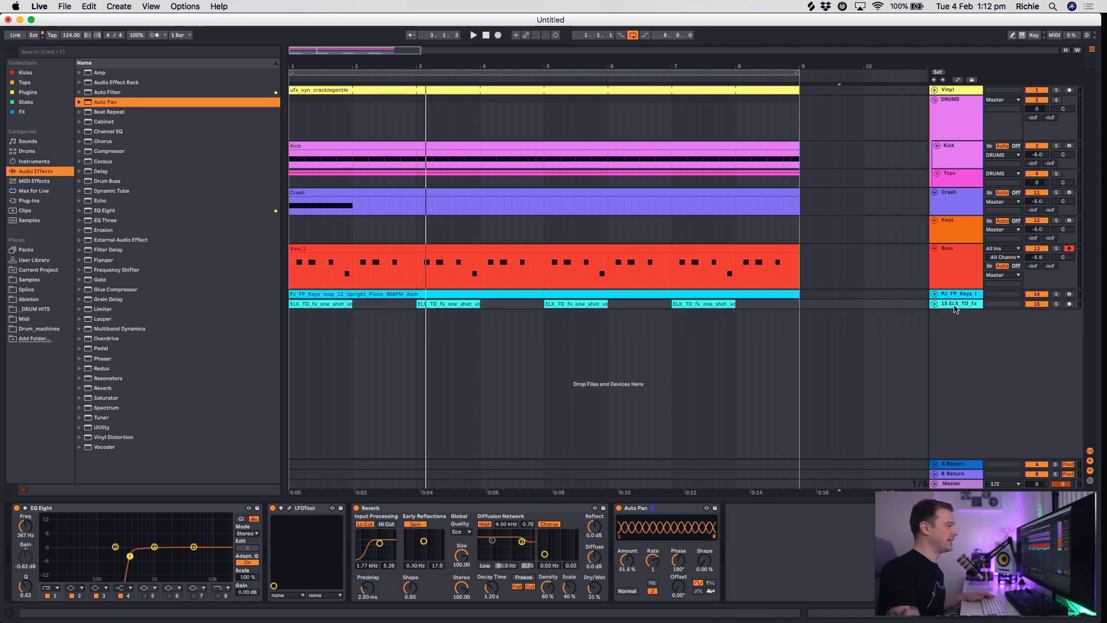
pyautogui.click(500, 363)
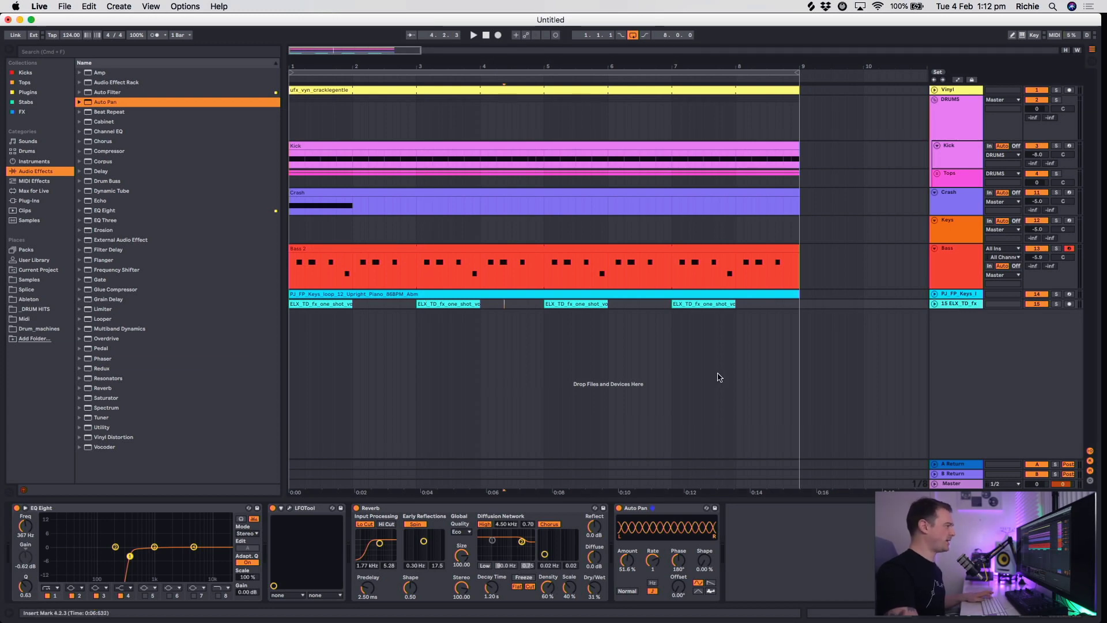
# Switch to Splice and audition the SAM_FELDT_vocal_fx_one_shot_spacey_G#maj and VHM_100_vocal_hook_lets_take_it_back_dry_Bm samples.
pyautogui.press('super+Tab')
pyautogui.press('super+Tab')
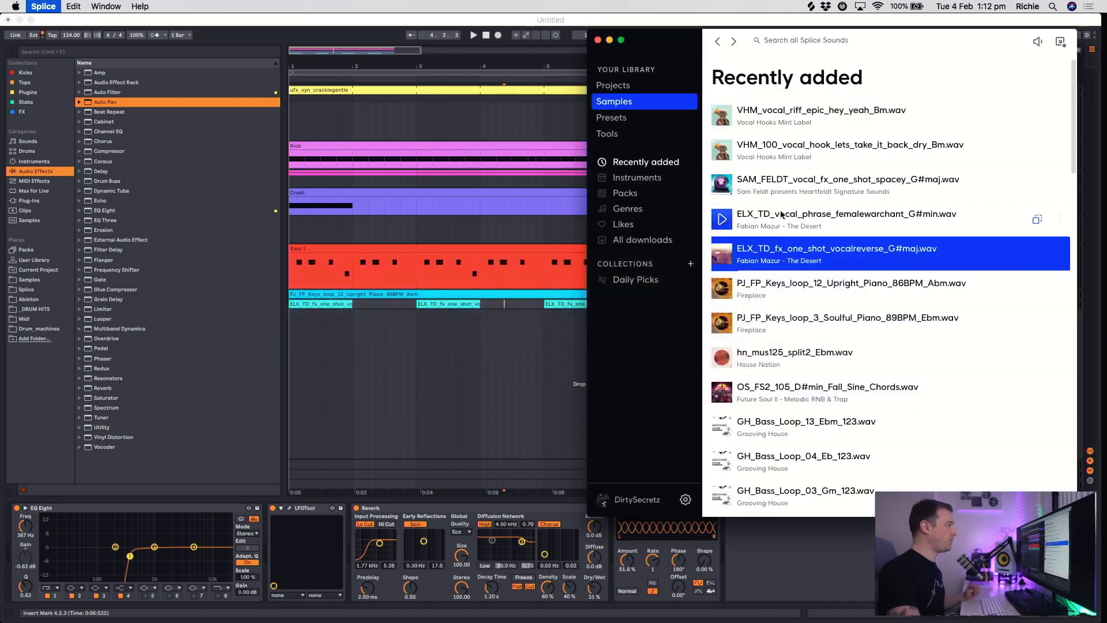
pyautogui.click(723, 185)
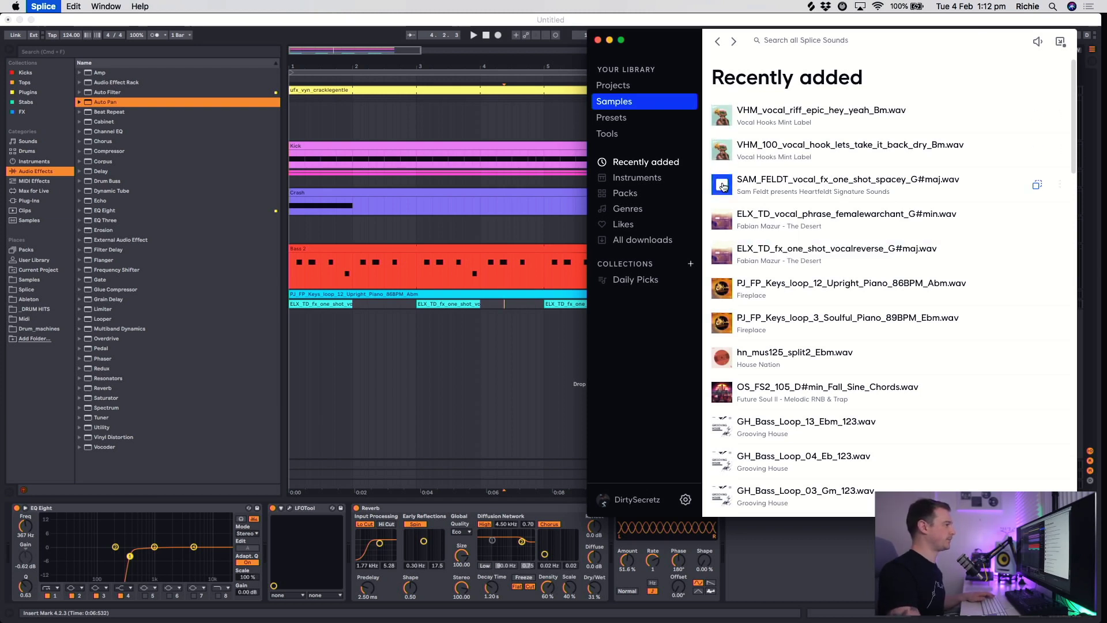
pyautogui.click(722, 151)
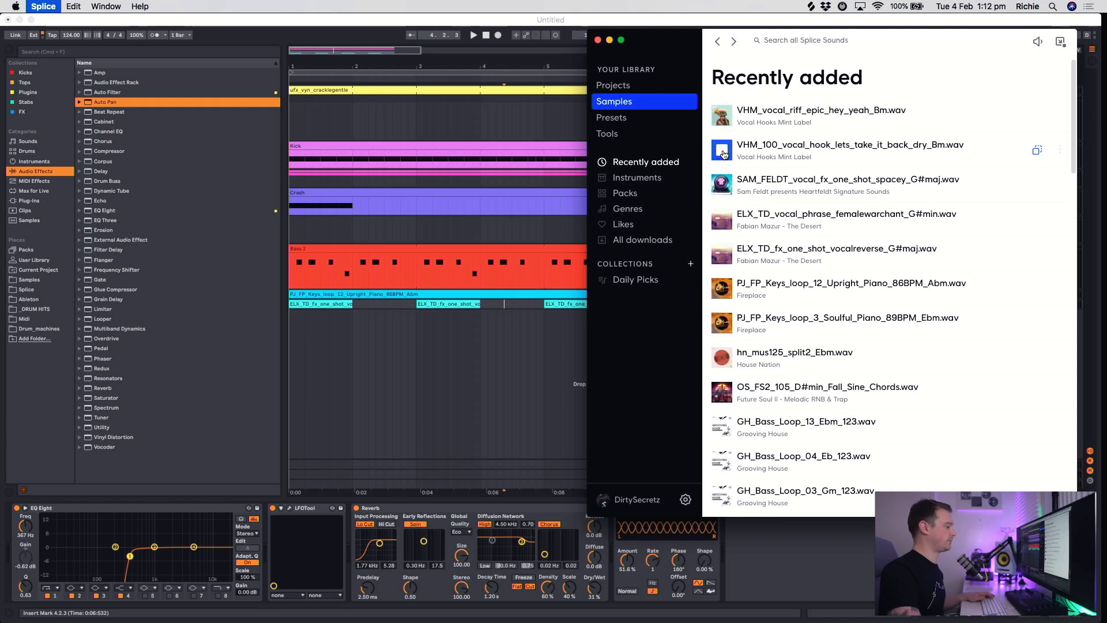
# Add VHM_100_vocal_hook_lets_take_it_back_dry_Bm.wav on a new audio track in Live starting at bar 1, and lower its volume to -10.2 dB.
pyautogui.moveTo(776, 151); pyautogui.dragTo(322, 353)
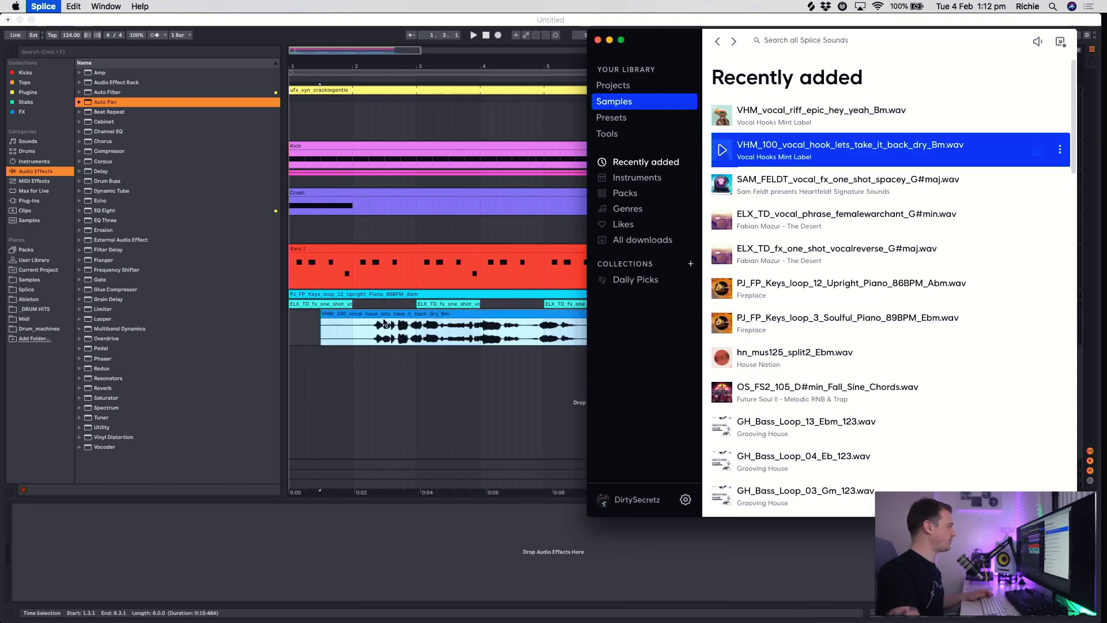
pyautogui.moveTo(459, 316); pyautogui.dragTo(427, 288)
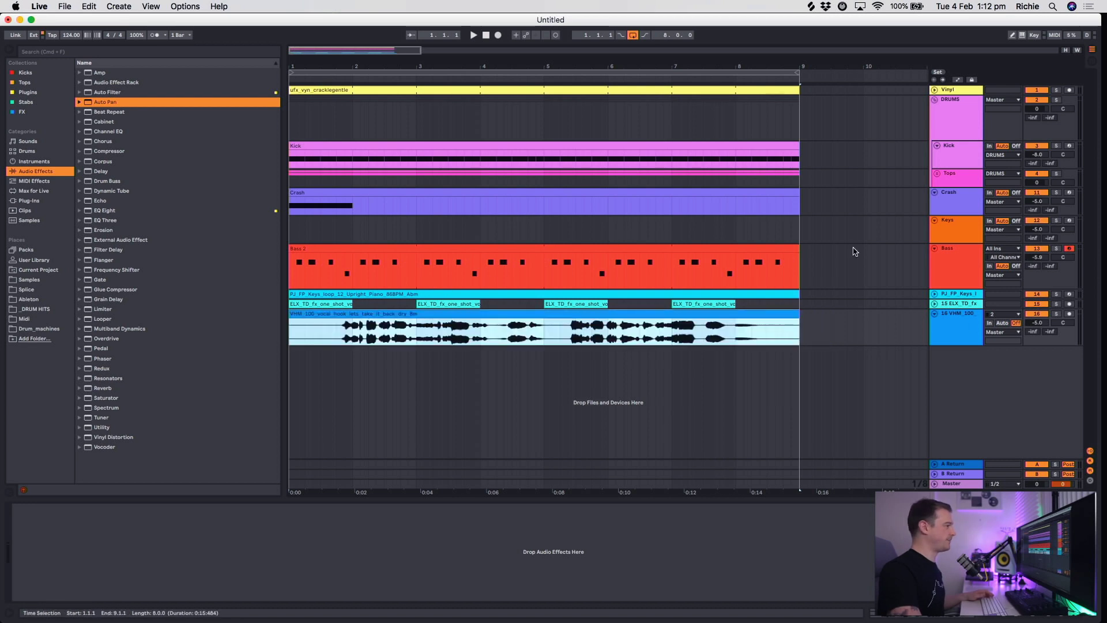
pyautogui.moveTo(1046, 320); pyautogui.dragTo(1048, 324)
pyautogui.press('space')
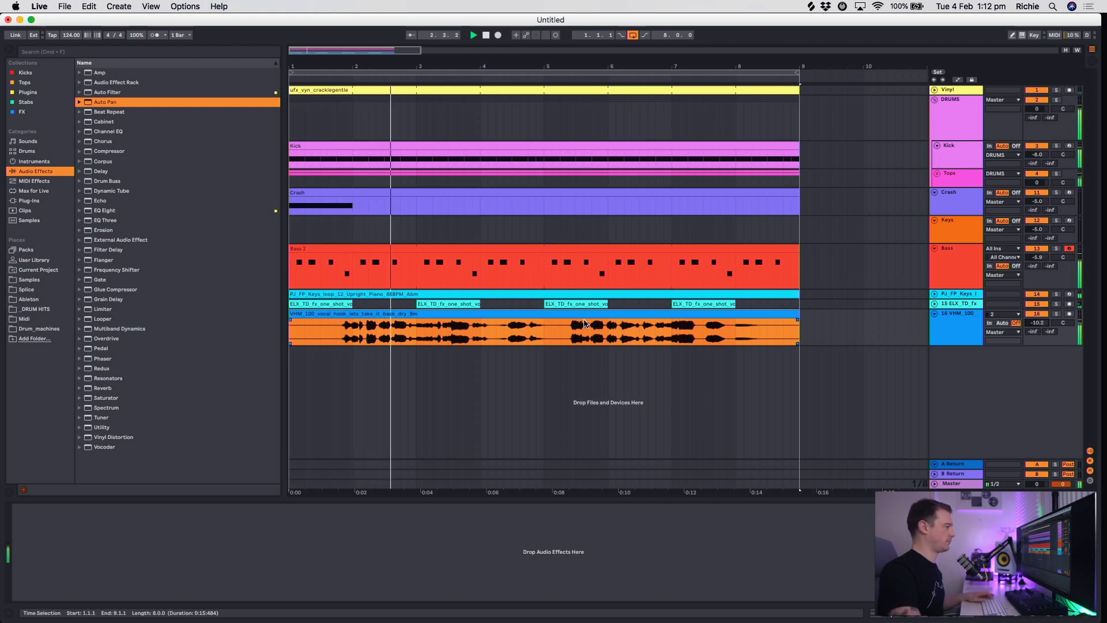
# Transpose the VHM_100 vocal hook clip by -3 semitones and play it with the track.
pyautogui.doubleClick(584, 315)
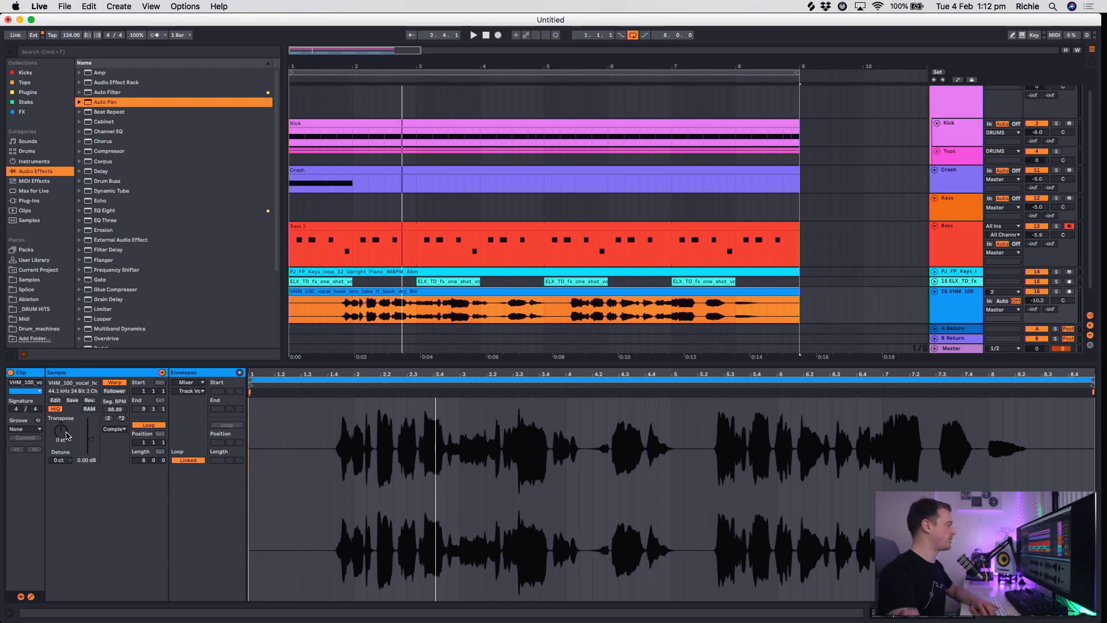
pyautogui.moveTo(65, 436); pyautogui.dragTo(66, 441)
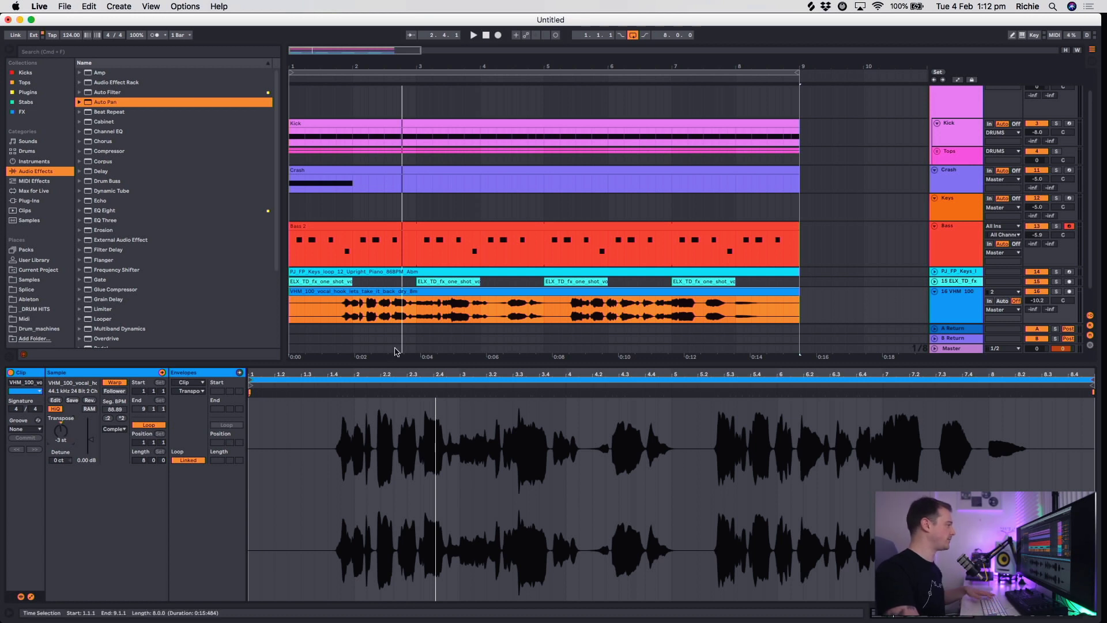
pyautogui.click(348, 313)
pyautogui.press('space')
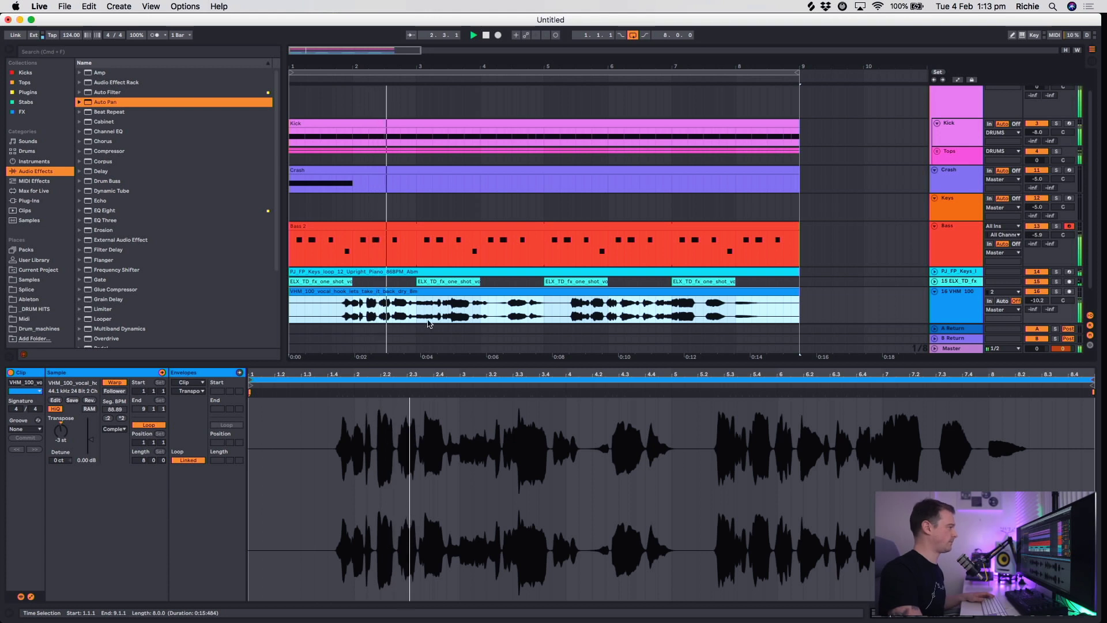
# Audition the VHM_100 vocal hook against the beat from 2.1.1 and from its first word at 1.4.3.
pyautogui.scroll(3, 376, 264)
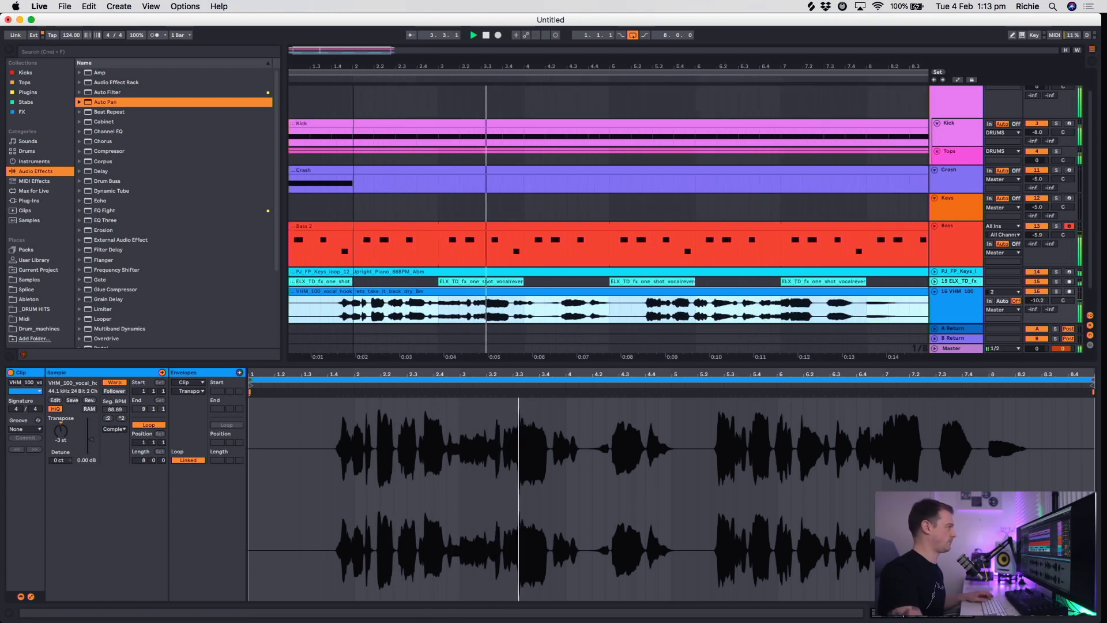
pyautogui.click(357, 312)
pyautogui.press('space')
pyautogui.press('space')
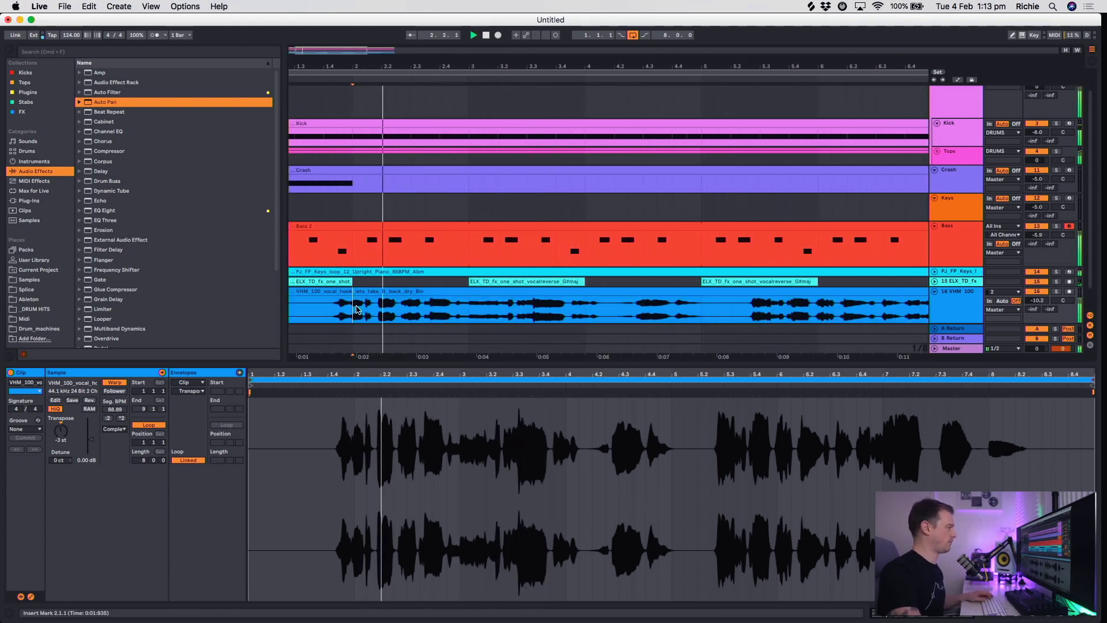
pyautogui.click(338, 312)
pyautogui.press('space')
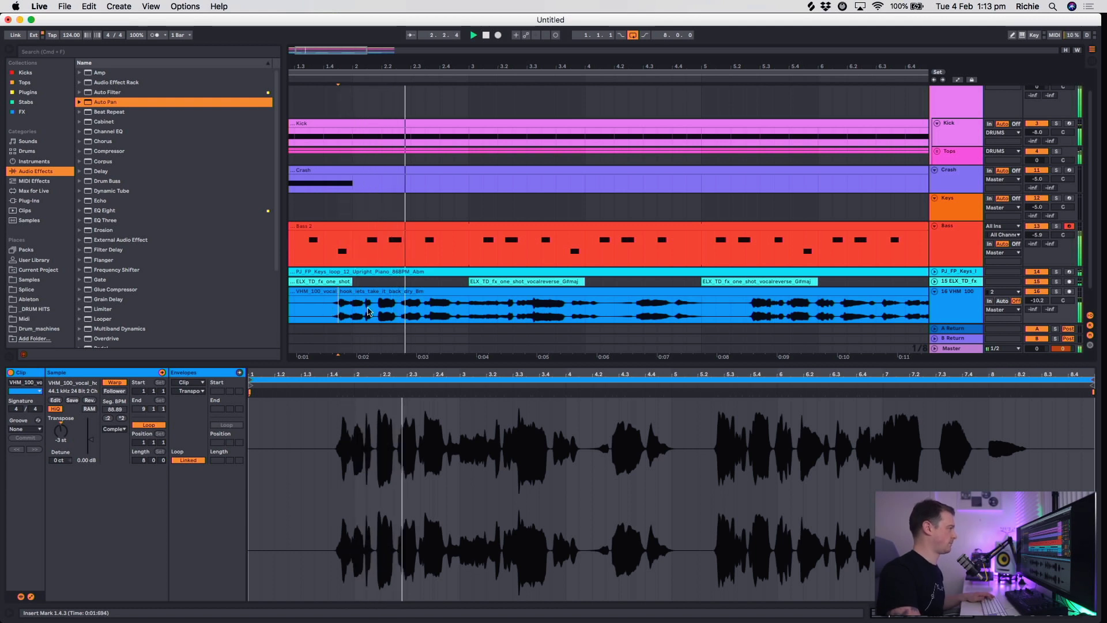
pyautogui.press('space')
pyautogui.press('space')
pyautogui.scroll(-5, 392, 235)
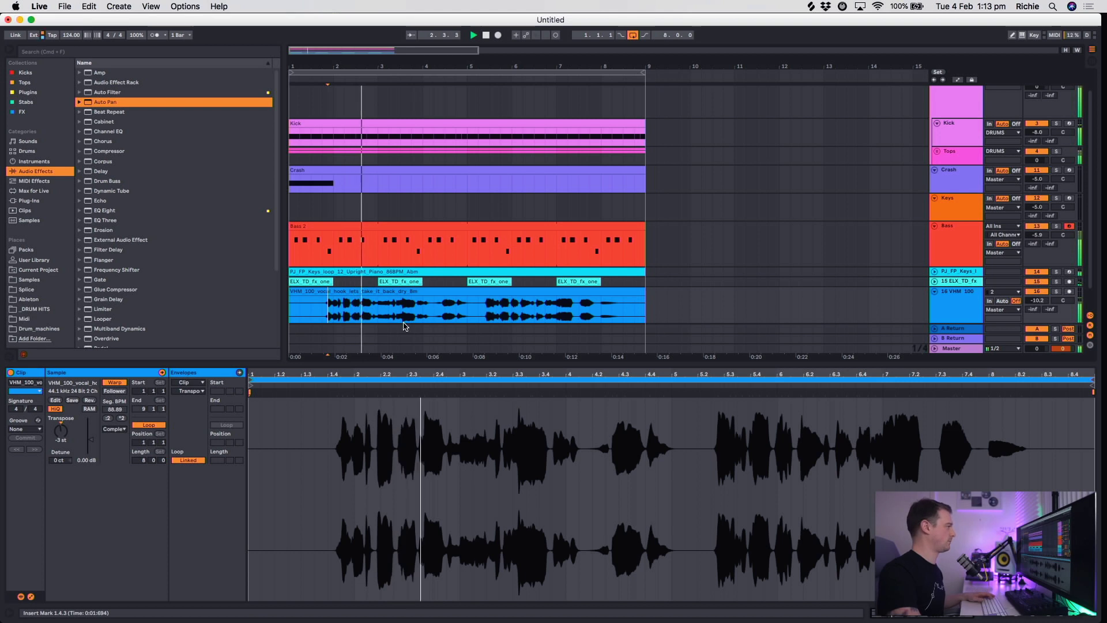
# Split the VHM_100 vocal hook clip at 2.2.1, delete the part before it, move the rest to 1.1.1 and play it.
pyautogui.click(332, 312)
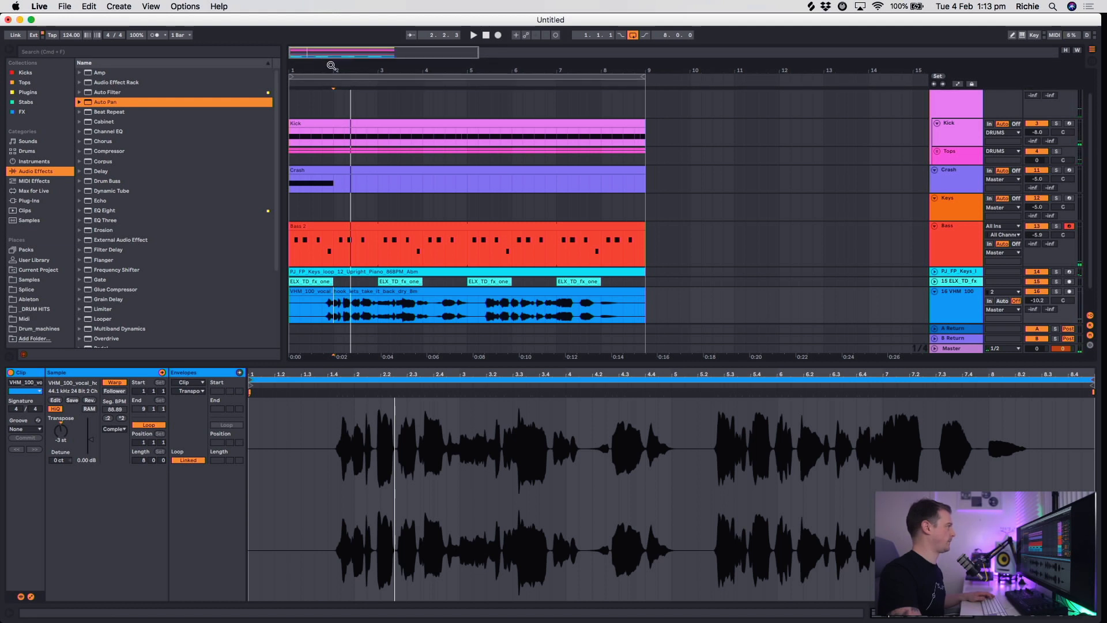
pyautogui.moveTo(324, 53); pyautogui.dragTo(324, 40)
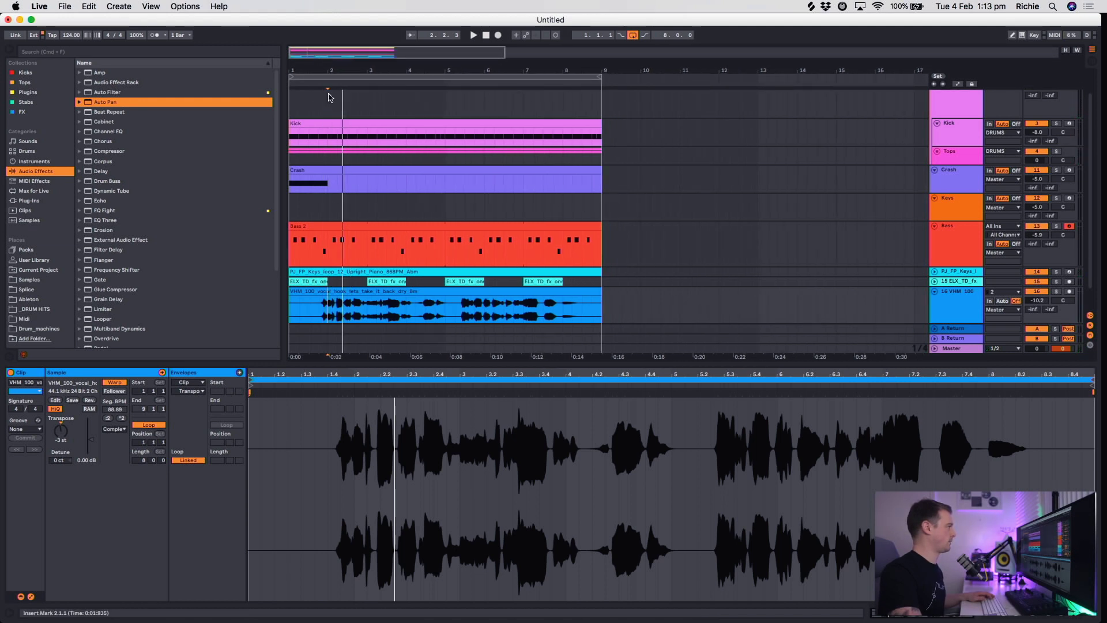
pyautogui.press('+')
pyautogui.click(403, 310)
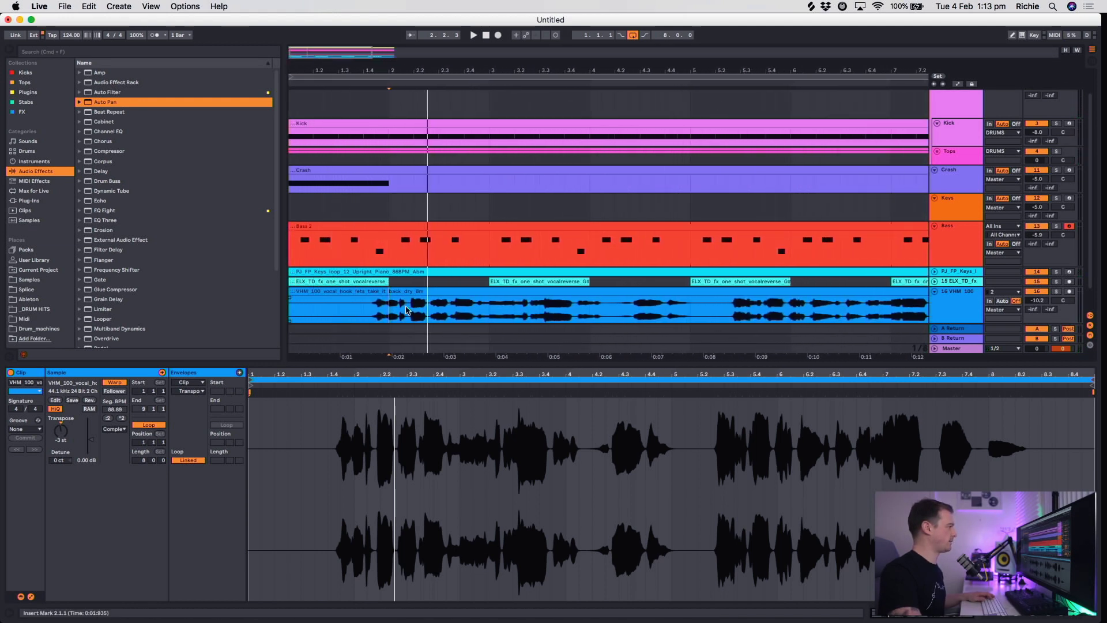
pyautogui.press('cmd+e')
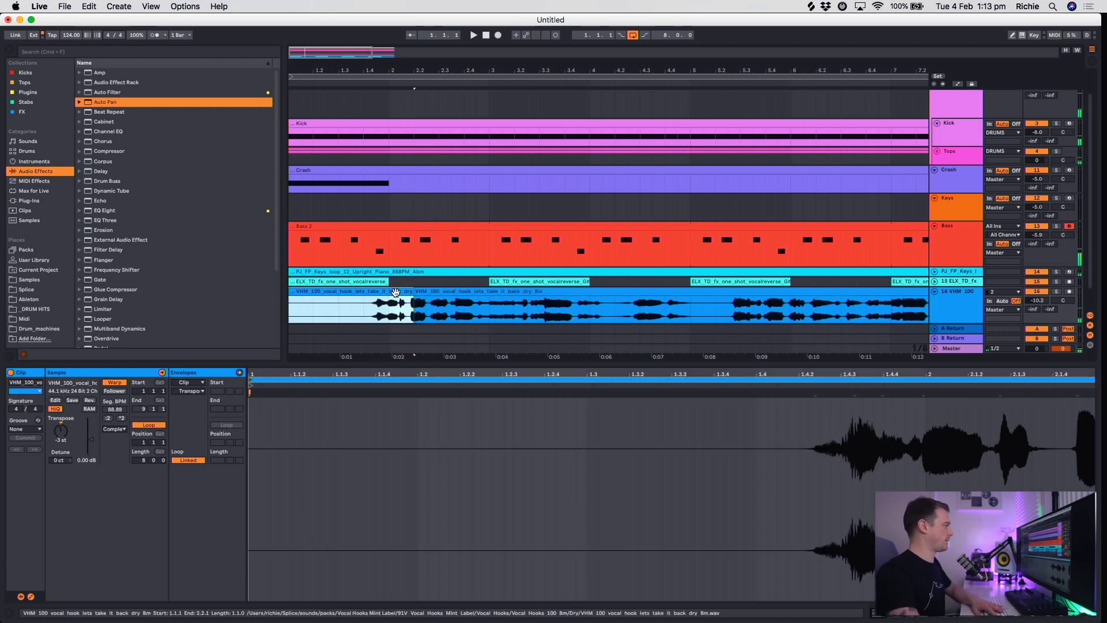
pyautogui.press('Delete')
pyautogui.moveTo(433, 291); pyautogui.dragTo(310, 295)
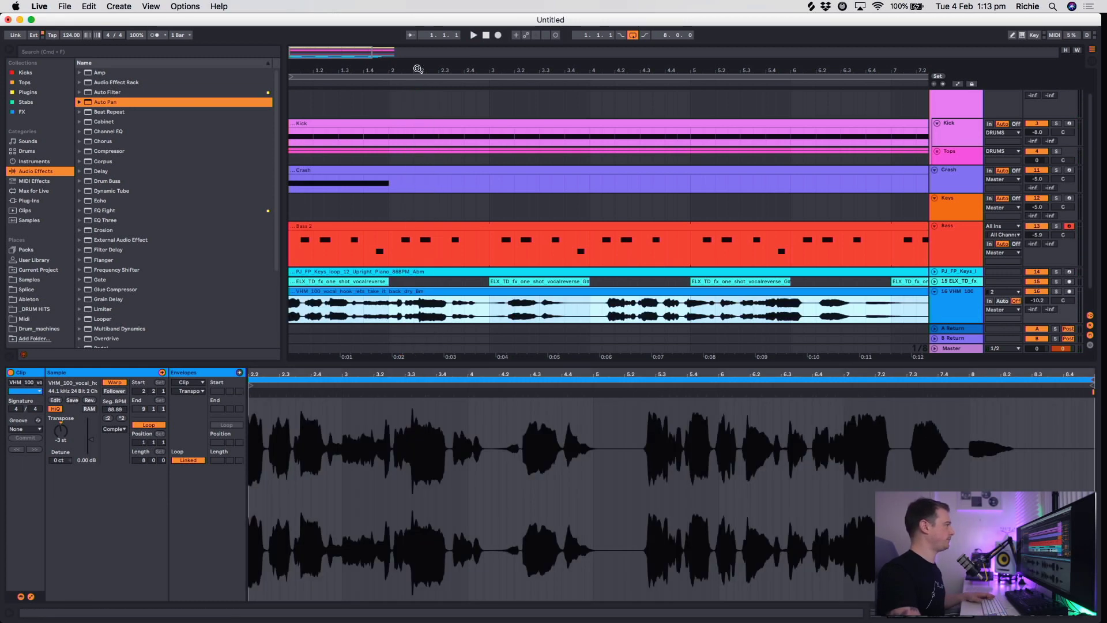
pyautogui.moveTo(418, 69); pyautogui.dragTo(360, 69)
pyautogui.press('space')
pyautogui.click(430, 306)
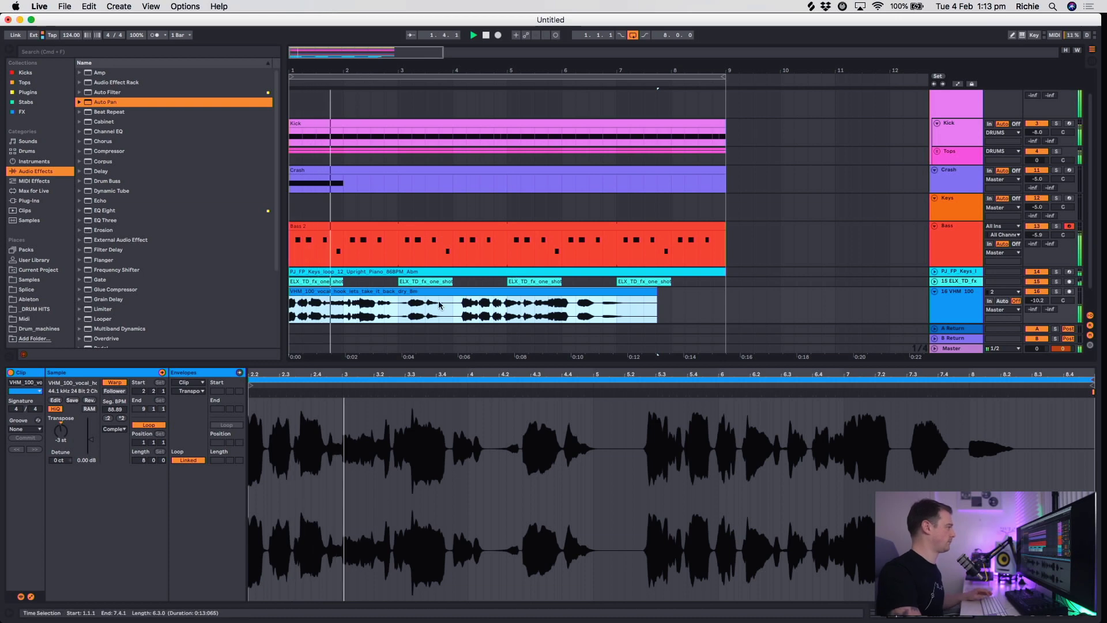
# Chop the vocal hook into half-bar slices at 1.1.1 and 1.3.1 plus a one-bar slice at 2.1.1, deleting everything from 3.1.1.
pyautogui.click(402, 309)
pyautogui.hotkey('ctrl', 'e')
pyautogui.press('Delete')
pyautogui.click(346, 284)
pyautogui.moveTo(334, 300)
pyautogui.mouseDown()
pyautogui.moveTo(512, 298)
pyautogui.moveTo(331, 290)
pyautogui.mouseUp()
pyautogui.click(452, 306)
pyautogui.press('super+e')
pyautogui.click(474, 293)
pyautogui.press('Delete')
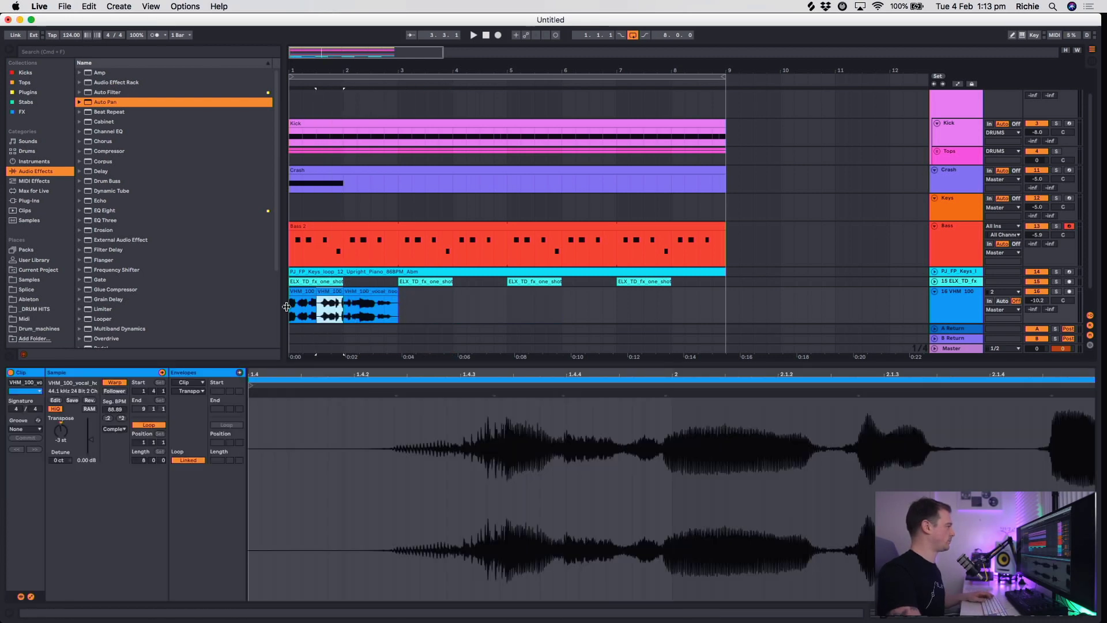
# Play the chopped vocal, delete the slice in bar 2, and duplicate the two bar 1 slices into bars 2 and 3.
pyautogui.click(291, 309)
pyautogui.press('space')
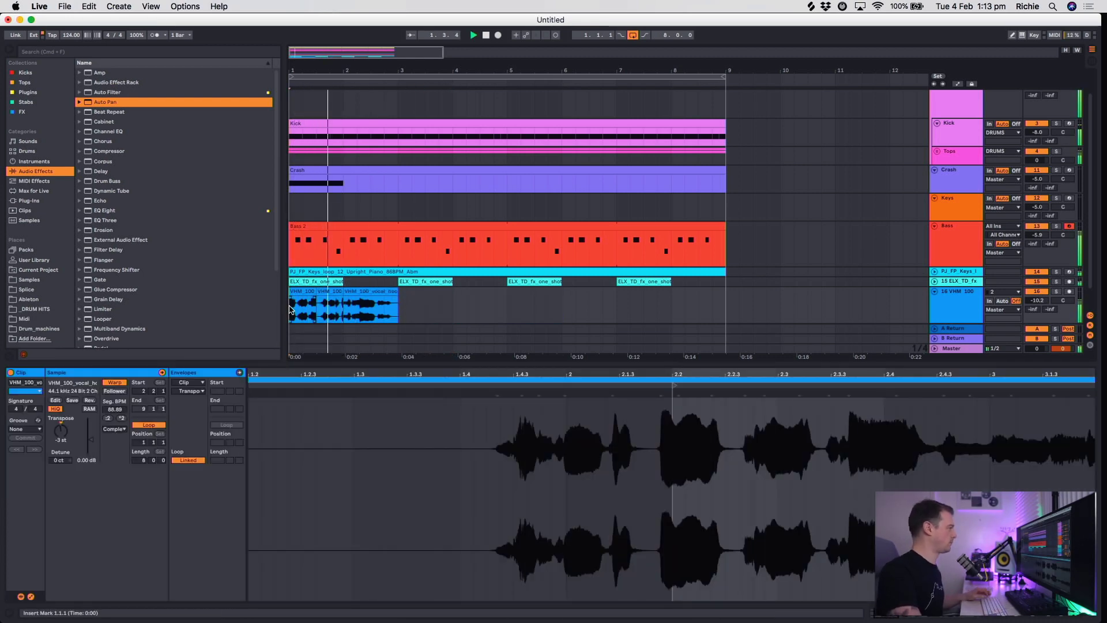
pyautogui.click(344, 300)
pyautogui.press('Delete')
pyautogui.press('space')
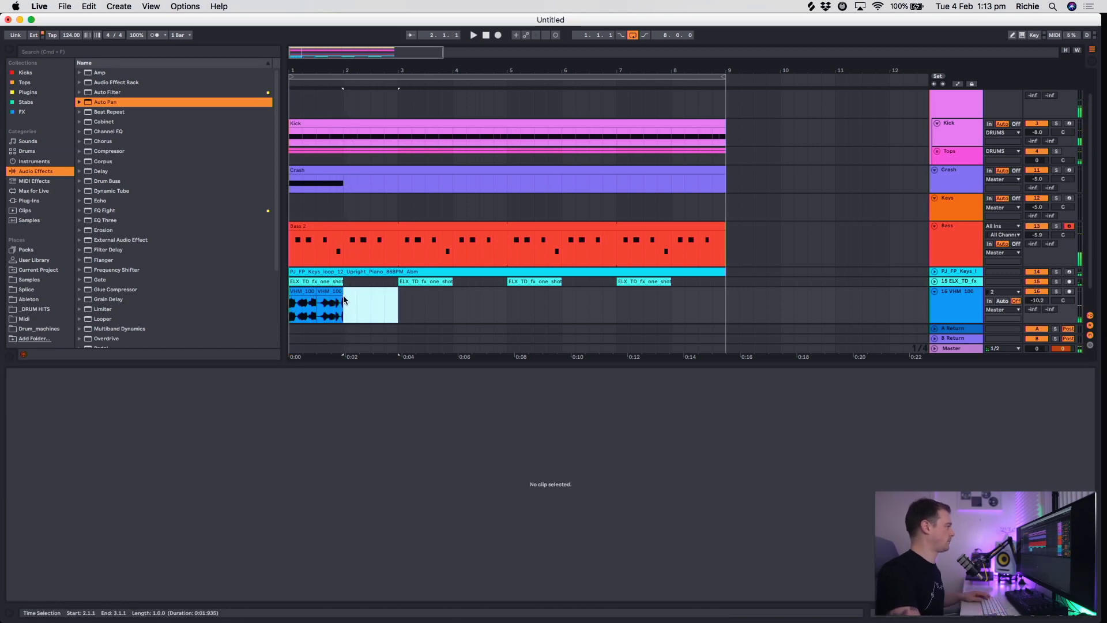
pyautogui.moveTo(344, 299); pyautogui.dragTo(291, 309)
pyautogui.press('super+d')
pyautogui.press('super+d')
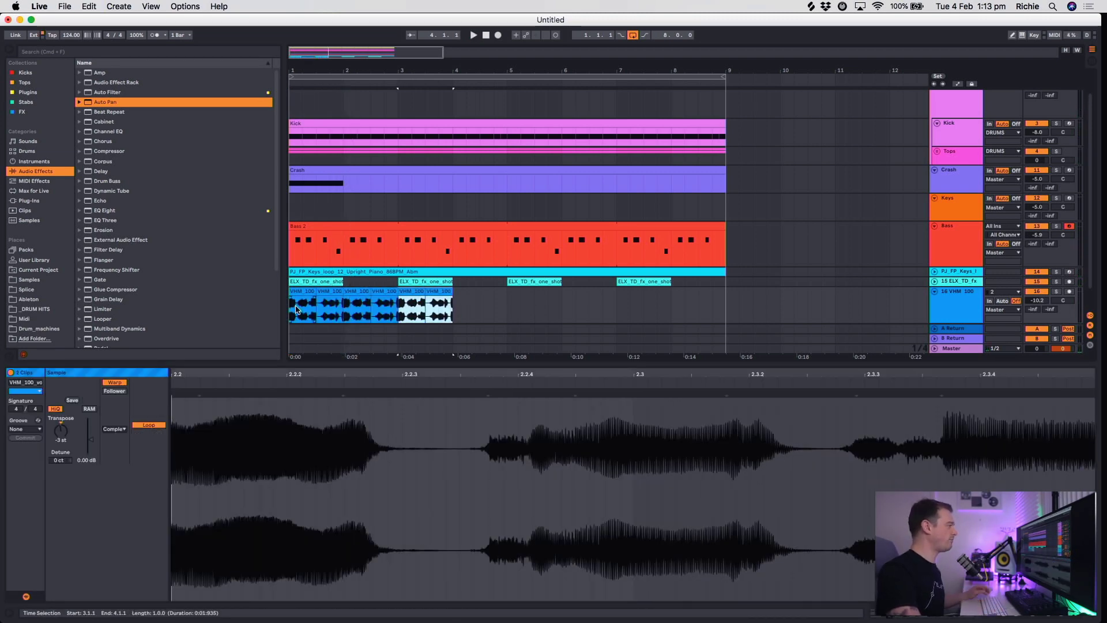
# Play the vocal chops from 1.1.1 and shorten the arrangement loop to four bars.
pyautogui.click(292, 313)
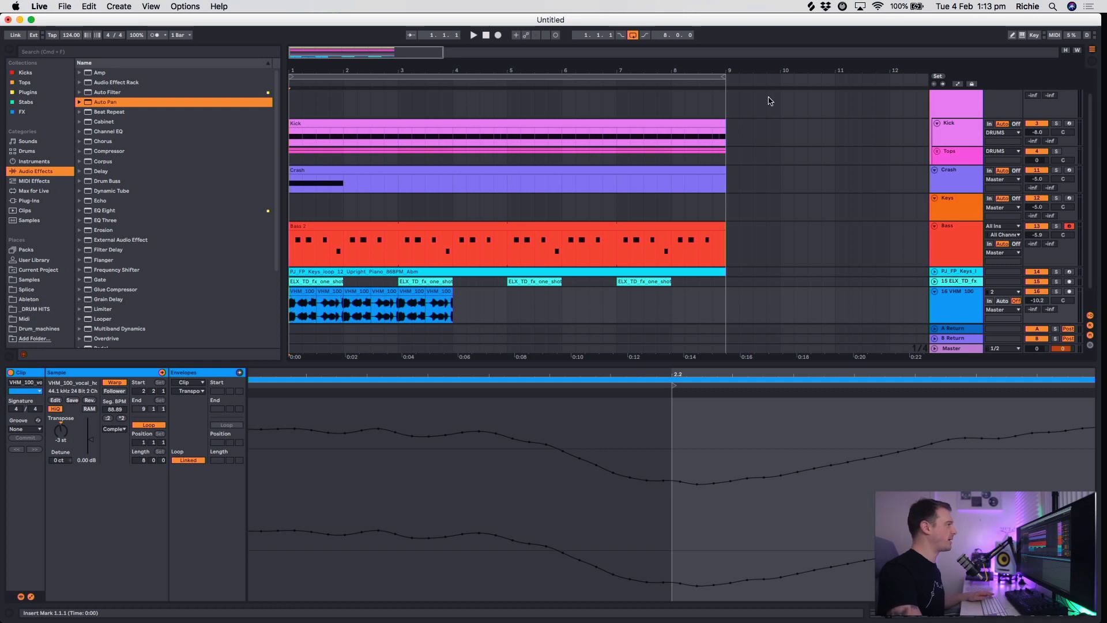
pyautogui.press('space')
pyautogui.moveTo(725, 81); pyautogui.dragTo(507, 80)
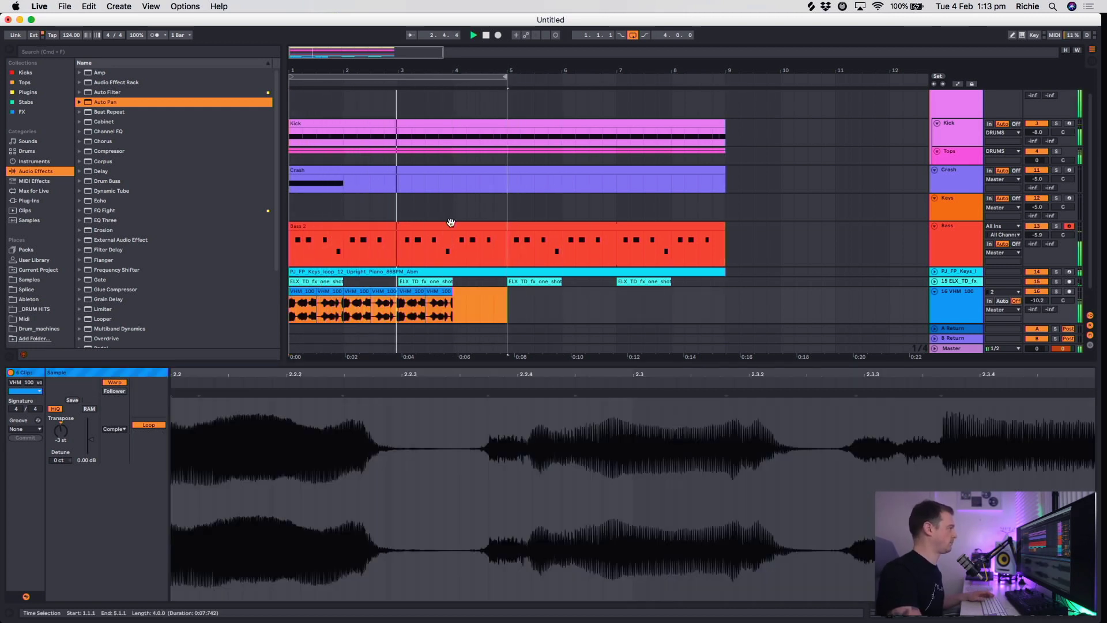
# Duplicate the two bar 3 vocal slices into bar 4, remove the second copy, and extend the first to 5.1.1.
pyautogui.click(412, 303)
pyautogui.keyDown('shift'); pyautogui.click(439, 302); pyautogui.keyUp('shift')
pyautogui.press('super+d')
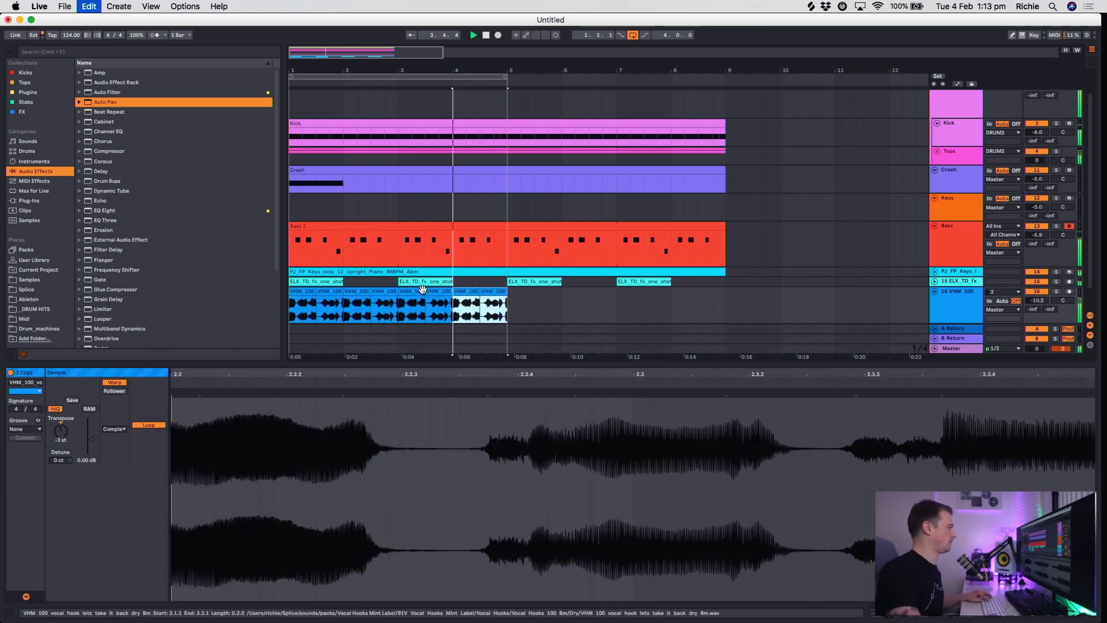
pyautogui.moveTo(506, 306)
pyautogui.mouseDown()
pyautogui.moveTo(483, 305)
pyautogui.moveTo(504, 292)
pyautogui.mouseUp()
pyautogui.press('Delete')
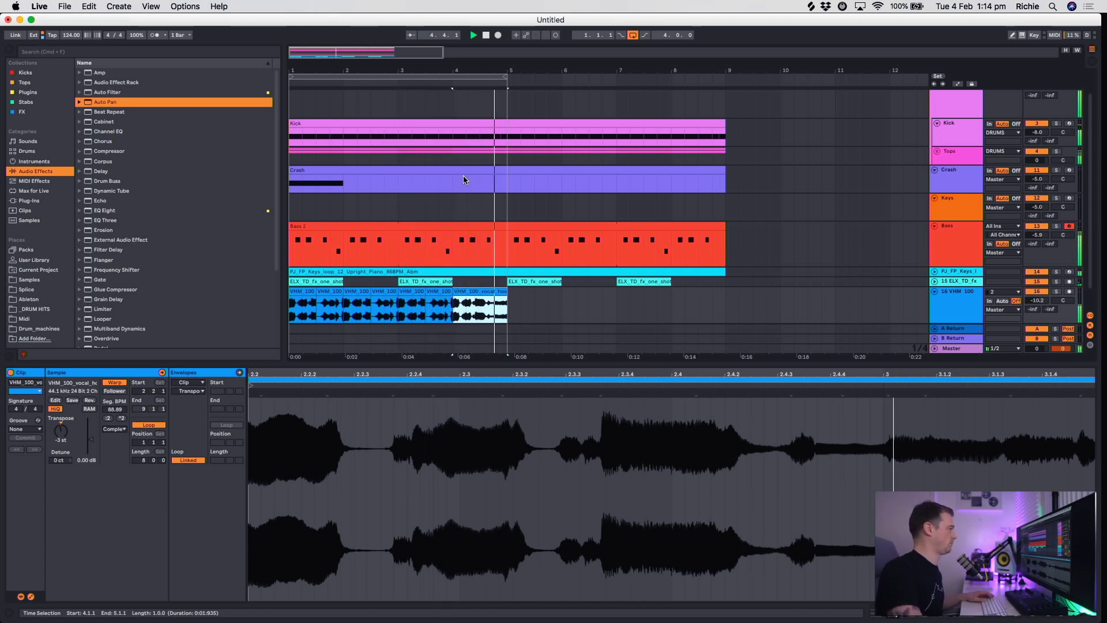
# Extend the vocal clip starting at 4.1.1 to end at 10.2.1 and audition its phrases around bars 5 and 7.
pyautogui.moveTo(503, 291); pyautogui.dragTo(629, 300)
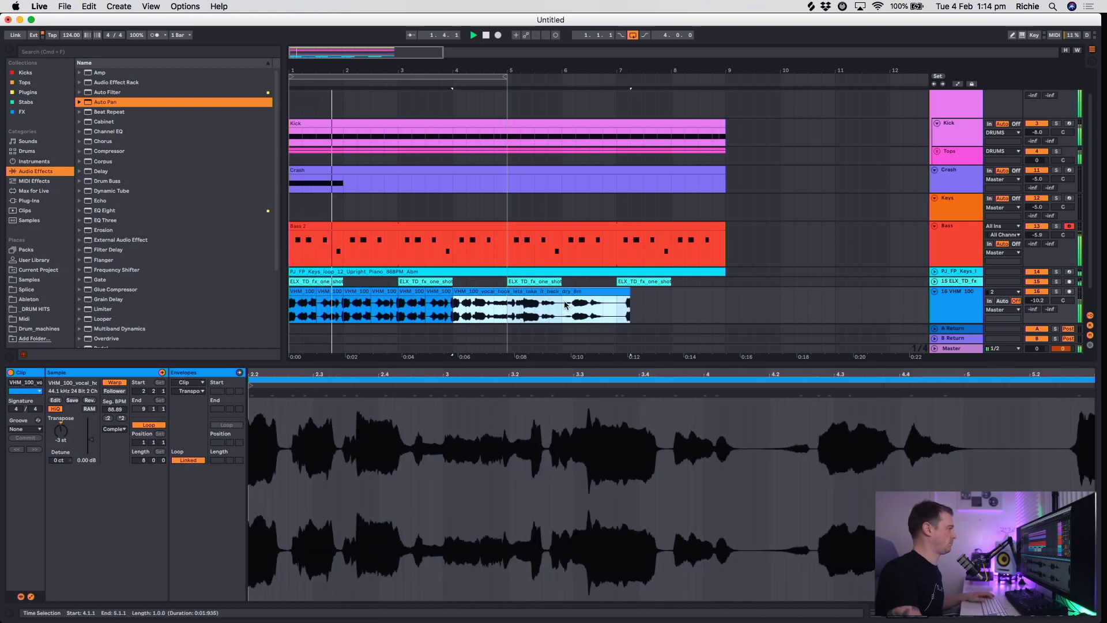
pyautogui.click(515, 315)
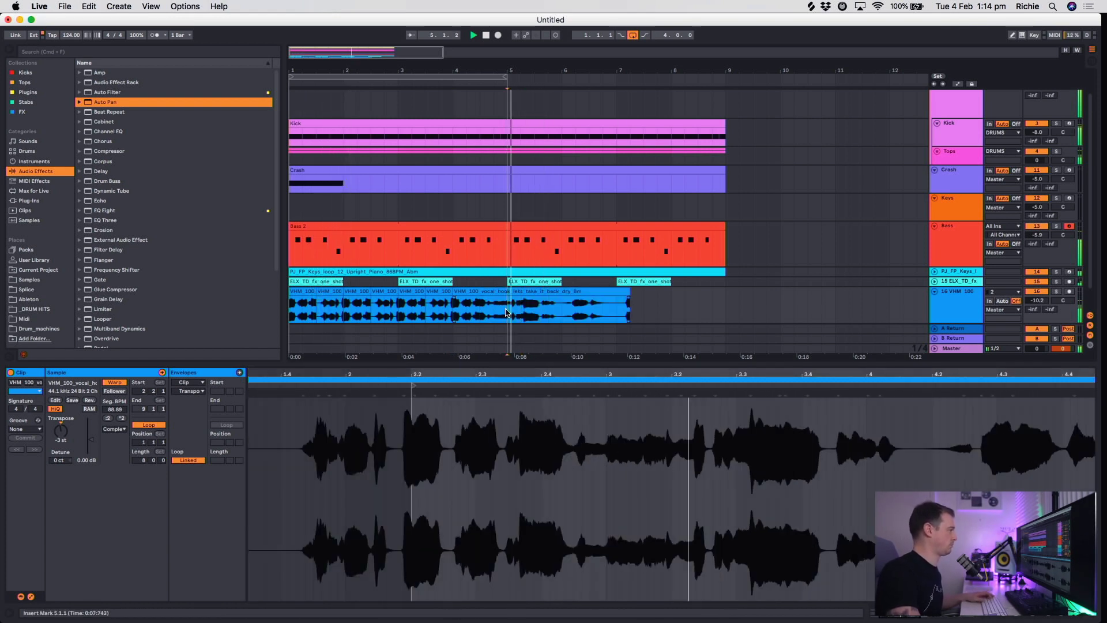
pyautogui.press('space')
pyautogui.press('space')
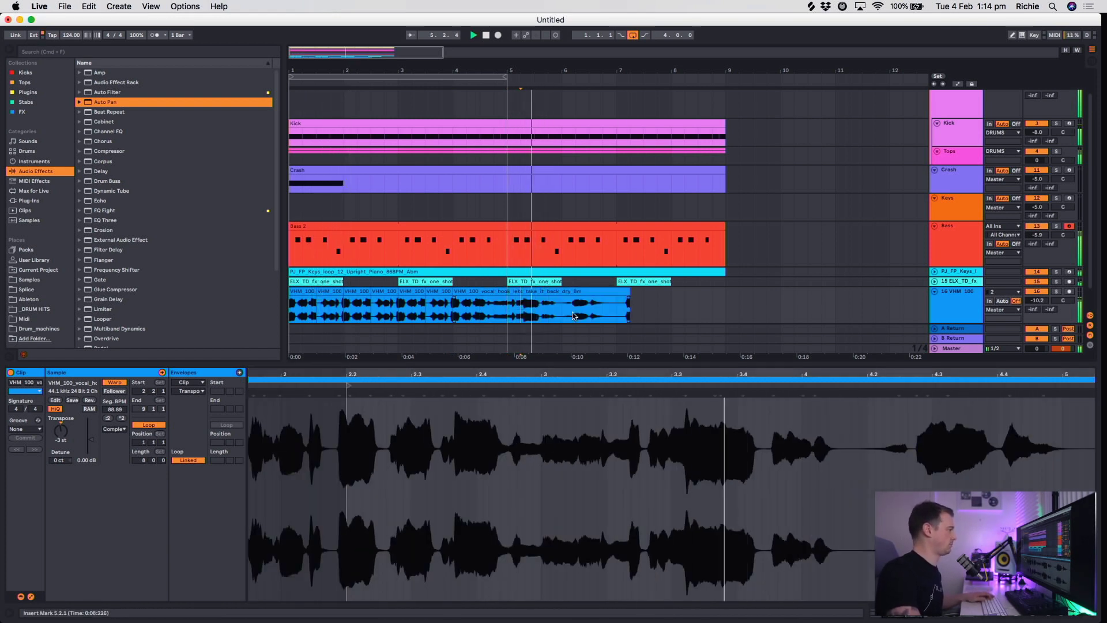
pyautogui.click(627, 291)
pyautogui.moveTo(627, 292); pyautogui.dragTo(794, 293)
pyautogui.click(644, 311)
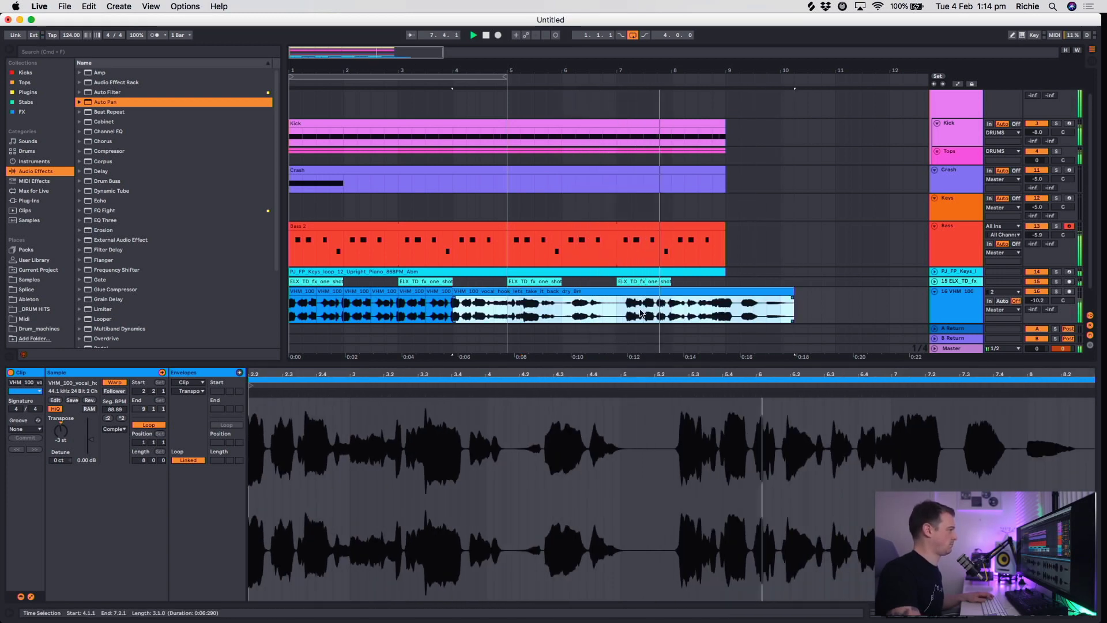
pyautogui.click(643, 311)
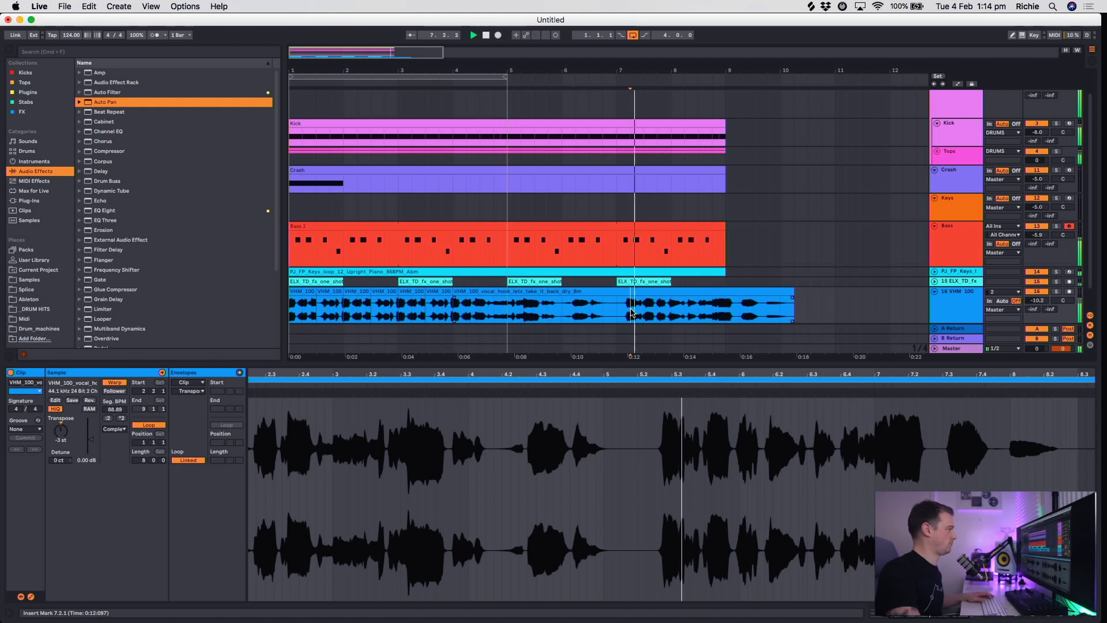
pyautogui.click(496, 291)
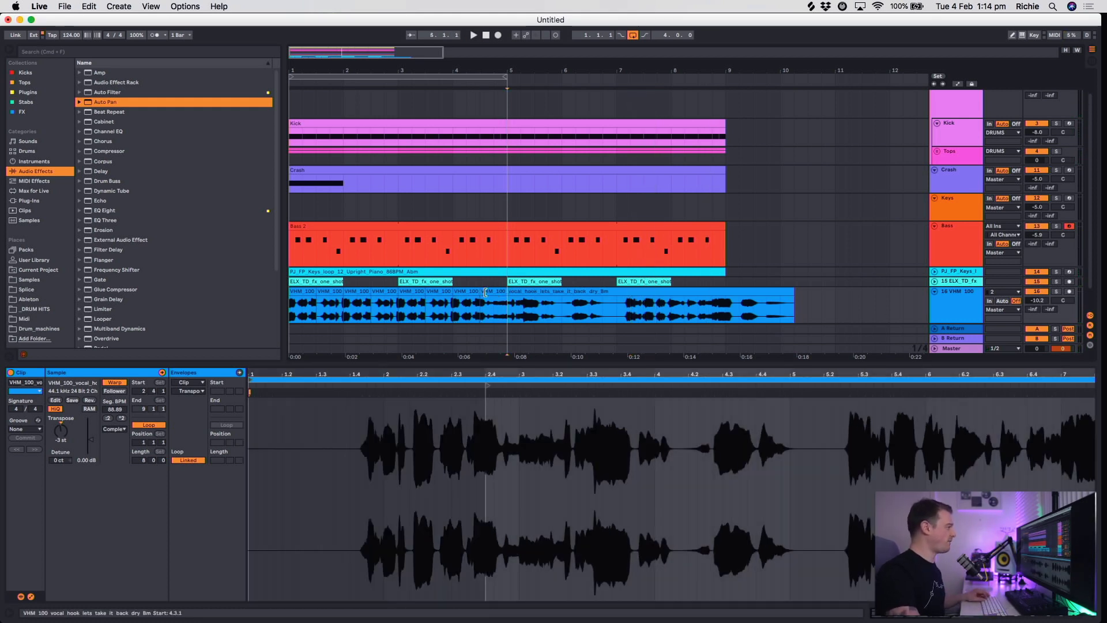
pyautogui.moveTo(485, 292); pyautogui.dragTo(452, 282)
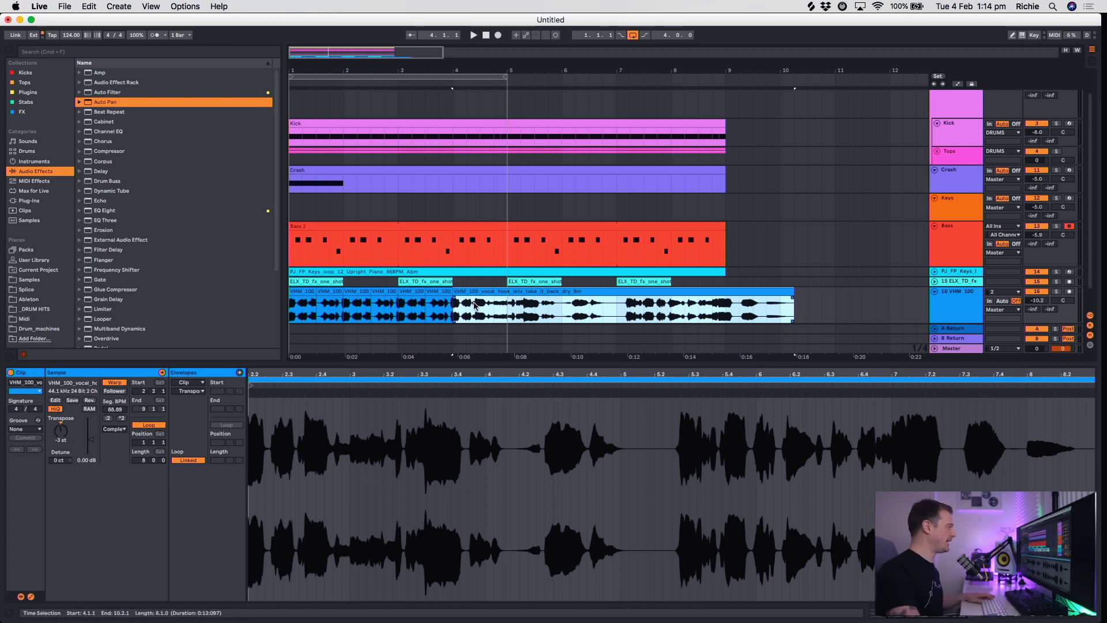
# Pull the start of the vocal slice at 2.1.1 back to 1.4.4, and duplicate the bar 1 slices over bars 2 and 3.
pyautogui.click(292, 314)
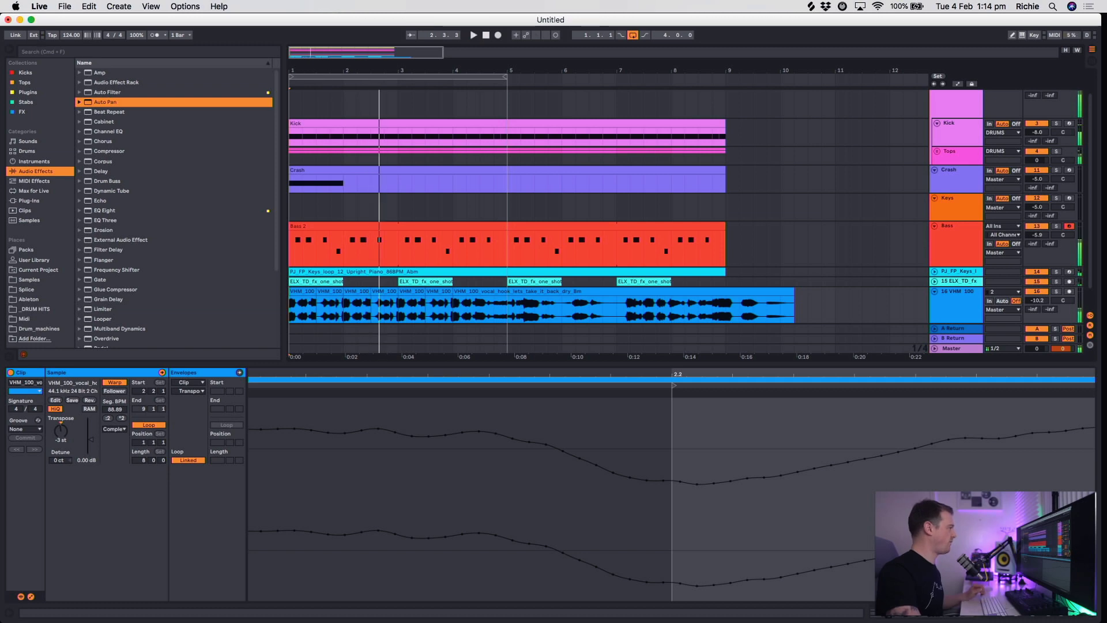
pyautogui.press('+')
pyautogui.press('+')
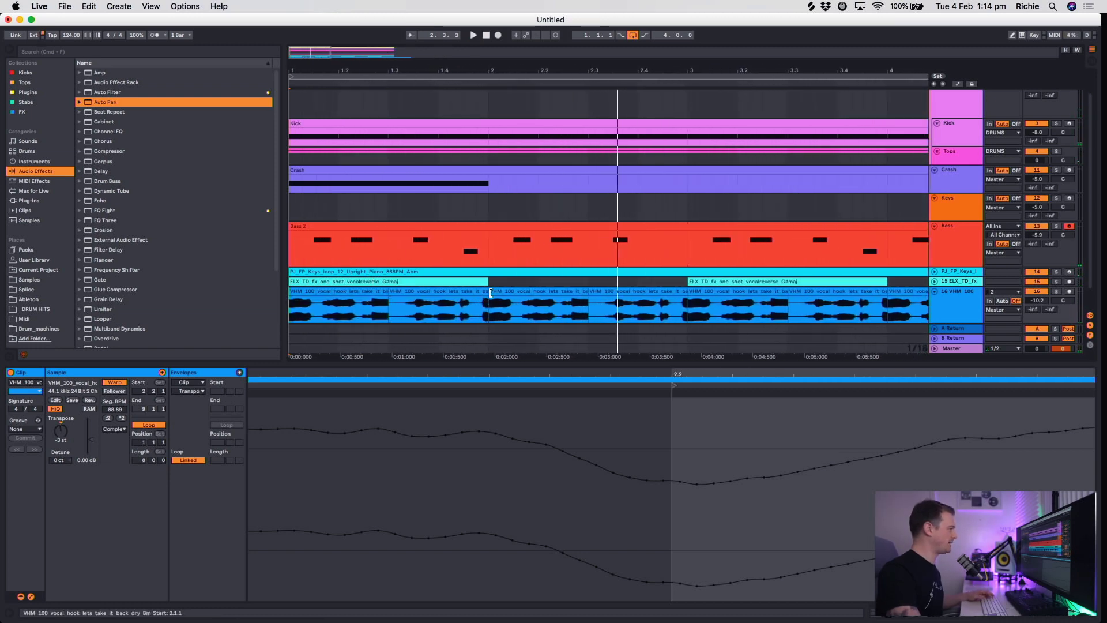
pyautogui.moveTo(491, 292); pyautogui.dragTo(477, 291)
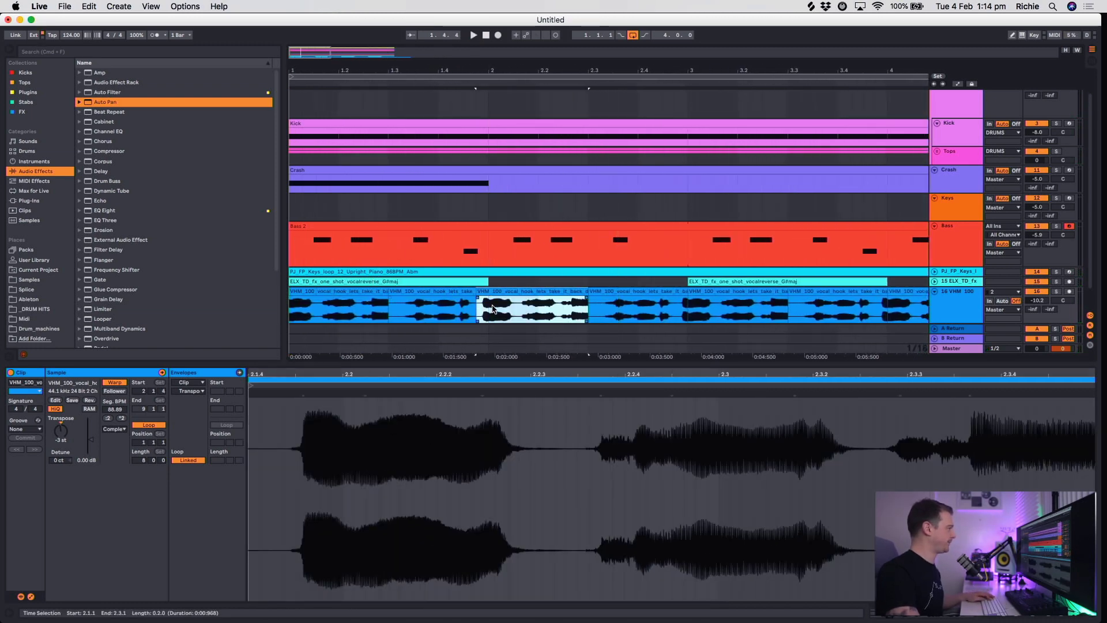
pyautogui.keyDown('shift'); pyautogui.click(315, 290); pyautogui.keyUp('shift')
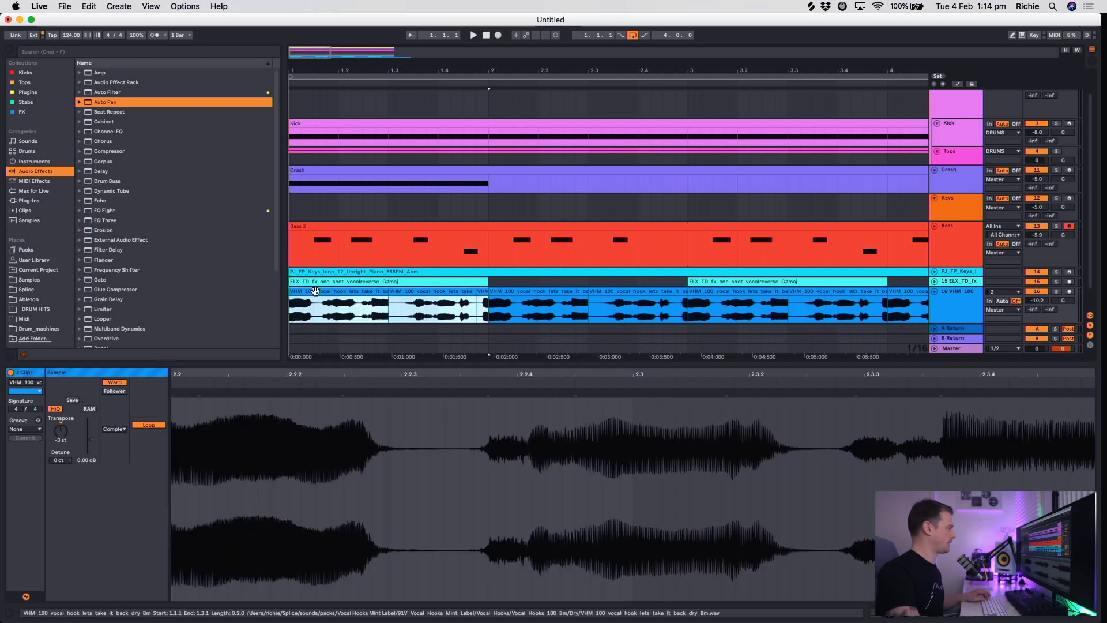
pyautogui.press('super+d')
pyautogui.press('super+d')
pyautogui.moveTo(666, 70); pyautogui.dragTo(460, 67)
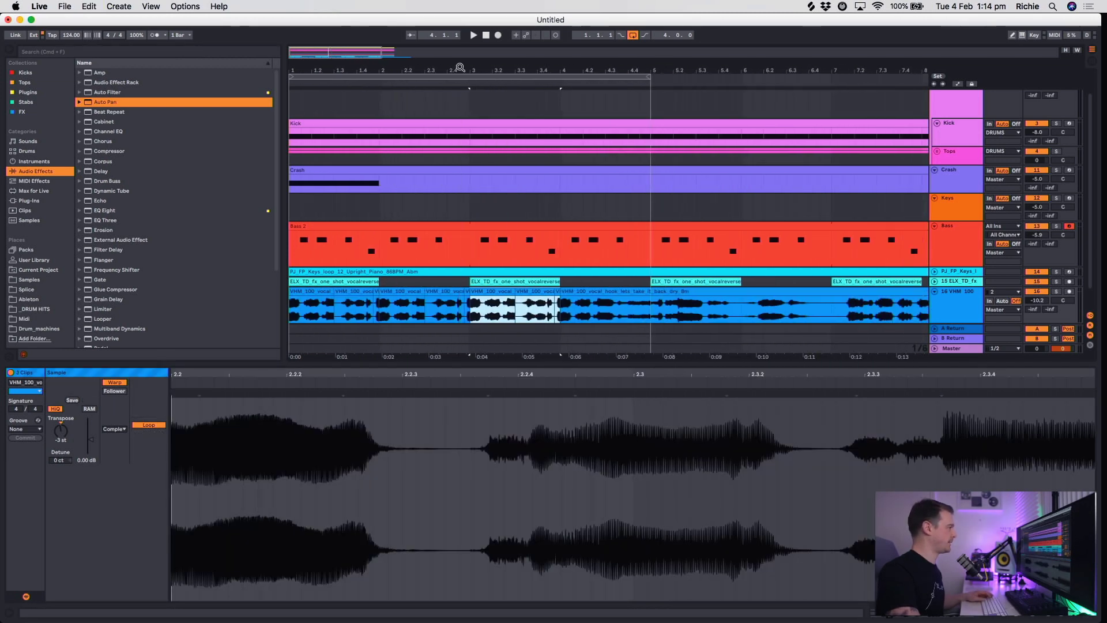
# Play the vocal from 1.1.1 and lengthen the short pickup slices at the ends of bars 1, 2 and 3 to 0.0.3.
pyautogui.click(291, 313)
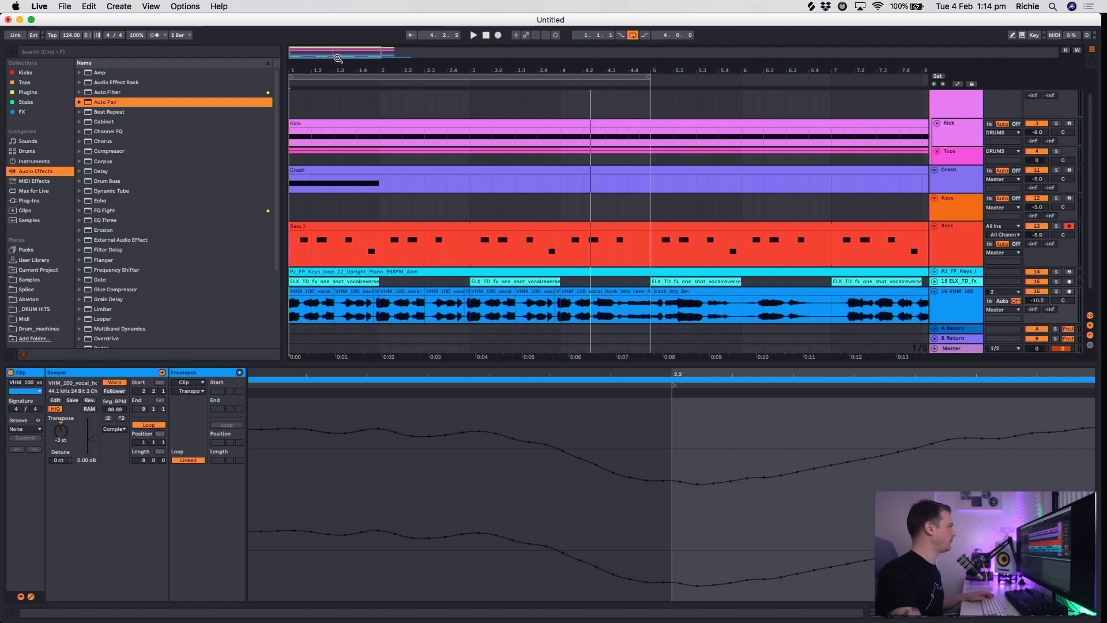
pyautogui.moveTo(373, 71); pyautogui.dragTo(459, 295)
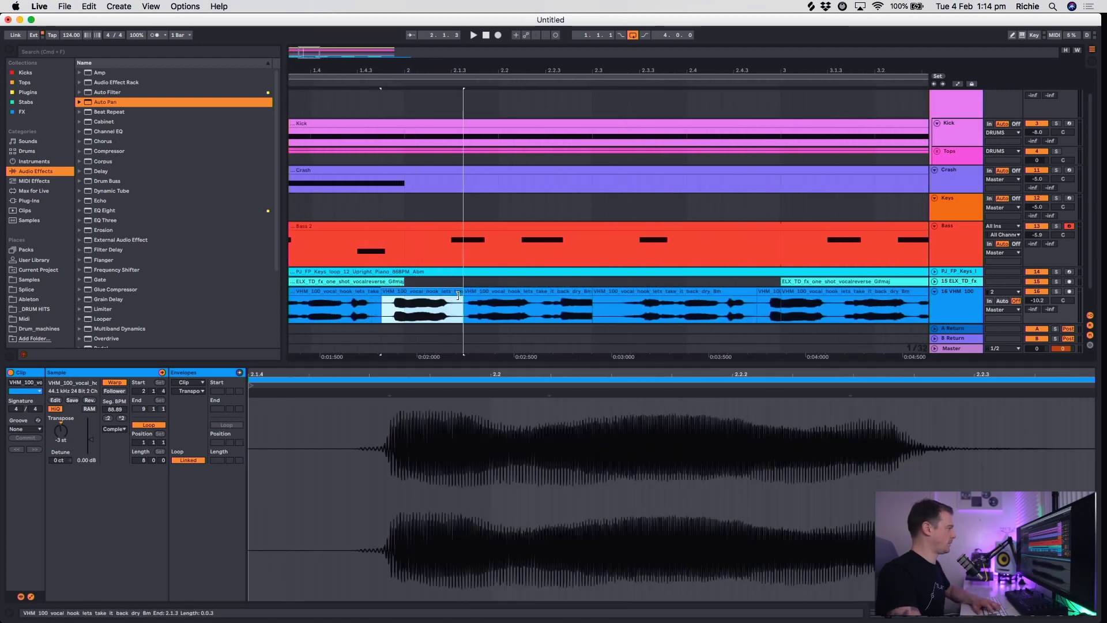
pyautogui.scroll(-5, 490, 253)
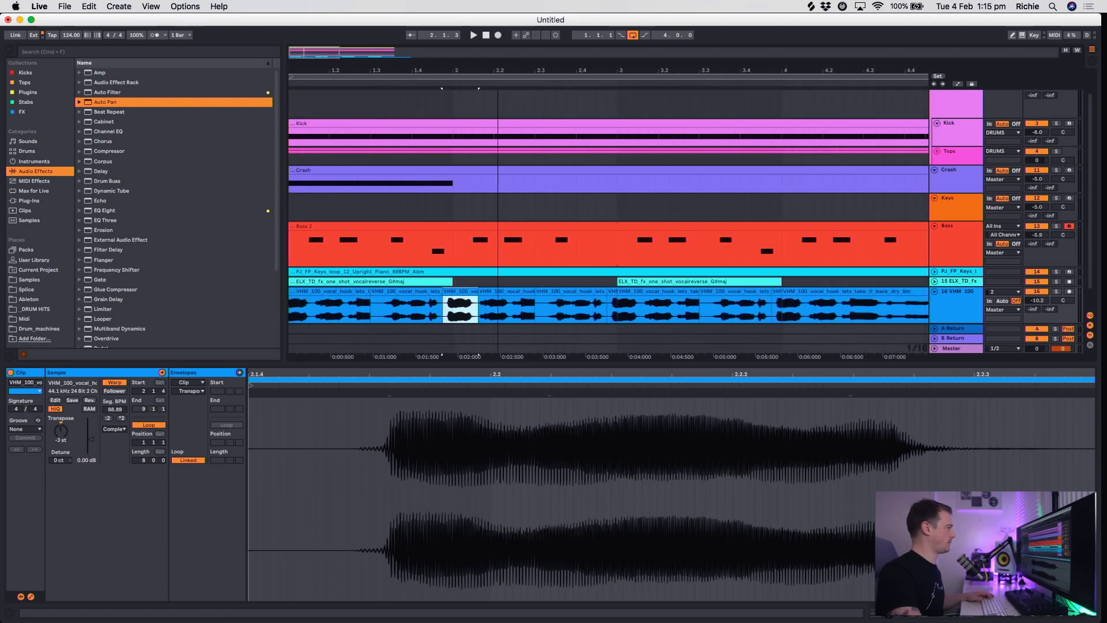
pyautogui.moveTo(470, 74); pyautogui.dragTo(435, 67)
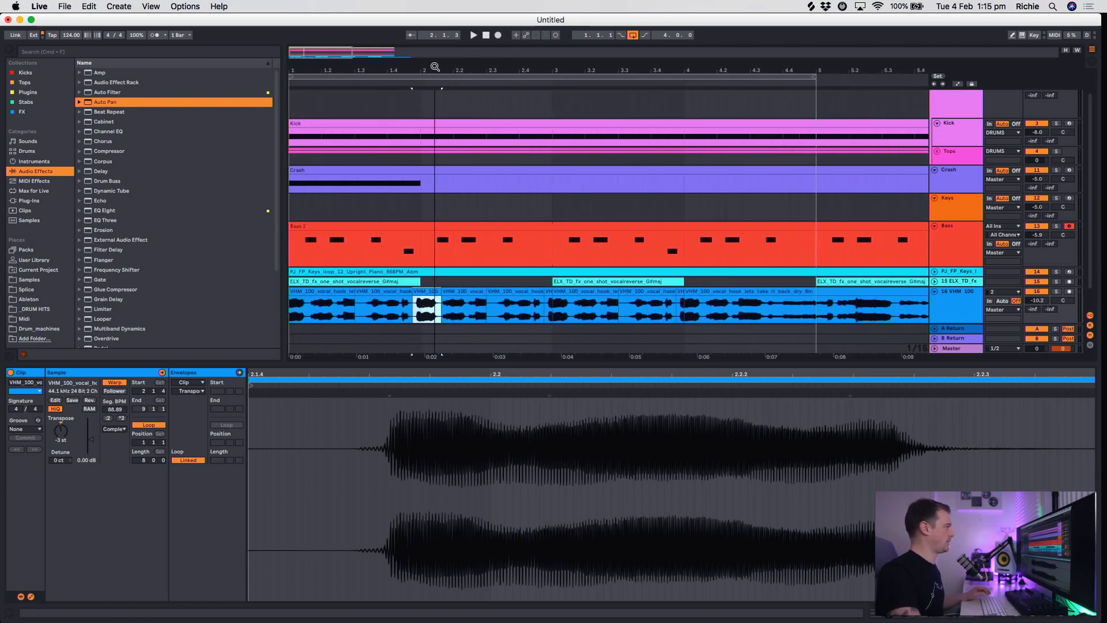
pyautogui.press('super+e')
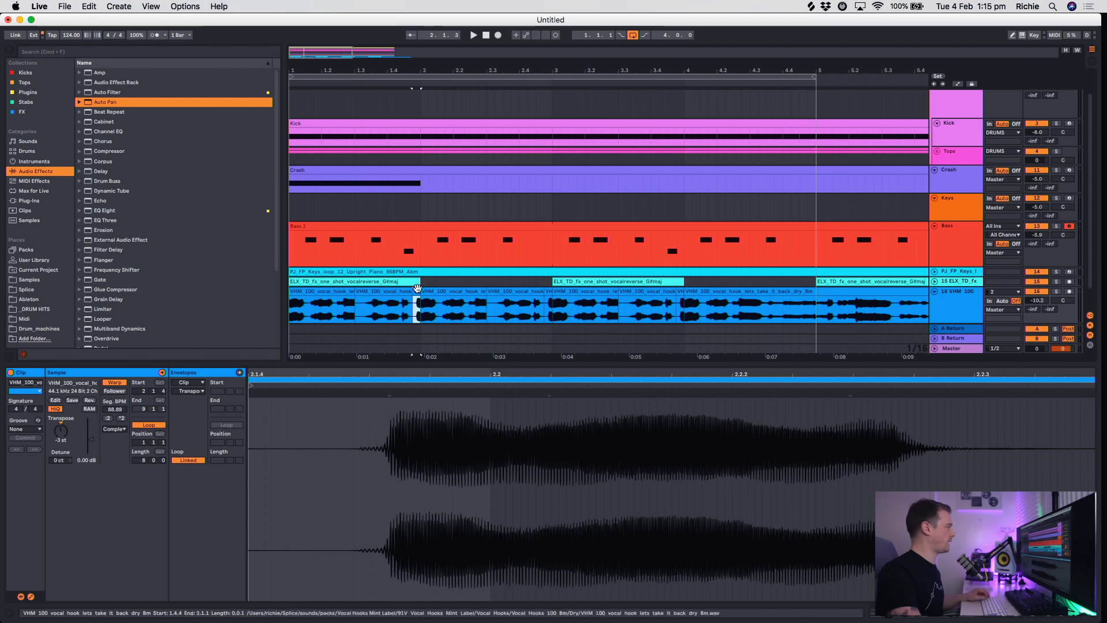
pyautogui.moveTo(421, 291); pyautogui.dragTo(552, 290)
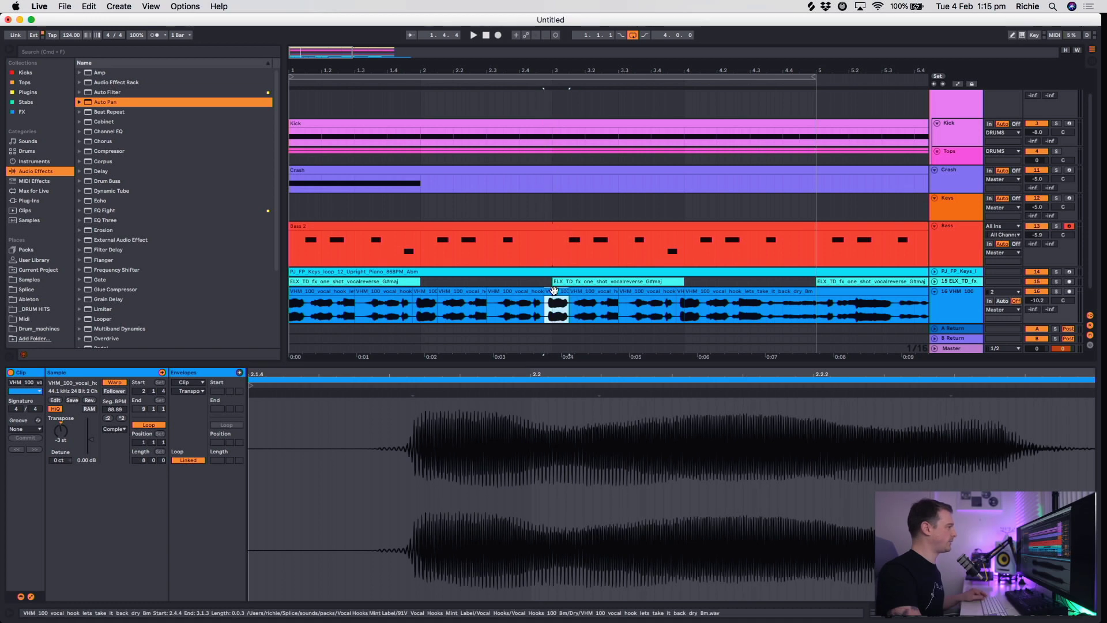
pyautogui.click(689, 304)
# Play the chopped vocal from 1.1.1 and add a short fade-out to the slice ending at 1.3.1.
pyautogui.click(291, 309)
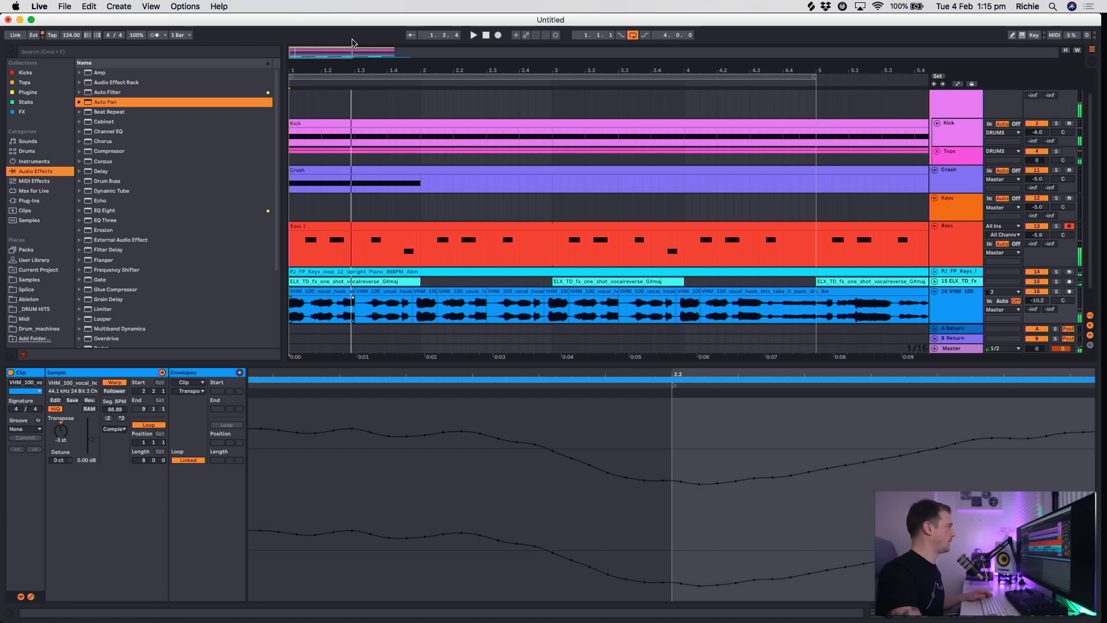
pyautogui.moveTo(341, 66); pyautogui.dragTo(430, 274)
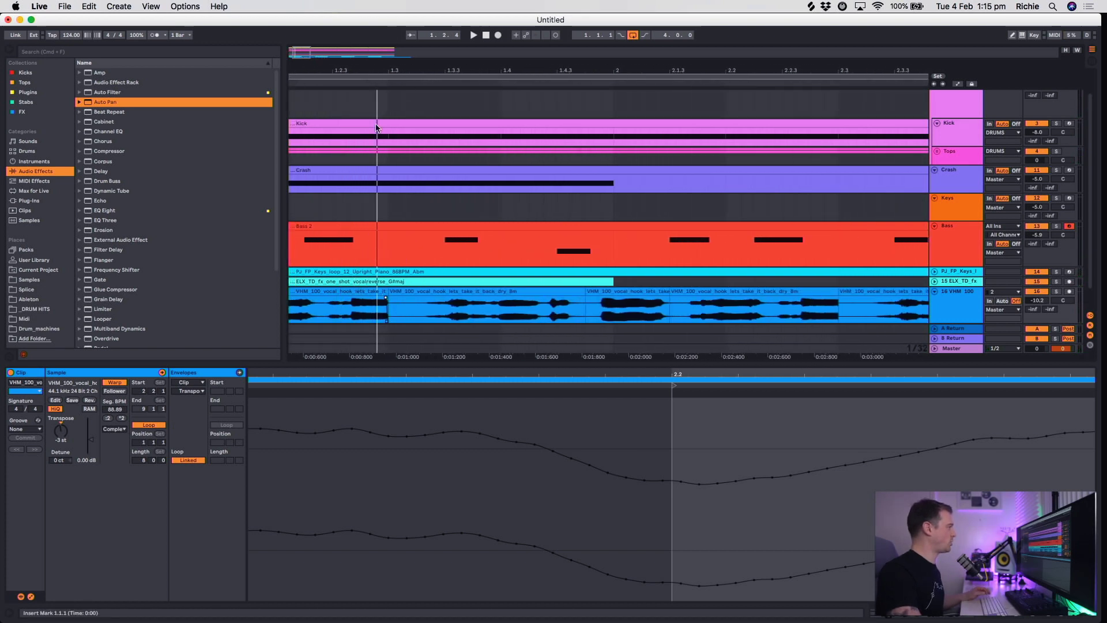
pyautogui.moveTo(369, 79); pyautogui.dragTo(457, 342)
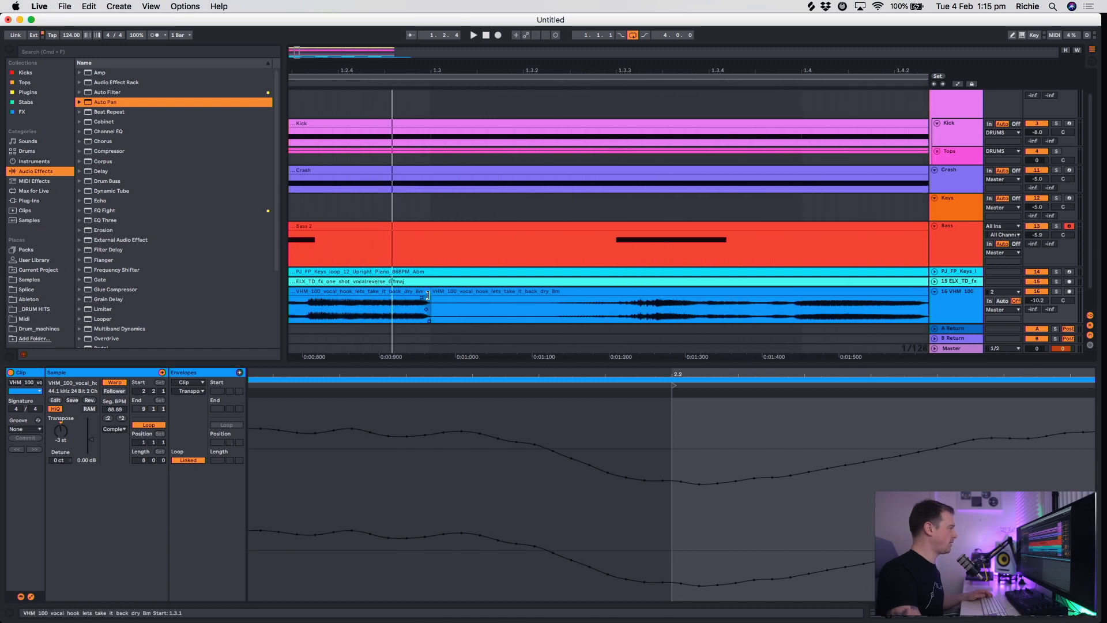
pyautogui.moveTo(449, 299); pyautogui.dragTo(416, 295)
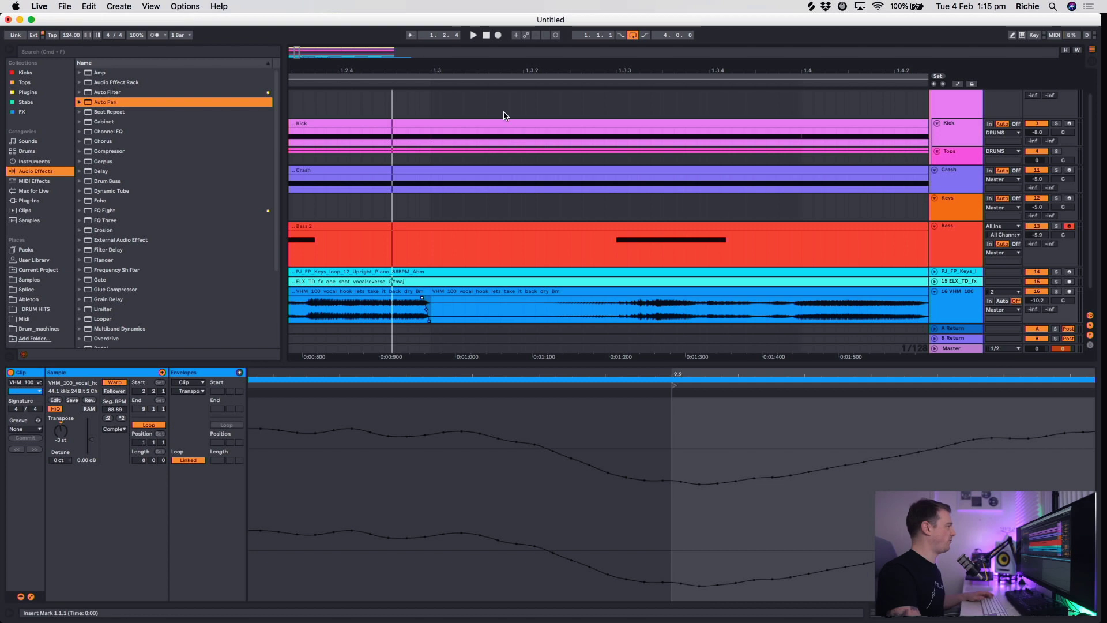
pyautogui.press('-')
pyautogui.press('-')
pyautogui.press('-')
pyautogui.press('-')
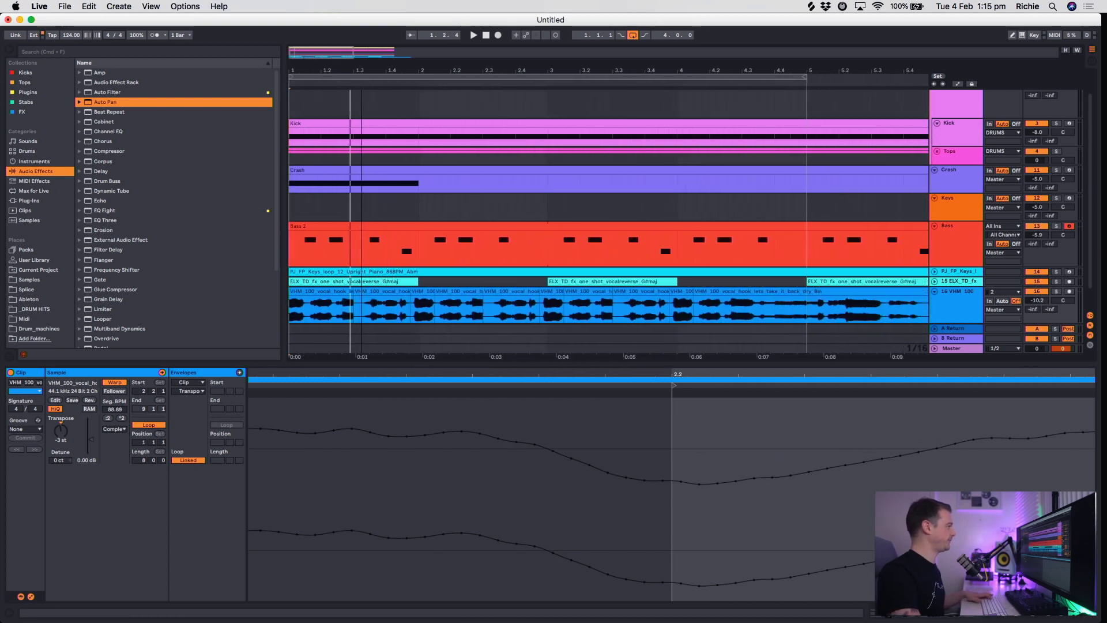
# Go through the matching vocal slices in bars 1 to 3 and make 4.1.3 to 4.3.1 a separate slice in bar 4.
pyautogui.doubleClick(311, 302)
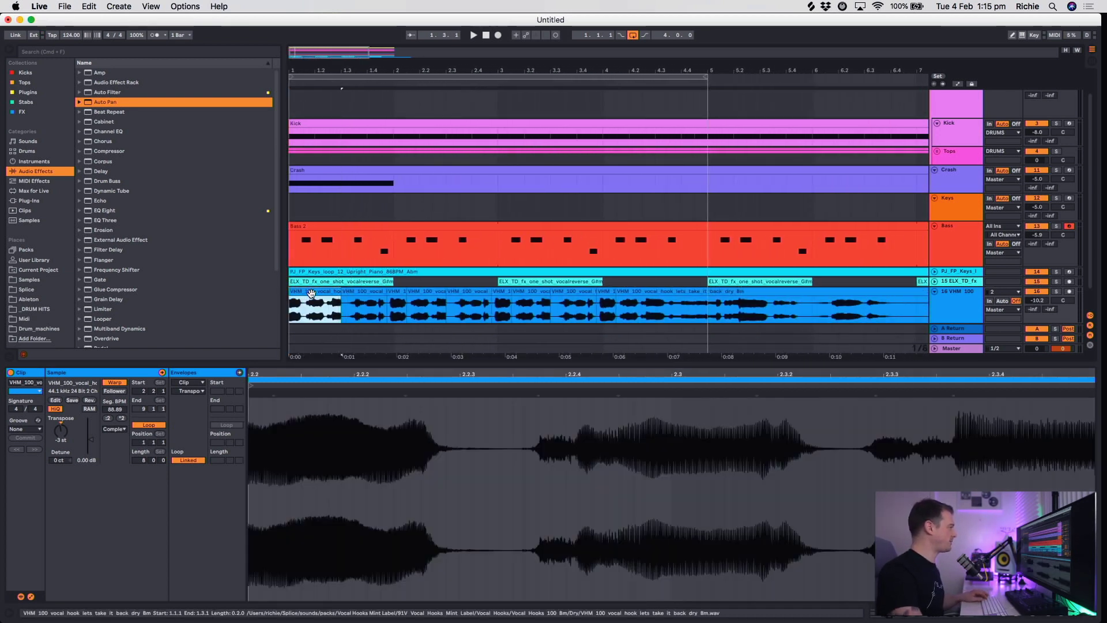
pyautogui.click(445, 300)
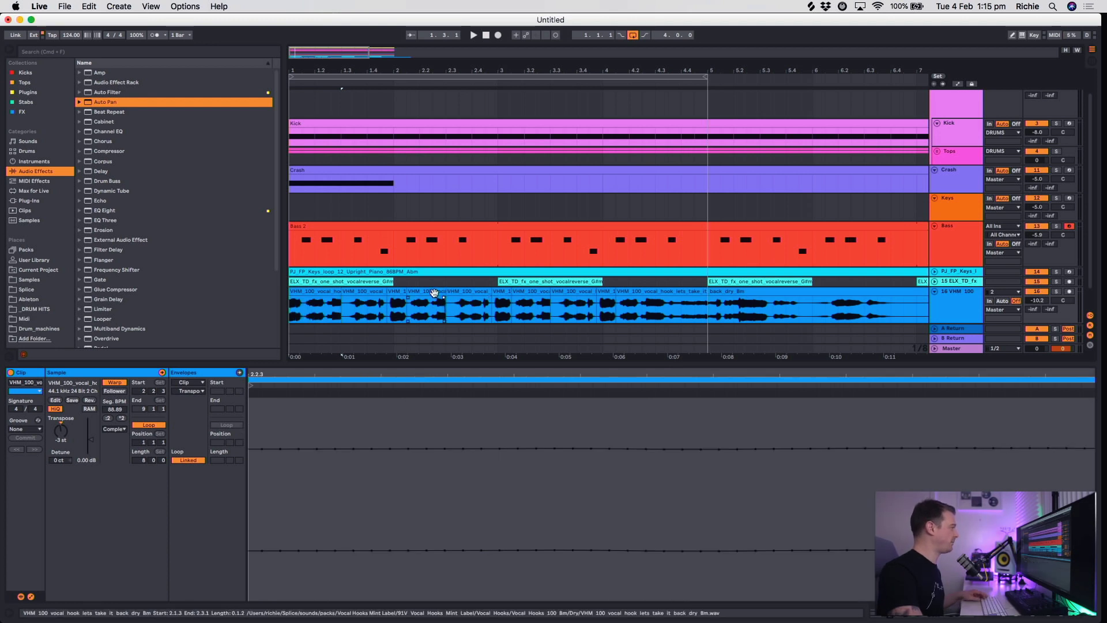
pyautogui.click(427, 293)
pyautogui.click(476, 296)
pyautogui.click(530, 301)
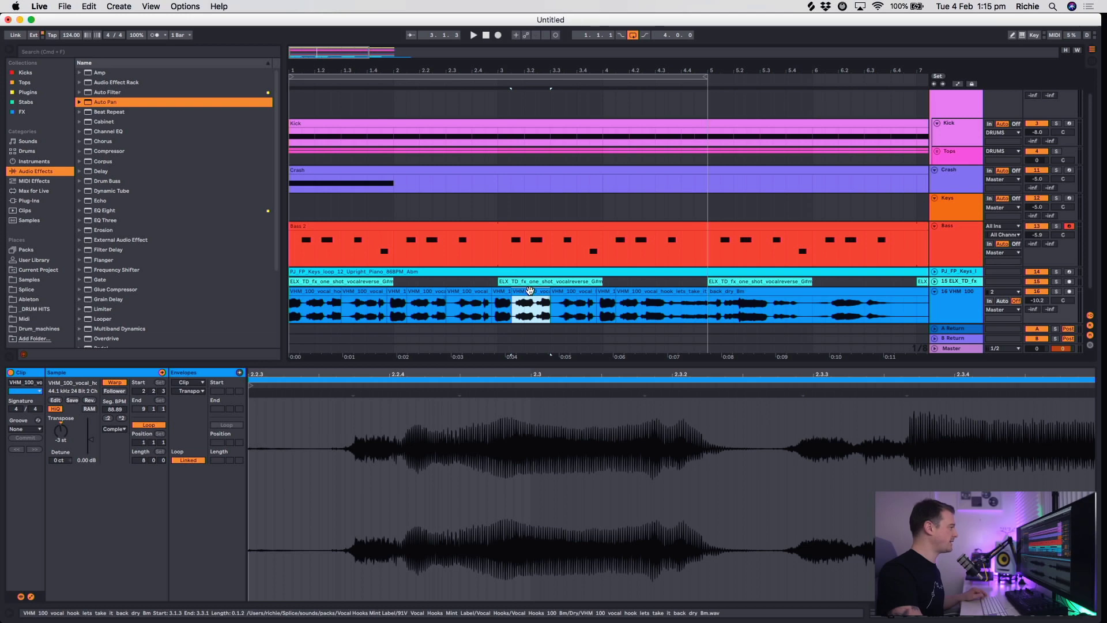
pyautogui.click(556, 300)
pyautogui.click(611, 301)
pyautogui.click(646, 301)
pyautogui.moveTo(647, 300); pyautogui.dragTo(634, 300)
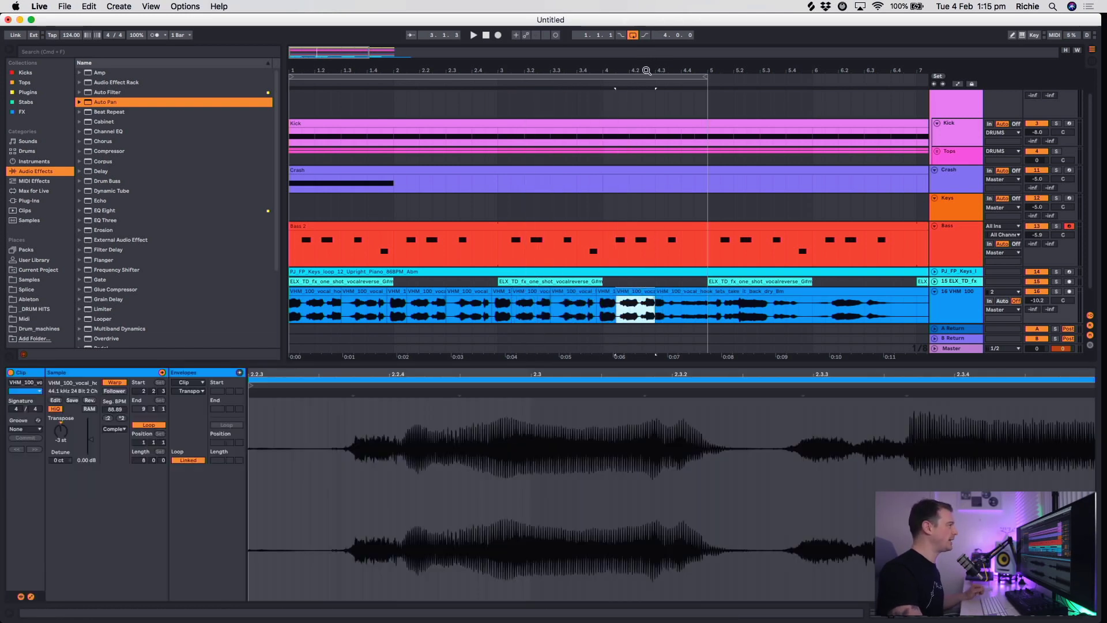
pyautogui.press('-')
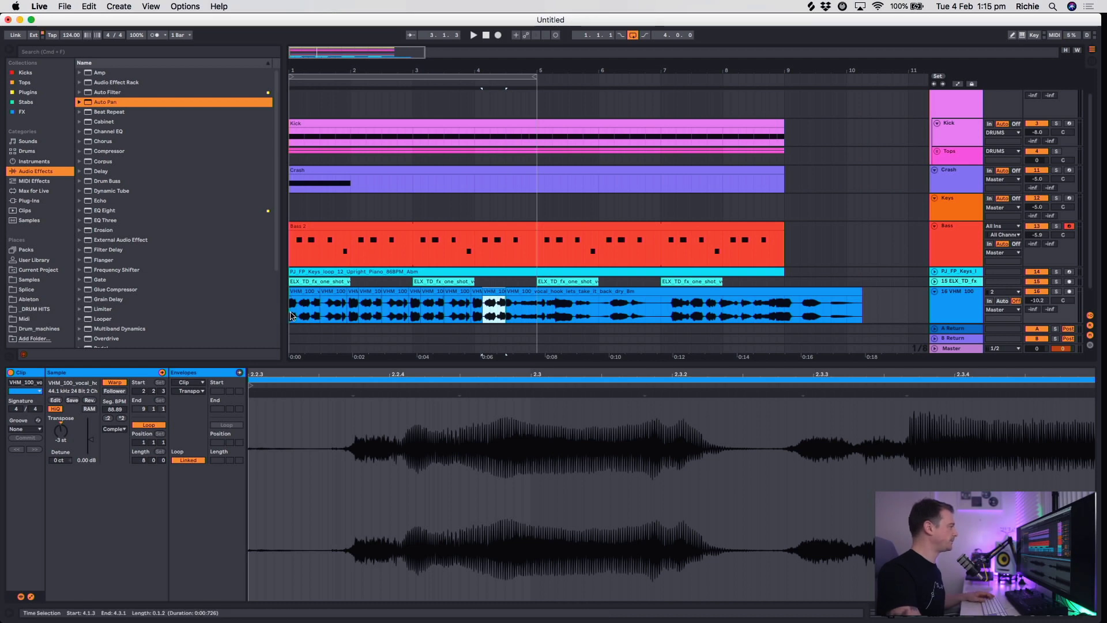
# Play the arrangement from 1.1.1 and copy LFOTool and Reverb from the ELX_TD_fx track to the VHM_100 vocal track.
pyautogui.click(291, 315)
pyautogui.press('space')
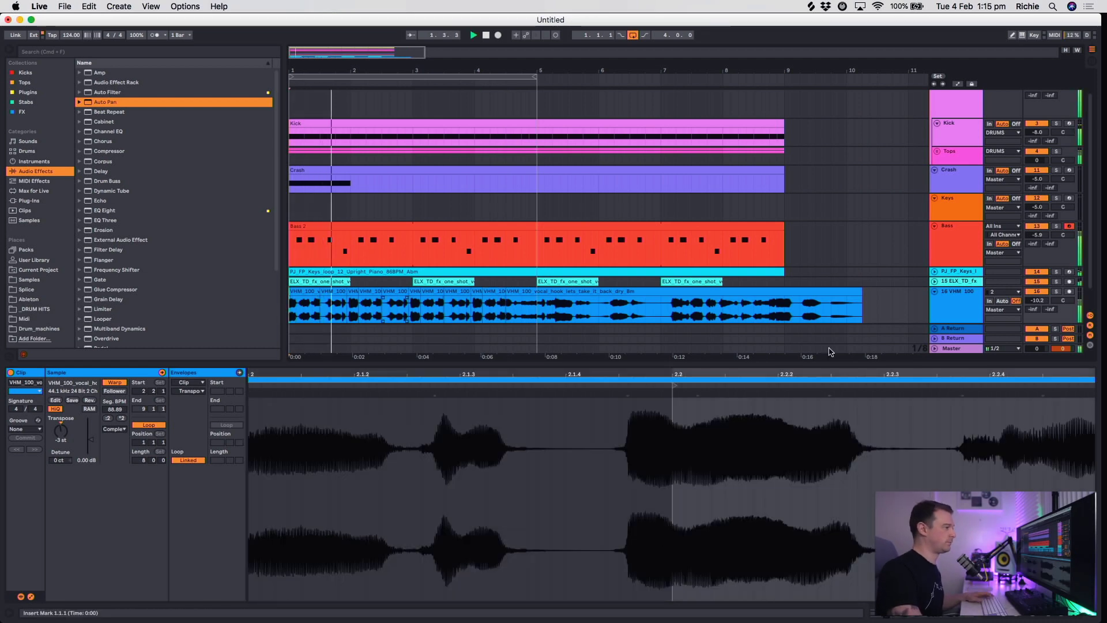
pyautogui.click(981, 311)
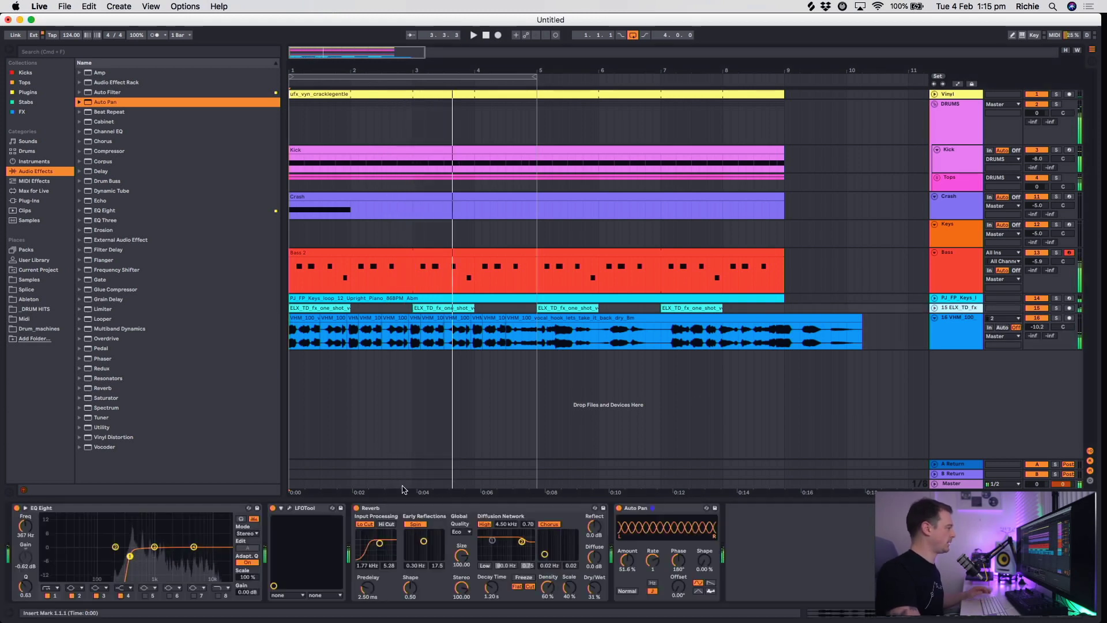
pyautogui.click(311, 510)
pyautogui.keyDown('shift'); pyautogui.click(410, 512); pyautogui.keyUp('shift')
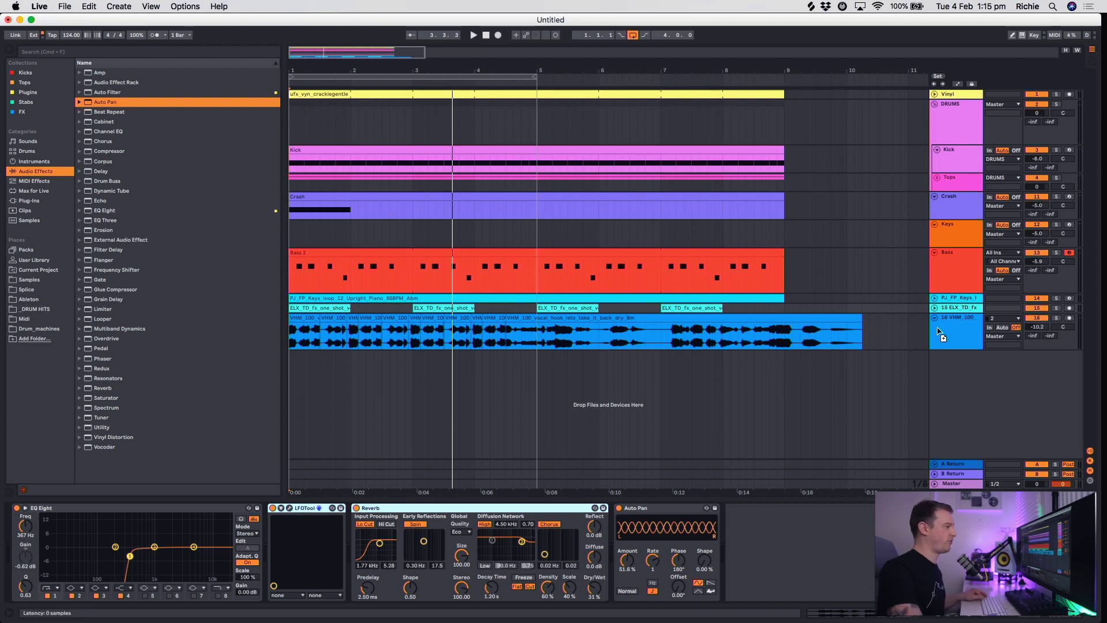
pyautogui.click(956, 326)
# During playback, set the VHM_100 track volume to -9.6 dB and raise the starting point of its LFOTool curve.
pyautogui.press('space')
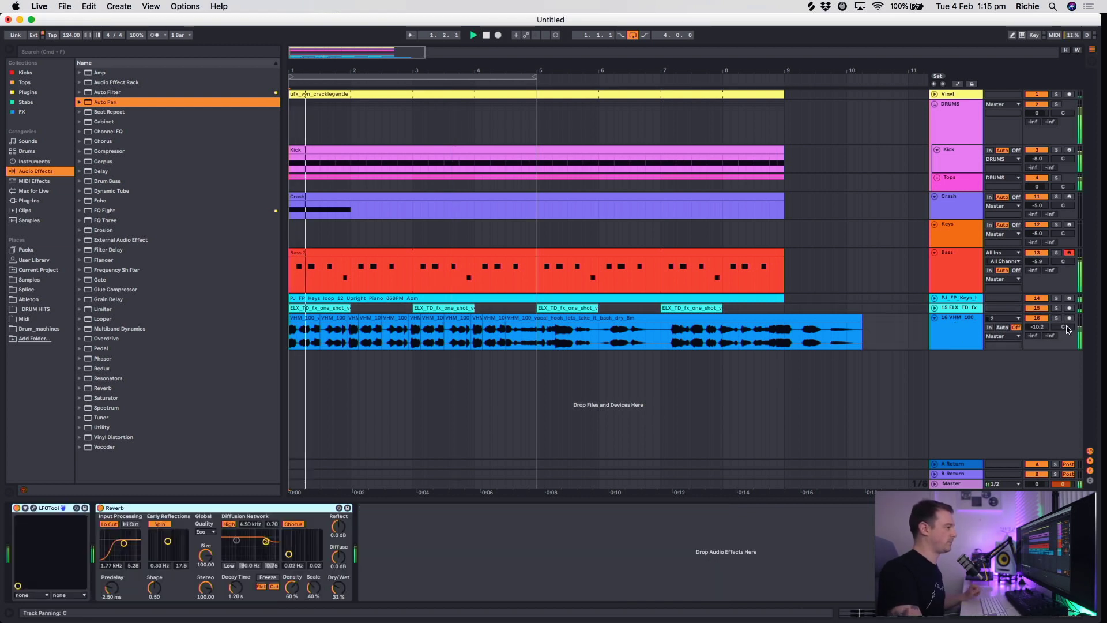
pyautogui.moveTo(1038, 328); pyautogui.dragTo(1048, 329)
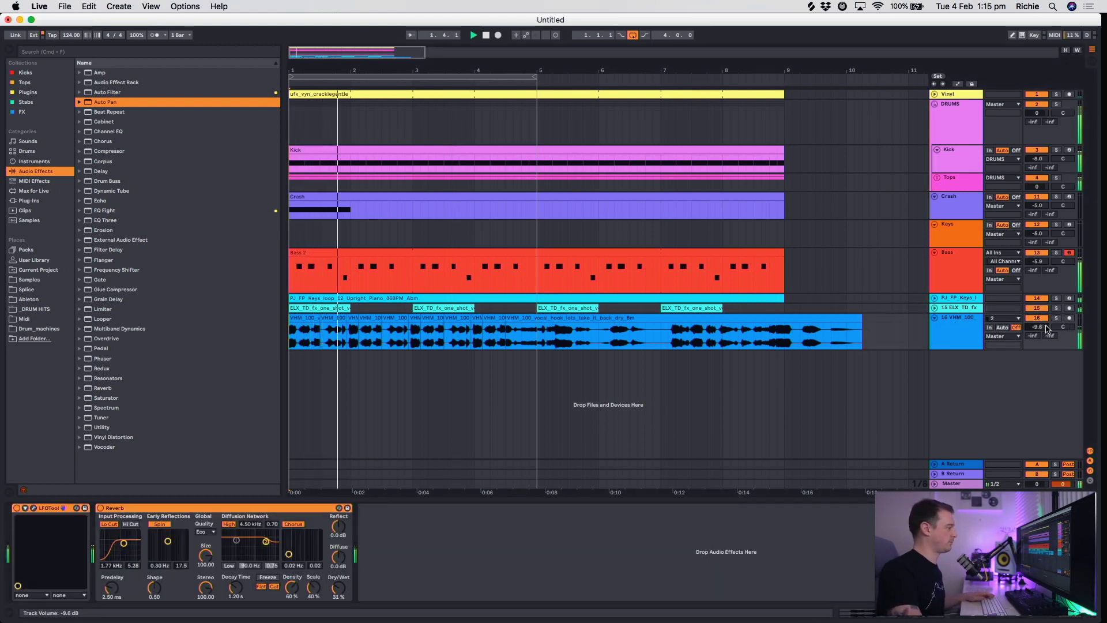
pyautogui.click(33, 507)
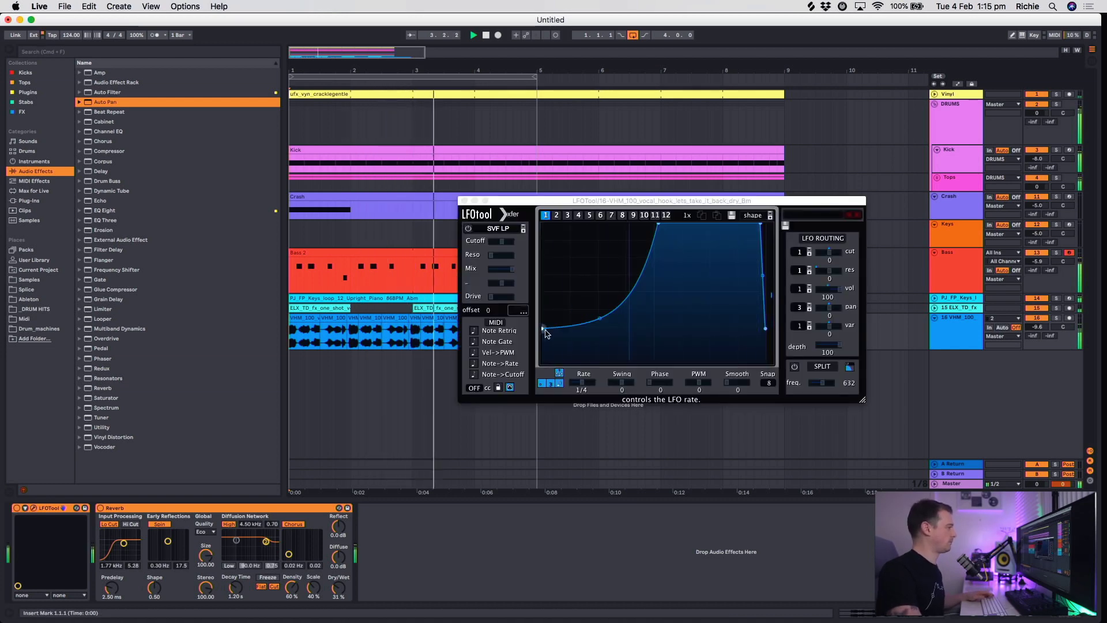
pyautogui.moveTo(542, 328); pyautogui.dragTo(542, 311)
pyautogui.click(464, 200)
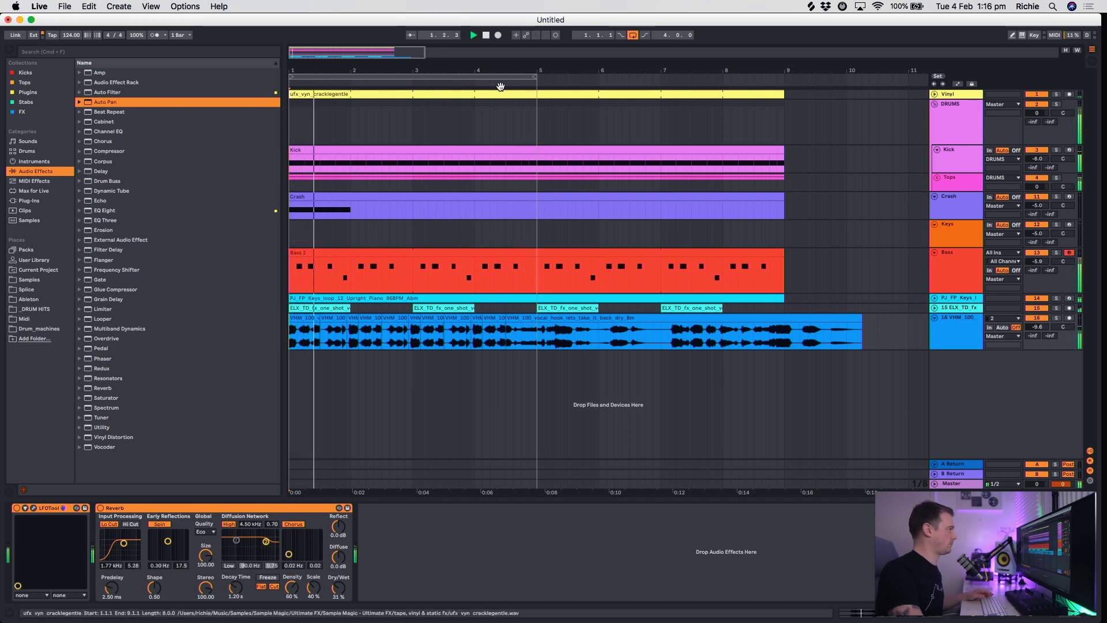
# Audition the vocal in bar 4, split the long clip at 4.4.1, and play the transition from 4.2.4.
pyautogui.moveTo(493, 72); pyautogui.dragTo(493, 88)
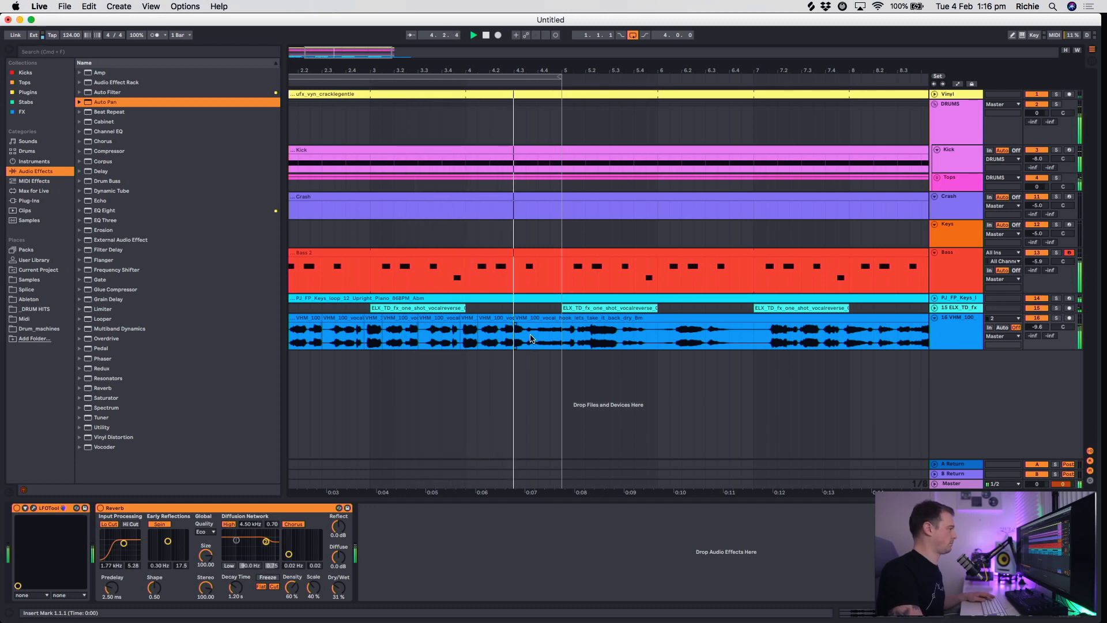
pyautogui.moveTo(528, 74); pyautogui.dragTo(524, 101)
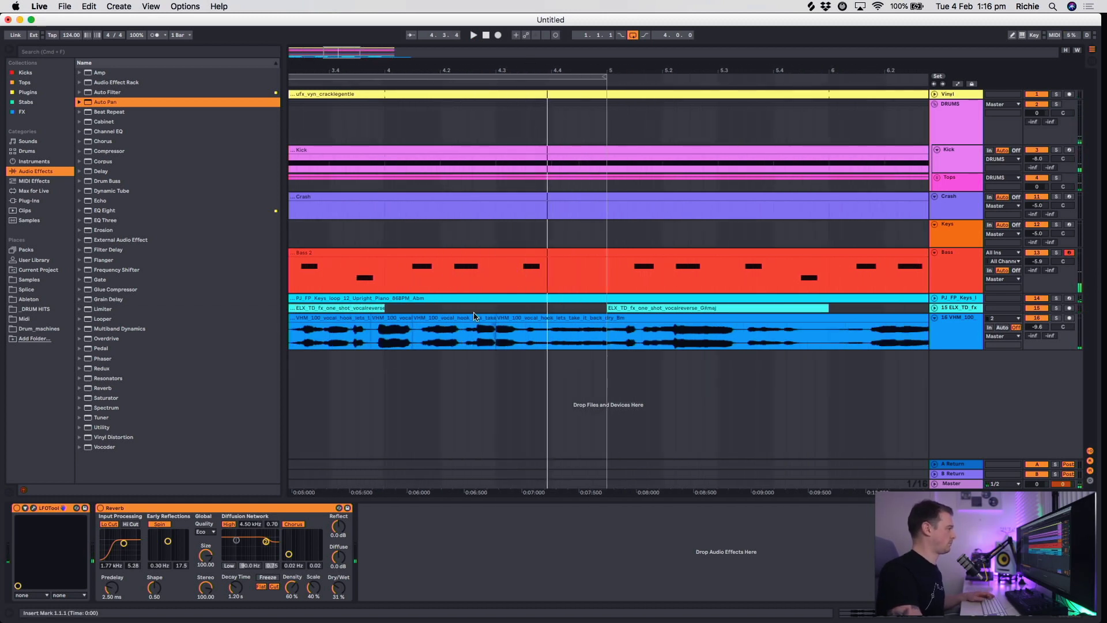
pyautogui.click(472, 332)
pyautogui.press('space')
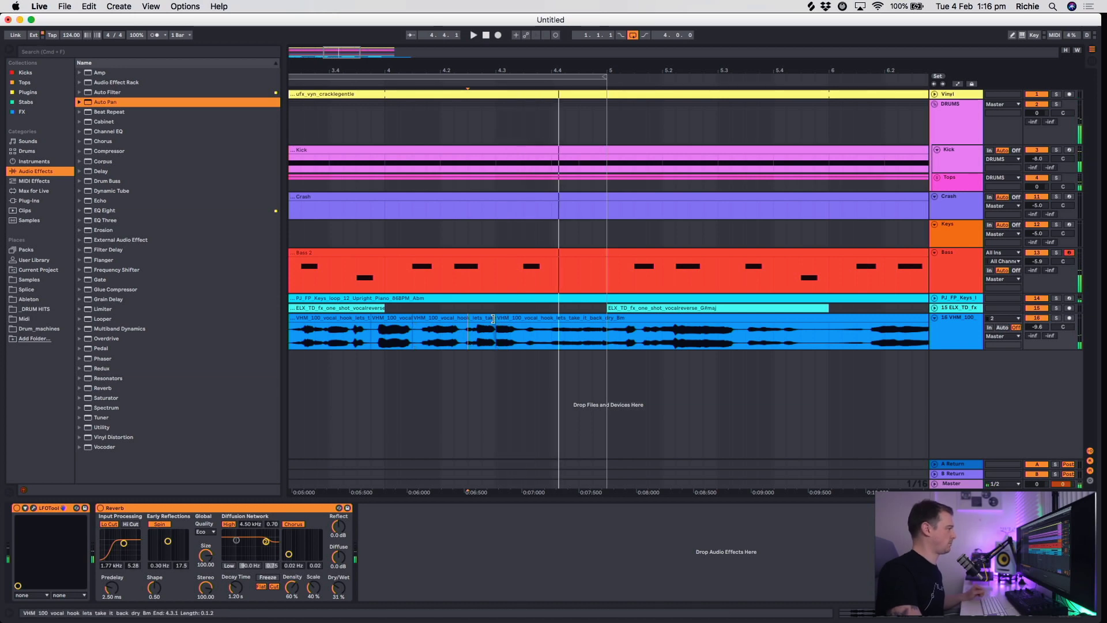
pyautogui.click(555, 329)
pyautogui.doubleClick(563, 330)
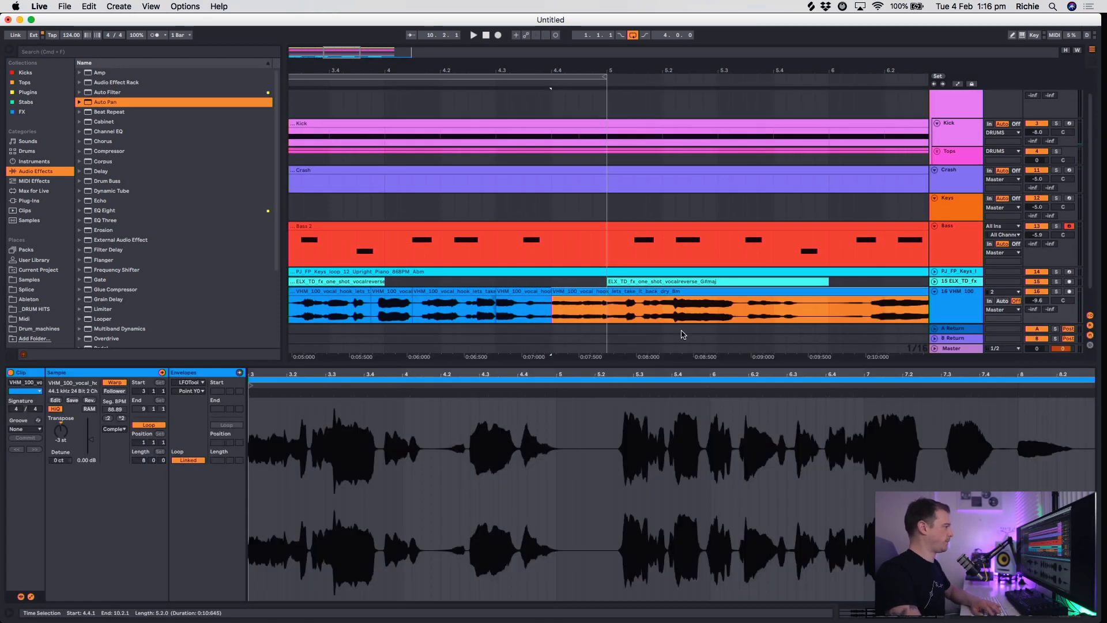
pyautogui.moveTo(665, 374); pyautogui.dragTo(664, 352)
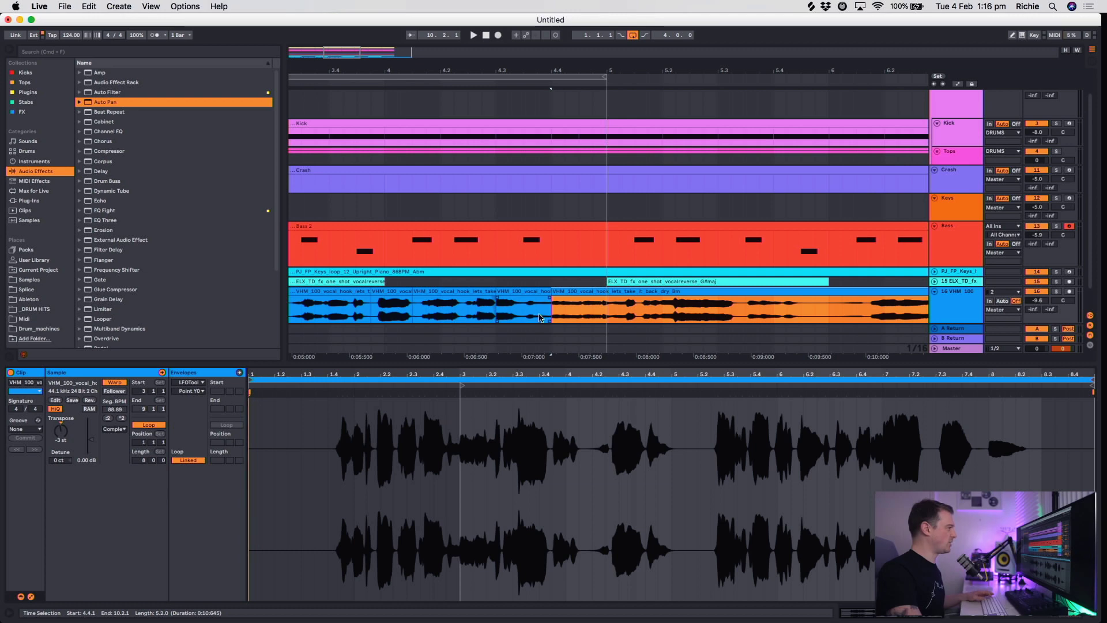
pyautogui.click(485, 313)
pyautogui.press('space')
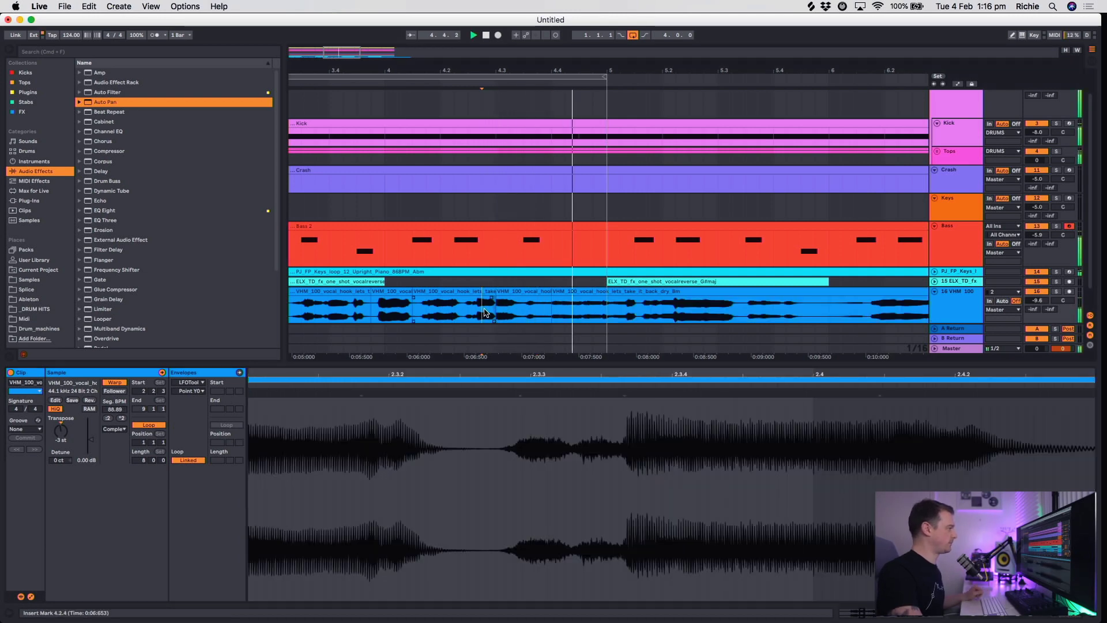
# Loop the vocal clip at 4.4.1 over the sample phrase starting at 3.2.3, about 0.1.2 long, and audition it from 4.2.3.
pyautogui.click(557, 292)
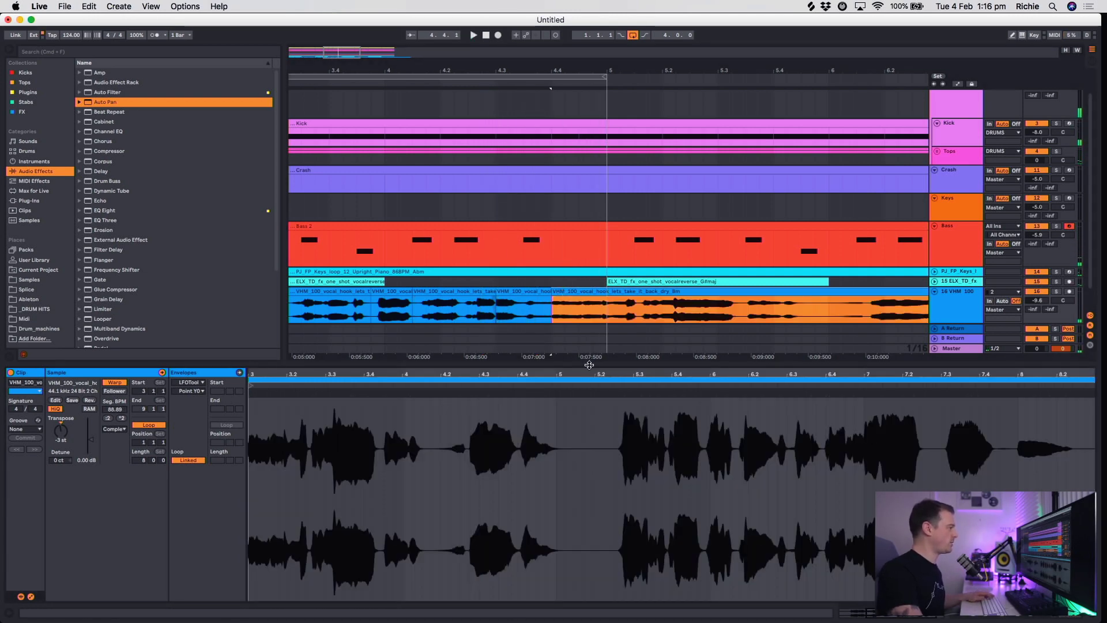
pyautogui.moveTo(588, 369); pyautogui.dragTo(696, 376)
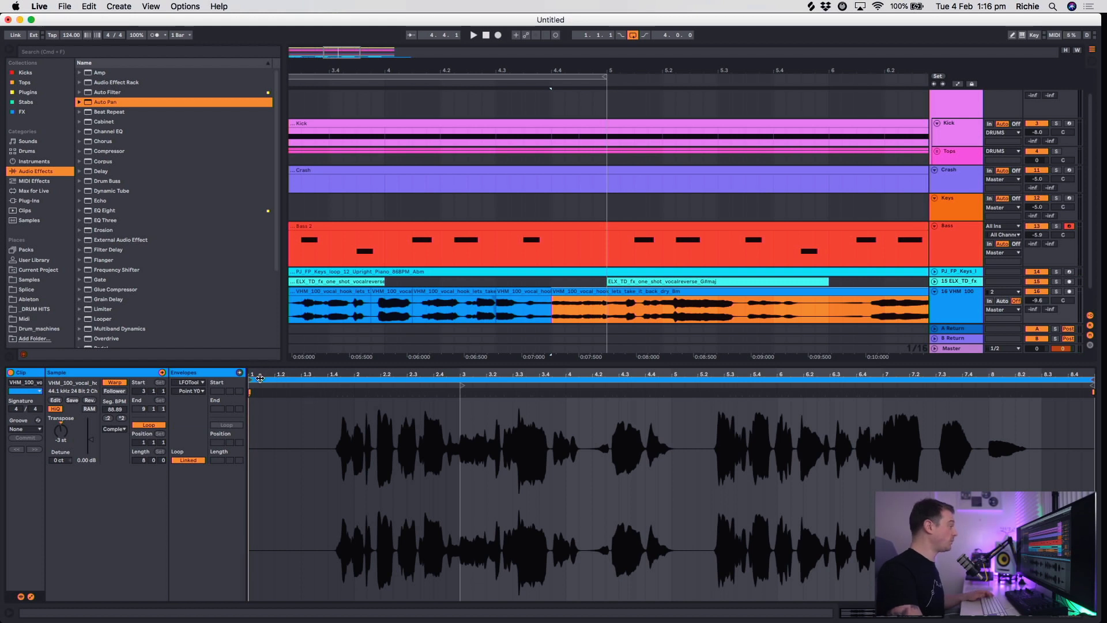
pyautogui.moveTo(260, 377); pyautogui.dragTo(459, 382)
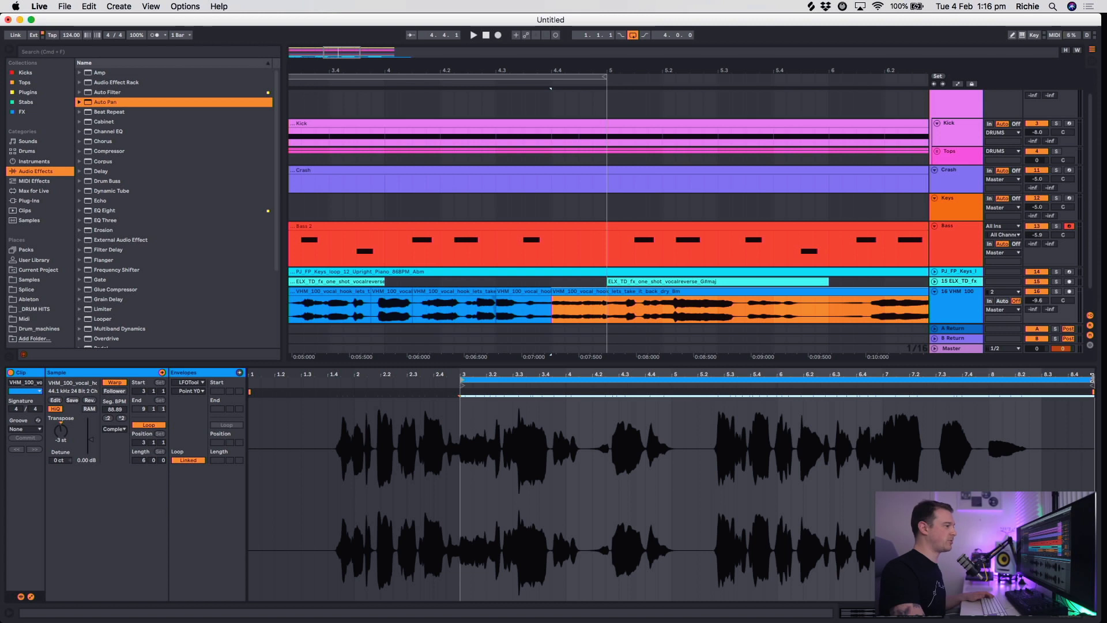
pyautogui.moveTo(1091, 378)
pyautogui.mouseDown()
pyautogui.moveTo(501, 369)
pyautogui.moveTo(532, 378)
pyautogui.mouseUp()
pyautogui.press('space')
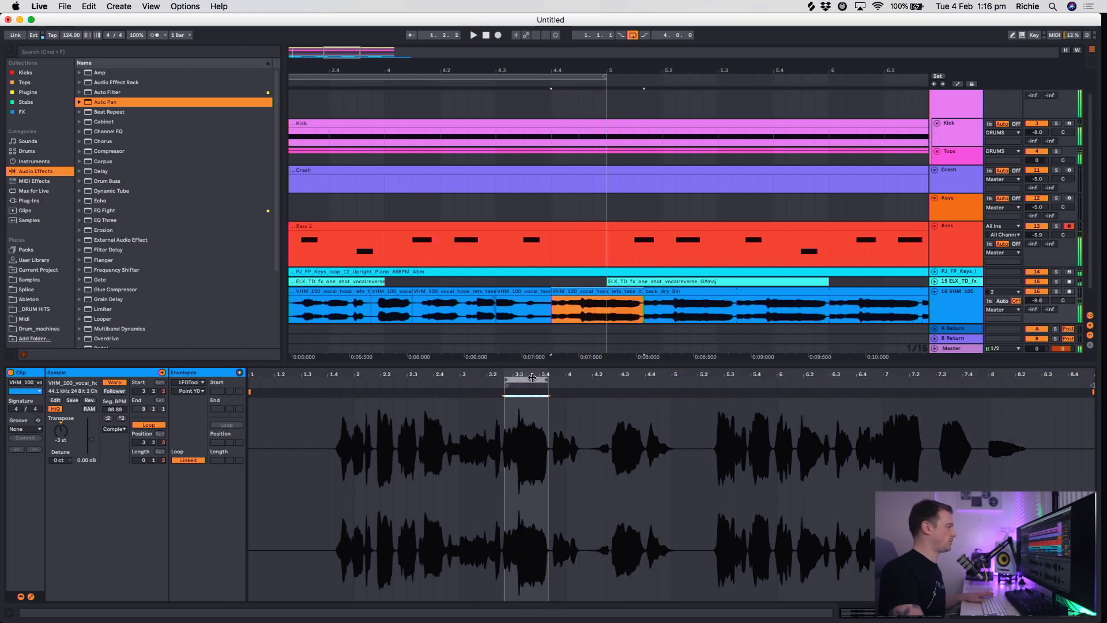
pyautogui.click(467, 309)
pyautogui.press('space')
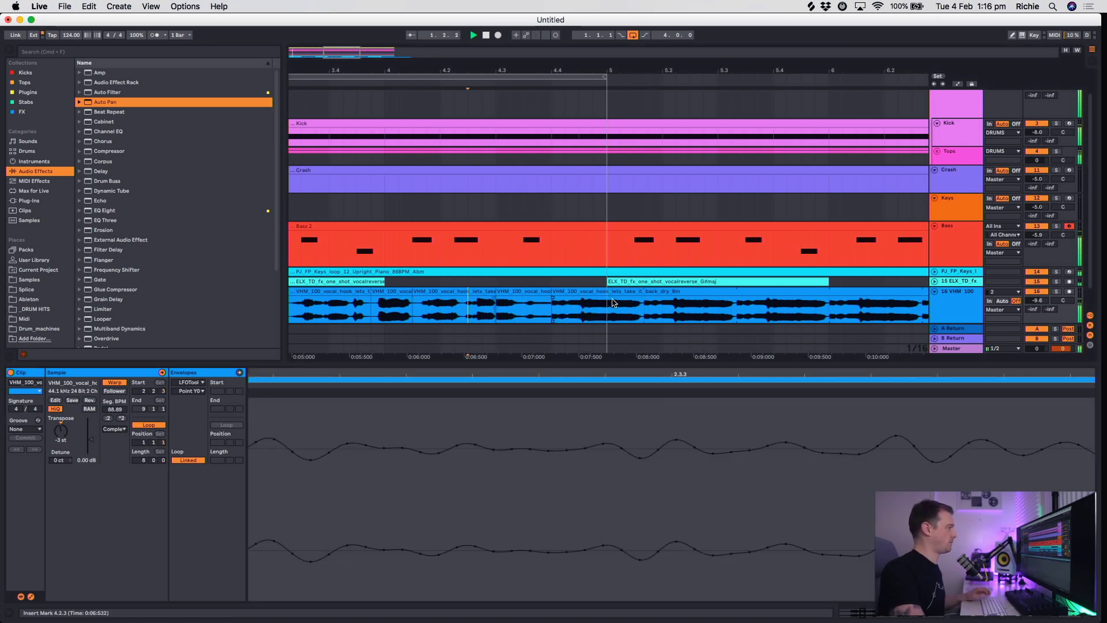
# Try extending the start of the looped vocal clip from 4.4.1 back to 4.3.3 and audition it from 4.2.4.
pyautogui.moveTo(555, 293); pyautogui.dragTo(524, 293)
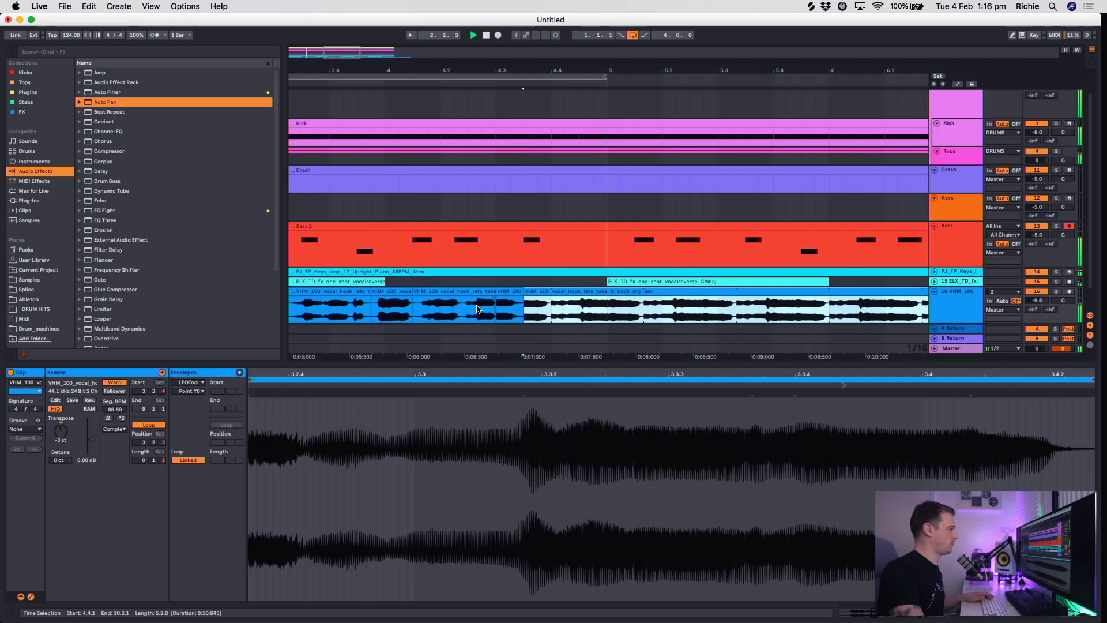
pyautogui.click(478, 309)
pyautogui.click(540, 292)
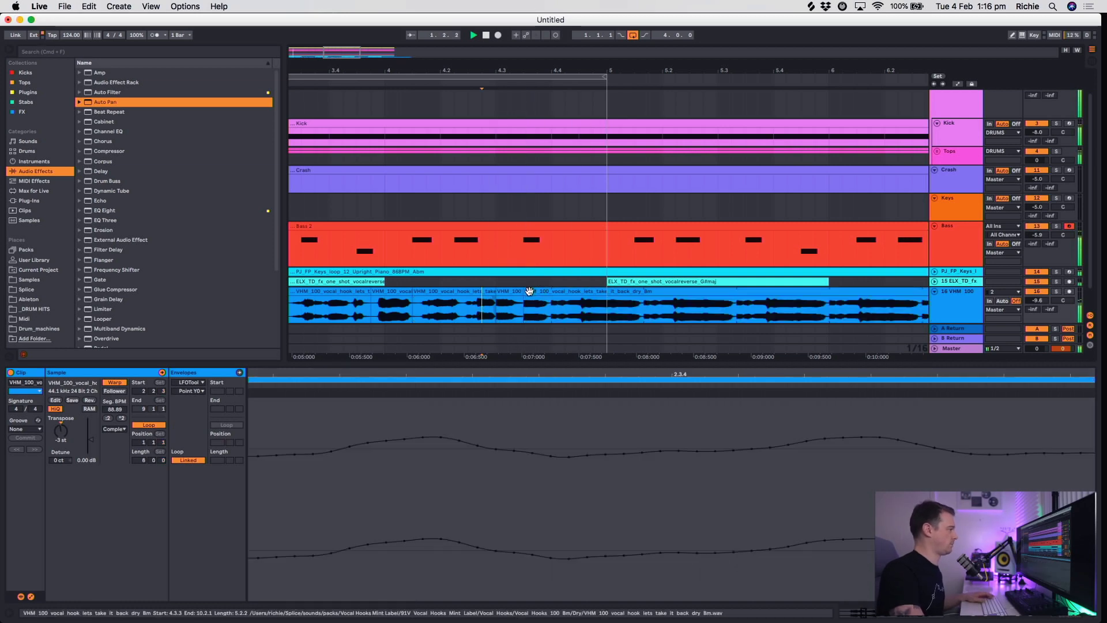
pyautogui.moveTo(529, 291); pyautogui.dragTo(552, 292)
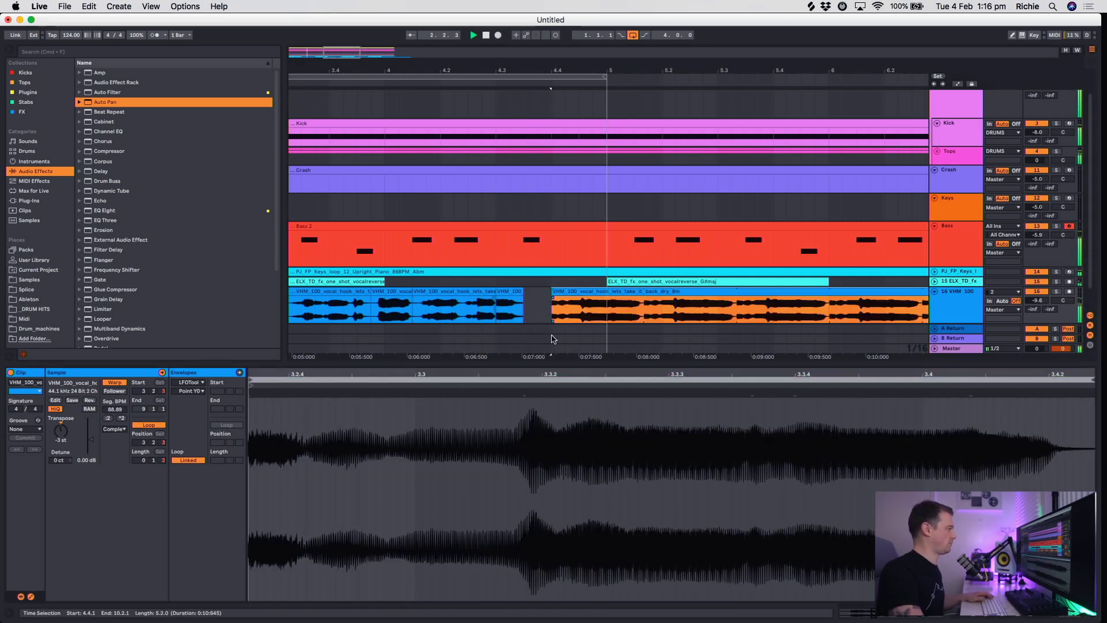
# Turn off looping for the vocal clip at 4.4.1 and pull its start back to 4.3.3.
pyautogui.press('-')
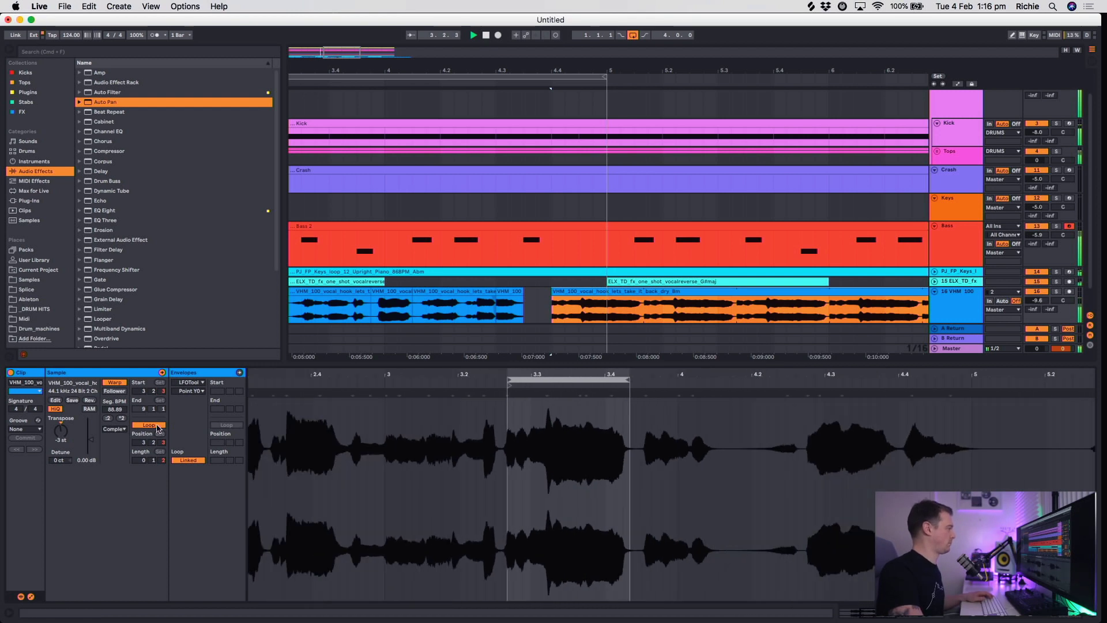
pyautogui.click(158, 427)
pyautogui.moveTo(554, 292); pyautogui.dragTo(522, 291)
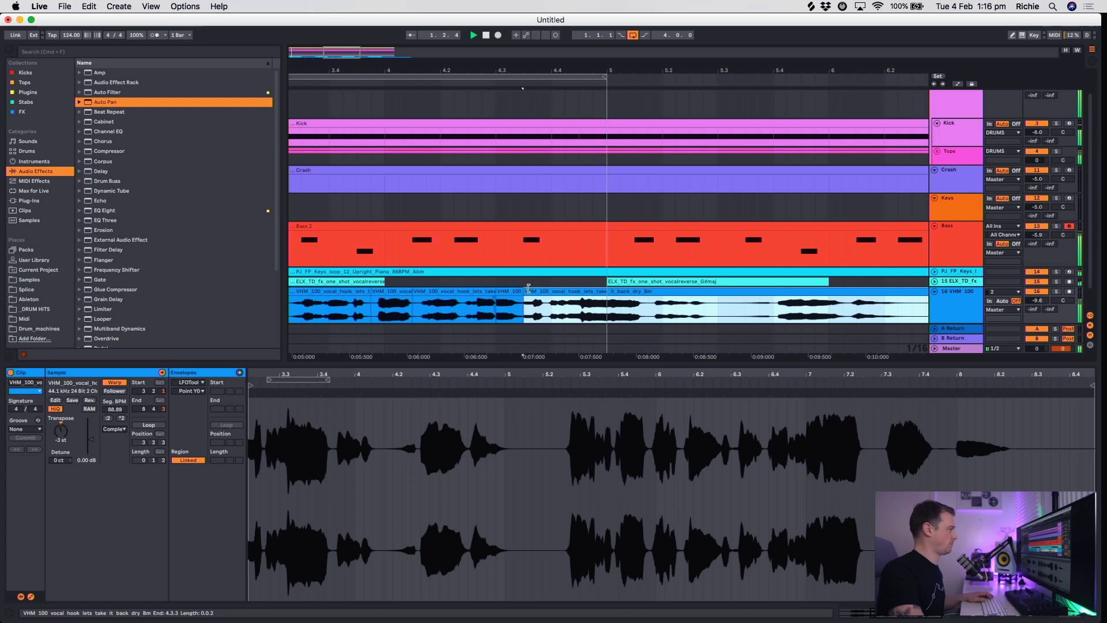
# Split the long final vocal clip at 5.1.1.
pyautogui.moveTo(605, 71); pyautogui.dragTo(451, 311)
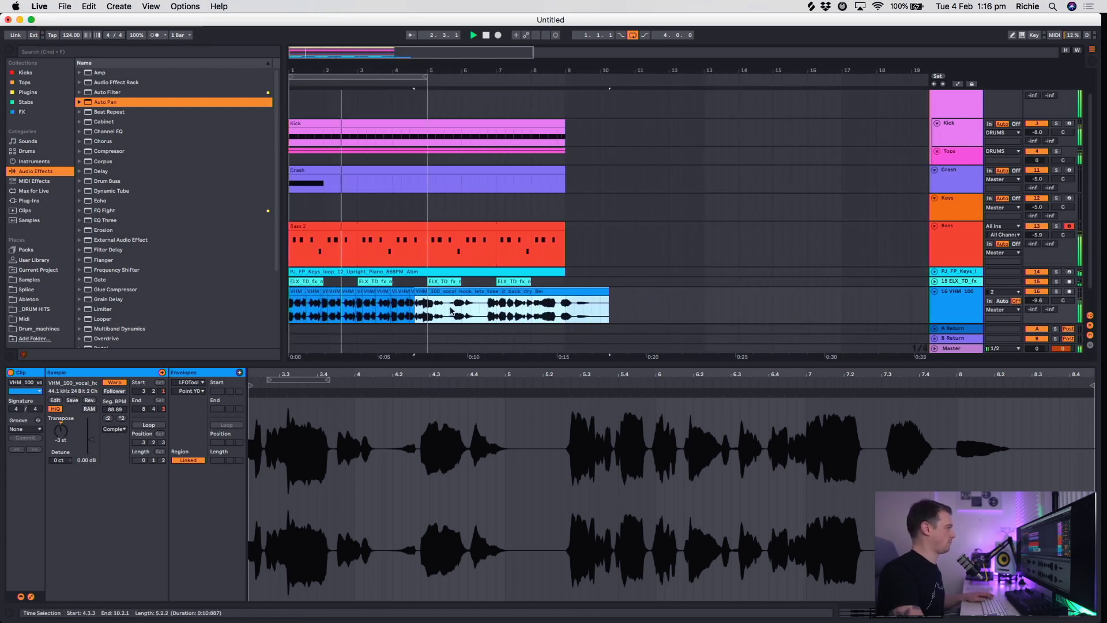
pyautogui.click(433, 310)
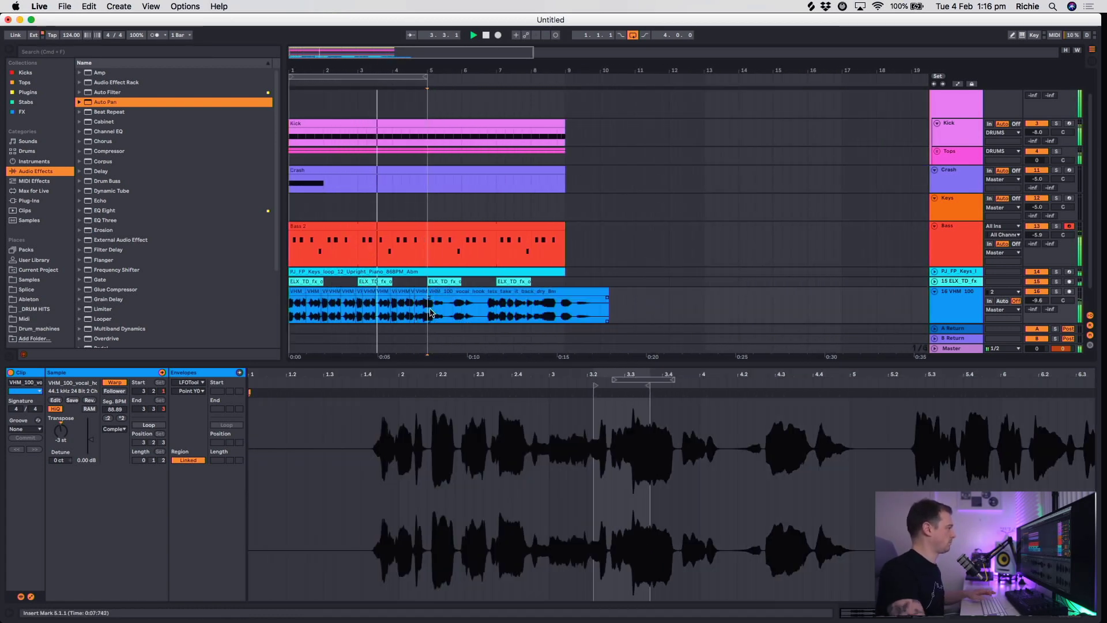
# Delete the leftover vocal clip after 5.1.1, select the last chop from 4.3.3 to 5.1.1, and hide the clip detail view.
pyautogui.click(438, 292)
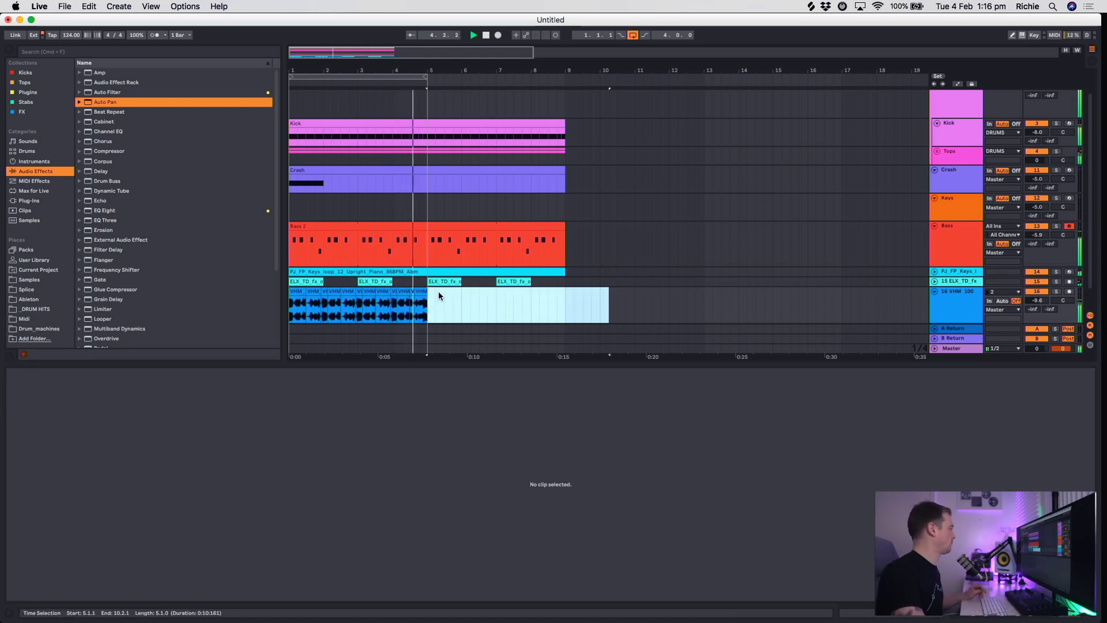
pyautogui.click(424, 292)
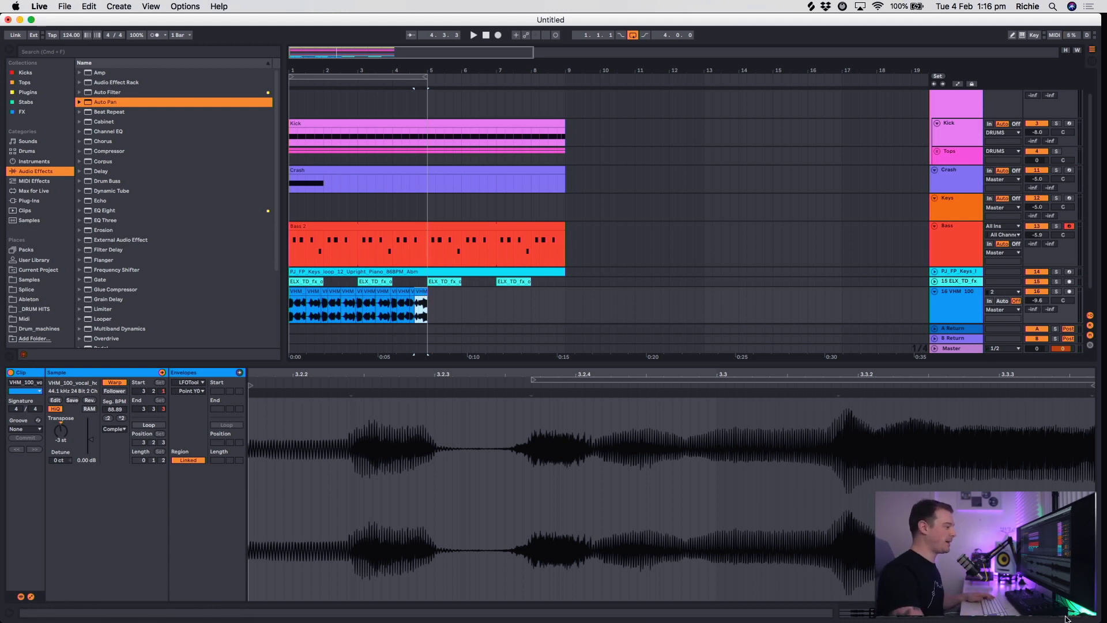
pyautogui.click(1093, 615)
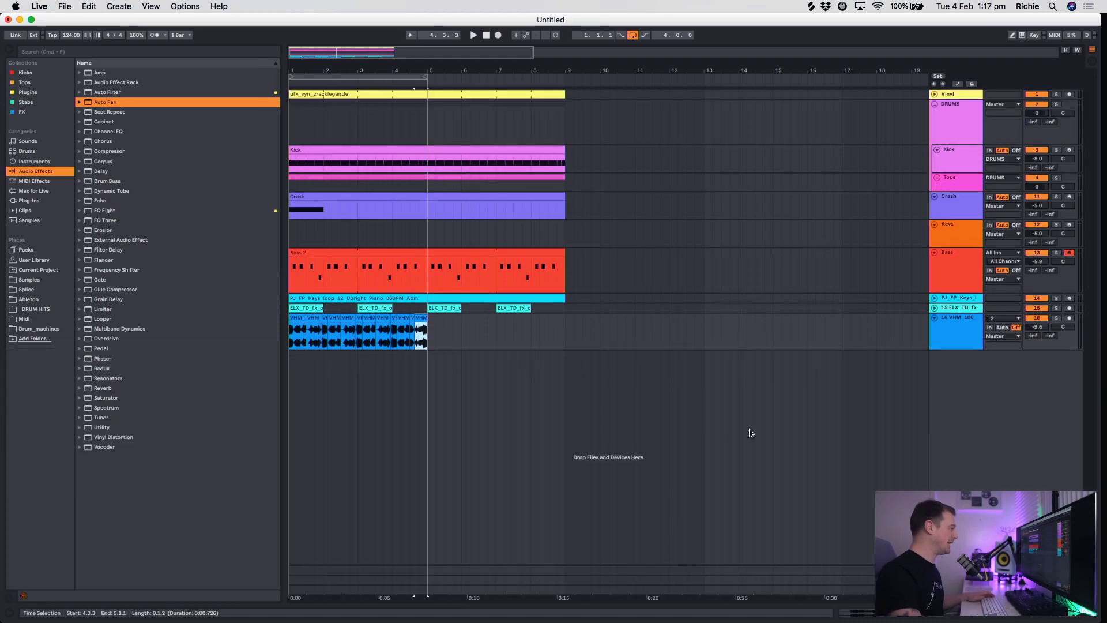
# Switch to Chrome and bring up the minimized Splice window.
pyautogui.click(539, 403)
pyautogui.press('super+Tab')
pyautogui.press('super+Tab')
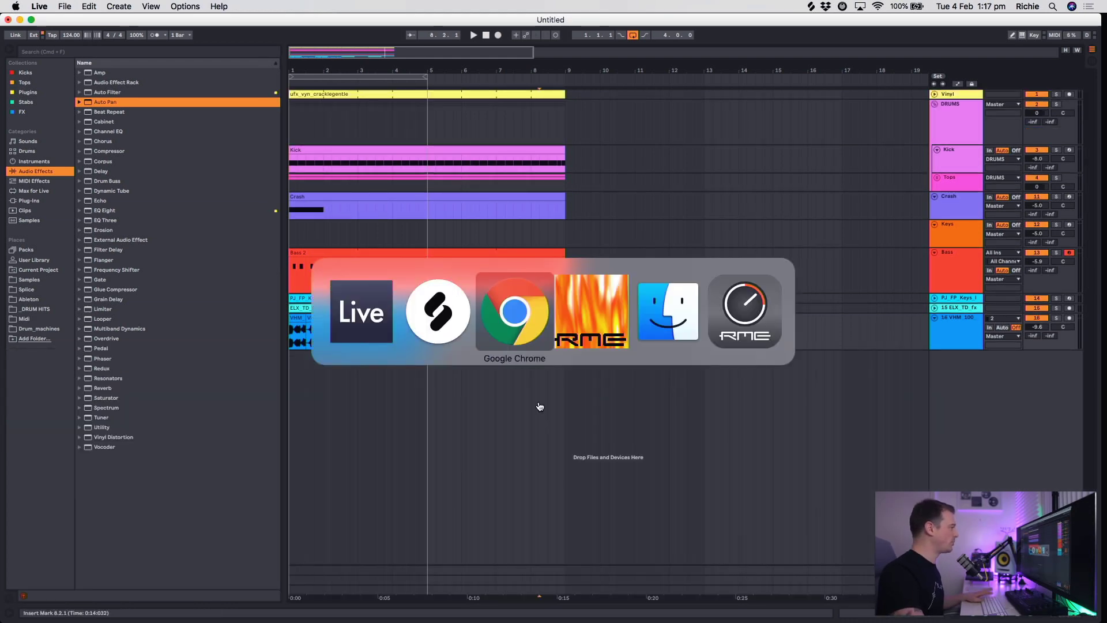
pyautogui.press('super+Tab')
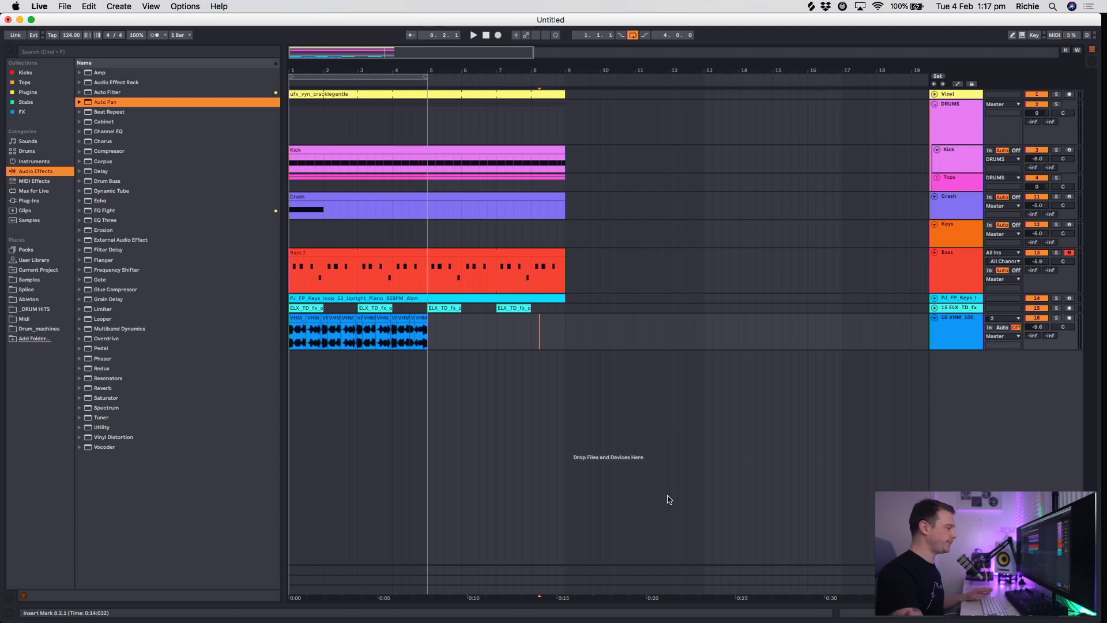
pyautogui.press('super+Tab')
pyautogui.press('super+Tab')
pyautogui.press('super+Tab')
pyautogui.press('super+Tab')
pyautogui.press('super+Tab')
pyautogui.press('super+Tab')
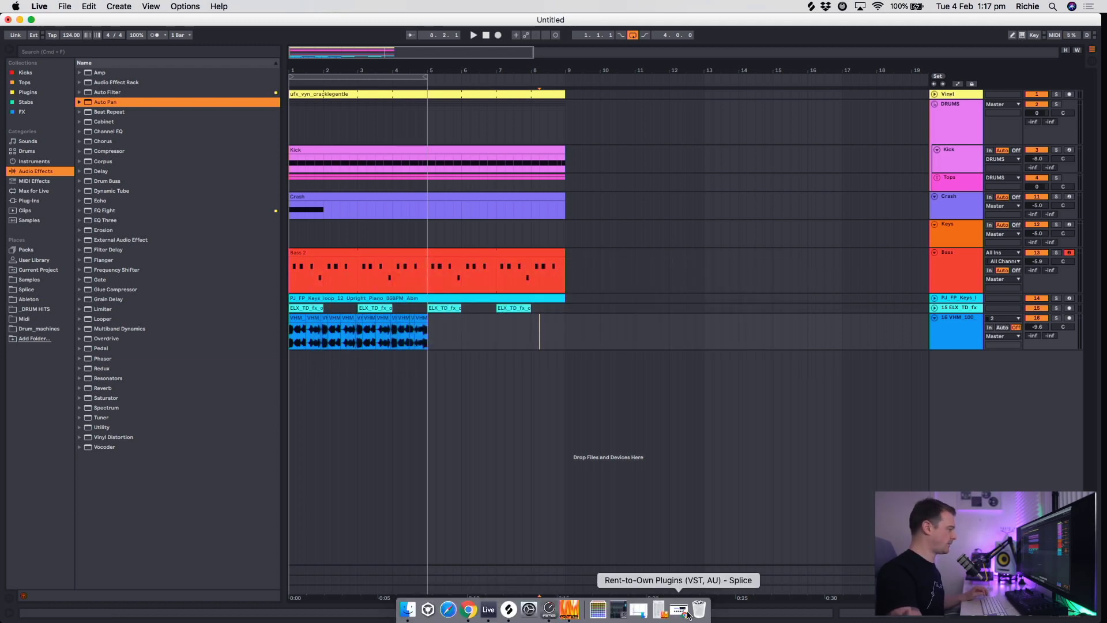
pyautogui.click(681, 612)
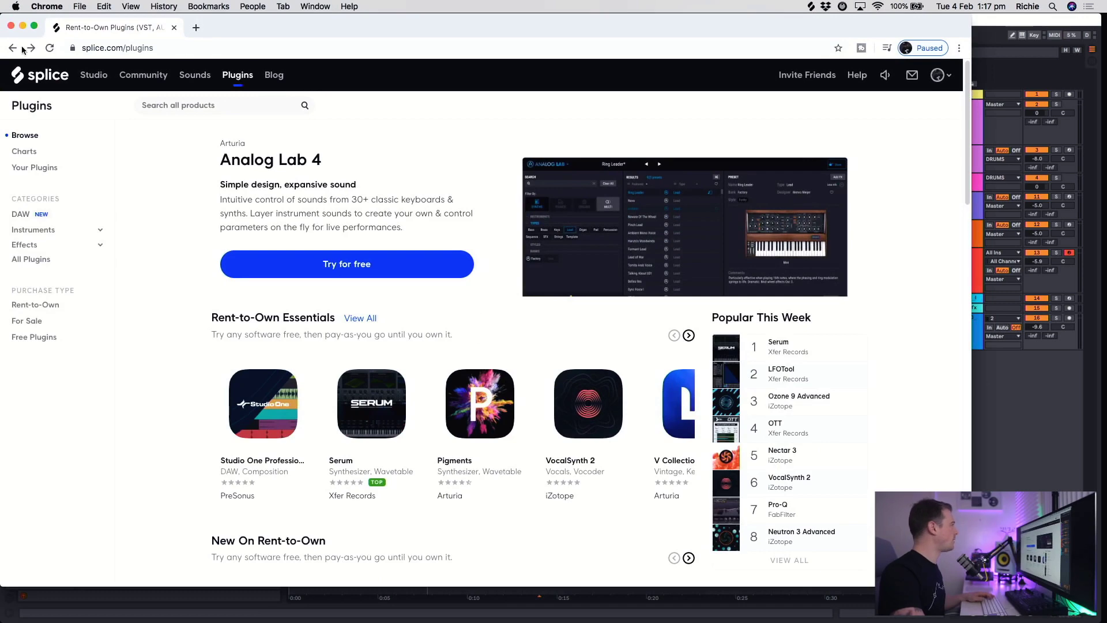
# Return to the B minor vocal results on Splice, locate VHM_100_vocal_hook_lets_take_it_back_dry_Bm.wav, and switch back to Live.
pyautogui.click(14, 51)
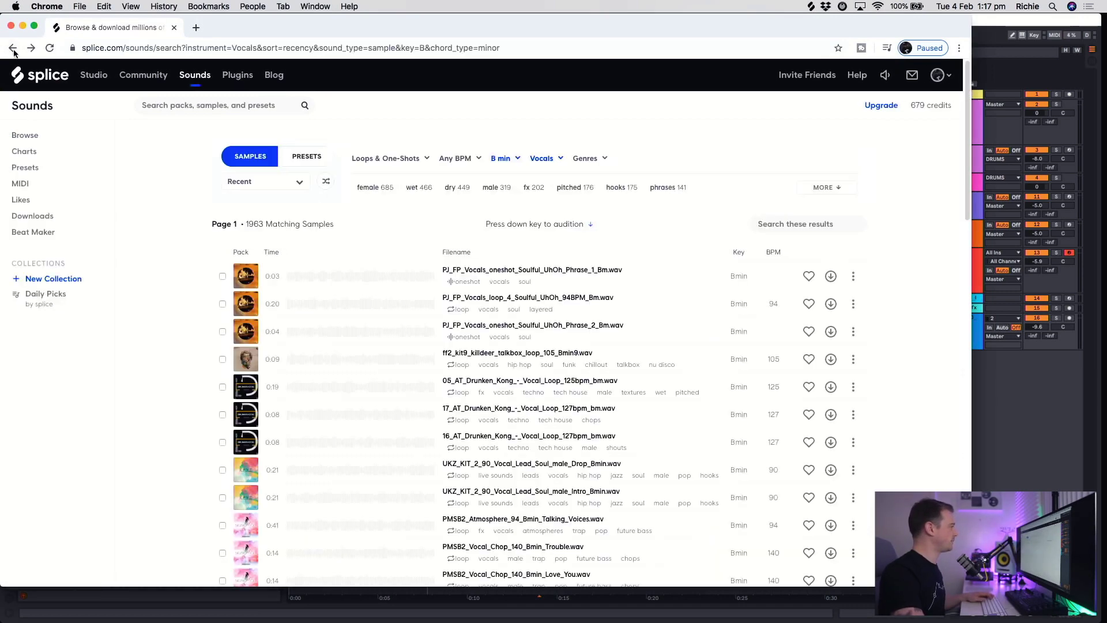
pyautogui.scroll(-15, 213, 321)
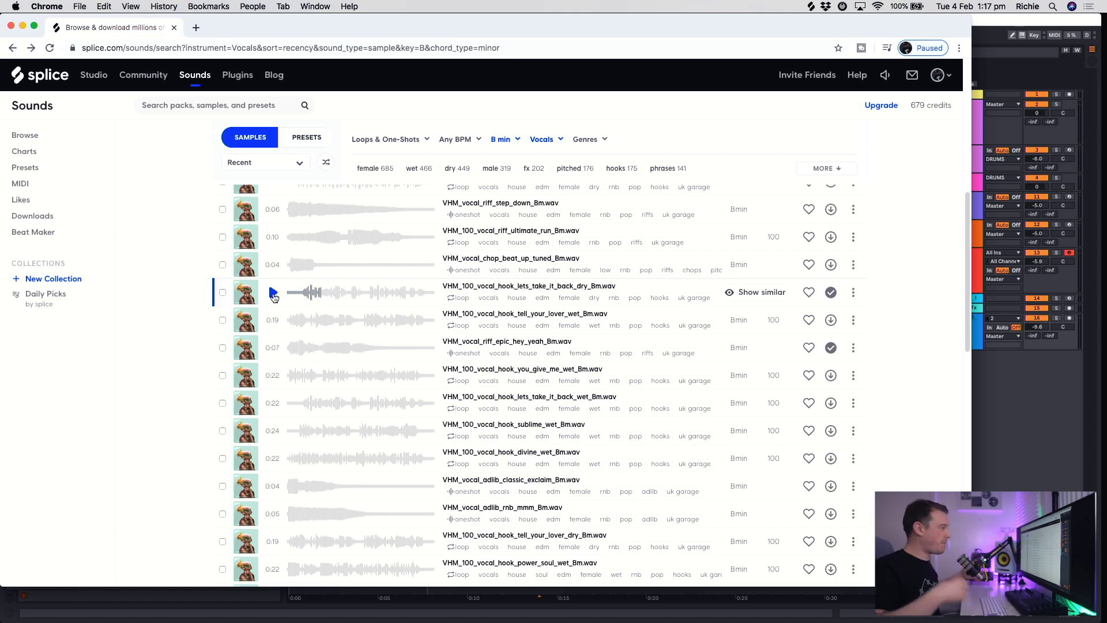
pyautogui.press('super+Tab')
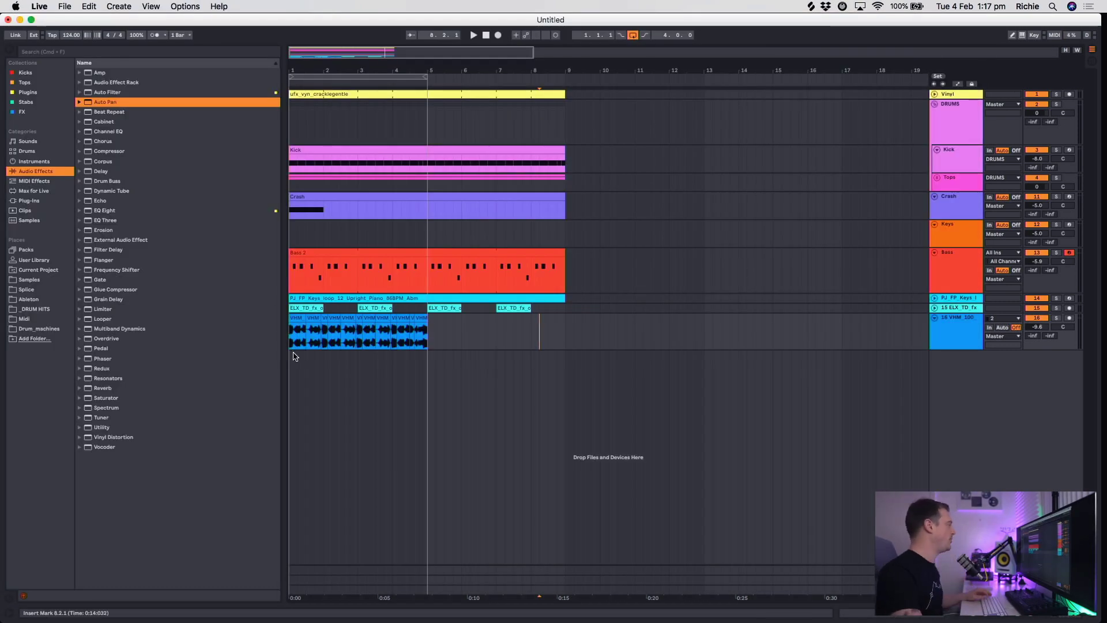
# Duplicate the four-bar chopped vocal pattern into bars 5 to 8 and extend the arrangement loop to eight bars.
pyautogui.press('space')
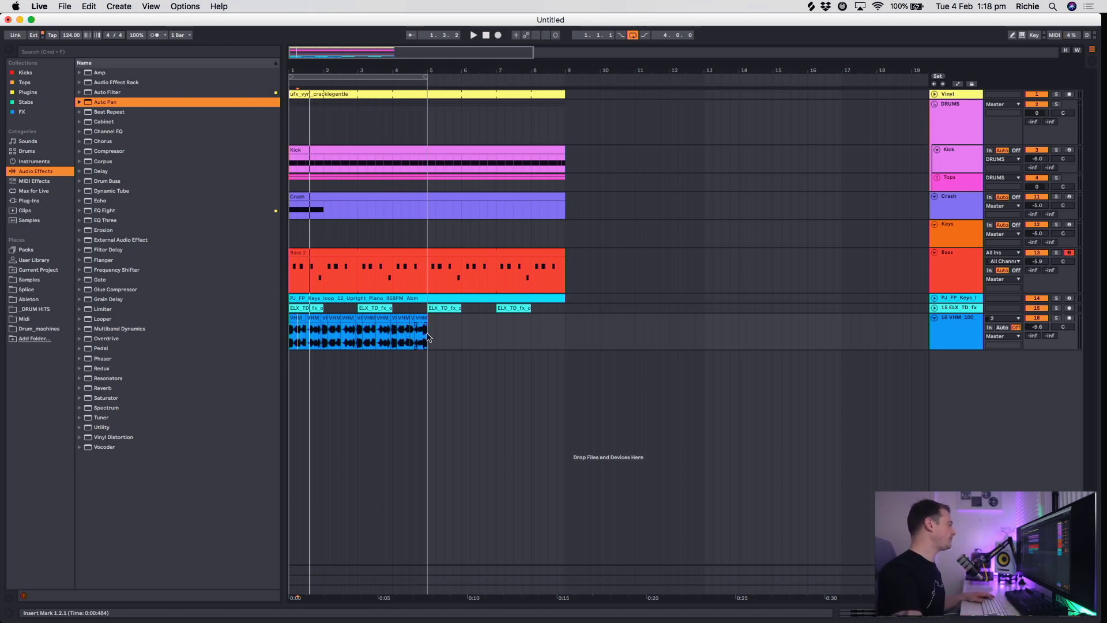
pyautogui.click(408, 319)
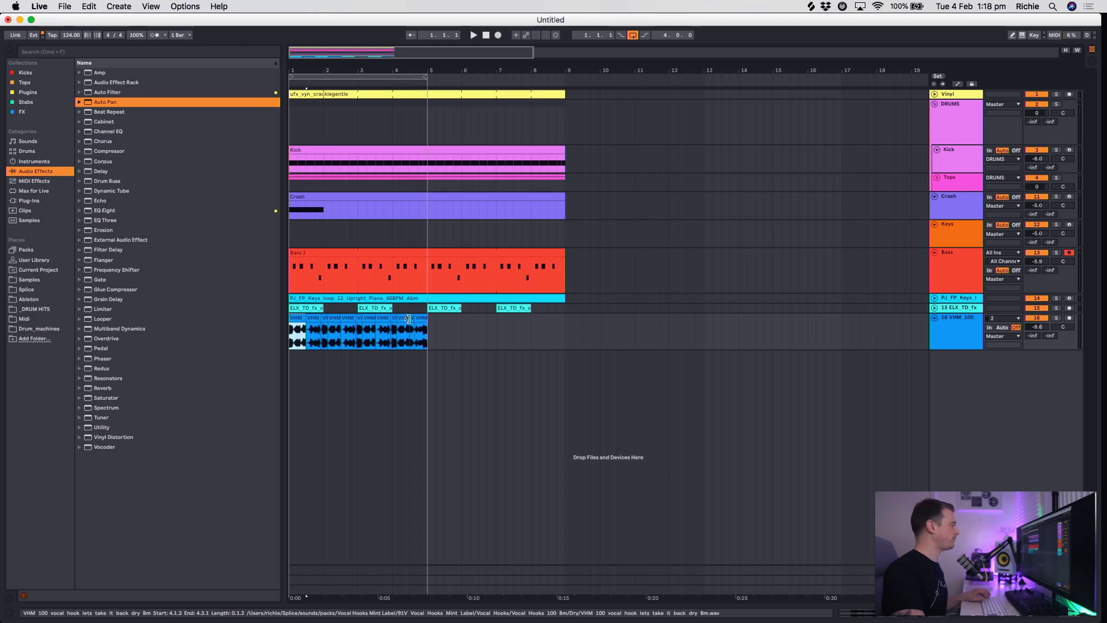
pyautogui.keyDown('shift'); pyautogui.click(419, 319); pyautogui.keyUp('shift')
pyautogui.press('super+d')
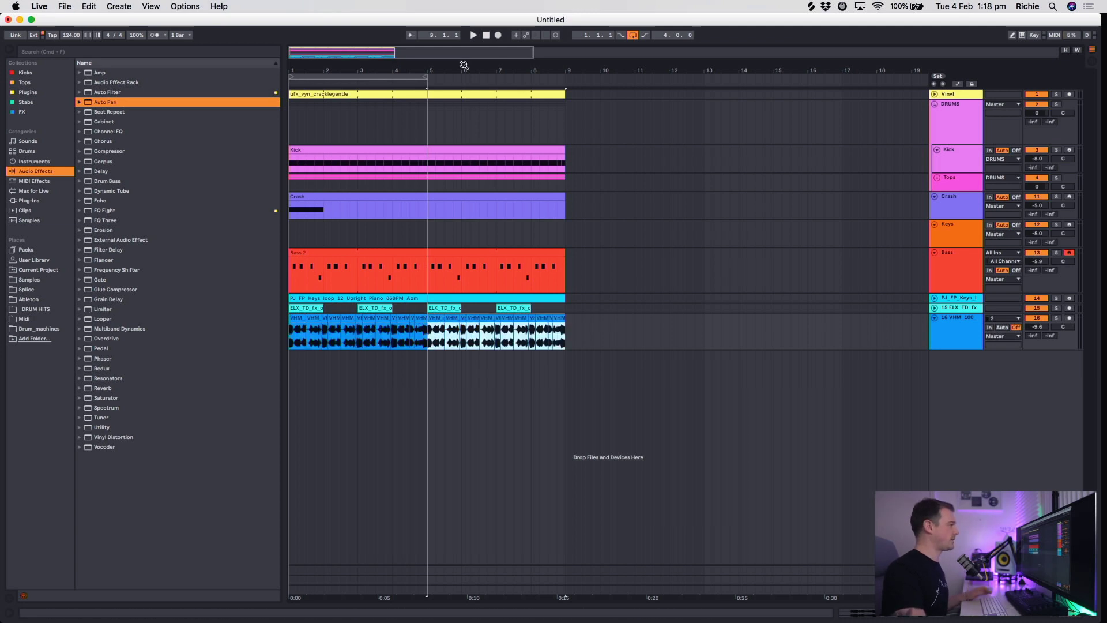
pyautogui.moveTo(428, 79); pyautogui.dragTo(566, 77)
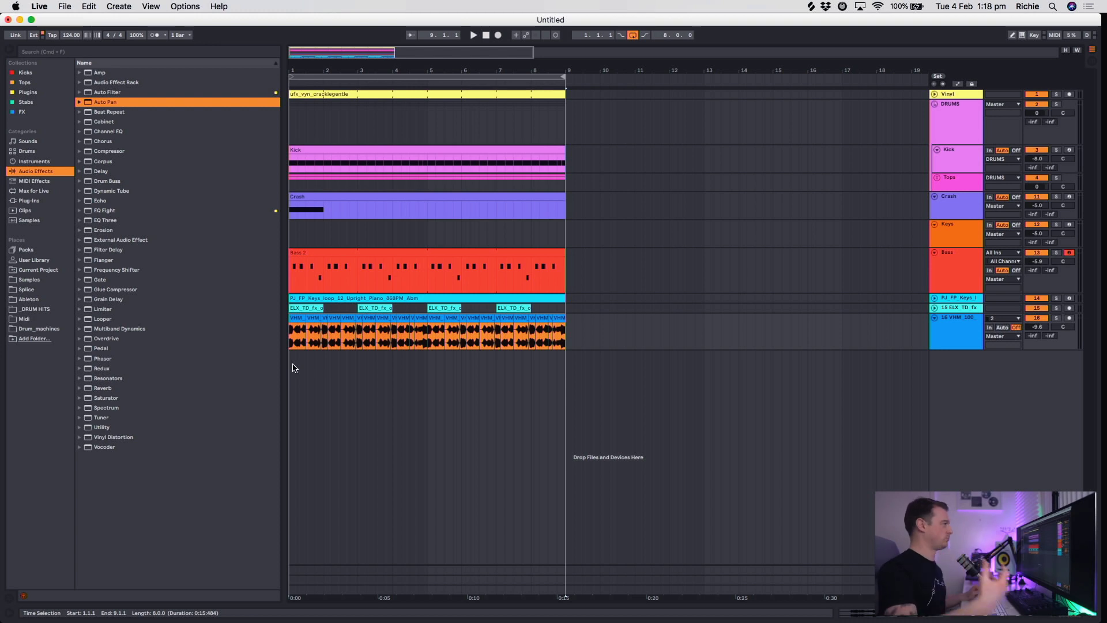
# Play the eight-bar loop, expand the Tops drum group and select its empty 7 Audio track.
pyautogui.press('space')
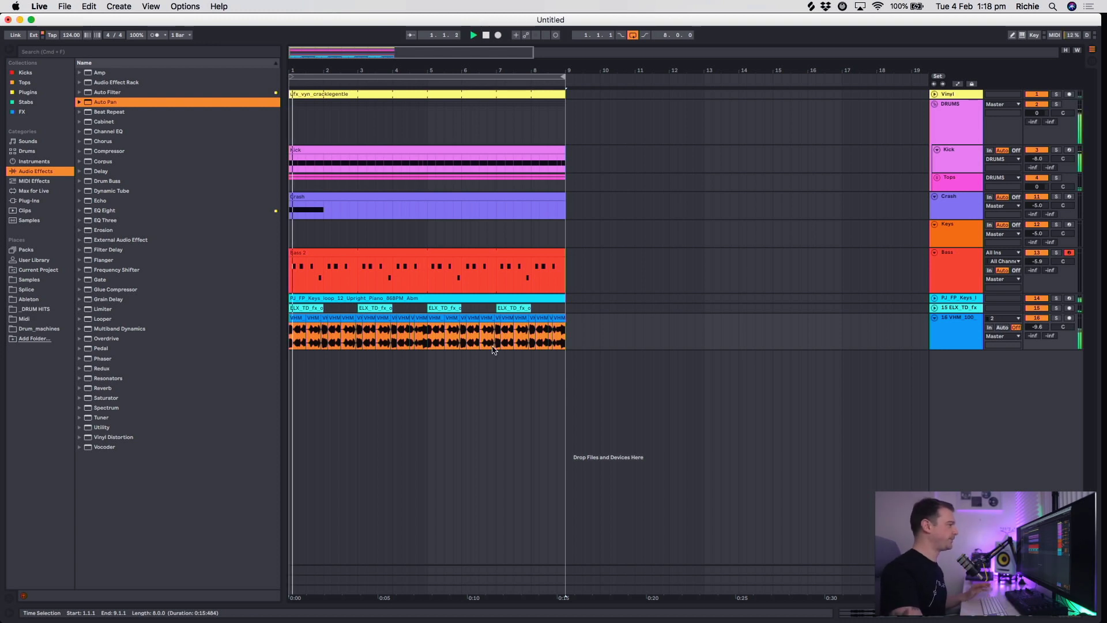
pyautogui.click(966, 157)
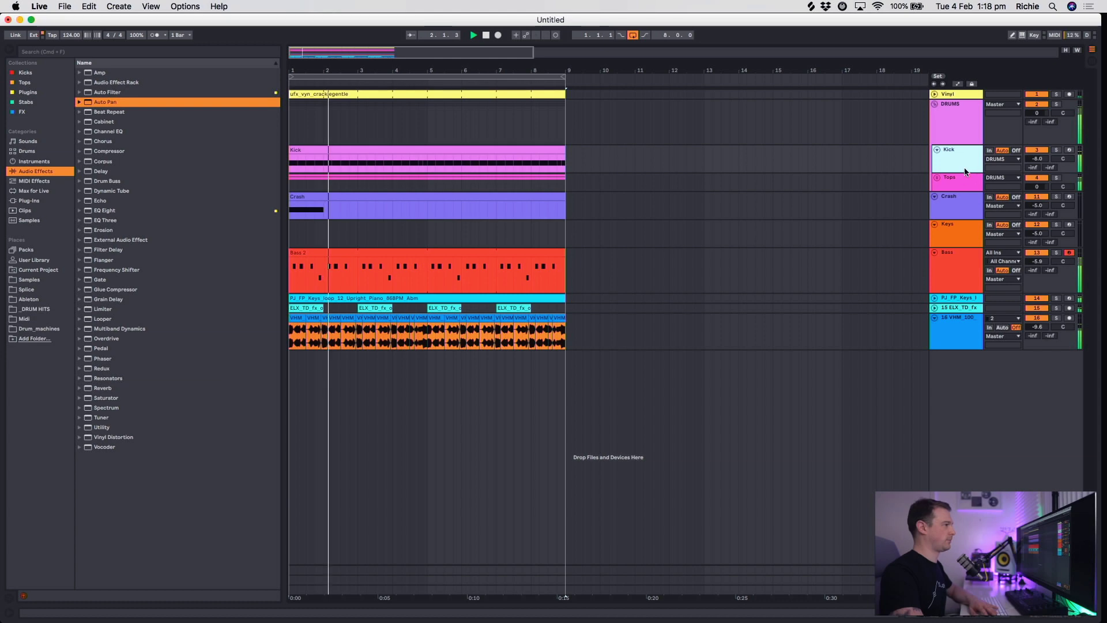
pyautogui.click(937, 177)
pyautogui.click(960, 226)
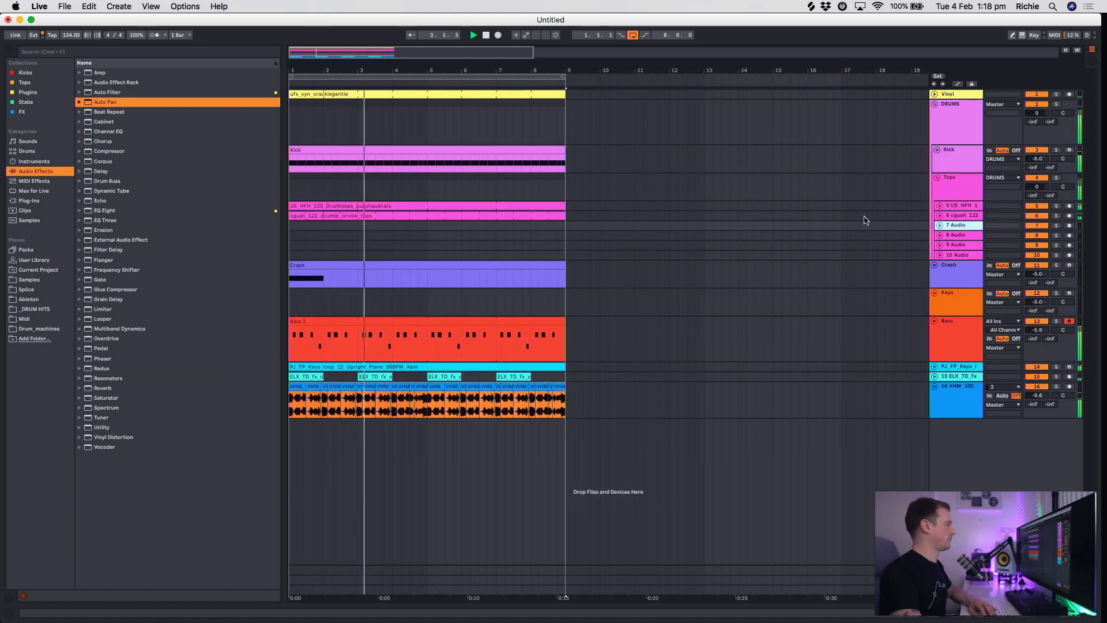
# Audition dhg_drum top loops from the Tops collection against the track, including 124_pitched, 128_1k, 128_bouncer and 128_falling.
pyautogui.click(25, 82)
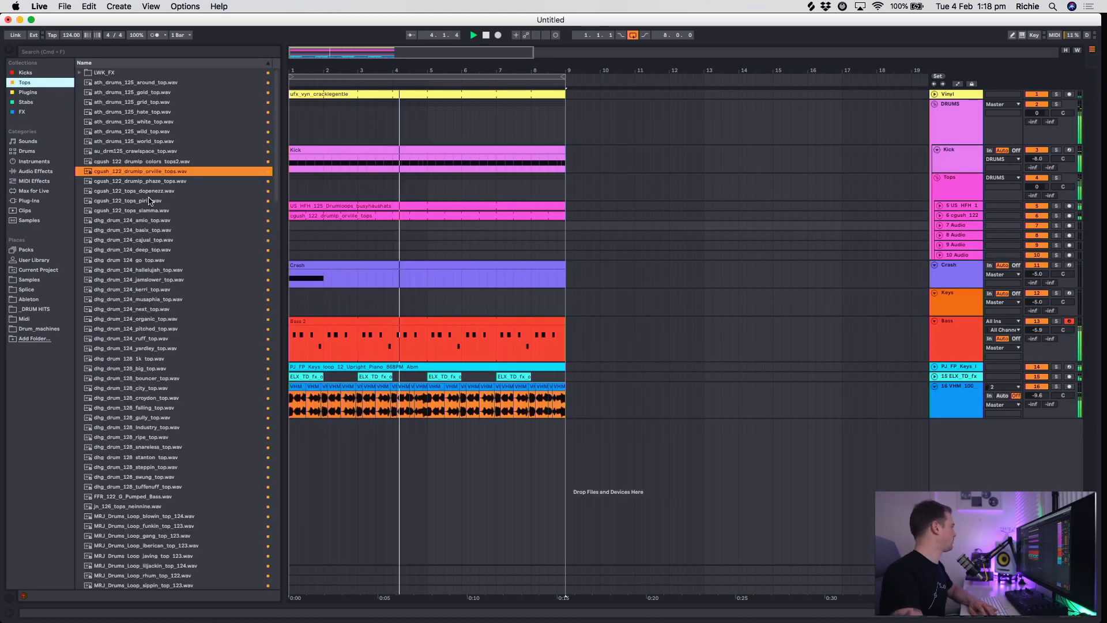
pyautogui.scroll(-3, 156, 277)
pyautogui.click(155, 274)
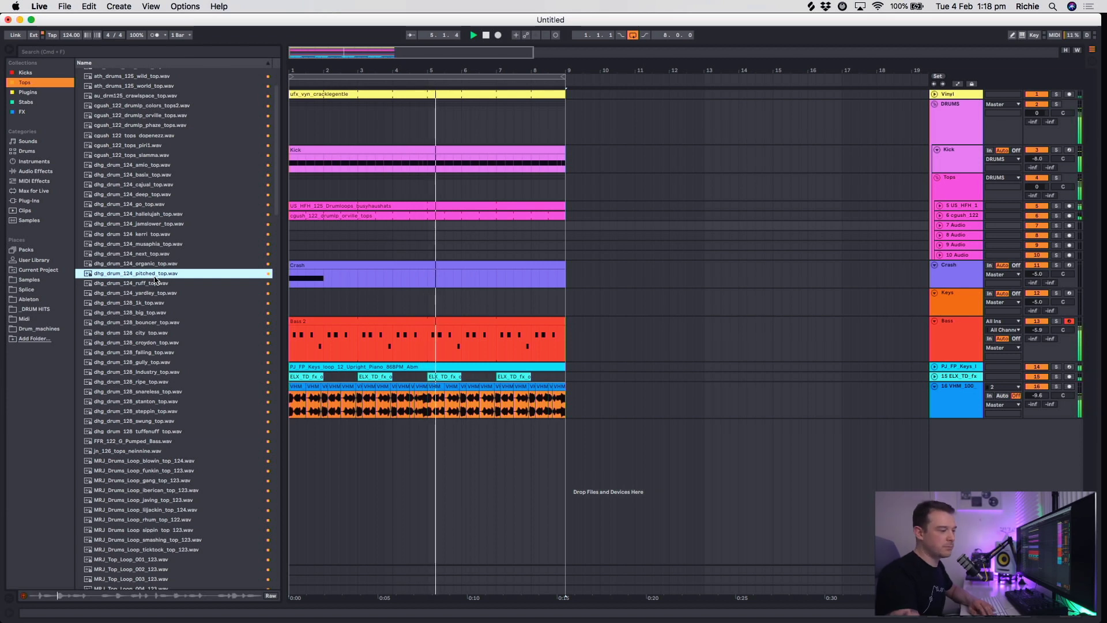
pyautogui.scroll(-1, 157, 282)
pyautogui.click(162, 288)
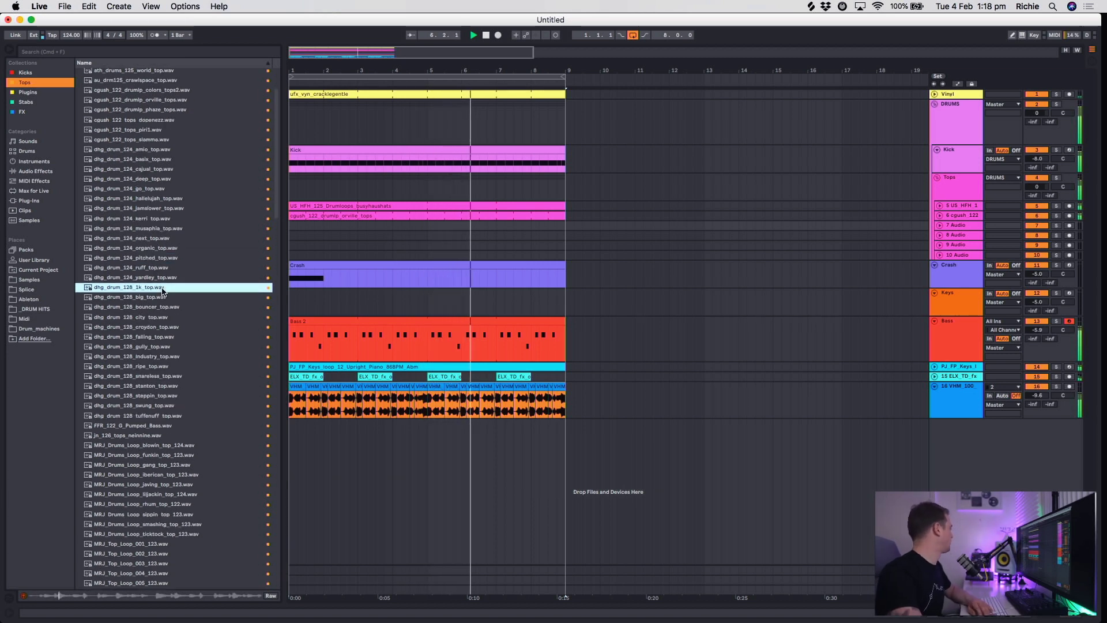
pyautogui.scroll(-1, 163, 294)
pyautogui.click(164, 304)
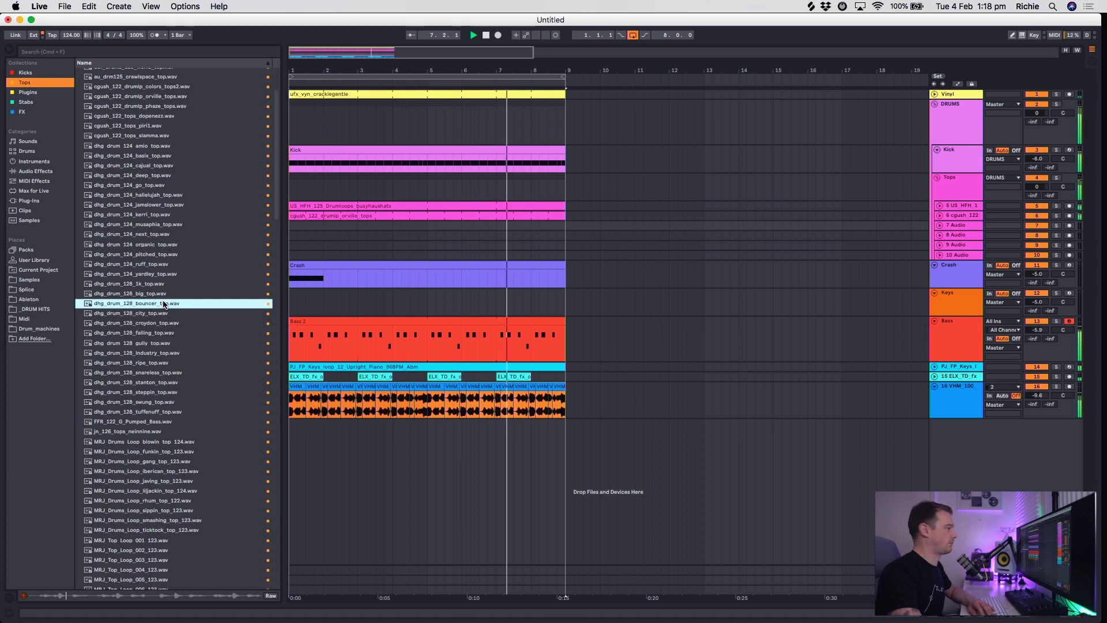
pyautogui.click(160, 333)
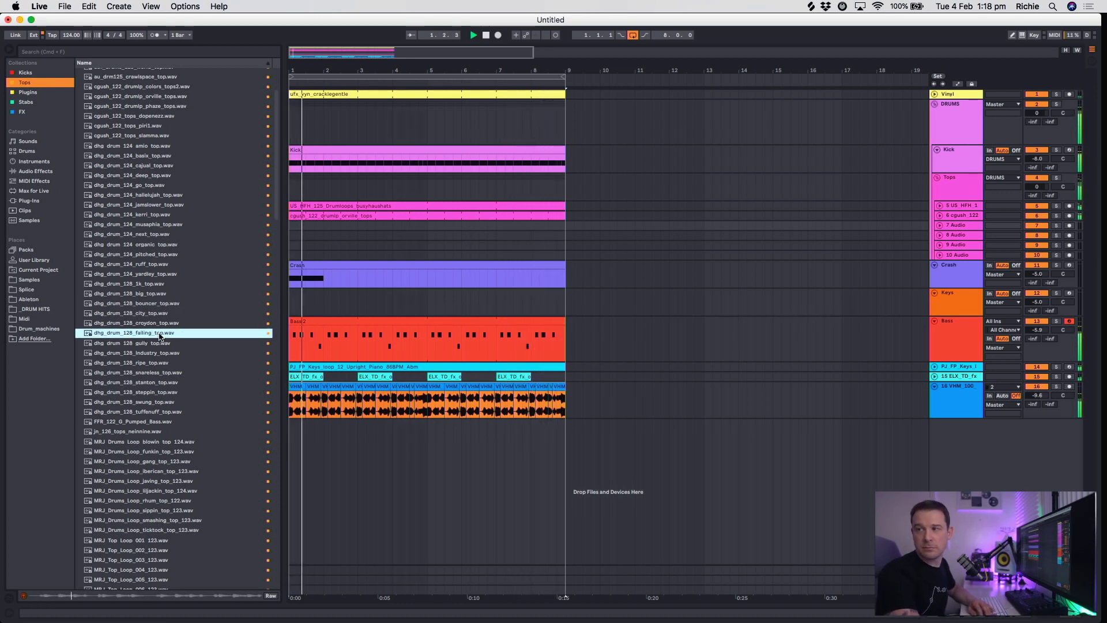
# Audition the MRJ_Drums_Loop tops blowin, rhum and smashing against the playing track.
pyautogui.scroll(-1, 159, 337)
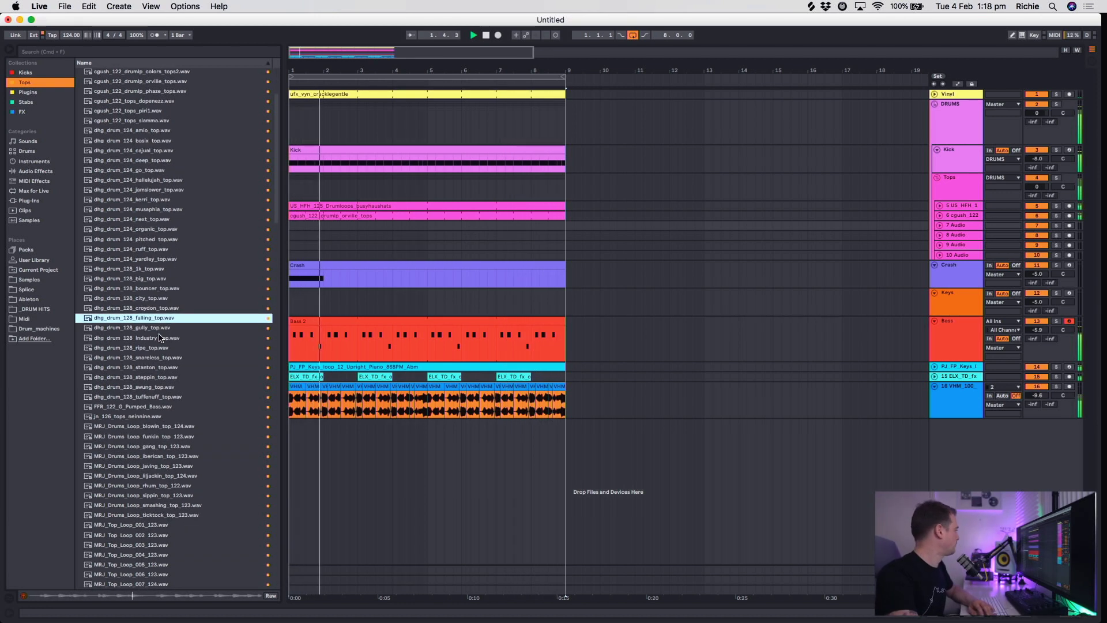
pyautogui.scroll(-3, 160, 340)
pyautogui.click(162, 380)
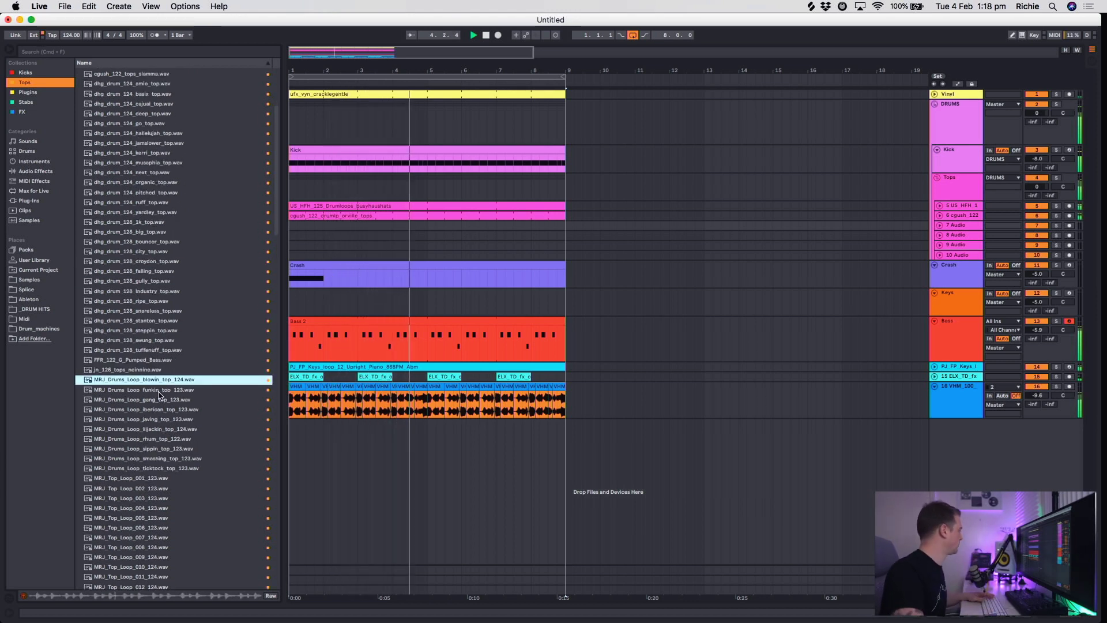
pyautogui.click(156, 438)
pyautogui.scroll(-1, 157, 438)
pyautogui.scroll(-1, 156, 438)
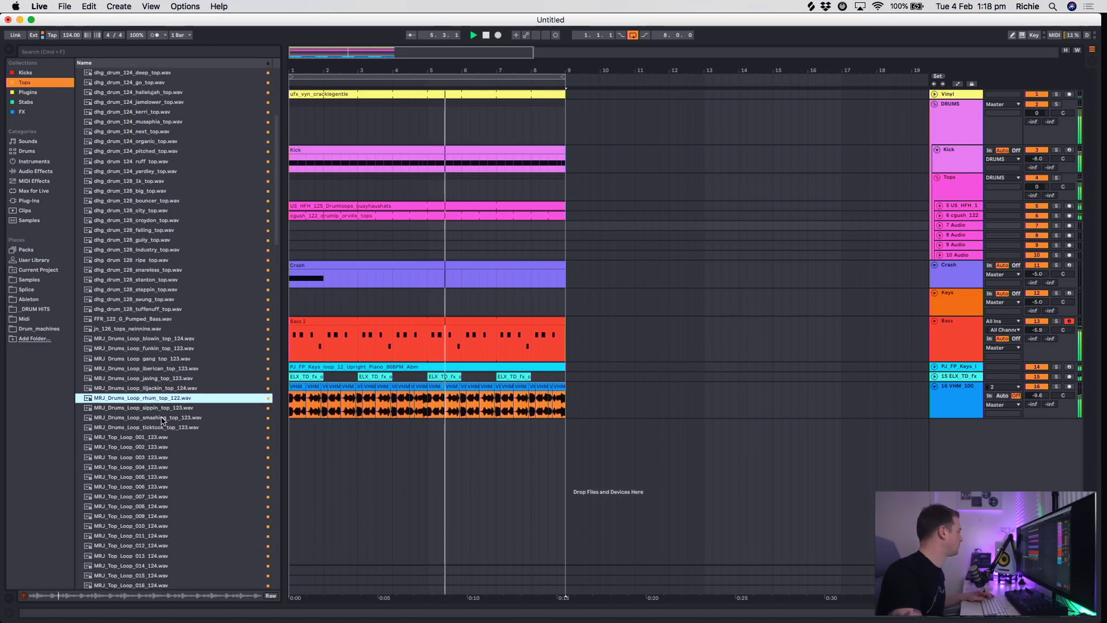
pyautogui.click(160, 418)
# Audition the SSV1_DRUM_LOOP samples CLASSIC_124_TOPS, DANCE_124_CLAP and PRESSURE_125_TOPS over the loop.
pyautogui.scroll(-2, 163, 424)
pyautogui.scroll(-10, 163, 424)
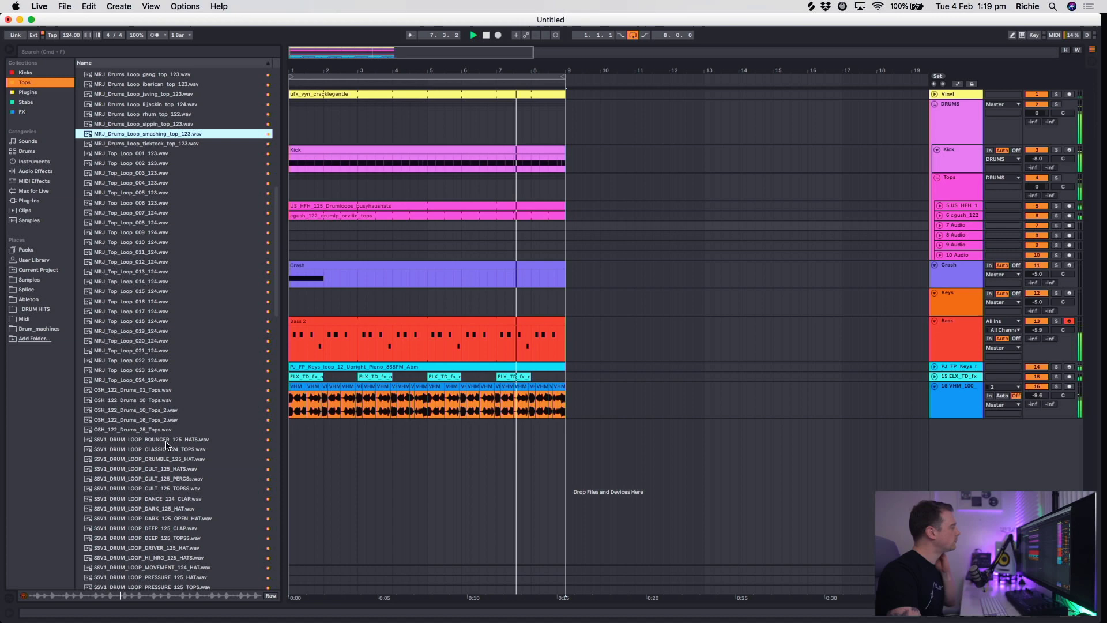
pyautogui.click(165, 448)
pyautogui.scroll(-2, 165, 454)
pyautogui.click(165, 451)
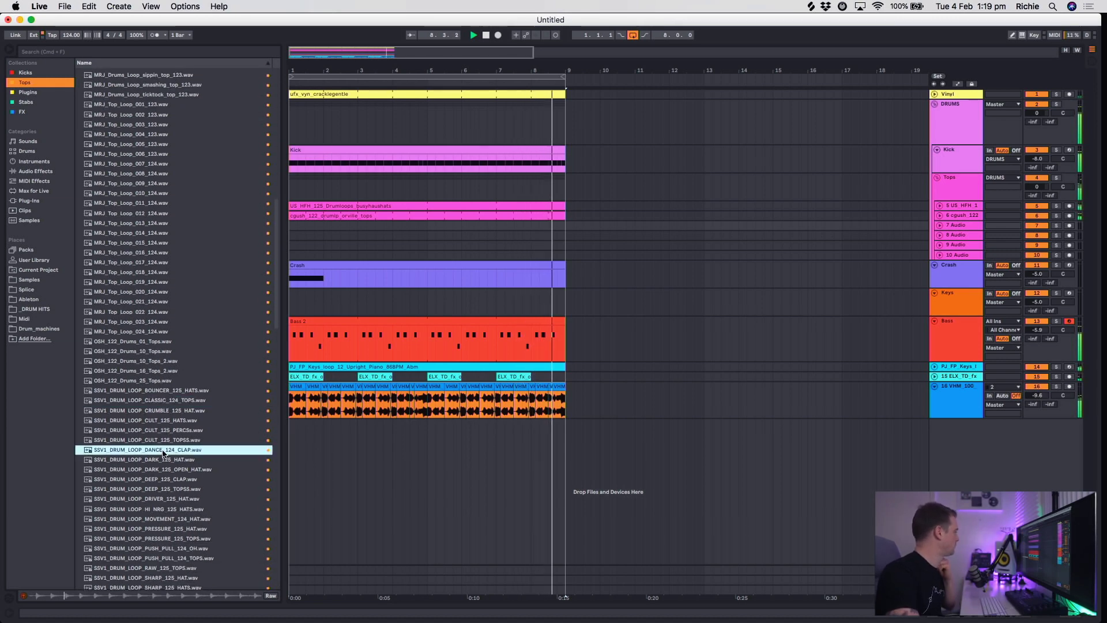
pyautogui.scroll(-3, 167, 458)
pyautogui.click(169, 470)
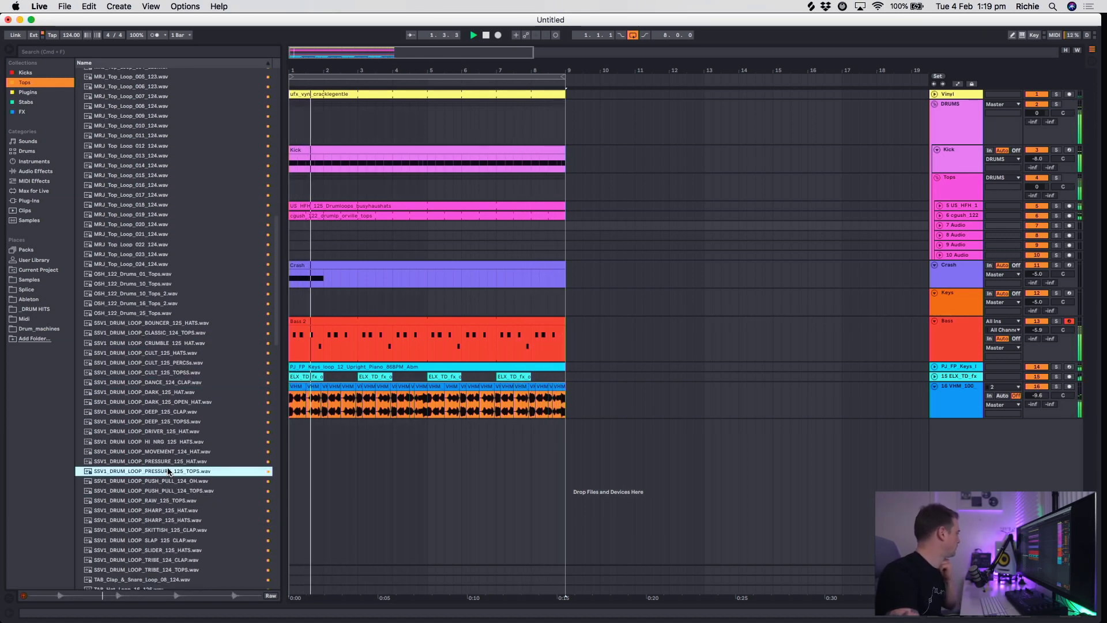
# Audition TAB_Top_Loop_02_122, ugih_top_loop_19_120bpm and ugih_top_loop_36_120bpm over the loop.
pyautogui.scroll(-6, 170, 466)
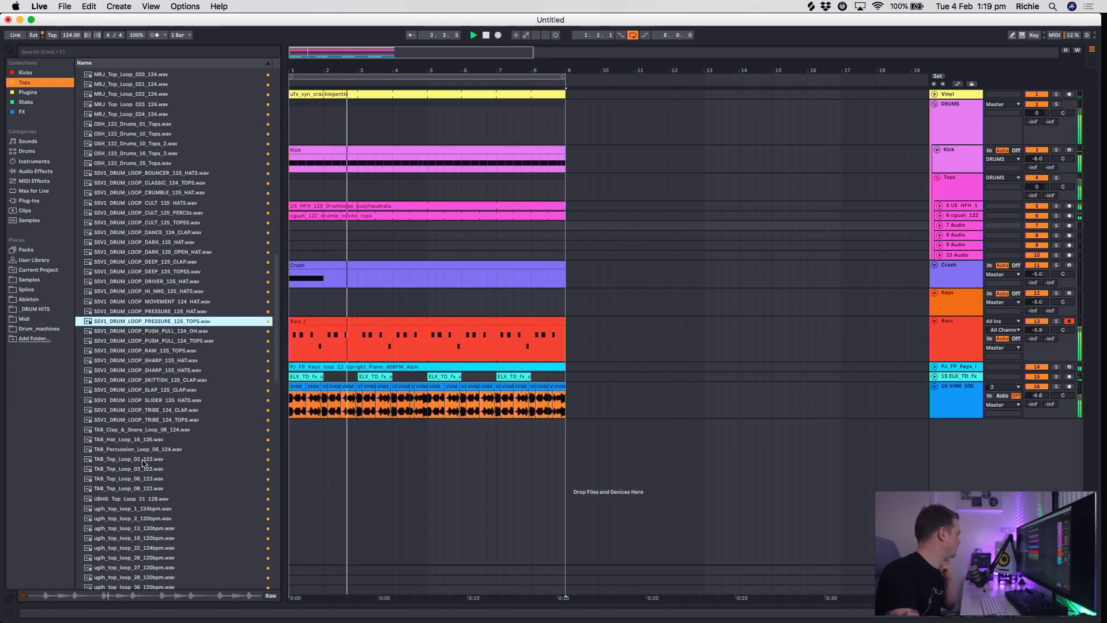
pyautogui.click(169, 460)
pyautogui.scroll(-3, 141, 464)
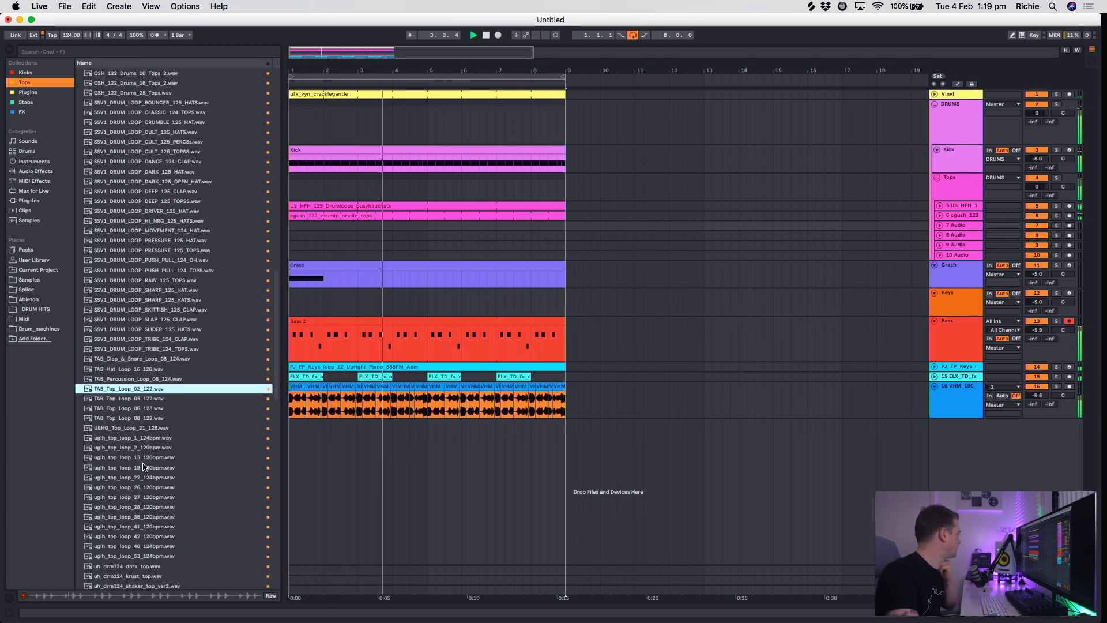
pyautogui.click(142, 467)
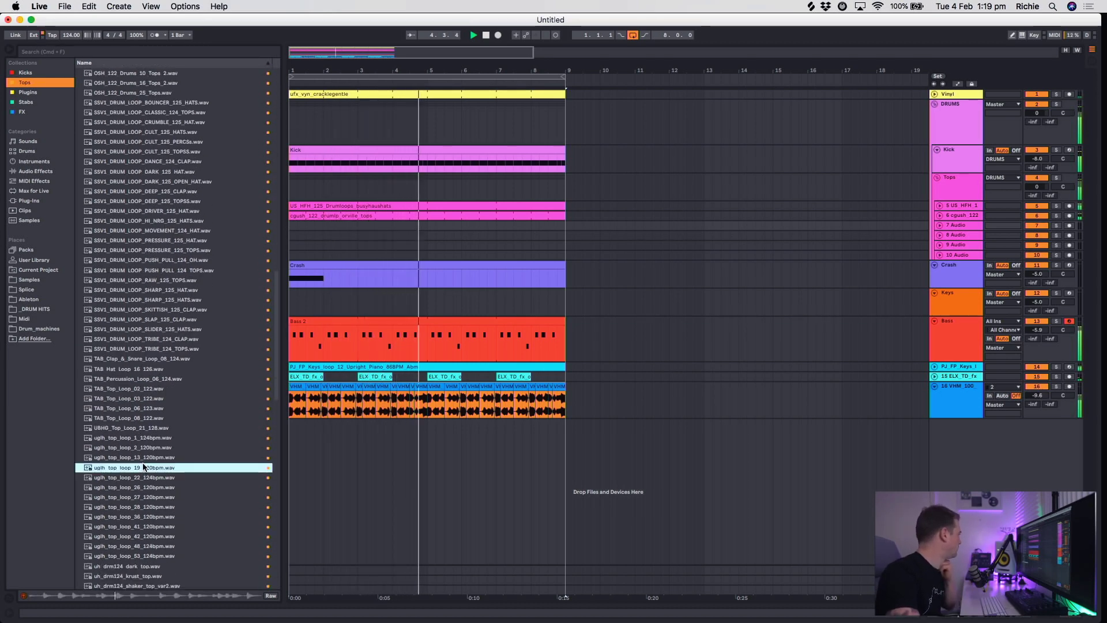
pyautogui.click(156, 517)
# Audition the ukg_drm130 top loops addict, cris, fresco and remzi from the Tops collection over the track.
pyautogui.scroll(-2, 159, 510)
pyautogui.scroll(-3, 162, 508)
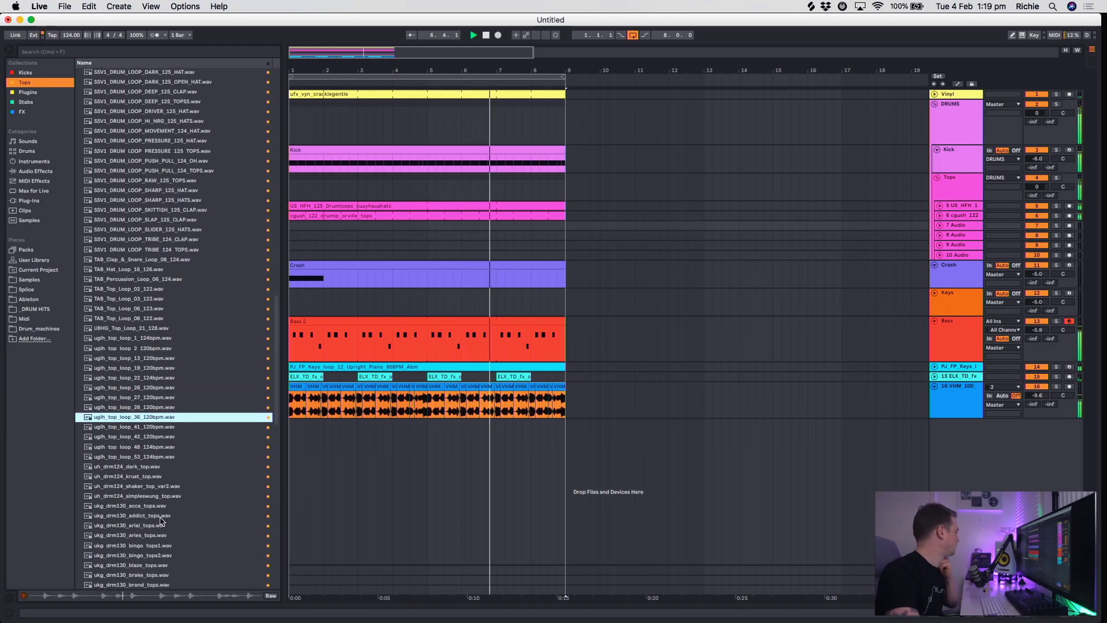
pyautogui.click(161, 513)
pyautogui.scroll(-5, 160, 511)
pyautogui.click(161, 510)
pyautogui.scroll(-3, 160, 512)
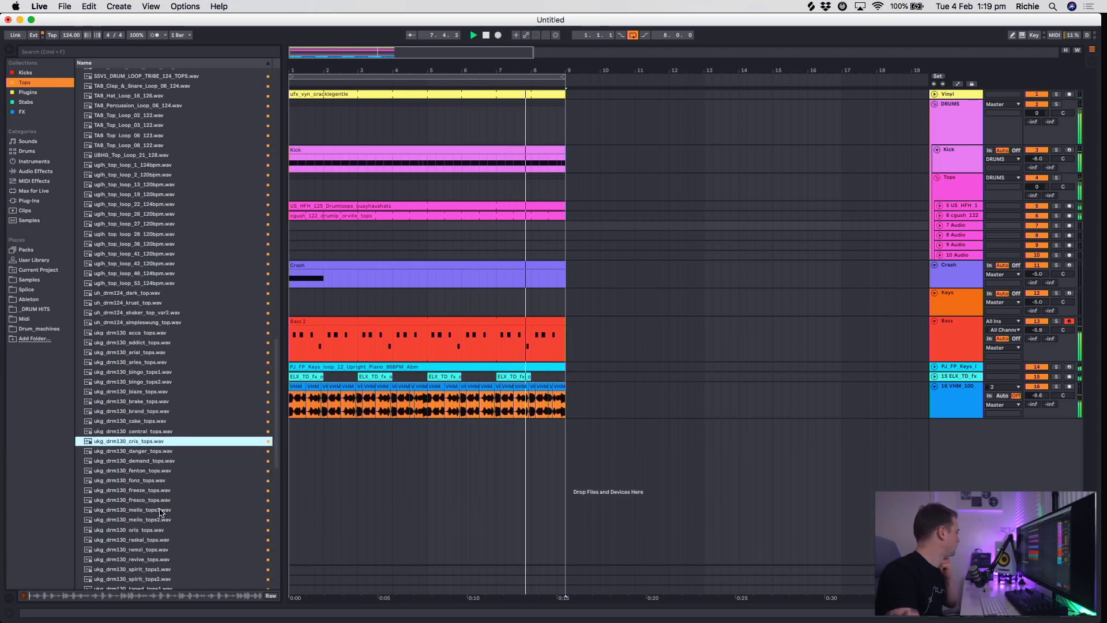
pyautogui.click(149, 499)
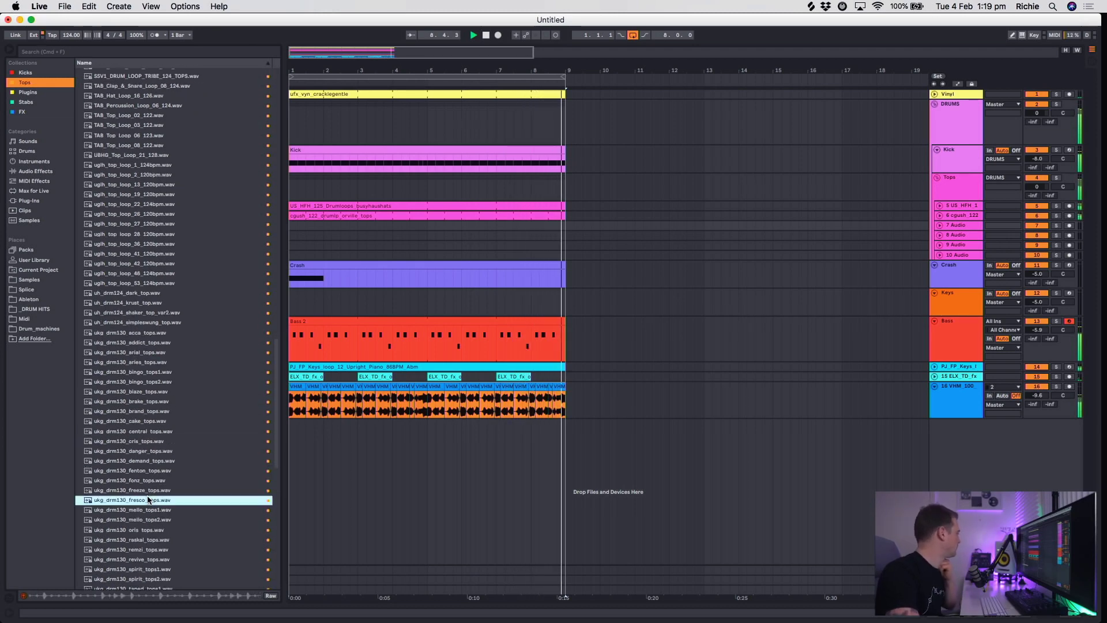
pyautogui.scroll(-3, 147, 497)
pyautogui.click(147, 496)
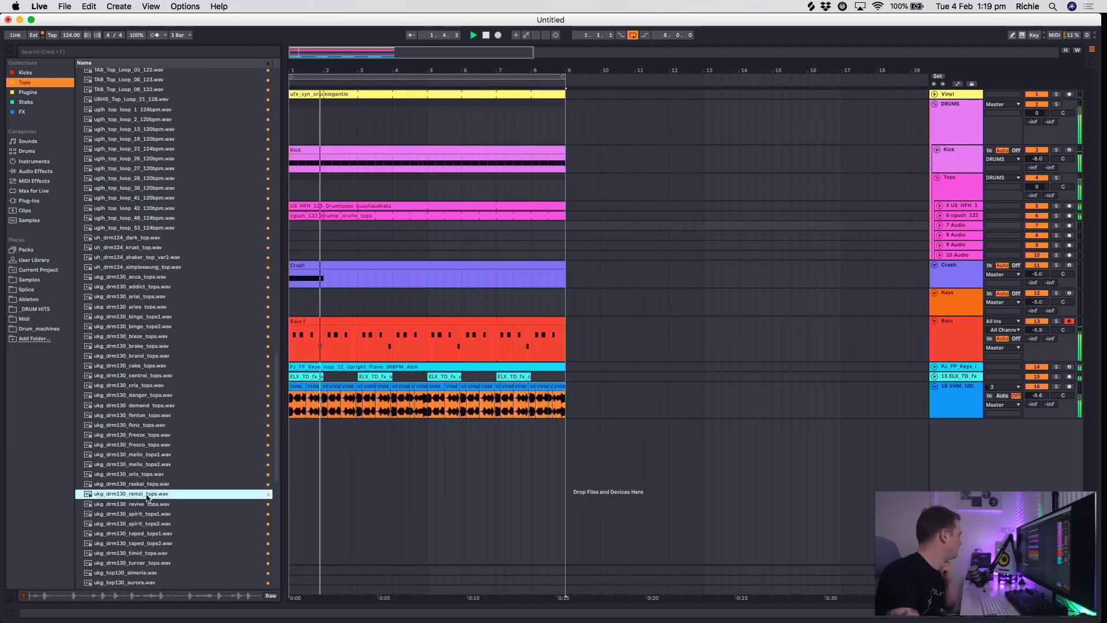
# Audition ukg_drm130_taped_tops1 and ukg_top130_floored over the loop with the VHM_100 vocal track muted.
pyautogui.scroll(-3, 151, 473)
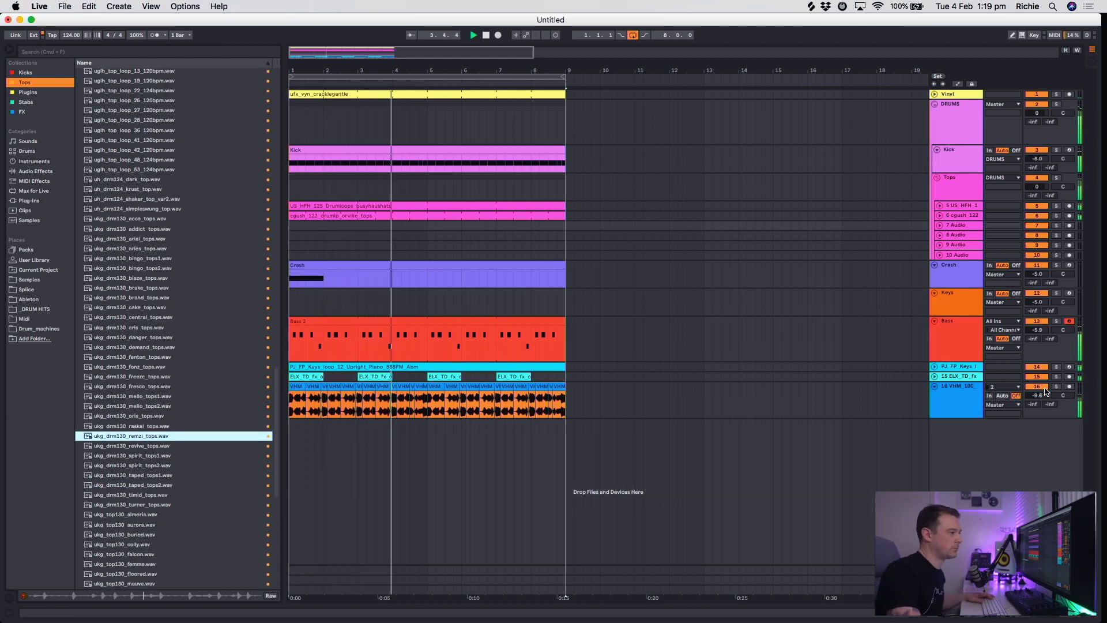
pyautogui.click(147, 476)
pyautogui.scroll(-5, 147, 480)
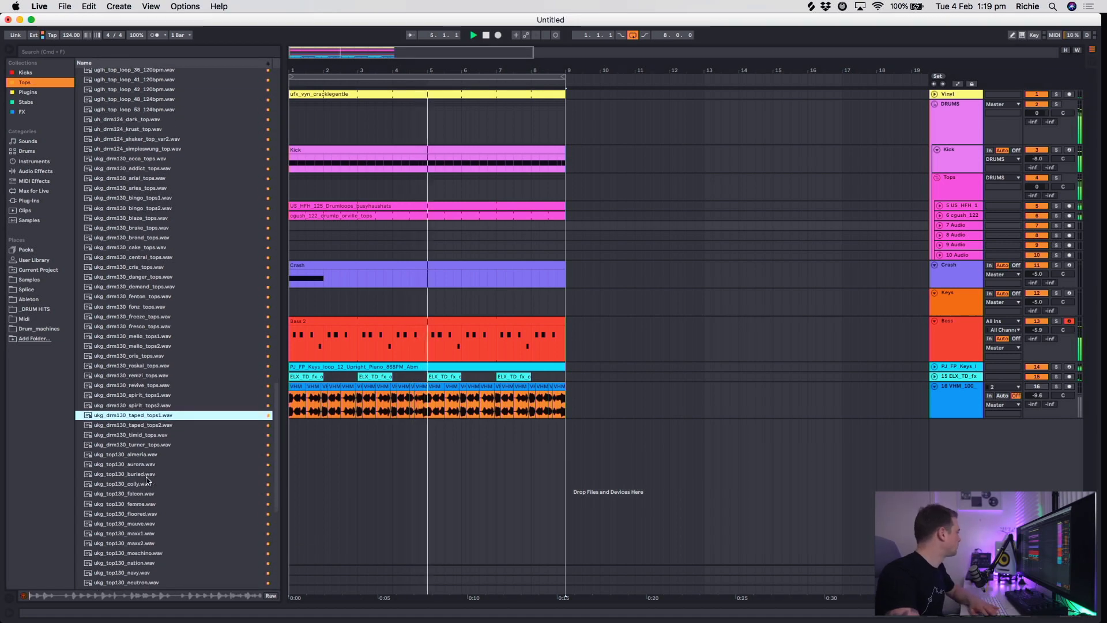
pyautogui.click(147, 479)
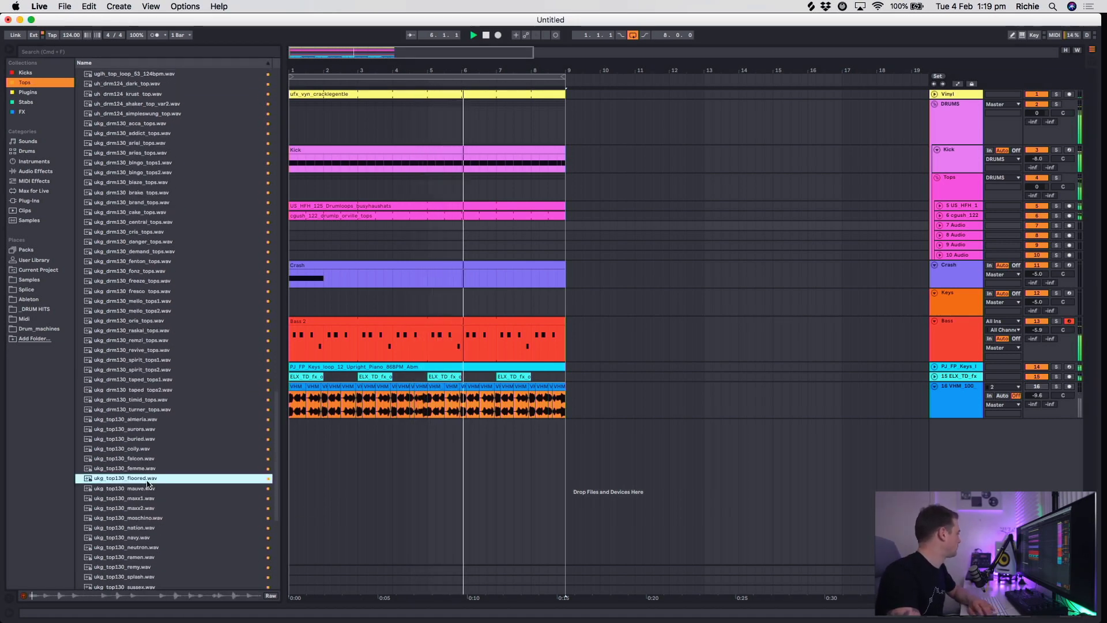
pyautogui.scroll(-5, 147, 461)
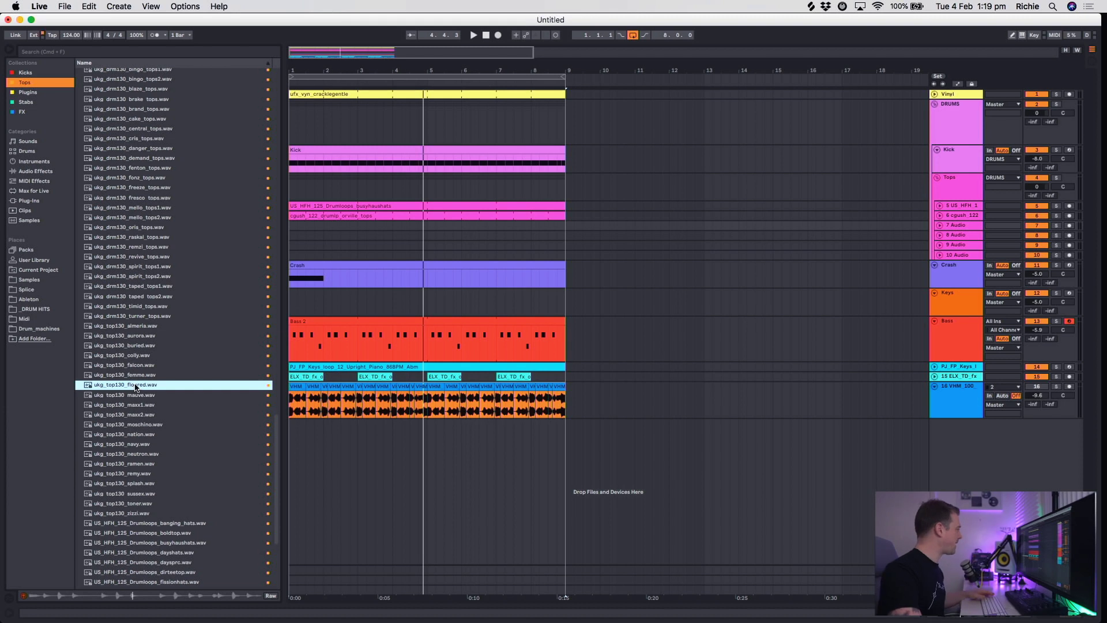
# Place ukg_top130_floored on the 7 Audio track in the Tops group, spanning the eight-bar loop, and open its clip view.
pyautogui.click(948, 228)
pyautogui.click(939, 226)
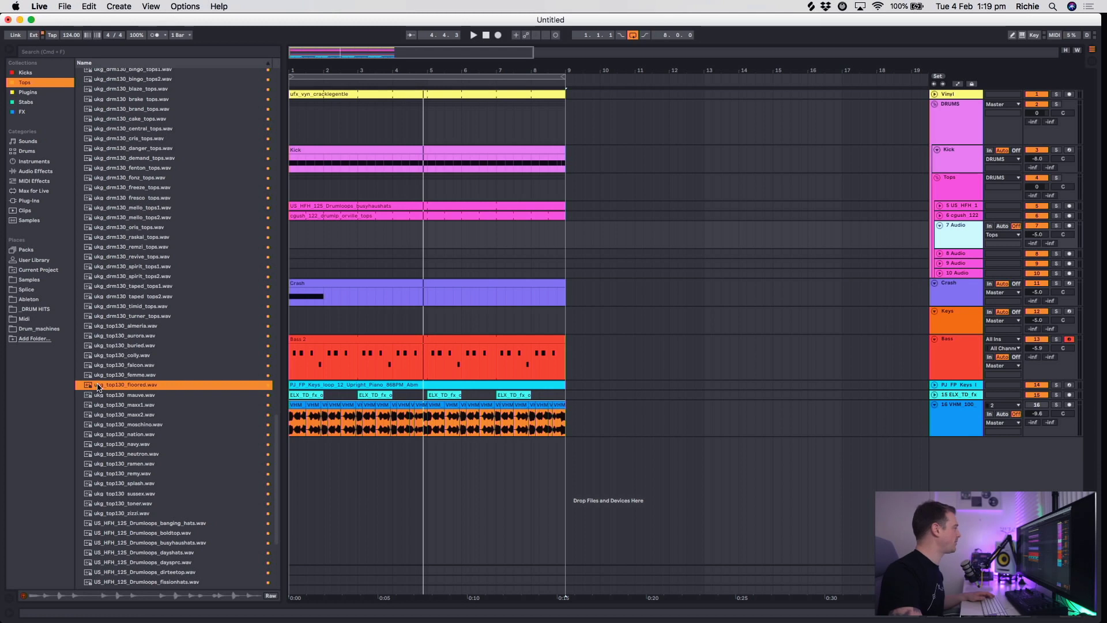
pyautogui.moveTo(89, 387); pyautogui.dragTo(565, 225)
pyautogui.doubleClick(548, 225)
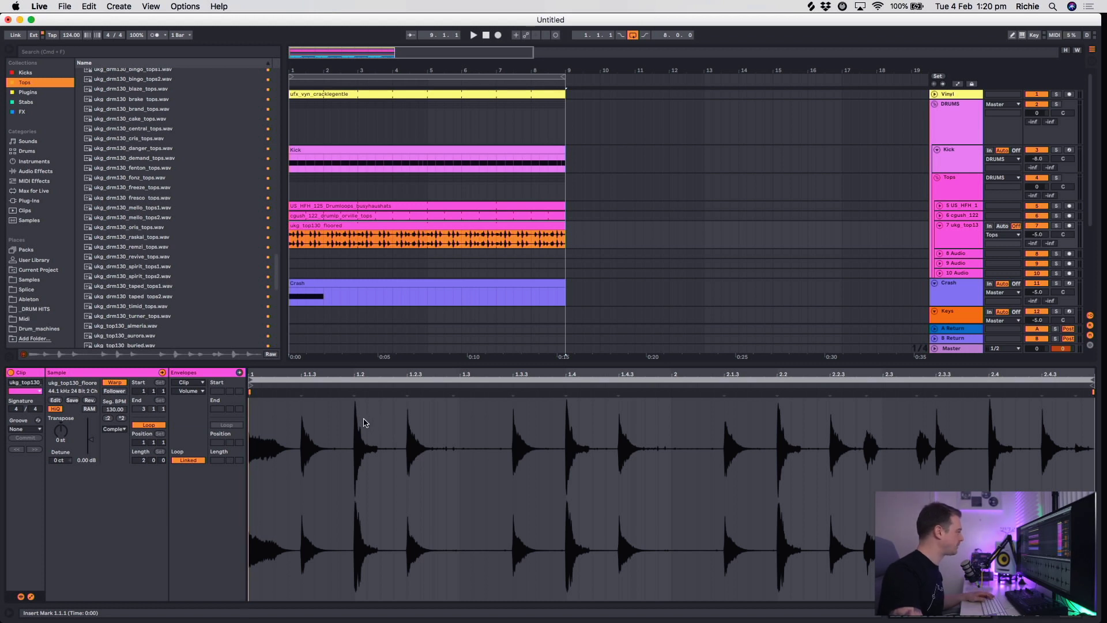
# Solo the ukg_top130_floored track and play it back to hear the loop alone.
pyautogui.press('space')
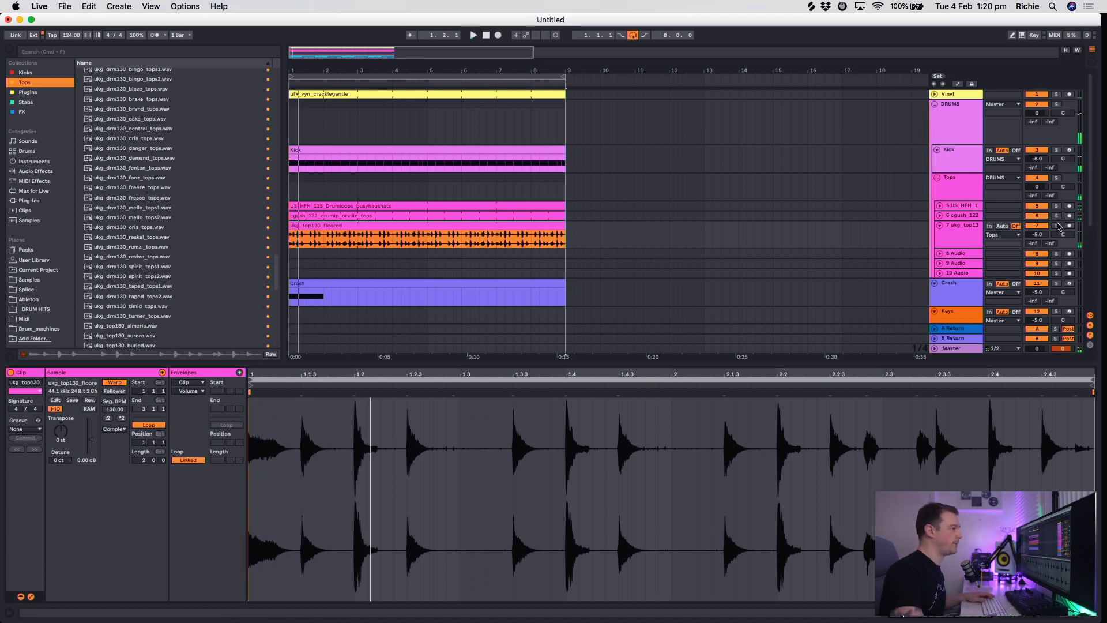
pyautogui.click(1055, 225)
pyautogui.press('space')
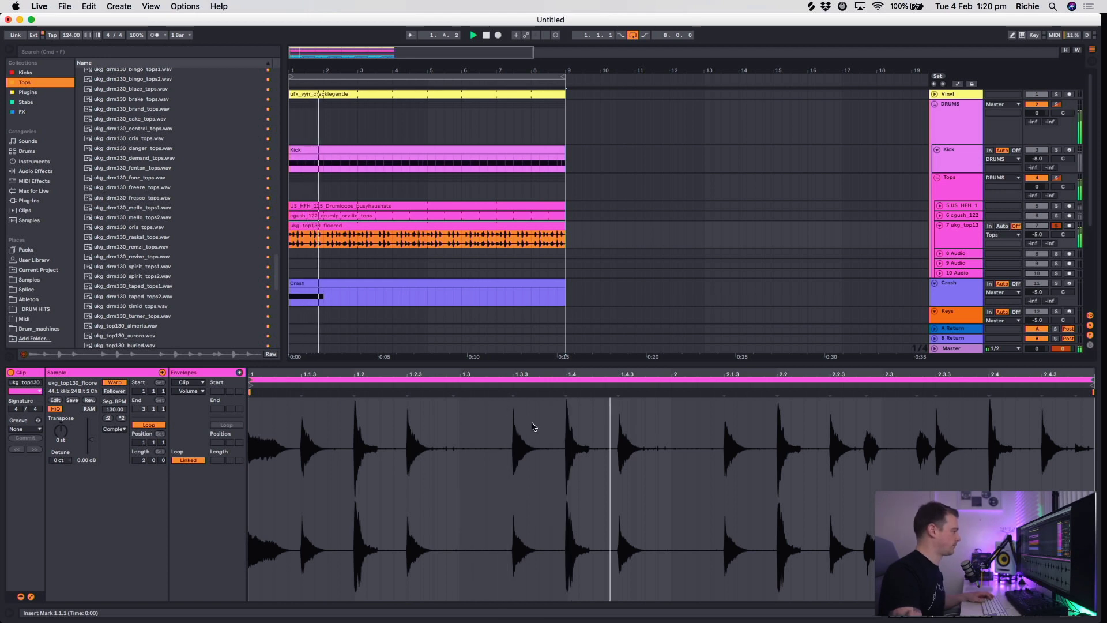
pyautogui.click(323, 425)
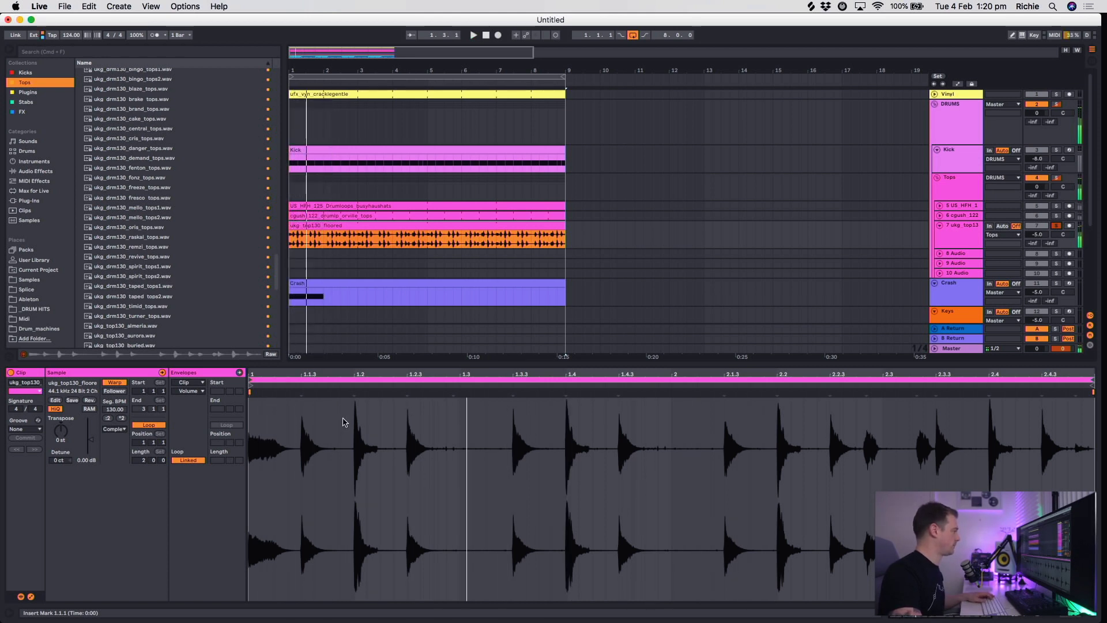
# Draw volume envelope dips to 0% over the first three hits after the opening sound in the ukg_top130_floored clip, returning to 100% after each.
pyautogui.moveTo(283, 374); pyautogui.dragTo(282, 397)
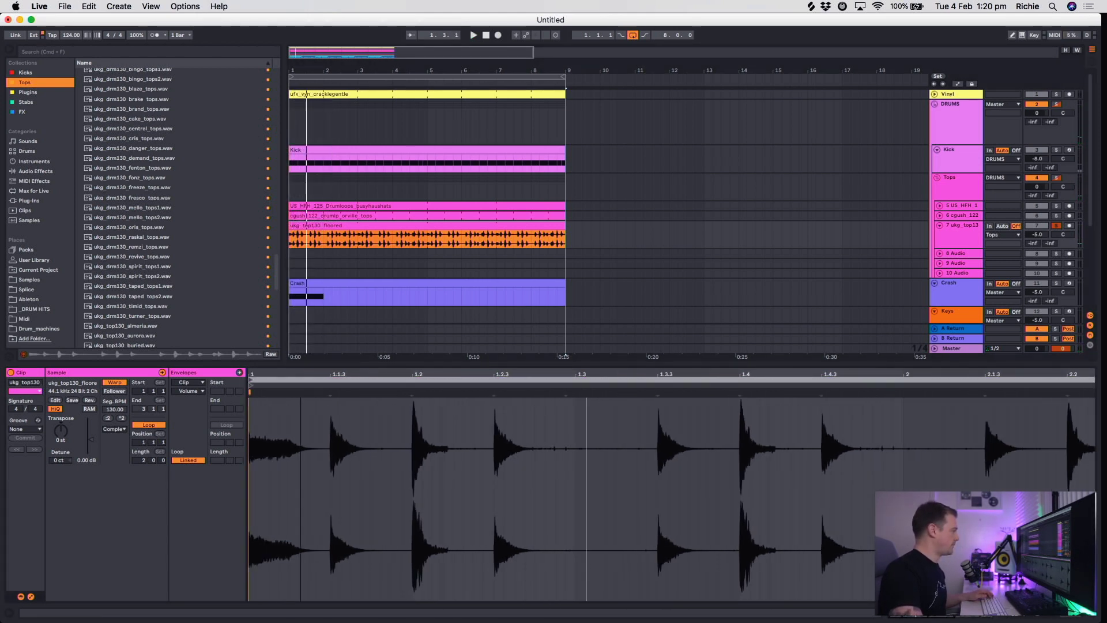
pyautogui.click(197, 396)
pyautogui.click(190, 404)
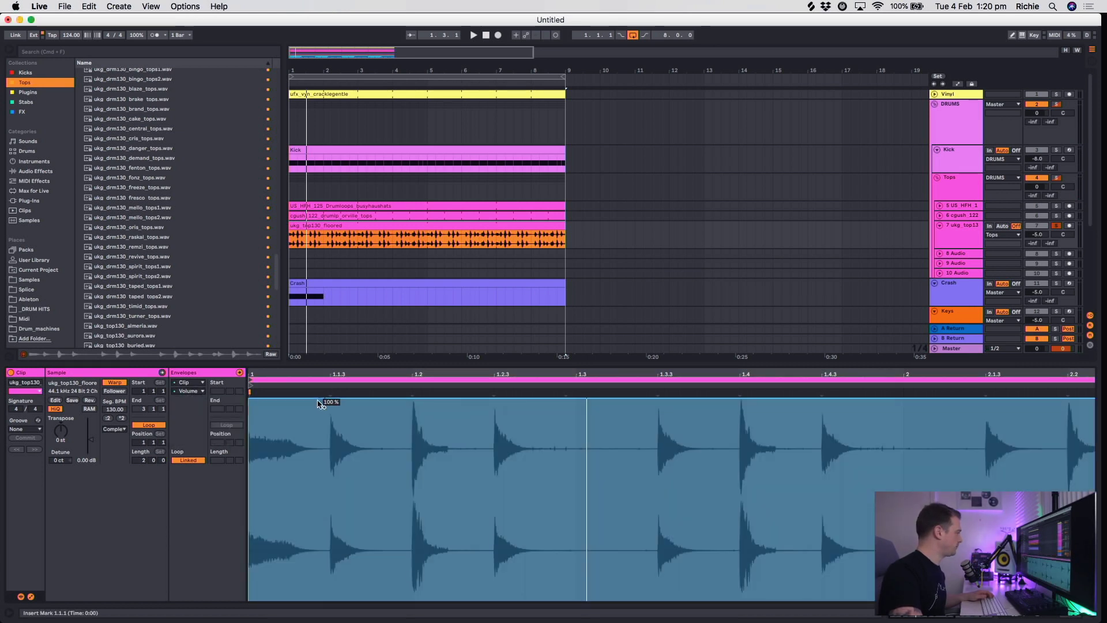
pyautogui.moveTo(320, 404); pyautogui.dragTo(453, 399)
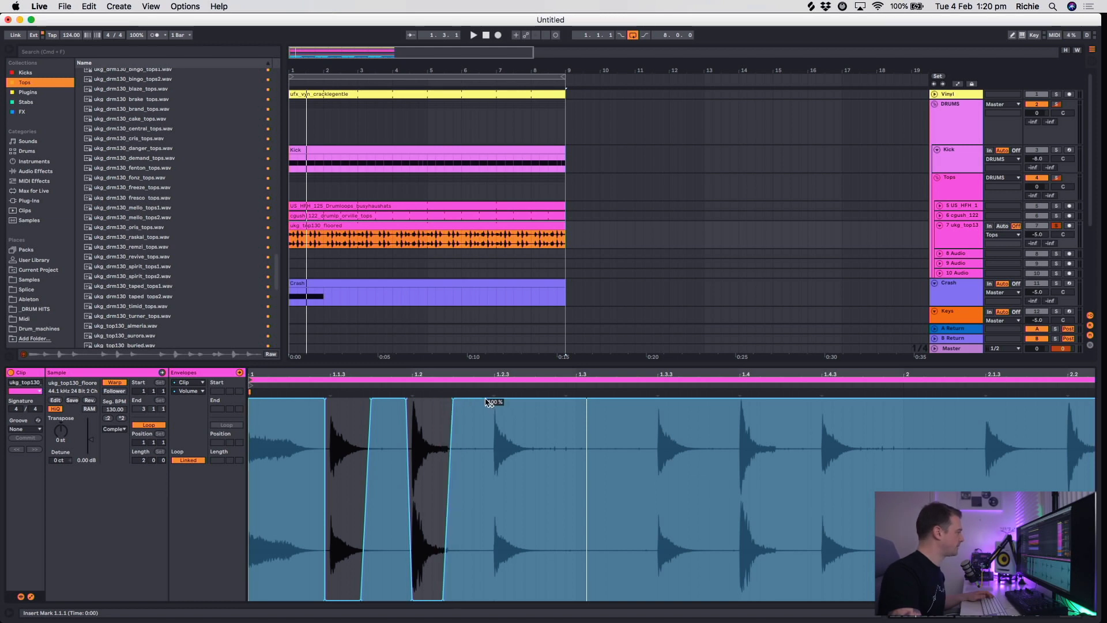
pyautogui.moveTo(491, 401); pyautogui.dragTo(494, 599)
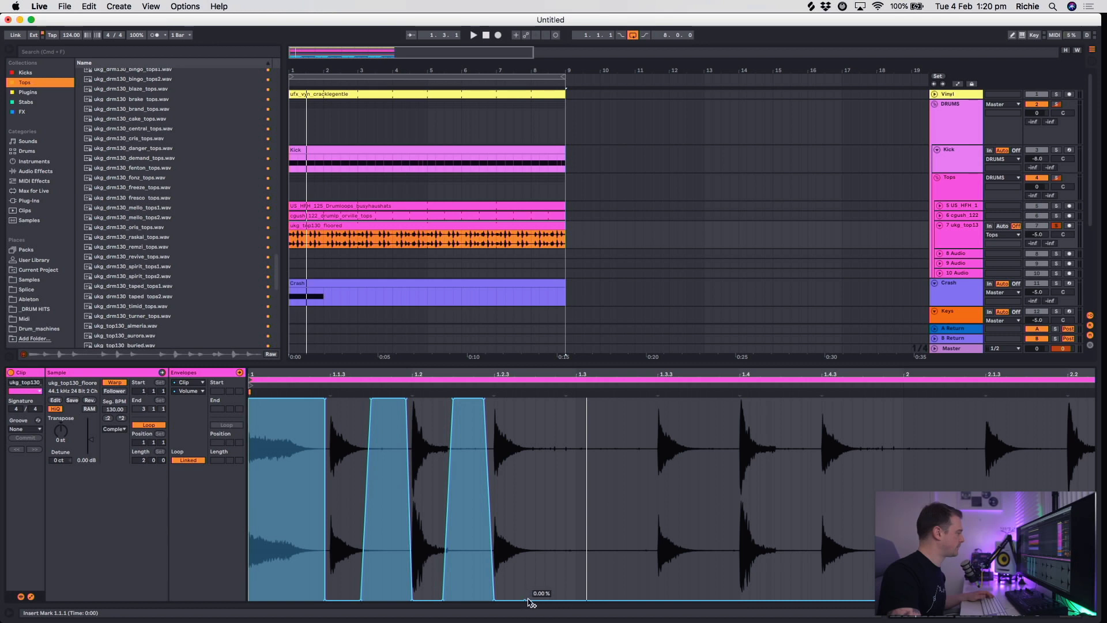
pyautogui.moveTo(531, 600); pyautogui.dragTo(530, 399)
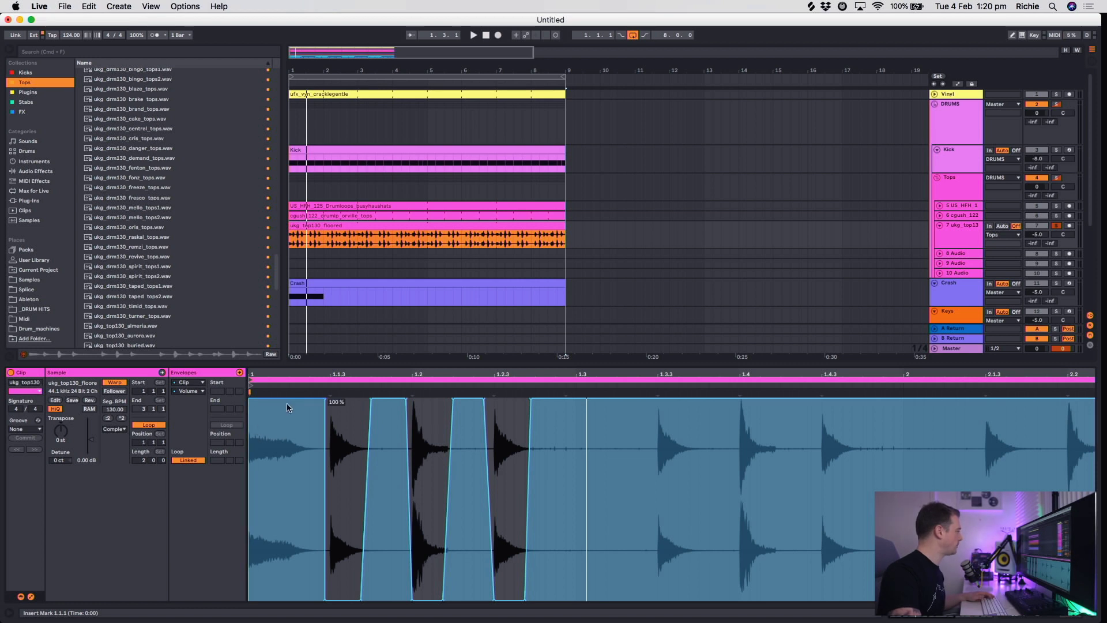
# Duplicate the first two beats of the volume envelope three times to fill the two-bar clip, and play the result.
pyautogui.click(258, 436)
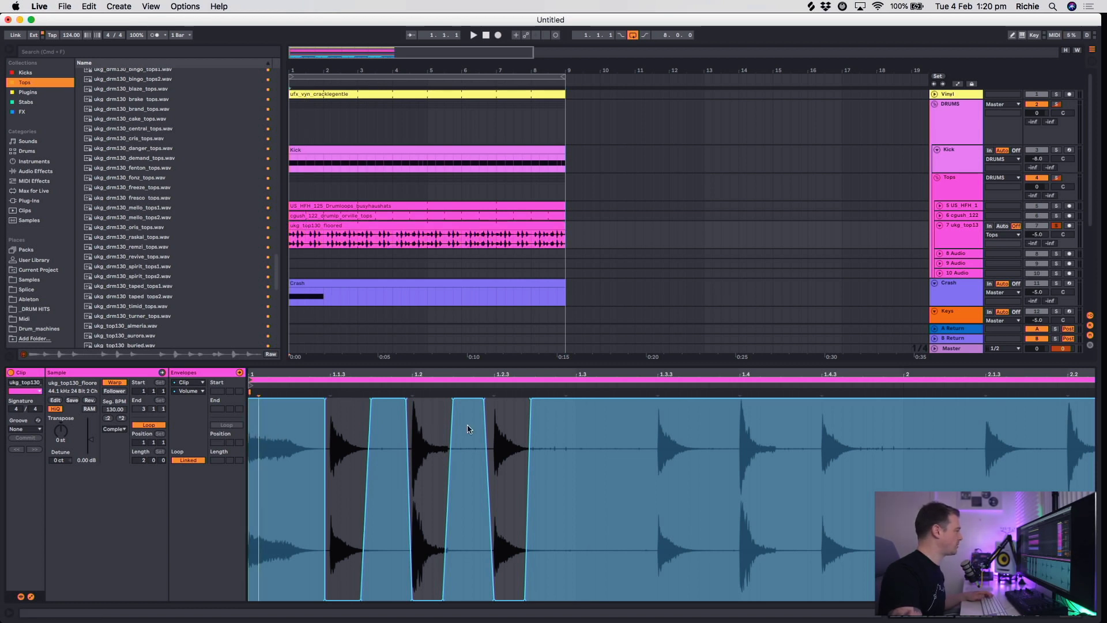
pyautogui.moveTo(576, 425); pyautogui.dragTo(246, 414)
pyautogui.moveTo(428, 376); pyautogui.dragTo(429, 356)
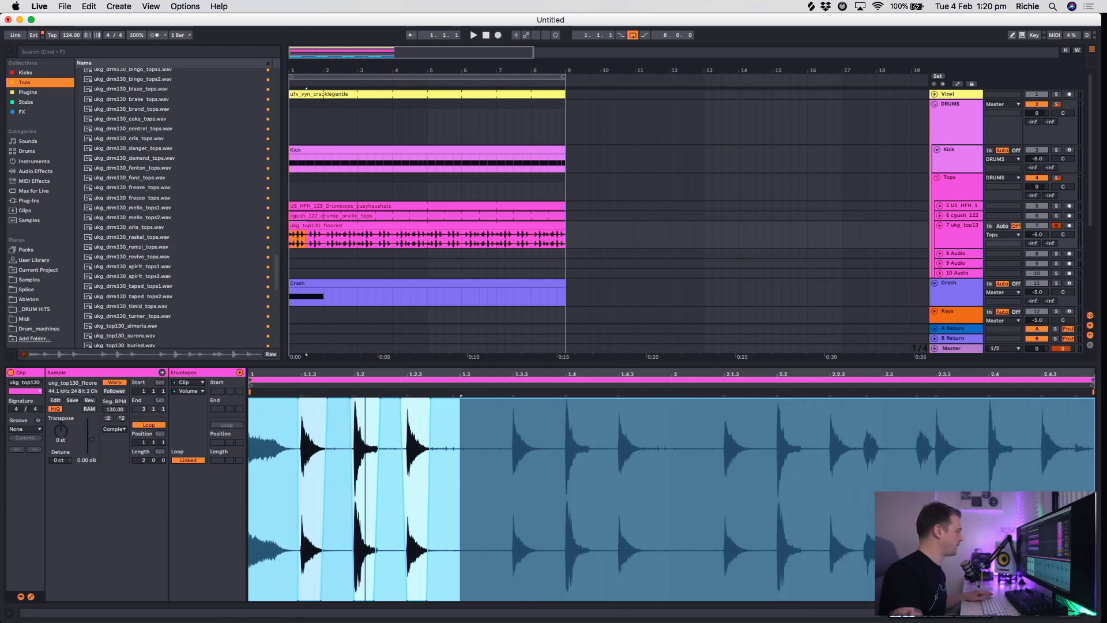
pyautogui.press('super+d')
pyautogui.press('super+d')
pyautogui.press('super+d')
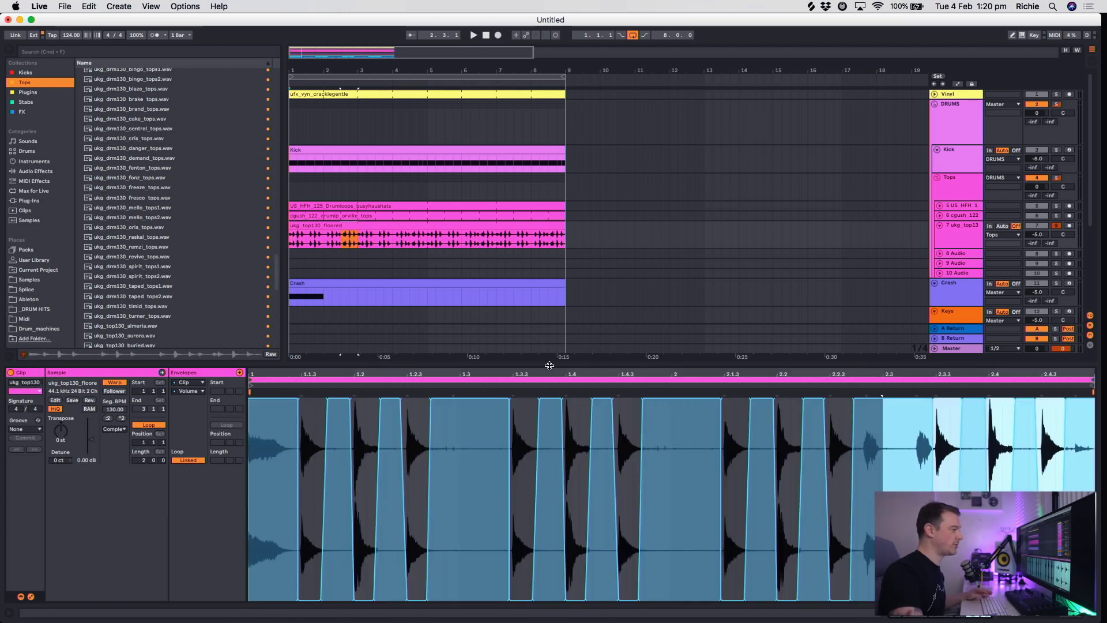
pyautogui.click(791, 454)
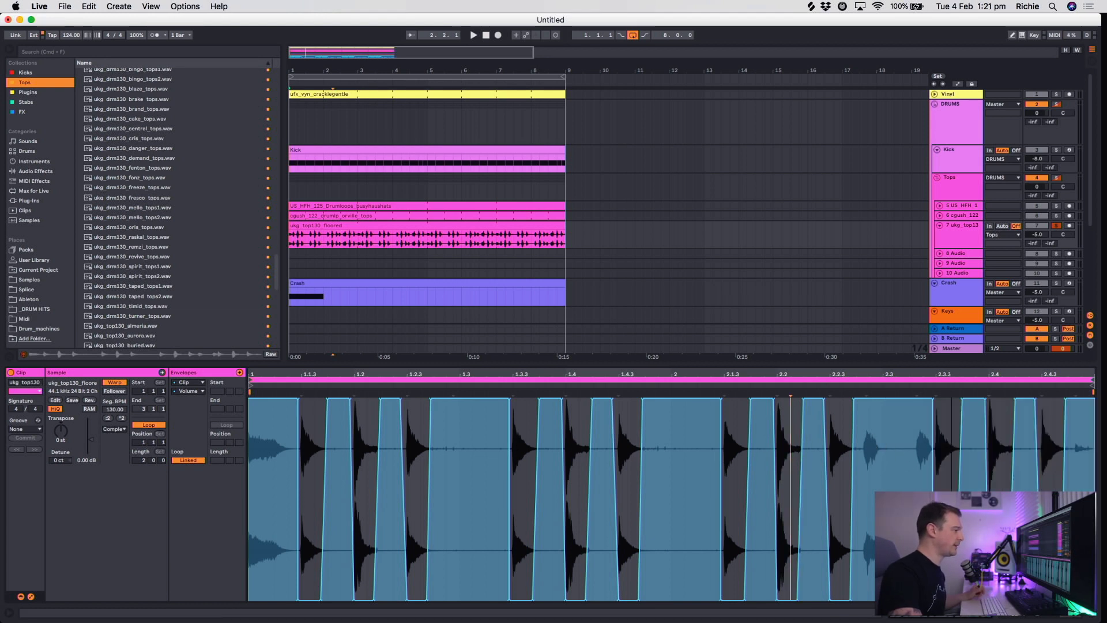
pyautogui.press('space')
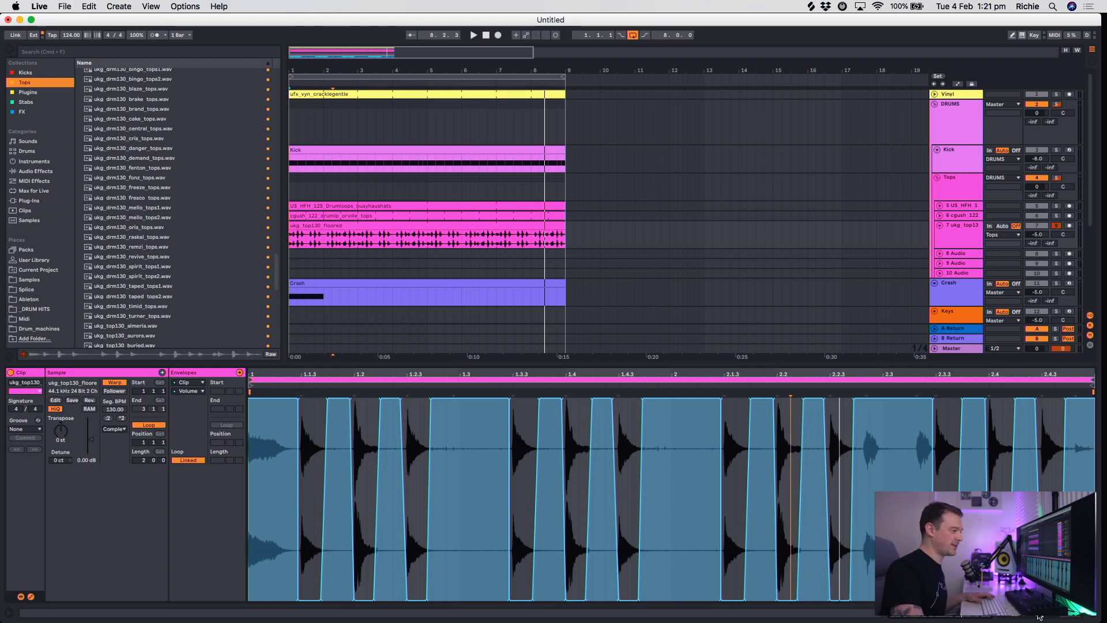
# Unsolo the ukg_top130_floored track during playback, lower its volume and fold the track.
pyautogui.hotkey('shift', 'Tab')
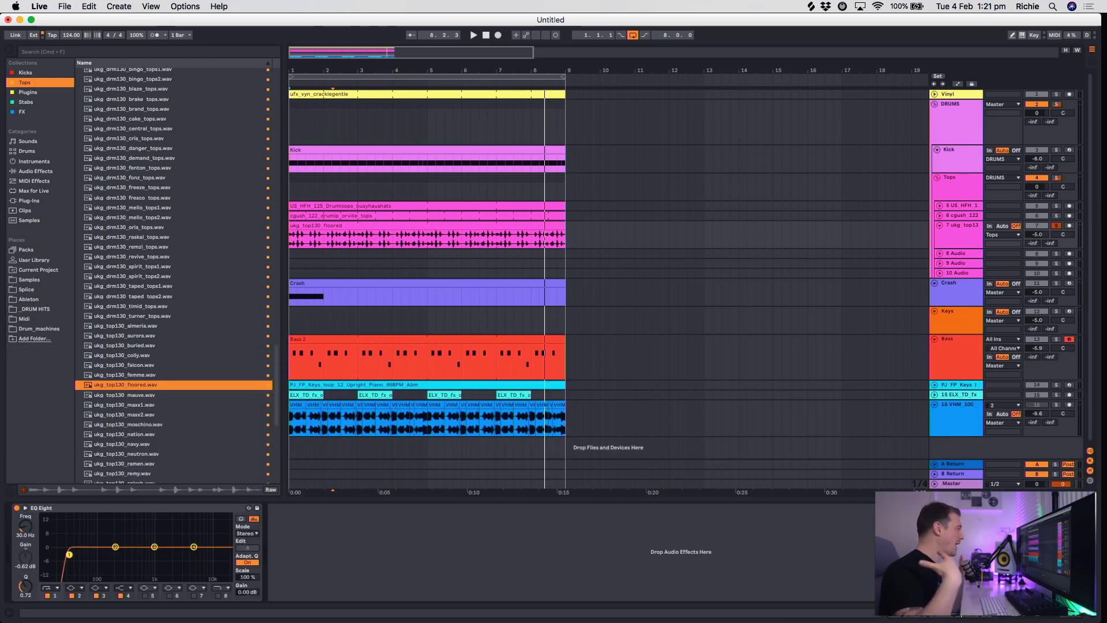
pyautogui.press('space')
pyautogui.click(1056, 225)
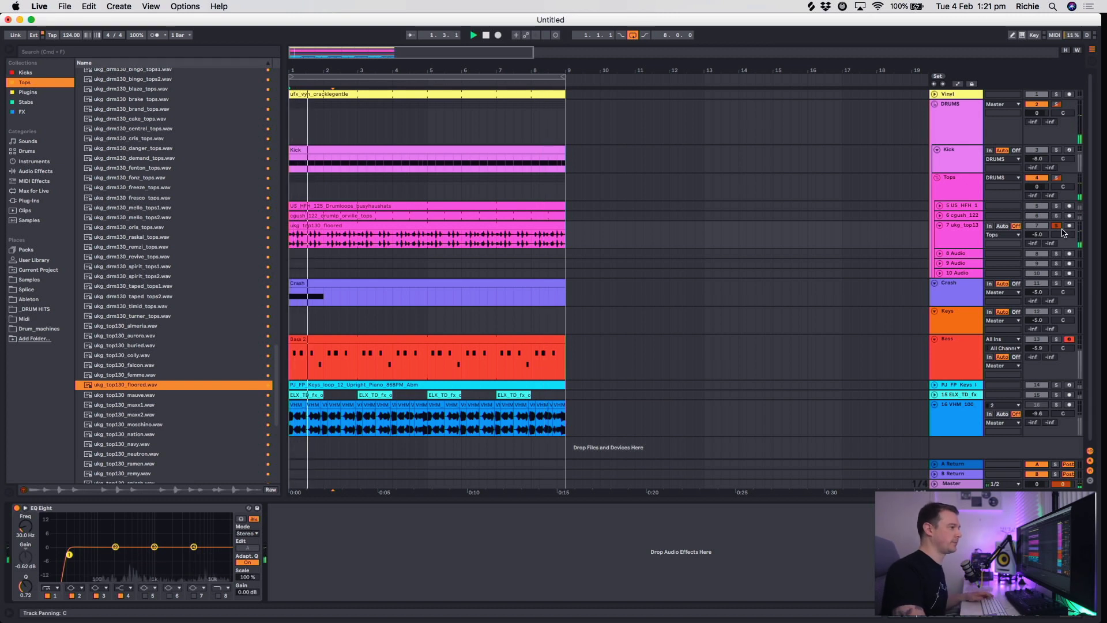
pyautogui.moveTo(1036, 234); pyautogui.dragTo(1036, 252)
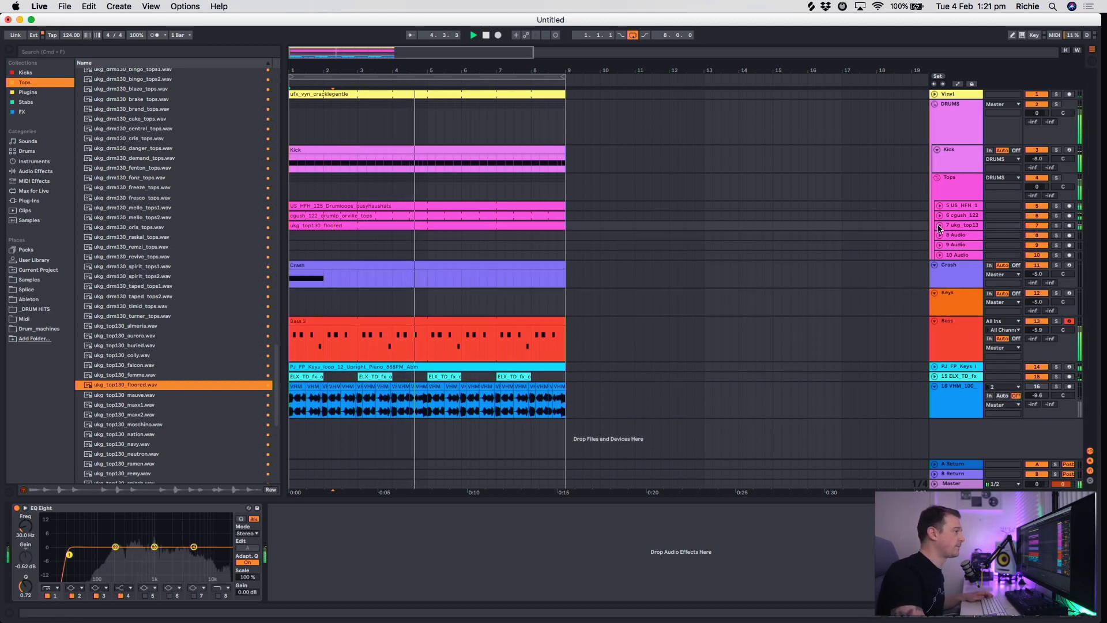
pyautogui.click(943, 225)
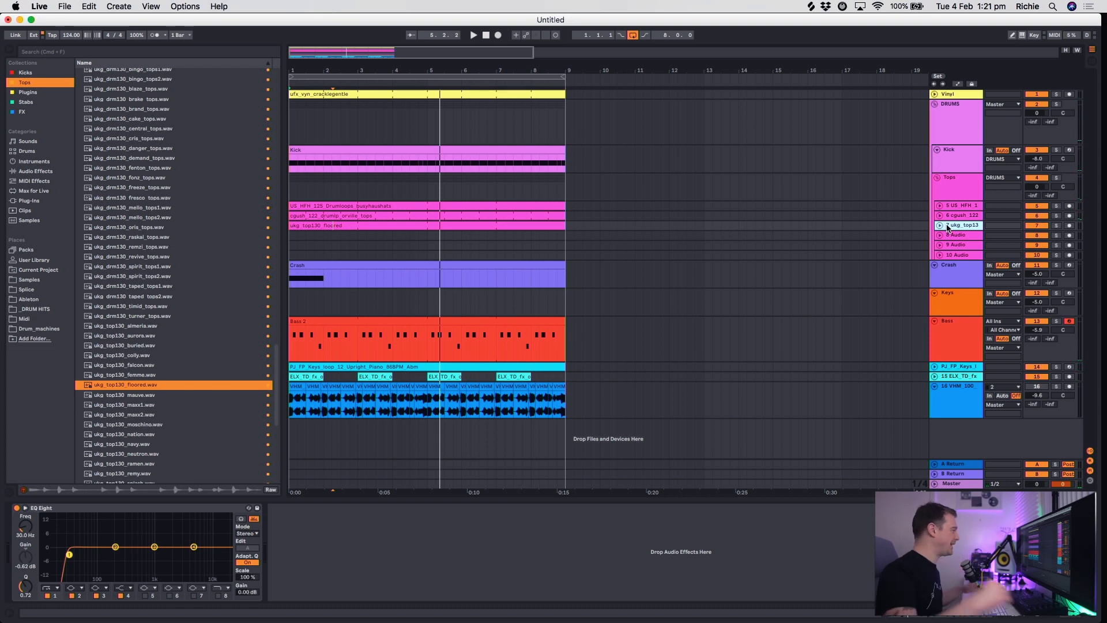
# Unfold the empty 8 Audio track in the Tops group and increase its height.
pyautogui.click(940, 235)
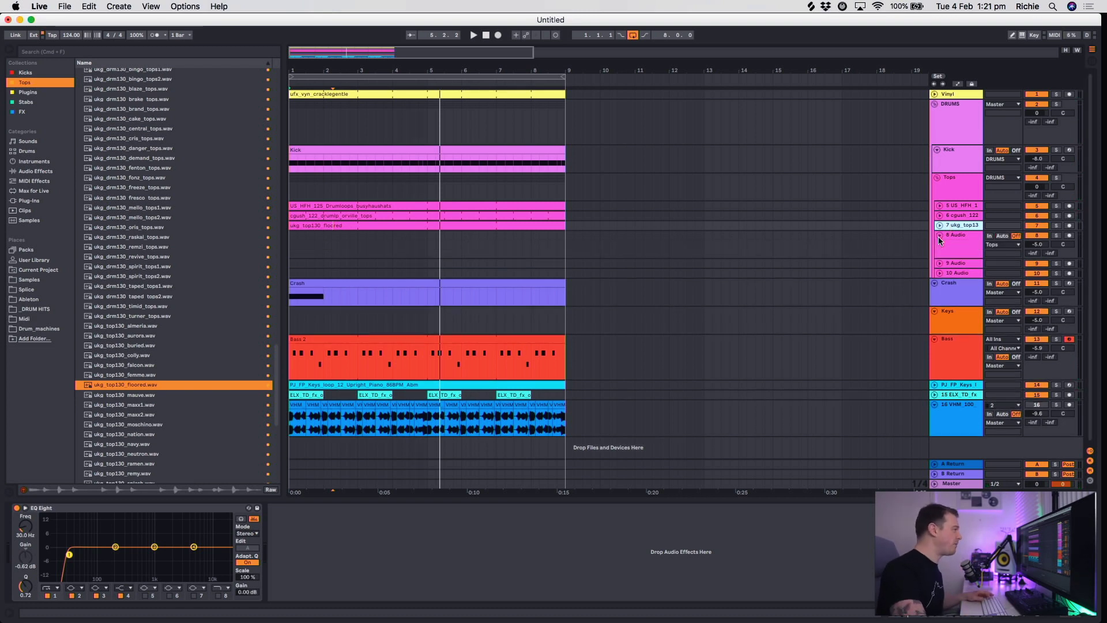
pyautogui.click(949, 255)
pyautogui.moveTo(951, 263); pyautogui.dragTo(954, 283)
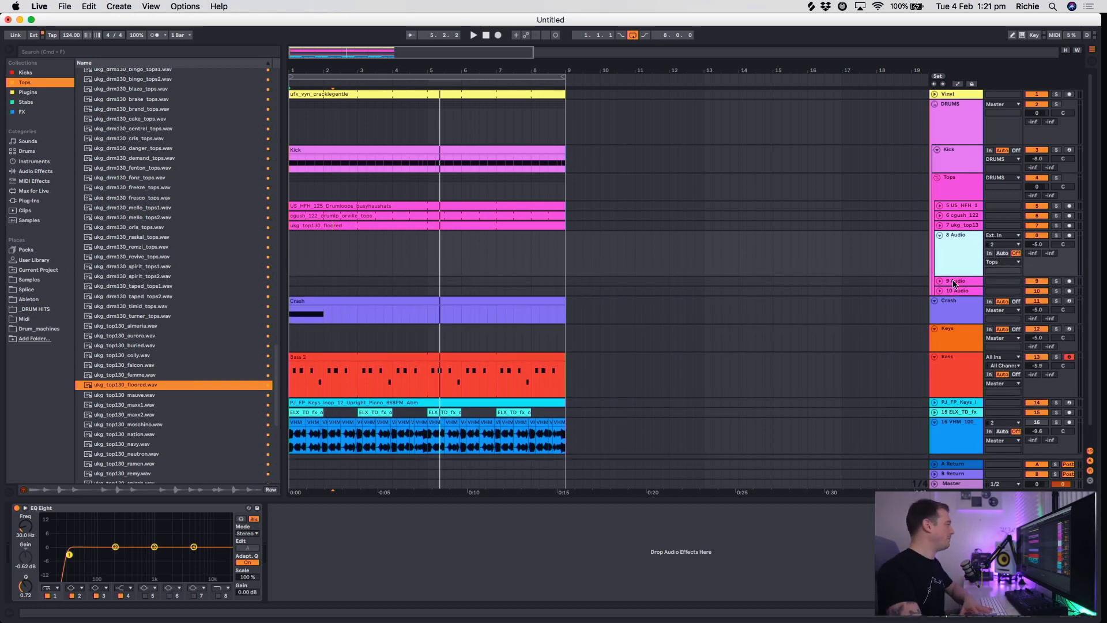
# Audition US_HFH_125 drum loops from friskyhats down to sneaky_hats and steady_hats in the Tops collection over the playing arrangement.
pyautogui.scroll(-5, 181, 346)
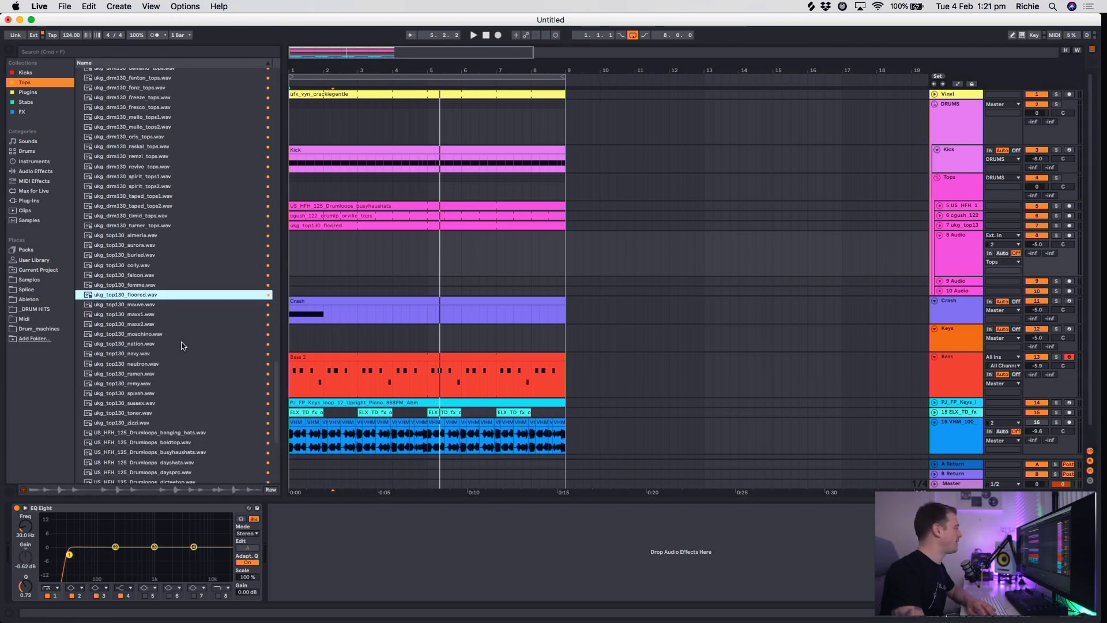
pyautogui.scroll(-1, 187, 386)
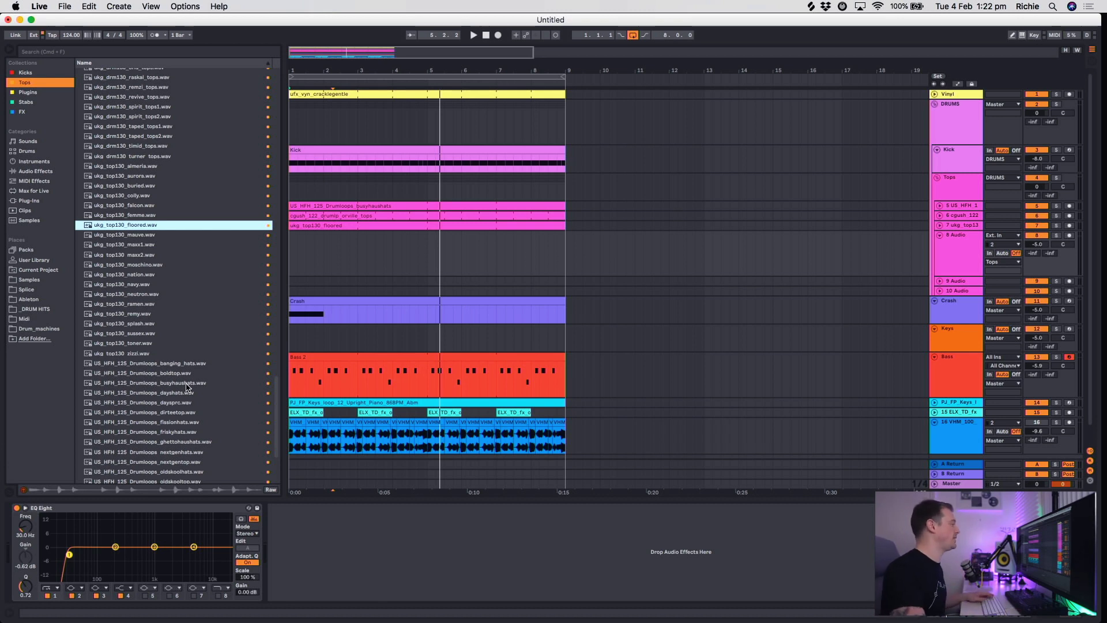
pyautogui.scroll(-5, 186, 386)
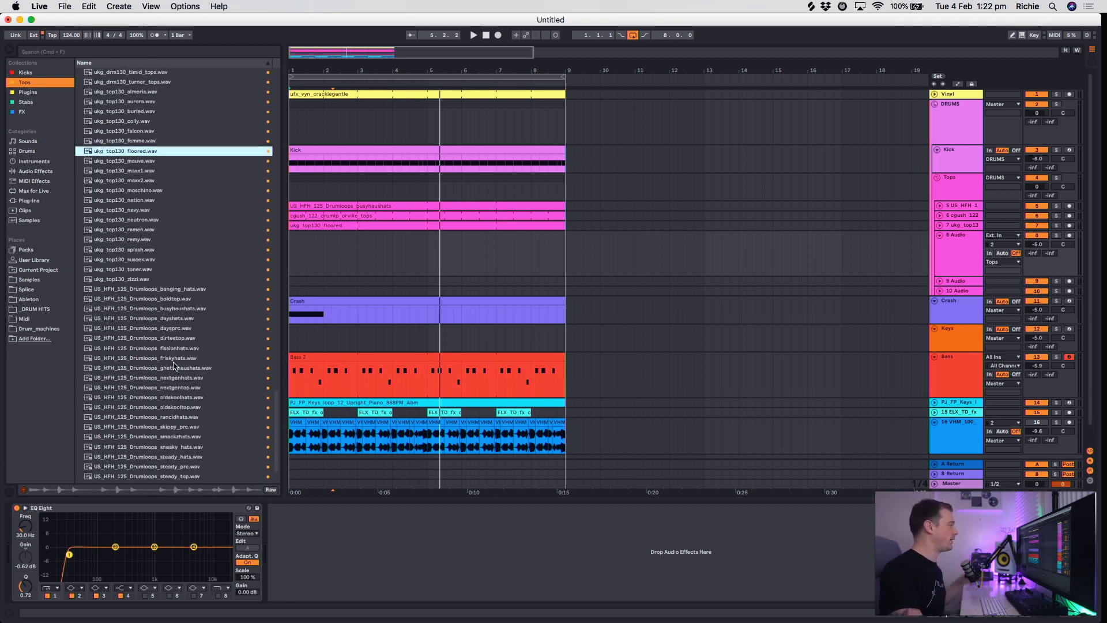
pyautogui.scroll(-1, 175, 365)
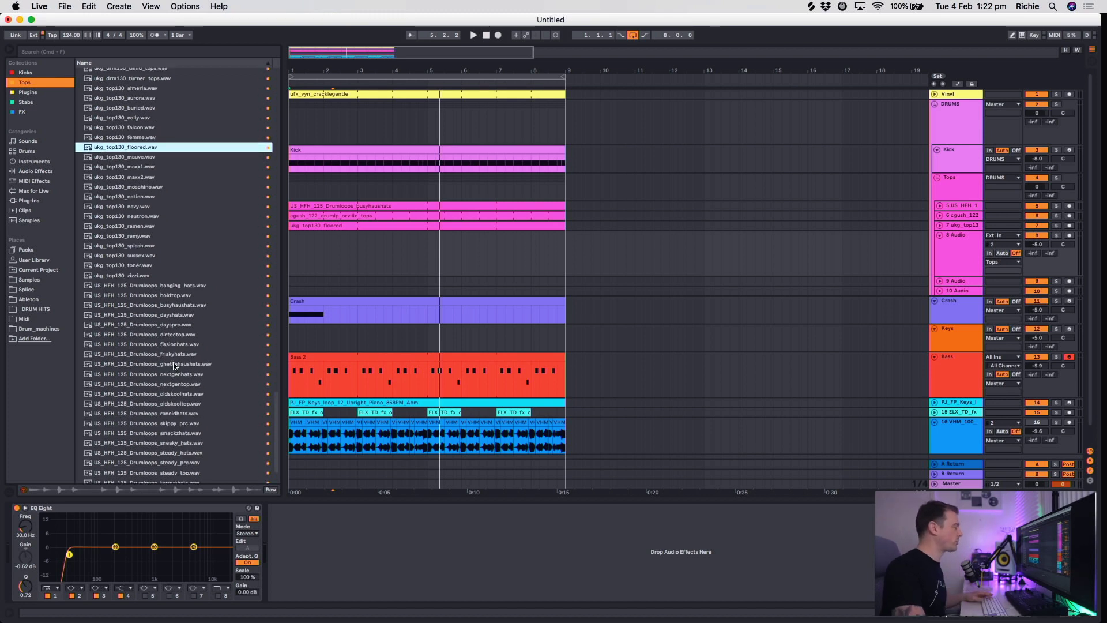
pyautogui.scroll(-3, 170, 367)
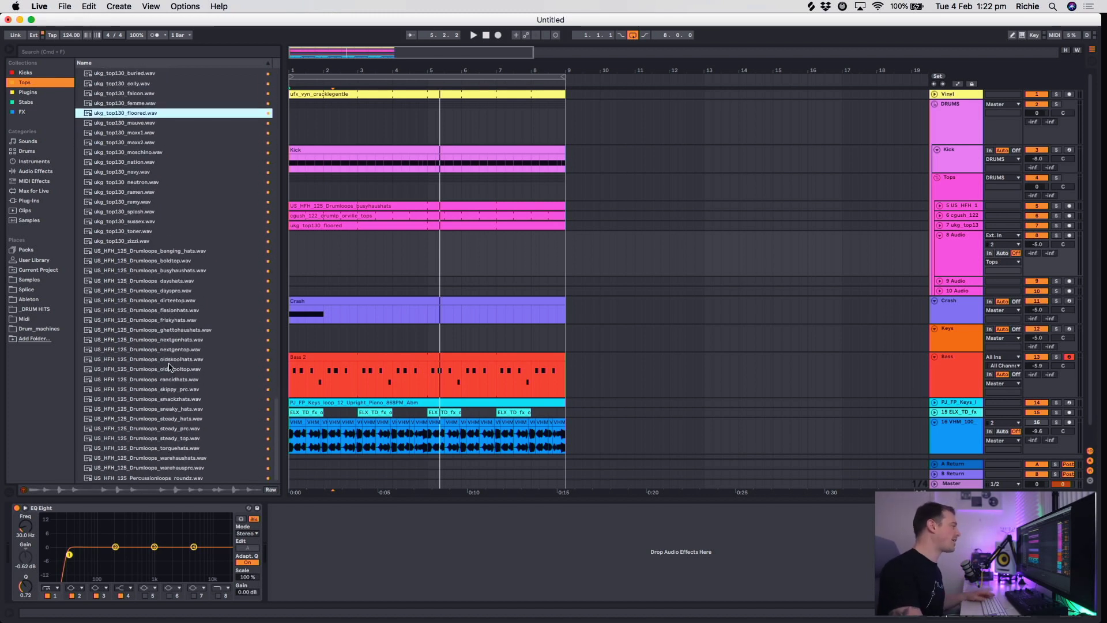
pyautogui.press('space')
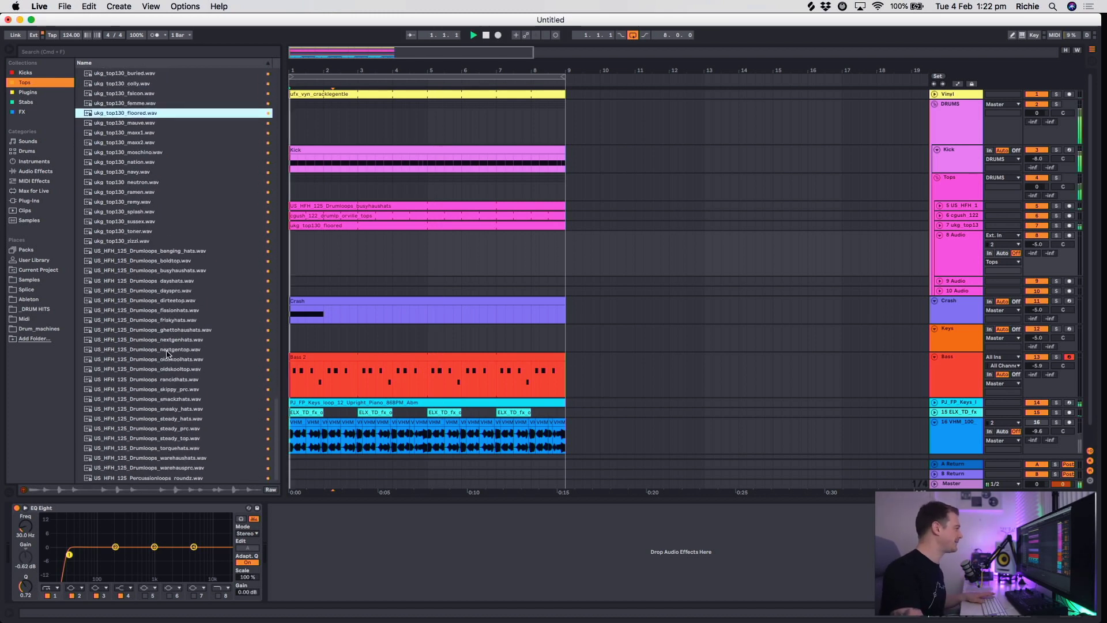
pyautogui.click(167, 320)
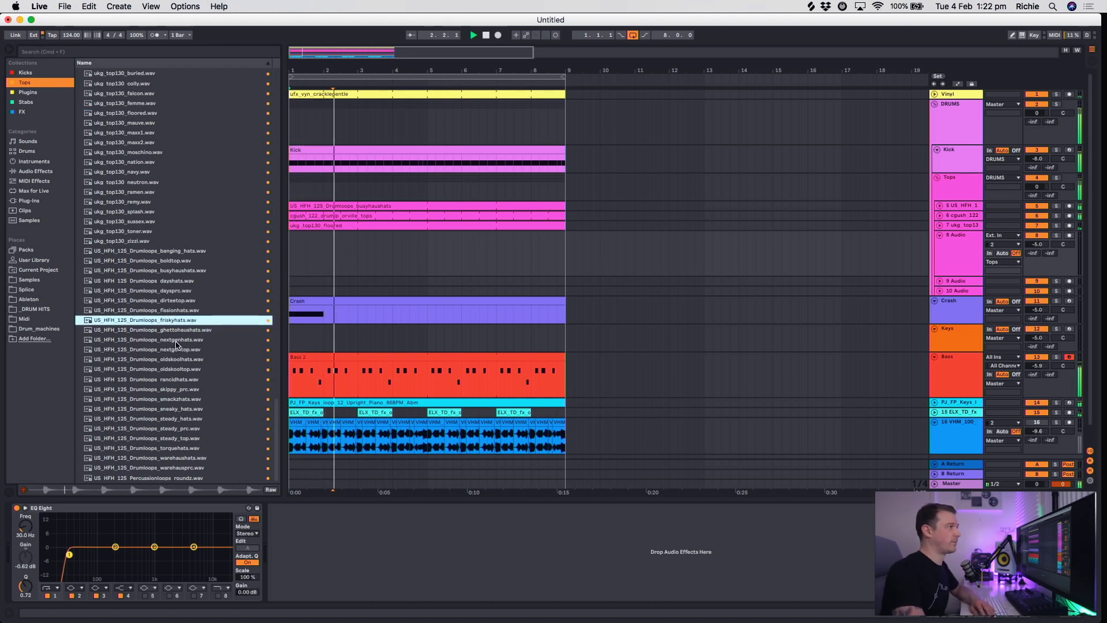
pyautogui.click(172, 340)
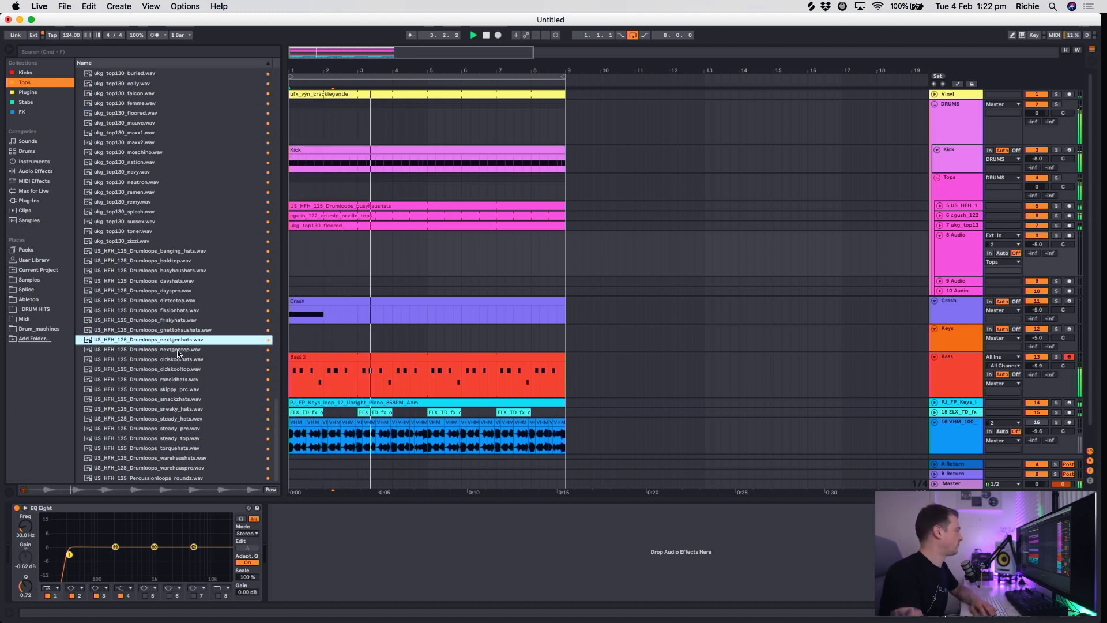
pyautogui.click(181, 369)
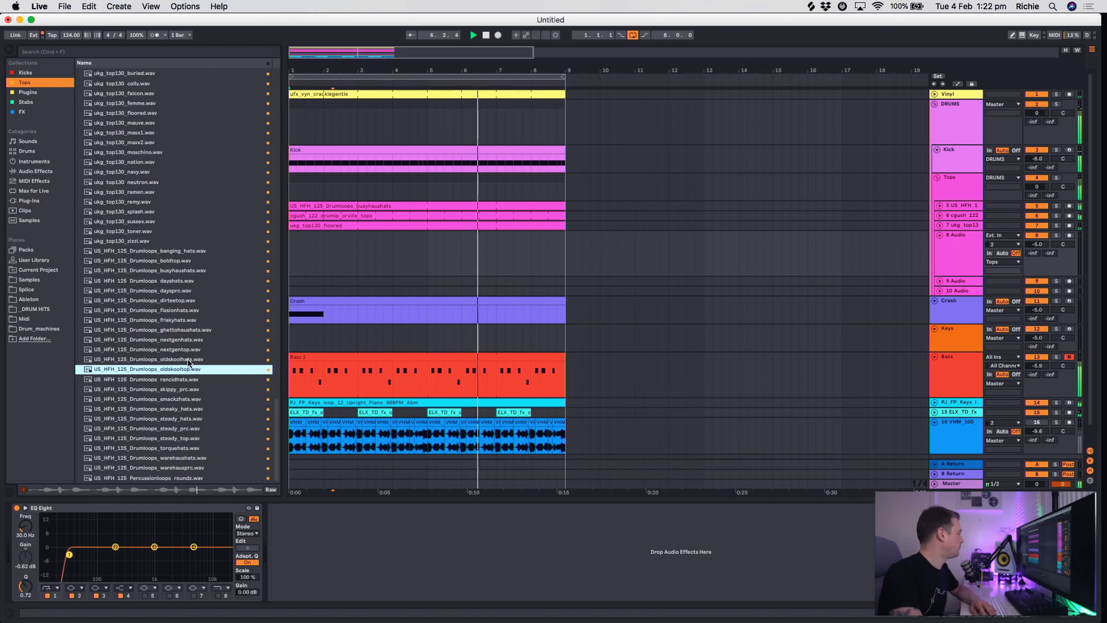
pyautogui.click(188, 360)
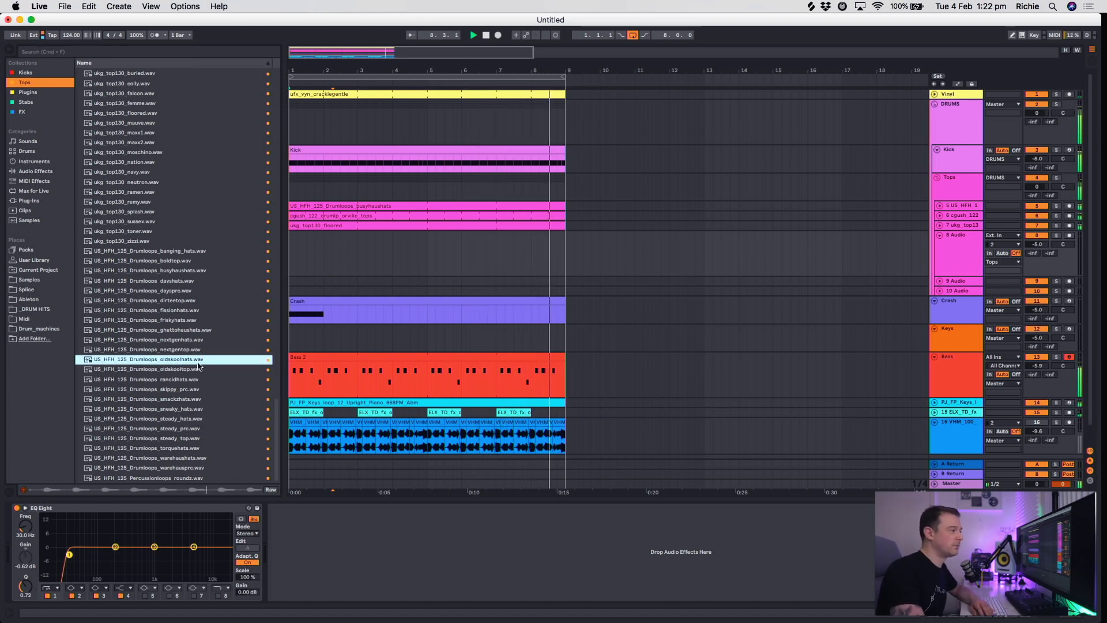
pyautogui.click(196, 389)
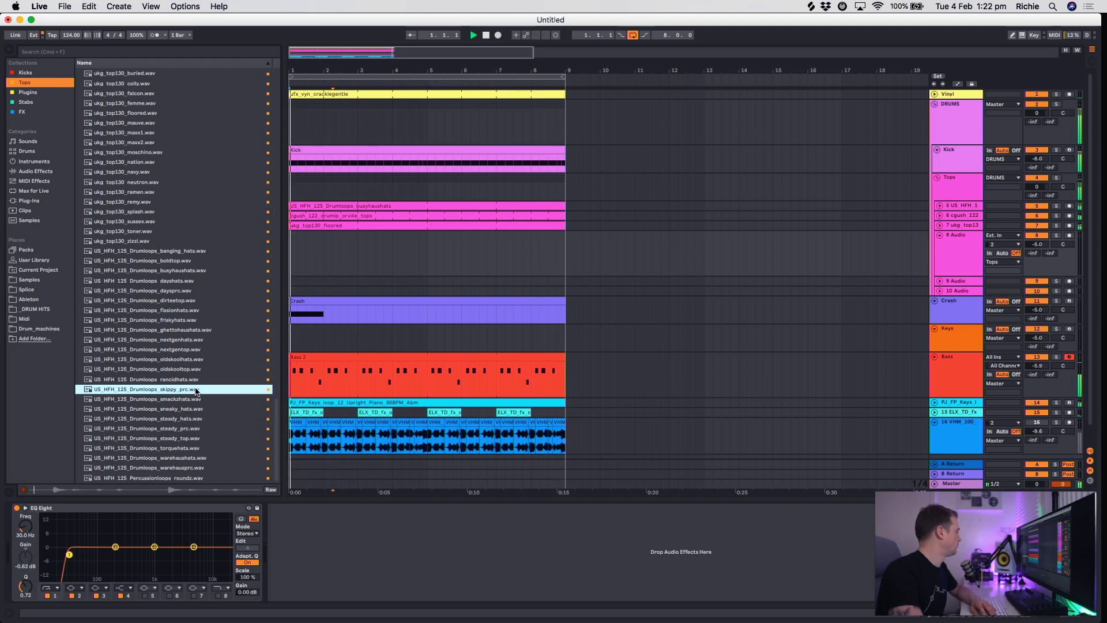
pyautogui.click(186, 418)
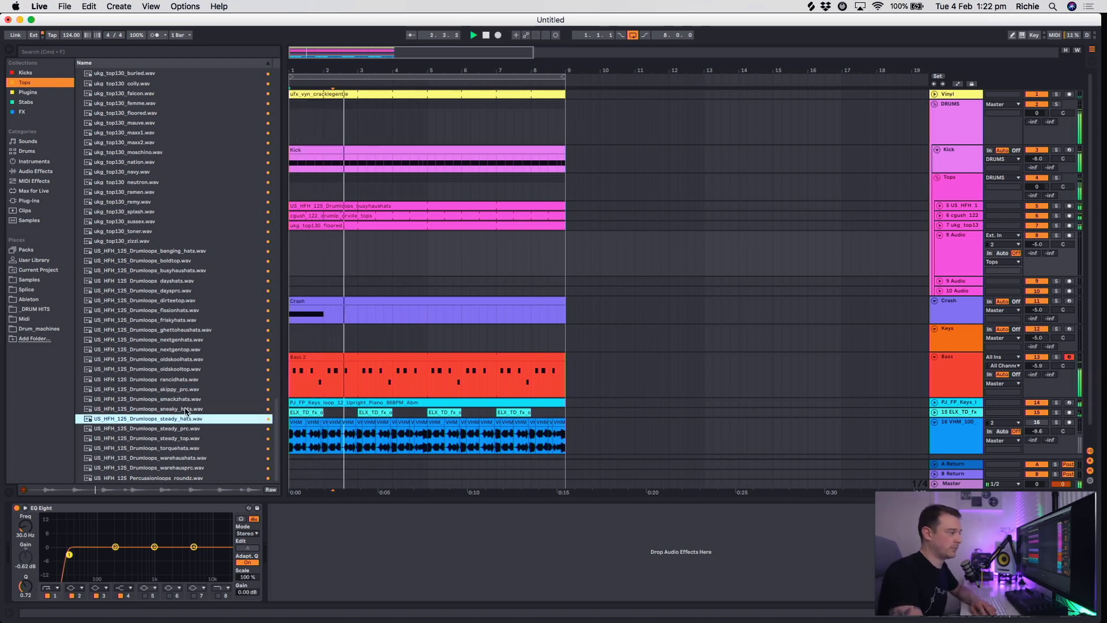
pyautogui.click(185, 408)
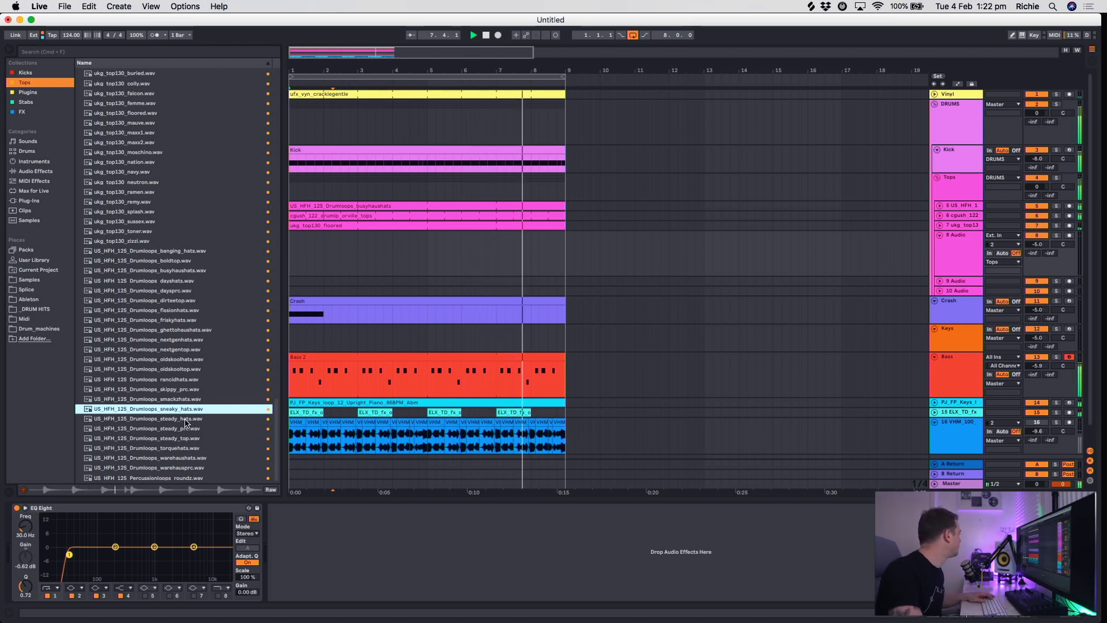
# Audition the ghettohaushats, banging_hats and ukg_top130_zizzi loops, and place US_HFH_125_Drumloops_banging_hats at bar 1 of the 8 Audio track.
pyautogui.click(187, 330)
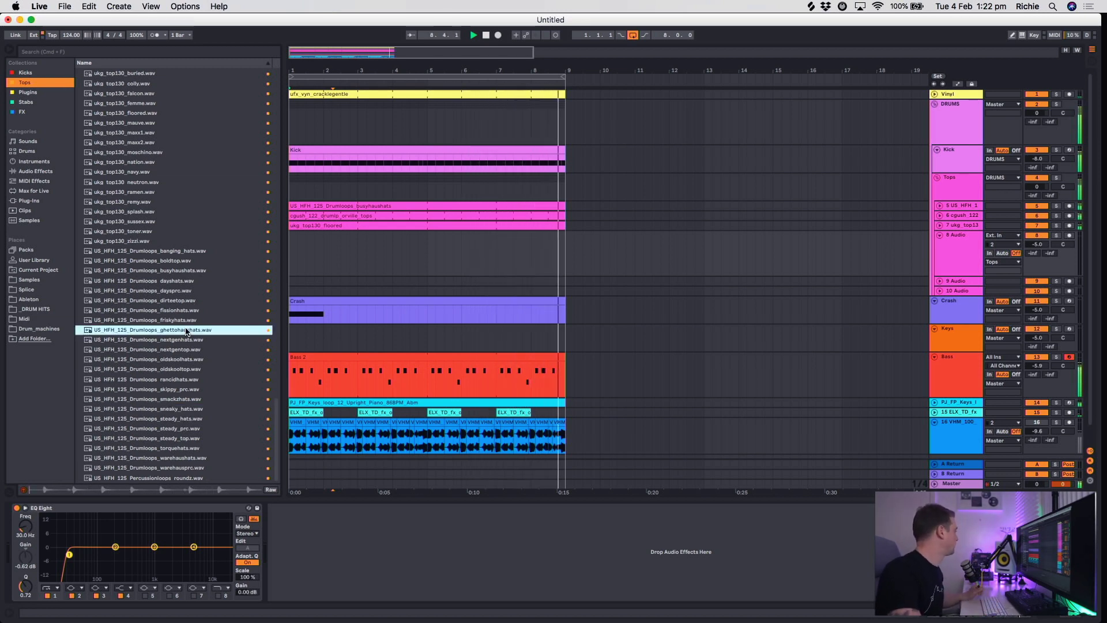
pyautogui.click(188, 252)
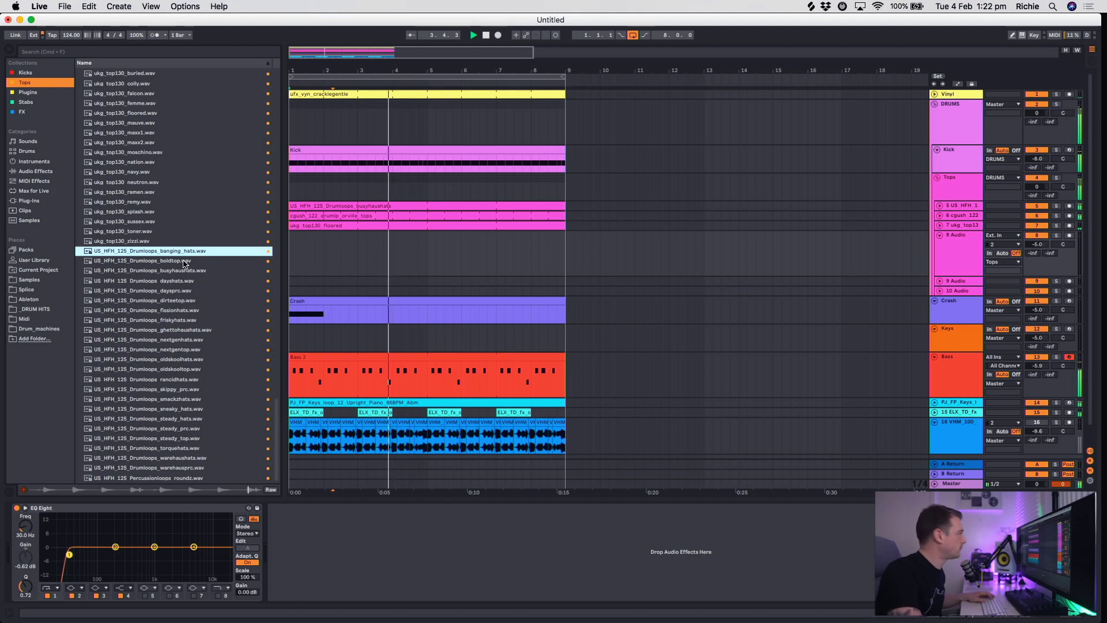
pyautogui.click(186, 242)
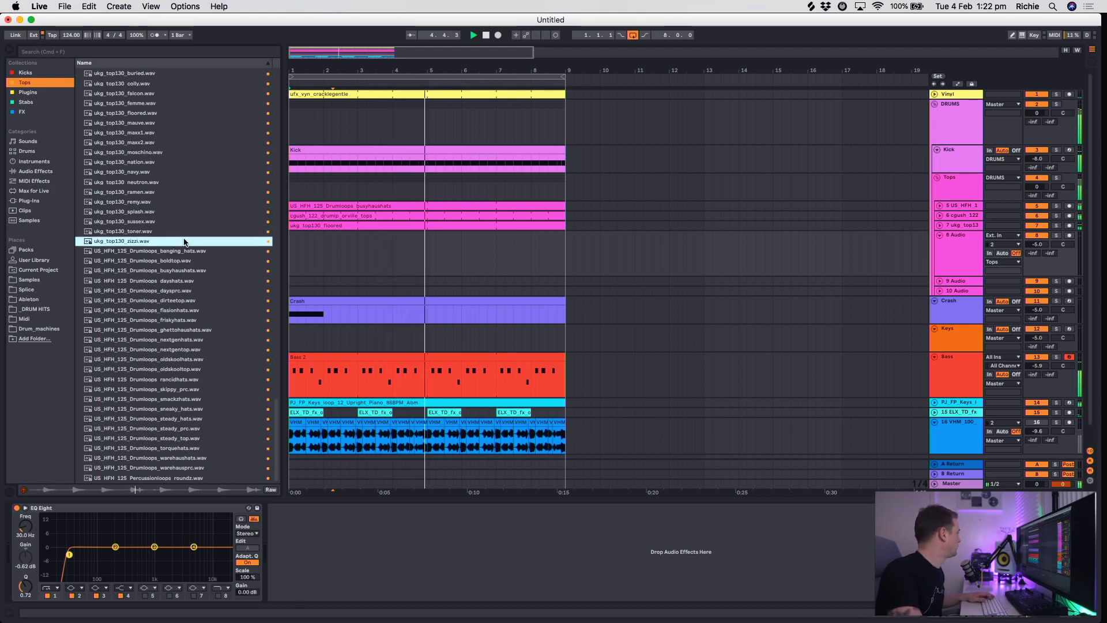
pyautogui.press('Down')
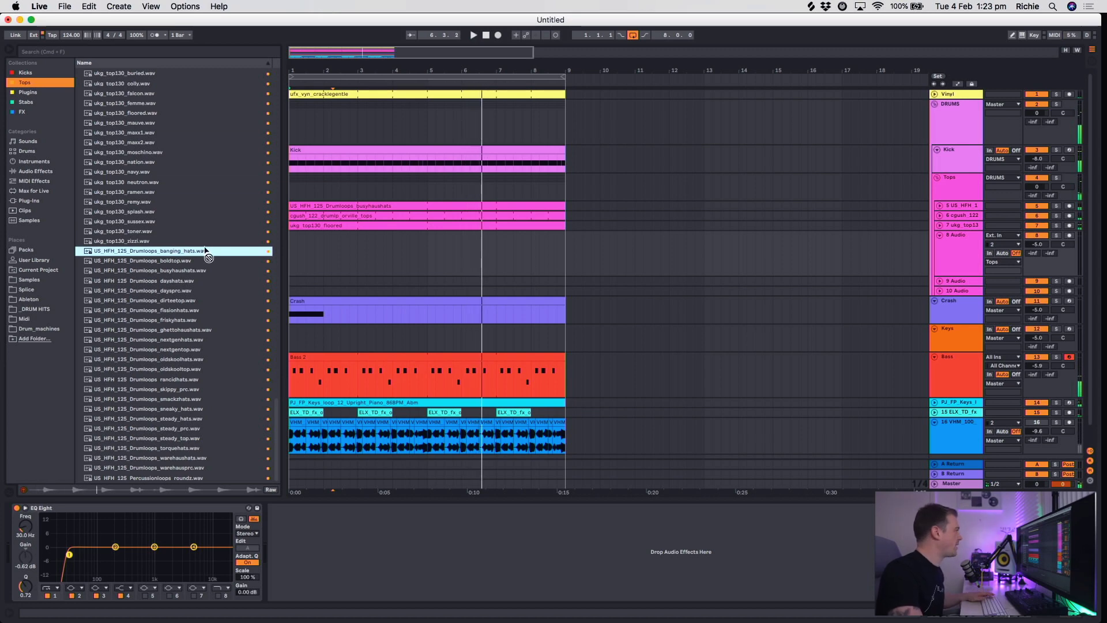
pyautogui.moveTo(204, 250); pyautogui.dragTo(292, 254)
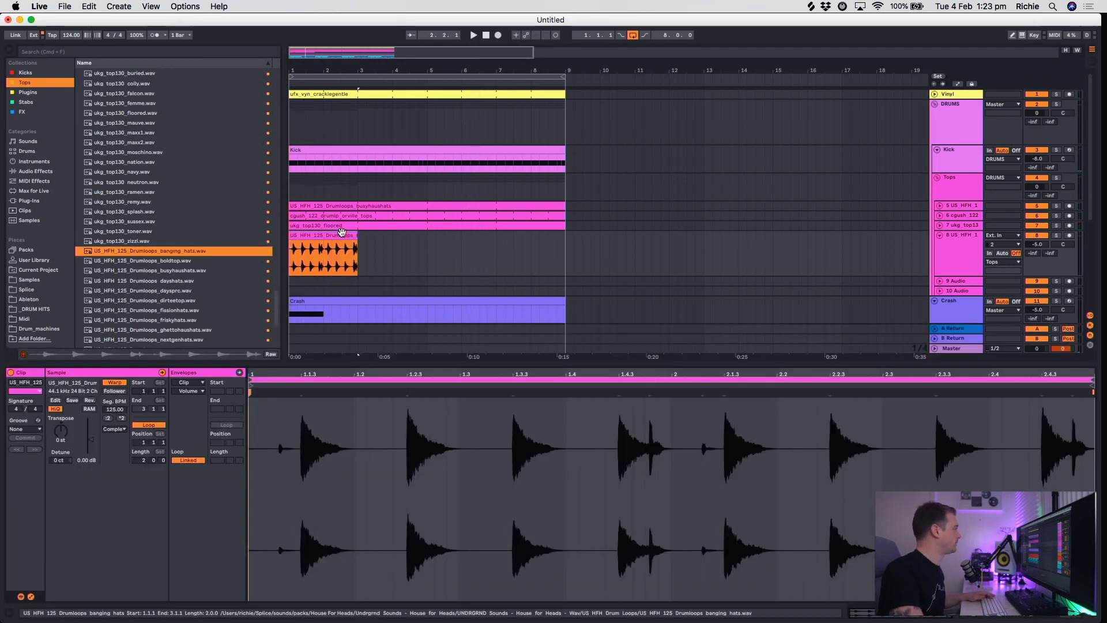
# Solo the banging_hats track, loop one beat of the clip from position 1.2.2, and extend the clip to bar 9.
pyautogui.click(1056, 235)
pyautogui.press('space')
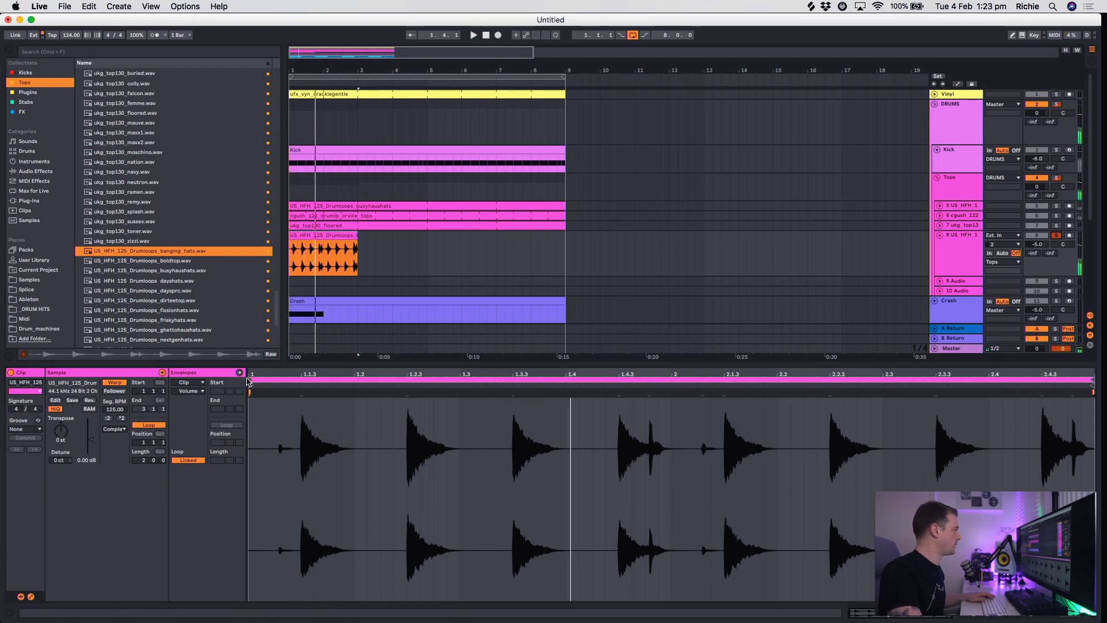
pyautogui.moveTo(250, 378); pyautogui.dragTo(355, 384)
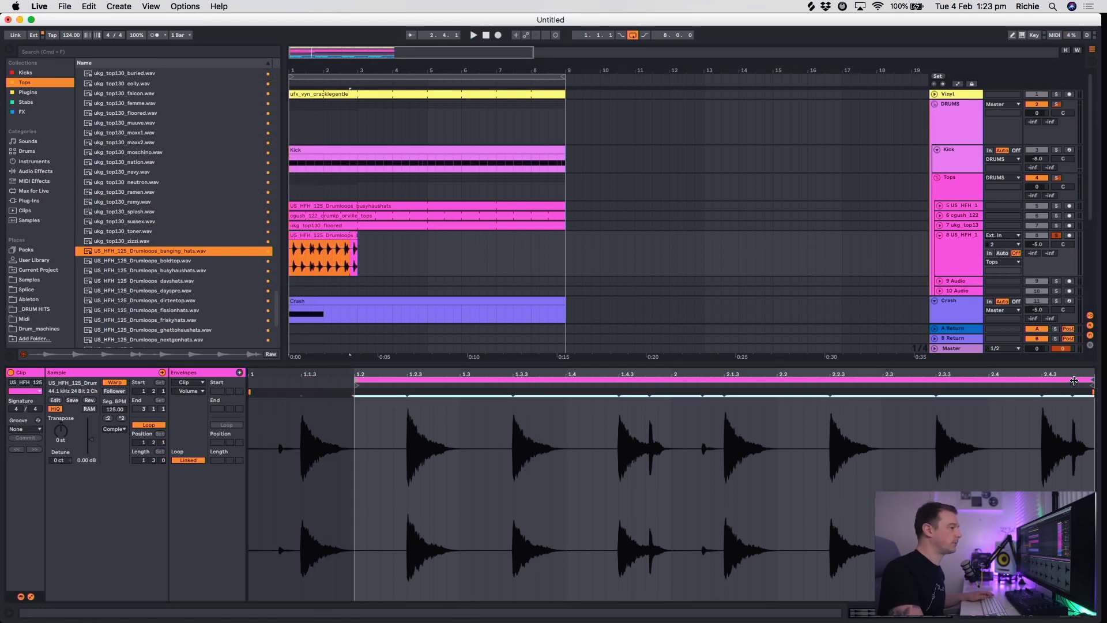
pyautogui.moveTo(1092, 378); pyautogui.dragTo(428, 379)
pyautogui.press('space')
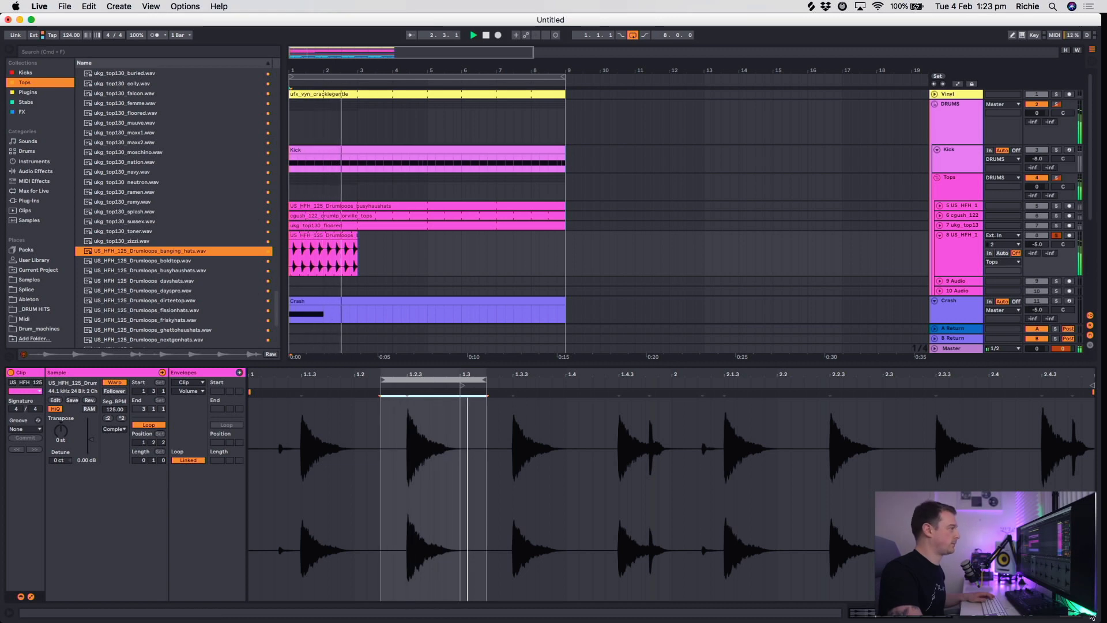
pyautogui.press('super+alt+l')
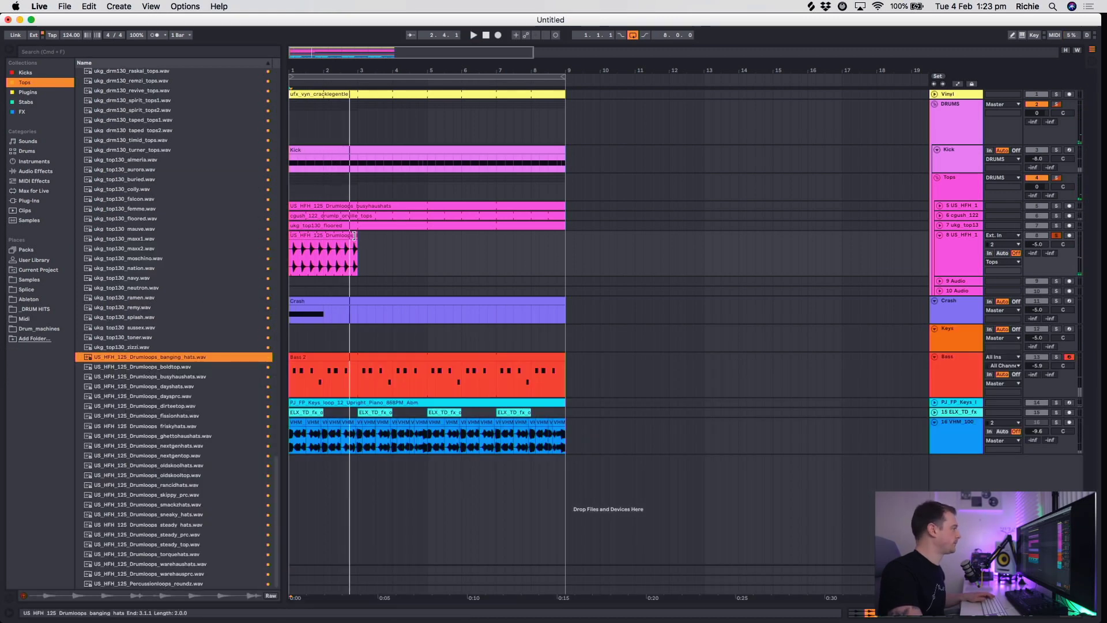
pyautogui.moveTo(353, 235); pyautogui.dragTo(565, 235)
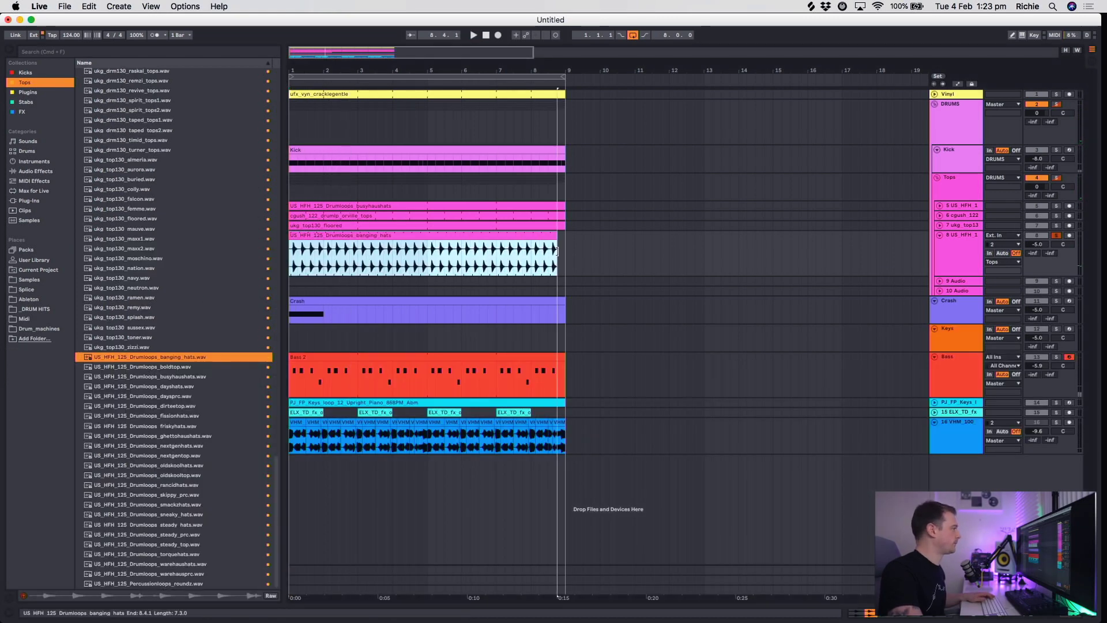
# Unsolo the banging_hats track, lower its volume to about -5.4 dB during playback and fold the track.
pyautogui.click(1057, 235)
pyautogui.moveTo(1036, 244); pyautogui.dragTo(1037, 248)
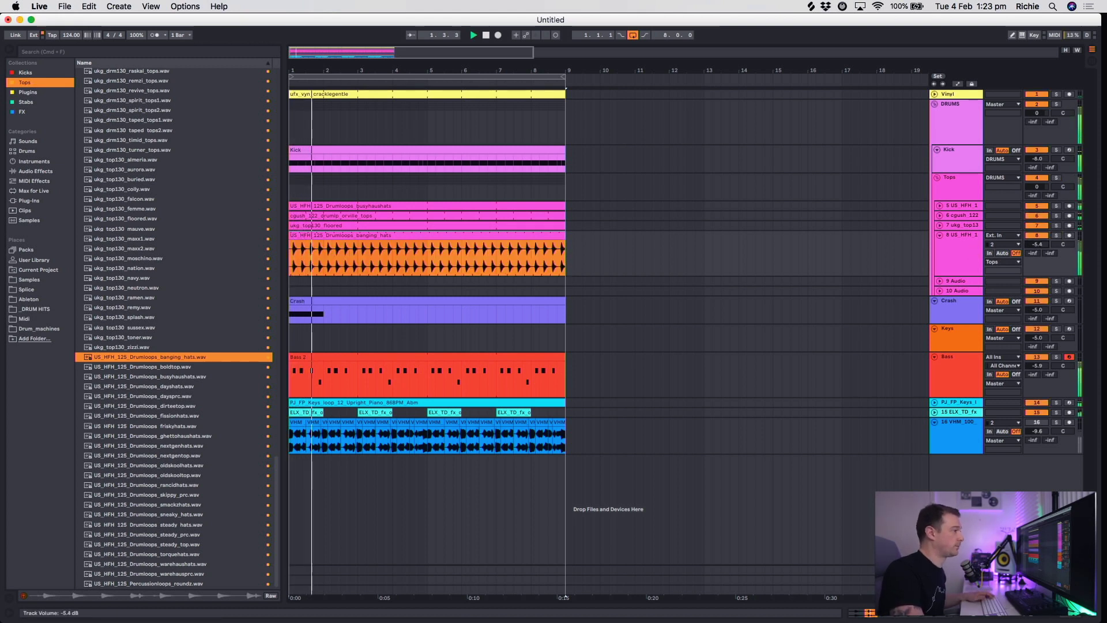
pyautogui.press('u')
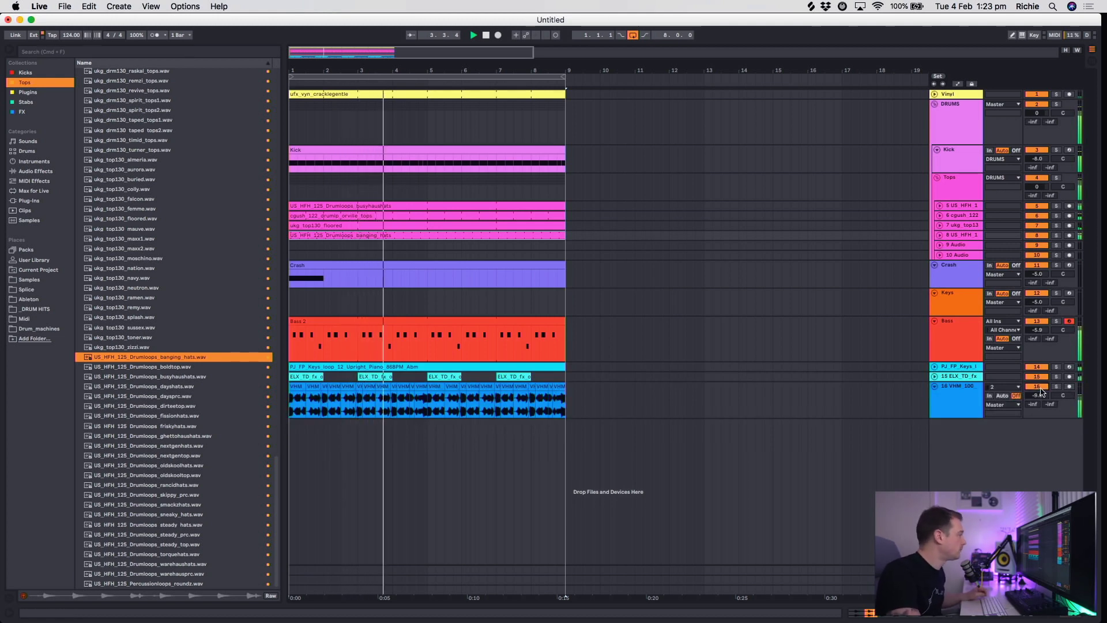
# Try the VHM_100 vocal track at -10.2 dB during playback, and return its volume to -9.8 dB.
pyautogui.scroll(-3, 1043, 397)
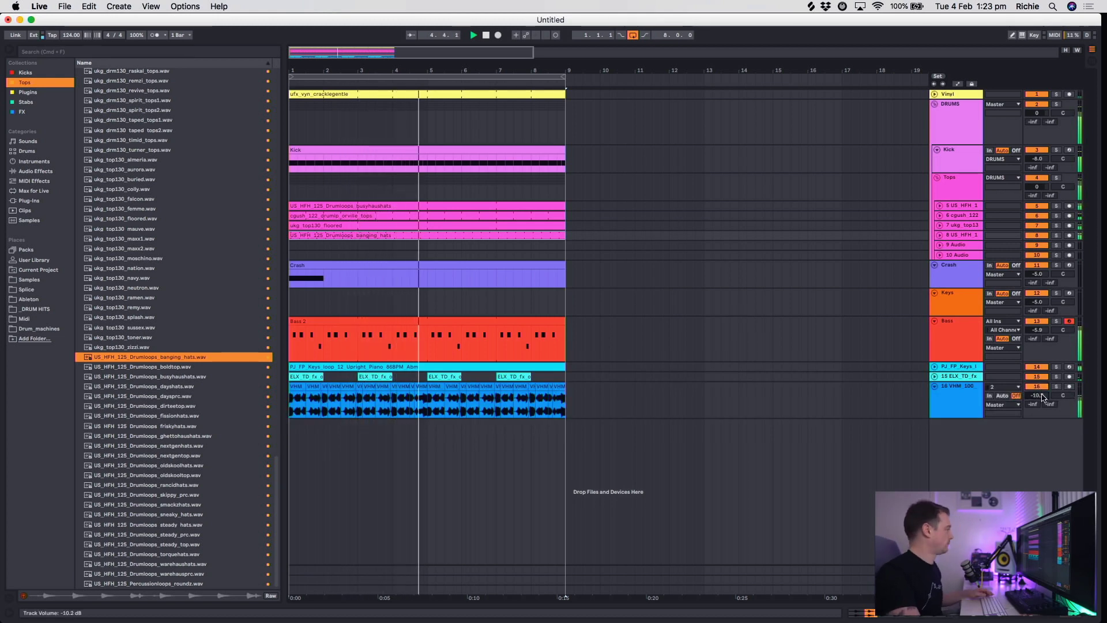
pyautogui.moveTo(1042, 398); pyautogui.dragTo(1042, 394)
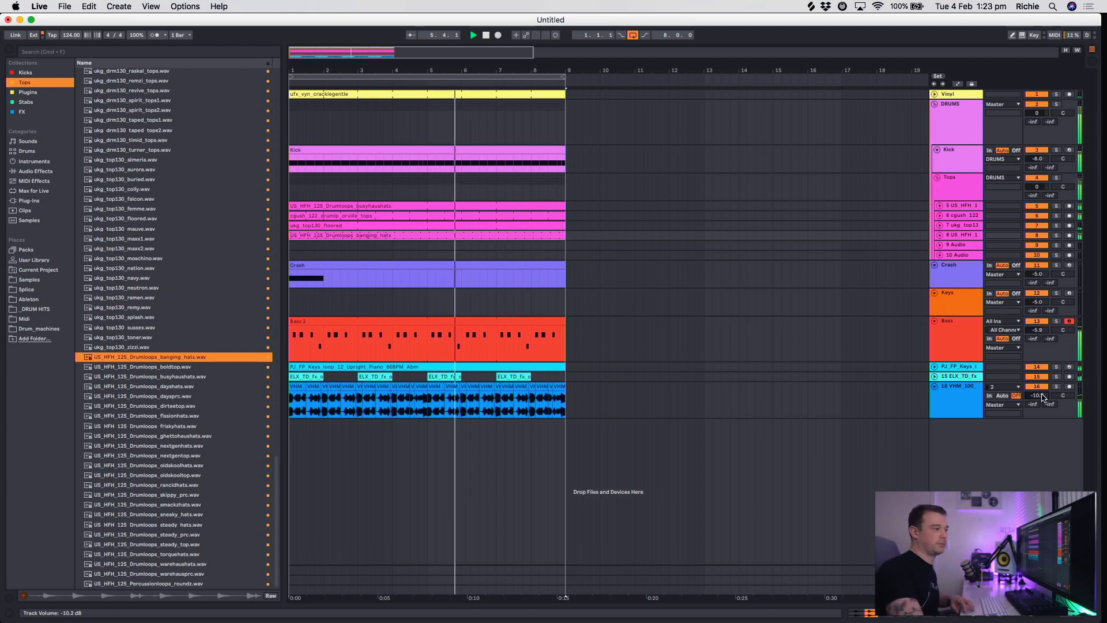
# Show the VHM_100 vocal track's devices and add an EQ Eight to its chain.
pyautogui.click(960, 412)
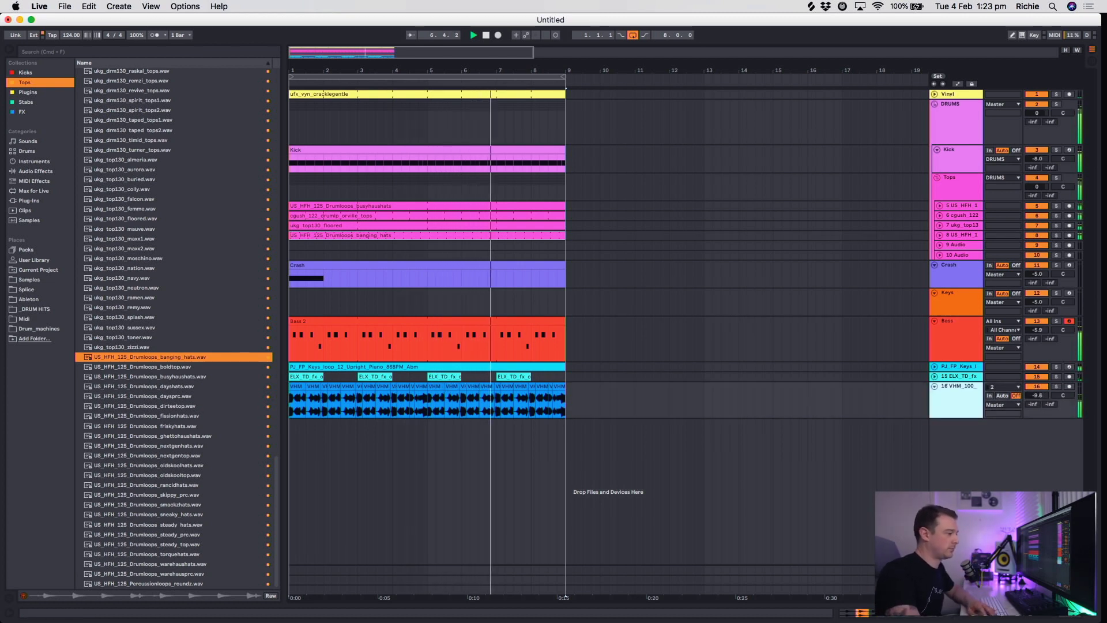
pyautogui.hotkey('shift', 'Tab')
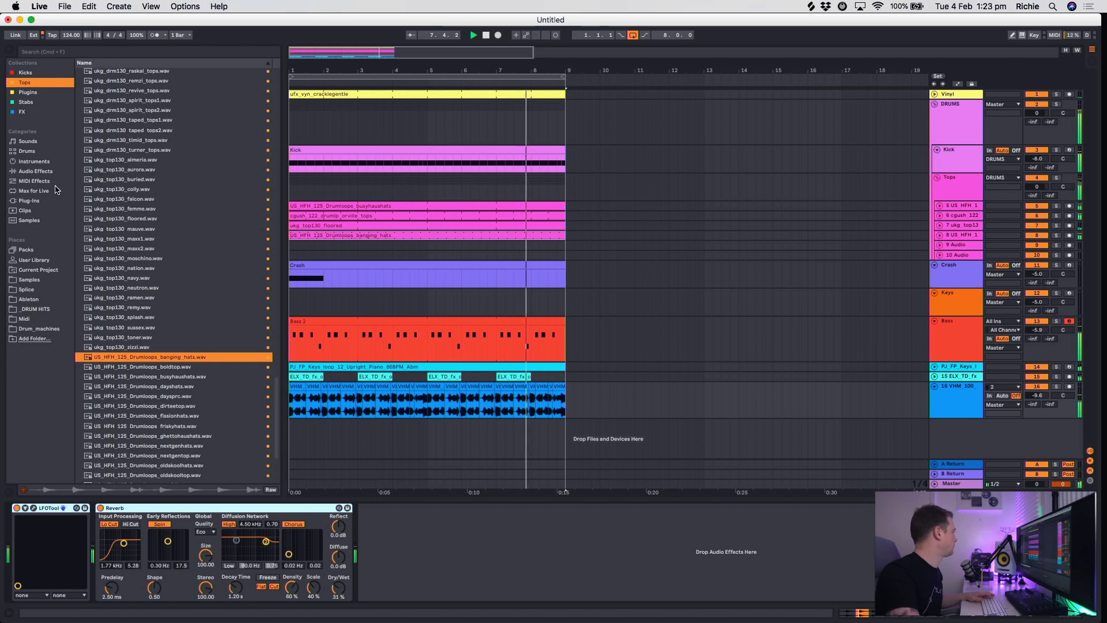
pyautogui.click(23, 171)
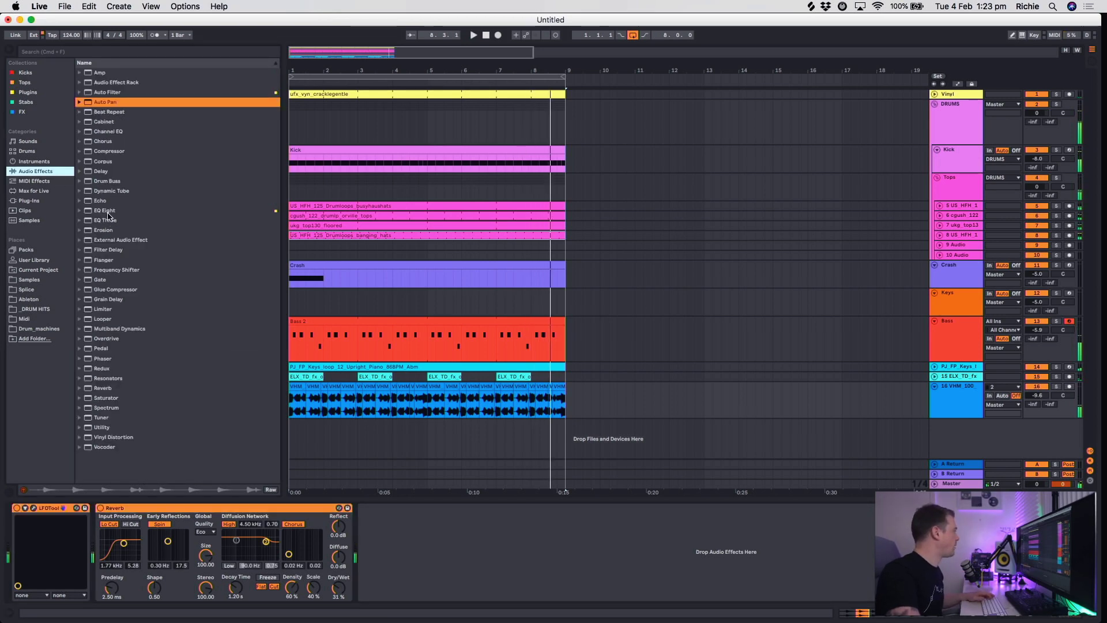
pyautogui.moveTo(108, 212); pyautogui.dragTo(102, 524)
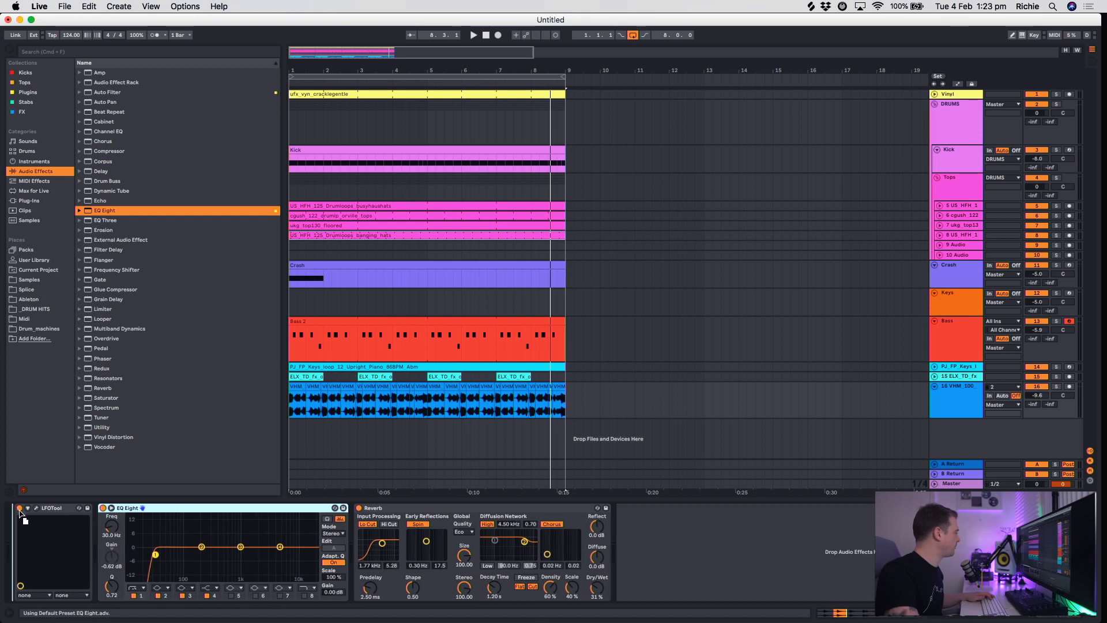
# Move the EQ Eight ahead of LFOTool and shape the vocal with a higher low cut and a 4.34 dB high boost at 3.72 kHz.
pyautogui.moveTo(29, 515); pyautogui.dragTo(115, 555)
pyautogui.press('space')
pyautogui.moveTo(194, 546); pyautogui.dragTo(178, 538)
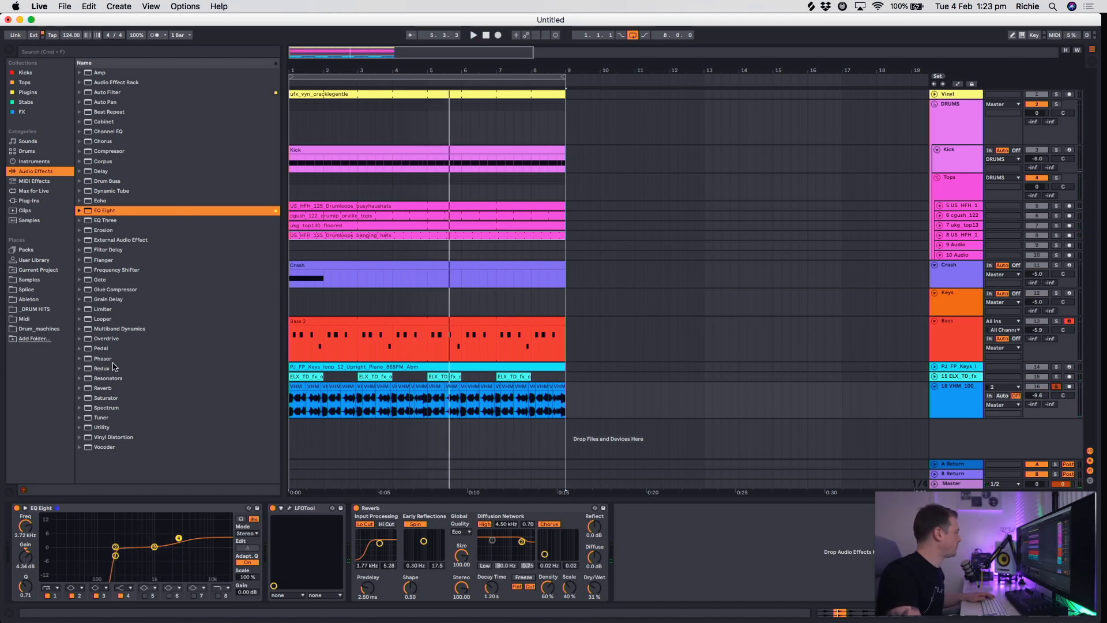
# Add a Saturator after the vocal's Reverb with 6.86 dB drive and -7.43 dB output, play the full loop and hide the device view.
pyautogui.click(113, 398)
pyautogui.moveTo(123, 414); pyautogui.dragTo(619, 539)
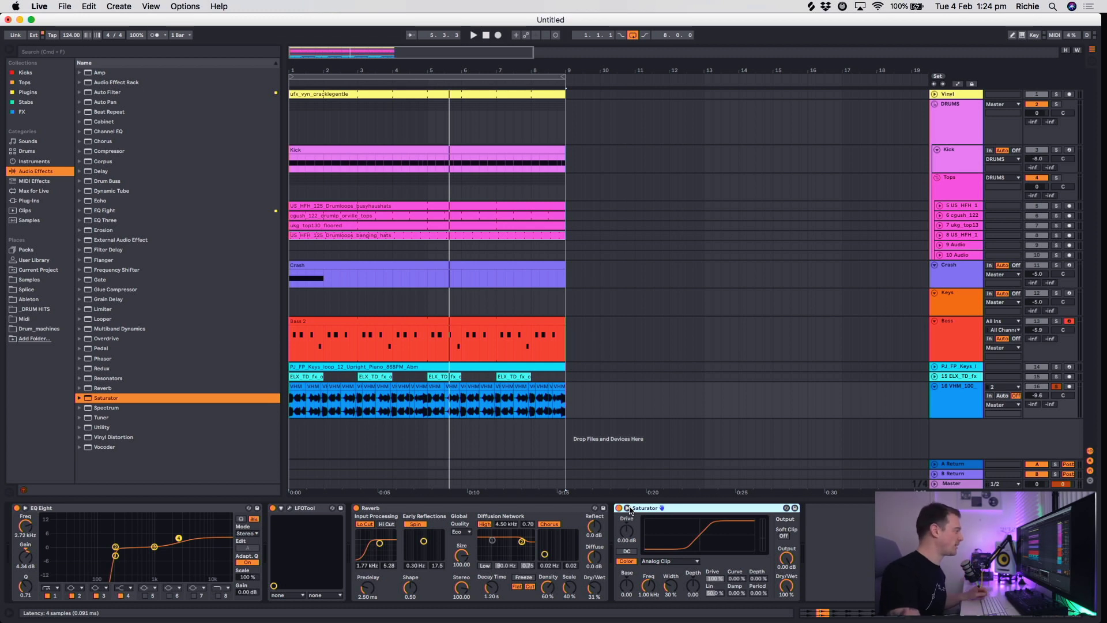
pyautogui.press('space')
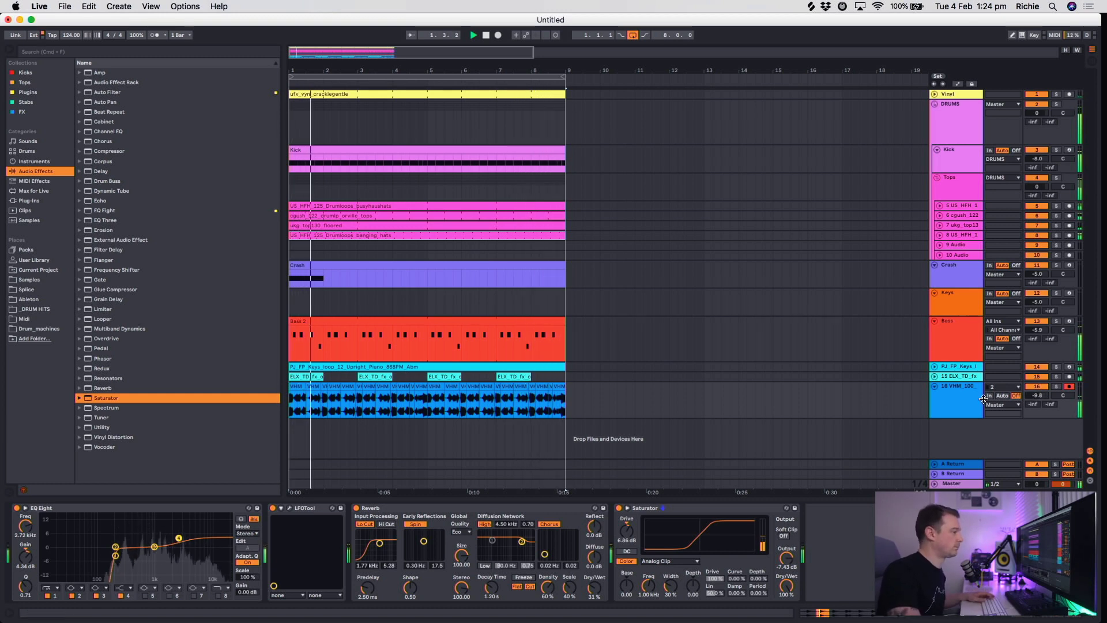
pyautogui.click(1093, 616)
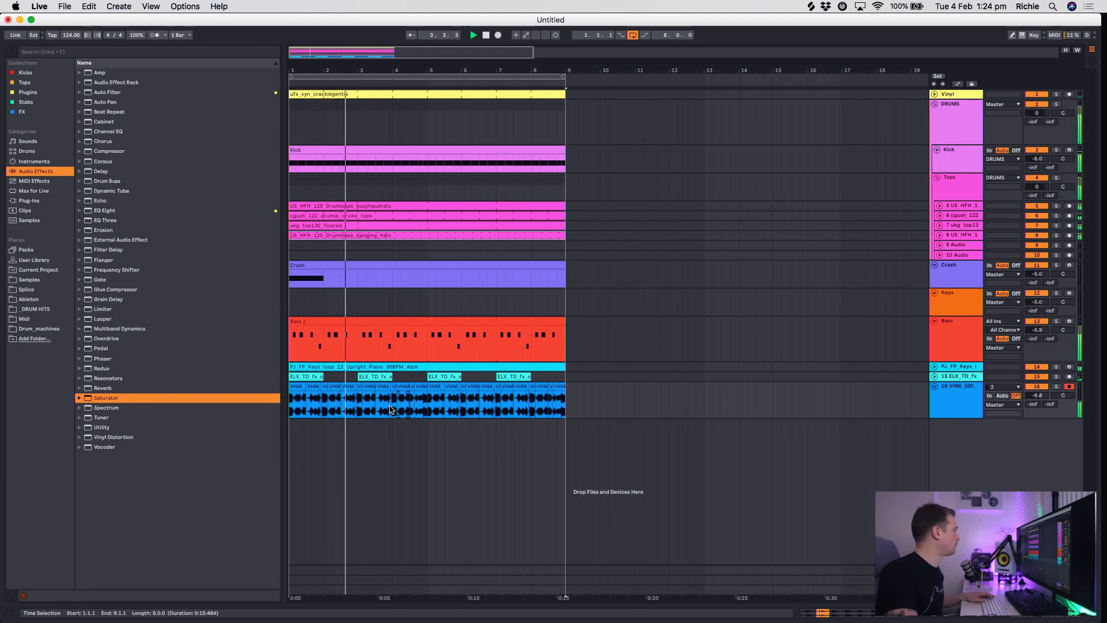
pyautogui.click(407, 444)
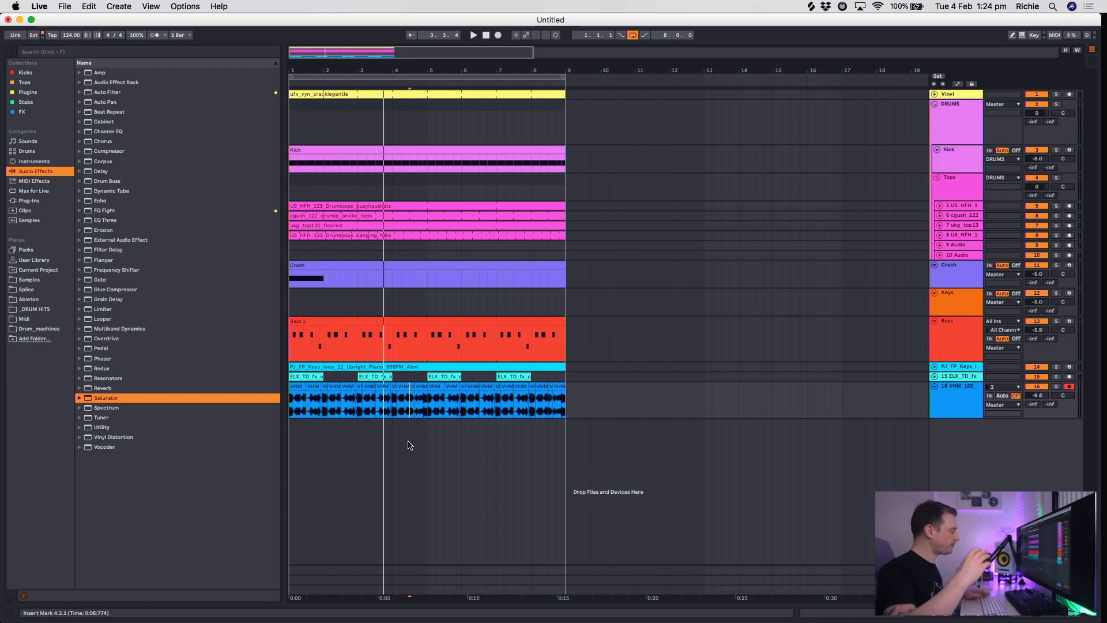
pyautogui.press('super+s')
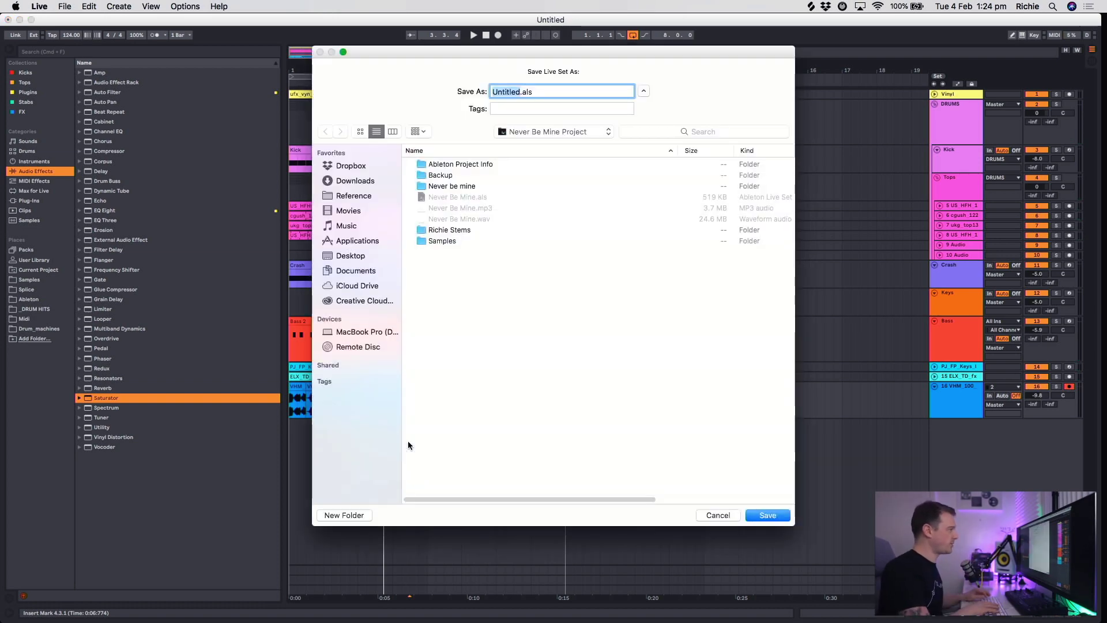
pyautogui.click(552, 132)
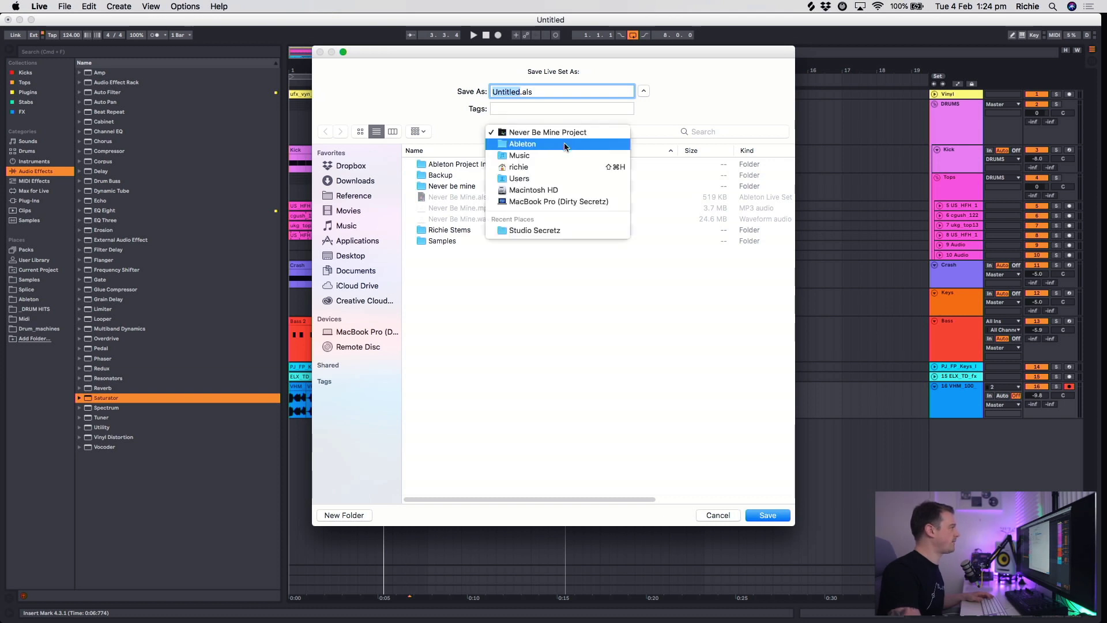
pyautogui.click(537, 142)
pyautogui.write('Back')
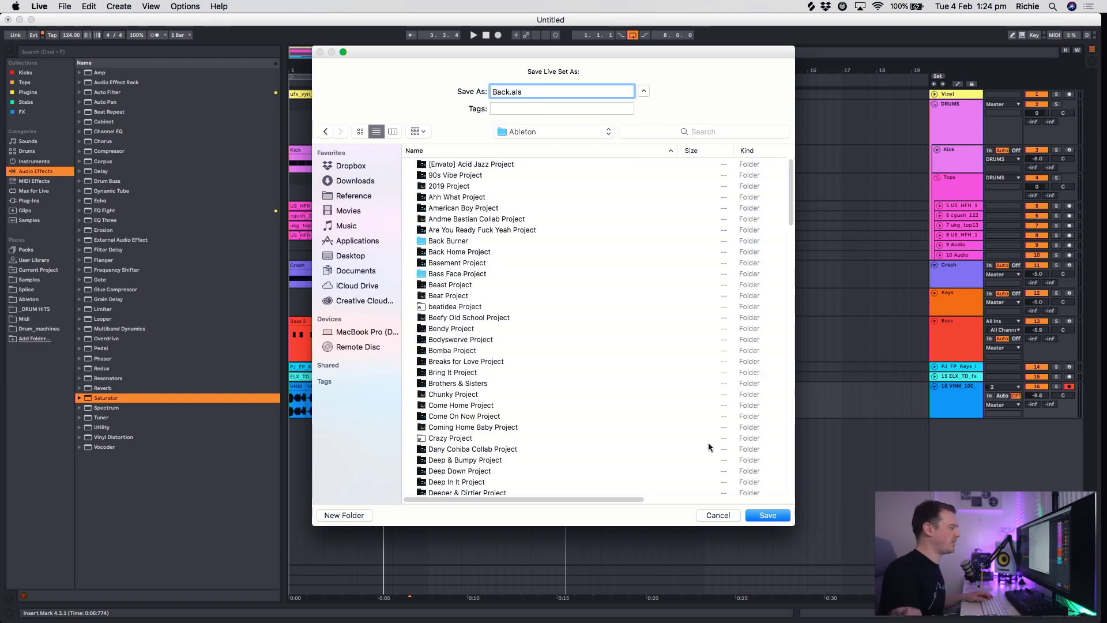
pyautogui.click(717, 515)
# Replay the loop from near its start, and save the Live Set as "Back To A Time" in the Ableton folder.
pyautogui.click(306, 423)
pyautogui.press('space')
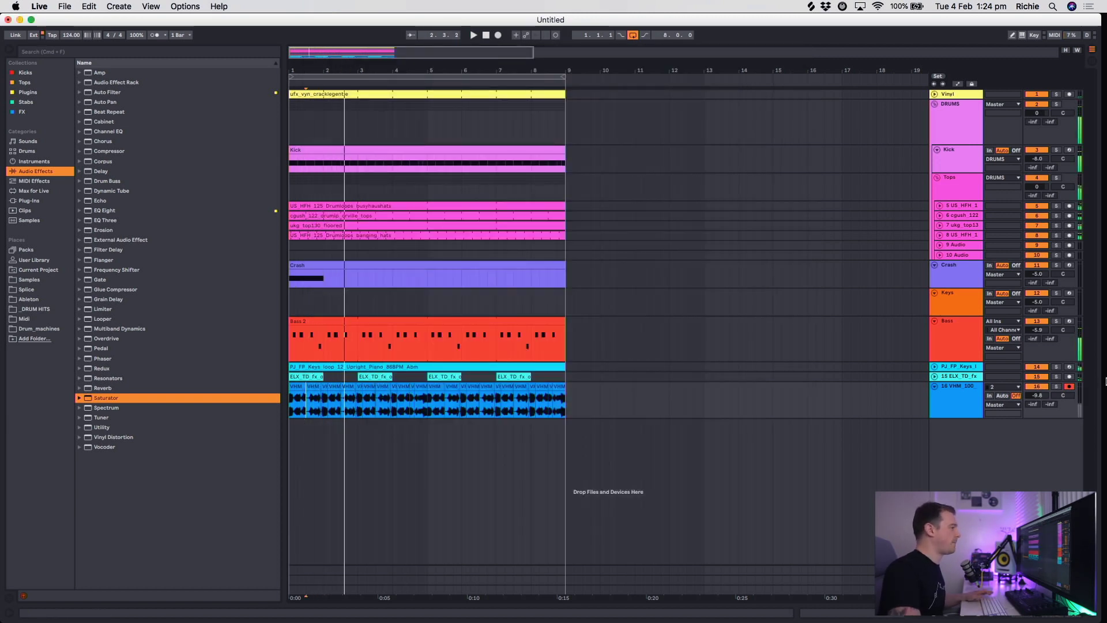
pyautogui.click(64, 6)
pyautogui.click(113, 120)
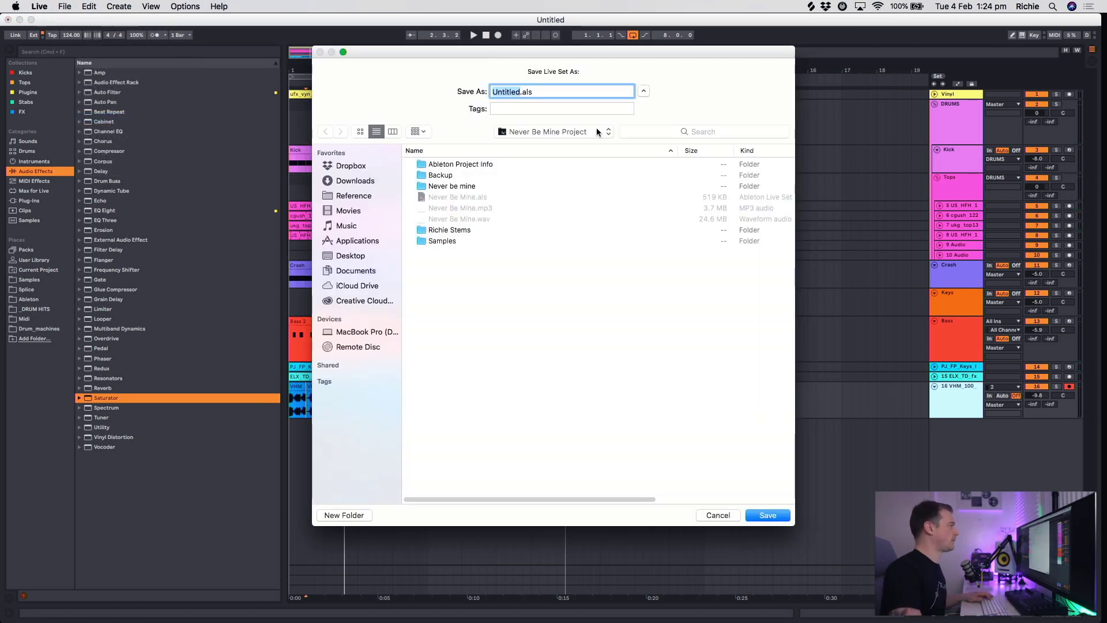
pyautogui.click(598, 132)
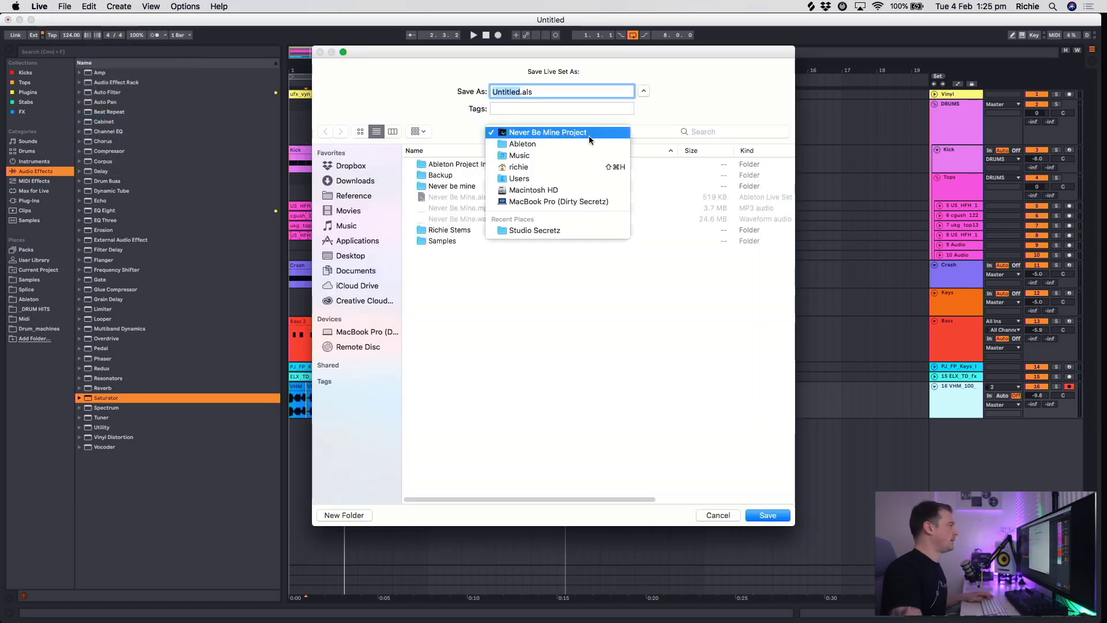
pyautogui.click(578, 140)
pyautogui.write('Back To A Tim')
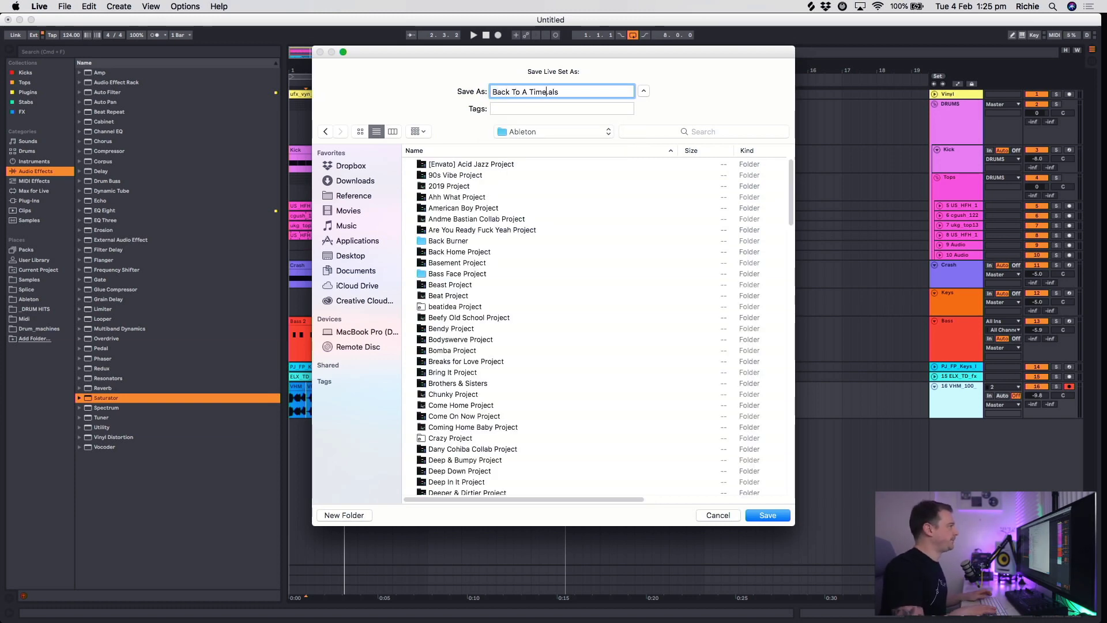
pyautogui.press('Return')
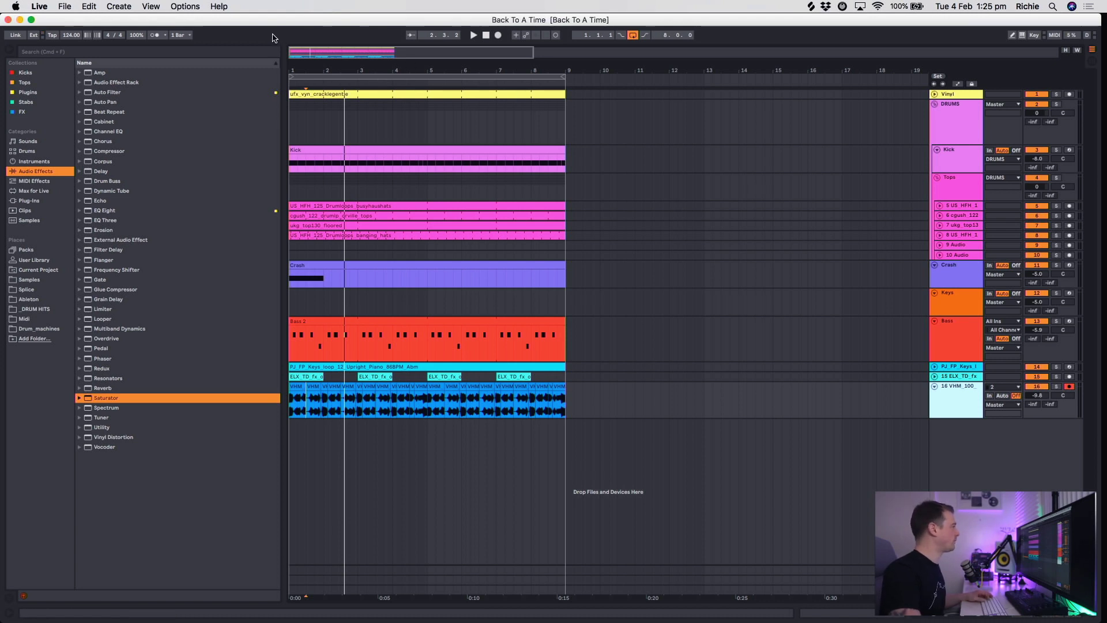
# Collect all and save the set, copying files from elsewhere, other Projects and the User Library but not Factory Packs.
pyautogui.click(42, 6)
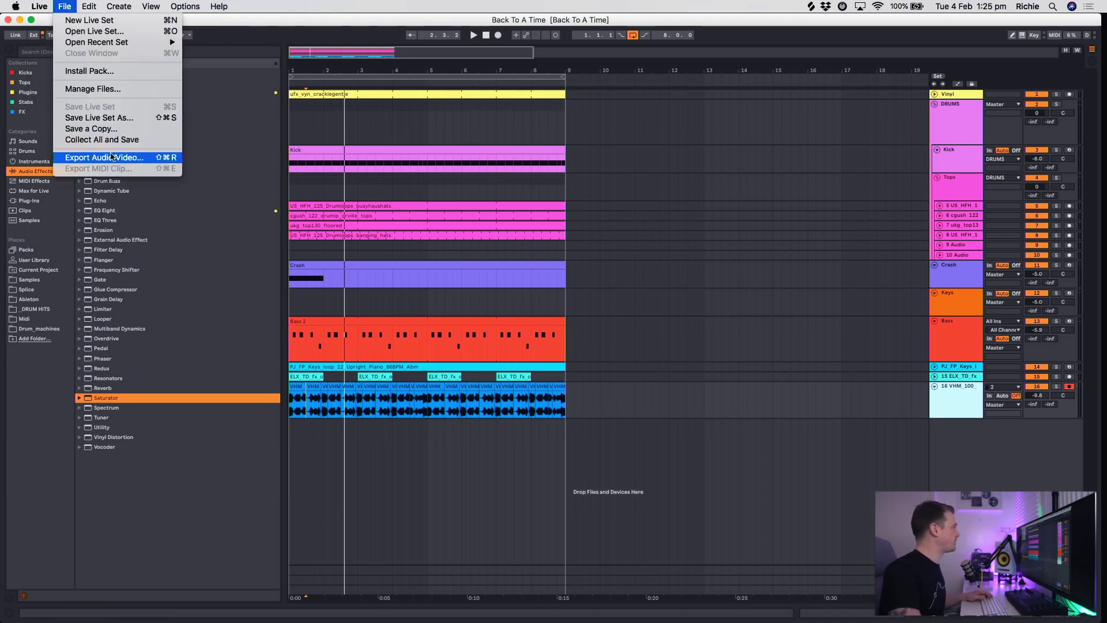
pyautogui.click(118, 140)
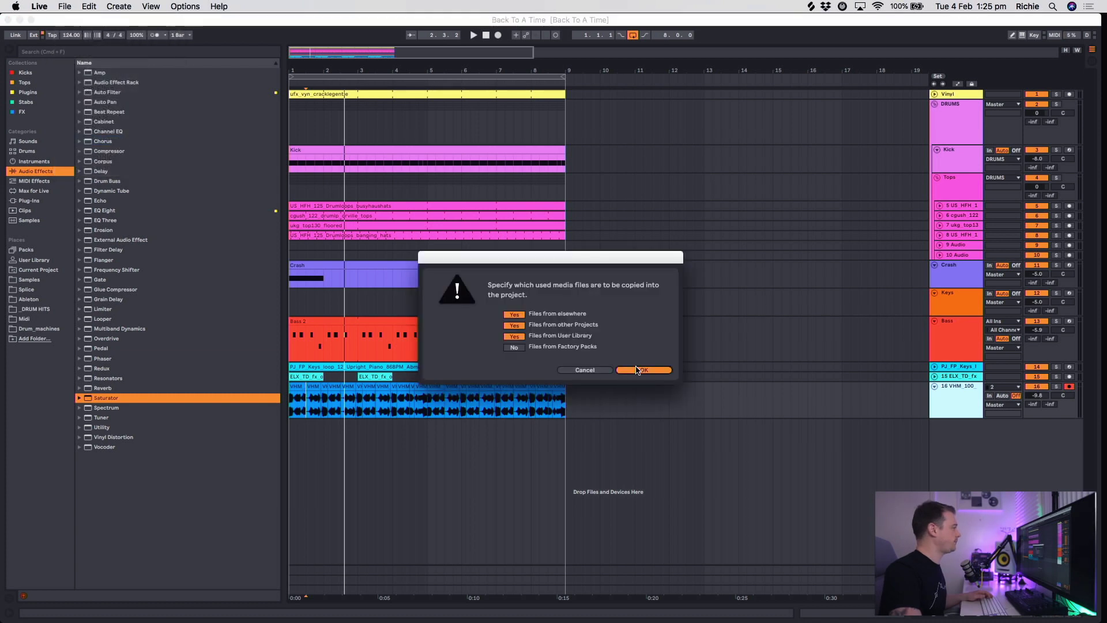
pyautogui.click(637, 369)
pyautogui.click(479, 429)
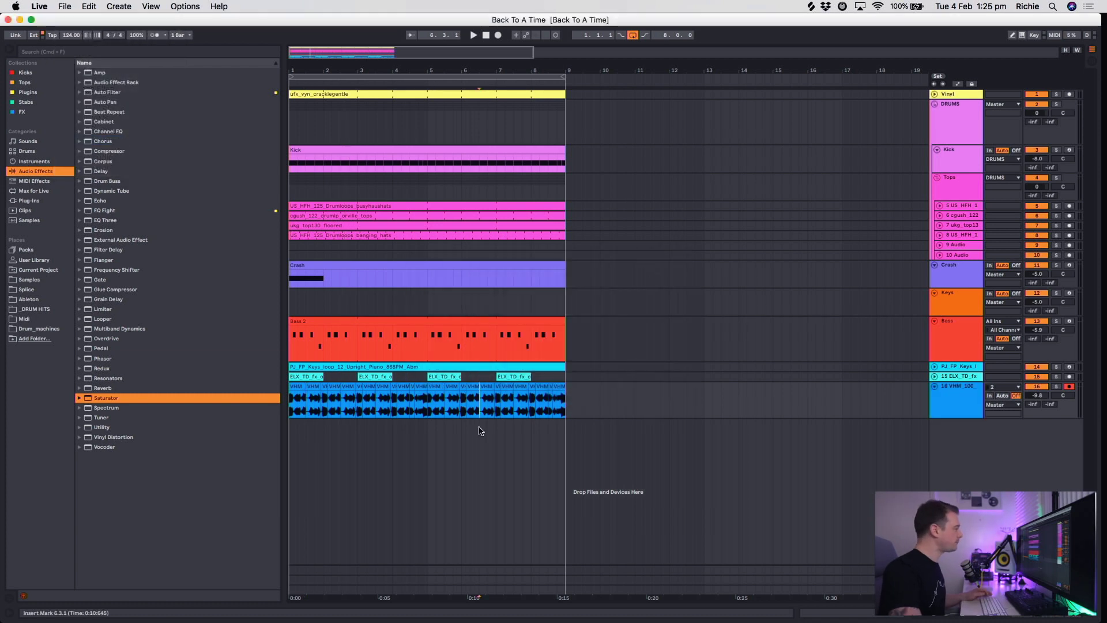